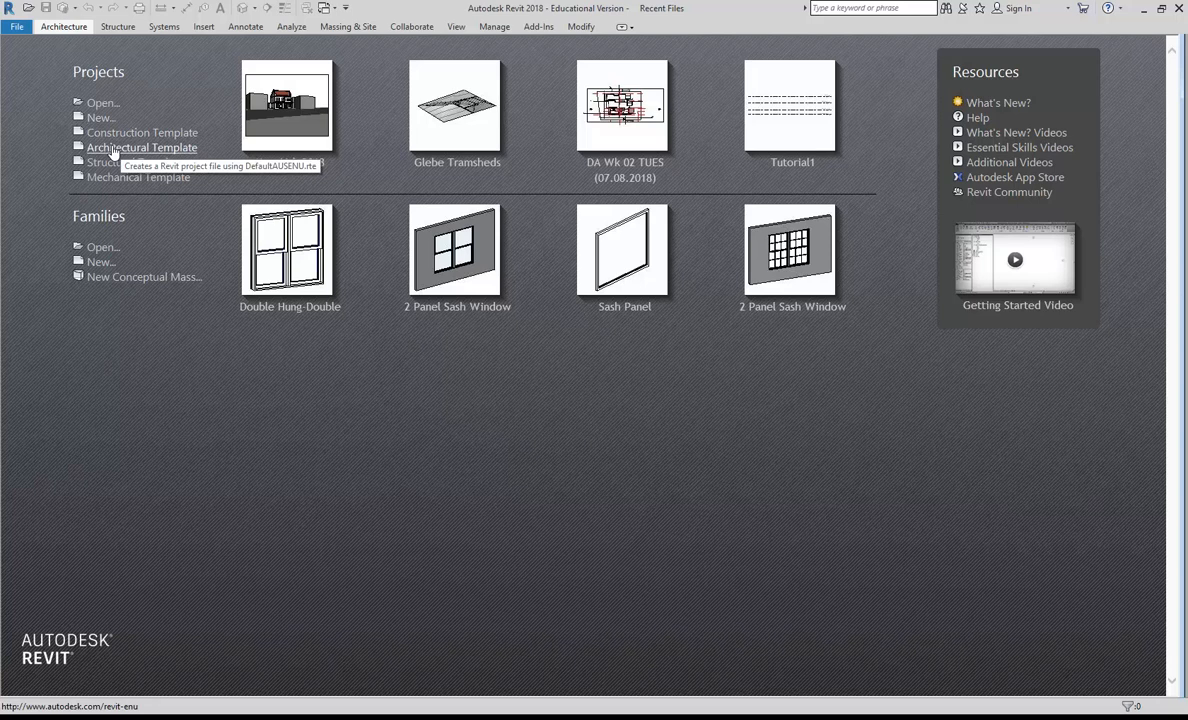
Step: Create a new project from the Architectural Template
{"action": "left_click", "coordinate": [112, 149]}
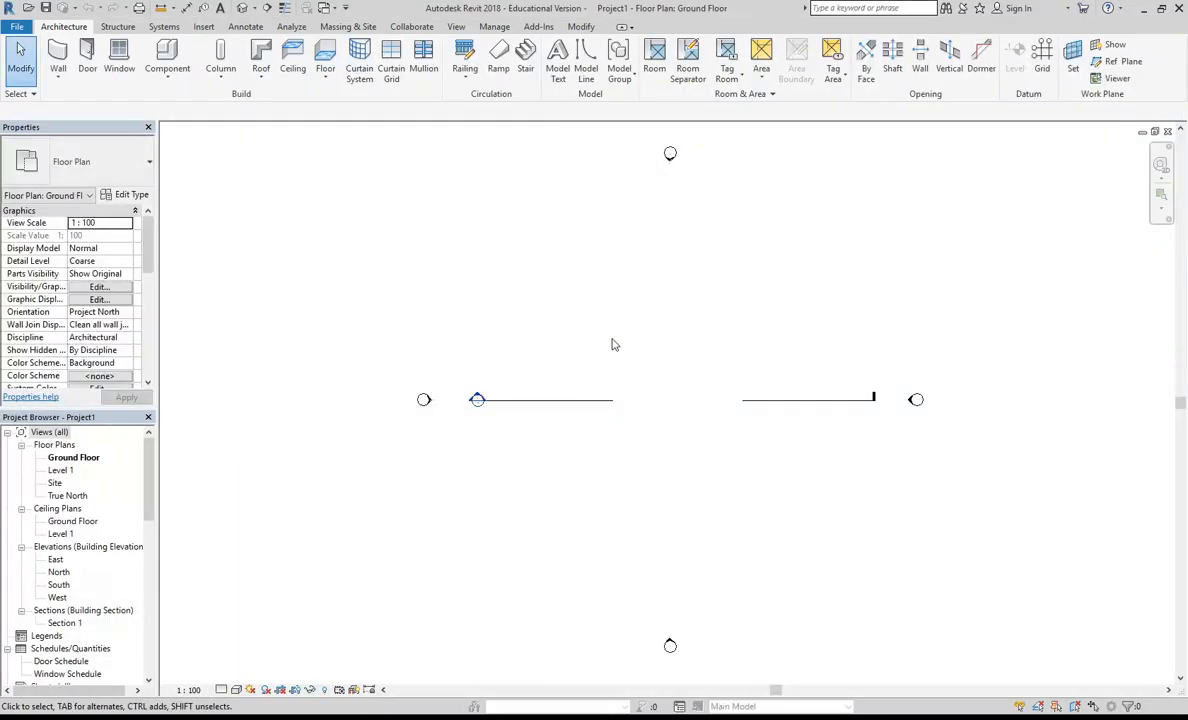
Step: Open the Line Weights settings, enlarge the dialog to examine the model line weights for each view scale, and cancel without changes
{"action": "left_click", "coordinate": [493, 27]}
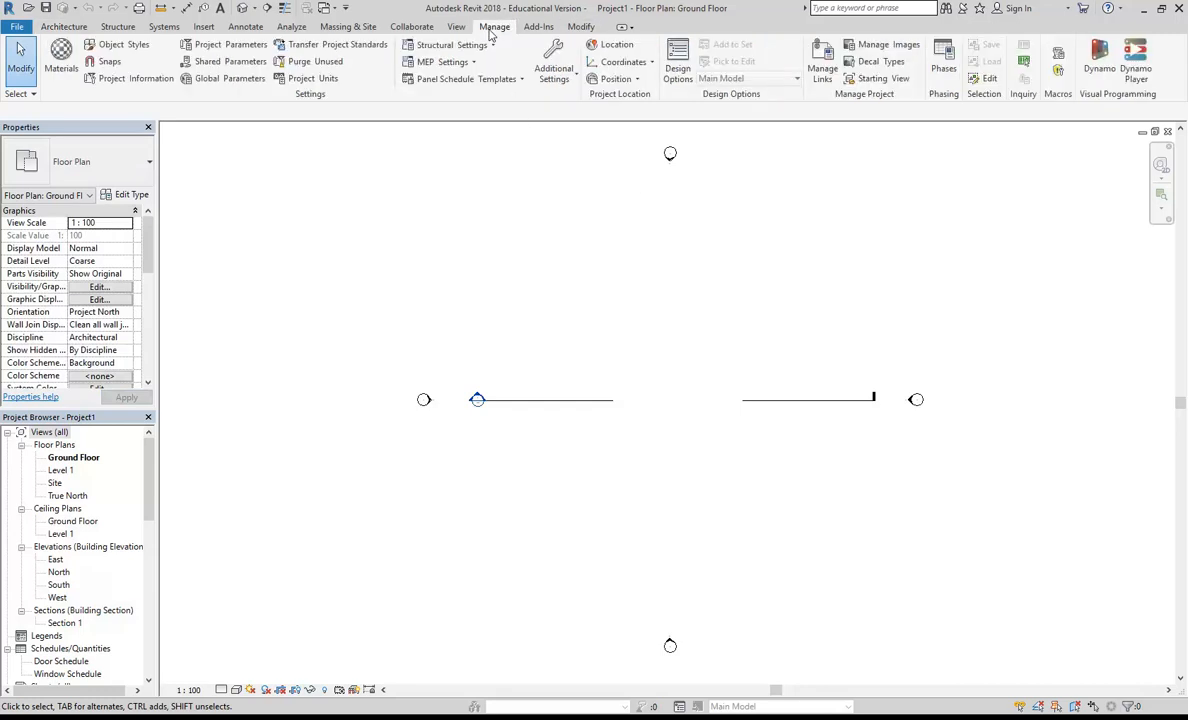
{"action": "left_click", "coordinate": [553, 68]}
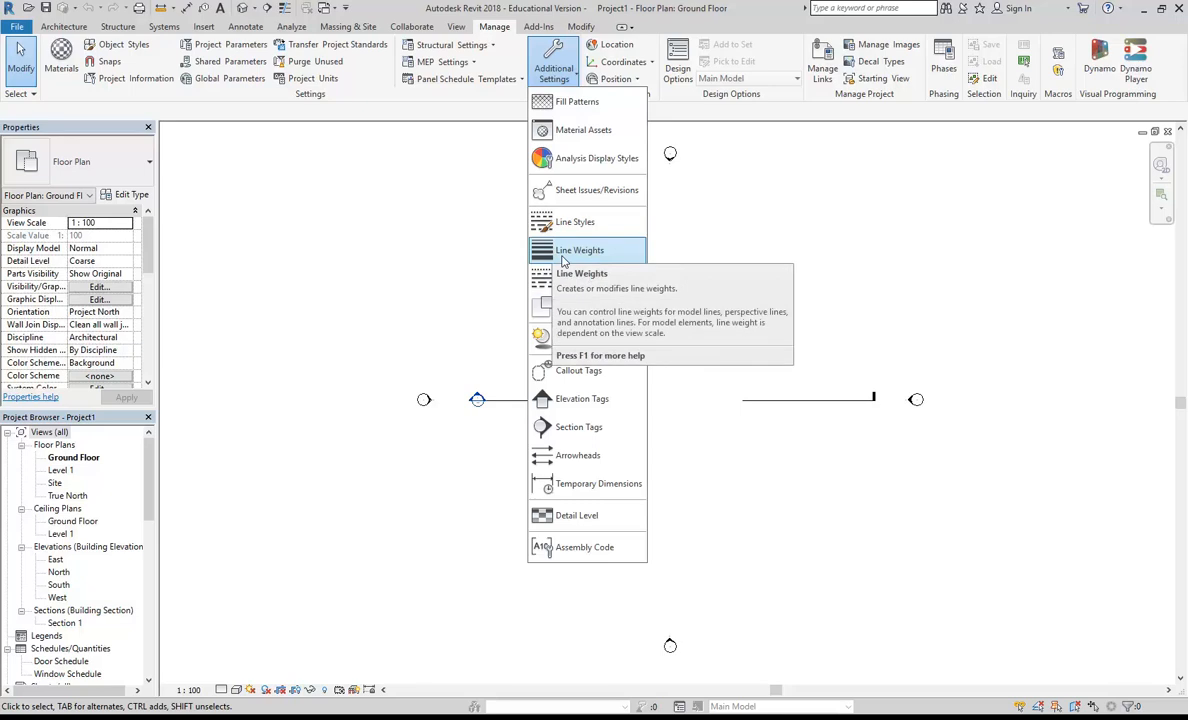
{"action": "left_click", "coordinate": [558, 52]}
{"action": "left_click", "coordinate": [553, 70]}
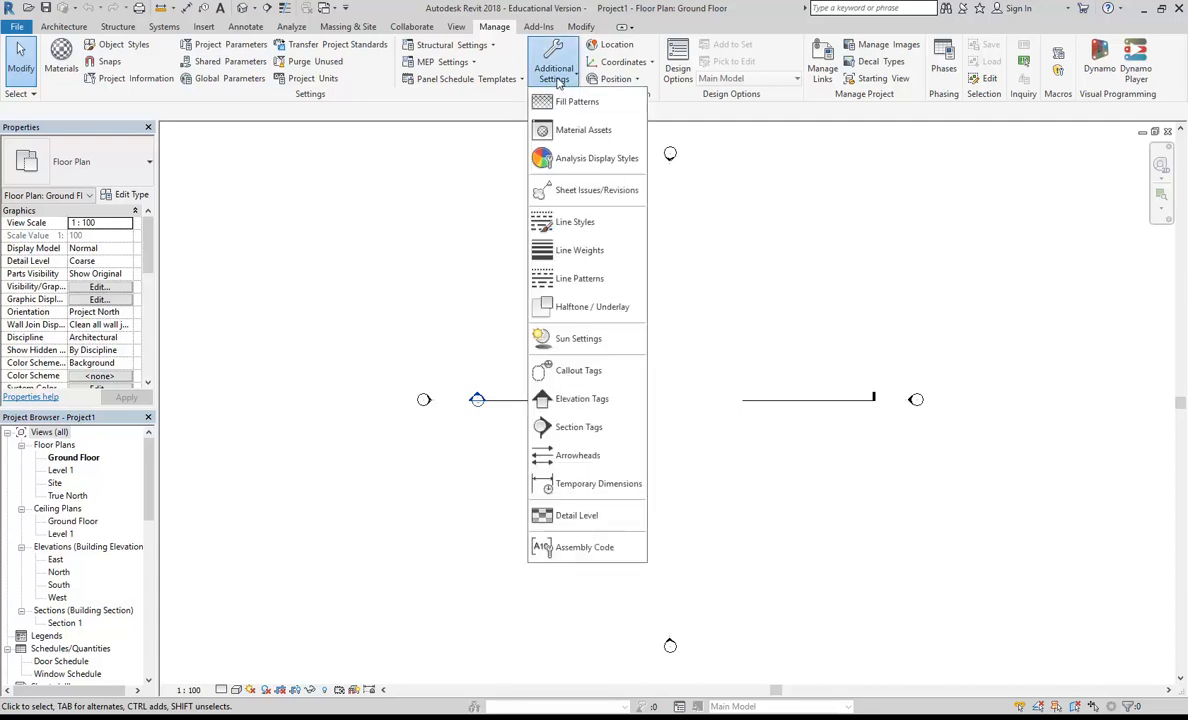
{"action": "left_click", "coordinate": [559, 252]}
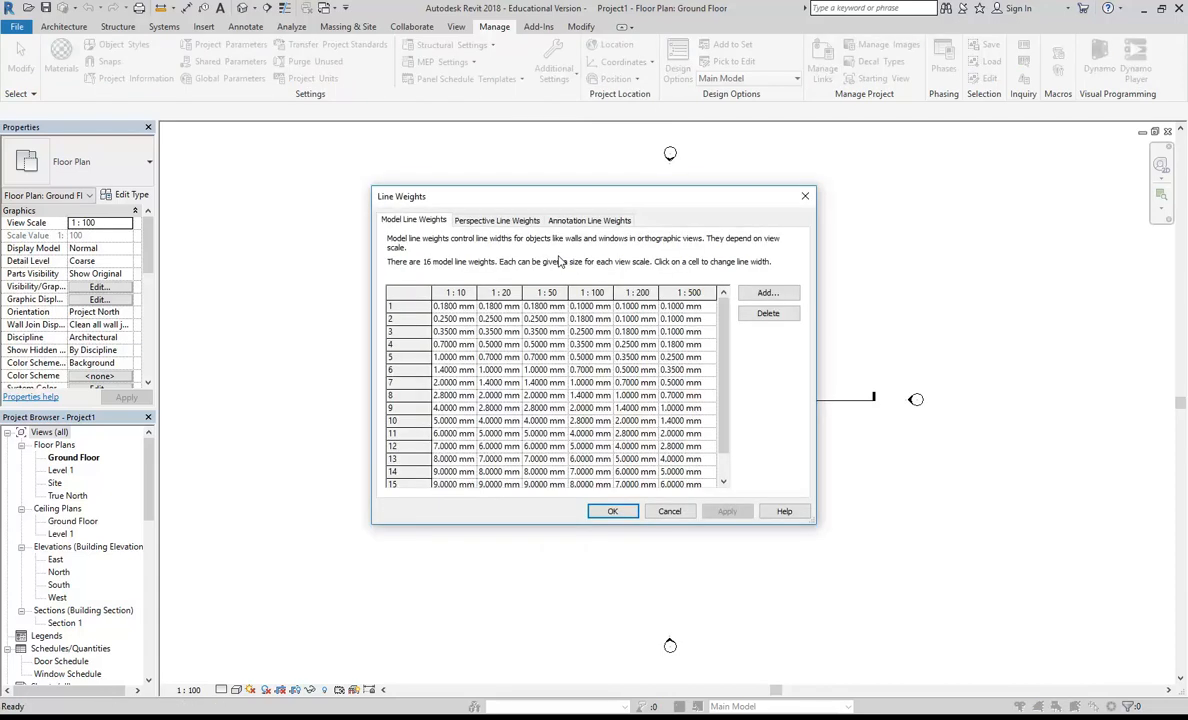
{"action": "left_click_drag", "start_coordinate": [540, 190], "coordinate": [431, 98]}
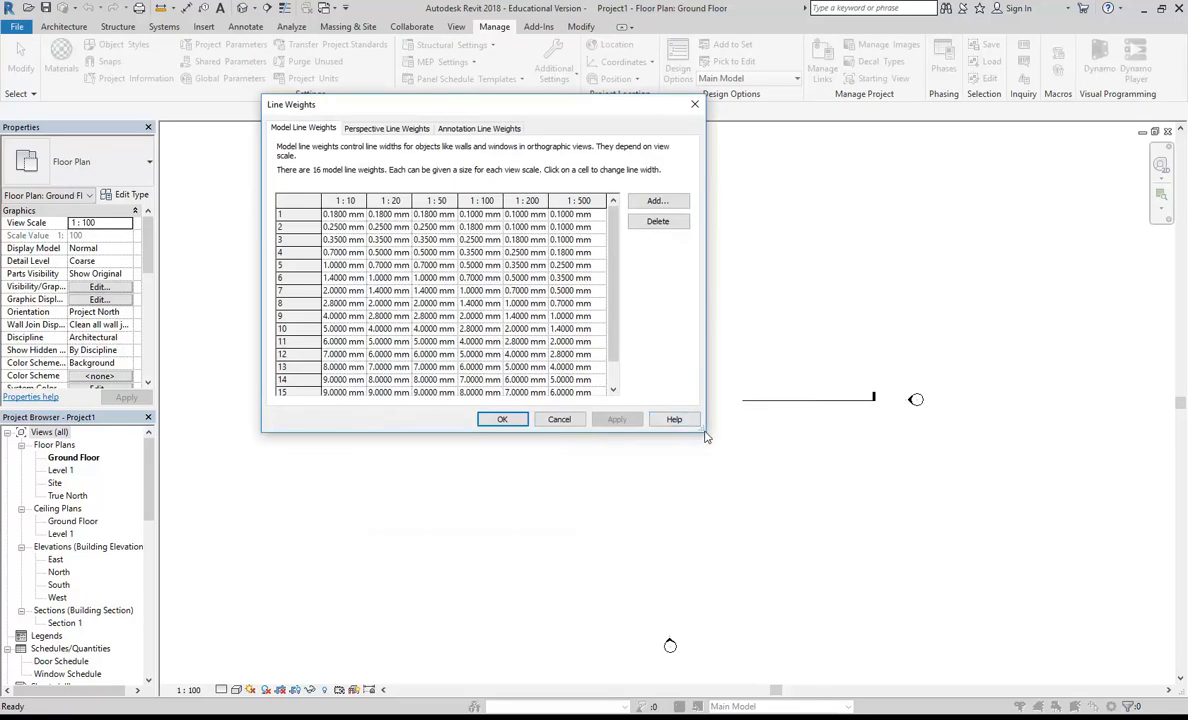
{"action": "left_click_drag", "start_coordinate": [703, 434], "coordinate": [907, 573]}
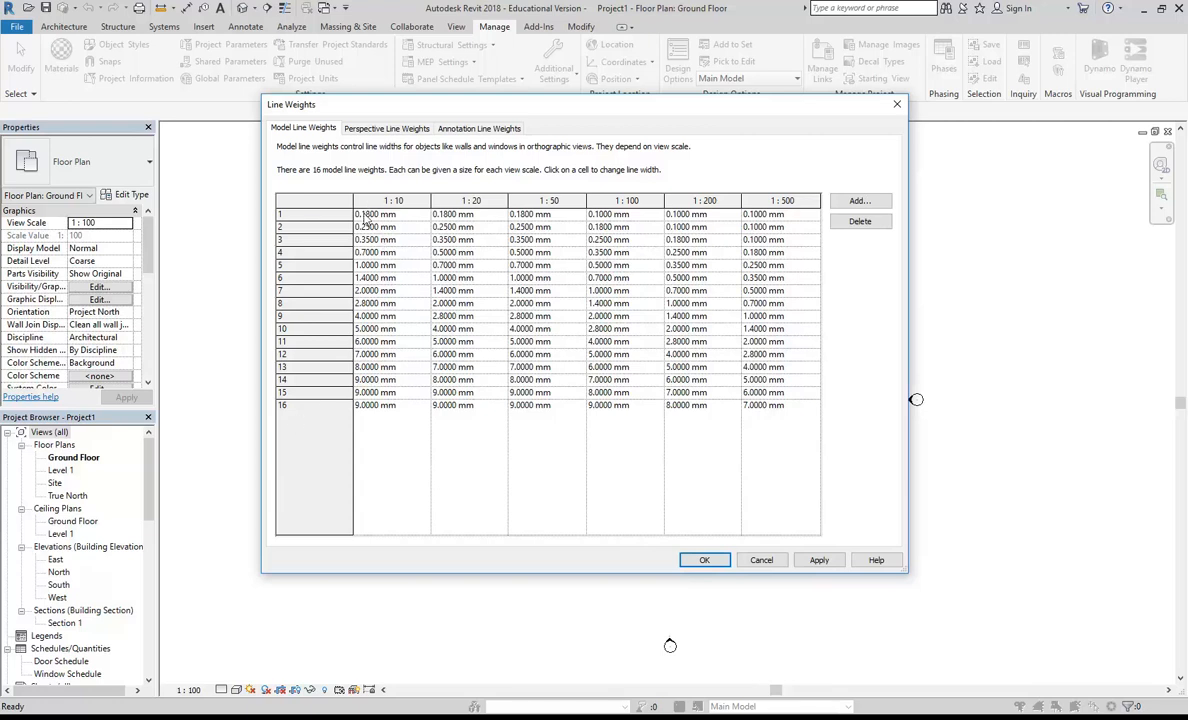
{"action": "left_click", "coordinate": [521, 216]}
{"action": "left_click", "coordinate": [606, 216]}
{"action": "left_click", "coordinate": [526, 228]}
{"action": "left_click", "coordinate": [382, 240]}
{"action": "left_click", "coordinate": [761, 560]}
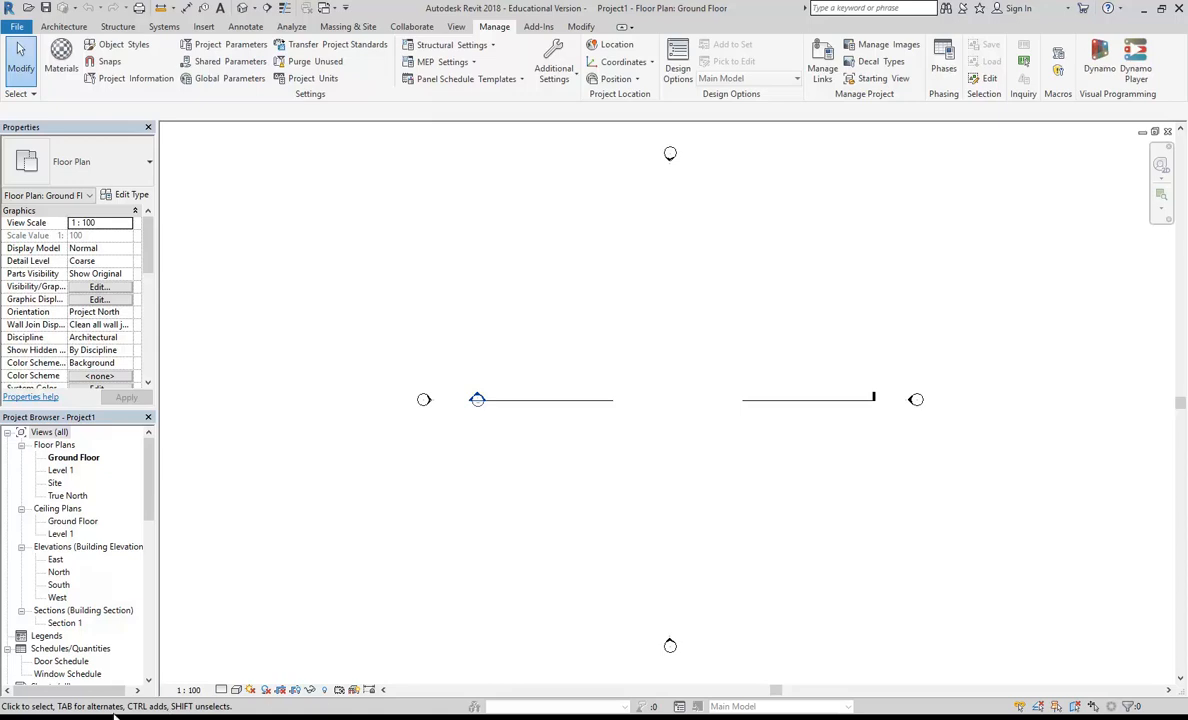
Step: Switch to the SIX Maps page in Internet Explorer and capture the site's full aerial view with the Snipping Tool
{"action": "mouse_move", "coordinate": [335, 716]}
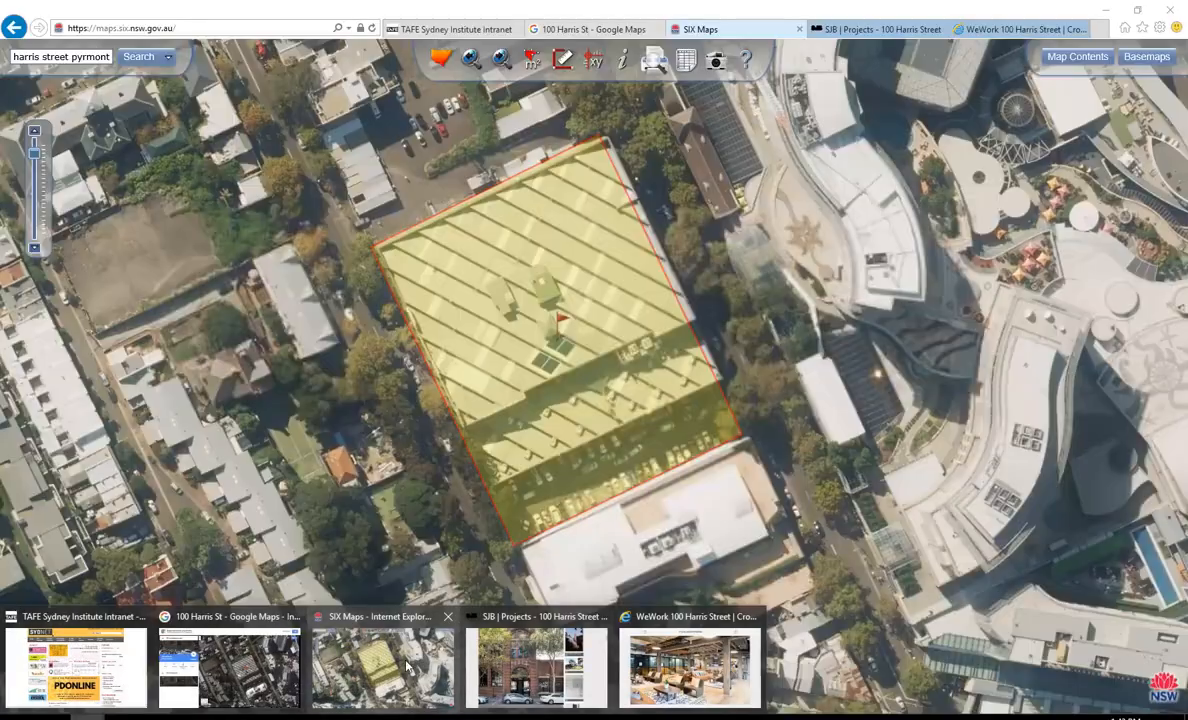
{"action": "left_click", "coordinate": [380, 665]}
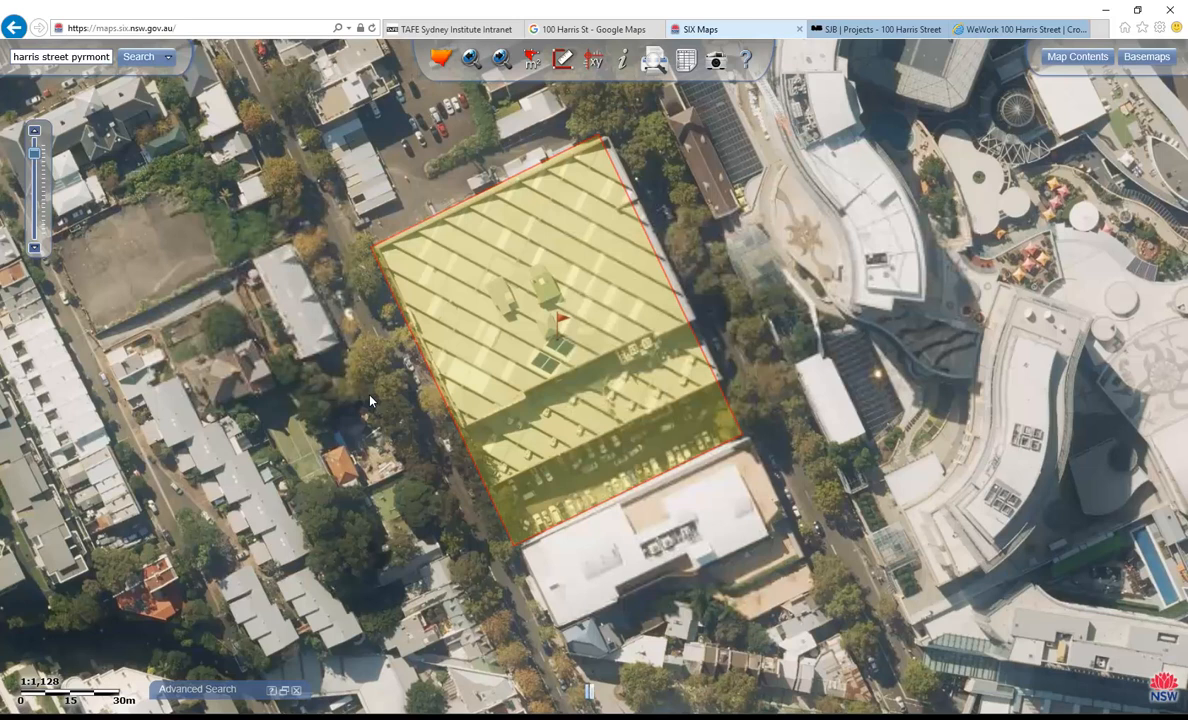
{"action": "key", "text": "super"}
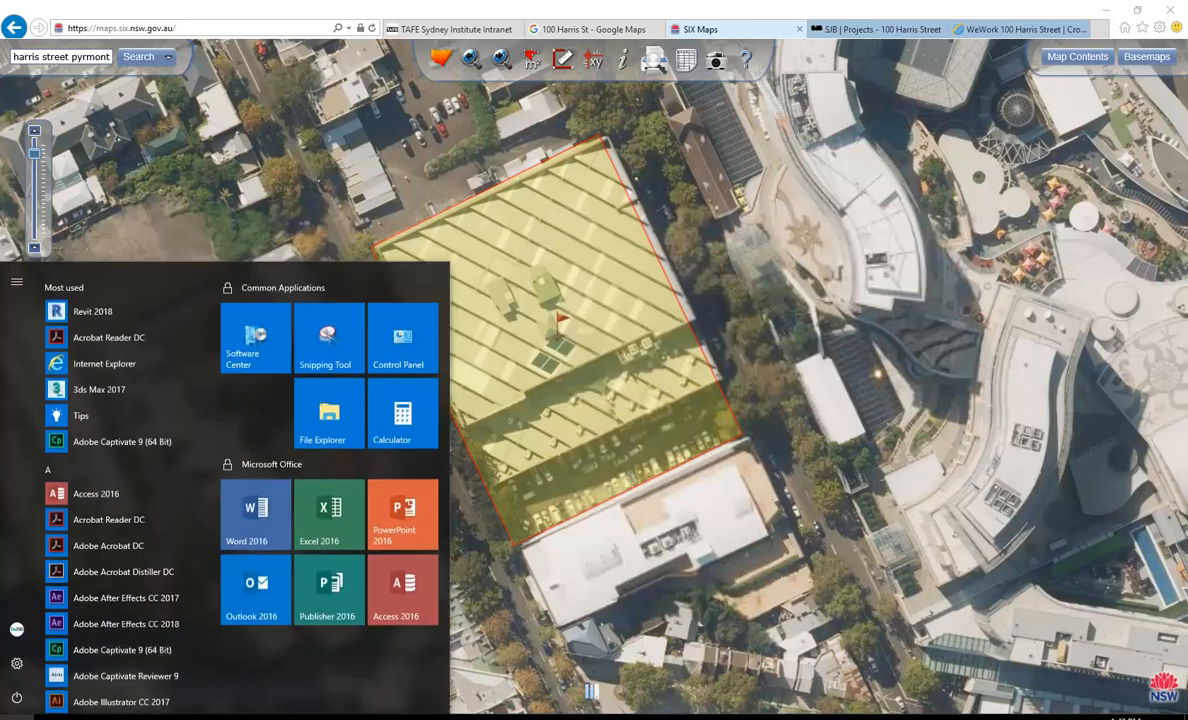
{"action": "type", "text": "sn"}
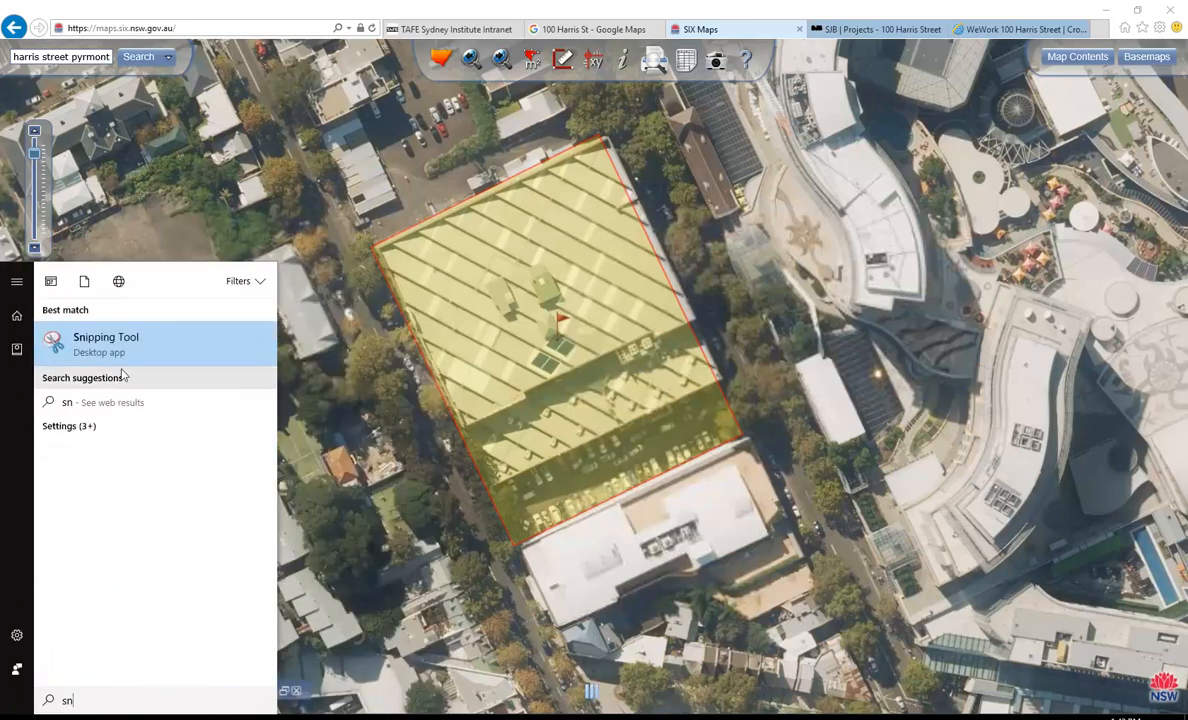
{"action": "left_click", "coordinate": [108, 340]}
{"action": "left_click", "coordinate": [420, 170]}
{"action": "left_click_drag", "start_coordinate": [2, 40], "coordinate": [1186, 712]}
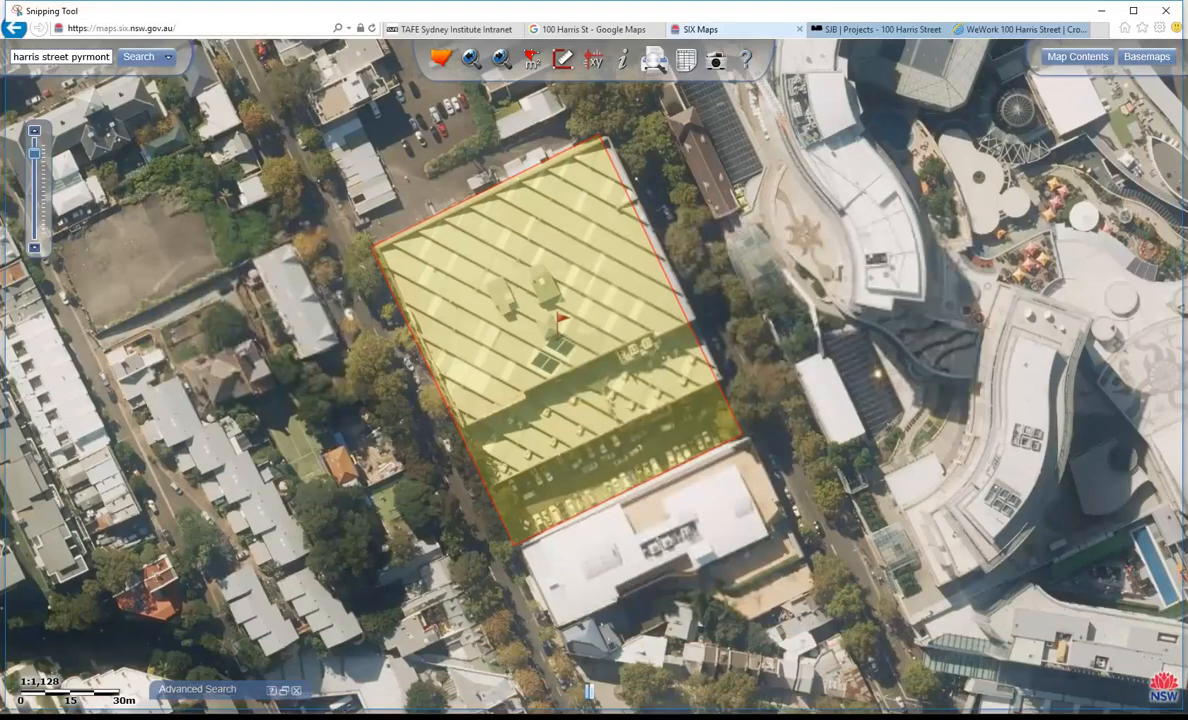
Step: Save the snip as a PNG named 100Harris in the BD3 IDST304A ID Digital Environments folder under EDU_DC_InteriorDesign
{"action": "left_click", "coordinate": [16, 28]}
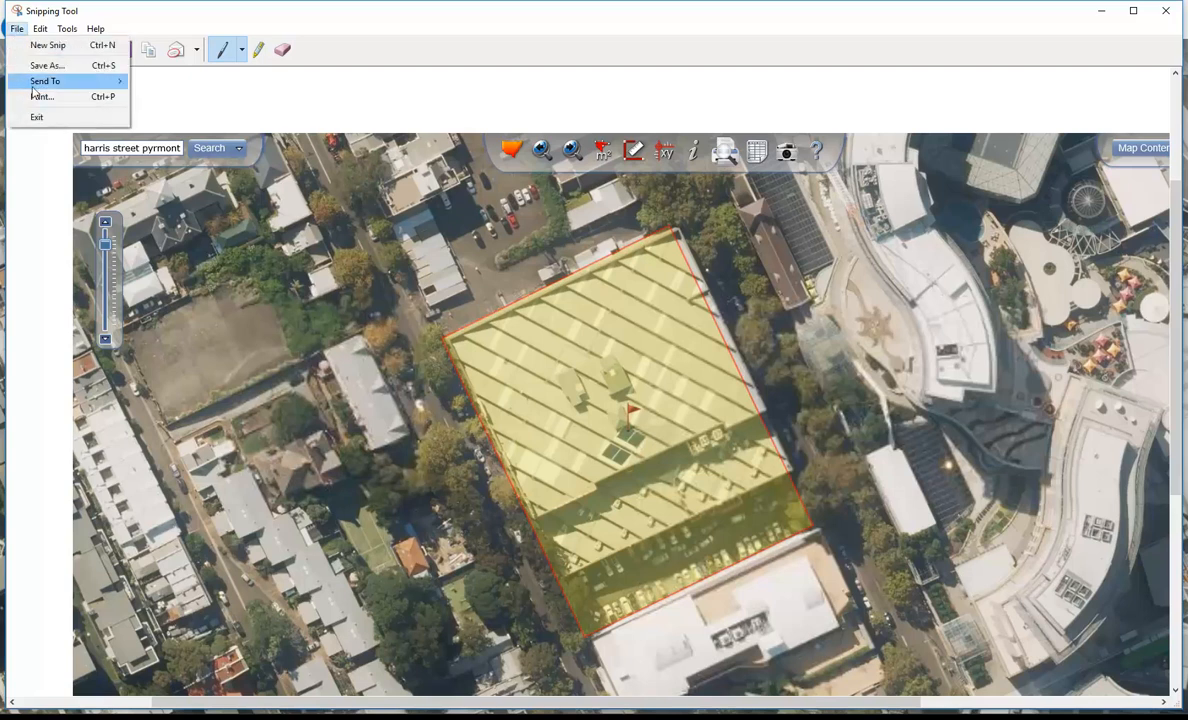
{"action": "left_click", "coordinate": [38, 67]}
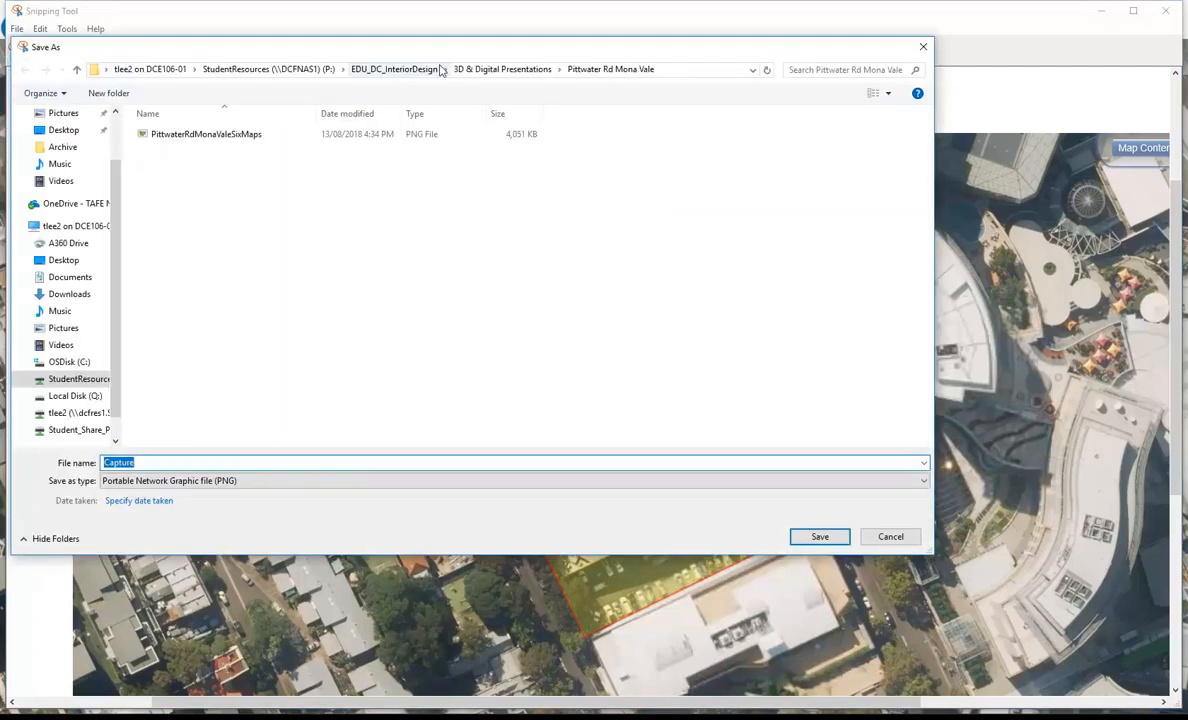
{"action": "left_click", "coordinate": [394, 70]}
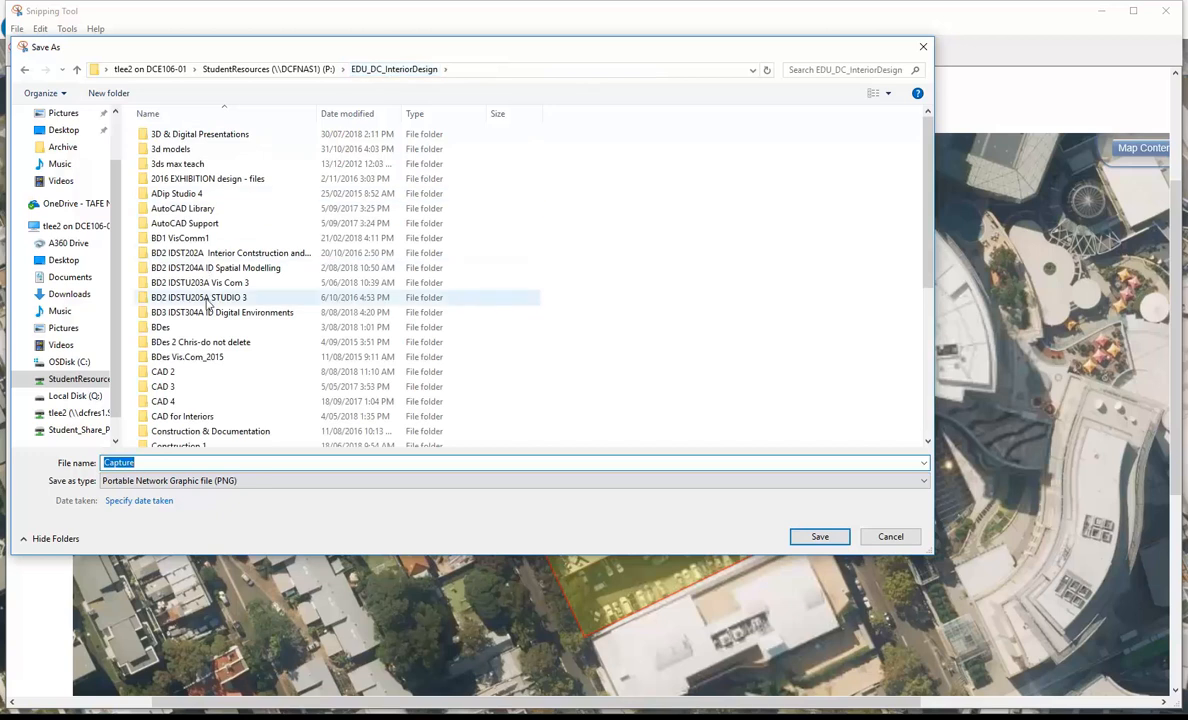
{"action": "double_click", "coordinate": [210, 290]}
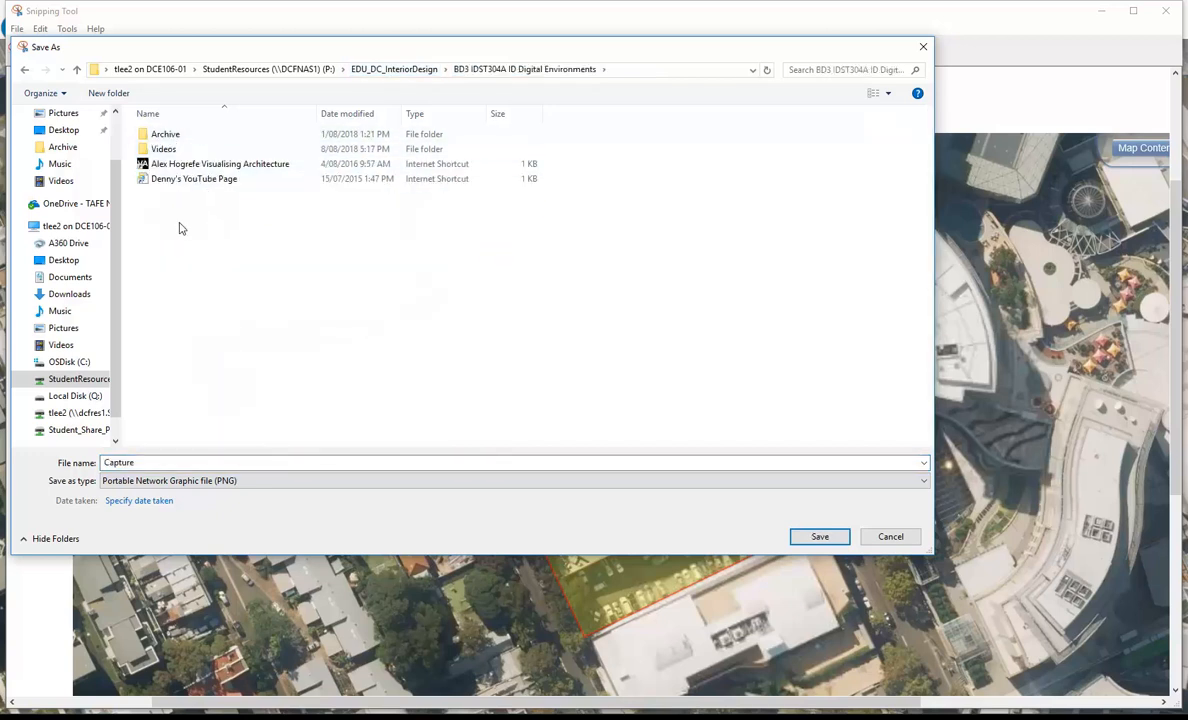
{"action": "double_click", "coordinate": [203, 463]}
{"action": "type", "text": "100"}
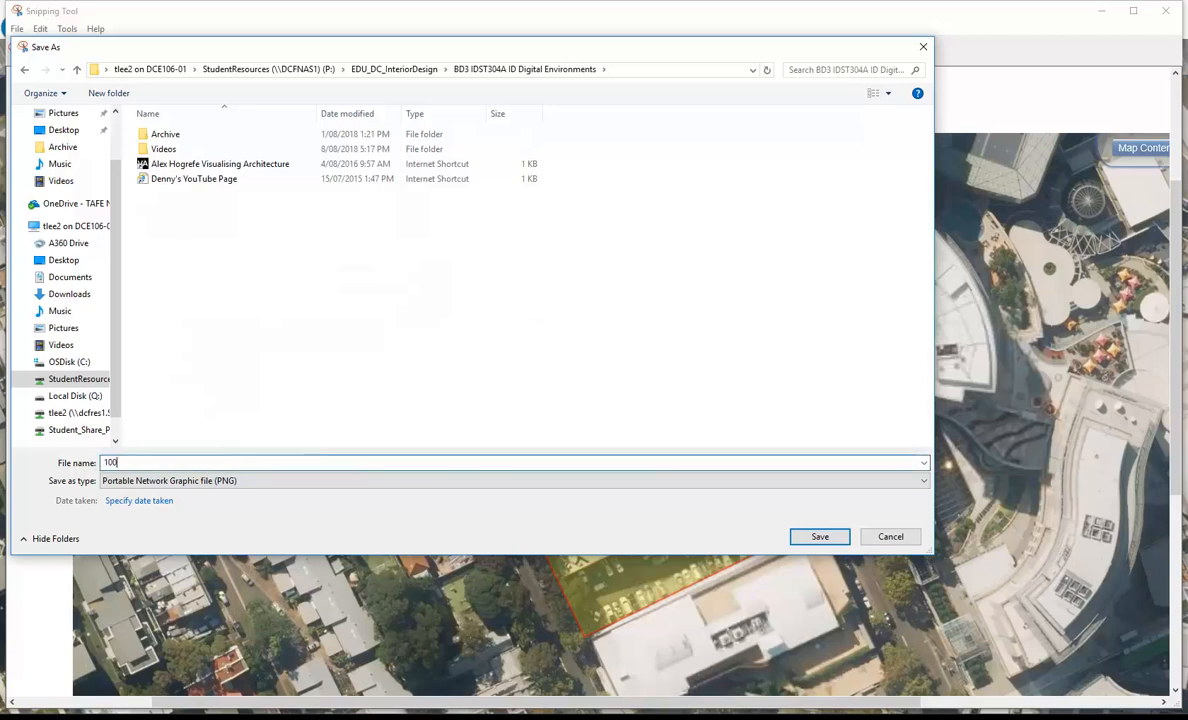
{"action": "type", "text": "HarrisStatSixMaps"}
{"action": "left_click", "coordinate": [819, 536]}
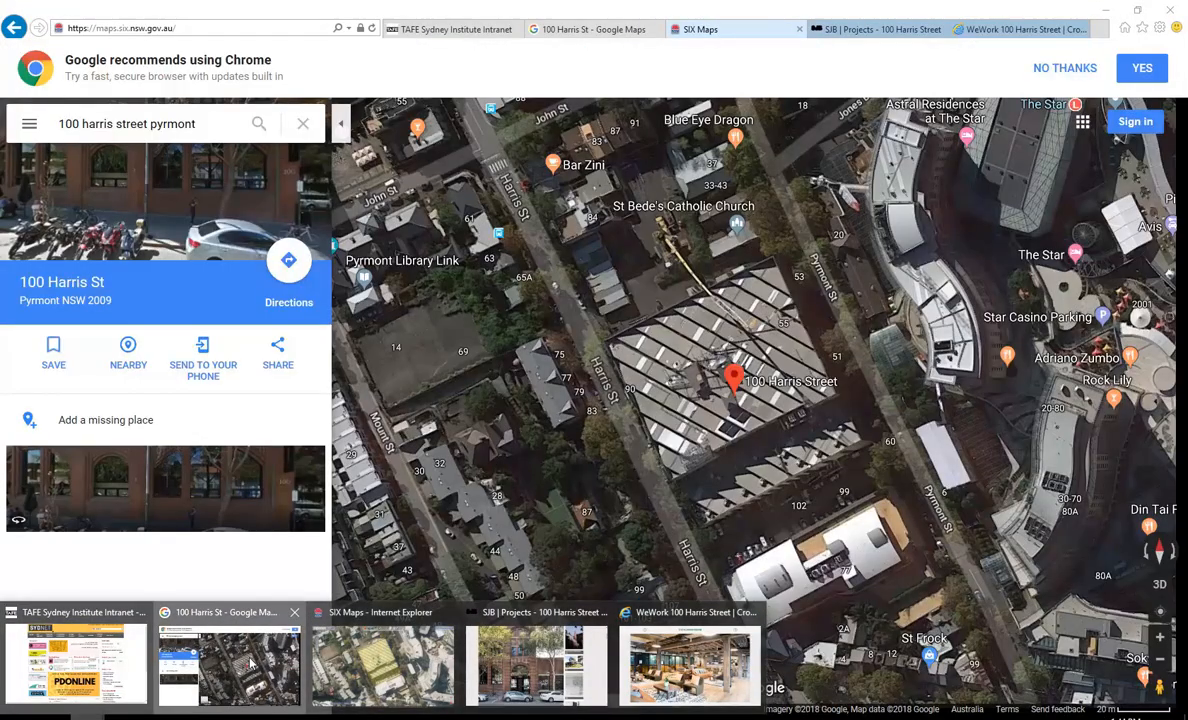
Step: Switch to the Google Maps page and examine the satellite view of the Harris Street building and its surroundings
{"action": "left_click", "coordinate": [233, 655]}
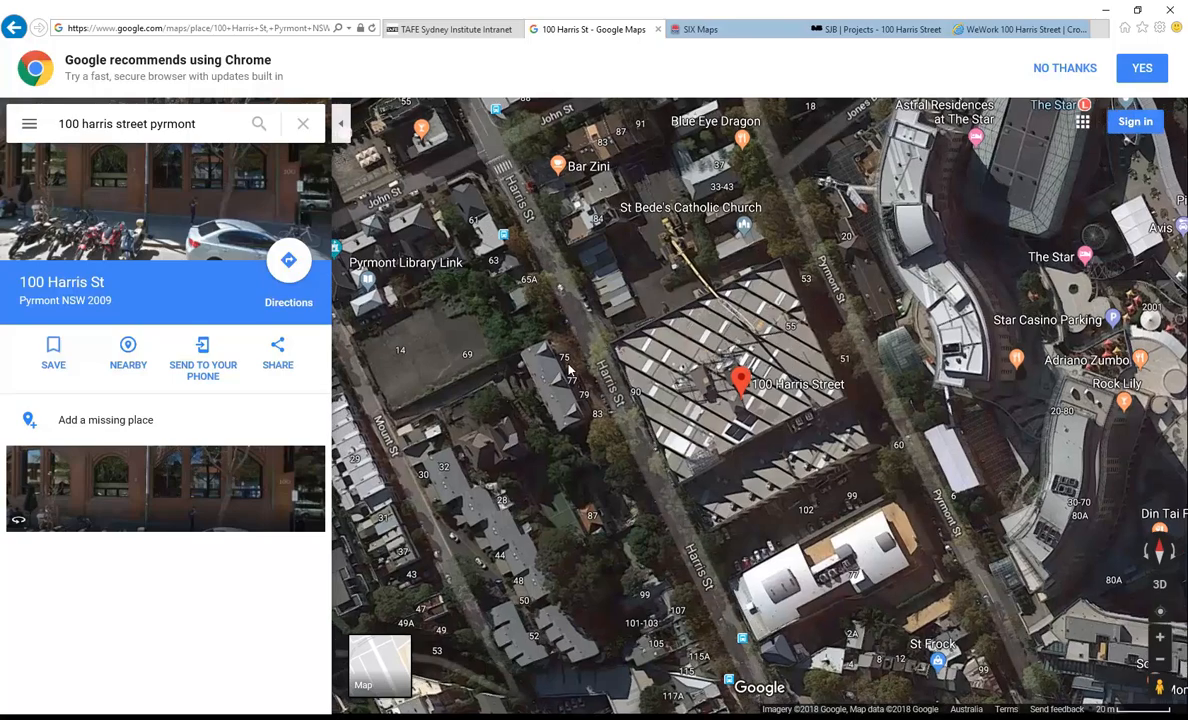
{"action": "scroll", "coordinate": [570, 370], "scroll_direction": "down", "scroll_amount": 1}
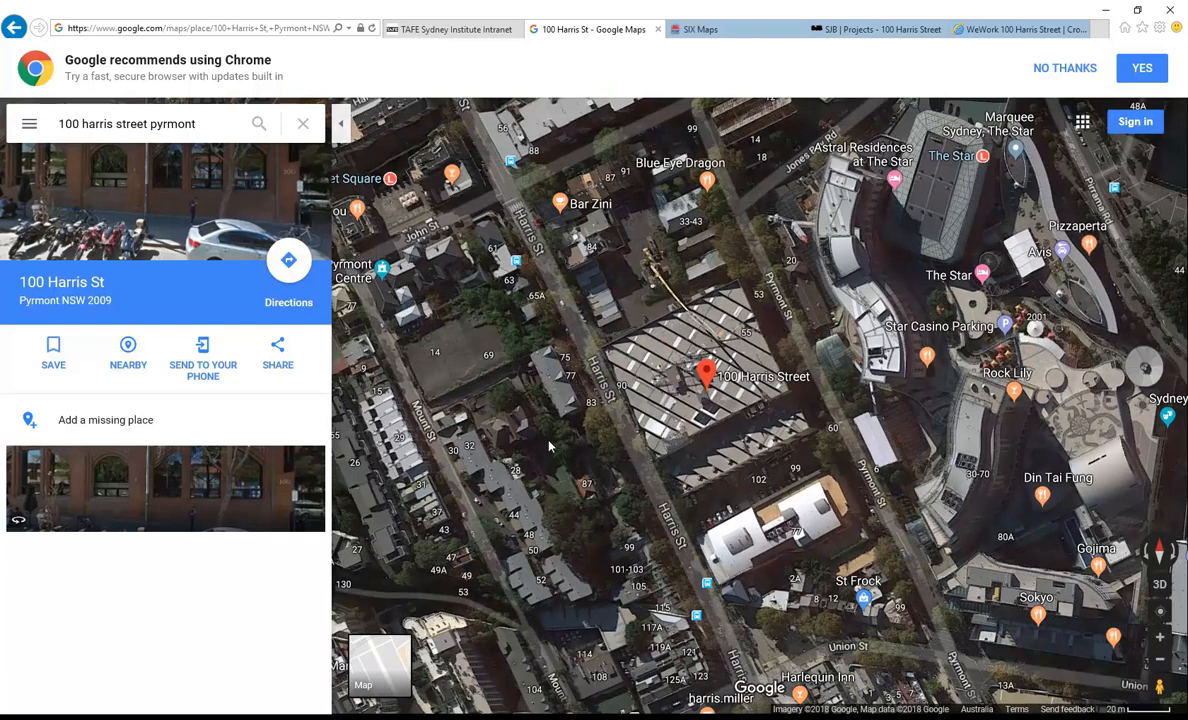
{"action": "scroll", "coordinate": [541, 487], "scroll_direction": "down", "scroll_amount": 1}
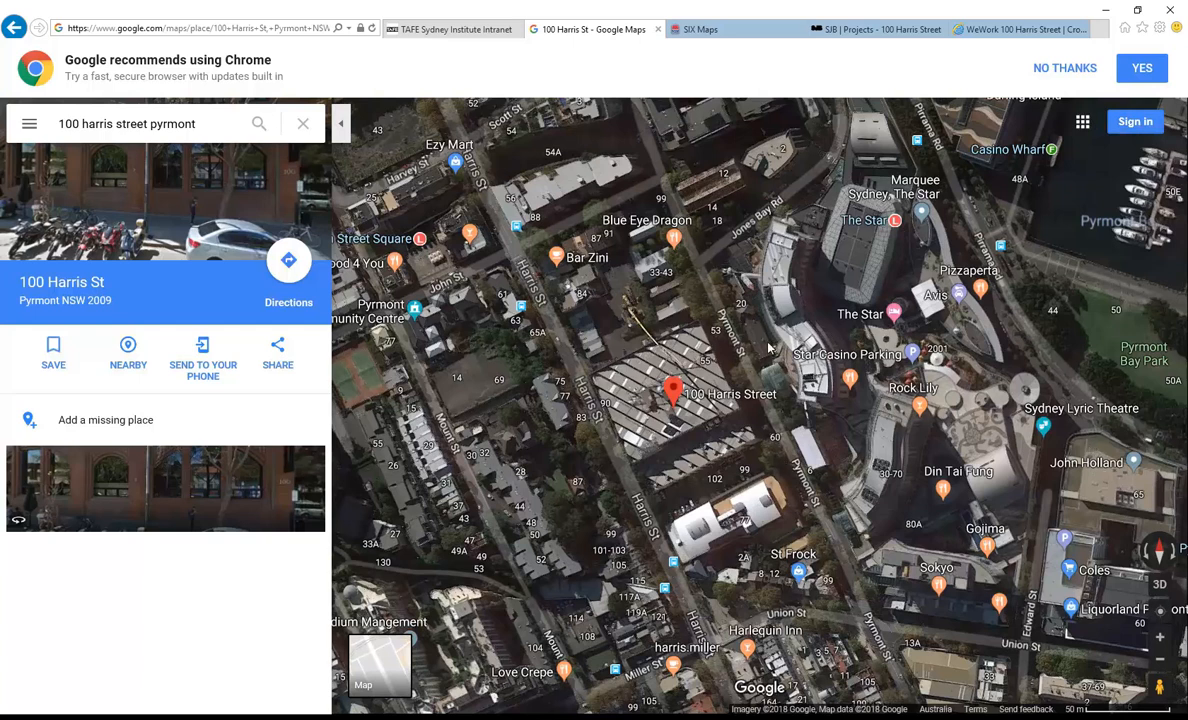
{"action": "scroll", "coordinate": [770, 347], "scroll_direction": "up", "scroll_amount": 2}
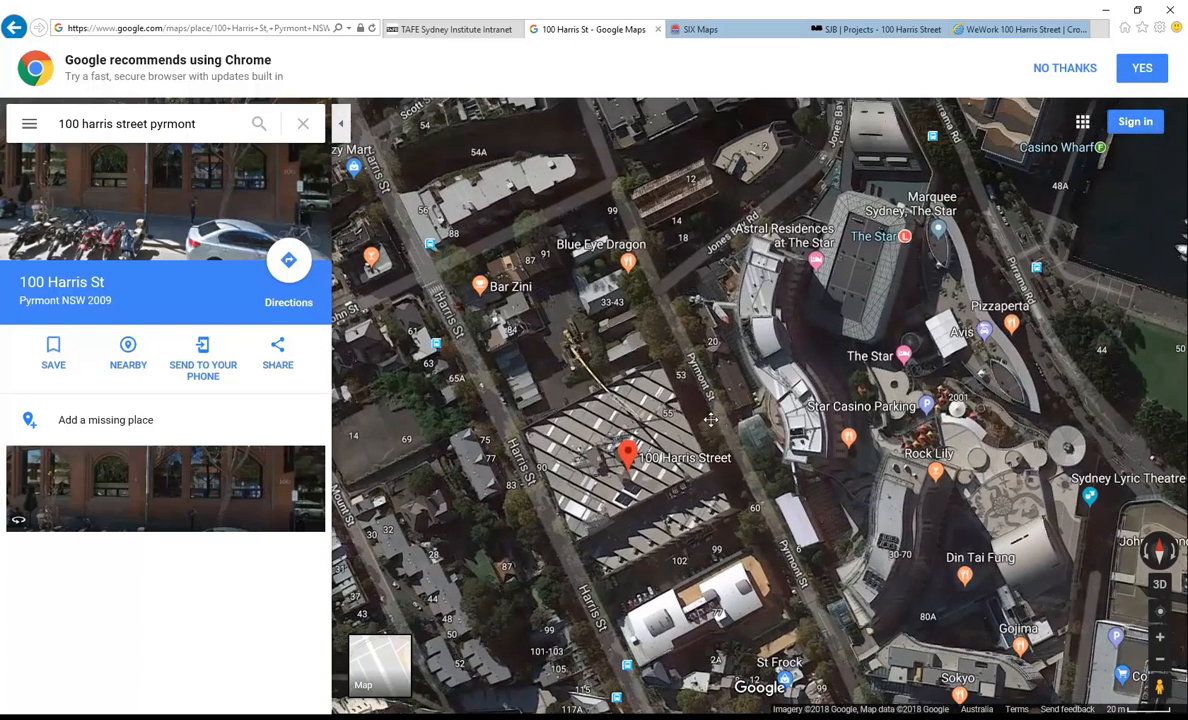
{"action": "left_click_drag", "start_coordinate": [729, 394], "coordinate": [763, 366]}
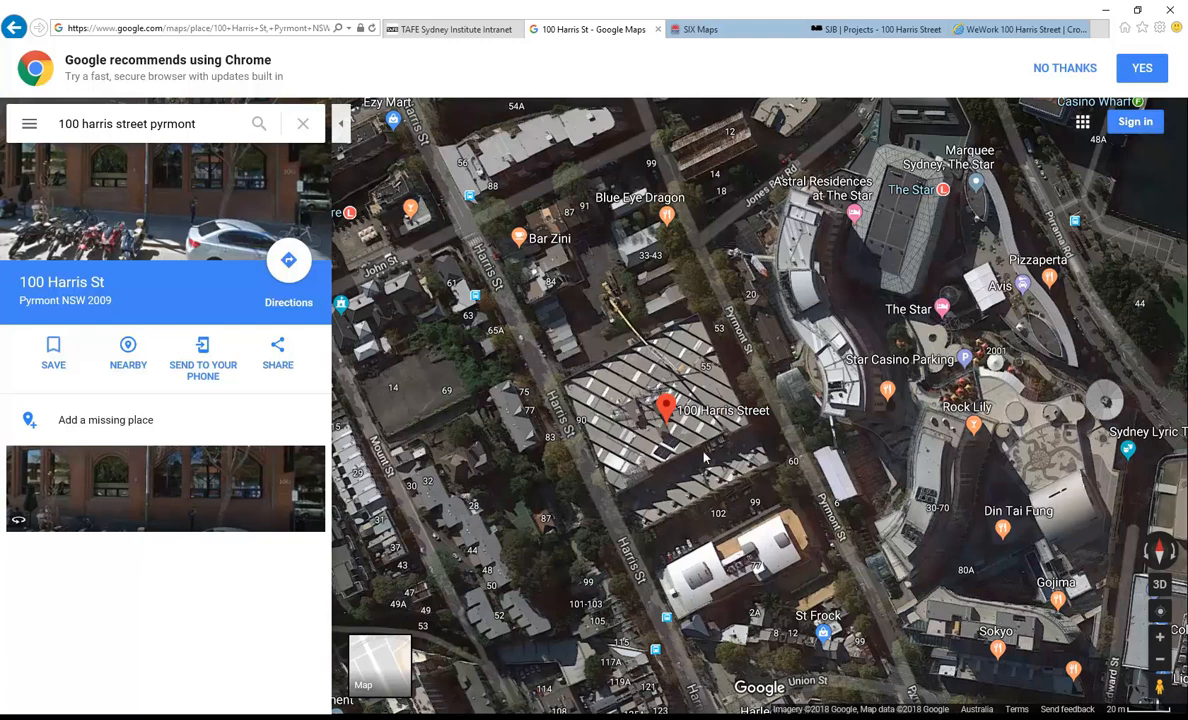
{"action": "scroll", "coordinate": [618, 448], "scroll_direction": "up", "scroll_amount": 1}
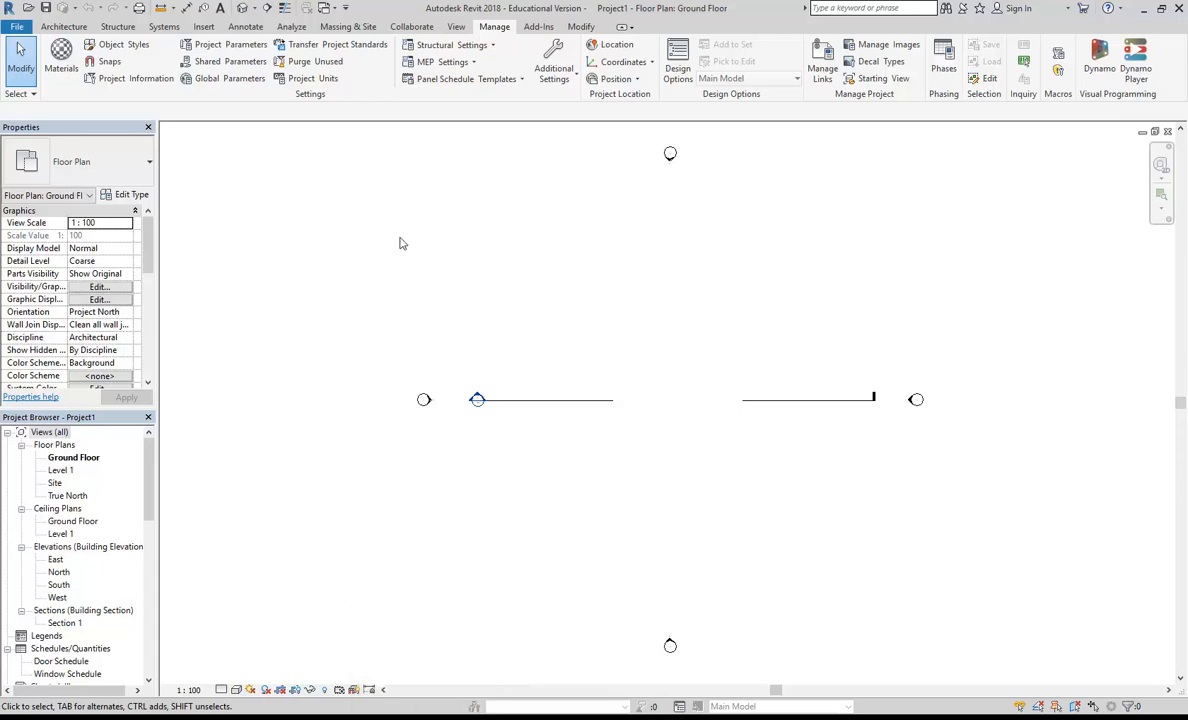
Step: Open the Site floor plan and make a plain duplicate of the view
{"action": "double_click", "coordinate": [55, 483]}
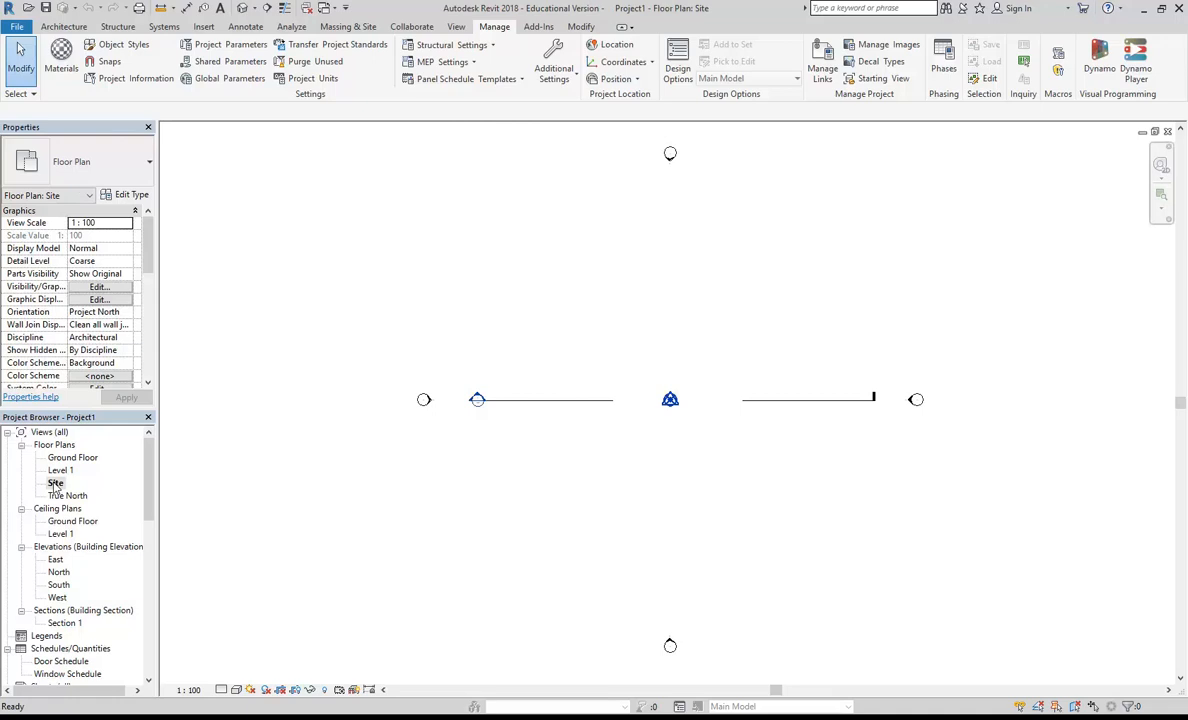
{"action": "right_click", "coordinate": [55, 484]}
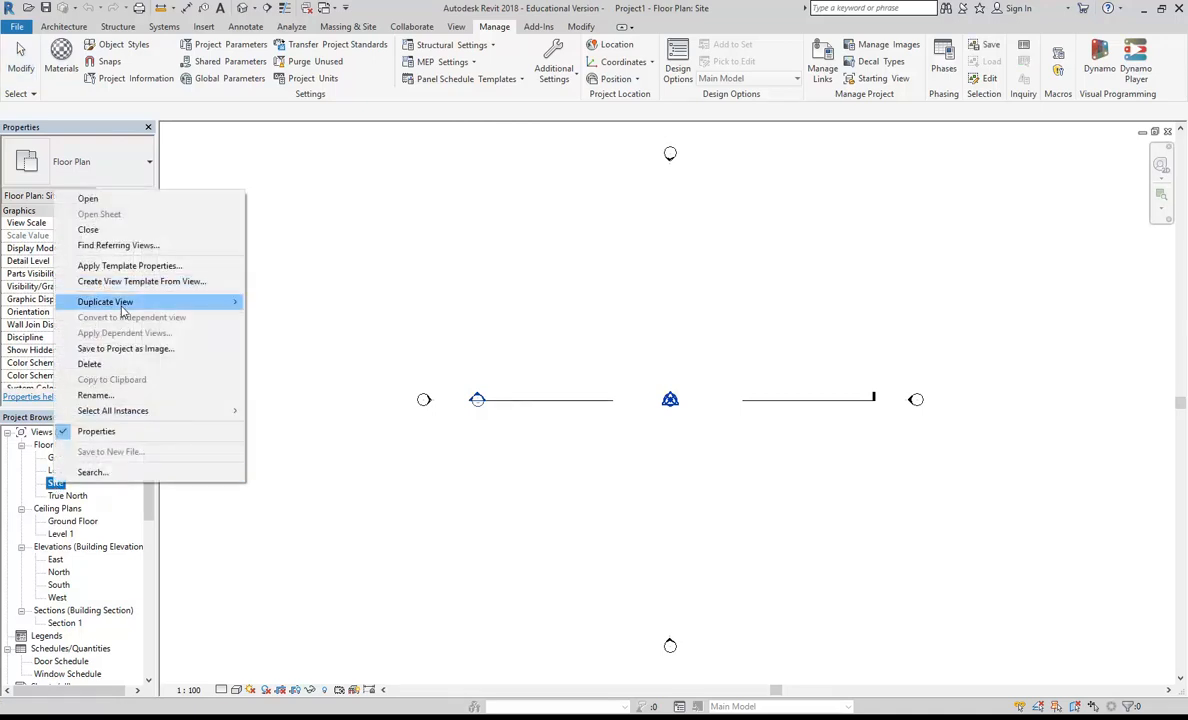
{"action": "mouse_move", "coordinate": [129, 311]}
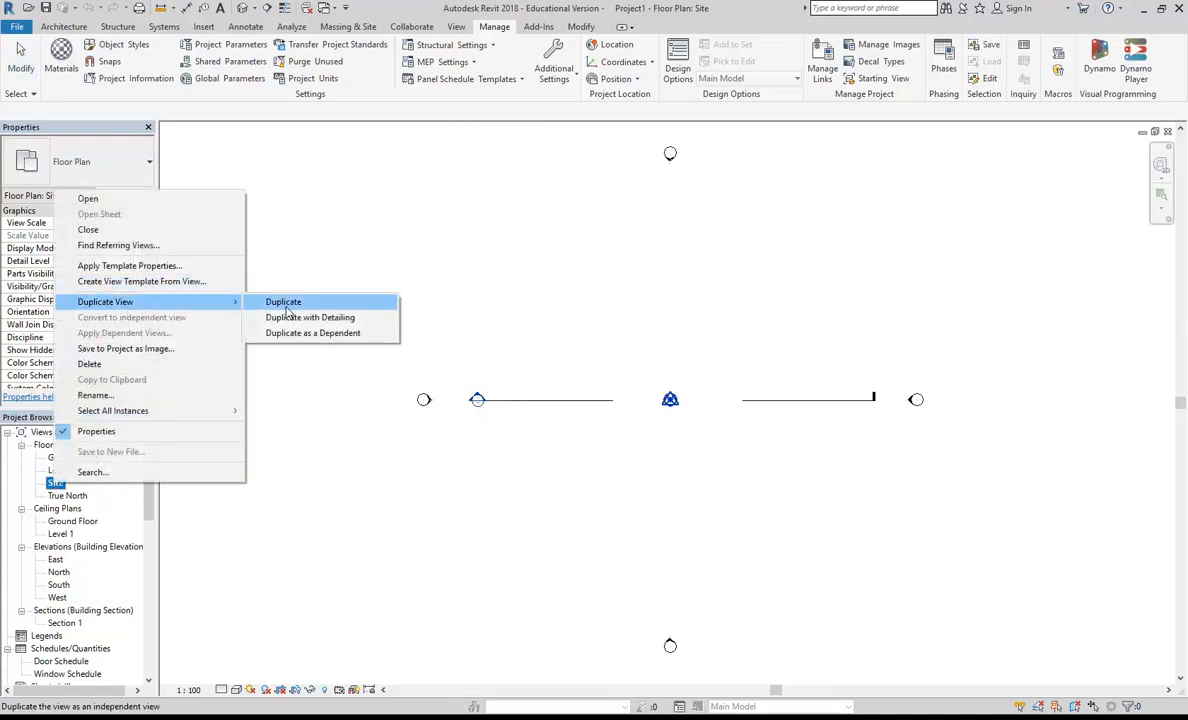
{"action": "left_click", "coordinate": [287, 305]}
Step: Rename the duplicated site plan view as Site Satelite
{"action": "right_click", "coordinate": [66, 497]}
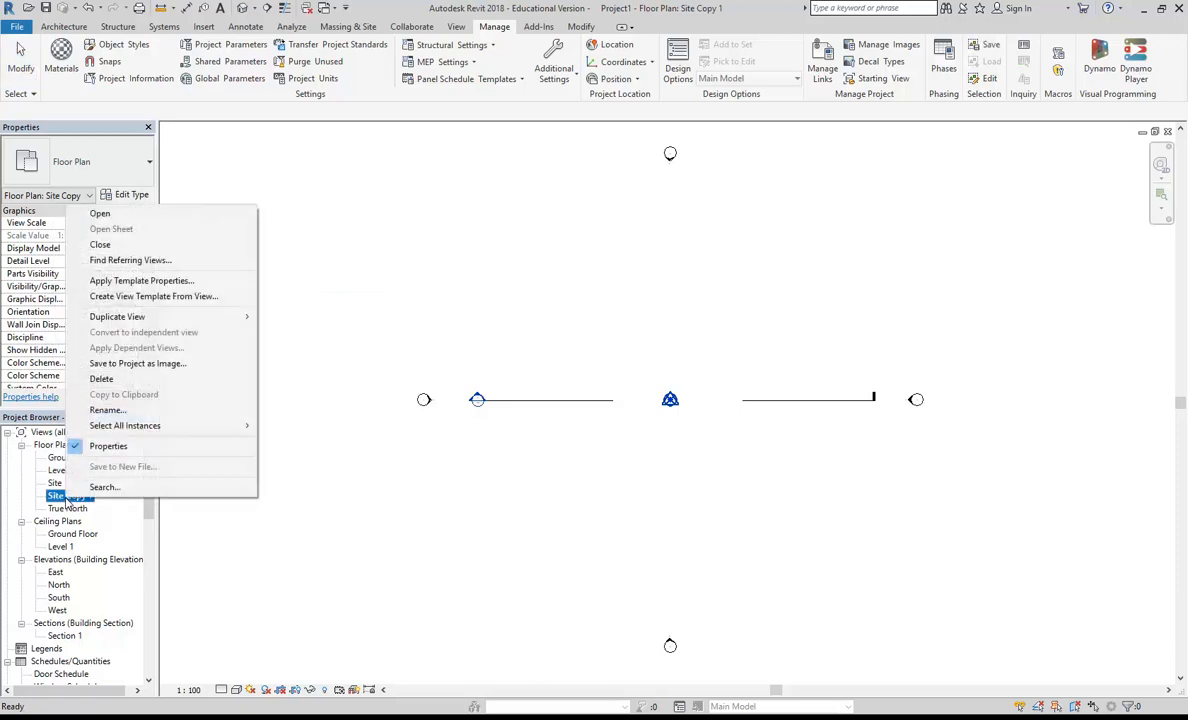
{"action": "left_click", "coordinate": [107, 410]}
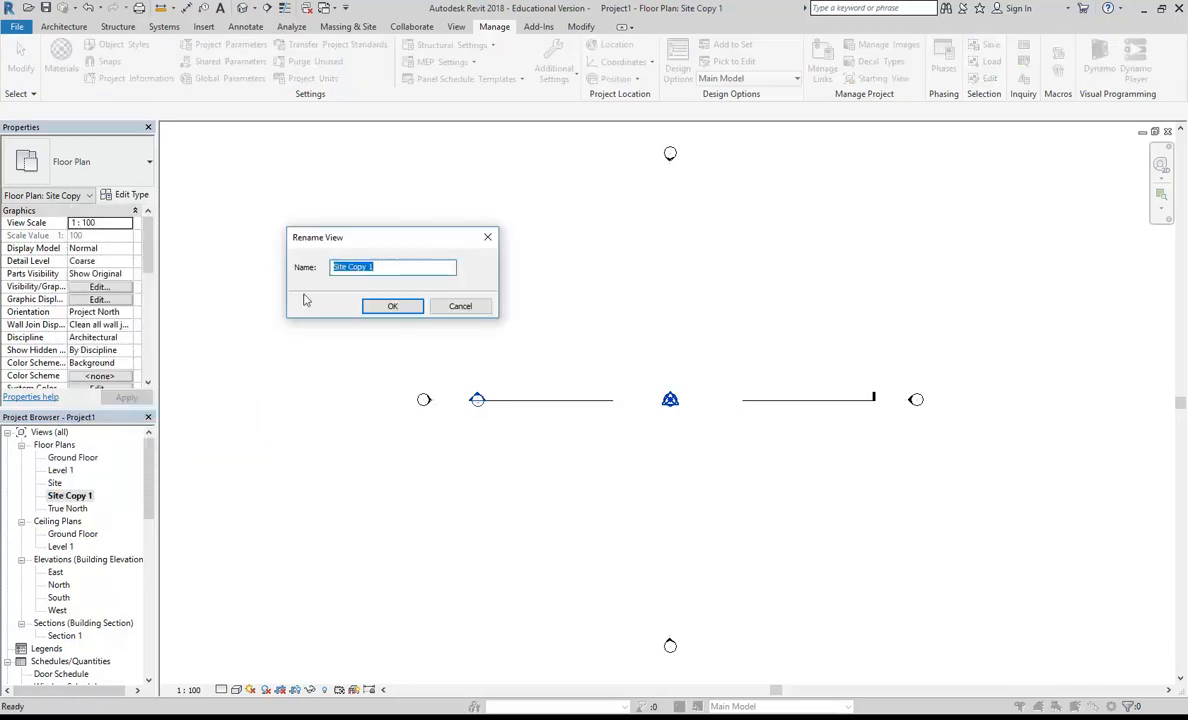
{"action": "type", "text": "Site Satellite"}
{"action": "left_click", "coordinate": [392, 306]}
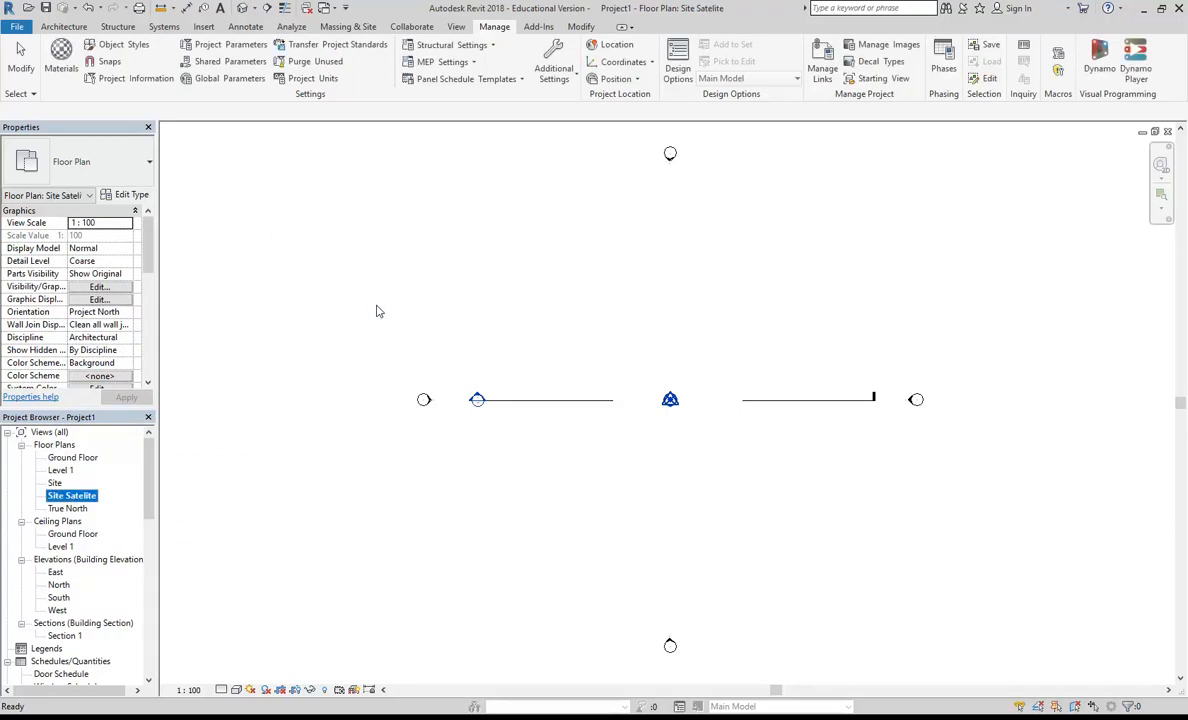
Step: Import the 100HarrisStSatSixMaps PNG from the BD3 IDST304A ID Digital Environments folder and place it in the Site Satelite view
{"action": "left_click", "coordinate": [203, 27]}
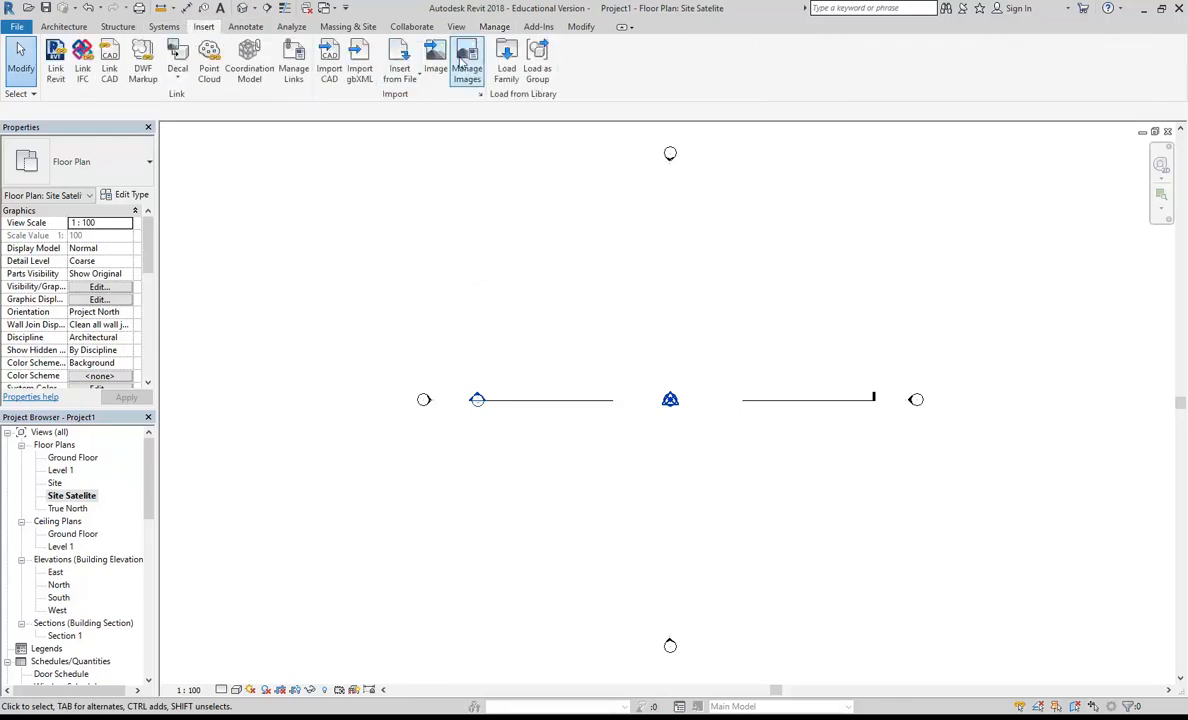
{"action": "left_click", "coordinate": [435, 60]}
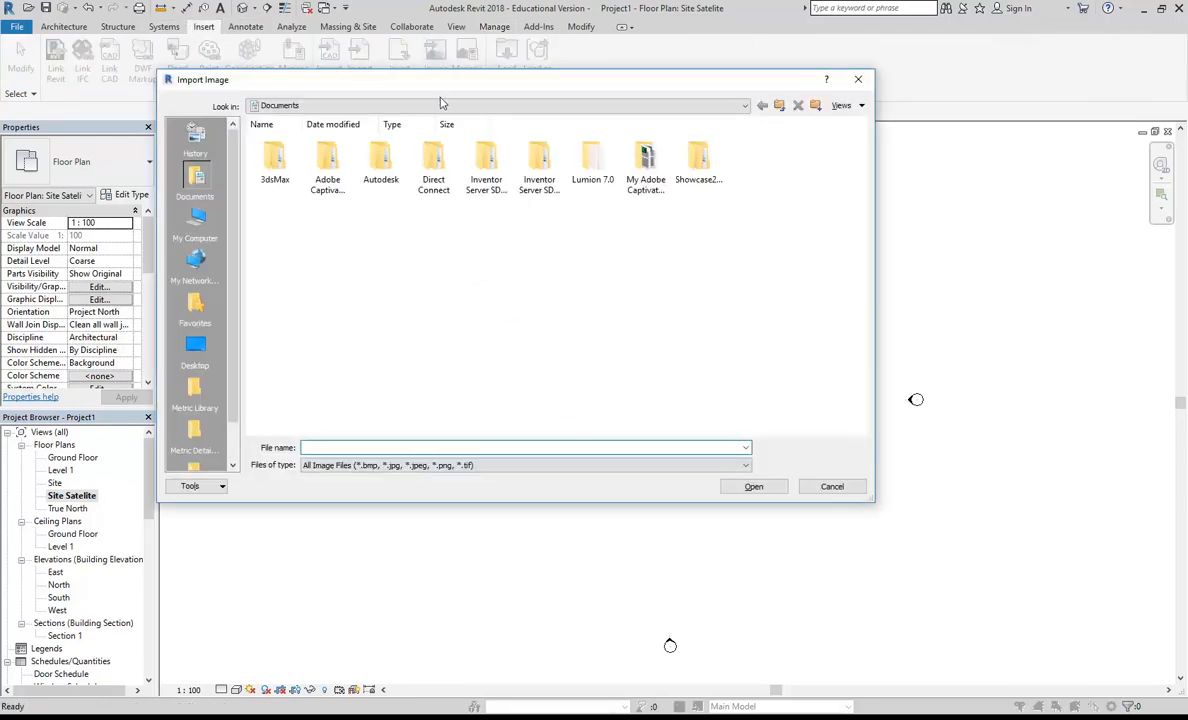
{"action": "left_click", "coordinate": [441, 97]}
{"action": "left_click", "coordinate": [424, 188]}
{"action": "double_click", "coordinate": [332, 164]}
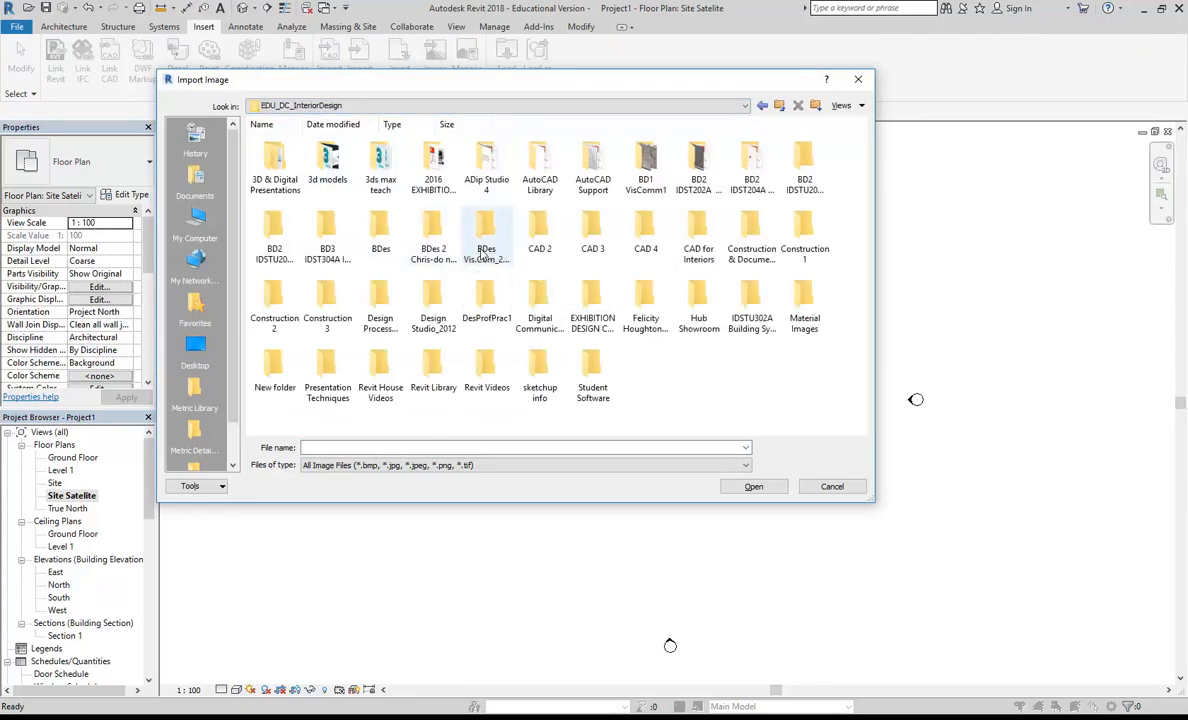
{"action": "left_click", "coordinate": [275, 232]}
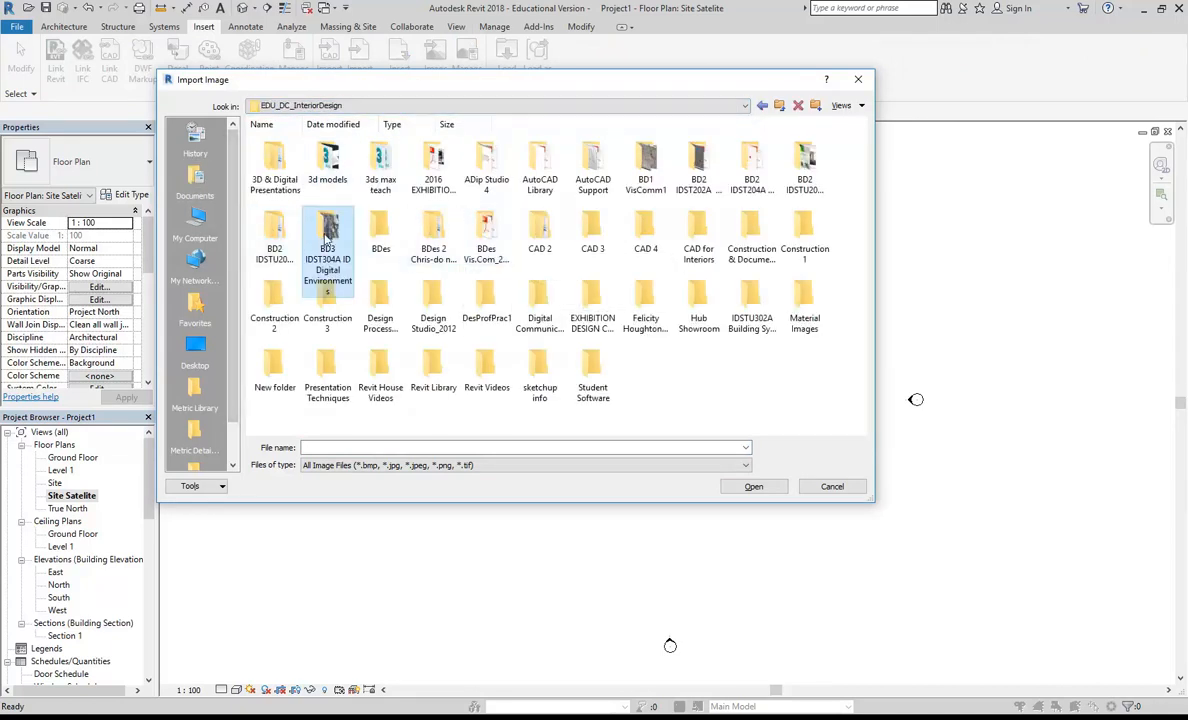
{"action": "double_click", "coordinate": [327, 235]}
{"action": "left_click", "coordinate": [380, 163]}
{"action": "double_click", "coordinate": [377, 163]}
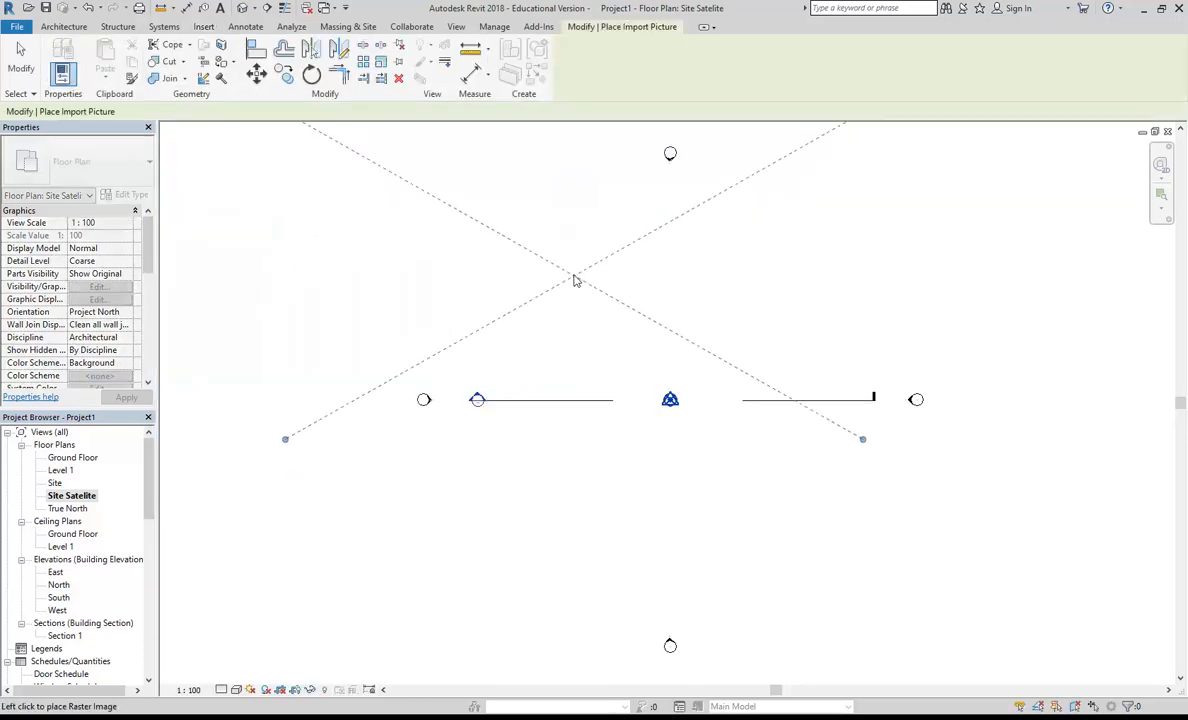
{"action": "left_click", "coordinate": [578, 292]}
Step: Scale the satellite image graphically from both ends of its printed scale bar so the bar measures 30 m
{"action": "scroll", "coordinate": [305, 370], "scroll_direction": "up", "scroll_amount": 4}
{"action": "scroll", "coordinate": [480, 503], "scroll_direction": "up", "scroll_amount": 5}
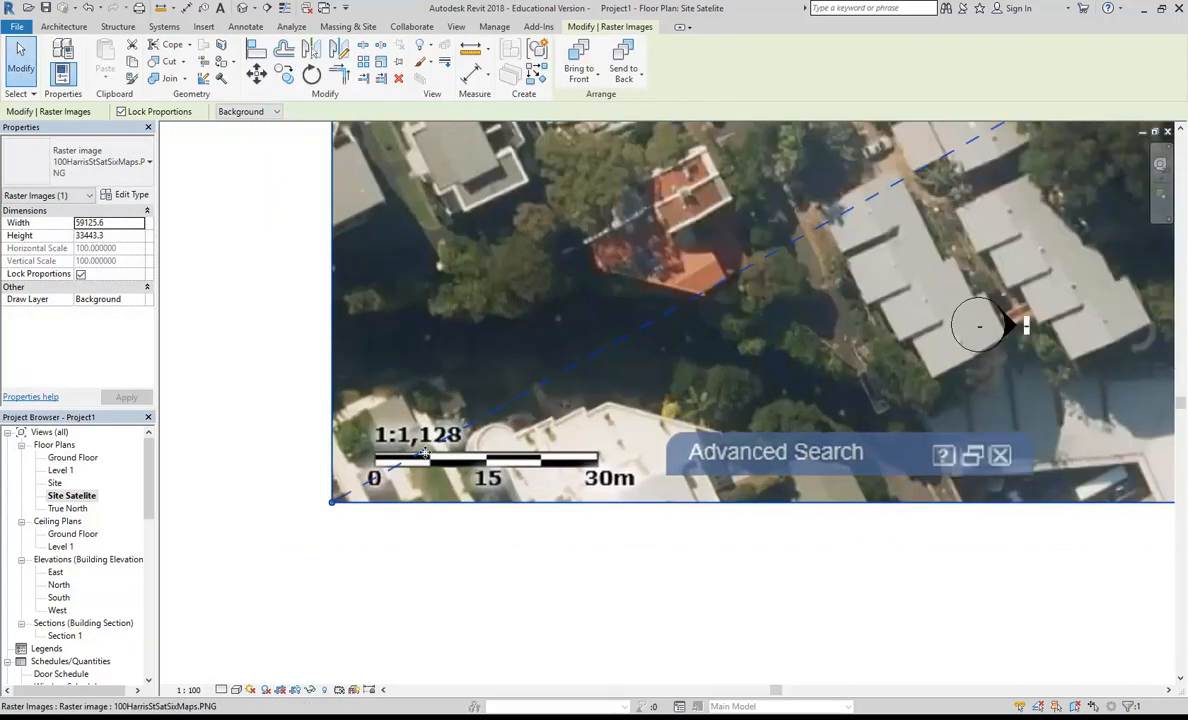
{"action": "scroll", "coordinate": [480, 503], "scroll_direction": "up", "scroll_amount": 3}
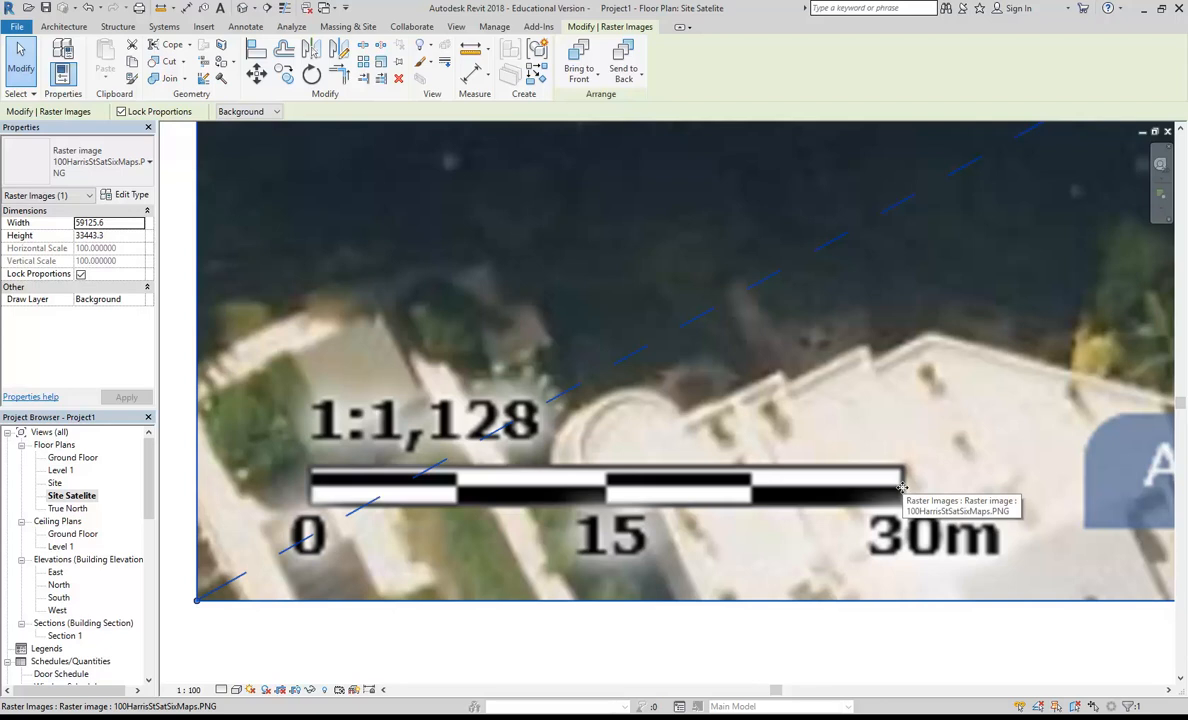
{"action": "left_click", "coordinate": [381, 63]}
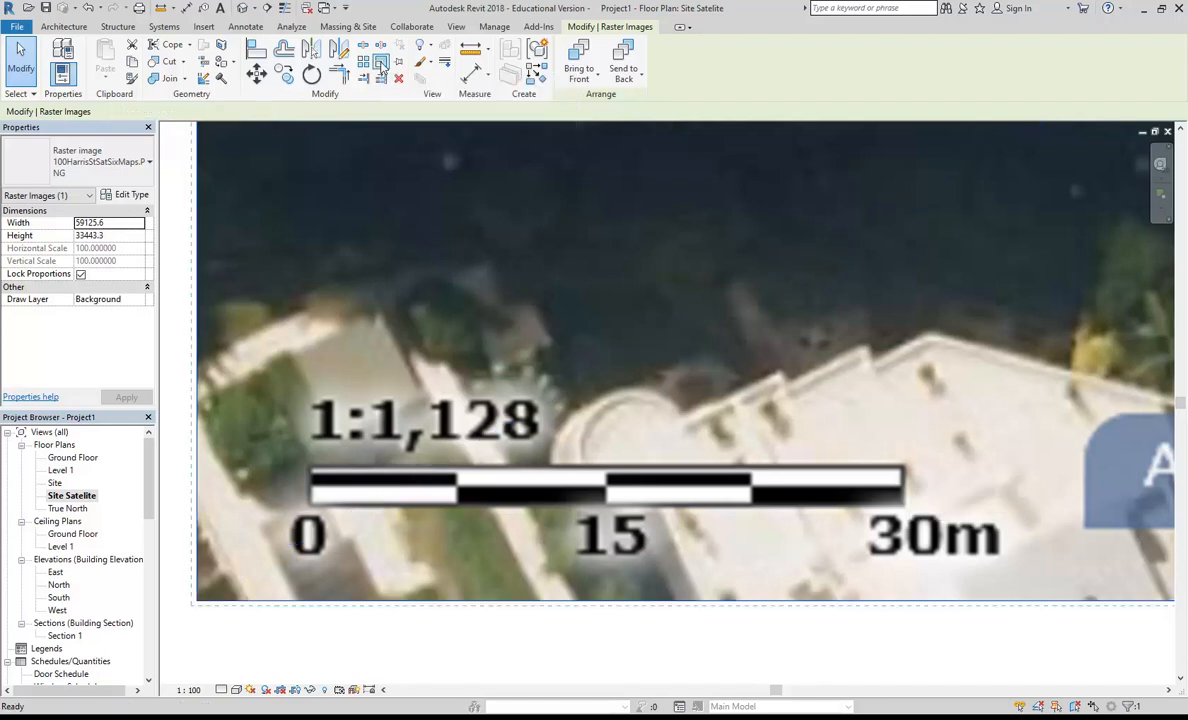
{"action": "left_click", "coordinate": [313, 492]}
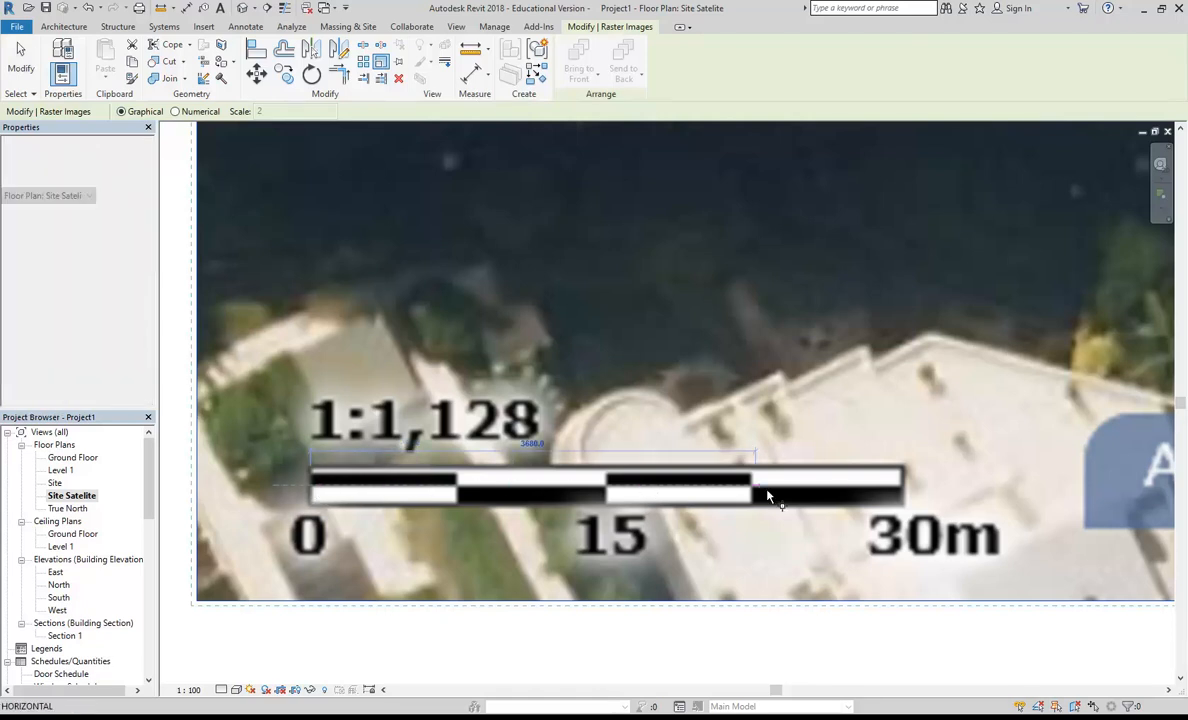
{"action": "scroll", "coordinate": [903, 493], "scroll_direction": "up", "scroll_amount": 3}
{"action": "scroll", "coordinate": [903, 490], "scroll_direction": "down", "scroll_amount": 1}
{"action": "left_click", "coordinate": [903, 490]}
{"action": "scroll", "coordinate": [903, 490], "scroll_direction": "down", "scroll_amount": 4}
{"action": "type", "text": "3"}
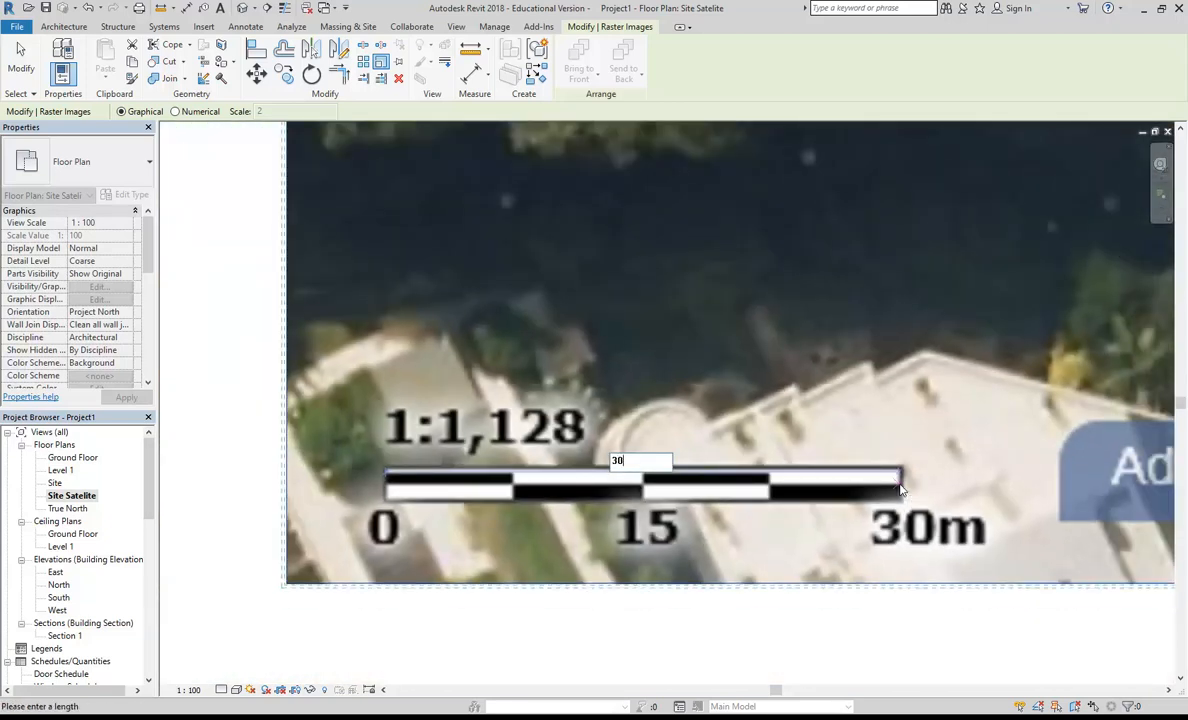
{"action": "type", "text": "000"}
{"action": "key", "text": "Return"}
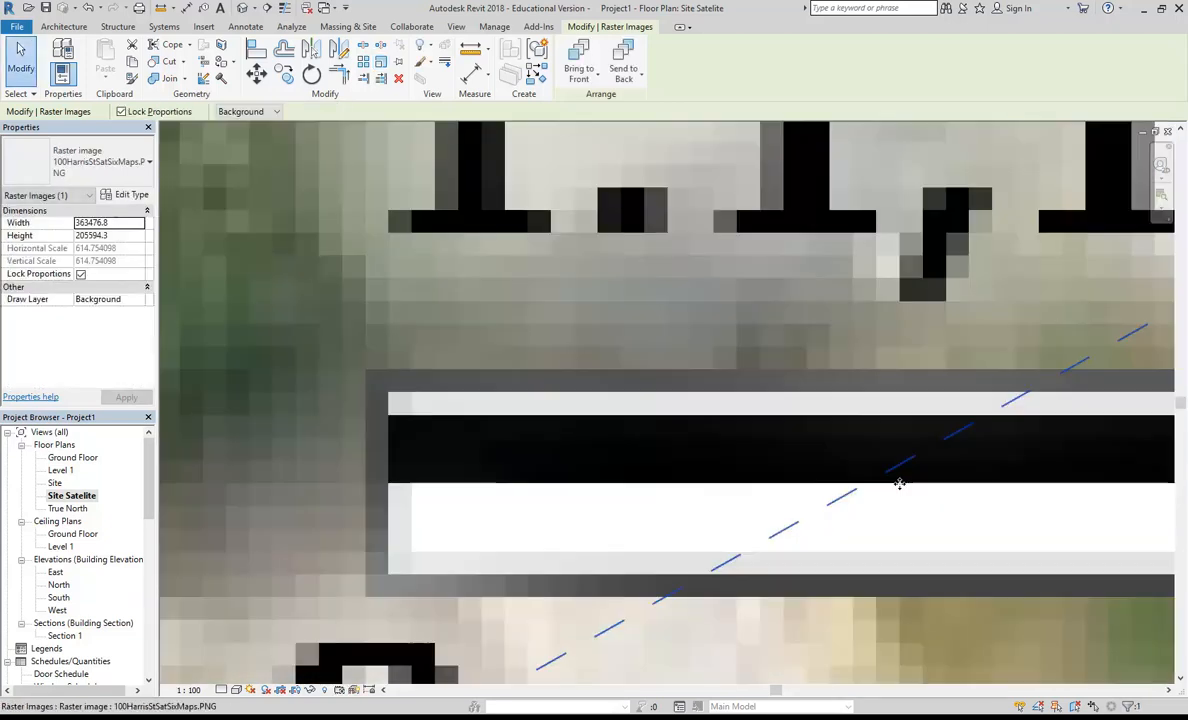
Step: Move the scaled satellite image so the highlighted Harris Street building lies over the project base point and elevation markers
{"action": "scroll", "coordinate": [846, 415], "scroll_direction": "down", "scroll_amount": 10}
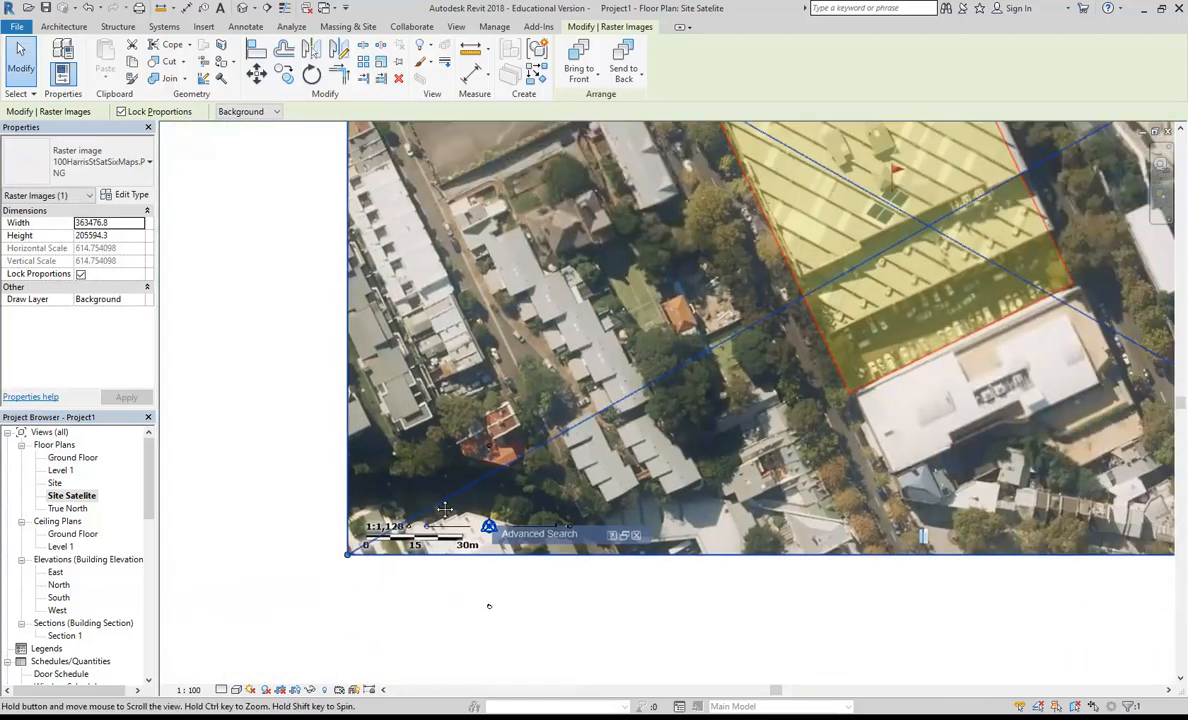
{"action": "scroll", "coordinate": [445, 510], "scroll_direction": "down", "scroll_amount": 3}
{"action": "left_click_drag", "start_coordinate": [522, 518], "coordinate": [535, 565]}
{"action": "middle_click_drag", "start_coordinate": [535, 565], "coordinate": [557, 458]}
{"action": "left_click_drag", "start_coordinate": [579, 386], "coordinate": [546, 420]}
{"action": "middle_click_drag", "start_coordinate": [535, 383], "coordinate": [771, 399]}
{"action": "left_click_drag", "start_coordinate": [778, 335], "coordinate": [603, 455]}
{"action": "scroll", "coordinate": [603, 455], "scroll_direction": "up", "scroll_amount": 5}
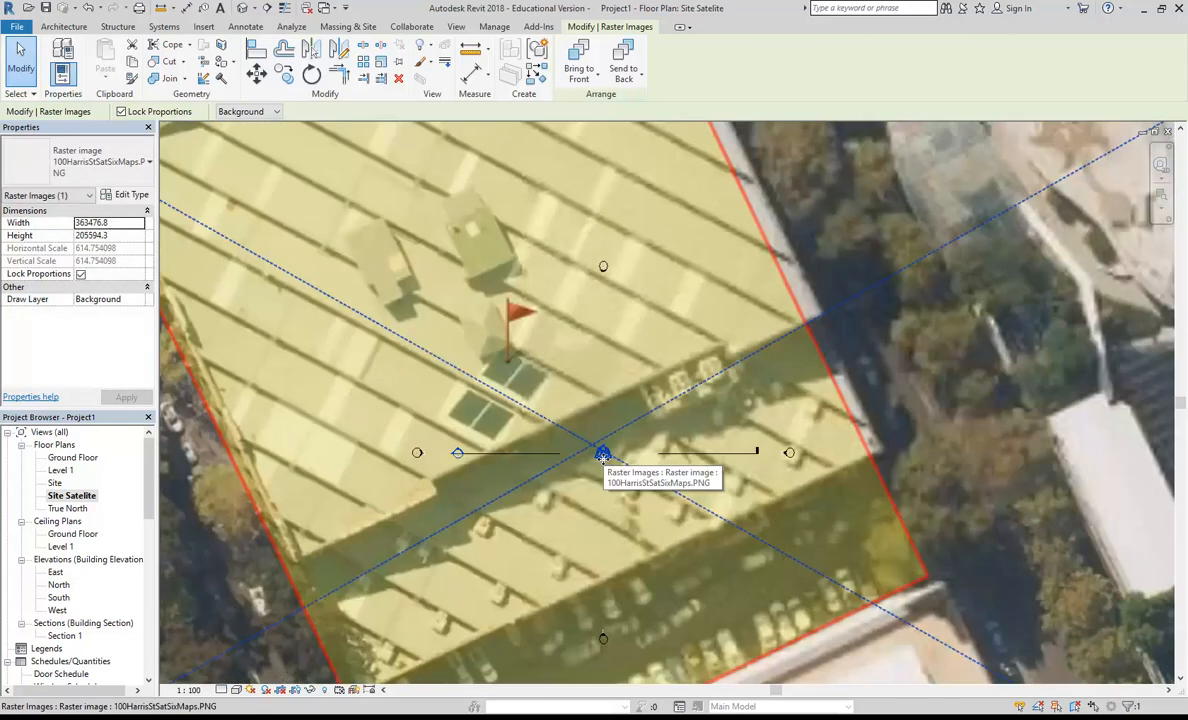
Step: Examine the highlighted building, its surroundings and its position relative to the elevation markers on the satellite image
{"action": "scroll", "coordinate": [603, 455], "scroll_direction": "down", "scroll_amount": 4}
{"action": "scroll", "coordinate": [600, 458], "scroll_direction": "down", "scroll_amount": 3}
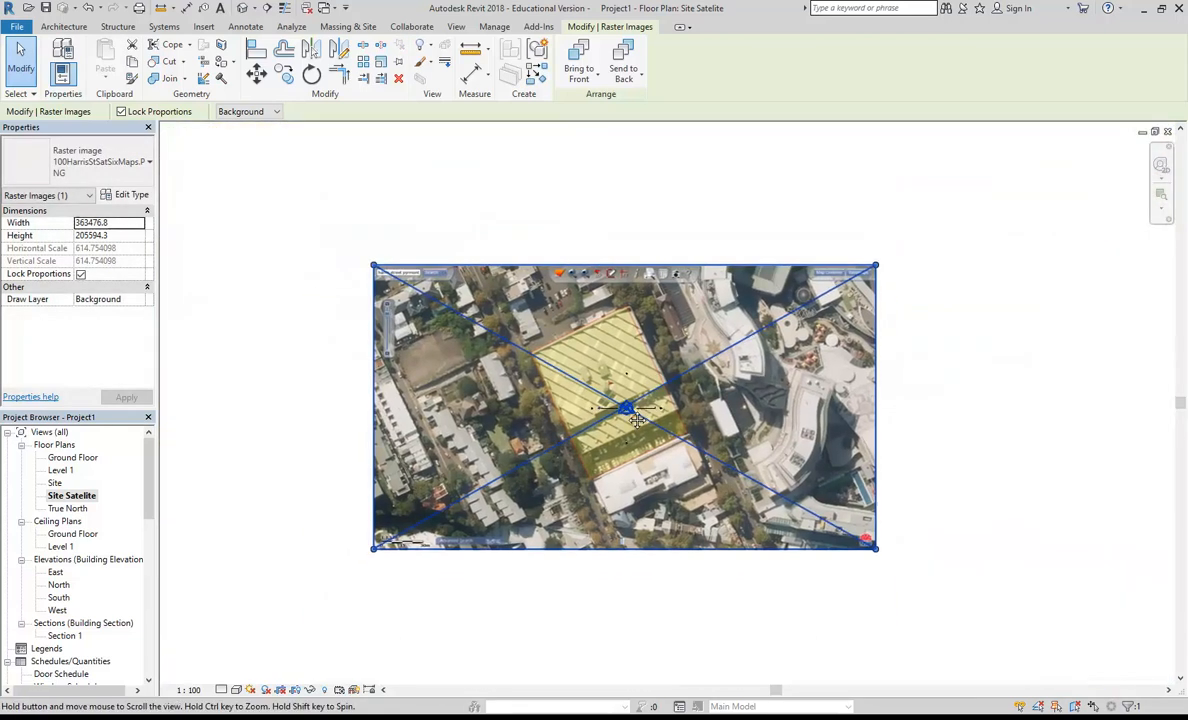
{"action": "scroll", "coordinate": [626, 408], "scroll_direction": "up", "scroll_amount": 3}
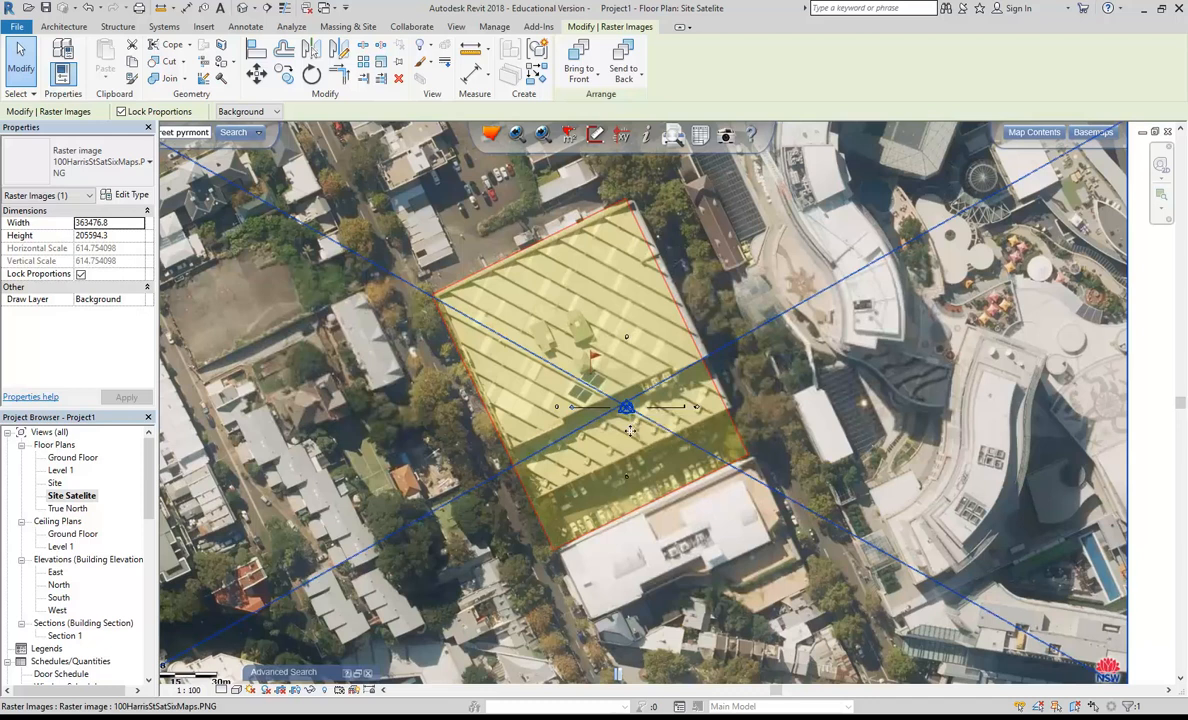
{"action": "scroll", "coordinate": [612, 377], "scroll_direction": "up", "scroll_amount": 2}
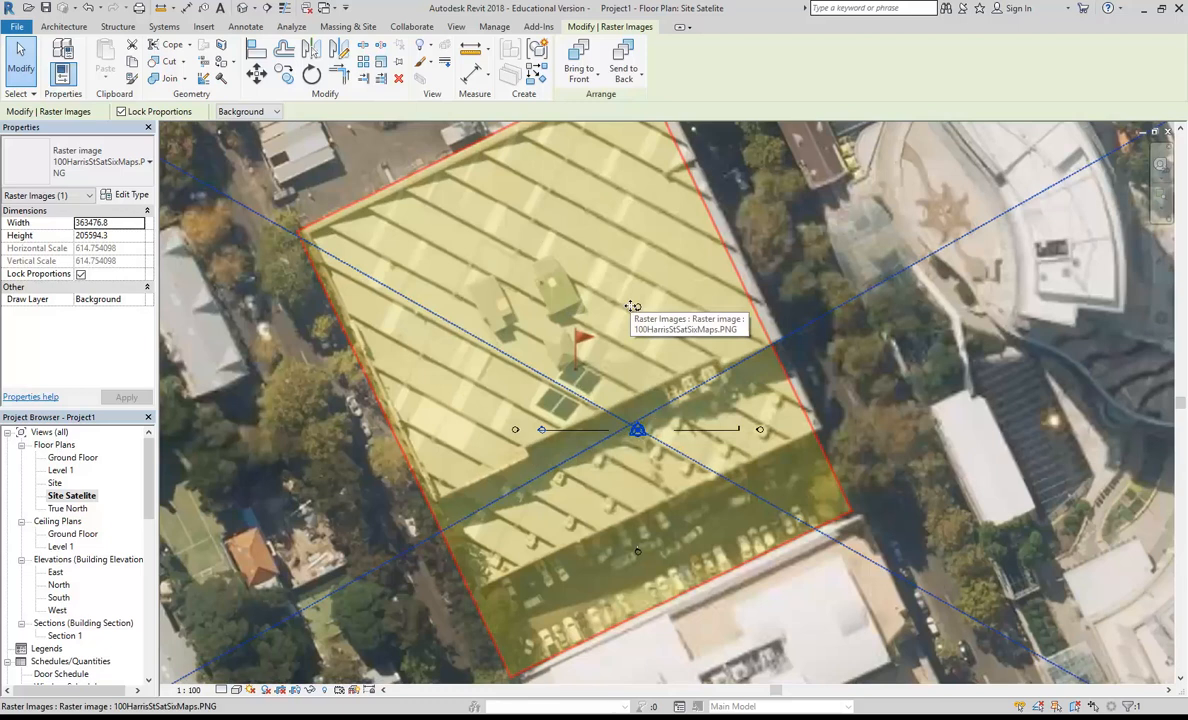
{"action": "scroll", "coordinate": [632, 306], "scroll_direction": "up", "scroll_amount": 2}
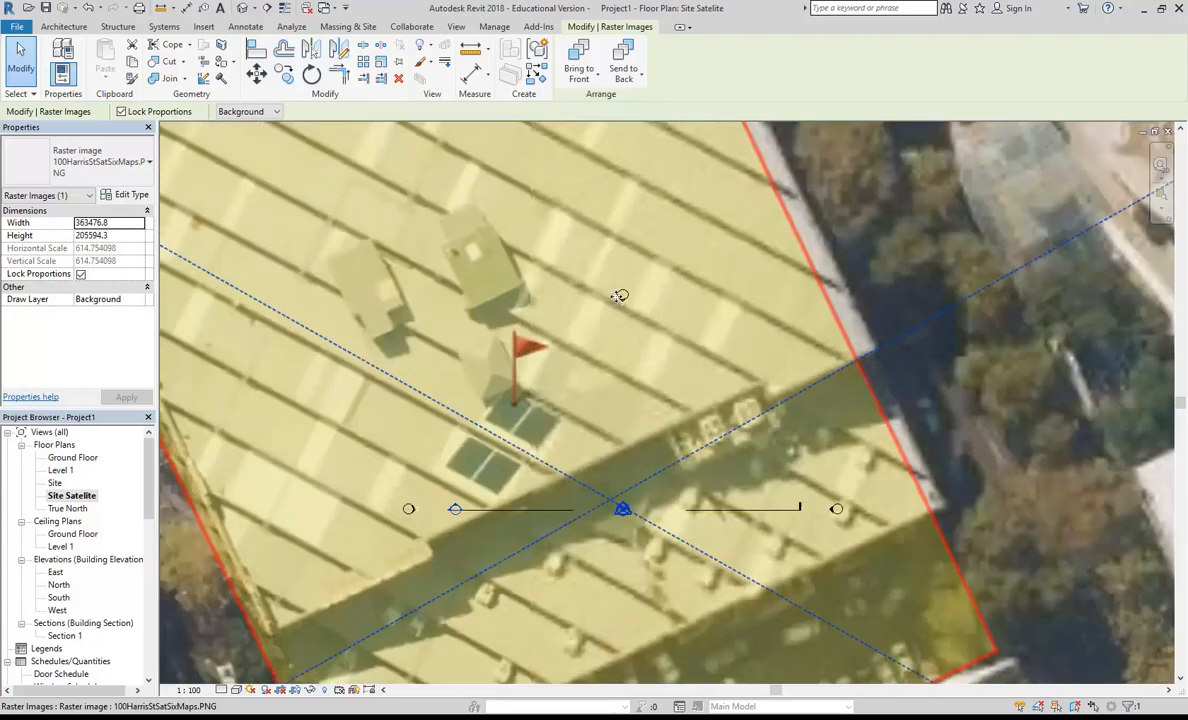
{"action": "scroll", "coordinate": [594, 612], "scroll_direction": "down", "scroll_amount": 2}
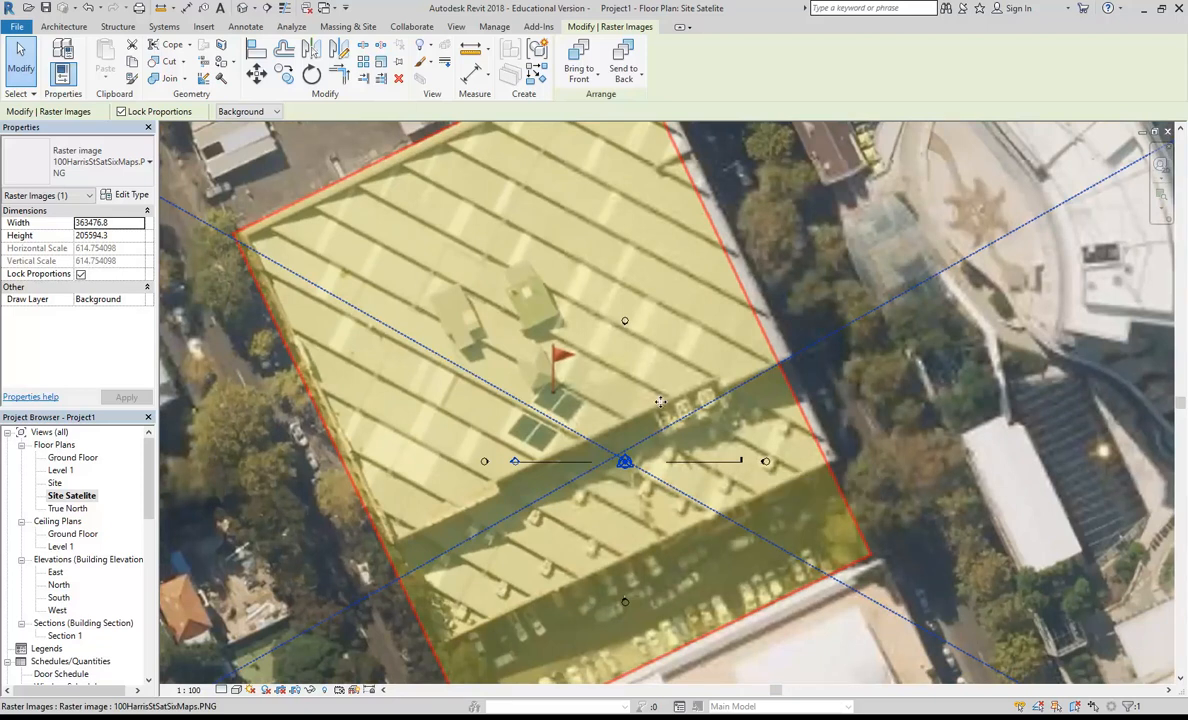
{"action": "scroll", "coordinate": [615, 370], "scroll_direction": "up", "scroll_amount": 2}
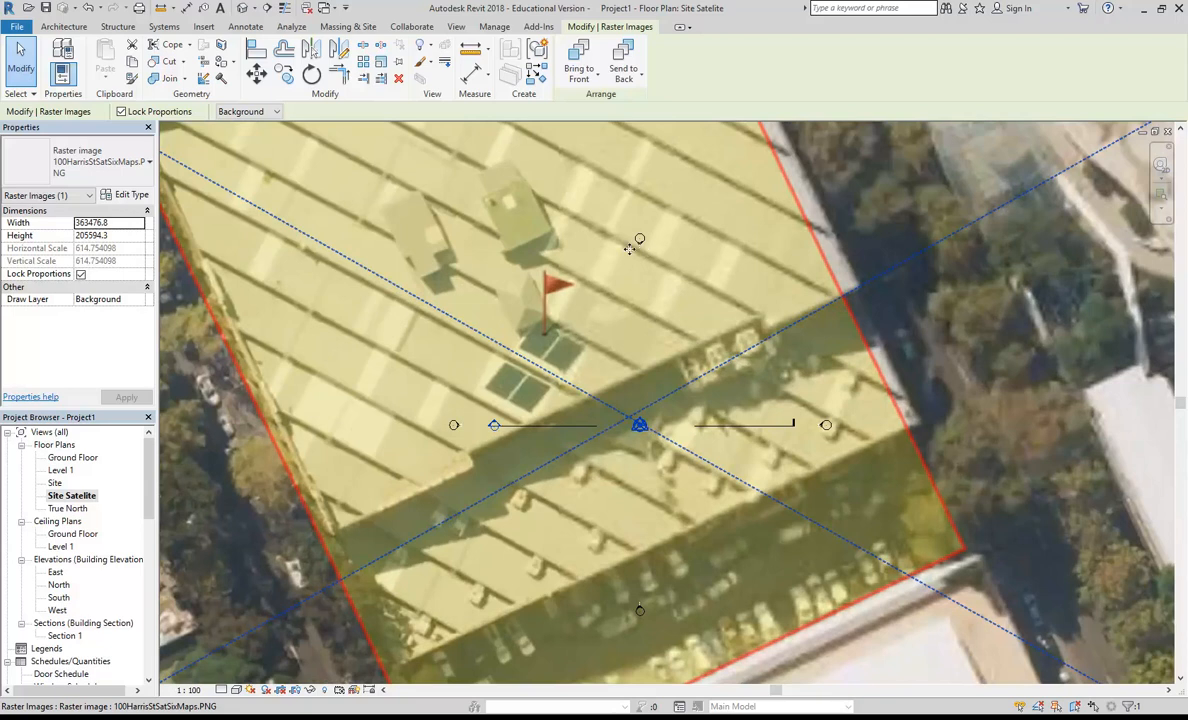
{"action": "scroll", "coordinate": [605, 400], "scroll_direction": "down", "scroll_amount": 3}
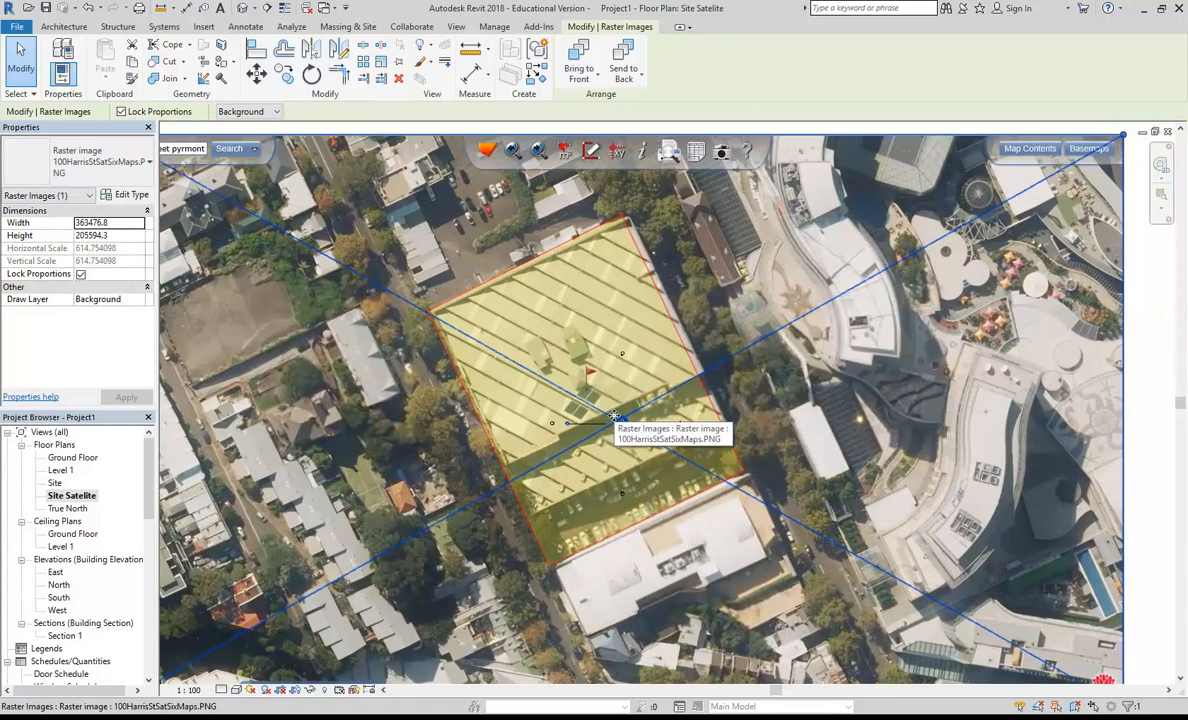
{"action": "scroll", "coordinate": [610, 410], "scroll_direction": "down", "scroll_amount": 2}
{"action": "scroll", "coordinate": [618, 420], "scroll_direction": "up", "scroll_amount": 1}
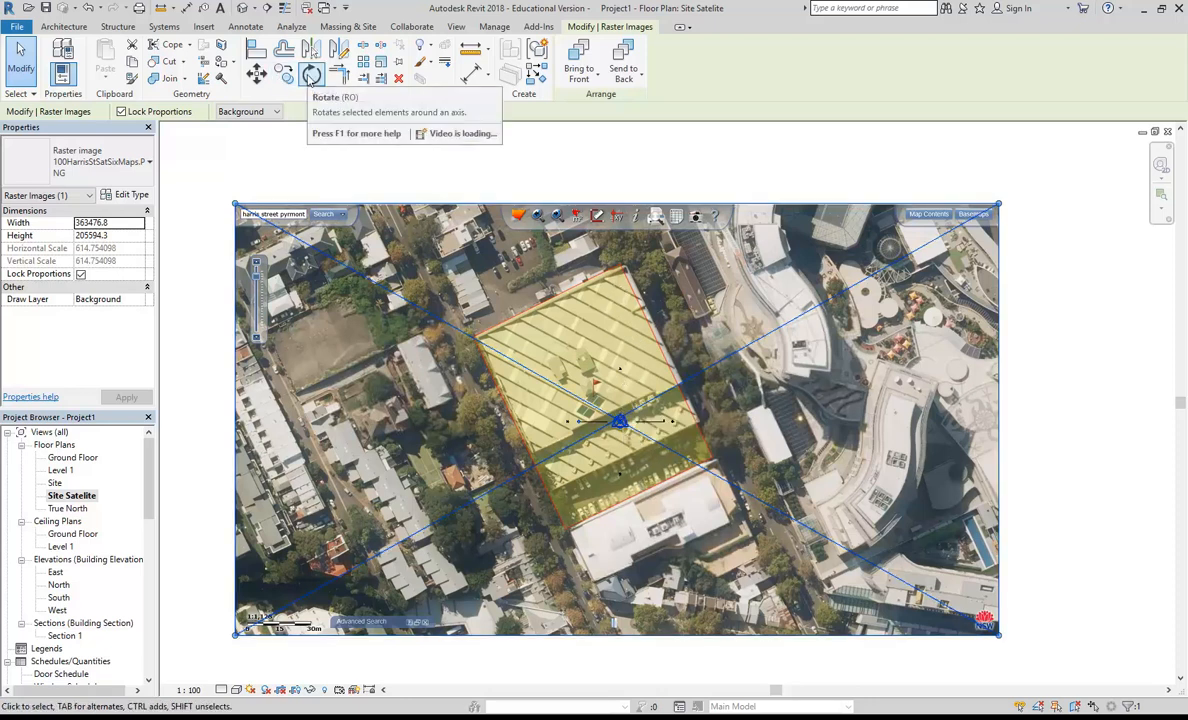
Step: Start rotating the satellite image and place the centre of rotation at the outer corner on the building's long eastern wall
{"action": "left_click", "coordinate": [311, 75]}
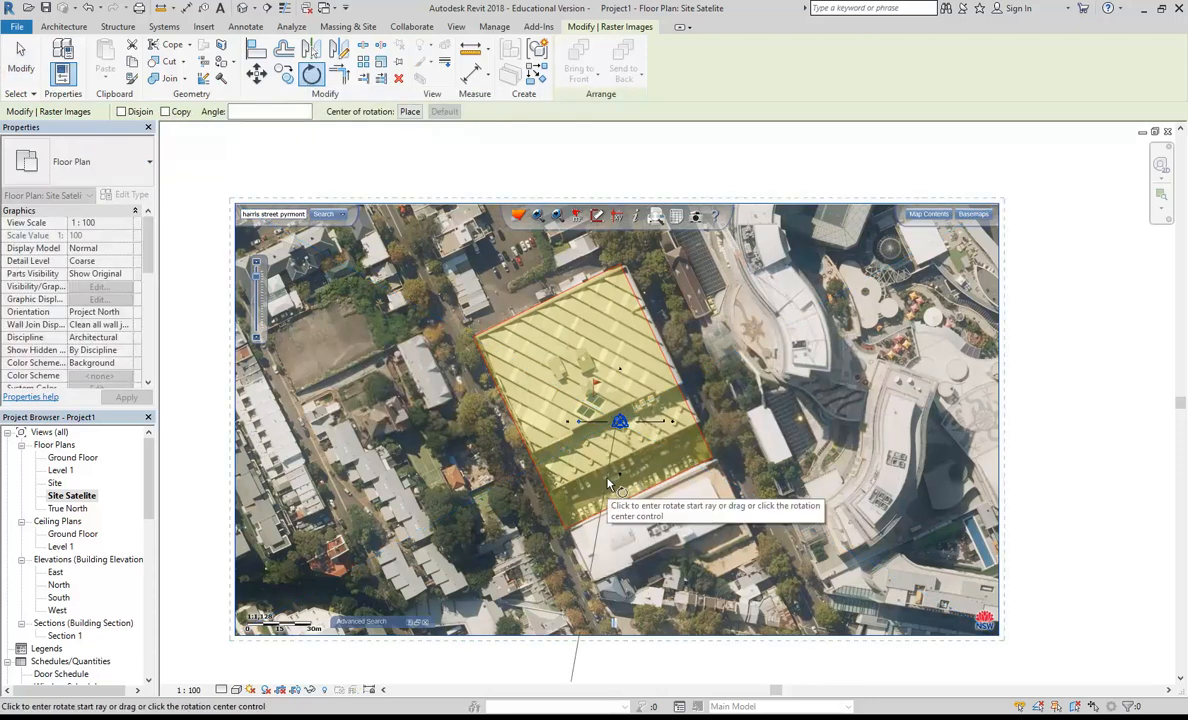
{"action": "scroll", "coordinate": [612, 450], "scroll_direction": "up", "scroll_amount": 3}
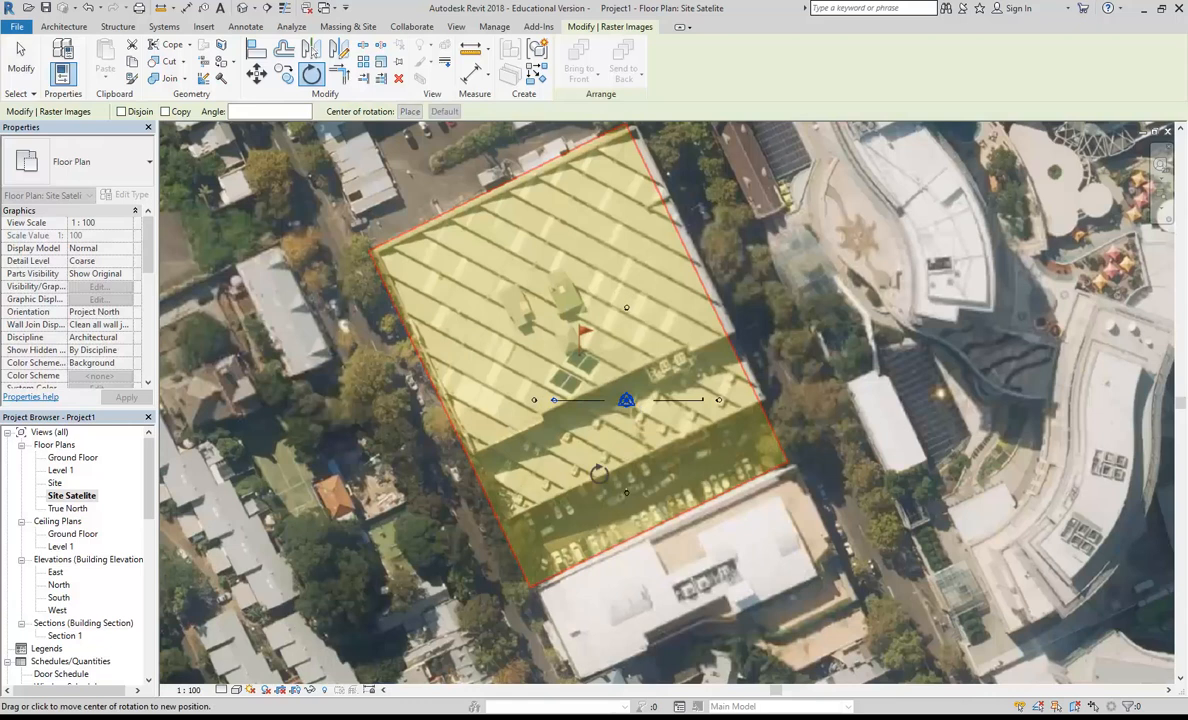
{"action": "middle_click_drag", "start_coordinate": [564, 578], "coordinate": [598, 457]}
{"action": "scroll", "coordinate": [598, 459], "scroll_direction": "up", "scroll_amount": 1}
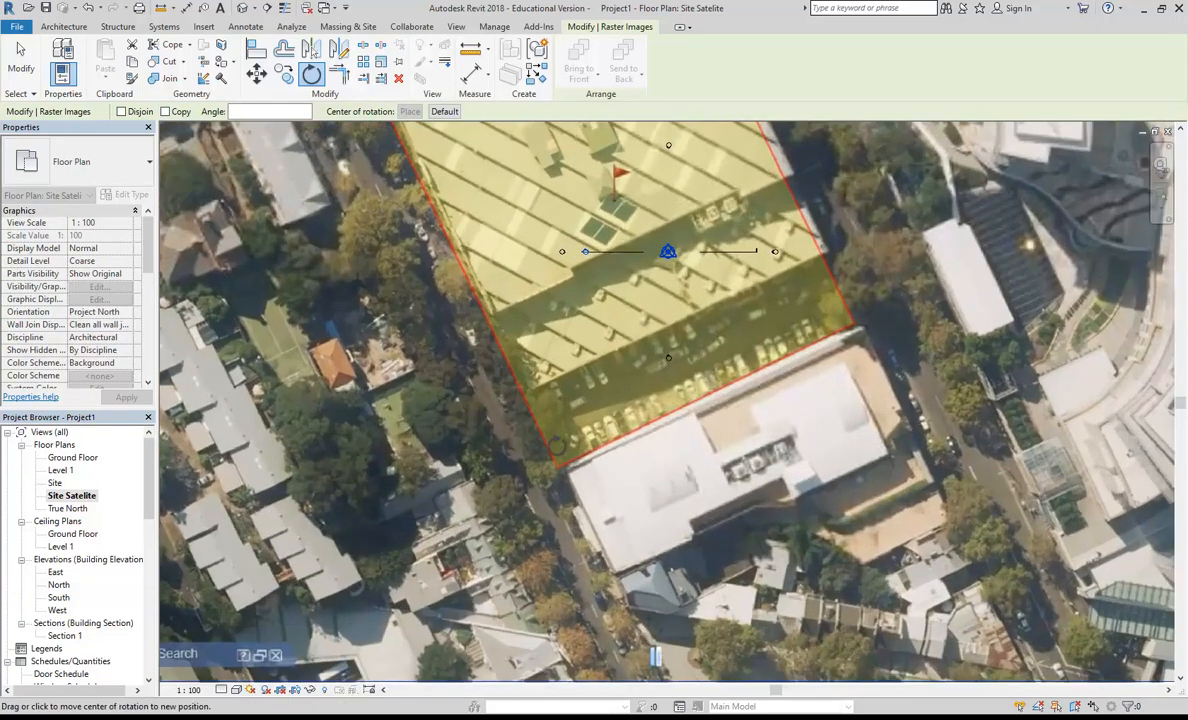
{"action": "scroll", "coordinate": [575, 440], "scroll_direction": "down", "scroll_amount": 1}
{"action": "scroll", "coordinate": [600, 433], "scroll_direction": "down", "scroll_amount": 1}
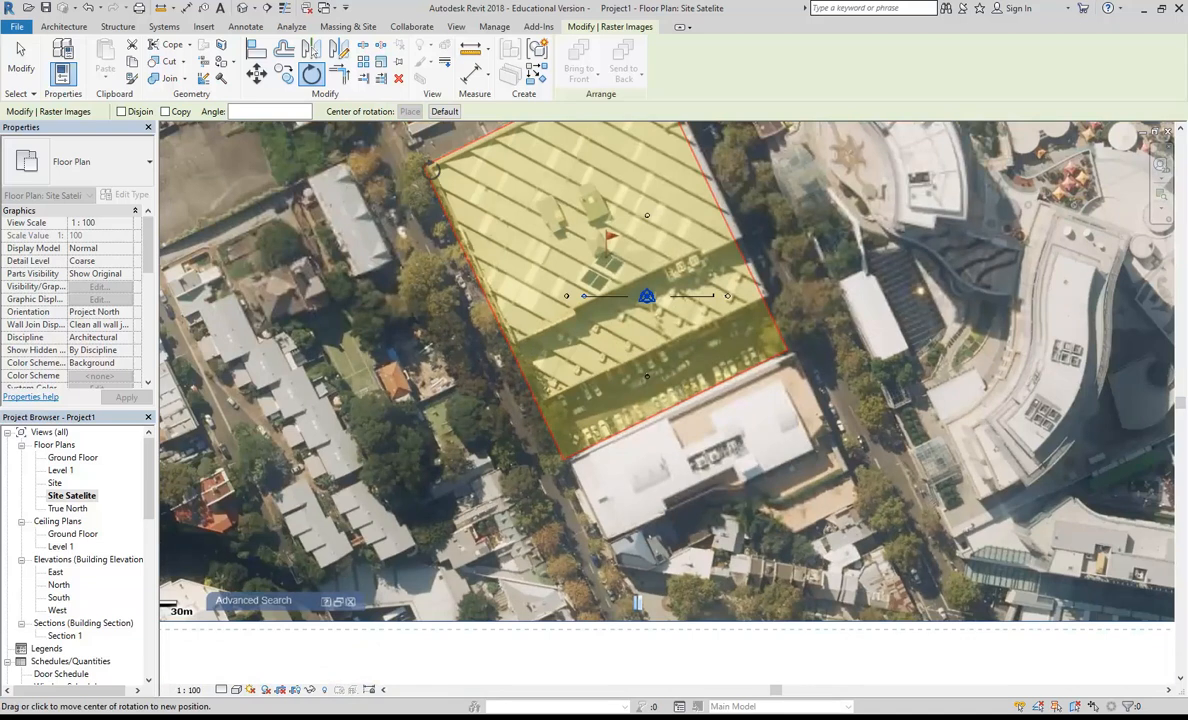
{"action": "scroll", "coordinate": [432, 170], "scroll_direction": "up", "scroll_amount": 1}
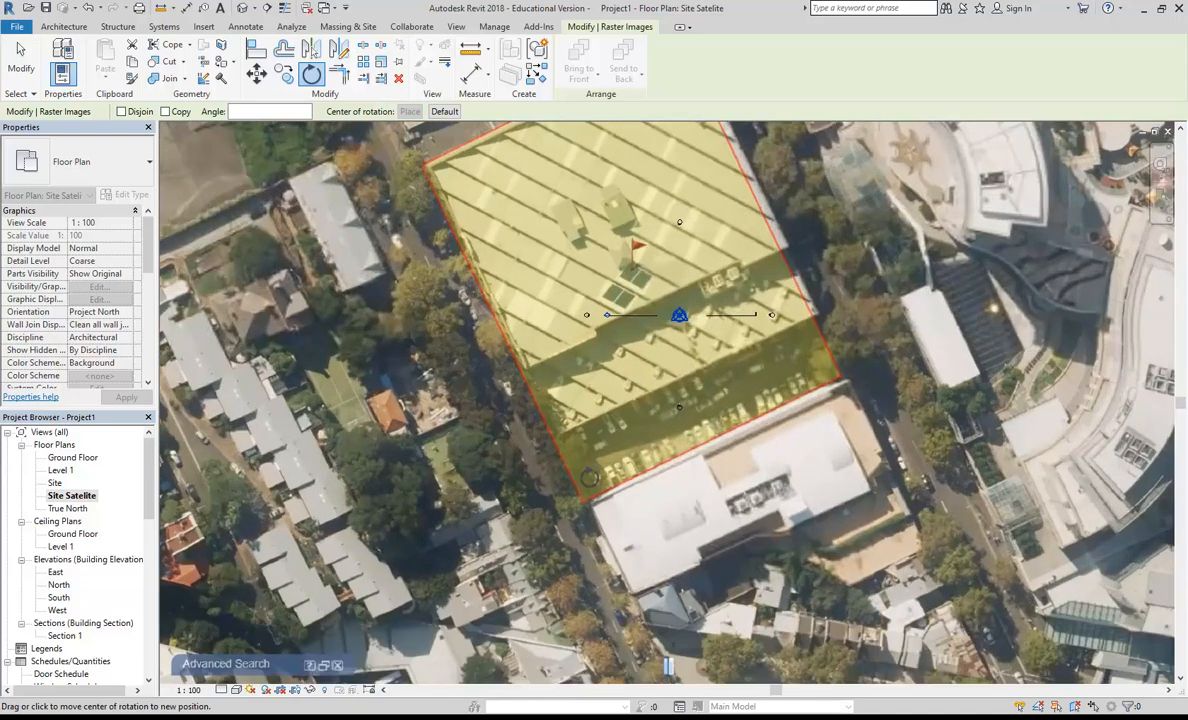
{"action": "scroll", "coordinate": [799, 247], "scroll_direction": "up", "scroll_amount": 3}
{"action": "scroll", "coordinate": [815, 300], "scroll_direction": "up", "scroll_amount": 5}
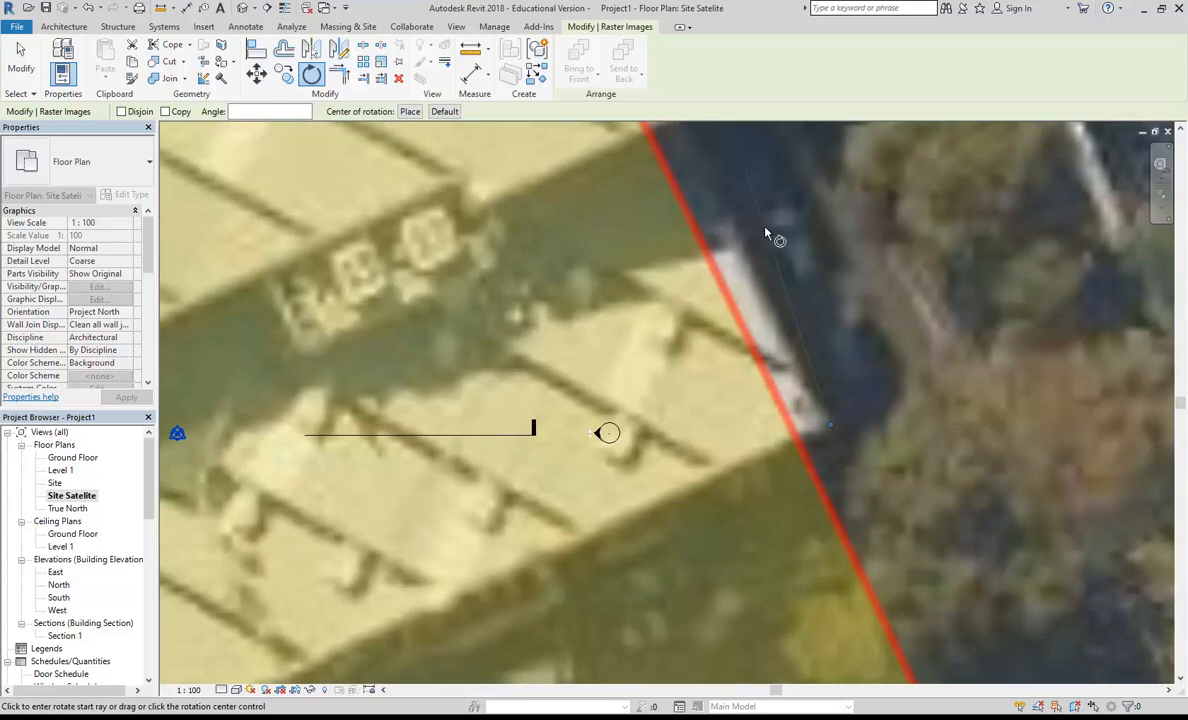
Step: Rotate the image clockwise by about 116° from the building's northeast corner so its long eastern wall lies horizontal
{"action": "scroll", "coordinate": [762, 233], "scroll_direction": "down", "scroll_amount": 3}
{"action": "scroll", "coordinate": [762, 233], "scroll_direction": "down", "scroll_amount": 1}
{"action": "middle_click_drag", "start_coordinate": [763, 295], "coordinate": [796, 609]}
{"action": "scroll", "coordinate": [628, 225], "scroll_direction": "down", "scroll_amount": 2}
{"action": "middle_click_drag", "start_coordinate": [529, 380], "coordinate": [634, 571]}
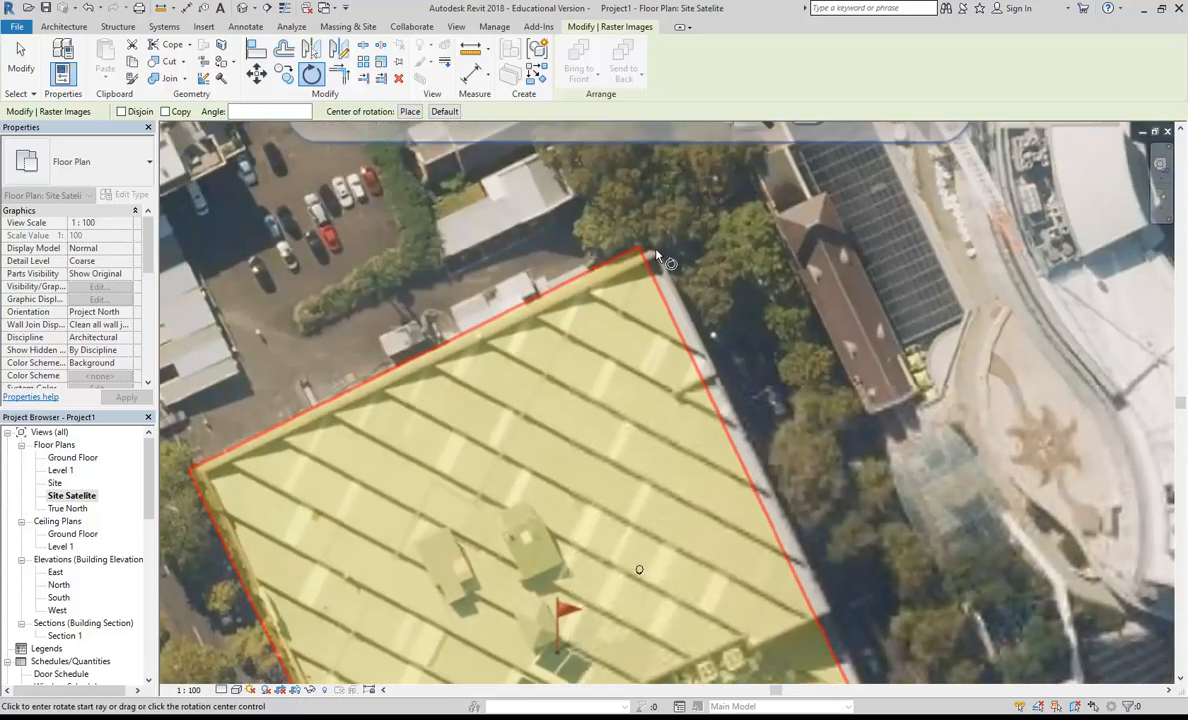
{"action": "scroll", "coordinate": [658, 257], "scroll_direction": "up", "scroll_amount": 3}
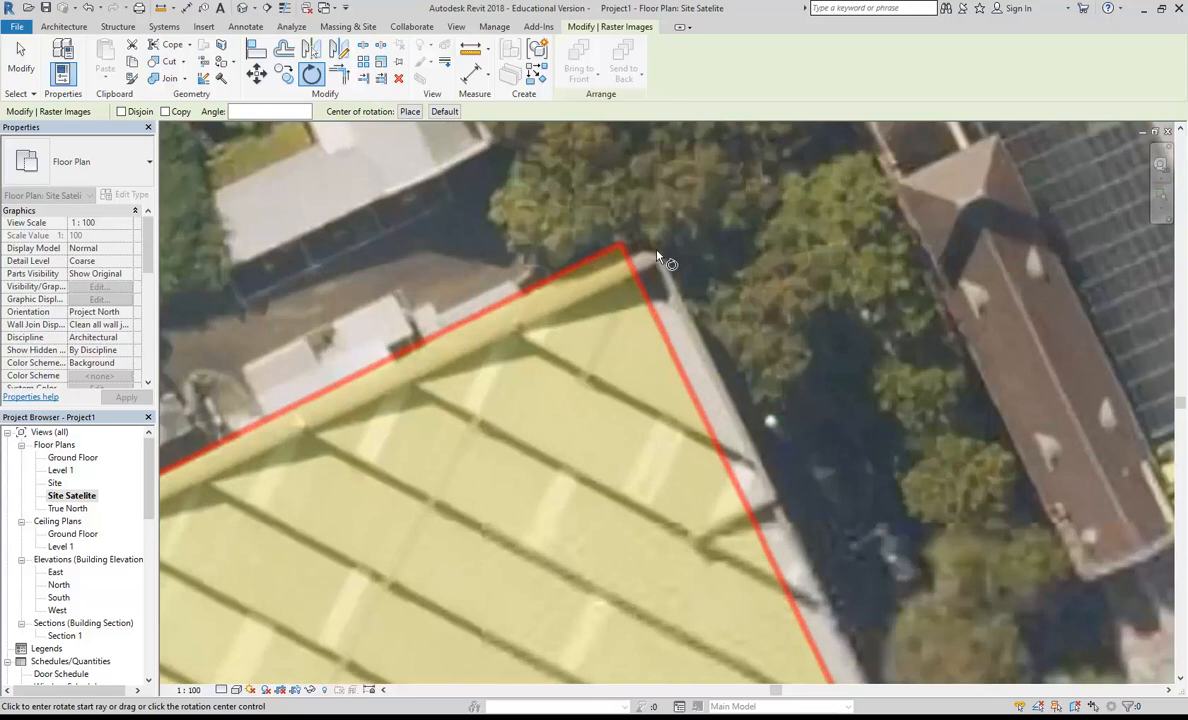
{"action": "left_click", "coordinate": [657, 256]}
{"action": "scroll", "coordinate": [657, 256], "scroll_direction": "down", "scroll_amount": 3}
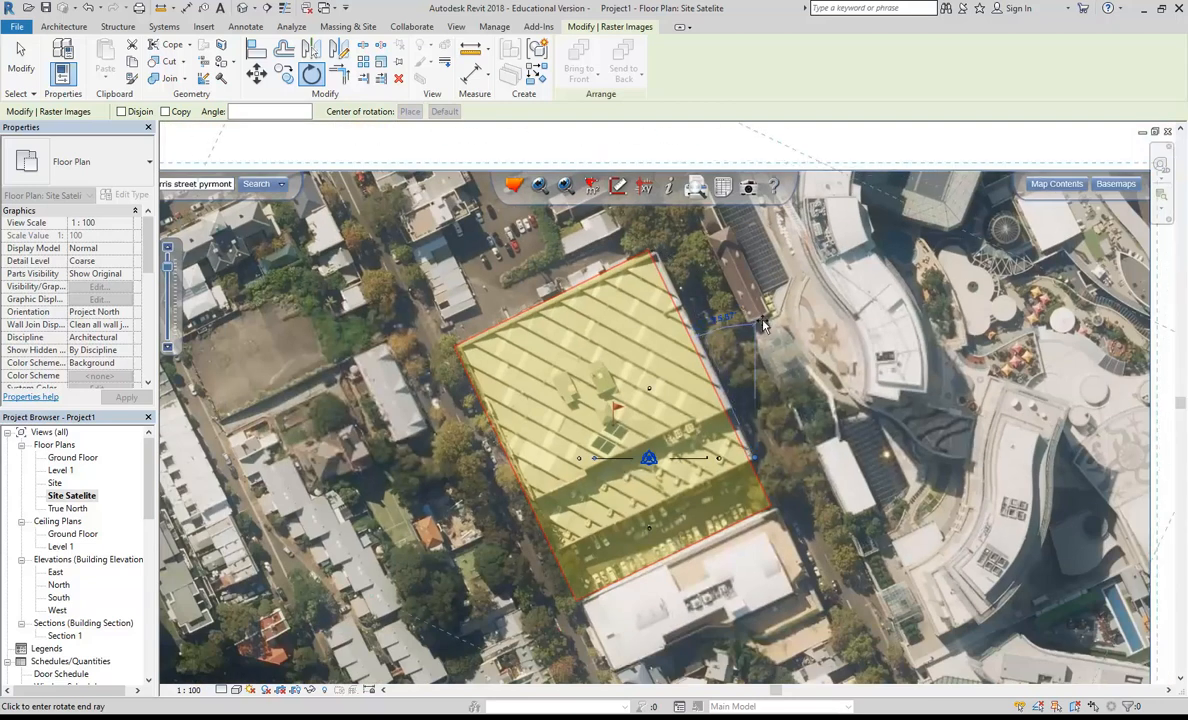
{"action": "left_click", "coordinate": [866, 460]}
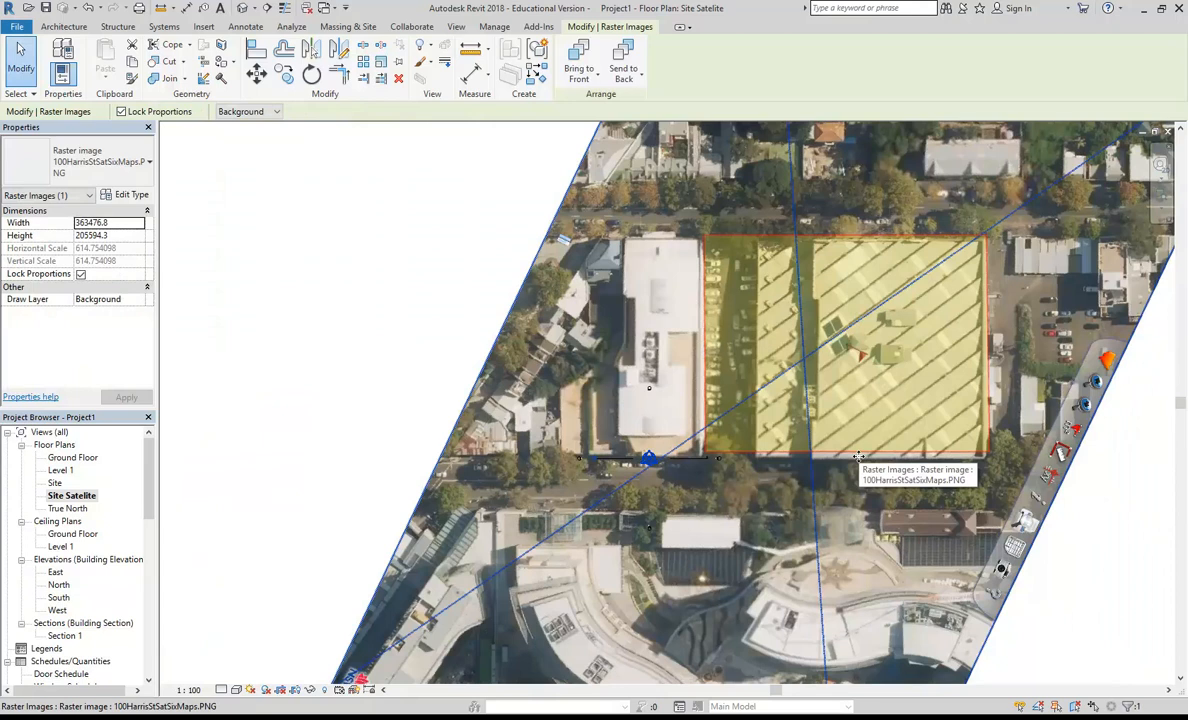
{"action": "scroll", "coordinate": [859, 457], "scroll_direction": "down", "scroll_amount": 5}
{"action": "scroll", "coordinate": [619, 440], "scroll_direction": "up", "scroll_amount": 5}
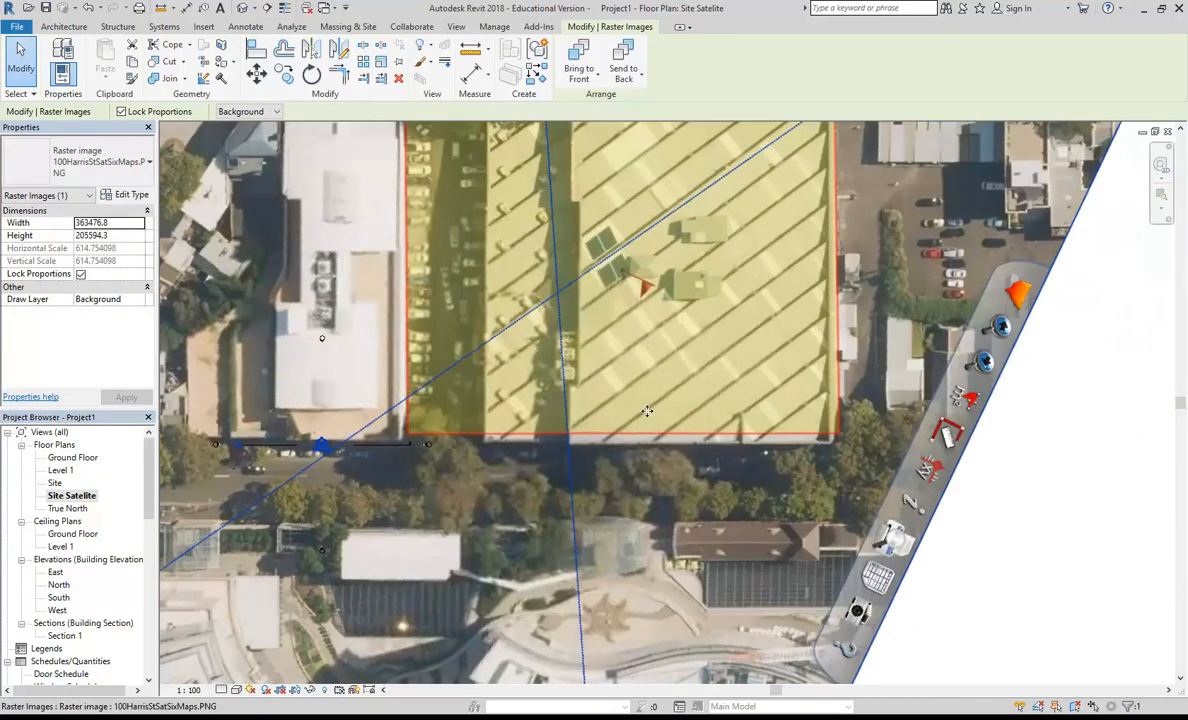
{"action": "scroll", "coordinate": [647, 411], "scroll_direction": "down", "scroll_amount": 2}
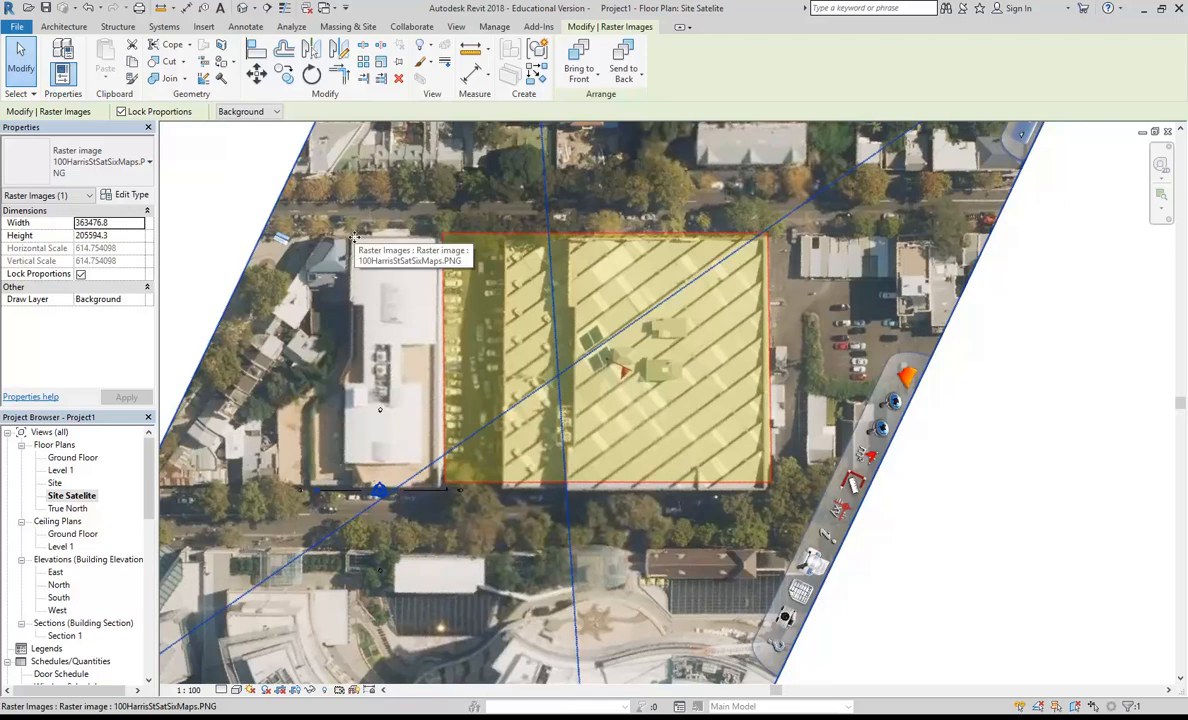
{"action": "scroll", "coordinate": [521, 393], "scroll_direction": "down", "scroll_amount": 3}
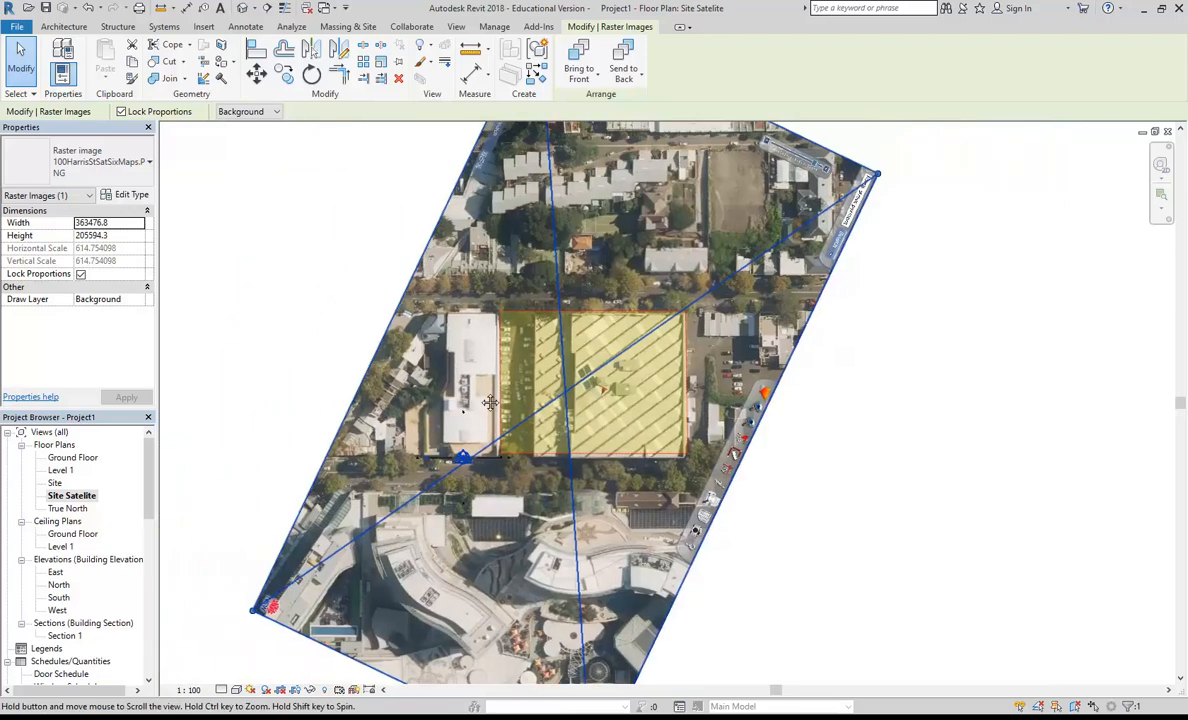
{"action": "scroll", "coordinate": [521, 393], "scroll_direction": "down", "scroll_amount": 2}
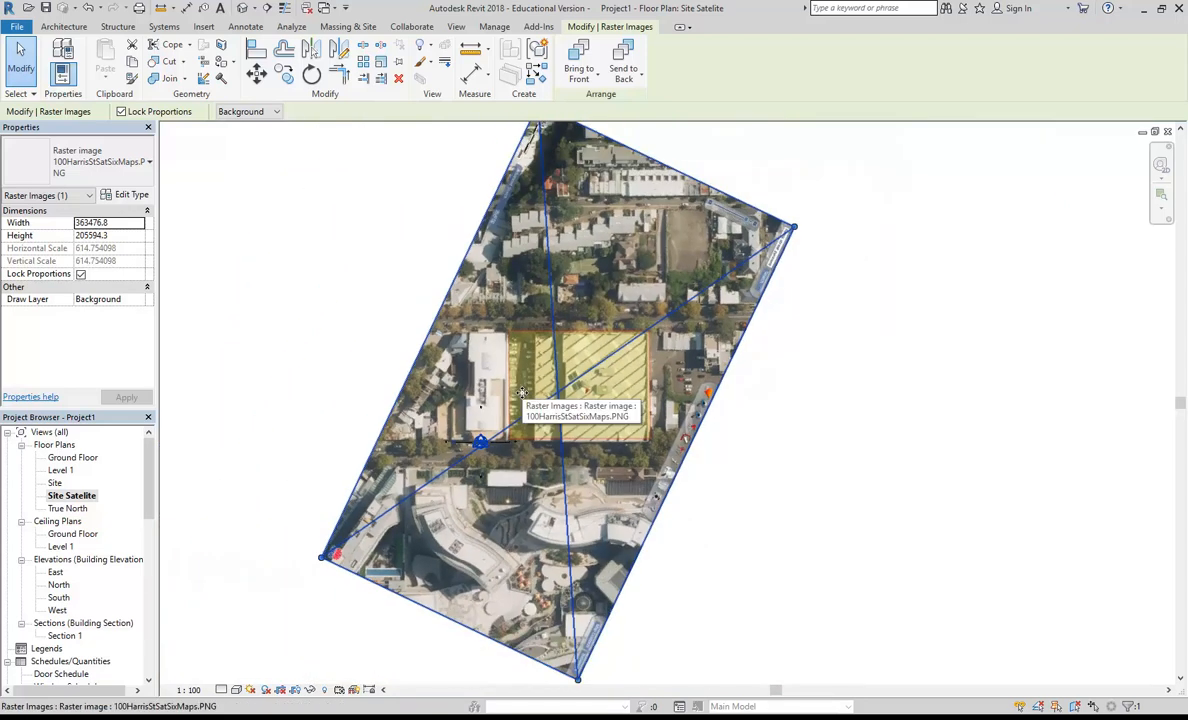
Step: Deselect the image and review the project position options, such as Rotate True North and Rotate Project North
{"action": "left_click", "coordinate": [361, 294]}
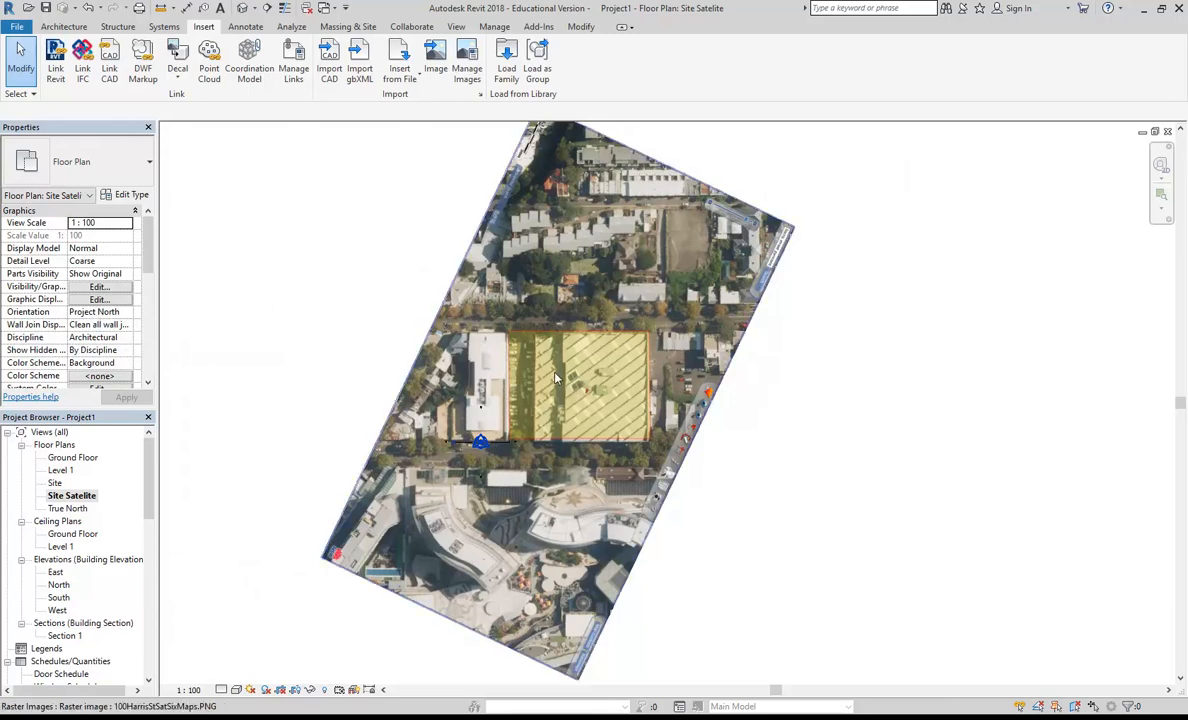
{"action": "scroll", "coordinate": [557, 377], "scroll_direction": "up", "scroll_amount": 2}
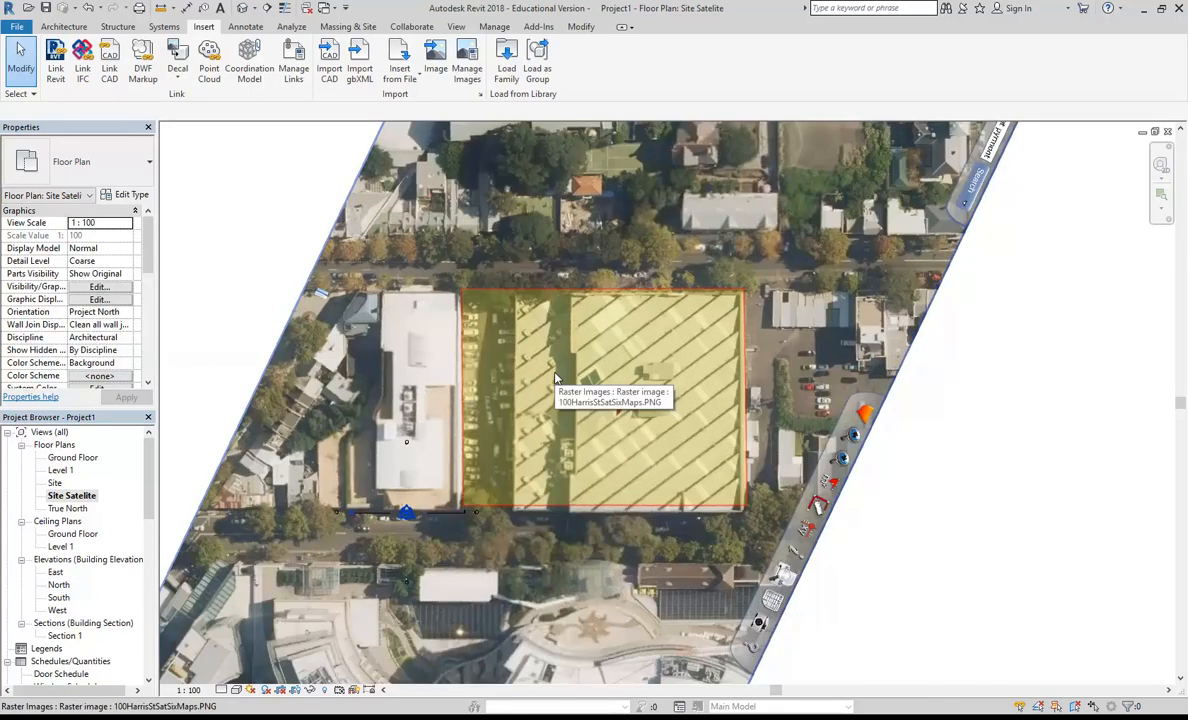
{"action": "left_click", "coordinate": [492, 29]}
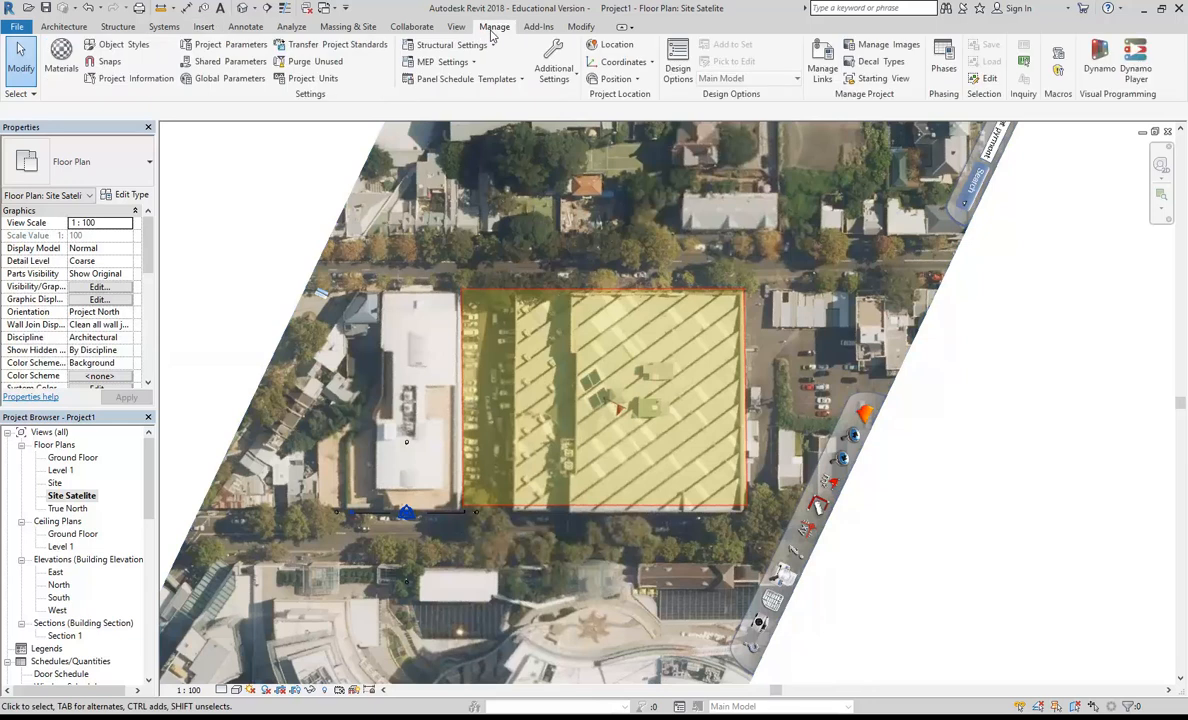
{"action": "left_click", "coordinate": [605, 79]}
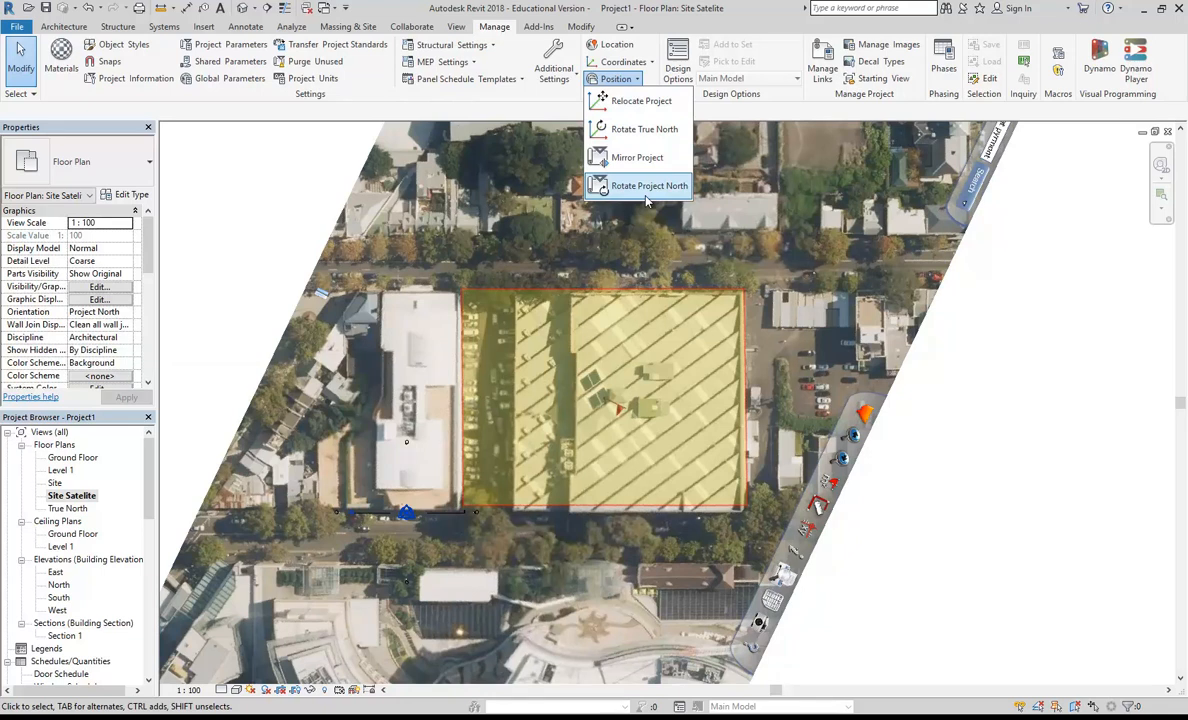
{"action": "left_click", "coordinate": [938, 465]}
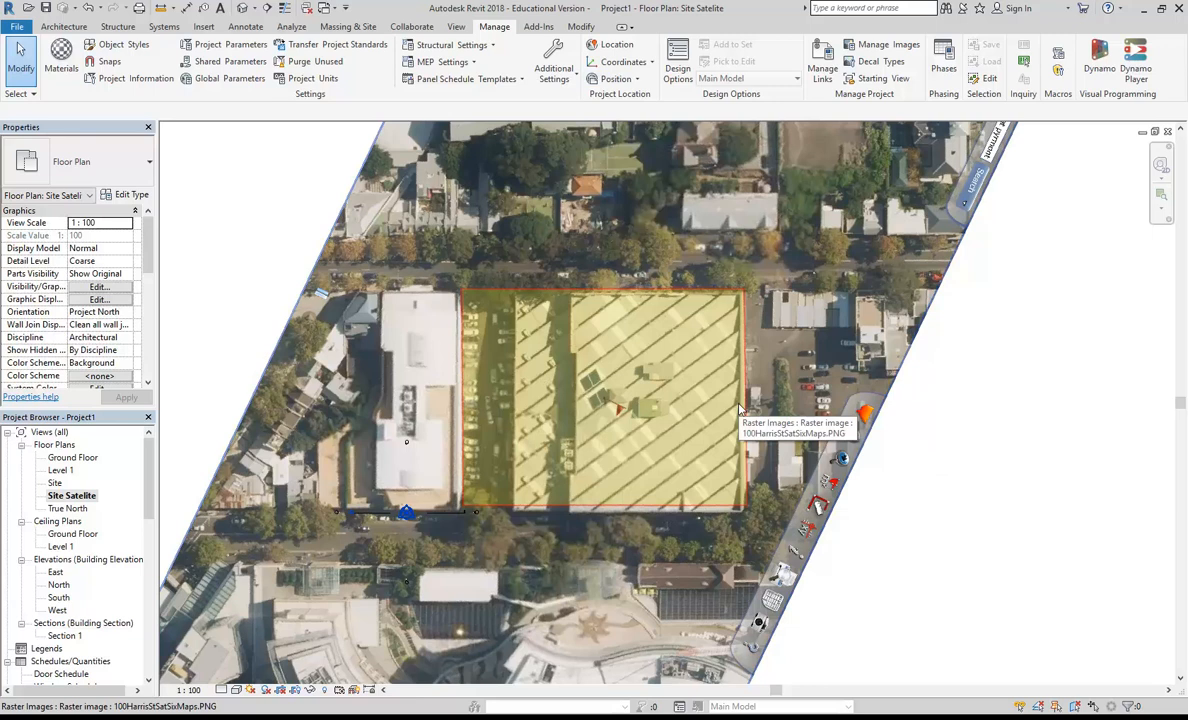
Step: Rotate the satellite image 180° about its centre so the highlighted building's opposite long side faces project north
{"action": "scroll", "coordinate": [740, 408], "scroll_direction": "down", "scroll_amount": 4}
{"action": "scroll", "coordinate": [669, 453], "scroll_direction": "up", "scroll_amount": 2}
{"action": "scroll", "coordinate": [588, 346], "scroll_direction": "up", "scroll_amount": 2}
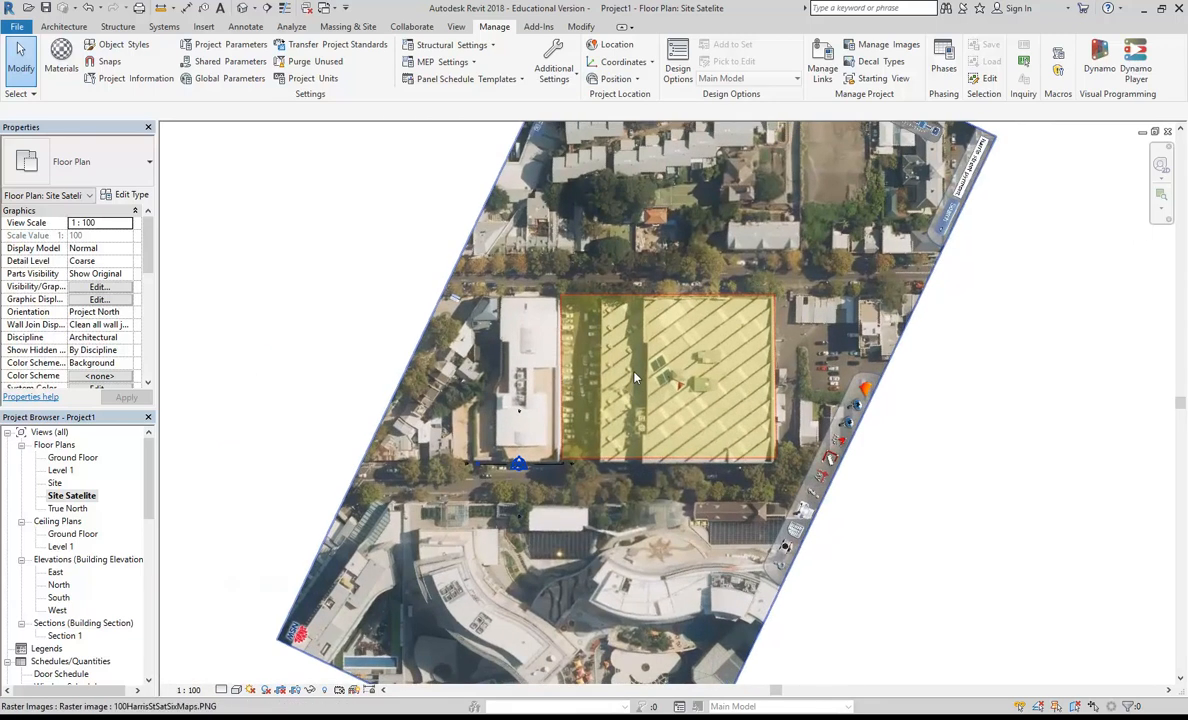
{"action": "left_click", "coordinate": [686, 555]}
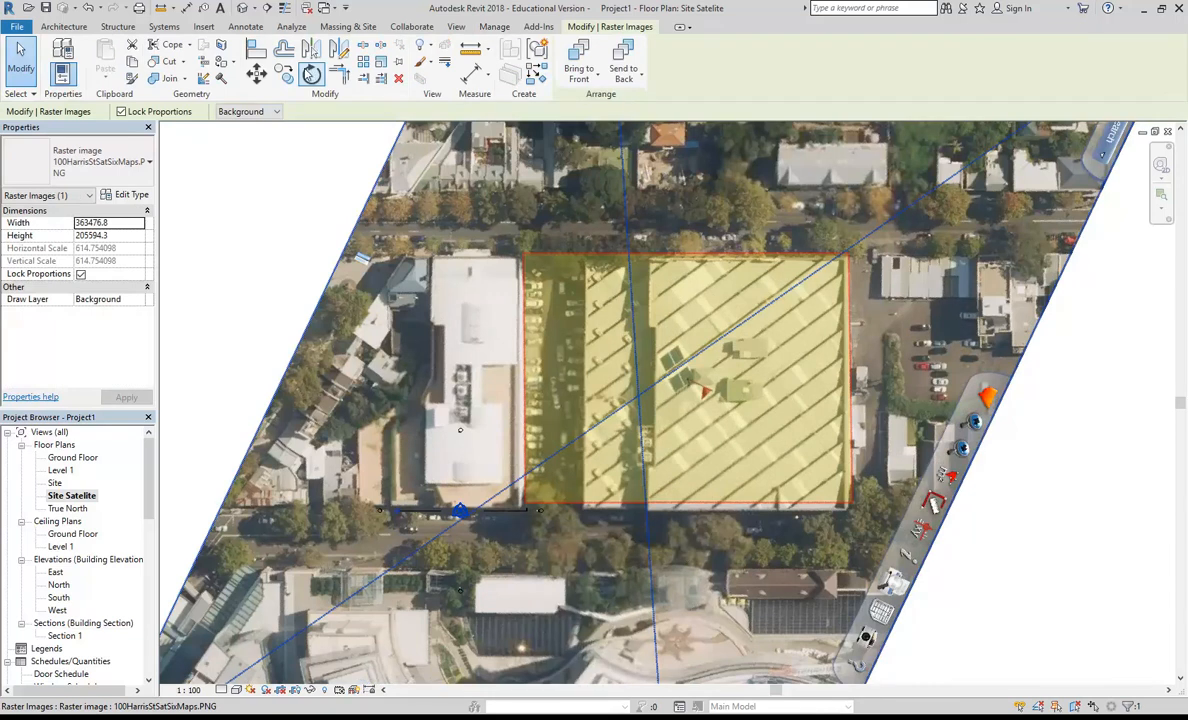
{"action": "left_click", "coordinate": [311, 74]}
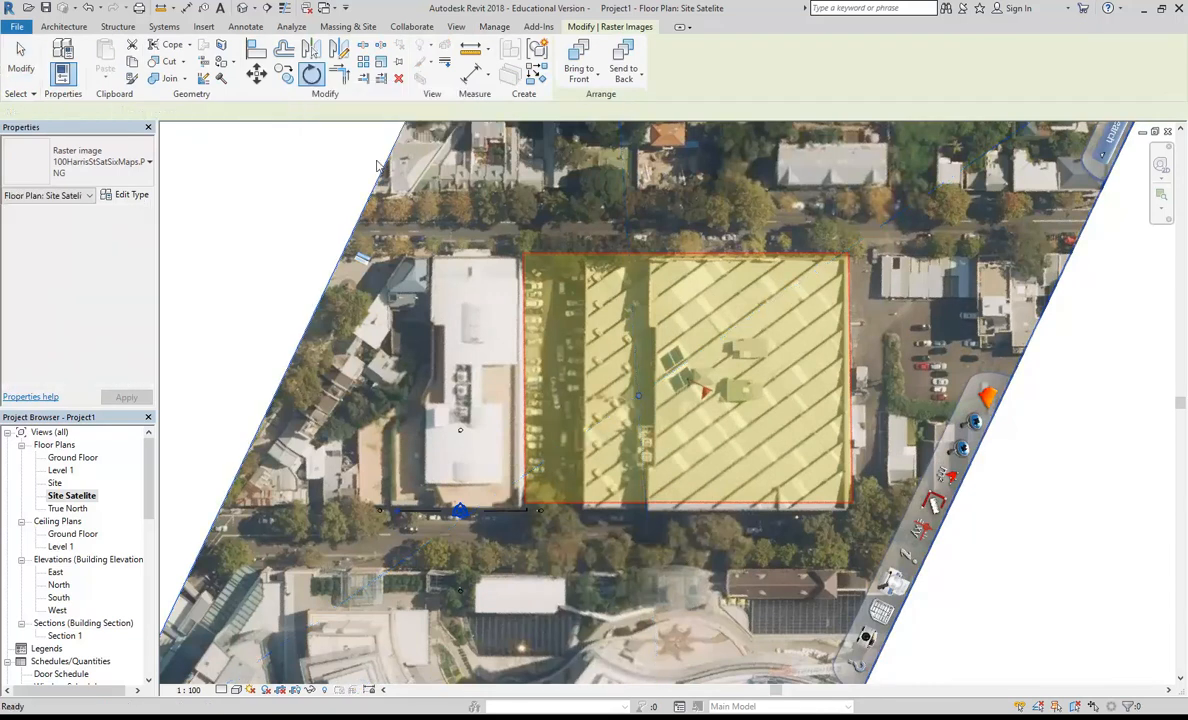
{"action": "left_click", "coordinate": [475, 400]}
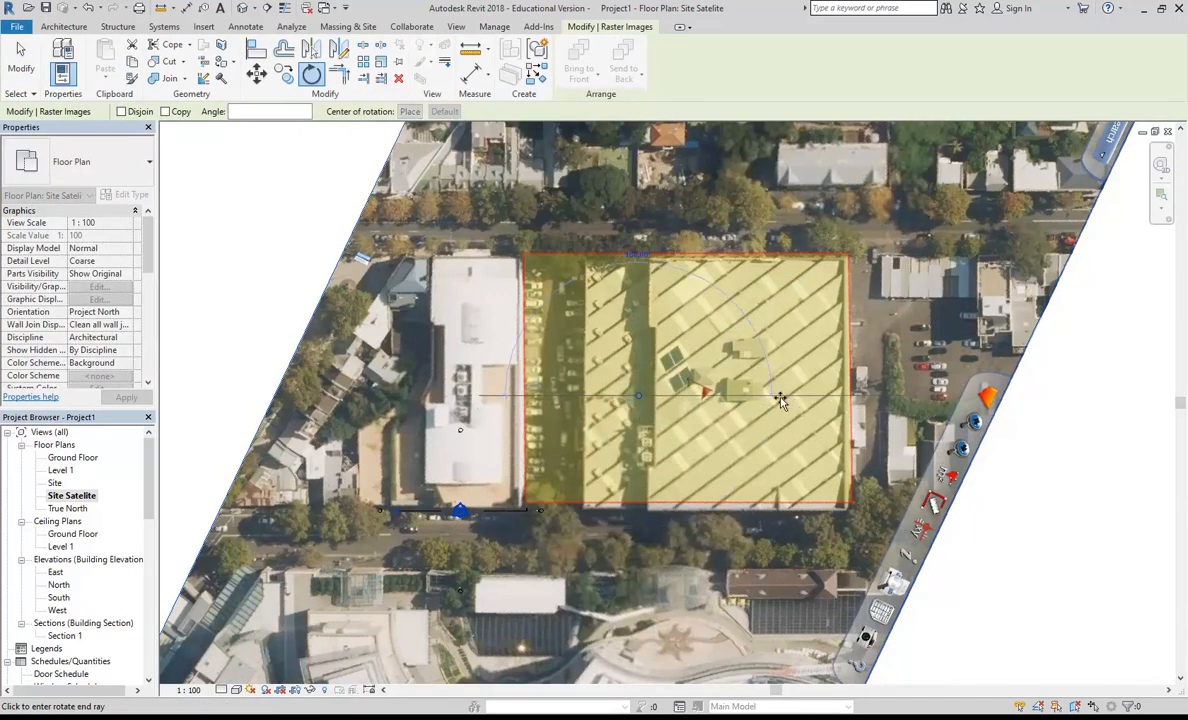
{"action": "left_click", "coordinate": [780, 399]}
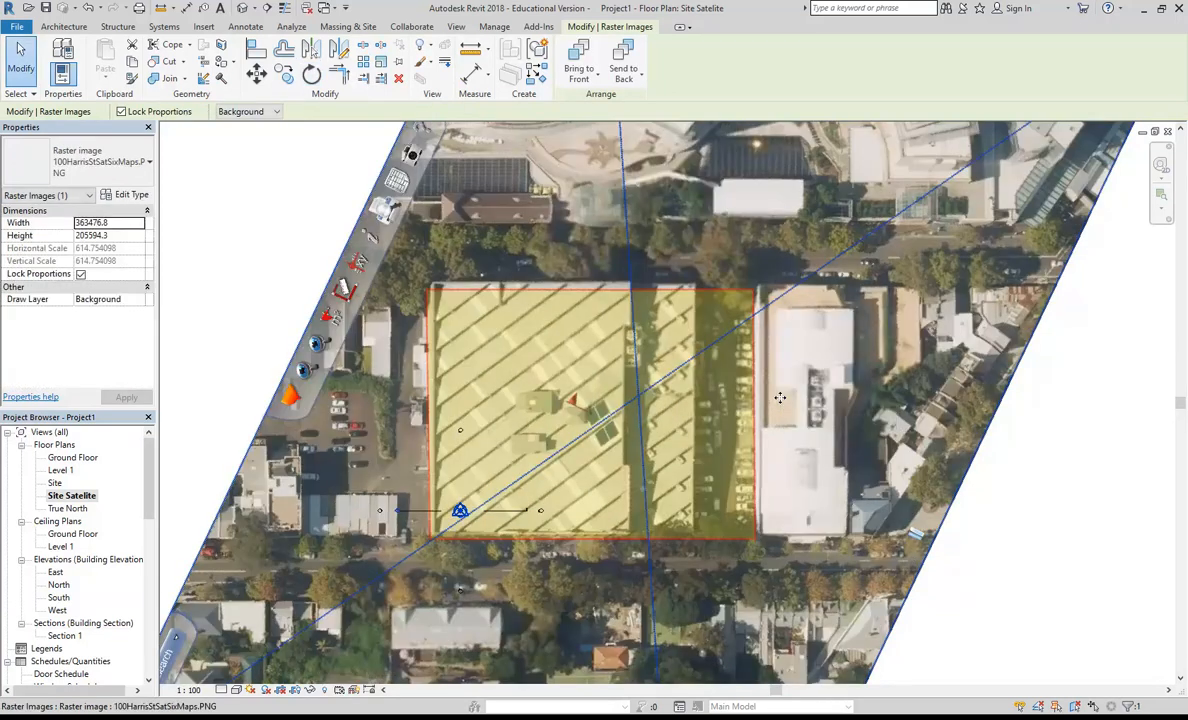
Step: Move the rotated satellite image so the middle of the highlighted building lies over the project base point
{"action": "scroll", "coordinate": [780, 398], "scroll_direction": "down", "scroll_amount": 4}
{"action": "scroll", "coordinate": [775, 405], "scroll_direction": "up", "scroll_amount": 3}
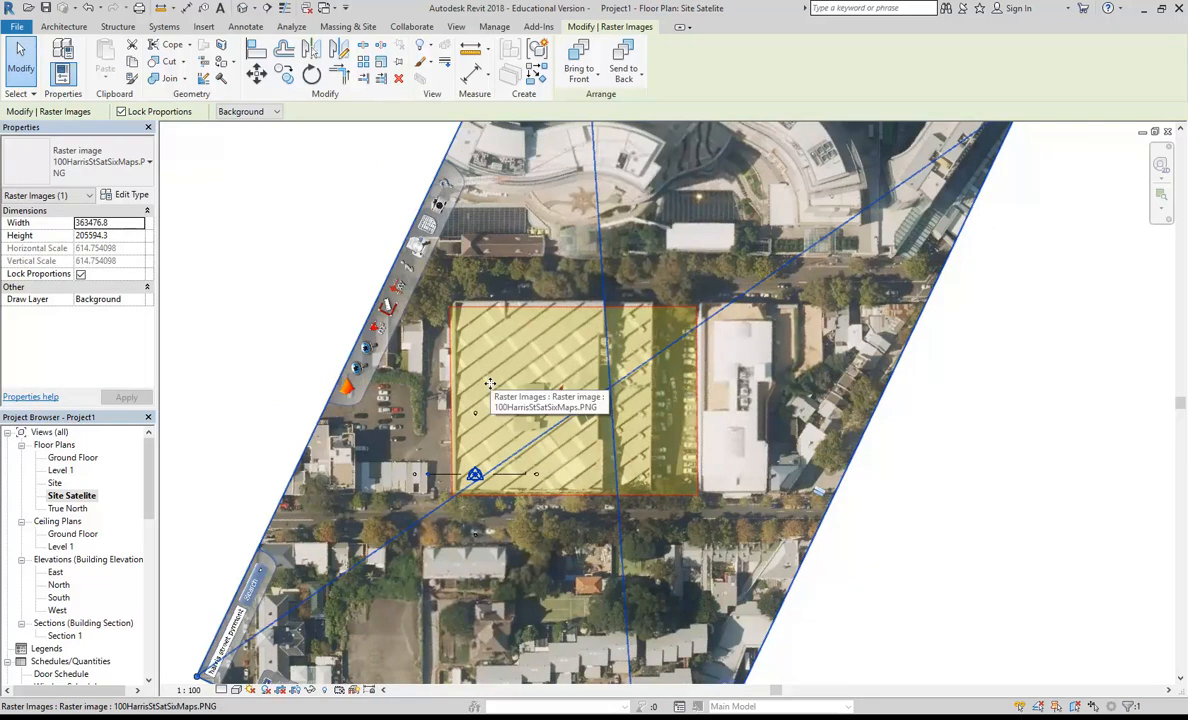
{"action": "left_click", "coordinate": [331, 297]}
{"action": "scroll", "coordinate": [478, 287], "scroll_direction": "up", "scroll_amount": 2}
{"action": "scroll", "coordinate": [477, 283], "scroll_direction": "up", "scroll_amount": 3}
{"action": "scroll", "coordinate": [469, 291], "scroll_direction": "down", "scroll_amount": 2}
{"action": "middle_click_drag", "start_coordinate": [653, 297], "coordinate": [715, 230]}
{"action": "scroll", "coordinate": [741, 329], "scroll_direction": "down", "scroll_amount": 2}
{"action": "left_click", "coordinate": [736, 343]}
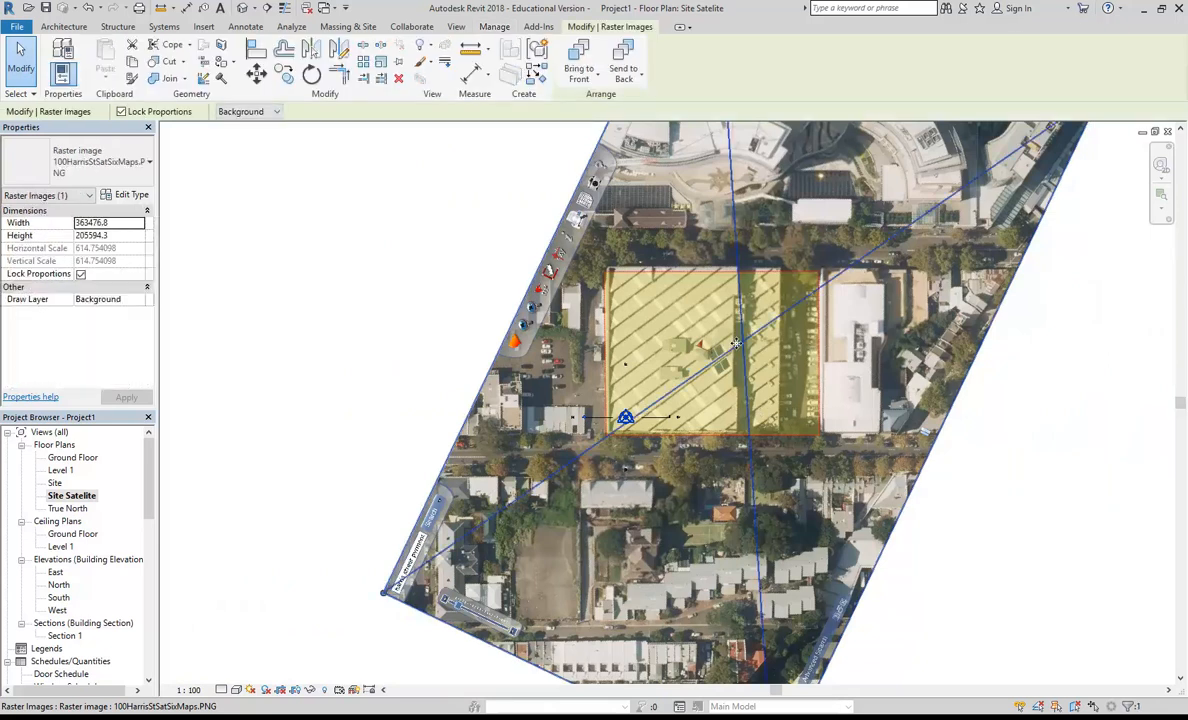
{"action": "left_click_drag", "start_coordinate": [744, 340], "coordinate": [622, 416]}
Step: Fine-tune the satellite image's position to centre the highlighted building more closely on the elevation markers
{"action": "scroll", "coordinate": [622, 416], "scroll_direction": "up", "scroll_amount": 3}
{"action": "scroll", "coordinate": [616, 441], "scroll_direction": "down", "scroll_amount": 3}
{"action": "scroll", "coordinate": [615, 461], "scroll_direction": "up", "scroll_amount": 3}
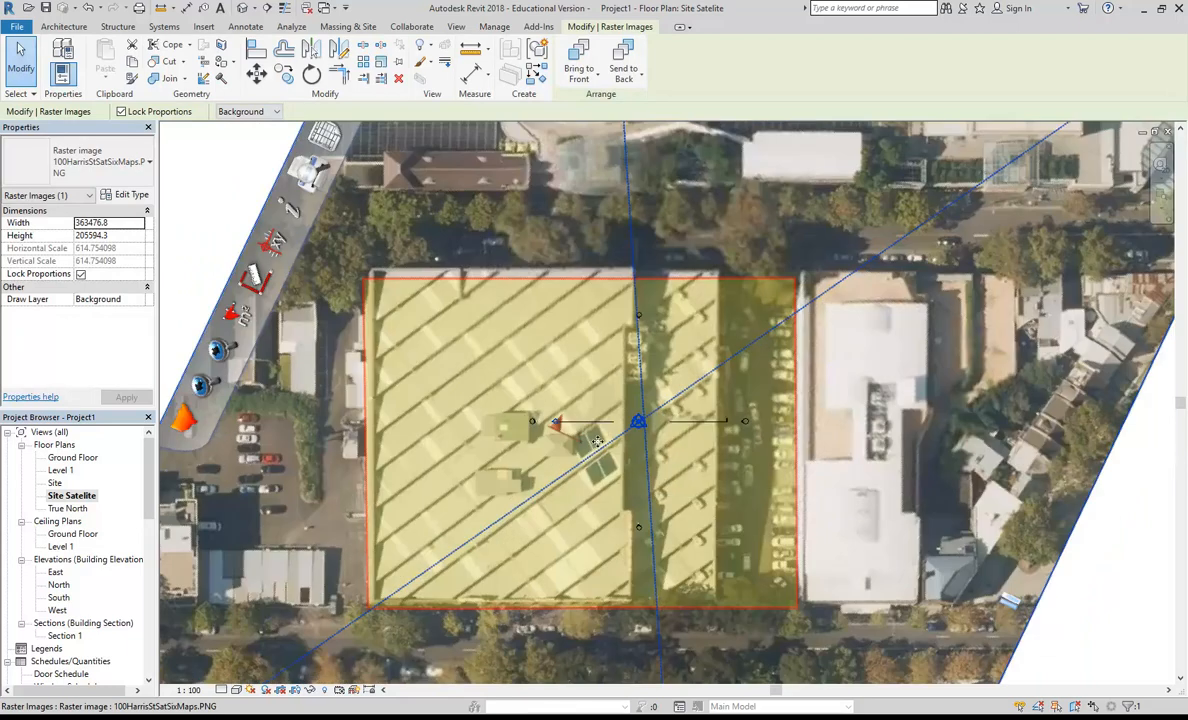
{"action": "left_click_drag", "start_coordinate": [623, 464], "coordinate": [643, 439]}
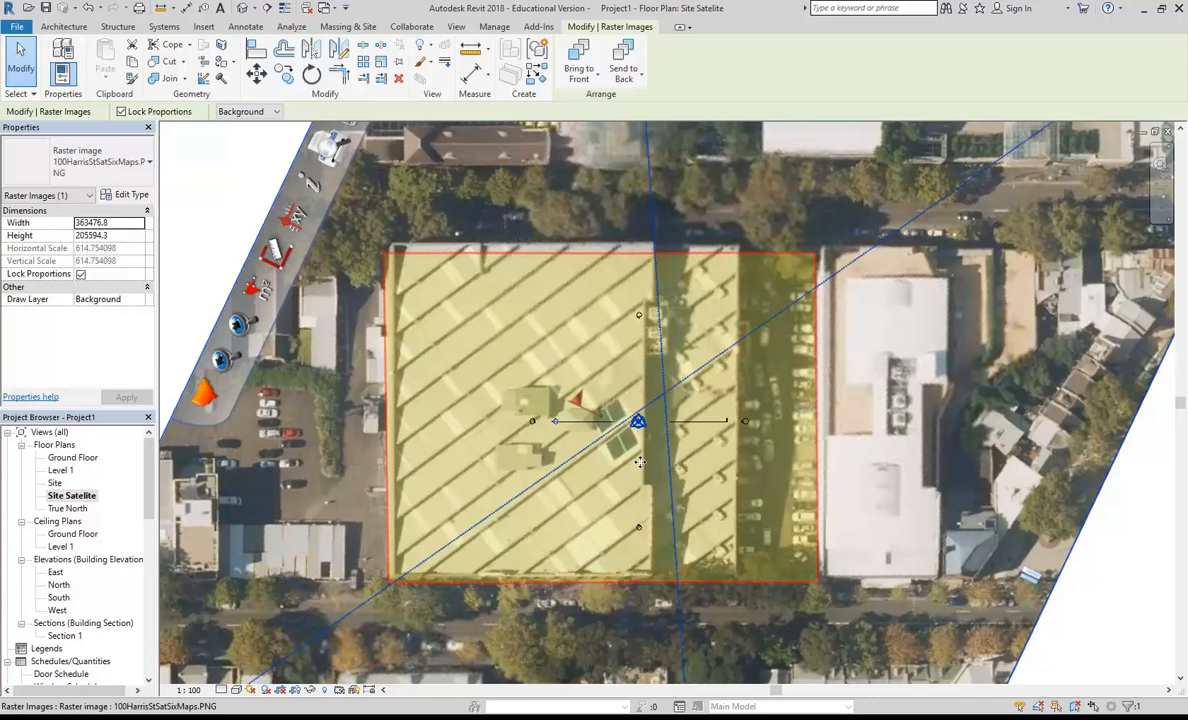
{"action": "scroll", "coordinate": [637, 421], "scroll_direction": "down", "scroll_amount": 4}
{"action": "middle_click_drag", "start_coordinate": [636, 412], "coordinate": [599, 422]}
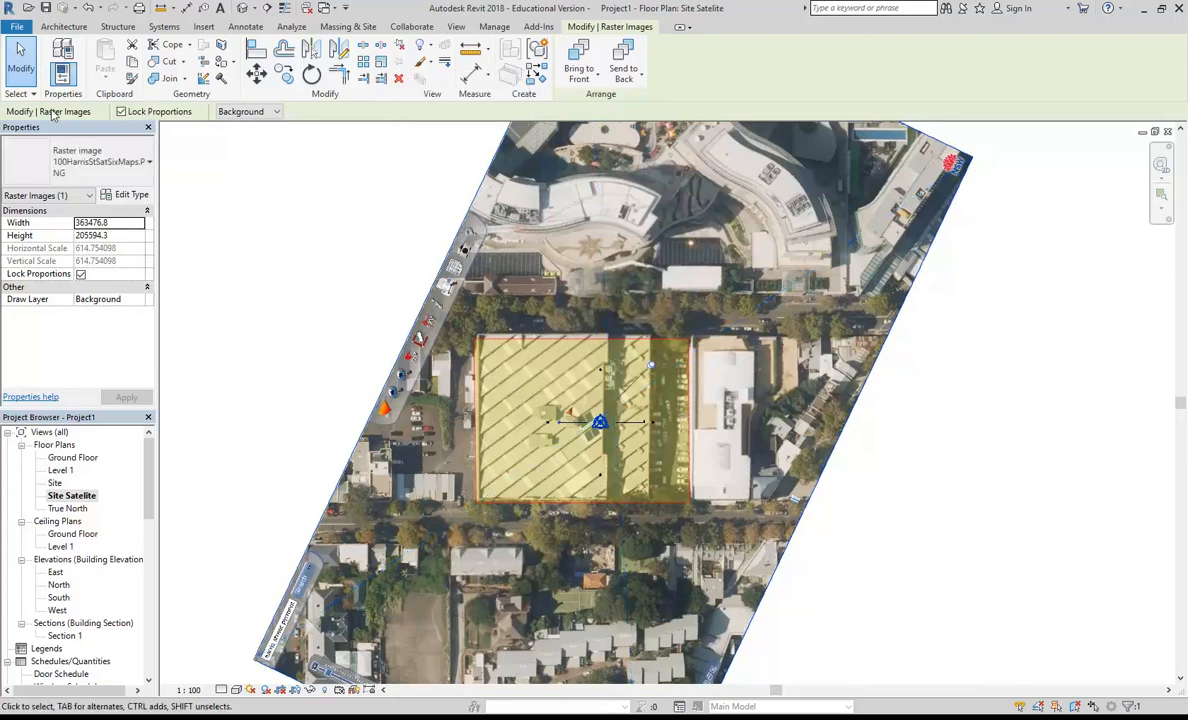
Step: Draw a horizontal reference plane along the highlighted building's upper edge, running past both of its upper corners
{"action": "left_click", "coordinate": [63, 26]}
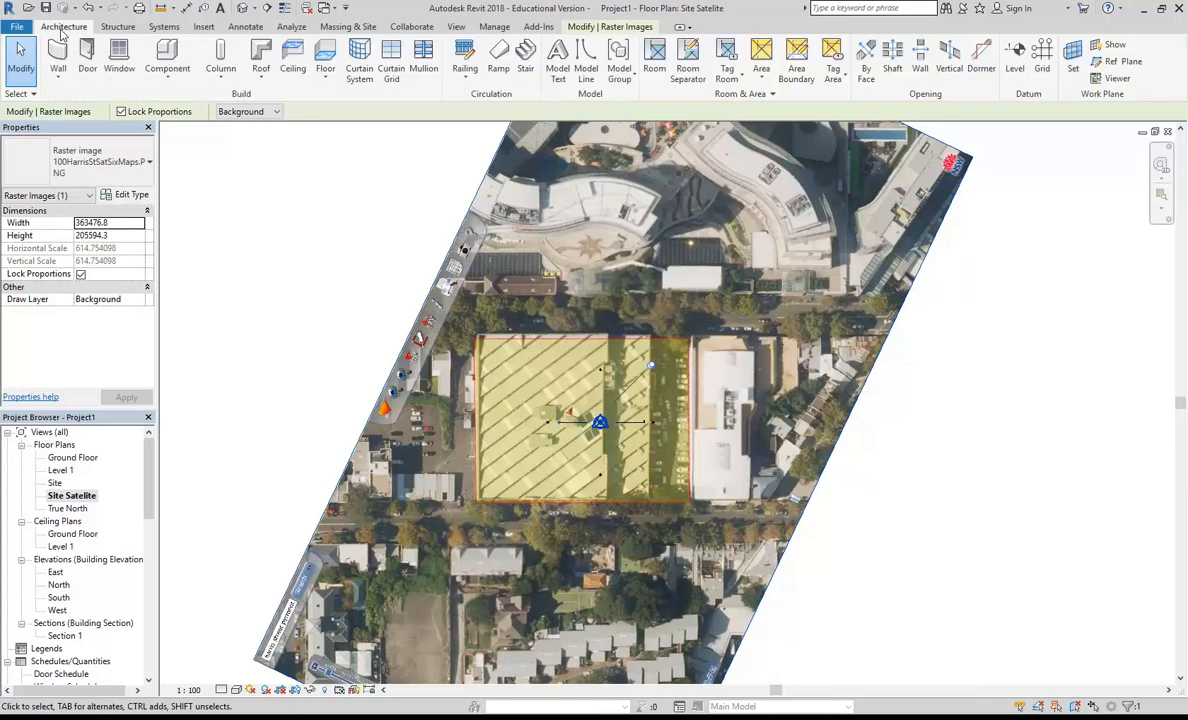
{"action": "left_click", "coordinate": [1118, 61]}
{"action": "scroll", "coordinate": [445, 330], "scroll_direction": "up", "scroll_amount": 5}
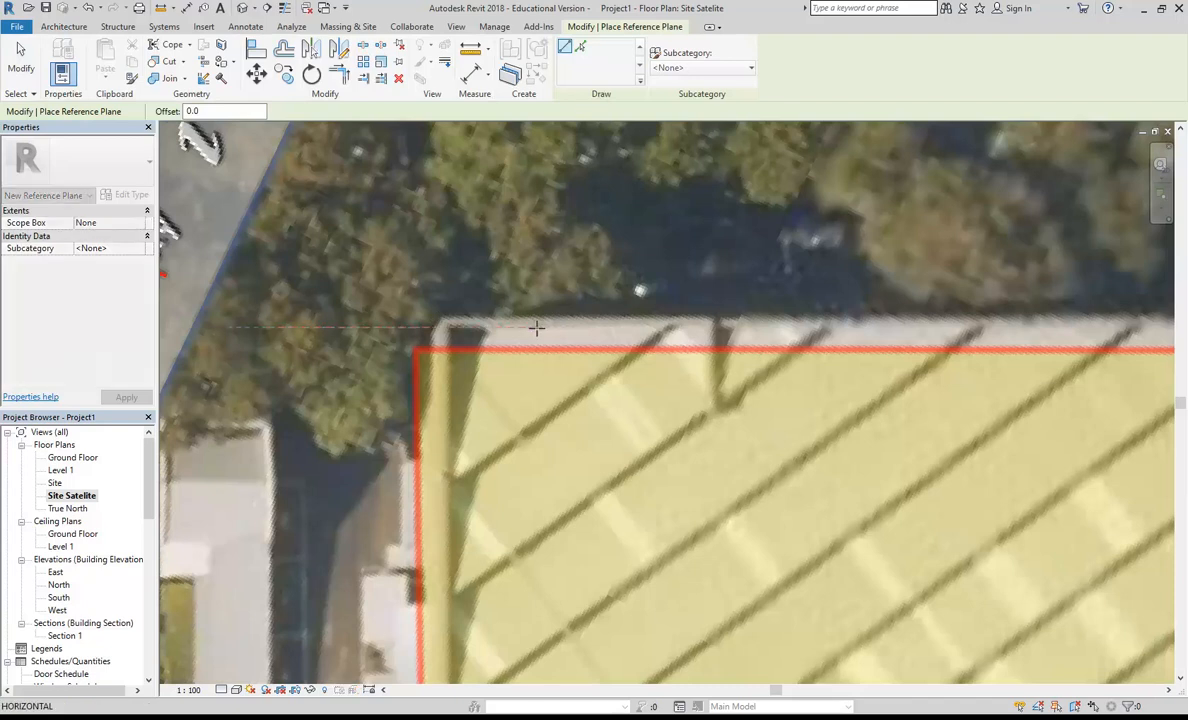
{"action": "scroll", "coordinate": [536, 326], "scroll_direction": "down", "scroll_amount": 6}
{"action": "scroll", "coordinate": [755, 318], "scroll_direction": "up", "scroll_amount": 2}
{"action": "middle_click_drag", "start_coordinate": [1034, 342], "coordinate": [788, 362]}
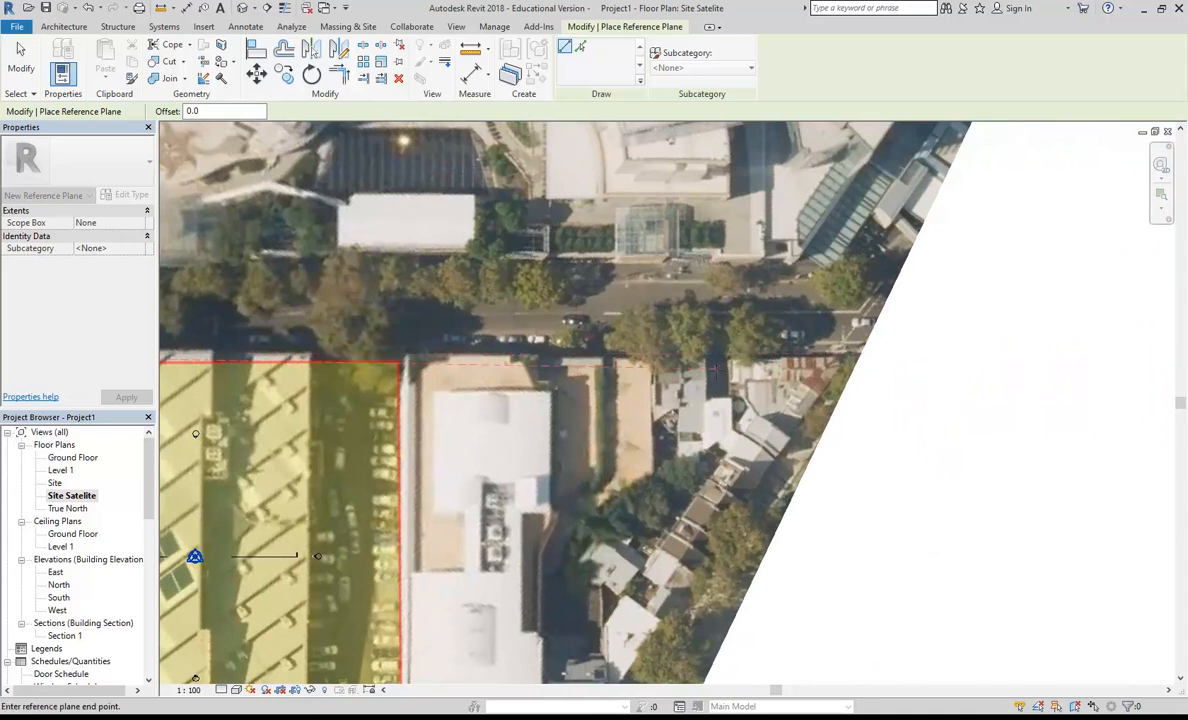
{"action": "left_click", "coordinate": [766, 360]}
{"action": "scroll", "coordinate": [385, 448], "scroll_direction": "down", "scroll_amount": 1}
{"action": "mouse_move", "coordinate": [385, 448]}
{"action": "middle_mouse_down"}
{"action": "mouse_move", "coordinate": [545, 383]}
{"action": "mouse_move", "coordinate": [671, 354]}
{"action": "middle_mouse_up"}
{"action": "middle_click_drag", "start_coordinate": [398, 366], "coordinate": [655, 366]}
Step: Draw a vertical reference plane along the highlighted building's western edge, from above it down into the street below
{"action": "scroll", "coordinate": [570, 273], "scroll_direction": "up", "scroll_amount": 6}
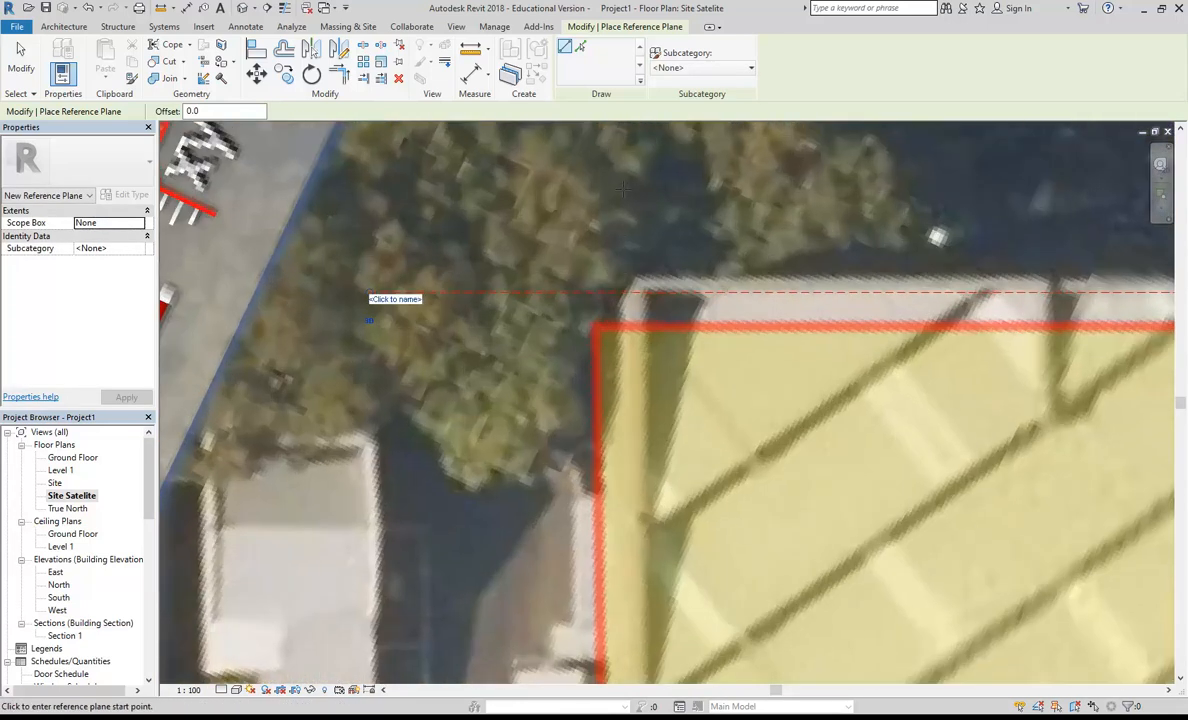
{"action": "scroll", "coordinate": [580, 413], "scroll_direction": "down", "scroll_amount": 7}
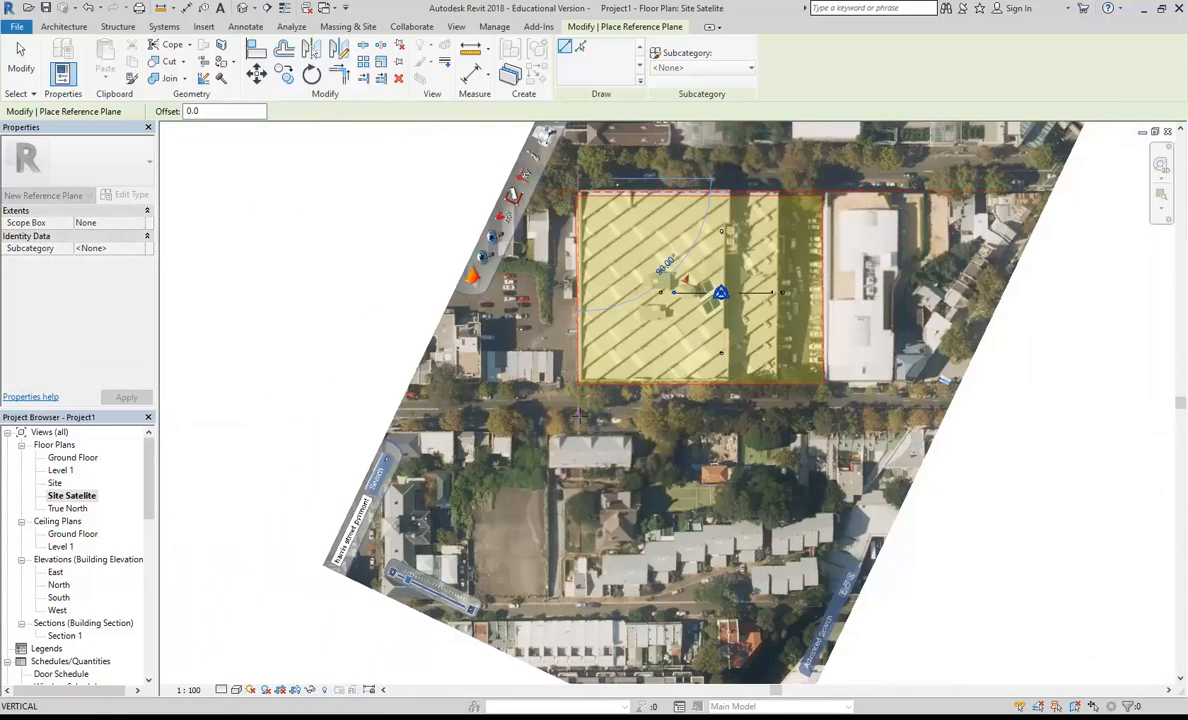
{"action": "scroll", "coordinate": [584, 405], "scroll_direction": "up", "scroll_amount": 3}
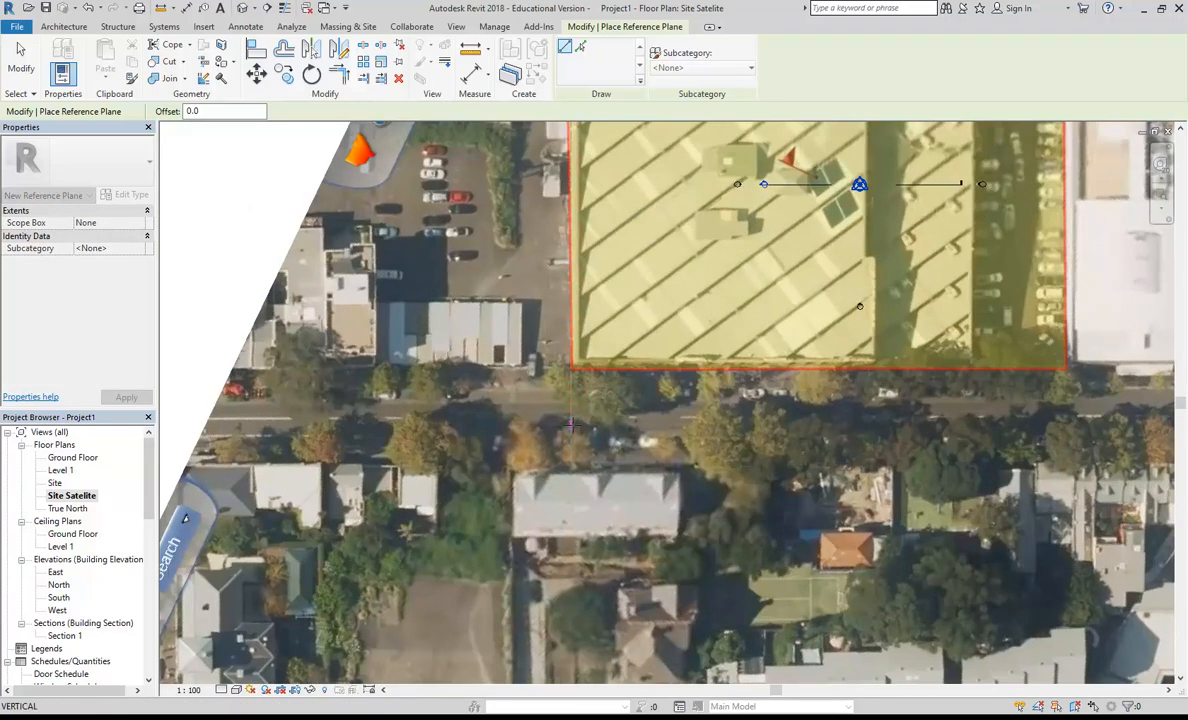
{"action": "left_click", "coordinate": [572, 422]}
Step: Draw a vertical reference plane along the highlighted building's eastern edge, from above it down into the street below
{"action": "scroll", "coordinate": [777, 290], "scroll_direction": "down", "scroll_amount": 4}
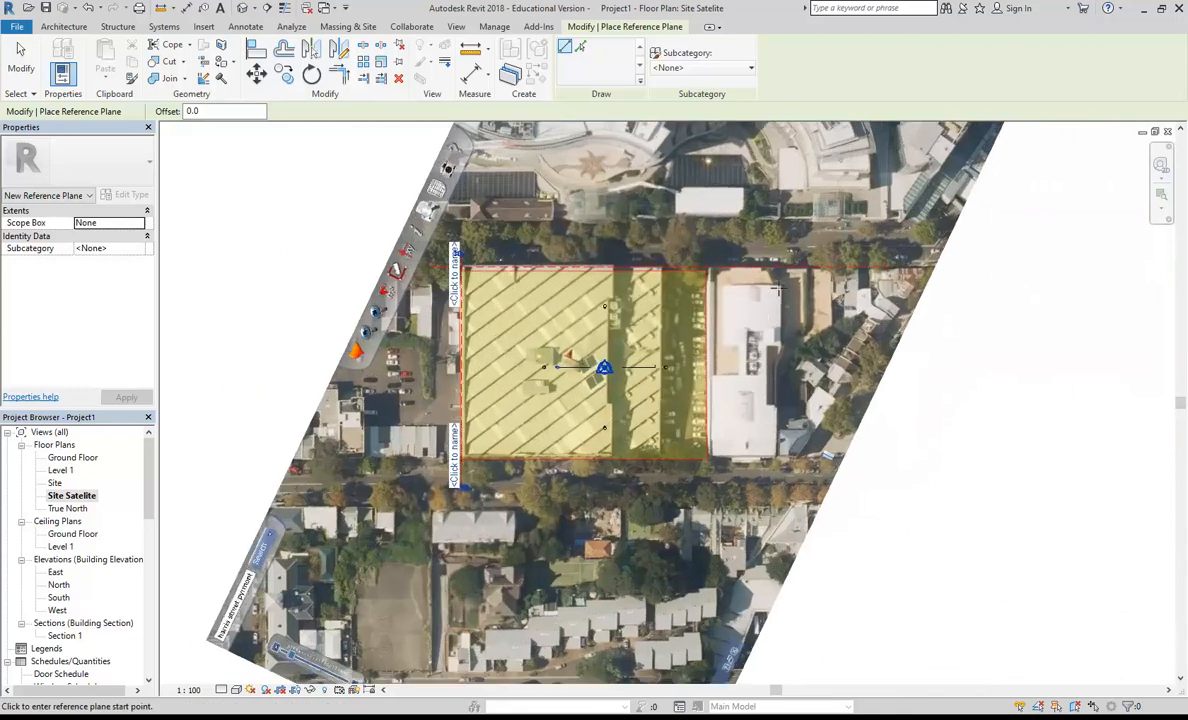
{"action": "scroll", "coordinate": [720, 268], "scroll_direction": "up", "scroll_amount": 7}
{"action": "left_click", "coordinate": [662, 220]}
{"action": "scroll", "coordinate": [662, 290], "scroll_direction": "down", "scroll_amount": 5}
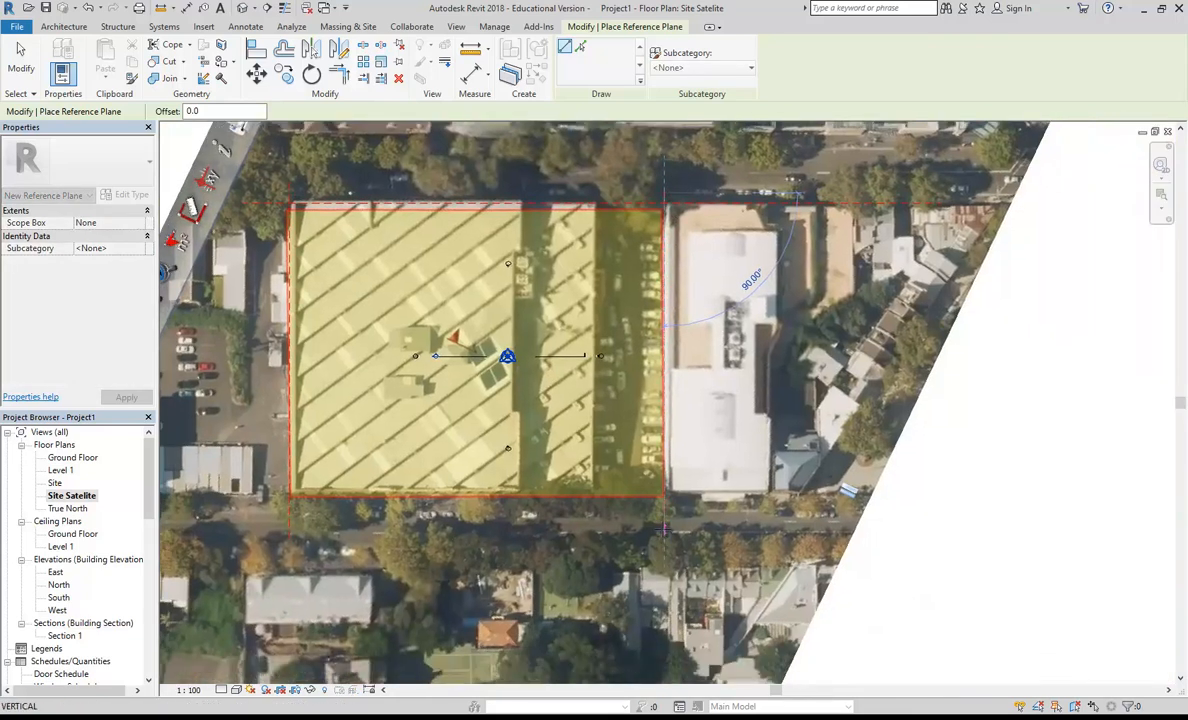
{"action": "left_click", "coordinate": [664, 529]}
Step: Draw a horizontal reference plane along the highlighted building's lower edge, from its lower western corner past the eastern reference plane
{"action": "scroll", "coordinate": [354, 500], "scroll_direction": "up", "scroll_amount": 5}
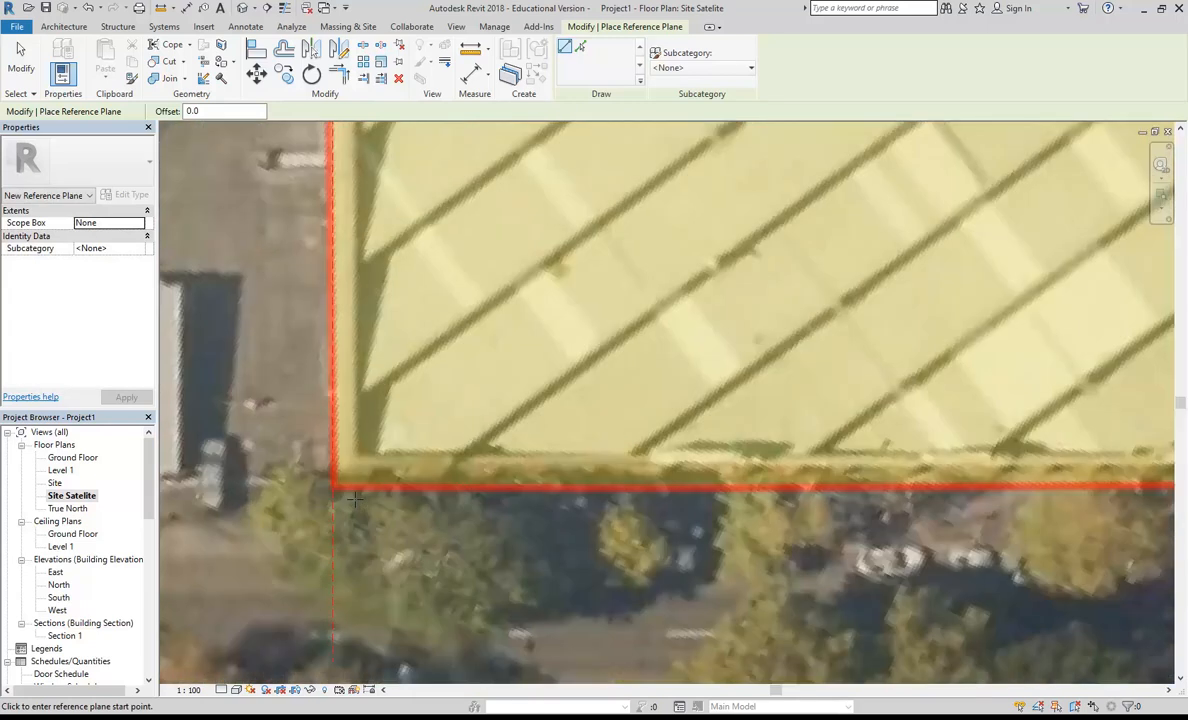
{"action": "scroll", "coordinate": [355, 500], "scroll_direction": "up", "scroll_amount": 1}
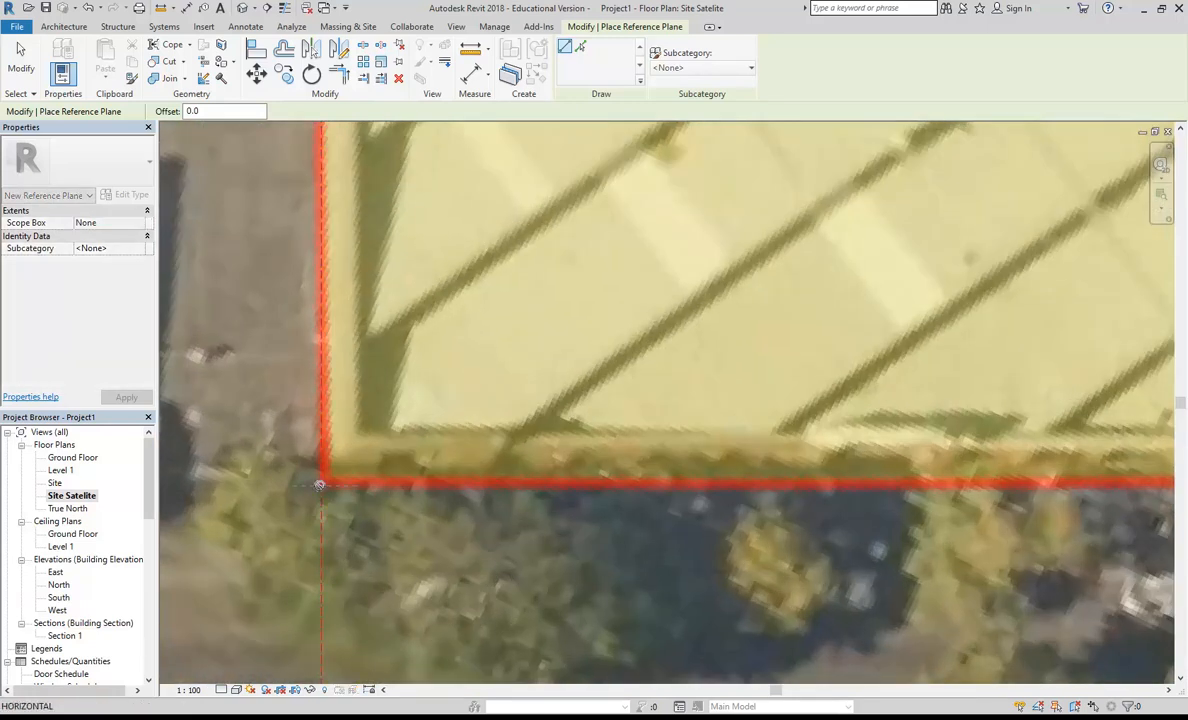
{"action": "left_click", "coordinate": [322, 487]}
{"action": "scroll", "coordinate": [322, 487], "scroll_direction": "down", "scroll_amount": 4}
{"action": "middle_click_drag", "start_coordinate": [826, 452], "coordinate": [743, 466]}
{"action": "scroll", "coordinate": [743, 466], "scroll_direction": "down", "scroll_amount": 1}
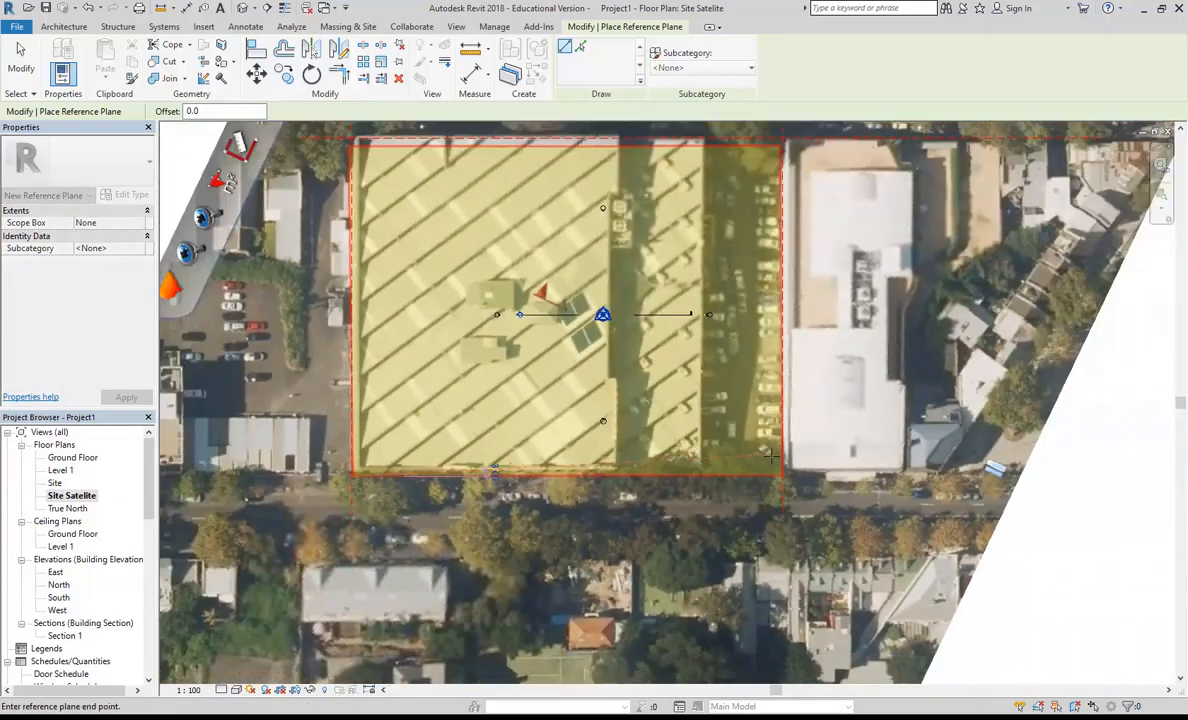
{"action": "left_click", "coordinate": [818, 474]}
Step: Extend the lower reference plane's western end past the building's corner and finish placing reference planes
{"action": "scroll", "coordinate": [379, 442], "scroll_direction": "up", "scroll_amount": 4}
{"action": "middle_click_drag", "start_coordinate": [379, 442], "coordinate": [457, 439]}
{"action": "scroll", "coordinate": [380, 505], "scroll_direction": "up", "scroll_amount": 5}
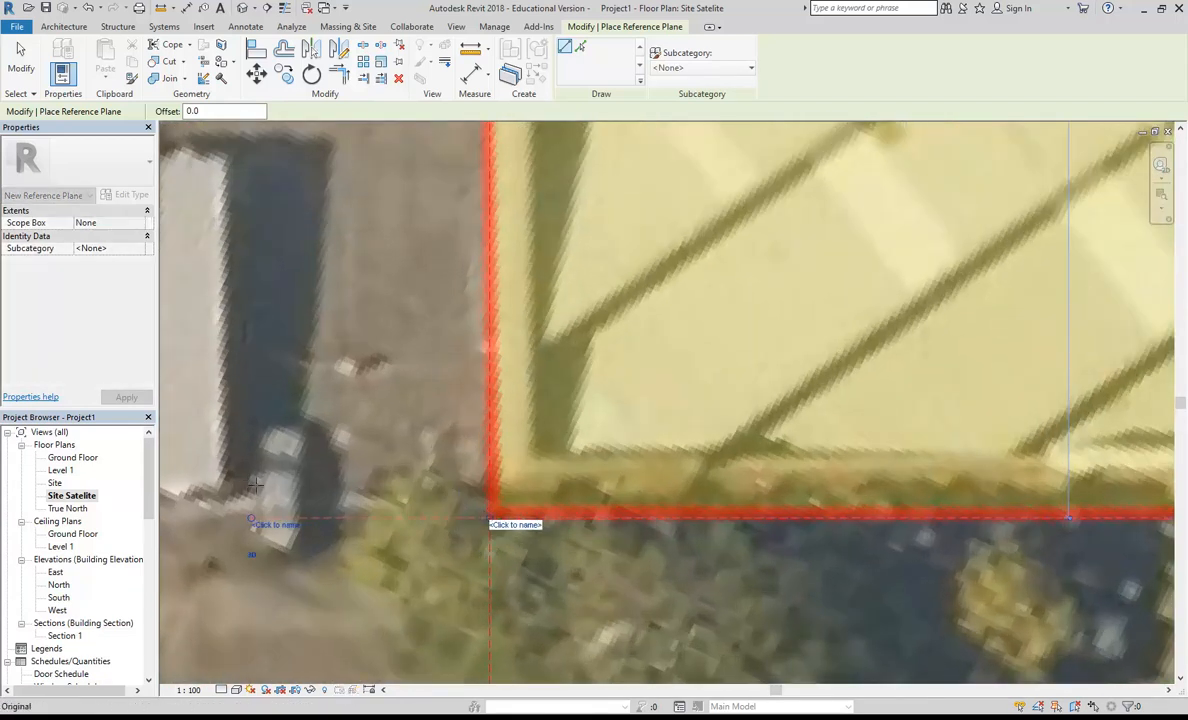
{"action": "key", "text": "Escape"}
{"action": "scroll", "coordinate": [249, 484], "scroll_direction": "down", "scroll_amount": 6}
{"action": "key", "text": "Escape"}
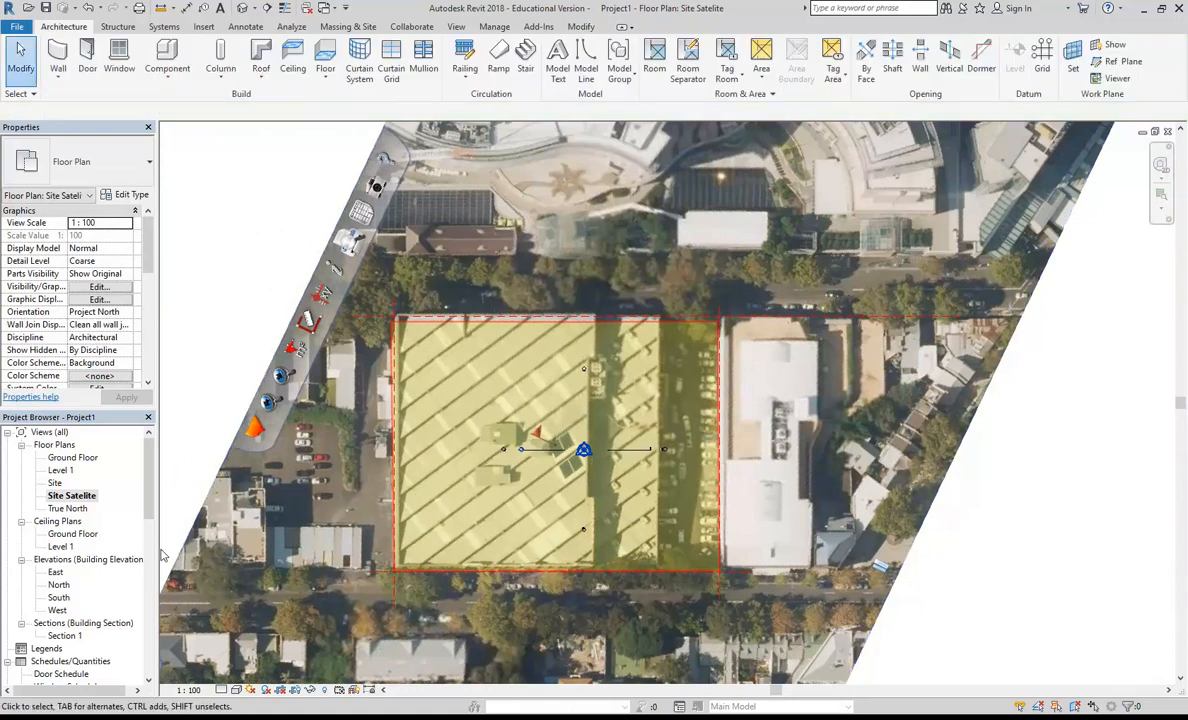
Step: Open the Ground Floor plan and move the north elevation marker above the upper reference plane
{"action": "double_click", "coordinate": [72, 457]}
{"action": "scroll", "coordinate": [573, 371], "scroll_direction": "down", "scroll_amount": 5}
{"action": "scroll", "coordinate": [562, 353], "scroll_direction": "up", "scroll_amount": 3}
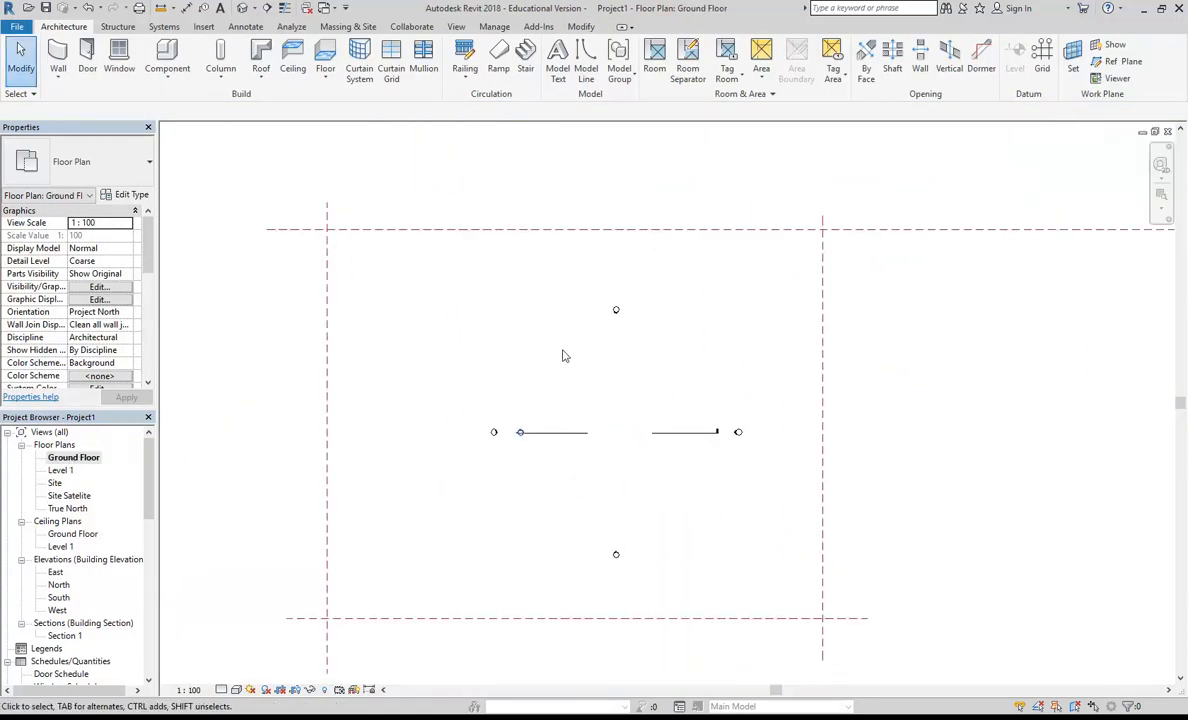
{"action": "left_click_drag", "start_coordinate": [575, 273], "coordinate": [669, 358]}
{"action": "mouse_move", "coordinate": [617, 312]}
{"action": "left_mouse_down"}
{"action": "mouse_move", "coordinate": [614, 178]}
{"action": "mouse_move", "coordinate": [613, 188]}
{"action": "left_mouse_up"}
{"action": "middle_click_drag", "start_coordinate": [603, 302], "coordinate": [607, 217]}
Step: Select the whole west elevation marker and move it outside the western reference plane
{"action": "left_click_drag", "start_coordinate": [450, 297], "coordinate": [512, 395]}
{"action": "scroll", "coordinate": [514, 399], "scroll_direction": "up", "scroll_amount": 1}
{"action": "middle_click_drag", "start_coordinate": [514, 399], "coordinate": [593, 400]}
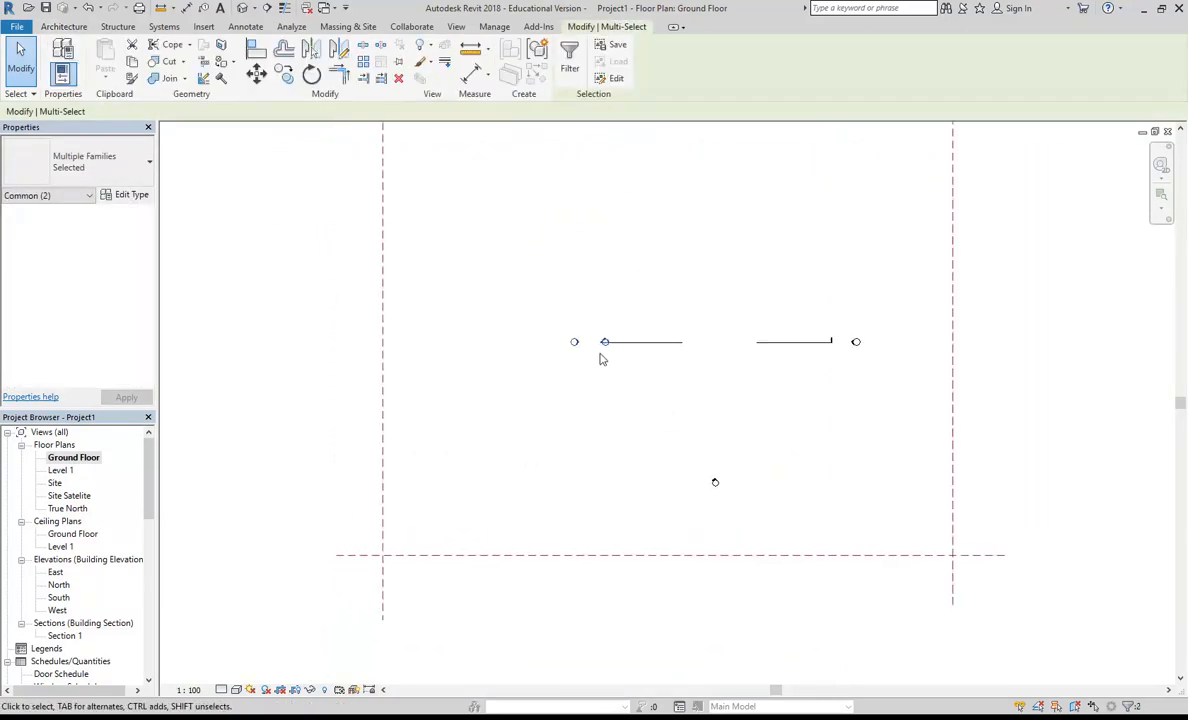
{"action": "left_click_drag", "start_coordinate": [577, 341], "coordinate": [359, 337]}
{"action": "middle_click_drag", "start_coordinate": [486, 418], "coordinate": [305, 379]}
Step: Select the whole south elevation marker and move it below the lower reference plane
{"action": "left_click_drag", "start_coordinate": [456, 378], "coordinate": [613, 482]}
{"action": "middle_click_drag", "start_coordinate": [613, 482], "coordinate": [645, 456]}
{"action": "scroll", "coordinate": [645, 456], "scroll_direction": "up", "scroll_amount": 1}
{"action": "left_click_drag", "start_coordinate": [558, 413], "coordinate": [561, 546]}
{"action": "left_click", "coordinate": [570, 412]}
{"action": "middle_click_drag", "start_coordinate": [574, 410], "coordinate": [503, 478]}
Step: Select the whole east elevation marker and move it outside the eastern reference plane
{"action": "left_click_drag", "start_coordinate": [632, 297], "coordinate": [696, 371]}
{"action": "middle_click_drag", "start_coordinate": [696, 371], "coordinate": [612, 419]}
{"action": "scroll", "coordinate": [590, 392], "scroll_direction": "up", "scroll_amount": 2}
{"action": "left_click_drag", "start_coordinate": [547, 339], "coordinate": [815, 342]}
{"action": "left_click", "coordinate": [560, 416]}
{"action": "scroll", "coordinate": [639, 438], "scroll_direction": "down", "scroll_amount": 2}
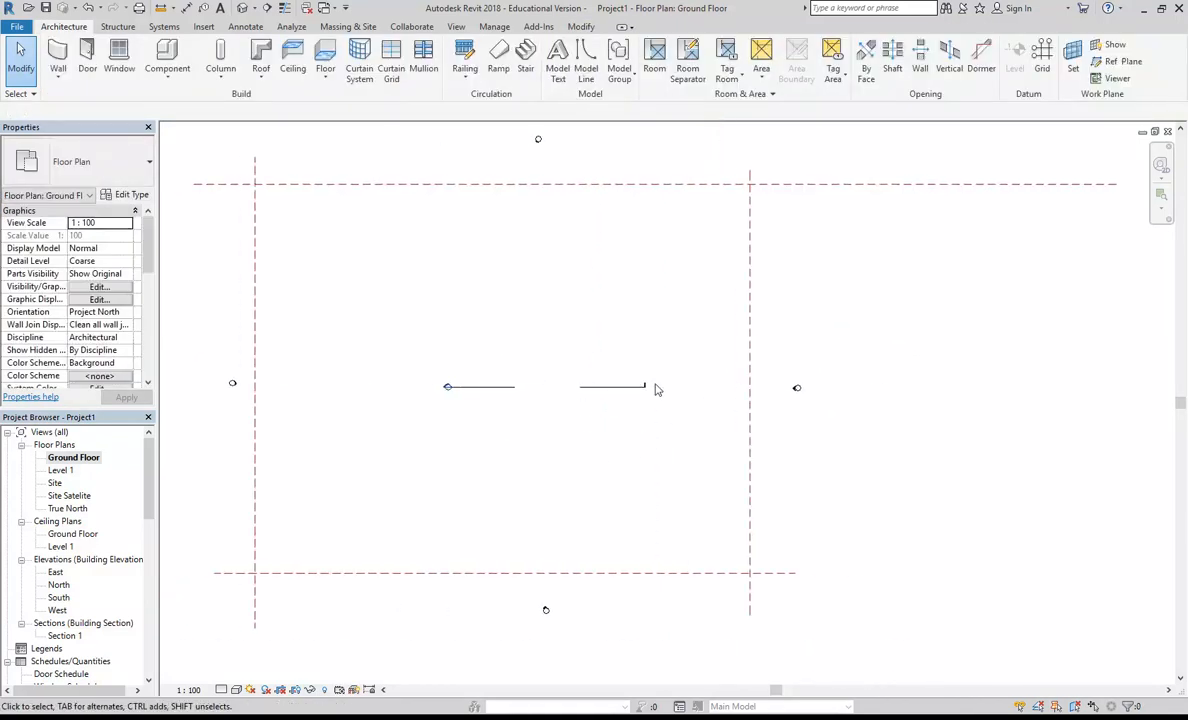
Step: Lengthen the horizontal section line so its two ends reach just past the western and eastern reference planes
{"action": "scroll", "coordinate": [424, 414], "scroll_direction": "up", "scroll_amount": 1}
{"action": "scroll", "coordinate": [493, 448], "scroll_direction": "down", "scroll_amount": 1}
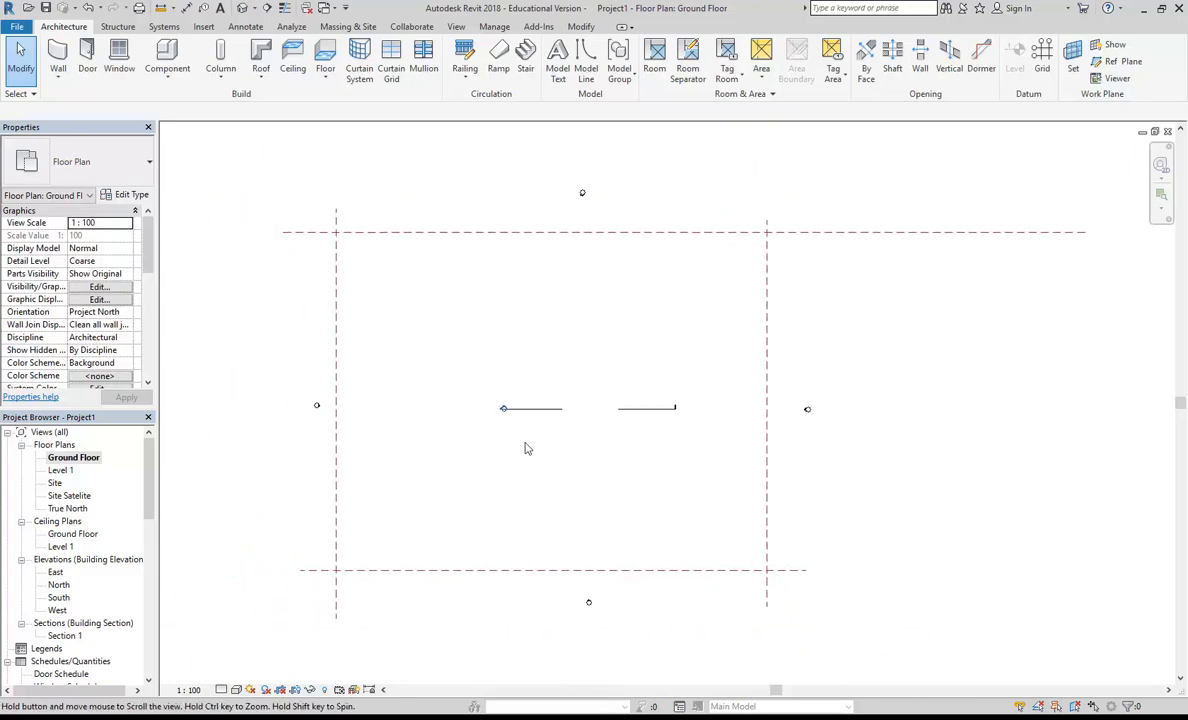
{"action": "left_click", "coordinate": [510, 410]}
{"action": "scroll", "coordinate": [500, 425], "scroll_direction": "up", "scroll_amount": 3}
{"action": "left_click_drag", "start_coordinate": [580, 417], "coordinate": [350, 424]}
{"action": "scroll", "coordinate": [350, 430], "scroll_direction": "down", "scroll_amount": 2}
{"action": "middle_click_drag", "start_coordinate": [350, 430], "coordinate": [506, 442]}
{"action": "left_click_drag", "start_coordinate": [510, 434], "coordinate": [366, 434]}
{"action": "left_click_drag", "start_coordinate": [630, 345], "coordinate": [365, 355]}
{"action": "middle_click_drag", "start_coordinate": [591, 397], "coordinate": [319, 390]}
{"action": "middle_click_drag", "start_coordinate": [659, 330], "coordinate": [426, 351]}
{"action": "left_click_drag", "start_coordinate": [464, 451], "coordinate": [647, 450]}
{"action": "left_click_drag", "start_coordinate": [484, 361], "coordinate": [650, 366]}
{"action": "left_click", "coordinate": [740, 522]}
{"action": "scroll", "coordinate": [645, 512], "scroll_direction": "down", "scroll_amount": 1}
{"action": "scroll", "coordinate": [645, 512], "scroll_direction": "down", "scroll_amount": 3}
{"action": "middle_click_drag", "start_coordinate": [627, 520], "coordinate": [697, 514]}
{"action": "scroll", "coordinate": [584, 514], "scroll_direction": "up", "scroll_amount": 1}
{"action": "middle_click_drag", "start_coordinate": [580, 521], "coordinate": [571, 469]}
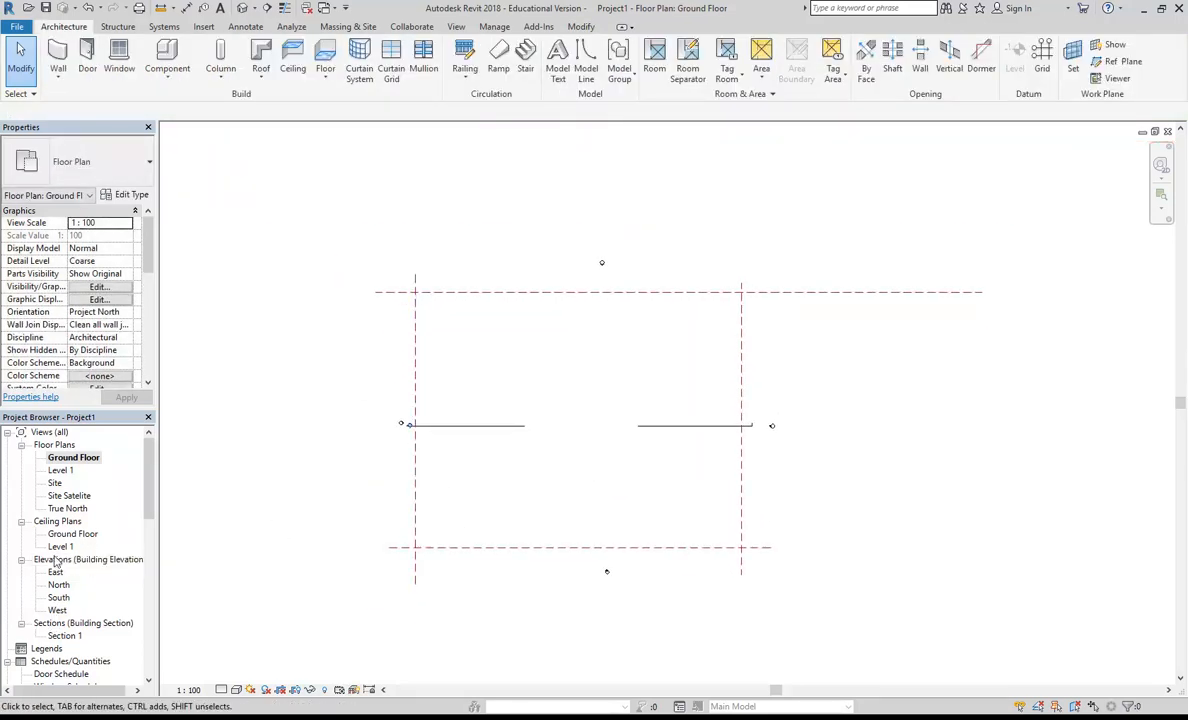
Step: Draw a reference plane along the lower slanted edge of the satellite image in the Site Satelite floor plan
{"action": "double_click", "coordinate": [68, 496]}
{"action": "scroll", "coordinate": [490, 340], "scroll_direction": "down", "scroll_amount": 2}
{"action": "scroll", "coordinate": [520, 380], "scroll_direction": "down", "scroll_amount": 2}
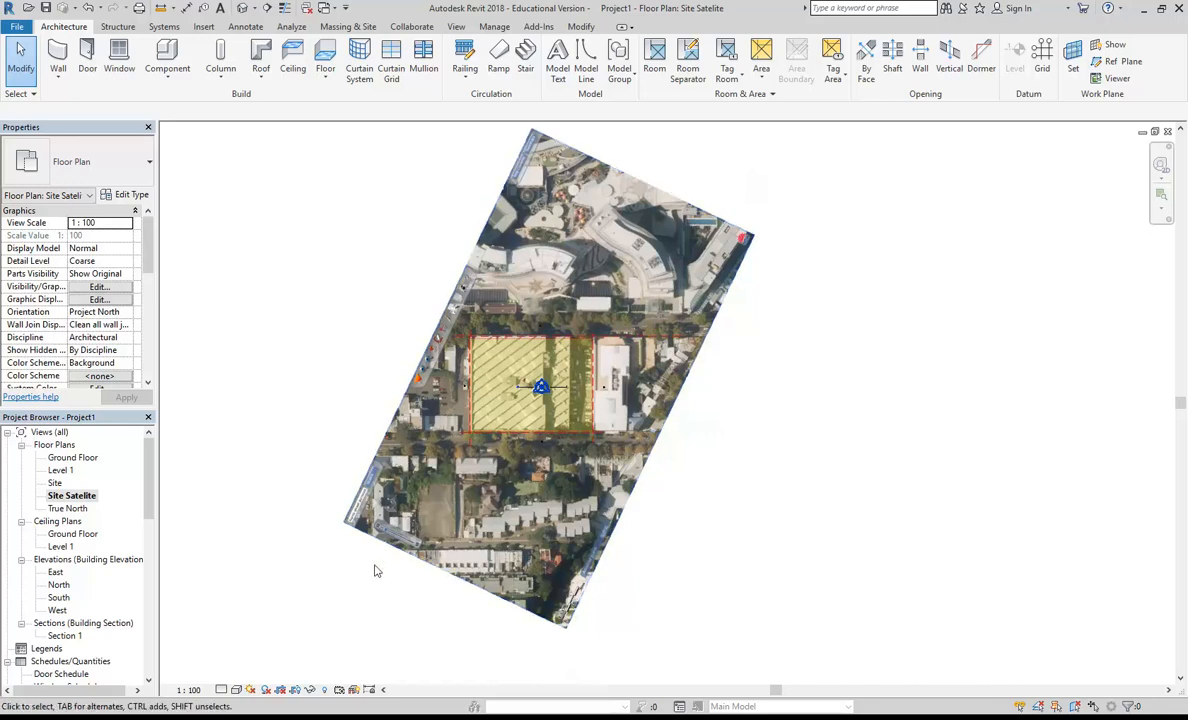
{"action": "scroll", "coordinate": [443, 607], "scroll_direction": "up", "scroll_amount": 2}
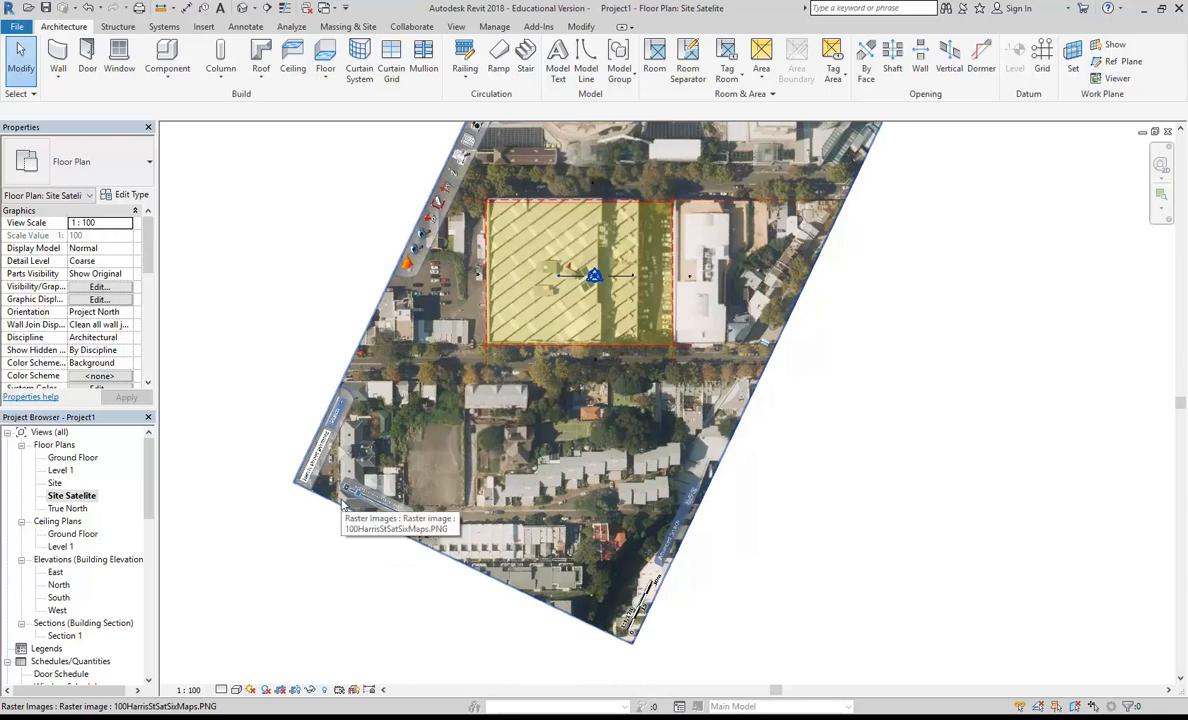
{"action": "left_click", "coordinate": [1116, 61]}
{"action": "left_click", "coordinate": [630, 646]}
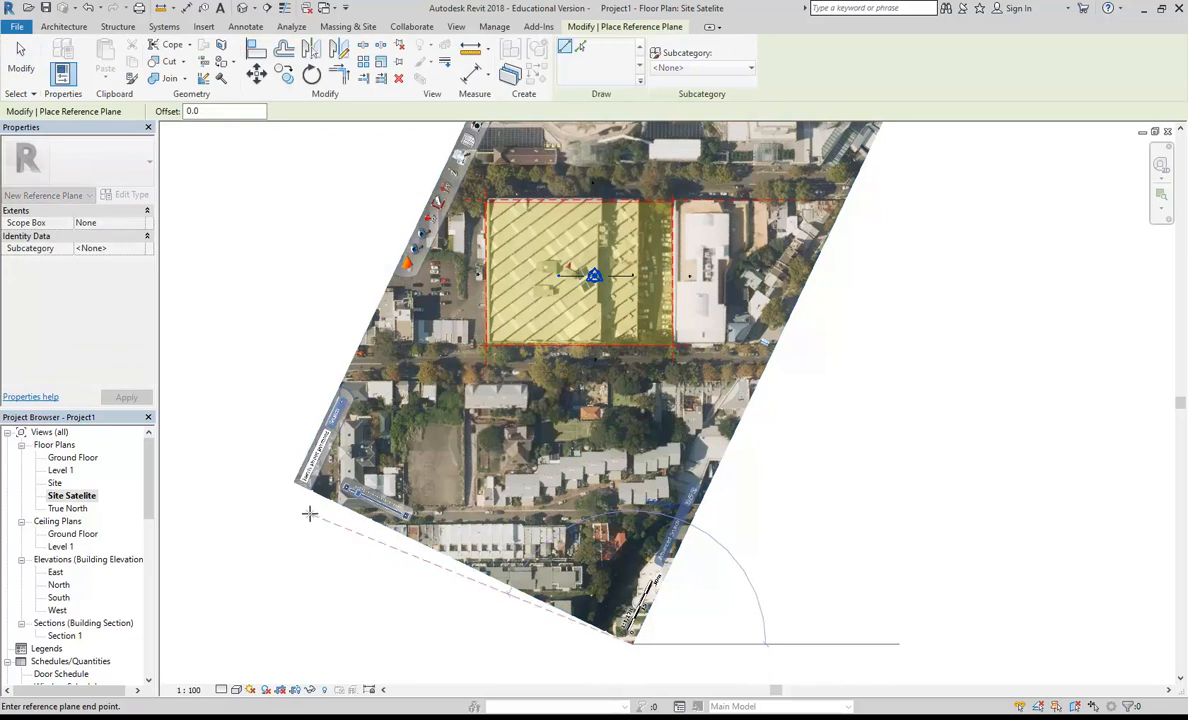
{"action": "left_click", "coordinate": [447, 556]}
{"action": "key", "text": "Escape"}
{"action": "key", "text": "Escape"}
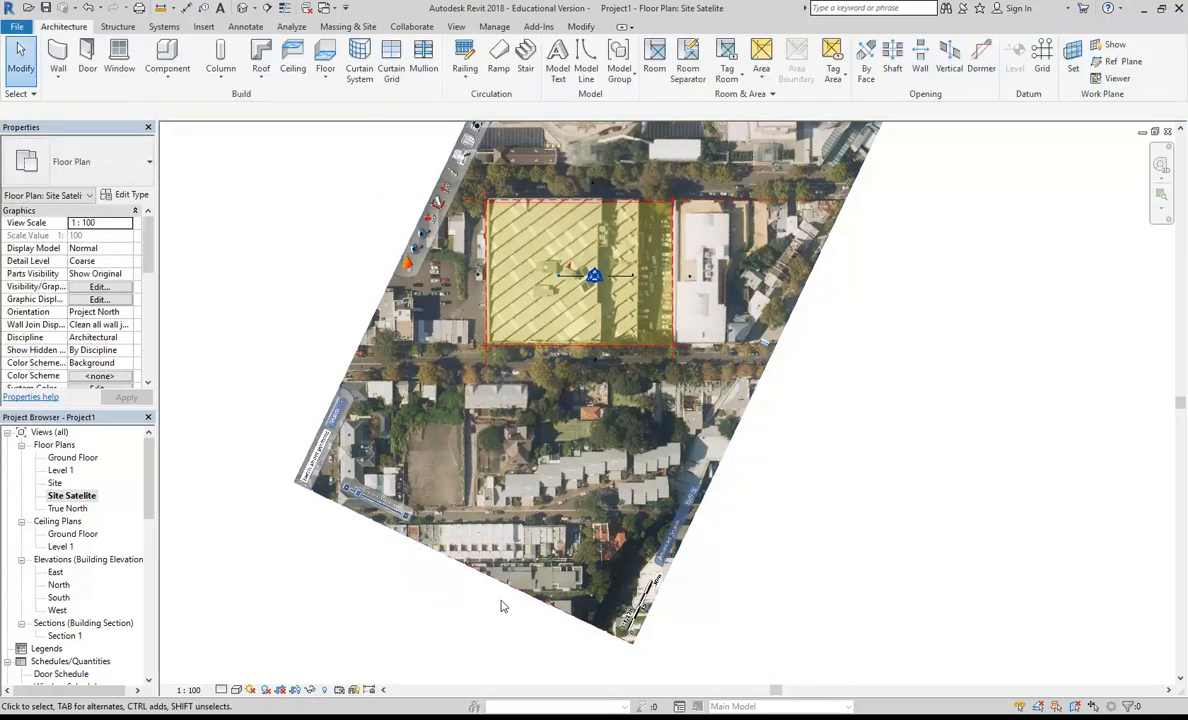
Step: Move the slanted reference plane up to just below the building and shorten it from both ends
{"action": "left_click", "coordinate": [467, 565]}
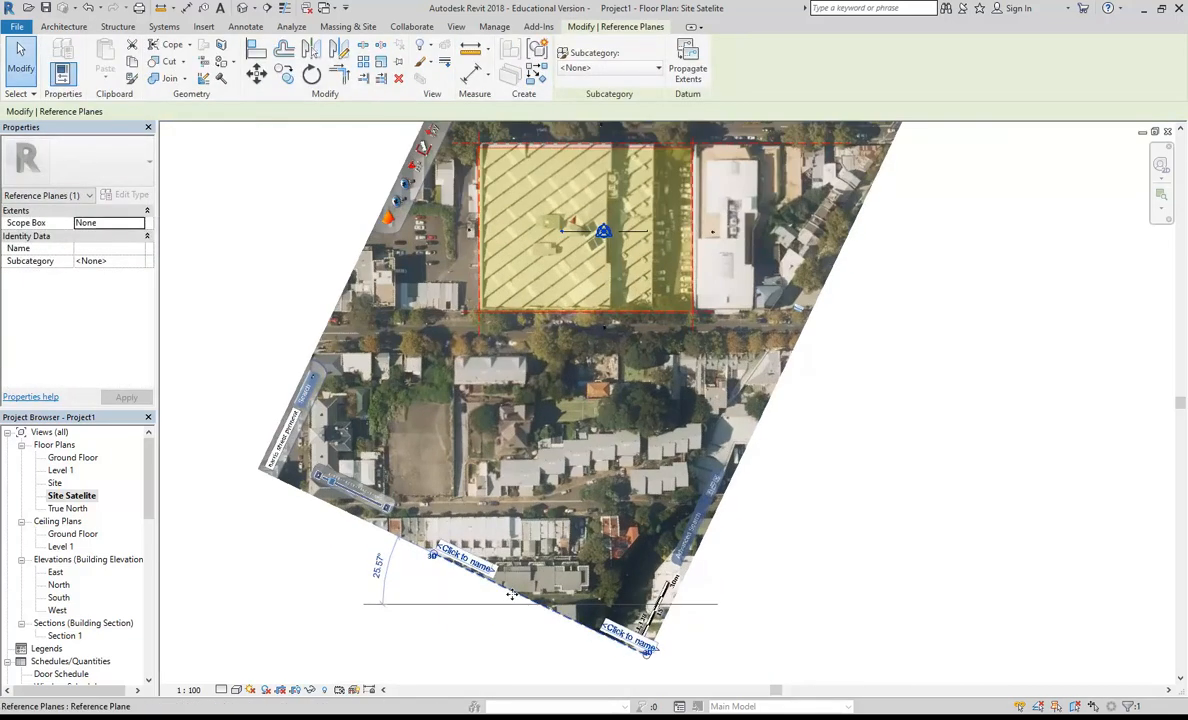
{"action": "scroll", "coordinate": [560, 403], "scroll_direction": "up", "scroll_amount": 3}
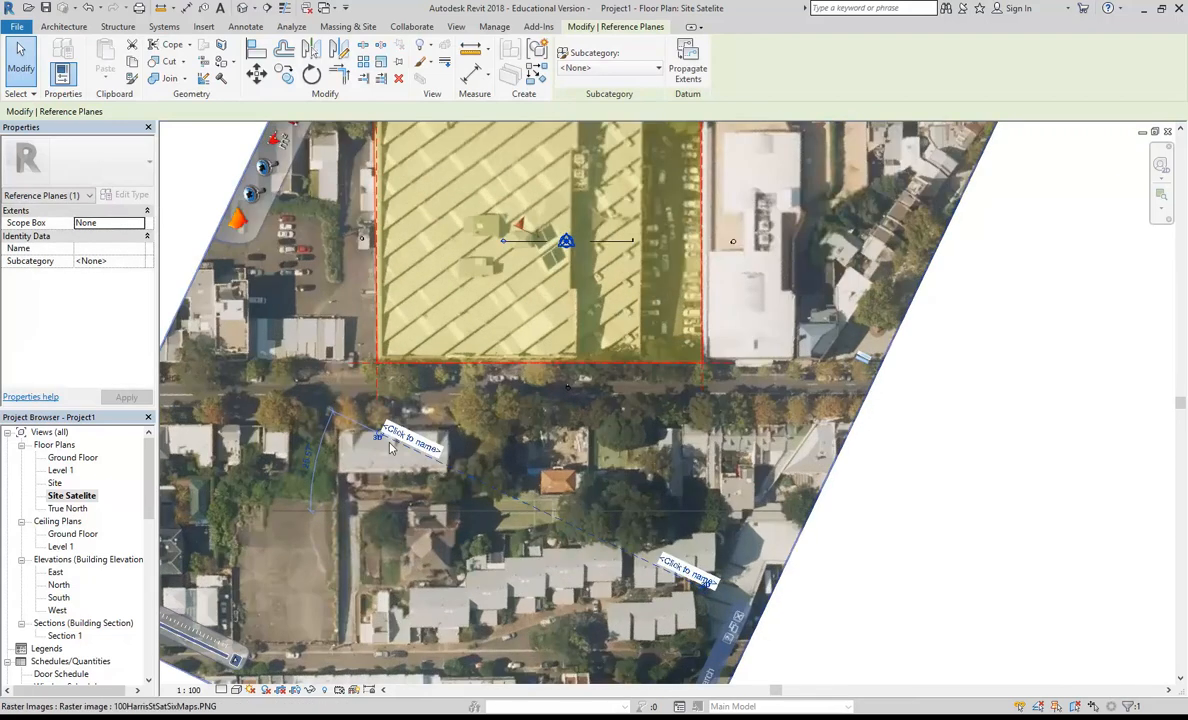
{"action": "scroll", "coordinate": [372, 457], "scroll_direction": "up", "scroll_amount": 4}
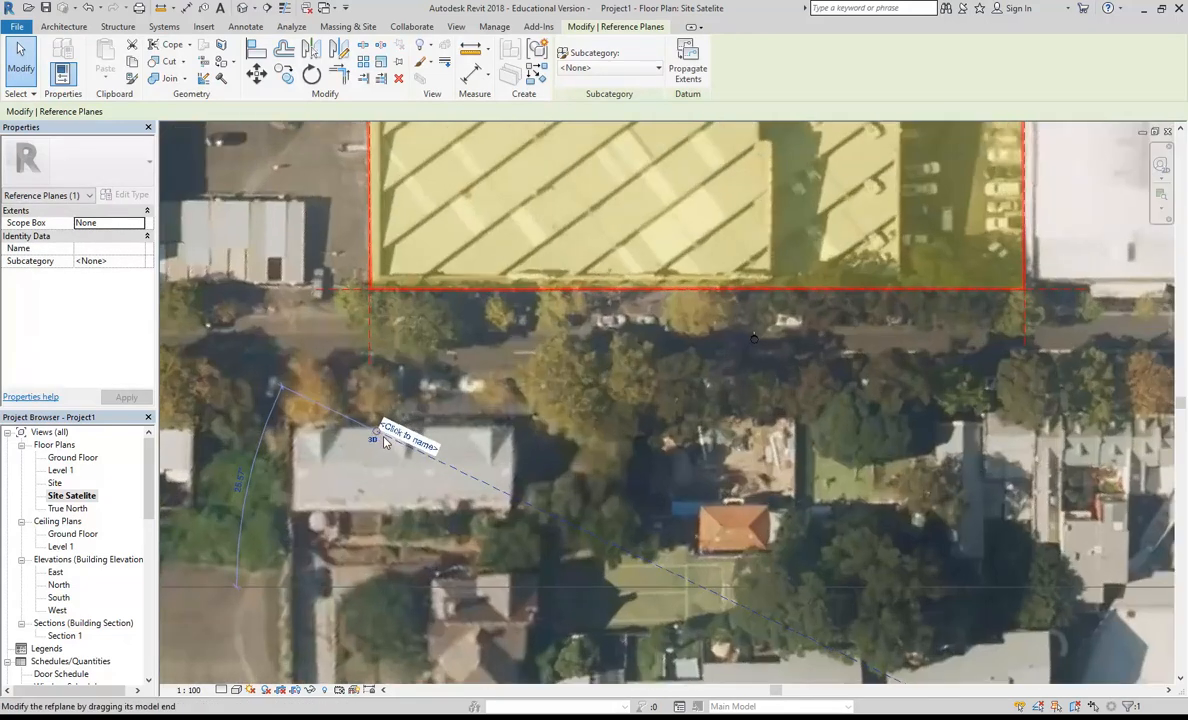
{"action": "middle_click_drag", "start_coordinate": [810, 323], "coordinate": [503, 168]}
{"action": "scroll", "coordinate": [731, 547], "scroll_direction": "up", "scroll_amount": 3}
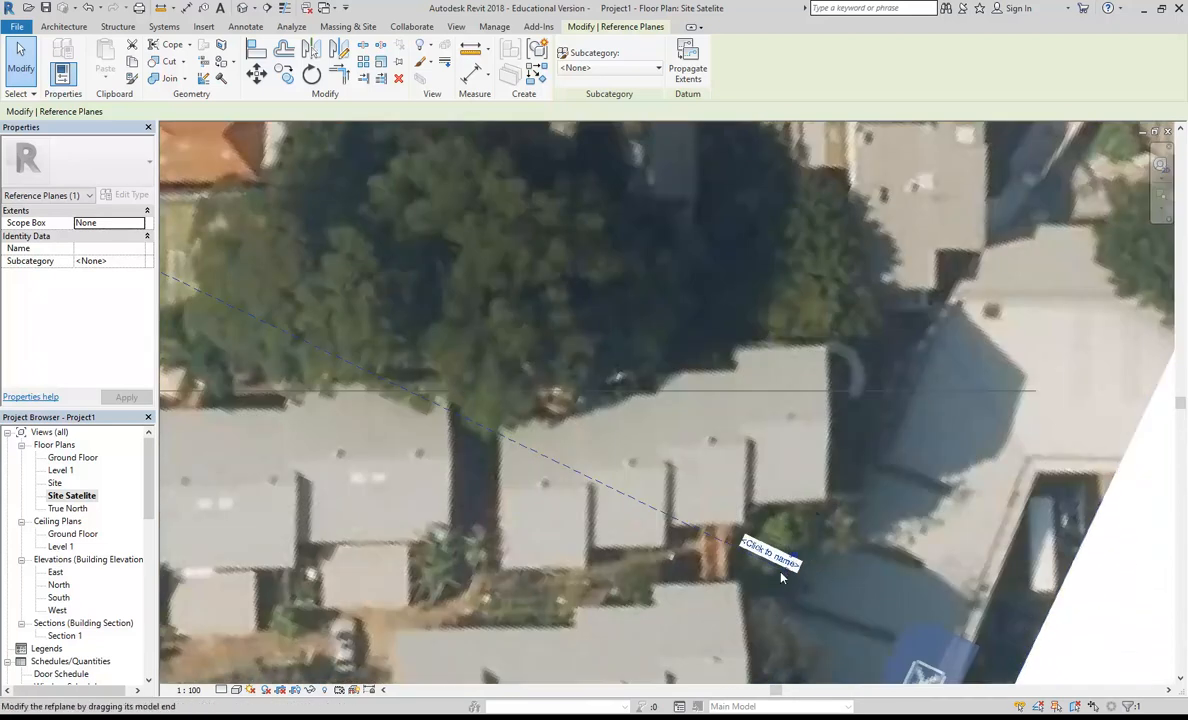
{"action": "scroll", "coordinate": [481, 462], "scroll_direction": "down", "scroll_amount": 5}
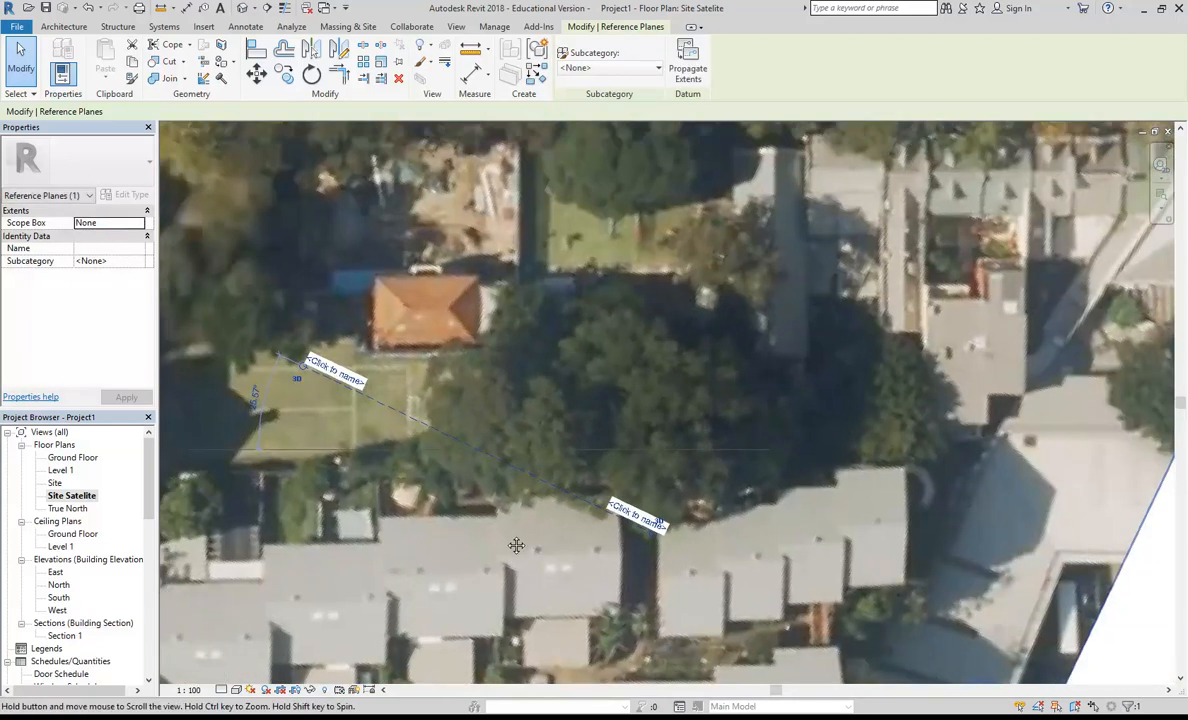
{"action": "scroll", "coordinate": [526, 511], "scroll_direction": "down", "scroll_amount": 3}
{"action": "middle_click_drag", "start_coordinate": [520, 350], "coordinate": [520, 441]}
{"action": "left_click_drag", "start_coordinate": [578, 449], "coordinate": [445, 390]}
{"action": "middle_click_drag", "start_coordinate": [445, 390], "coordinate": [478, 394]}
Step: Check the slanted reference plane's position in the Site and Site Satelite floor plans
{"action": "double_click", "coordinate": [55, 483]}
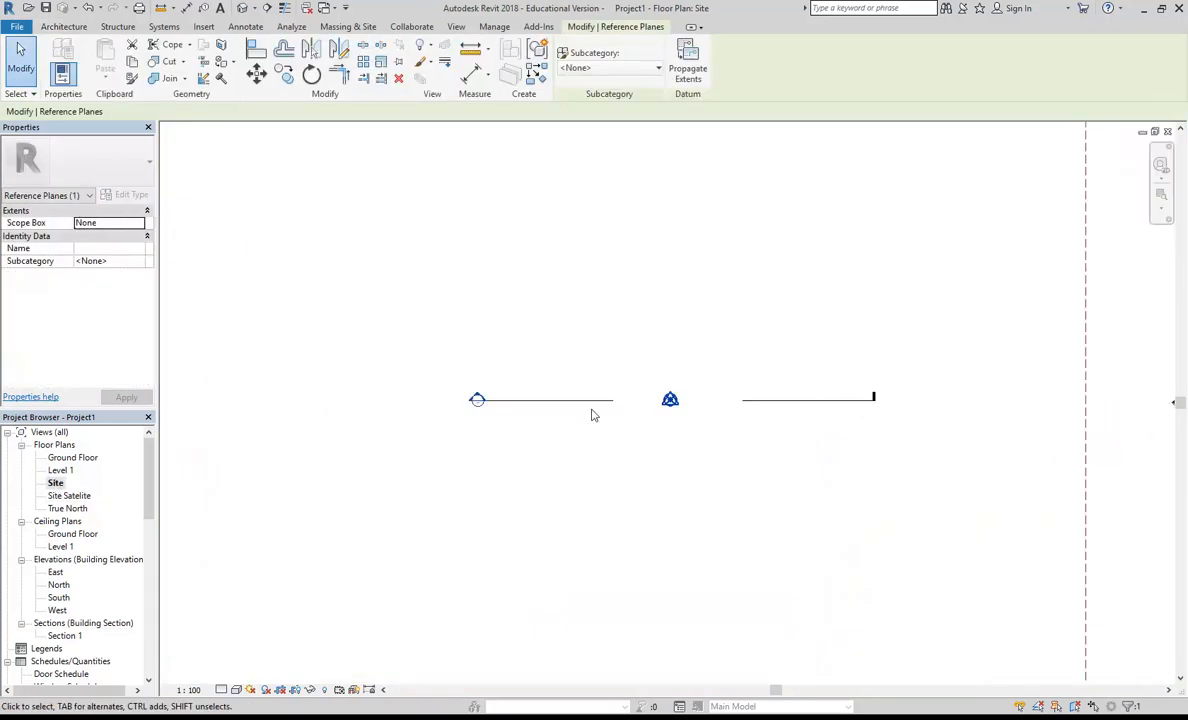
{"action": "scroll", "coordinate": [588, 319], "scroll_direction": "down", "scroll_amount": 5}
{"action": "key", "text": "Escape"}
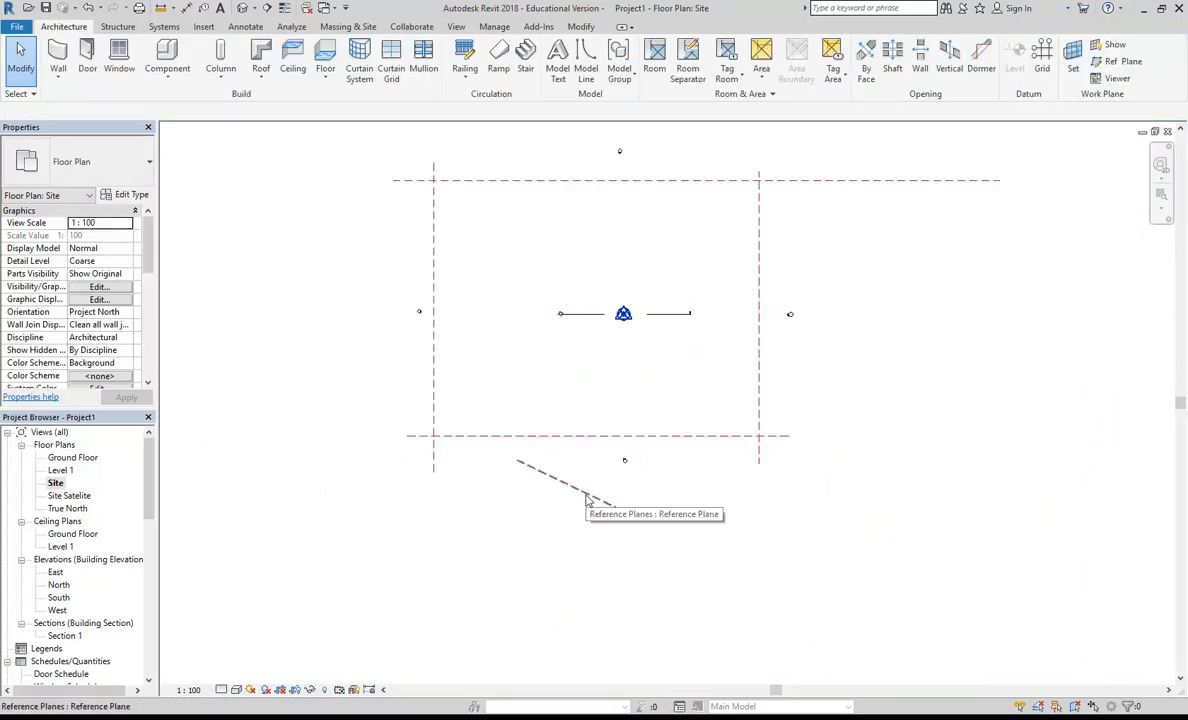
{"action": "double_click", "coordinate": [70, 495]}
{"action": "middle_click_drag", "start_coordinate": [573, 420], "coordinate": [576, 420]}
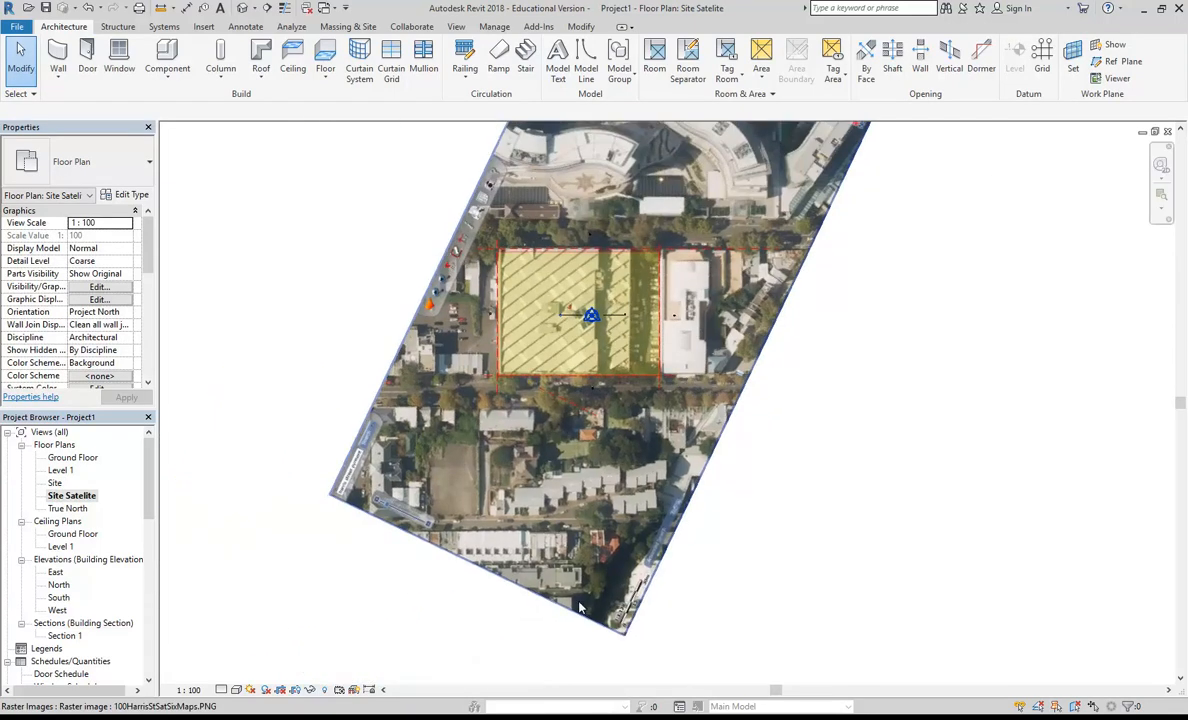
{"action": "left_click", "coordinate": [573, 410]}
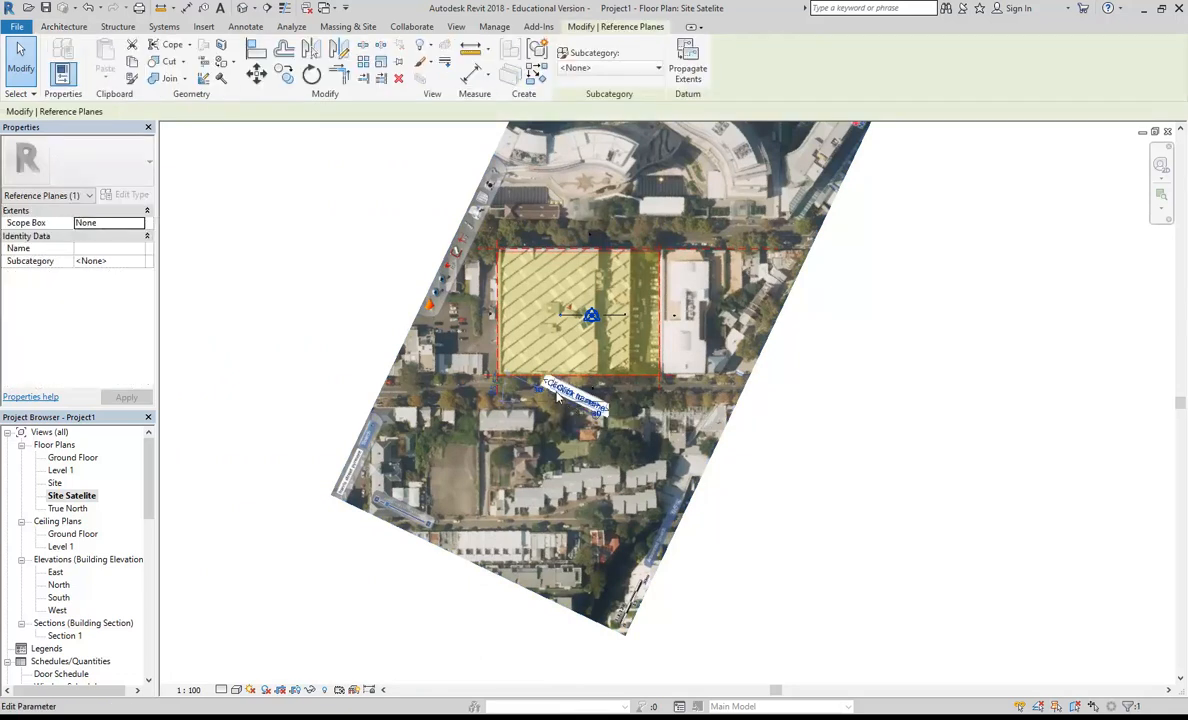
{"action": "scroll", "coordinate": [560, 400], "scroll_direction": "up", "scroll_amount": 4}
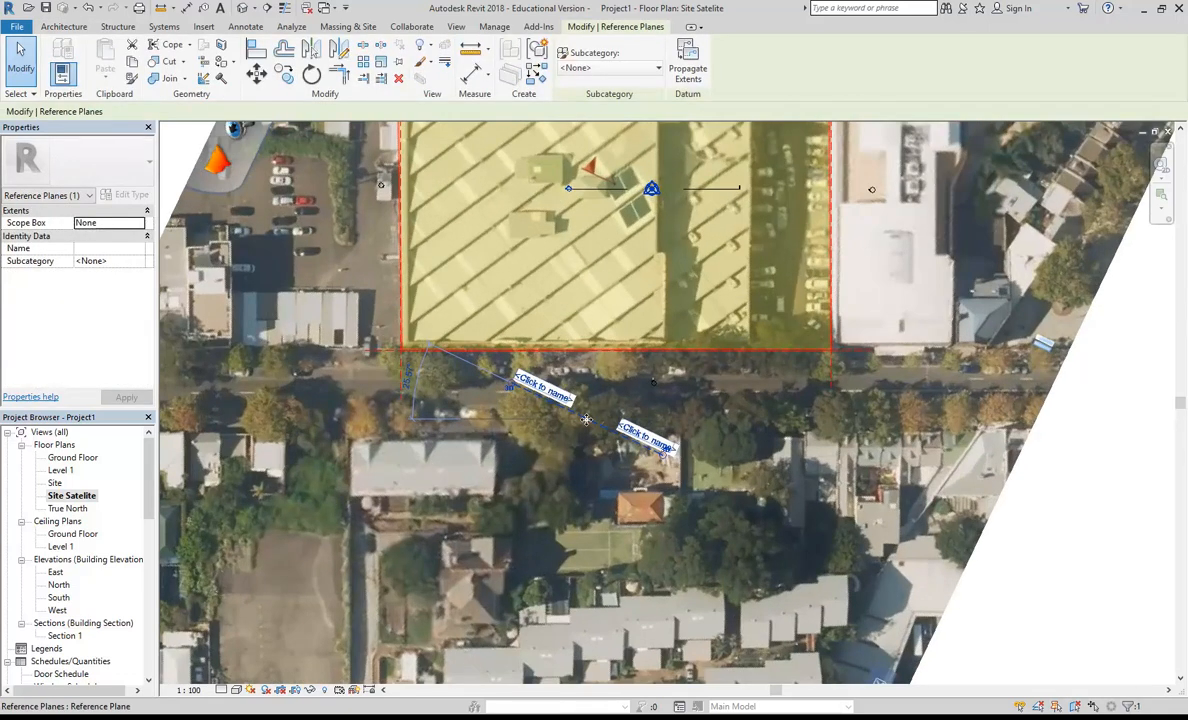
{"action": "scroll", "coordinate": [587, 418], "scroll_direction": "down", "scroll_amount": 4}
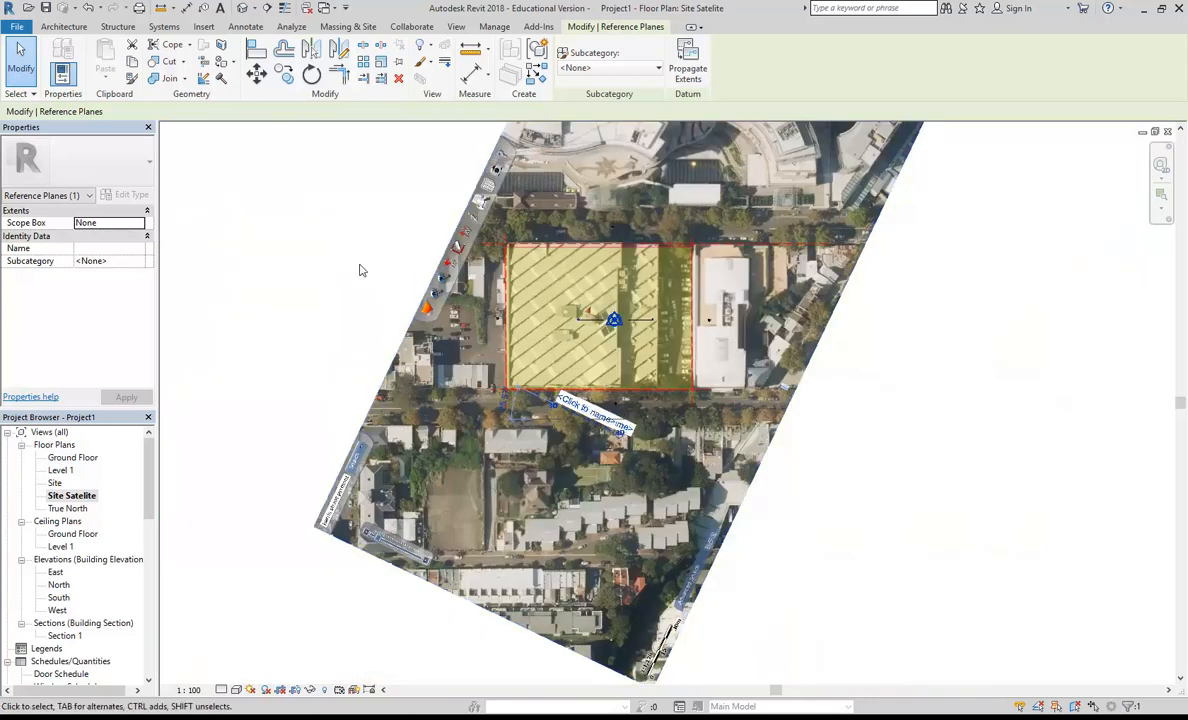
{"action": "left_click", "coordinate": [316, 257]}
{"action": "scroll", "coordinate": [323, 284], "scroll_direction": "down", "scroll_amount": 2}
{"action": "scroll", "coordinate": [306, 302], "scroll_direction": "up", "scroll_amount": 1}
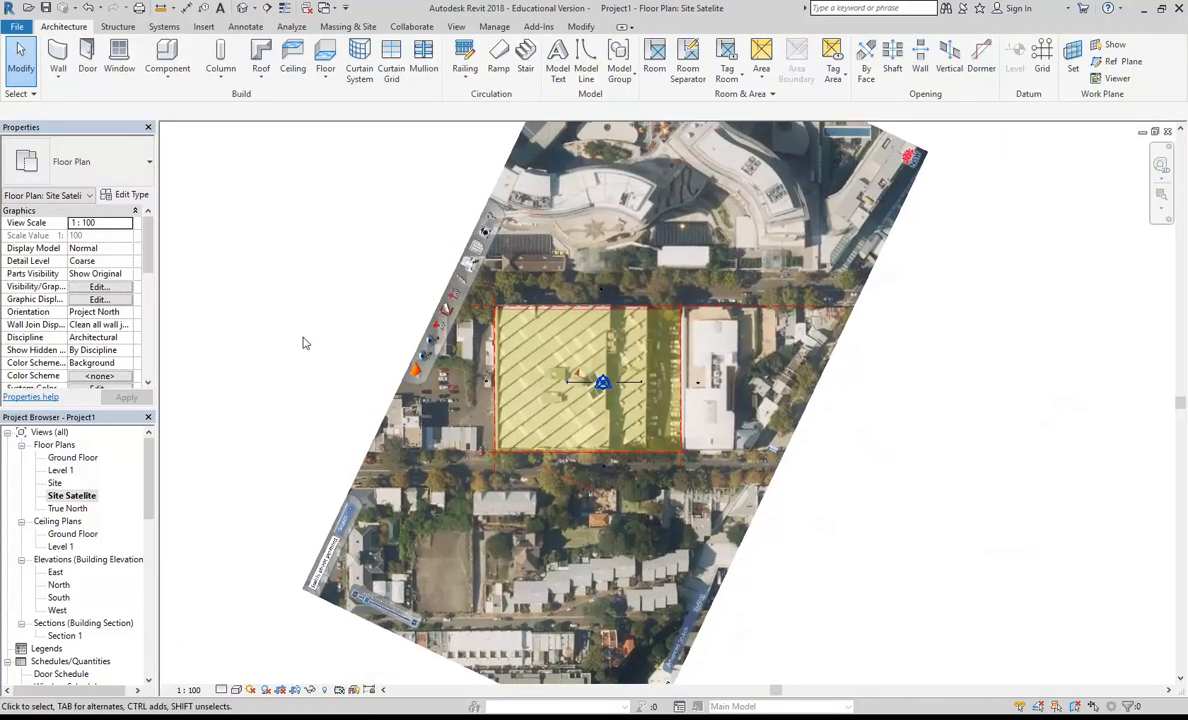
Step: In the True North plan, rotate true north about the slanted reference plane's lower end, from the plane's direction to vertical
{"action": "double_click", "coordinate": [79, 508]}
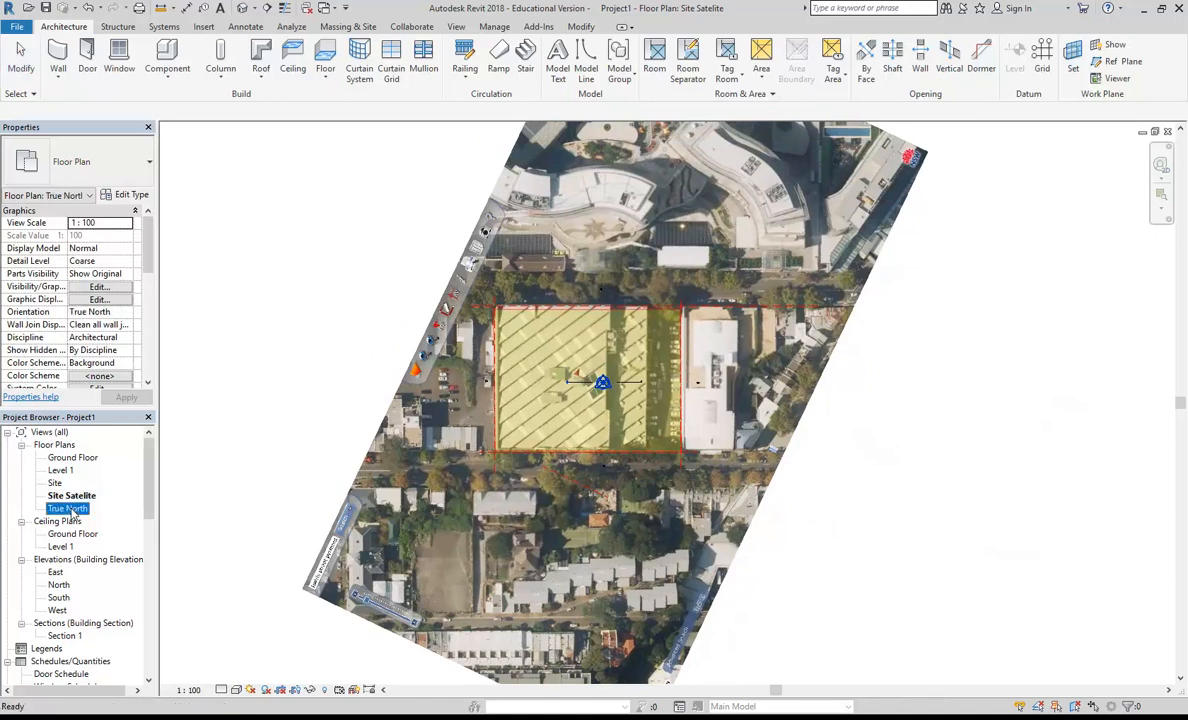
{"action": "scroll", "coordinate": [472, 395], "scroll_direction": "up", "scroll_amount": 4}
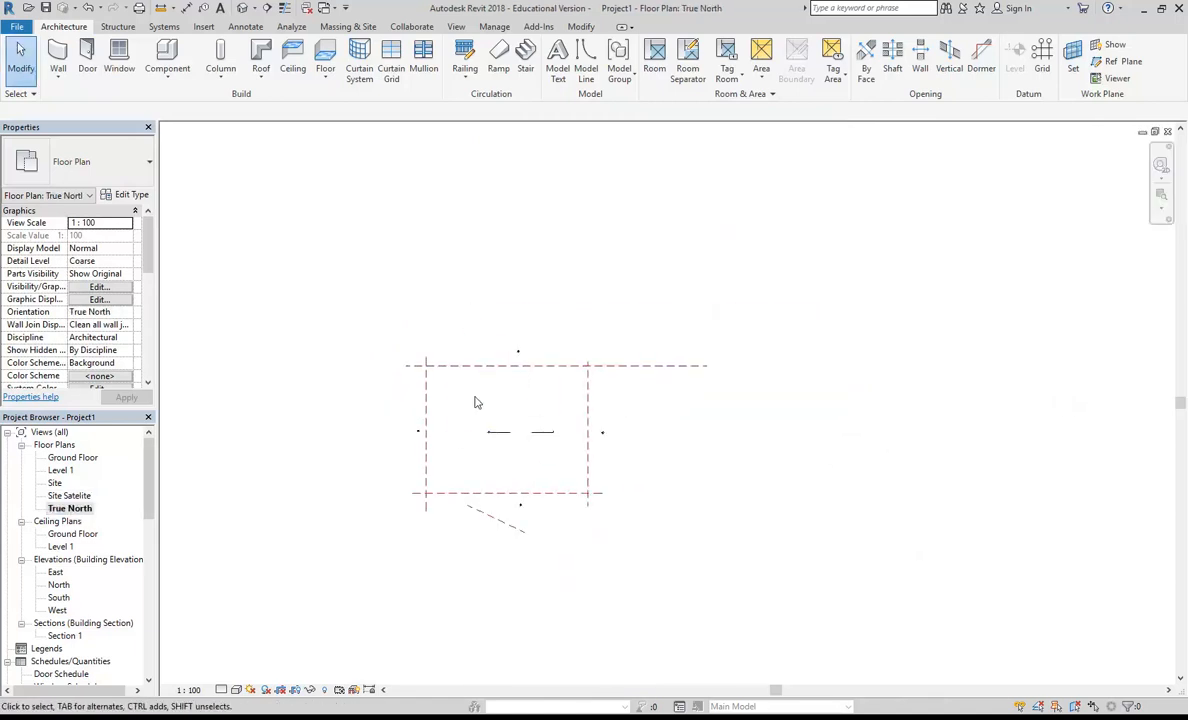
{"action": "left_click", "coordinate": [494, 27]}
{"action": "left_click", "coordinate": [616, 79]}
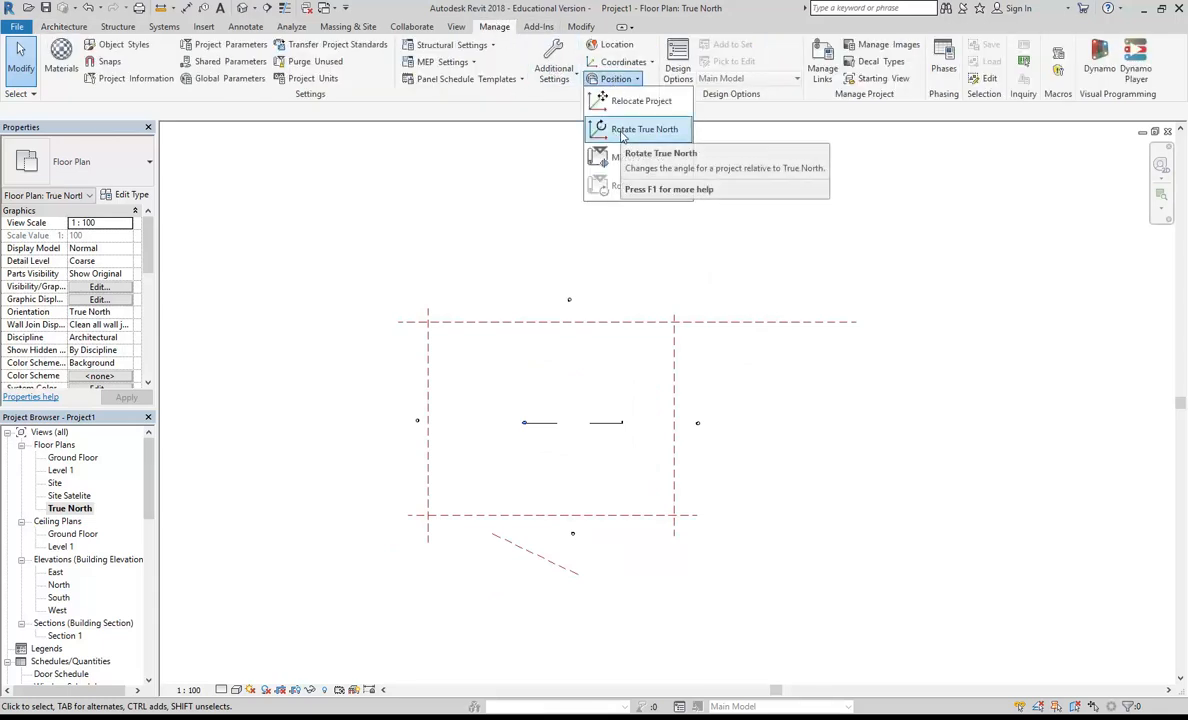
{"action": "left_click", "coordinate": [640, 129]}
{"action": "left_click_drag", "start_coordinate": [572, 422], "coordinate": [580, 577]}
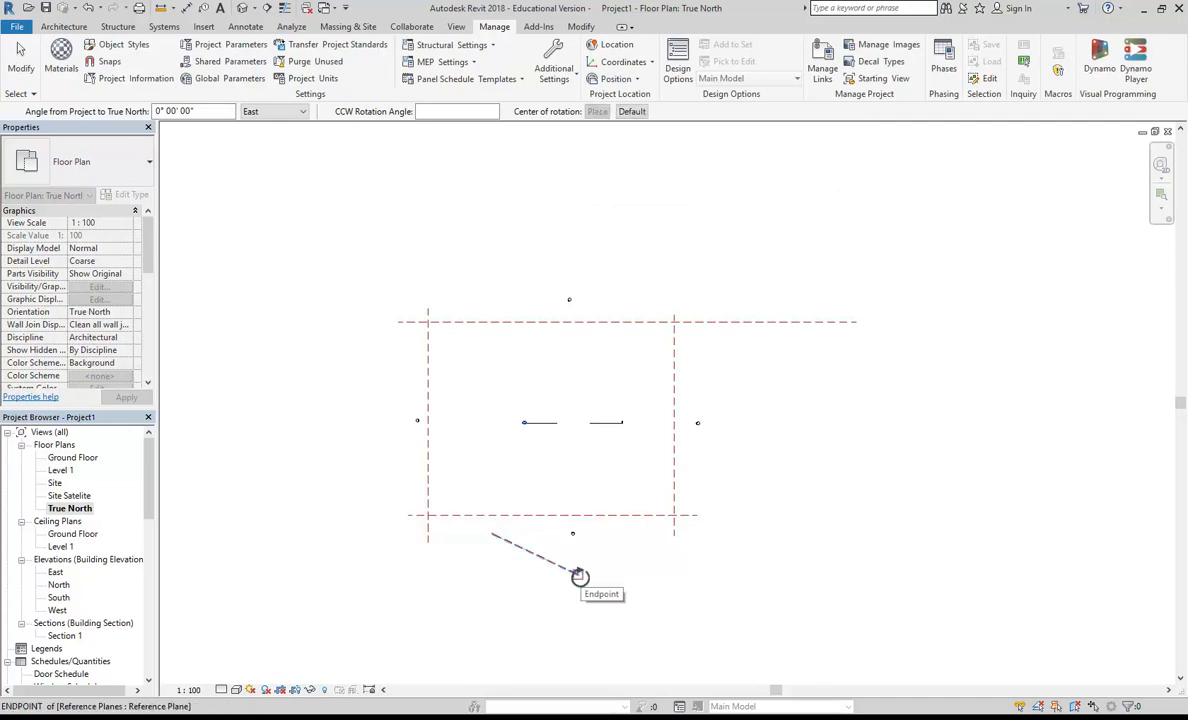
{"action": "scroll", "coordinate": [532, 587], "scroll_direction": "up", "scroll_amount": 1}
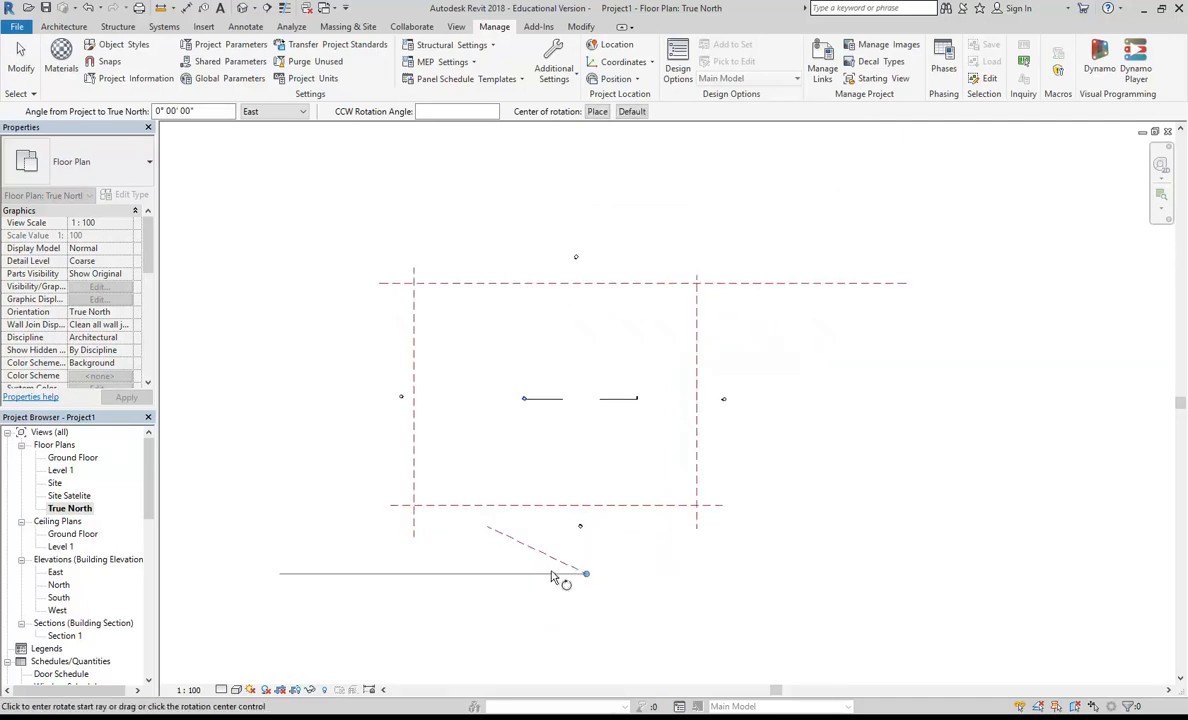
{"action": "scroll", "coordinate": [556, 572], "scroll_direction": "up", "scroll_amount": 3}
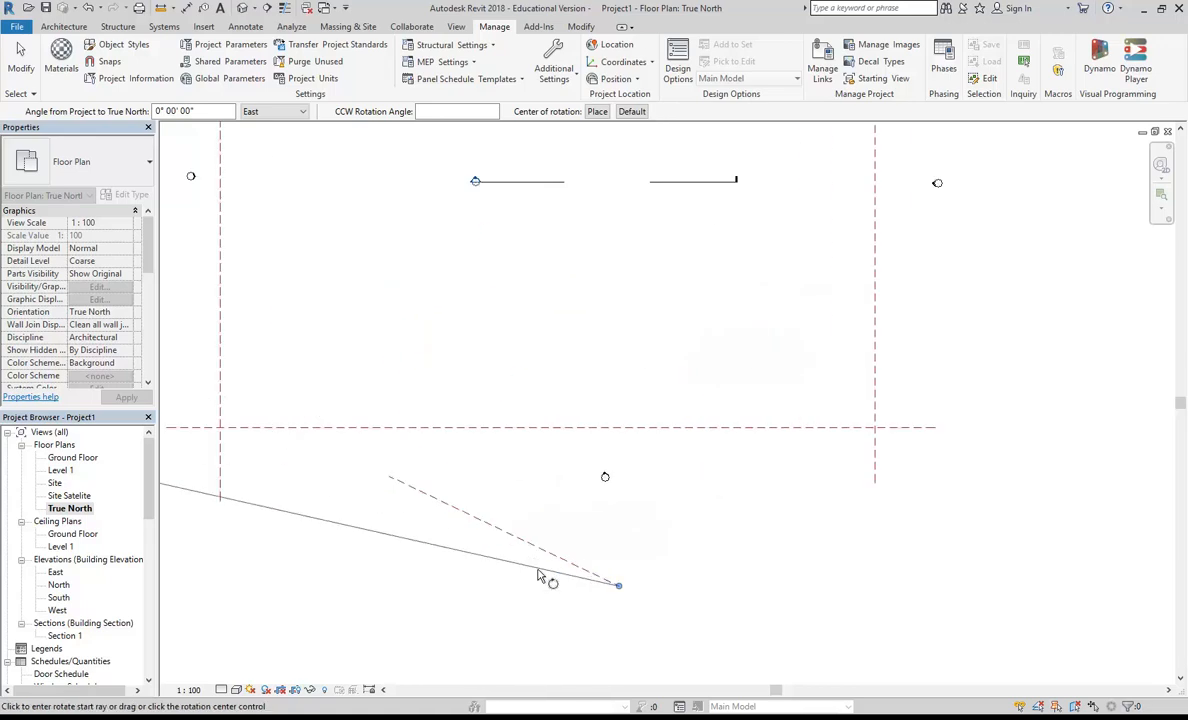
{"action": "left_click", "coordinate": [389, 477]}
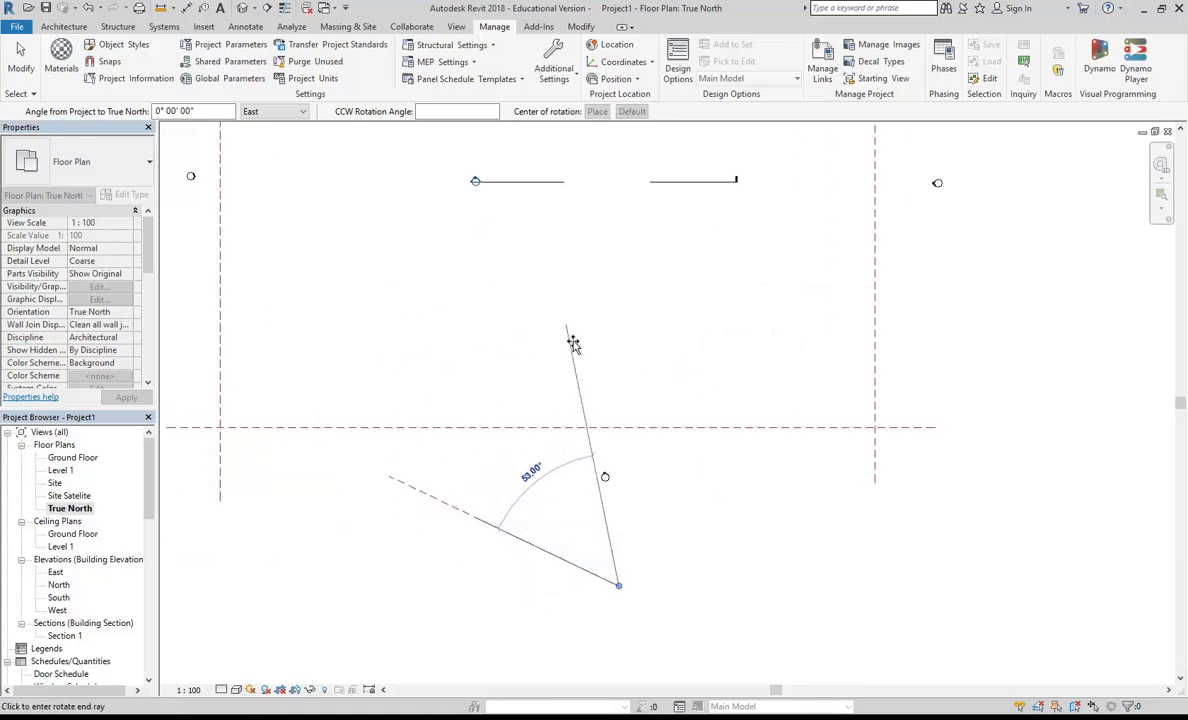
{"action": "left_click", "coordinate": [620, 345]}
{"action": "scroll", "coordinate": [620, 345], "scroll_direction": "down", "scroll_amount": 5}
{"action": "scroll", "coordinate": [529, 440], "scroll_direction": "up", "scroll_amount": 3}
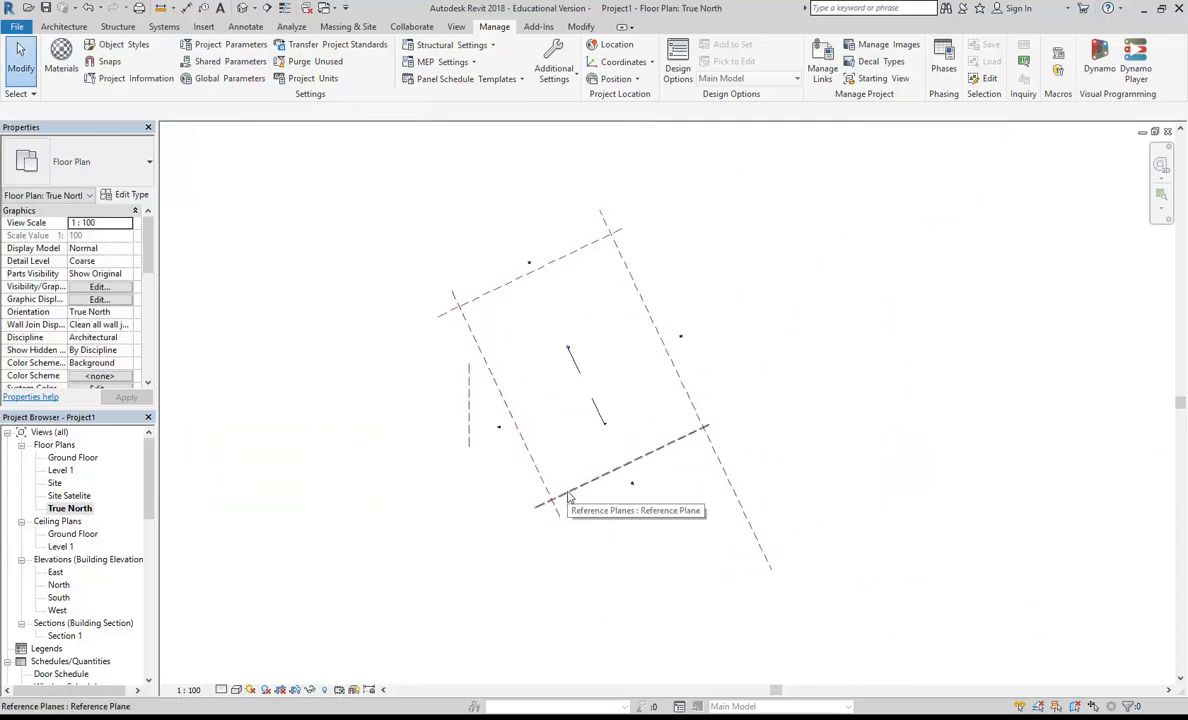
Step: Compare the orientation of the Site Satelite, True North and Site floor plans
{"action": "double_click", "coordinate": [69, 495]}
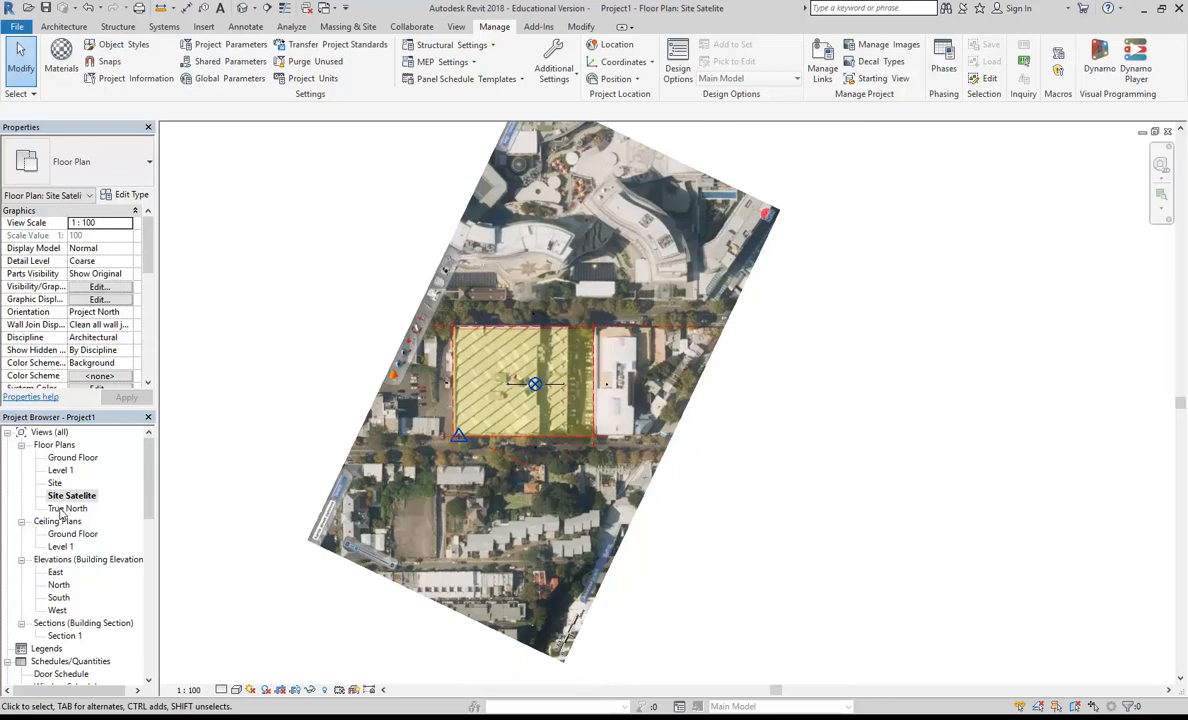
{"action": "double_click", "coordinate": [67, 508]}
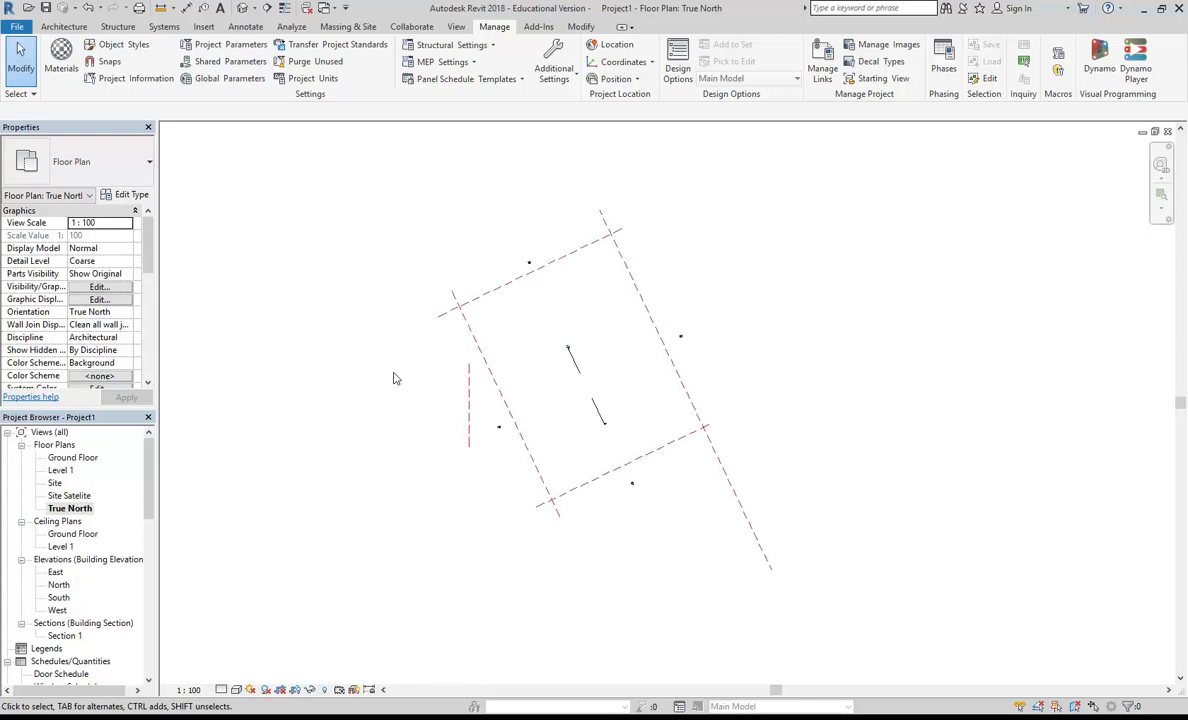
{"action": "double_click", "coordinate": [69, 495]}
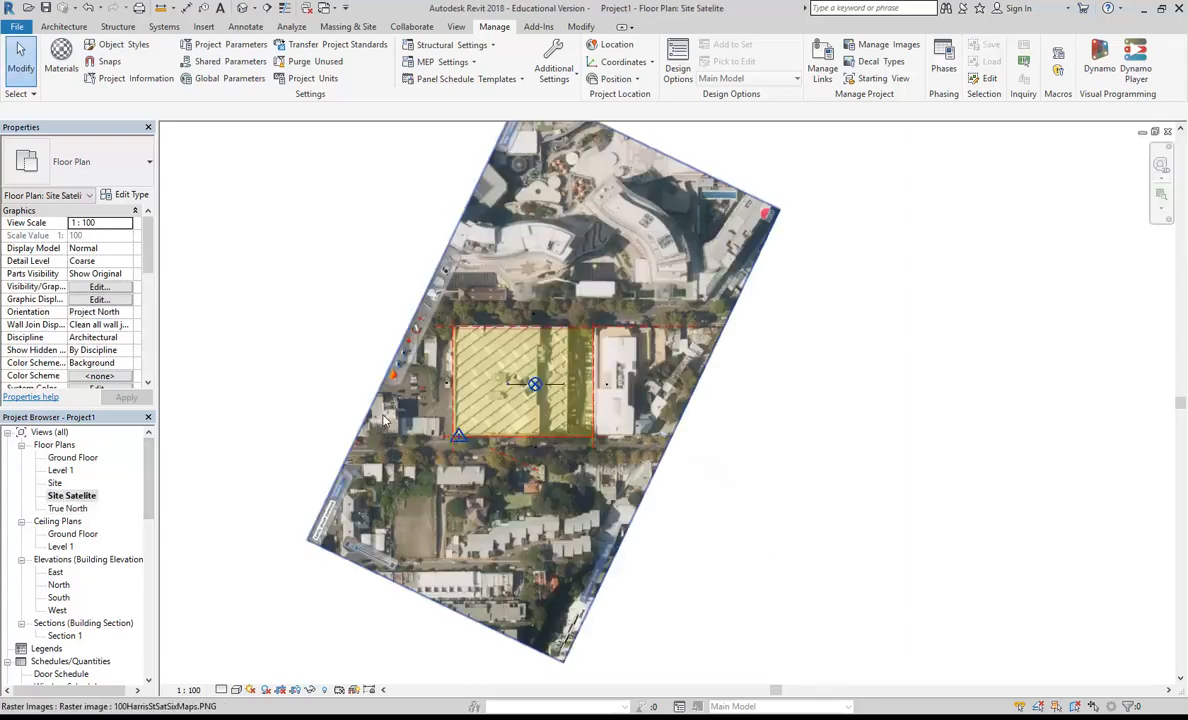
{"action": "left_click", "coordinate": [55, 483]}
{"action": "double_click", "coordinate": [55, 483]}
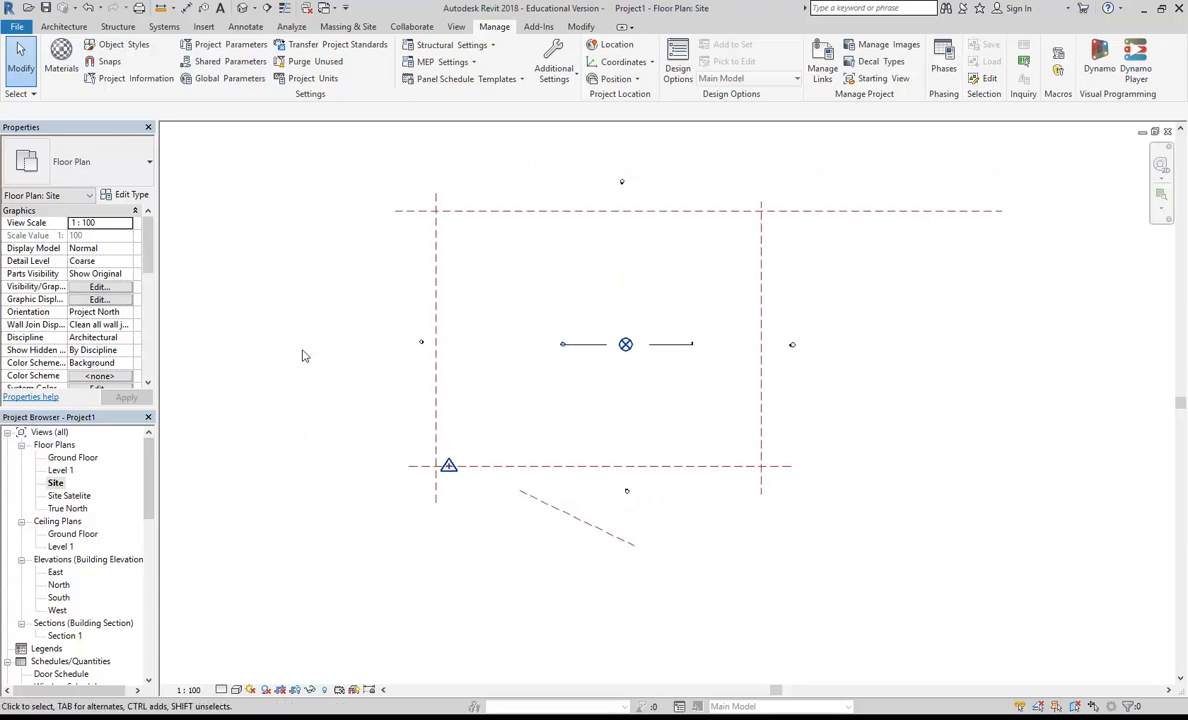
{"action": "scroll", "coordinate": [326, 383], "scroll_direction": "up", "scroll_amount": 1}
{"action": "middle_click_drag", "start_coordinate": [332, 392], "coordinate": [308, 410]}
{"action": "scroll", "coordinate": [299, 403], "scroll_direction": "down", "scroll_amount": 3}
{"action": "scroll", "coordinate": [299, 403], "scroll_direction": "up", "scroll_amount": 2}
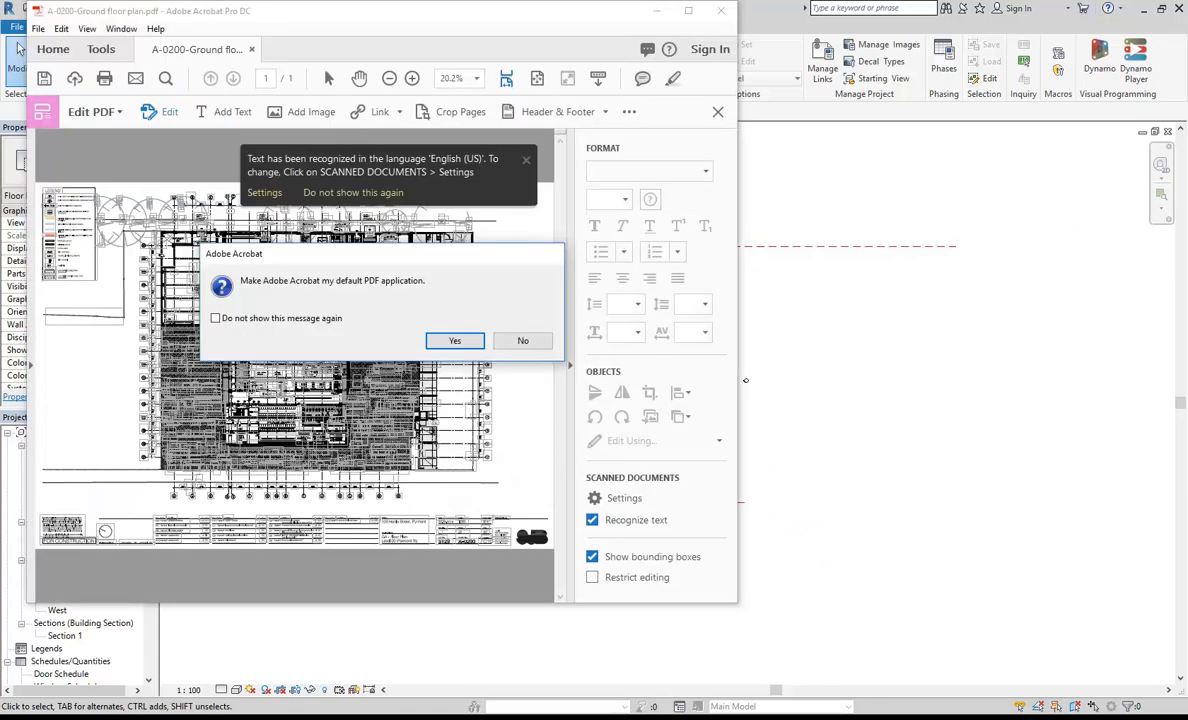
Step: In Adobe Acrobat, decline the default PDF application offer, maximize A-0200-Ground floor plan.pdf, exit PDF editing and fit the whole page
{"action": "left_click", "coordinate": [521, 340]}
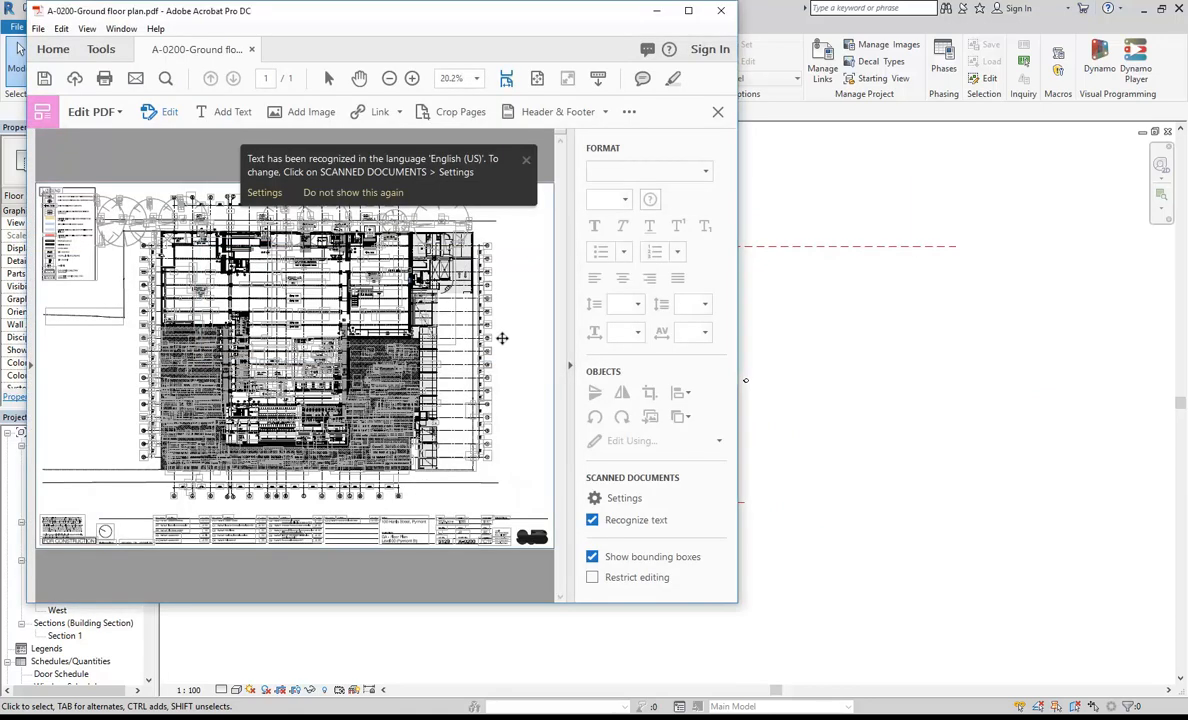
{"action": "left_click", "coordinate": [688, 10]}
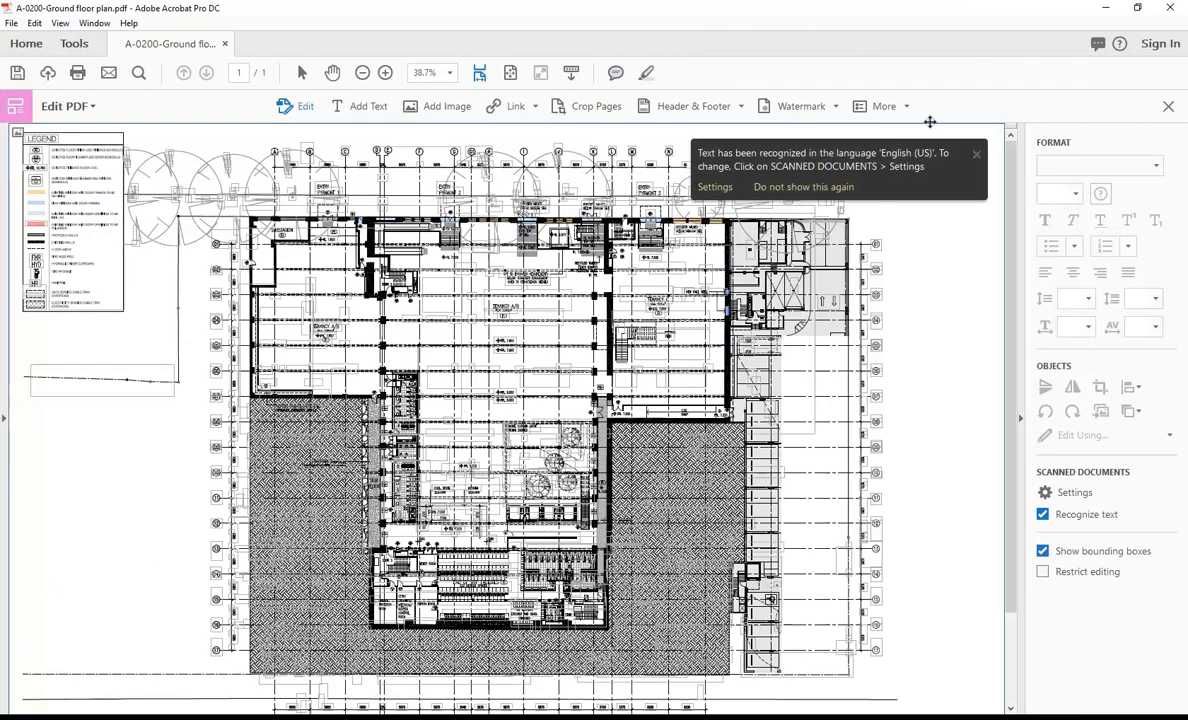
{"action": "left_click", "coordinate": [977, 158]}
{"action": "scroll", "coordinate": [900, 250], "scroll_direction": "down", "scroll_amount": 2}
{"action": "scroll", "coordinate": [868, 338], "scroll_direction": "up", "scroll_amount": 2}
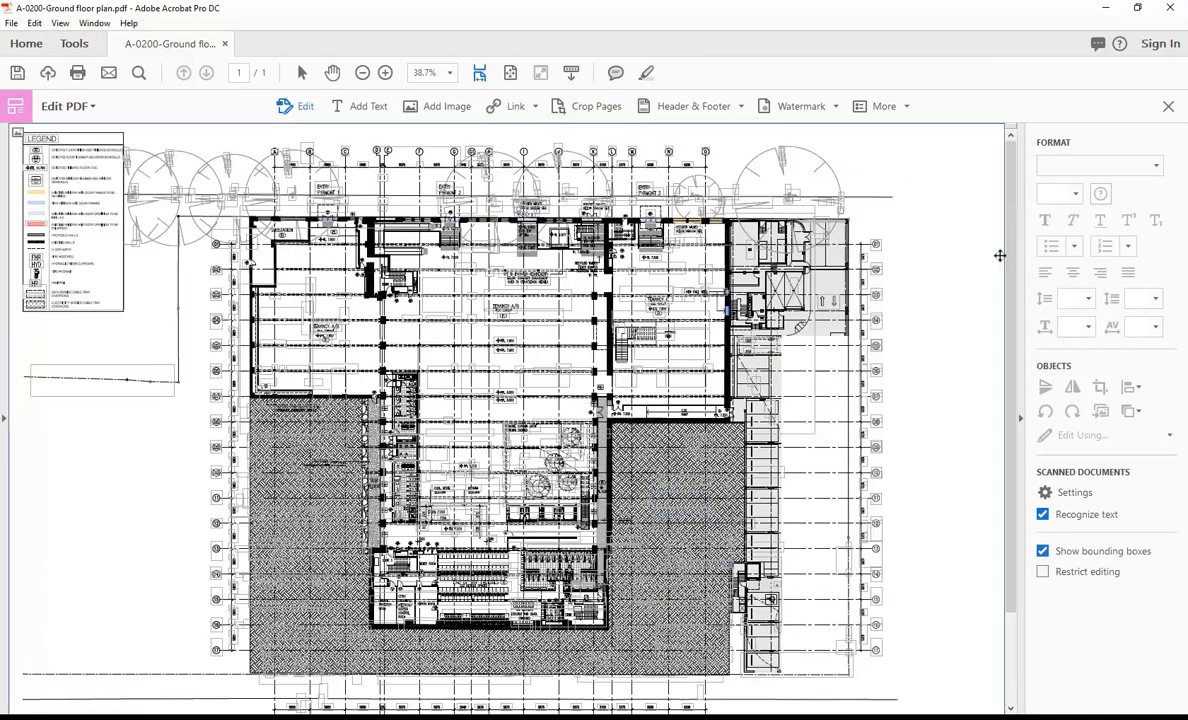
{"action": "left_click", "coordinate": [1168, 106]}
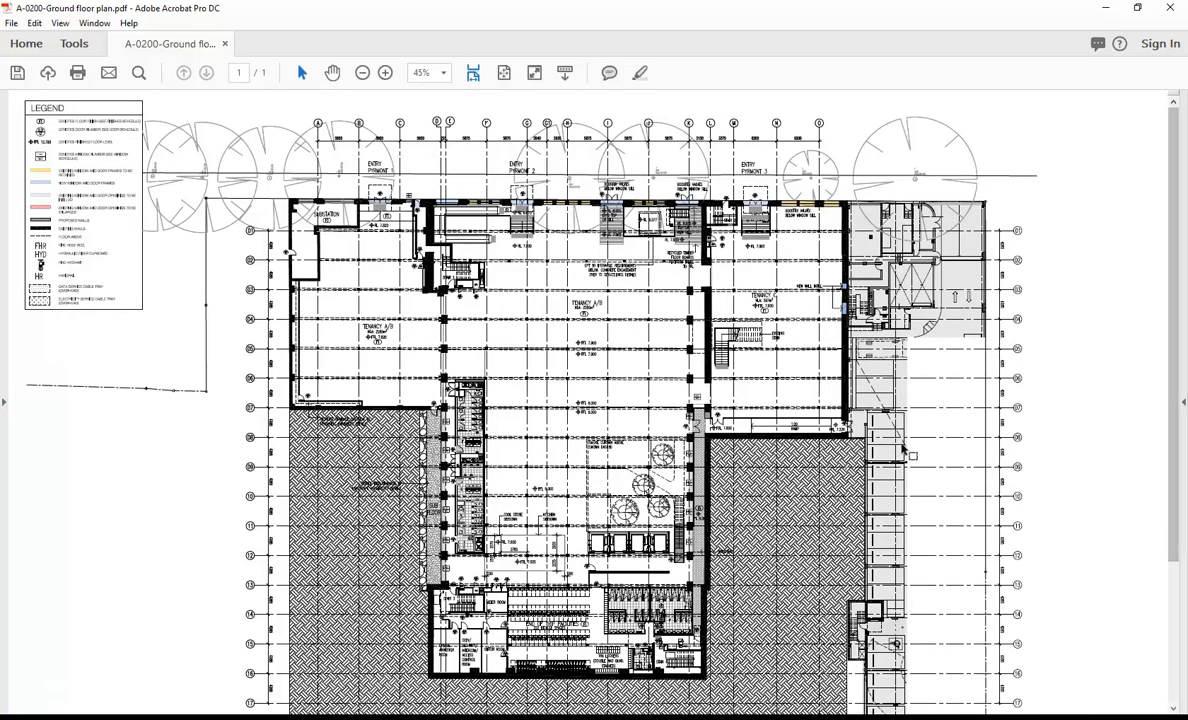
{"action": "key", "text": "ctrl+0"}
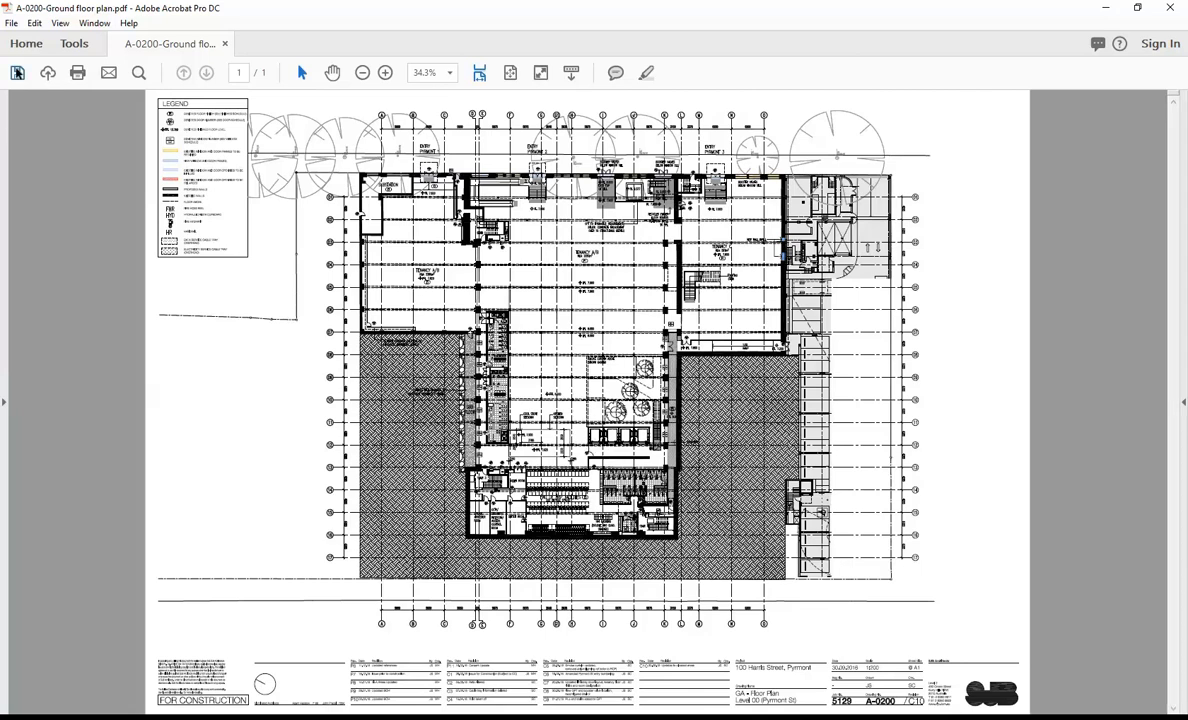
{"action": "left_click", "coordinate": [12, 24]}
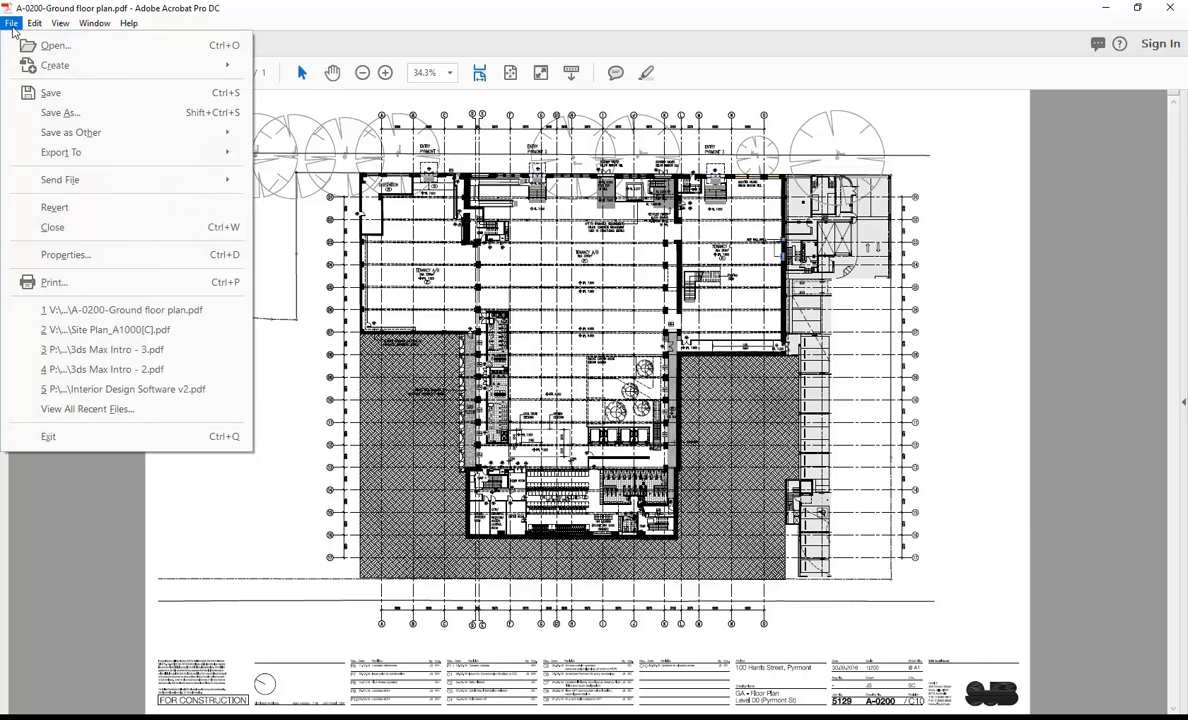
{"action": "left_click", "coordinate": [12, 26]}
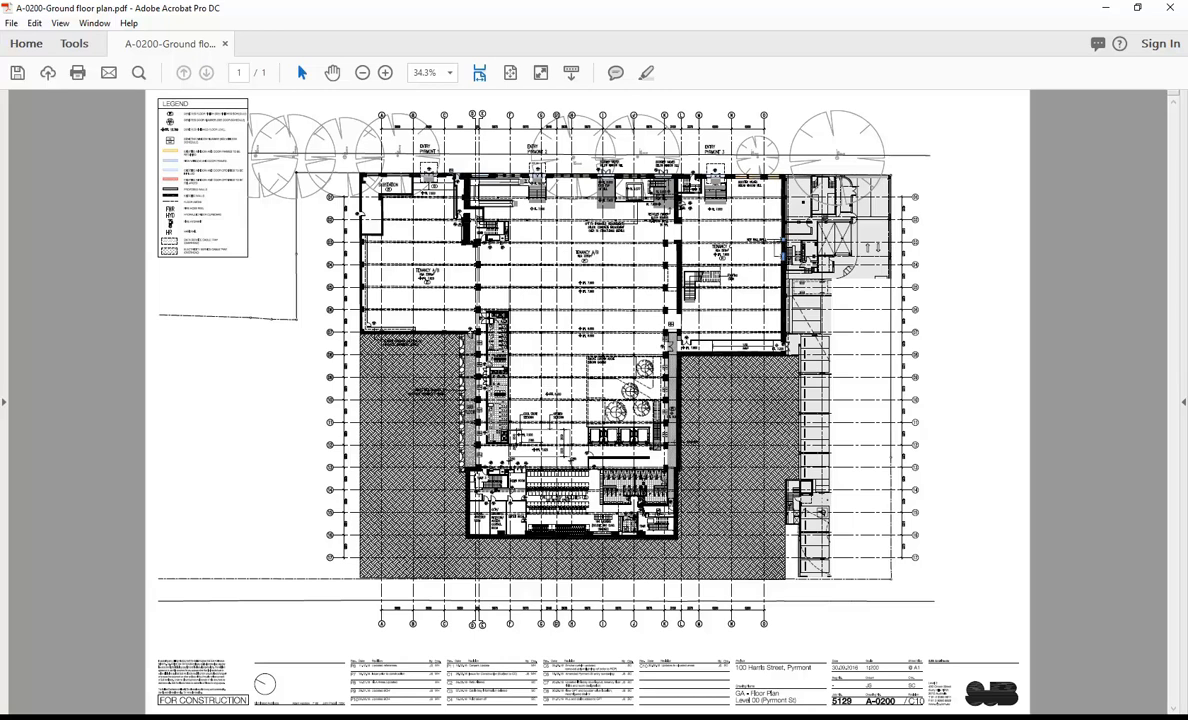
Step: In File Explorer, browse the Student_Share_PC drive to 2018 Digital Environments, 100 Harris Street, Harris St SJB Plans
{"action": "left_click", "coordinate": [150, 716]}
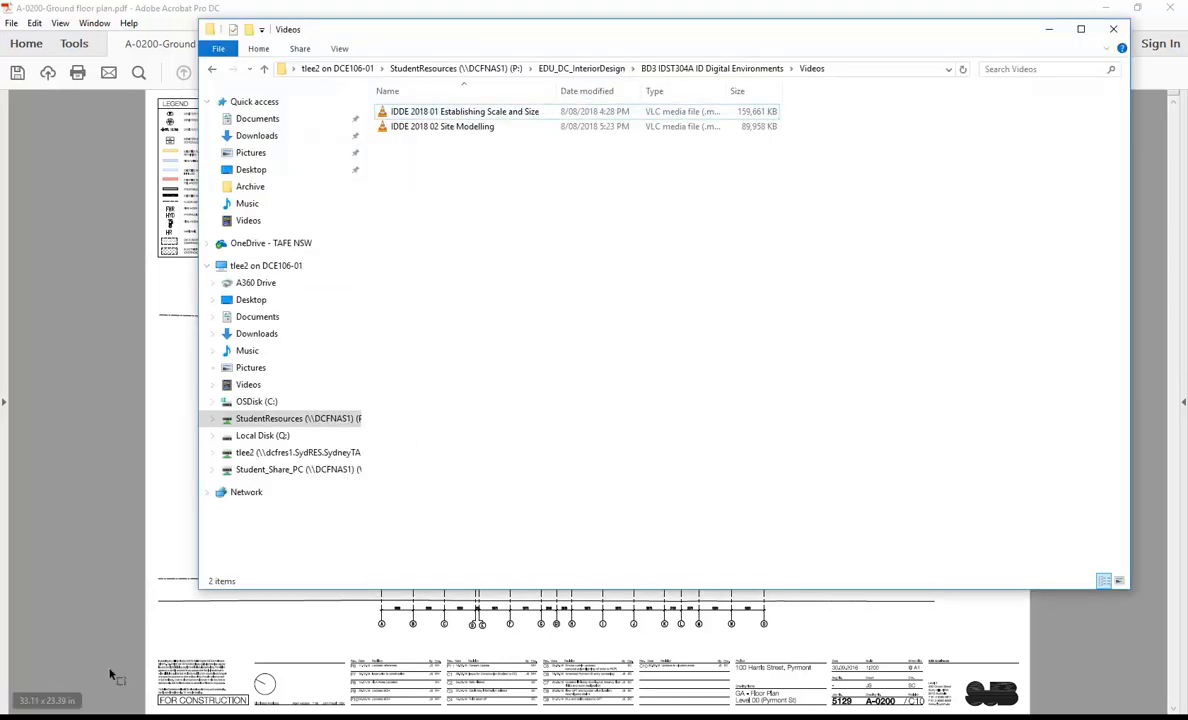
{"action": "left_click", "coordinate": [298, 471]}
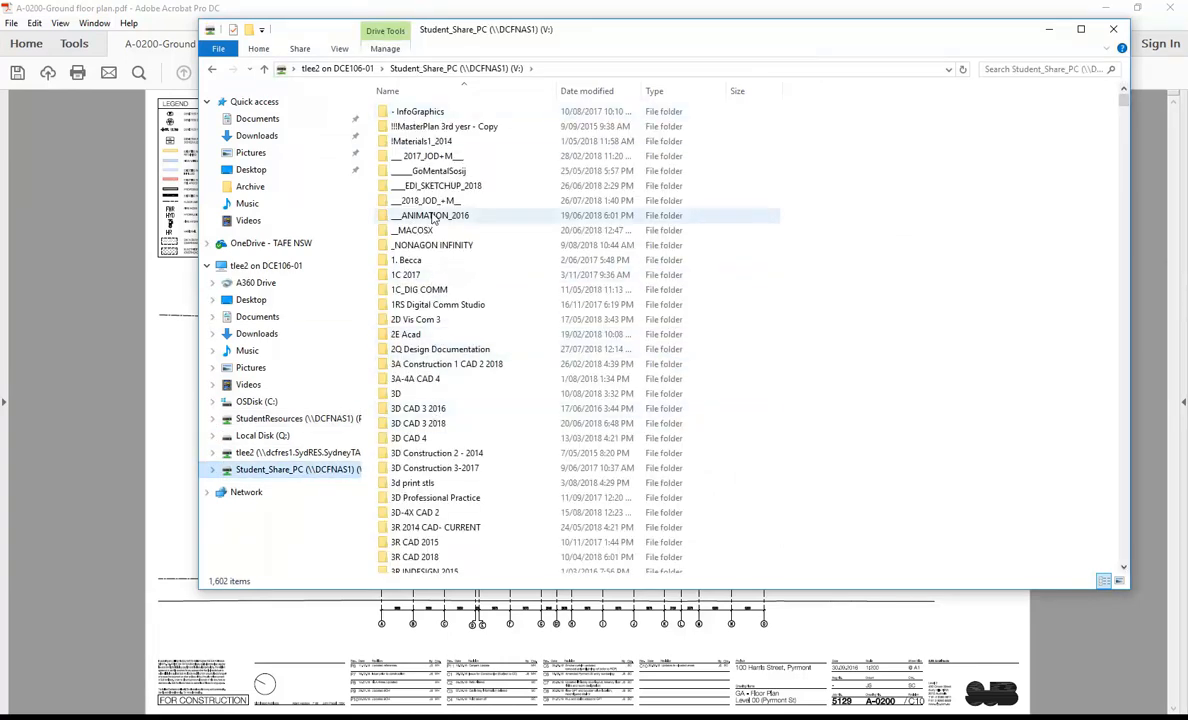
{"action": "left_click", "coordinate": [428, 484]}
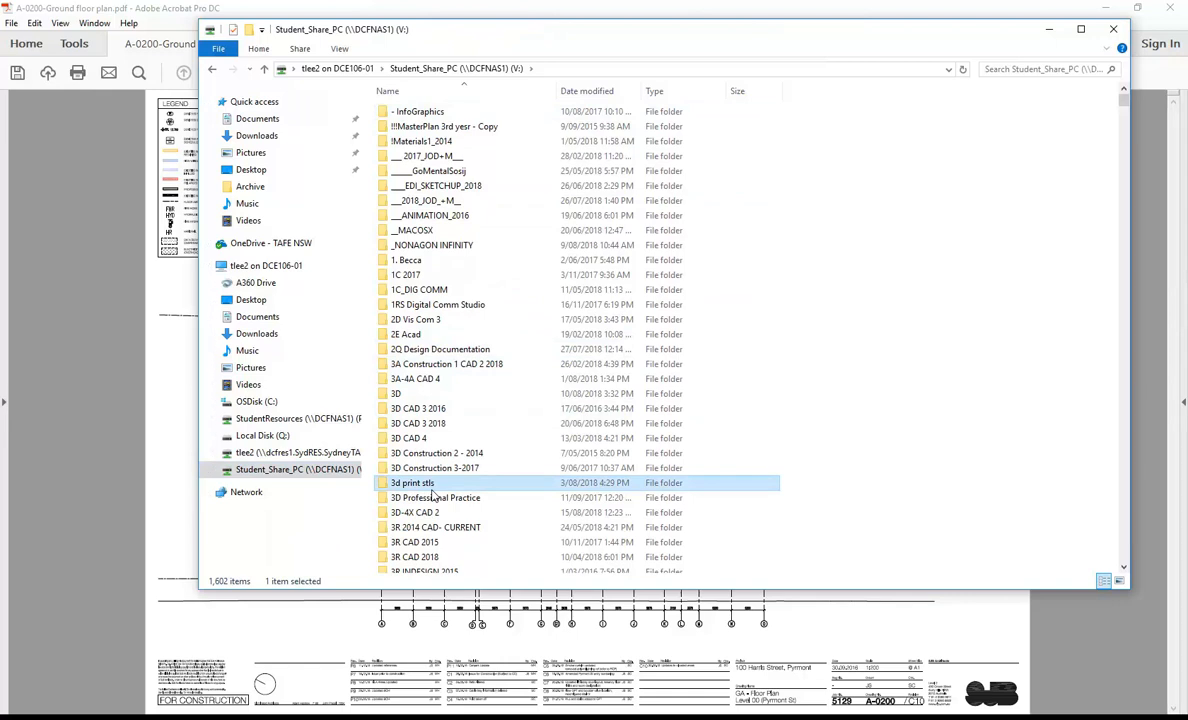
{"action": "key", "text": "2"}
{"action": "scroll", "coordinate": [433, 495], "scroll_direction": "down", "scroll_amount": 12}
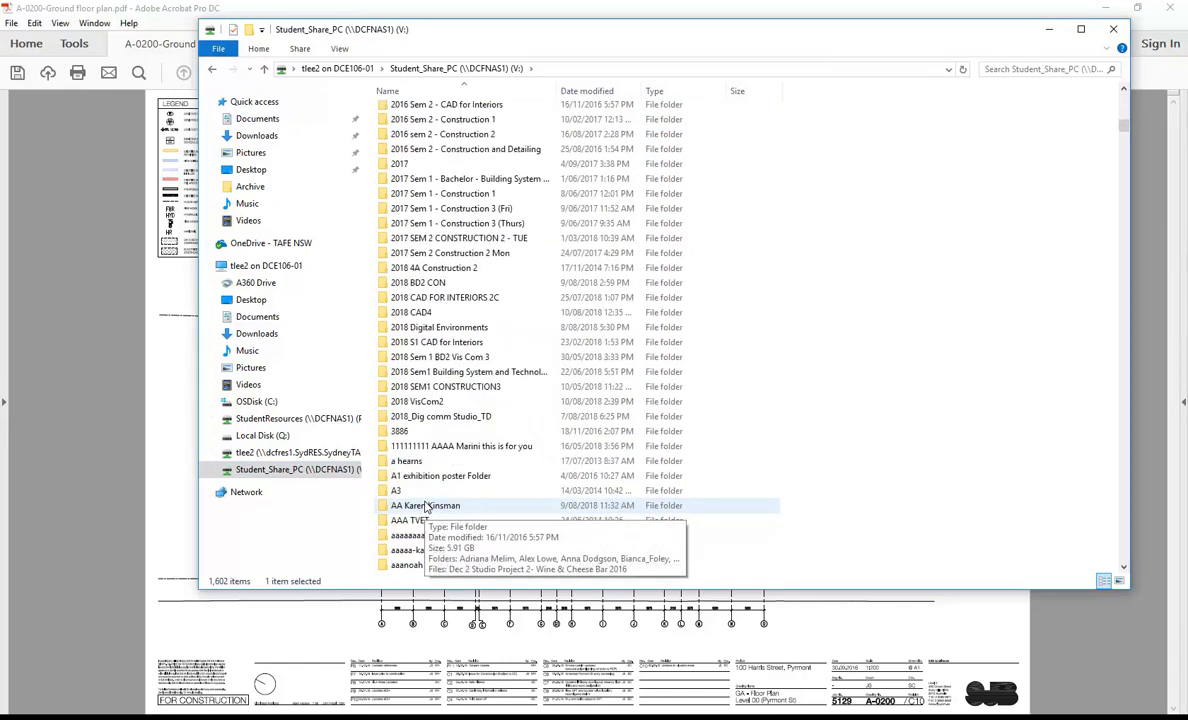
{"action": "double_click", "coordinate": [420, 327]}
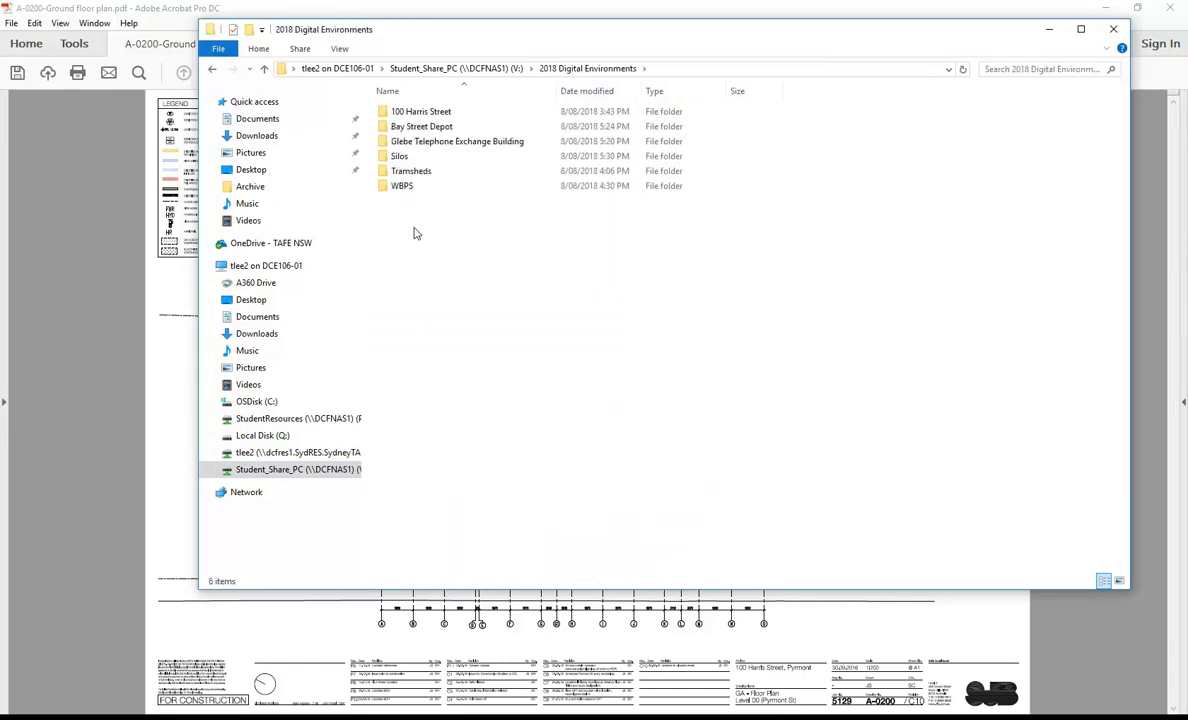
{"action": "left_click", "coordinate": [406, 125]}
{"action": "double_click", "coordinate": [404, 114]}
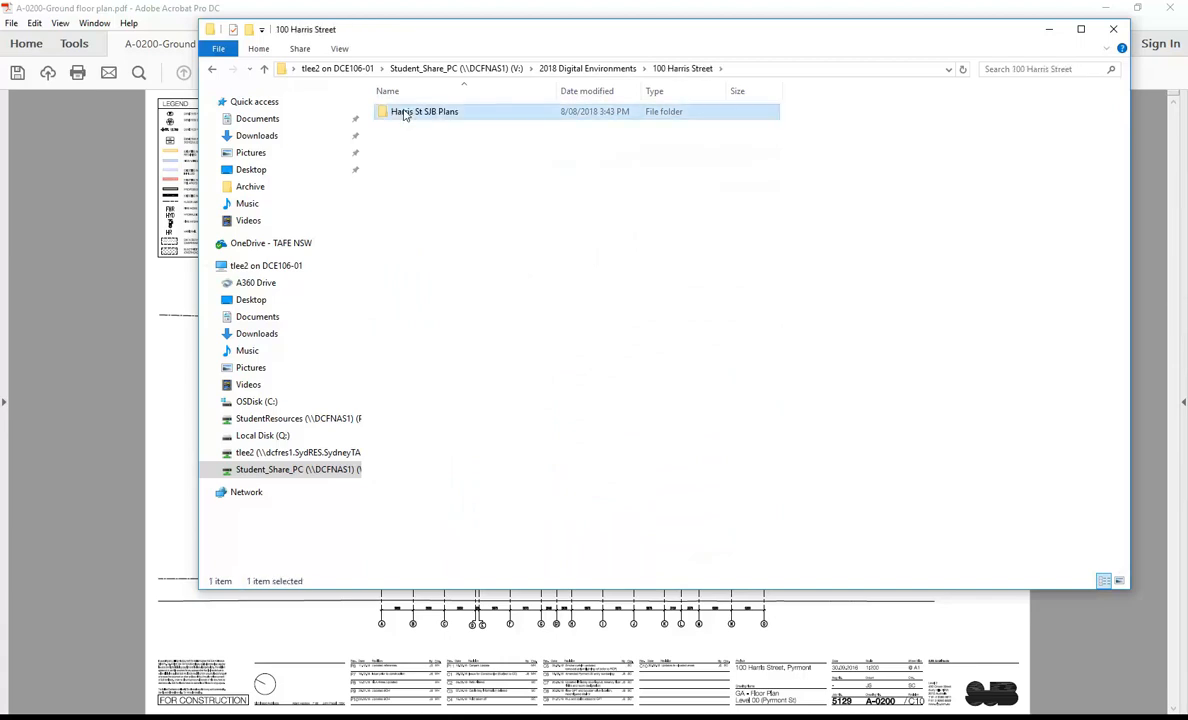
{"action": "double_click", "coordinate": [400, 112]}
Step: Open A-0203-Level 03 for editing in Adobe Acrobat, minimize File Explorer and collapse the format pane
{"action": "left_click", "coordinate": [418, 157]}
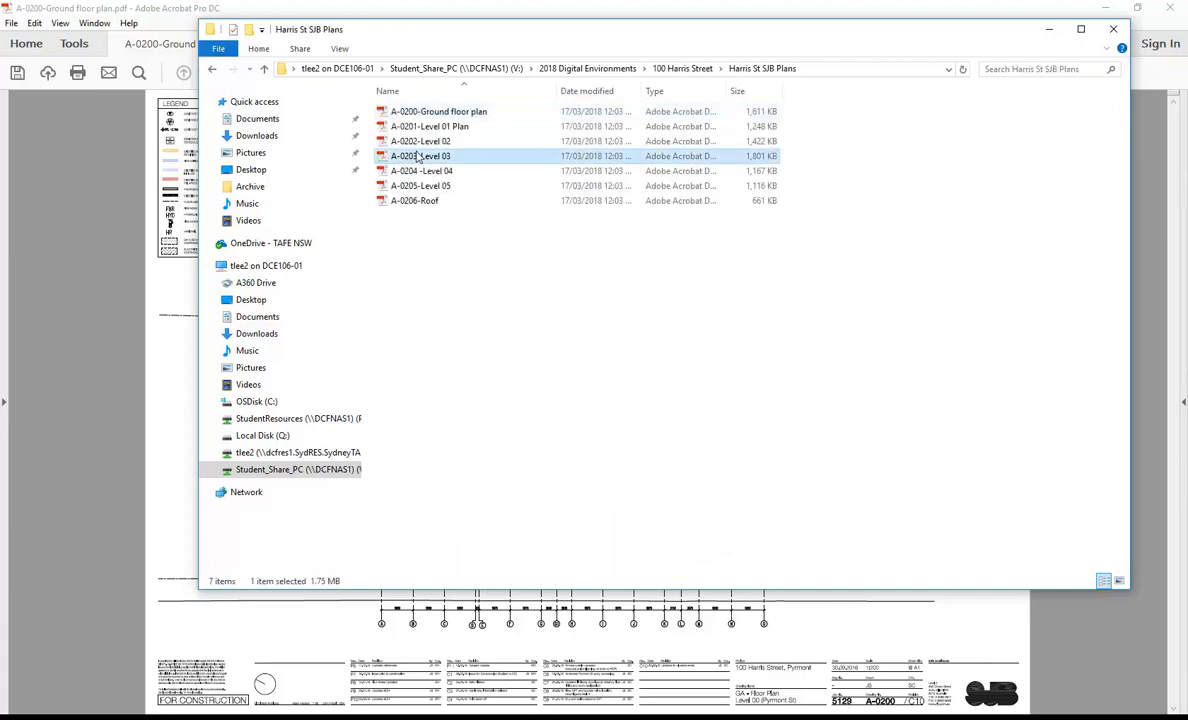
{"action": "right_click", "coordinate": [418, 157]}
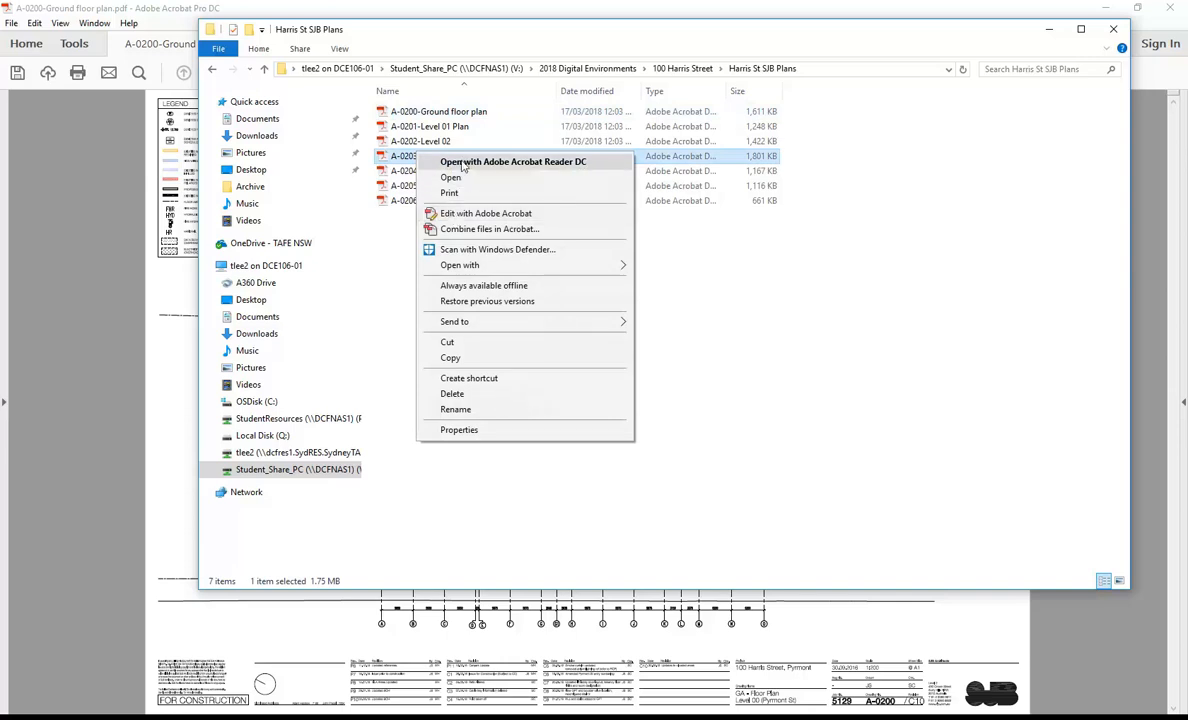
{"action": "left_click", "coordinate": [481, 214]}
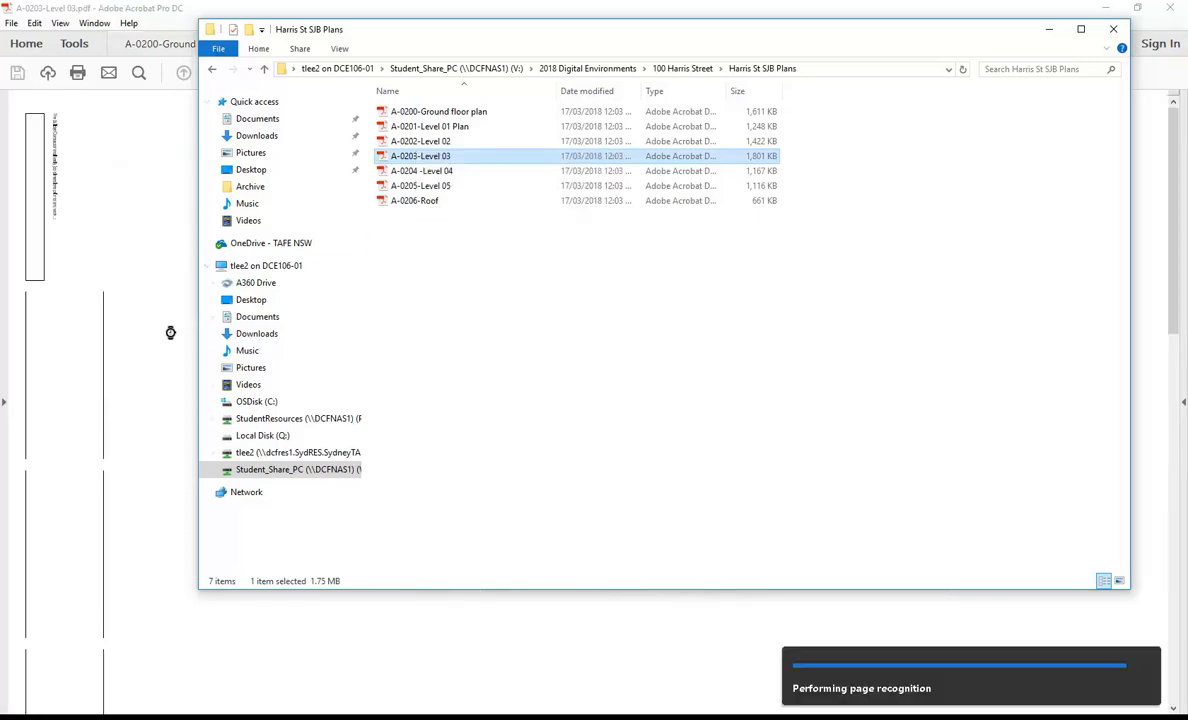
{"action": "left_click", "coordinate": [1048, 29]}
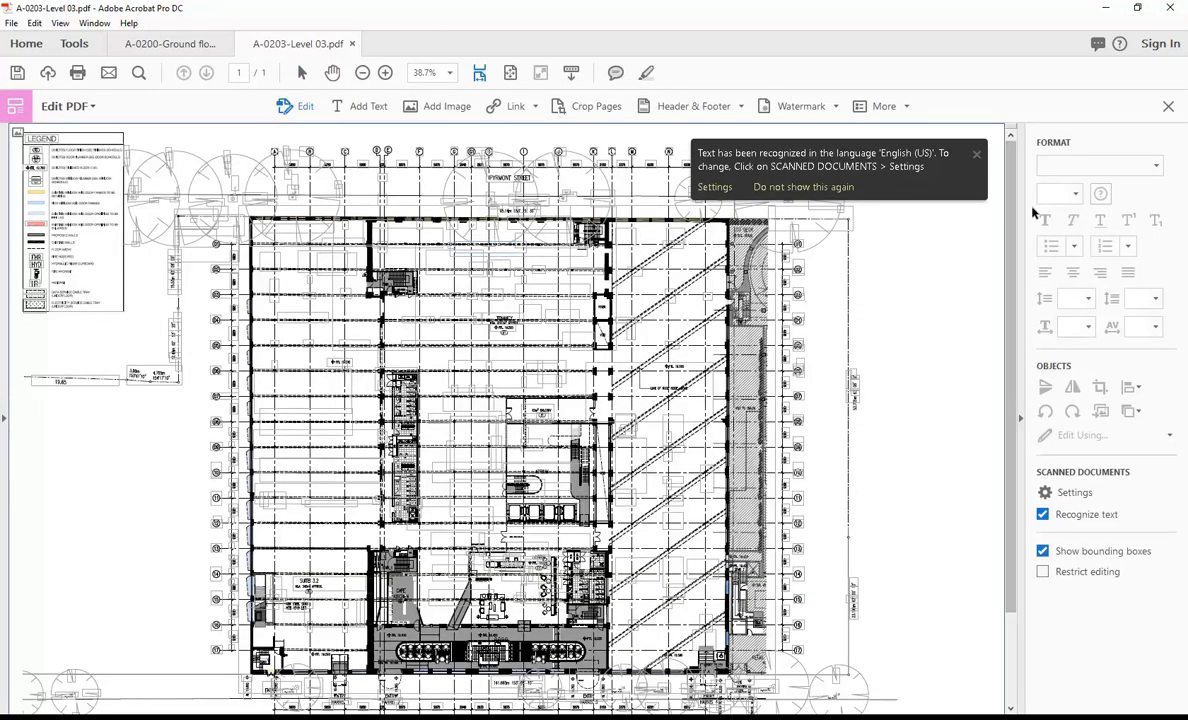
{"action": "left_click", "coordinate": [1022, 390]}
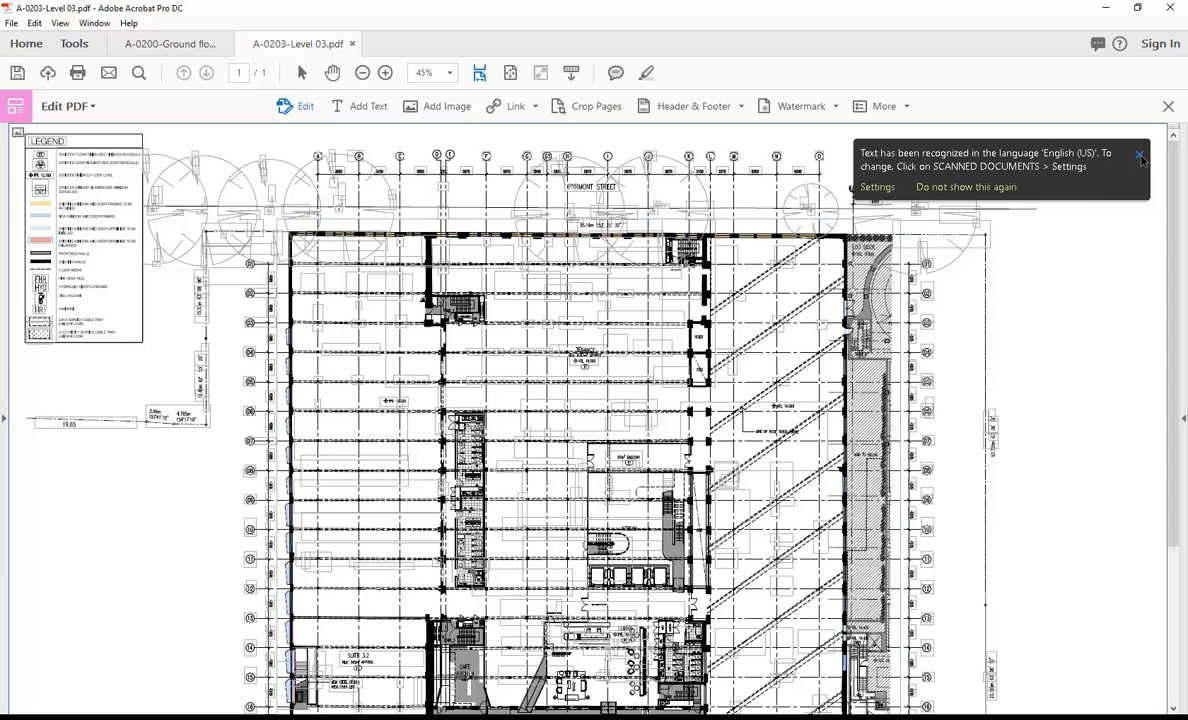
Step: Look over the Level 03 plan and start exporting it as a JPEG image
{"action": "scroll", "coordinate": [432, 443], "scroll_direction": "down", "scroll_amount": 1}
{"action": "scroll", "coordinate": [432, 443], "scroll_direction": "down", "scroll_amount": 5}
{"action": "scroll", "coordinate": [432, 443], "scroll_direction": "up", "scroll_amount": 4}
{"action": "scroll", "coordinate": [432, 443], "scroll_direction": "down", "scroll_amount": 1}
{"action": "scroll", "coordinate": [432, 443], "scroll_direction": "down", "scroll_amount": 4}
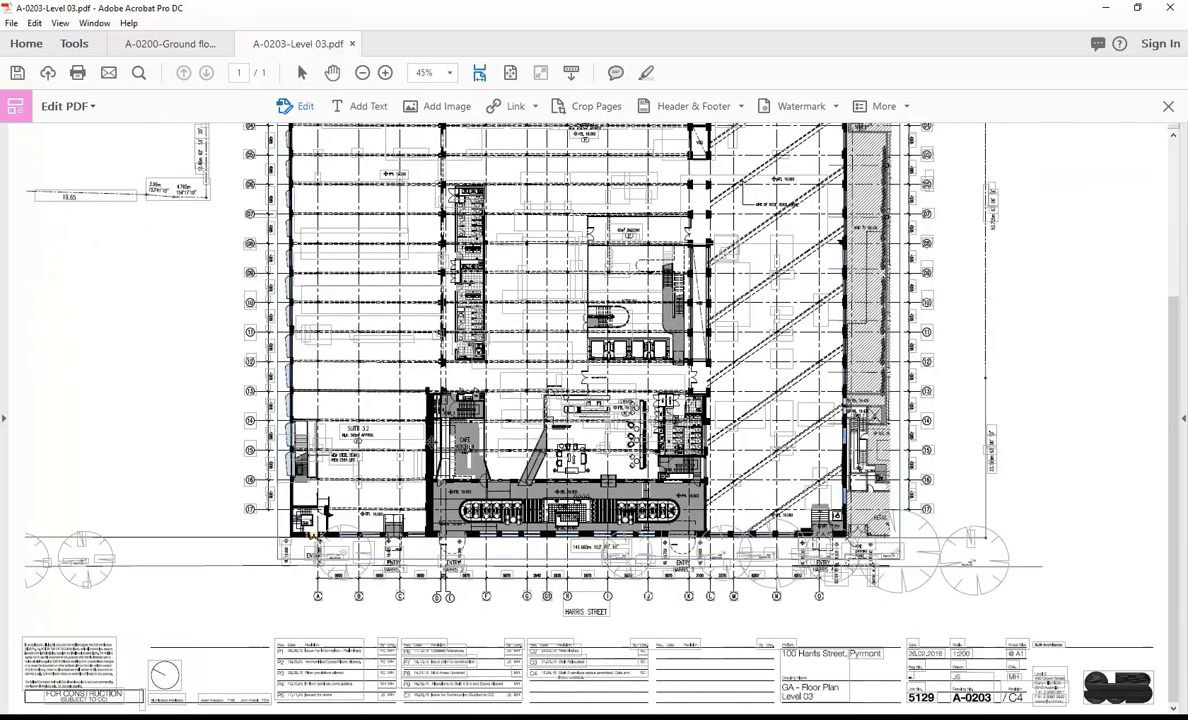
{"action": "scroll", "coordinate": [432, 443], "scroll_direction": "up", "scroll_amount": 7}
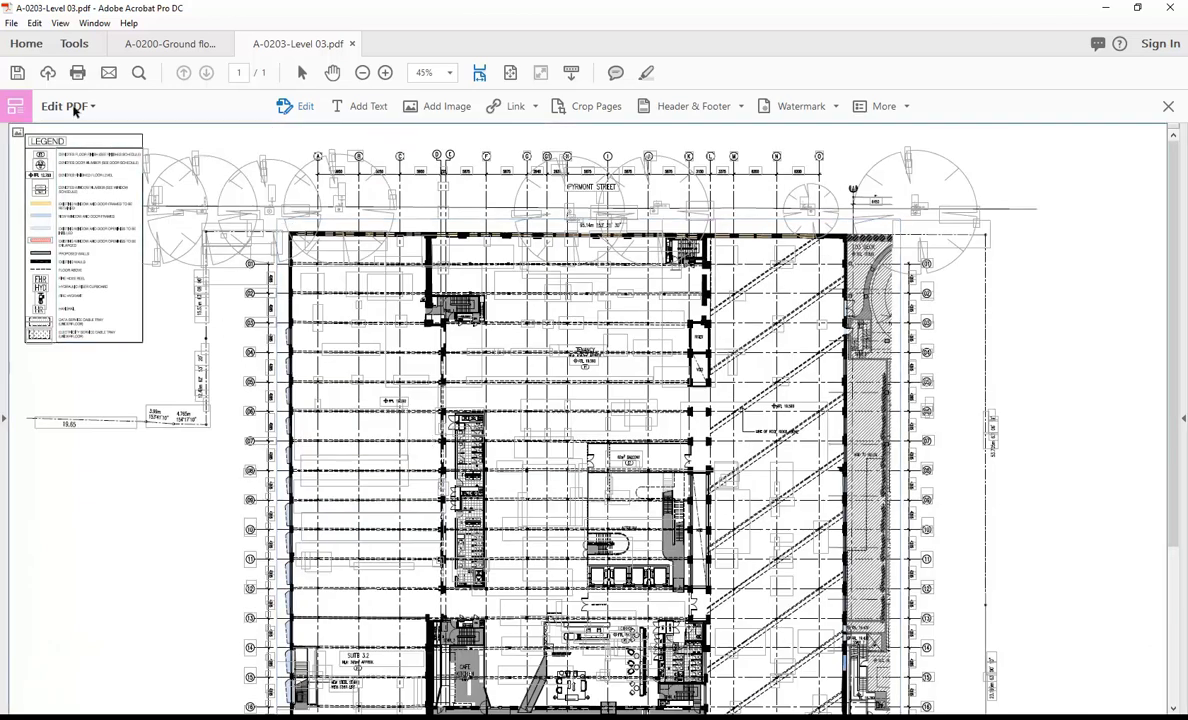
{"action": "left_click", "coordinate": [11, 23]}
{"action": "mouse_move", "coordinate": [40, 150]}
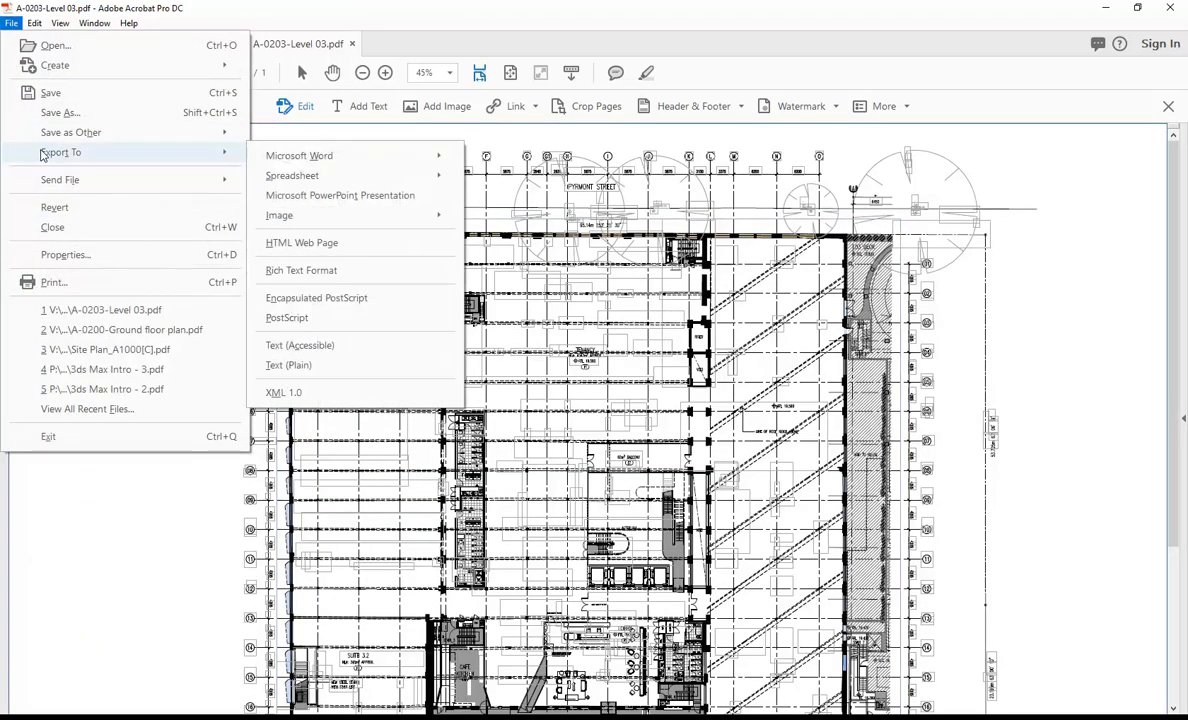
{"action": "mouse_move", "coordinate": [318, 216]}
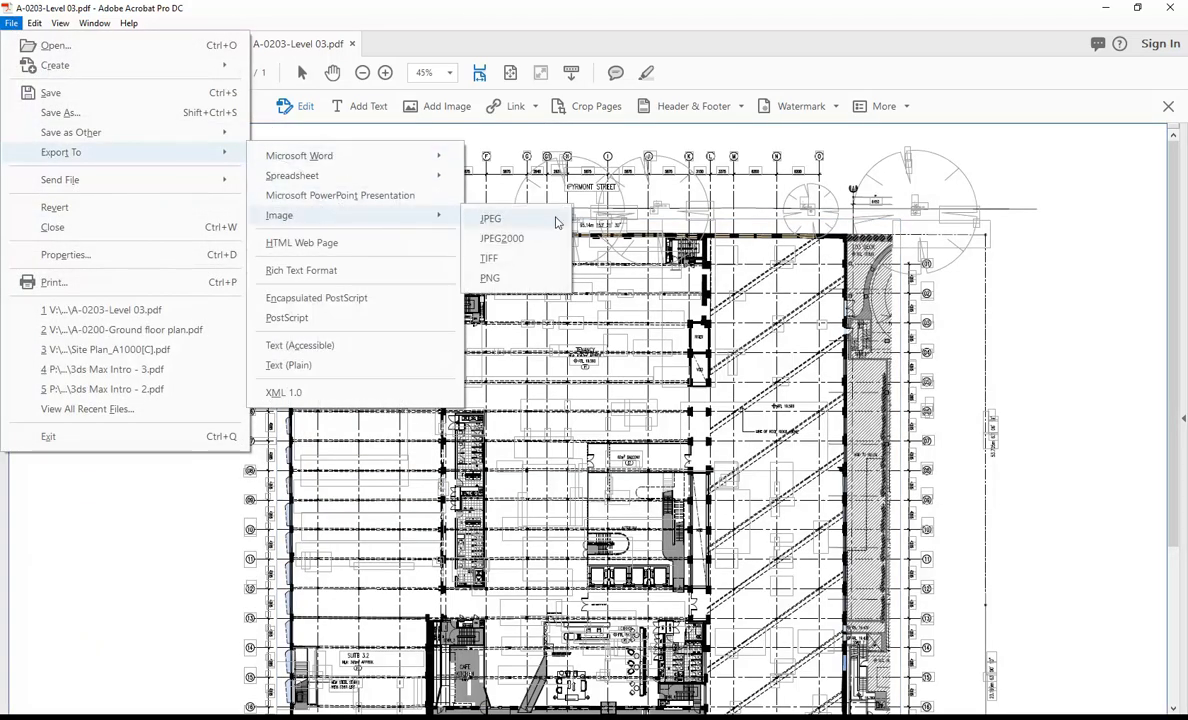
{"action": "left_click", "coordinate": [491, 219]}
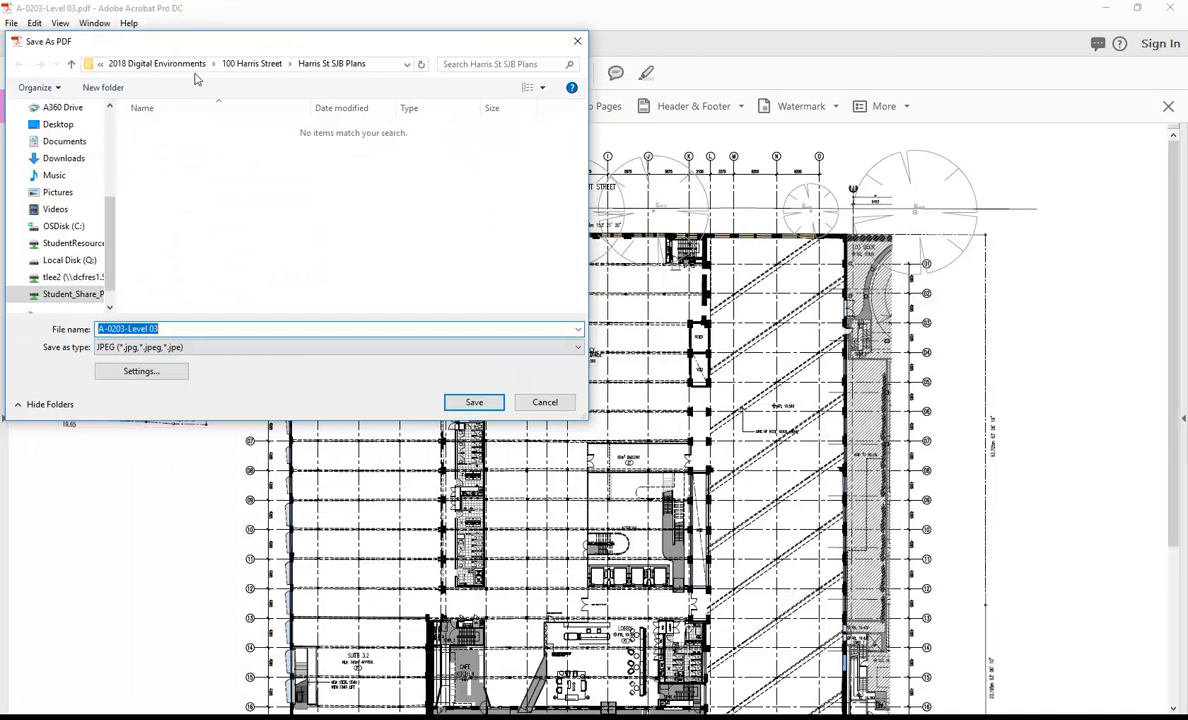
Step: Set the export destination to BD3 IDST304A ID Digital Environments within EDU_DC_InteriorDesign on the StudentResources drive
{"action": "left_click", "coordinate": [73, 243]}
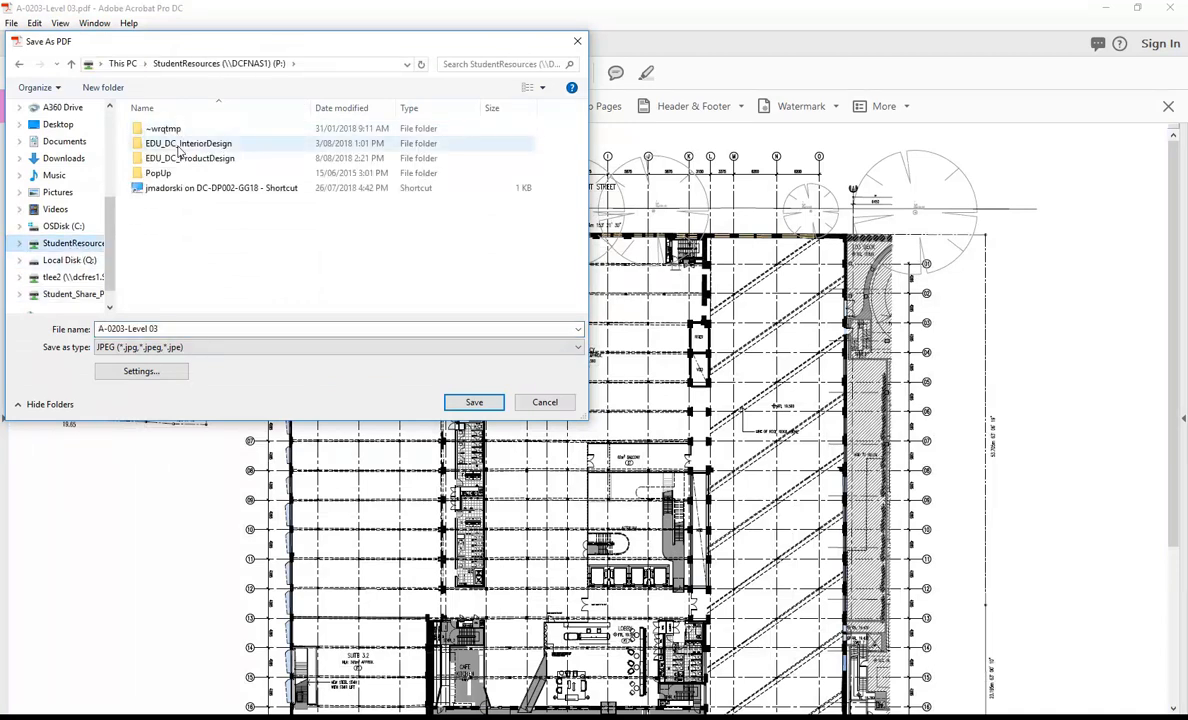
{"action": "double_click", "coordinate": [180, 145]}
{"action": "scroll", "coordinate": [187, 220], "scroll_direction": "down", "scroll_amount": 2}
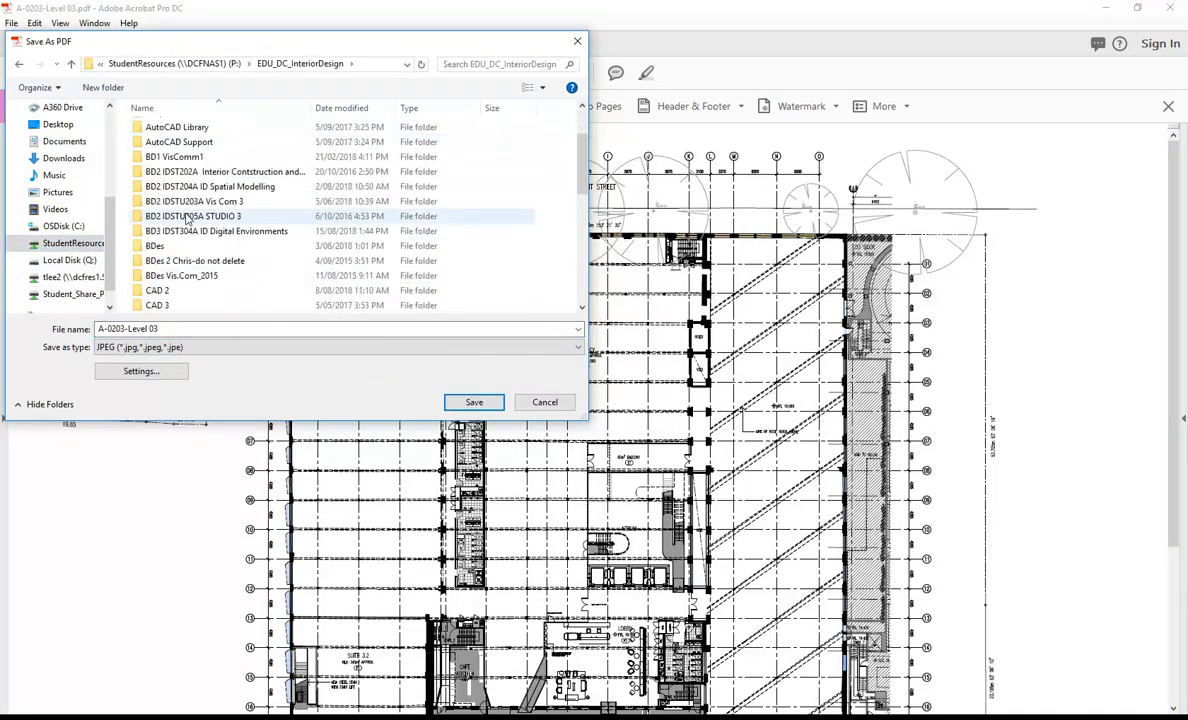
{"action": "scroll", "coordinate": [188, 225], "scroll_direction": "down", "scroll_amount": 3}
{"action": "scroll", "coordinate": [201, 205], "scroll_direction": "up", "scroll_amount": 2}
{"action": "scroll", "coordinate": [203, 202], "scroll_direction": "up", "scroll_amount": 1}
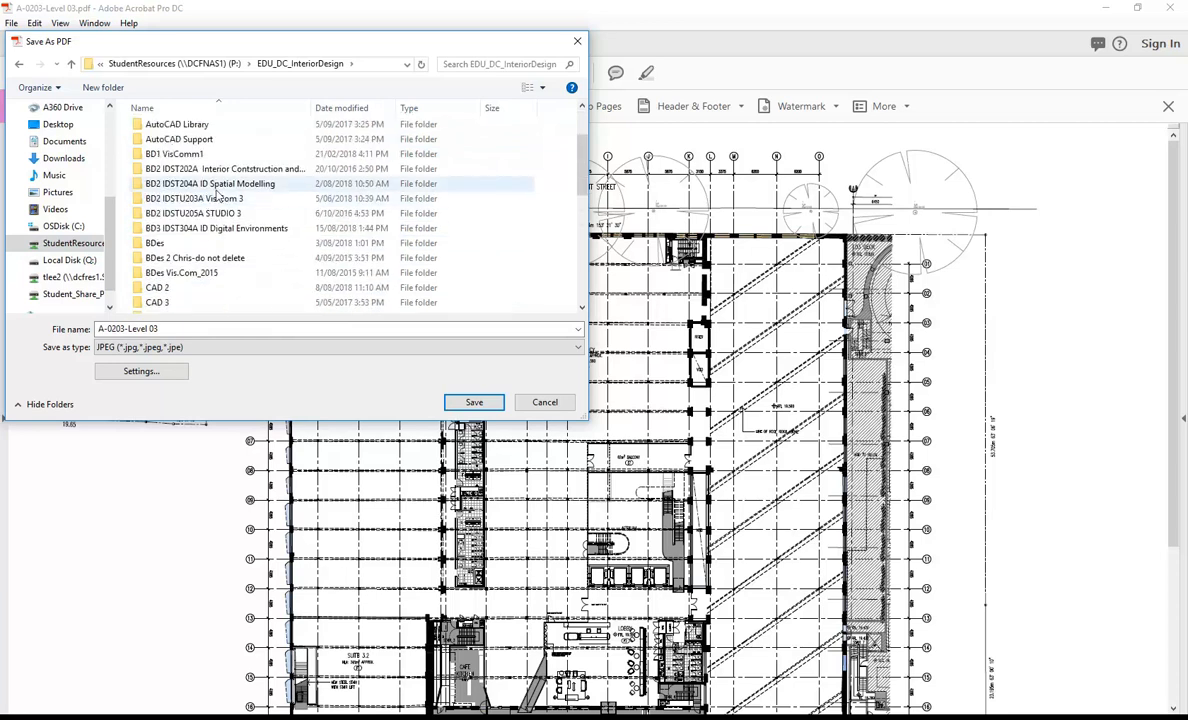
{"action": "double_click", "coordinate": [203, 229]}
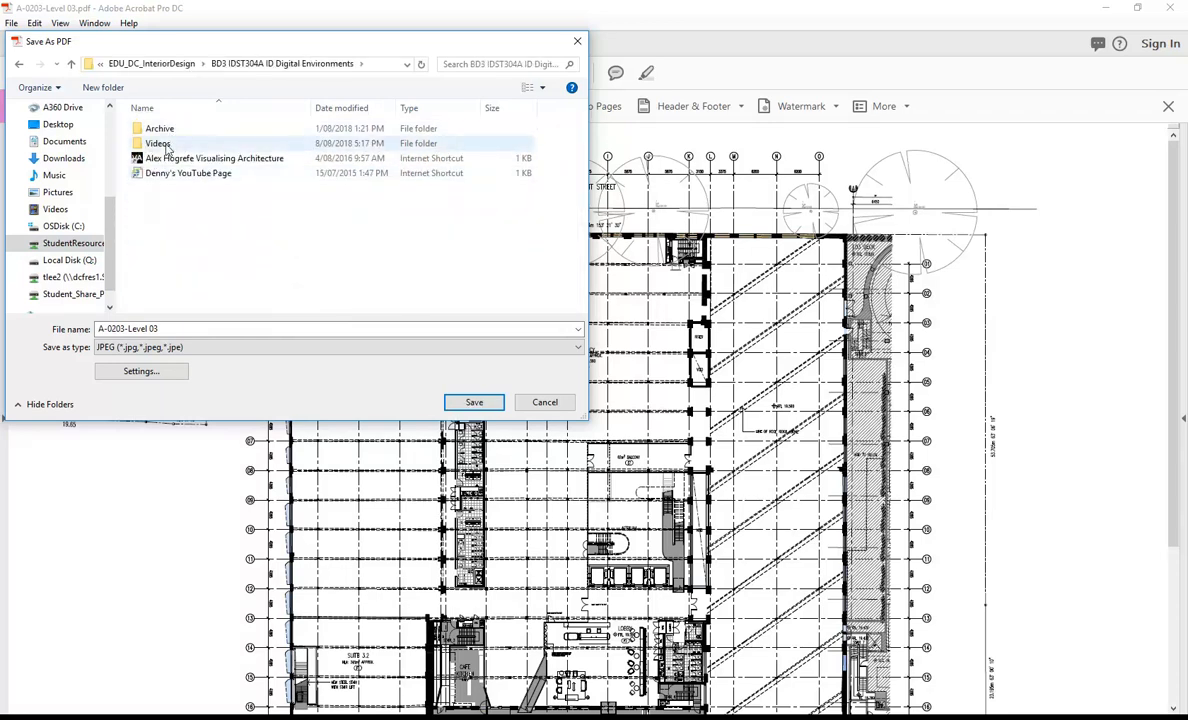
Step: Name the JPEG 100HarrisSt-A-0203-Level 03 and save it
{"action": "left_click", "coordinate": [222, 330]}
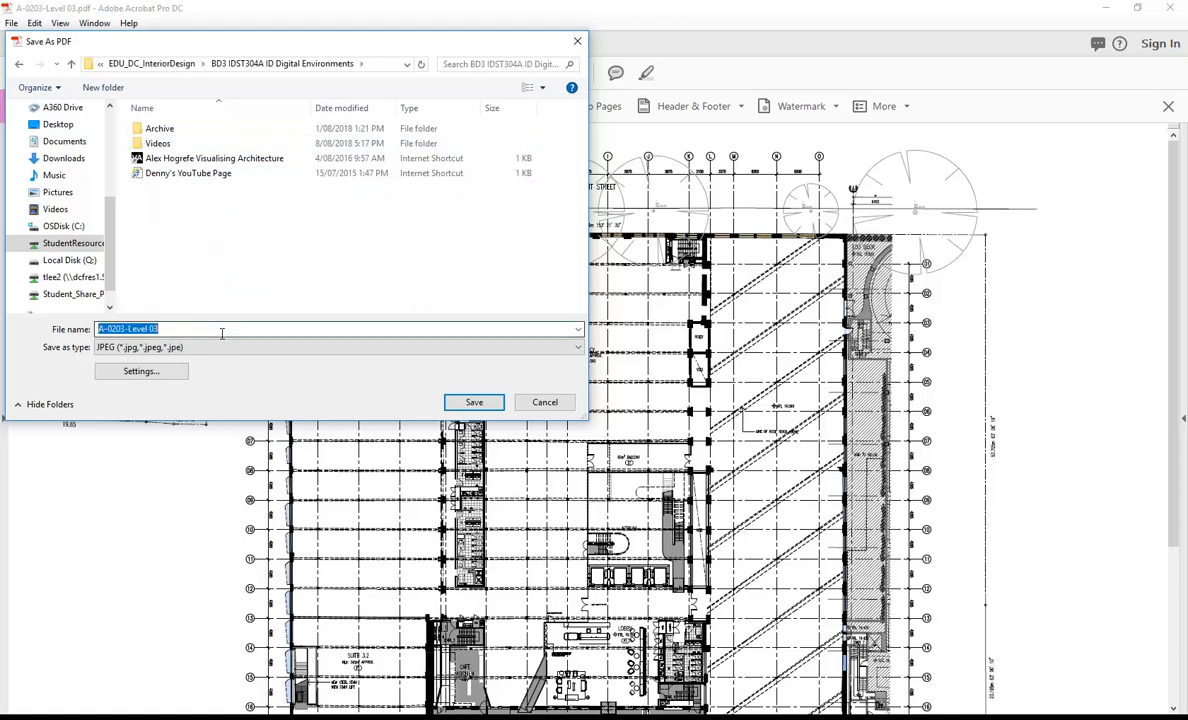
{"action": "left_click", "coordinate": [99, 328]}
{"action": "type", "text": "100Ha"}
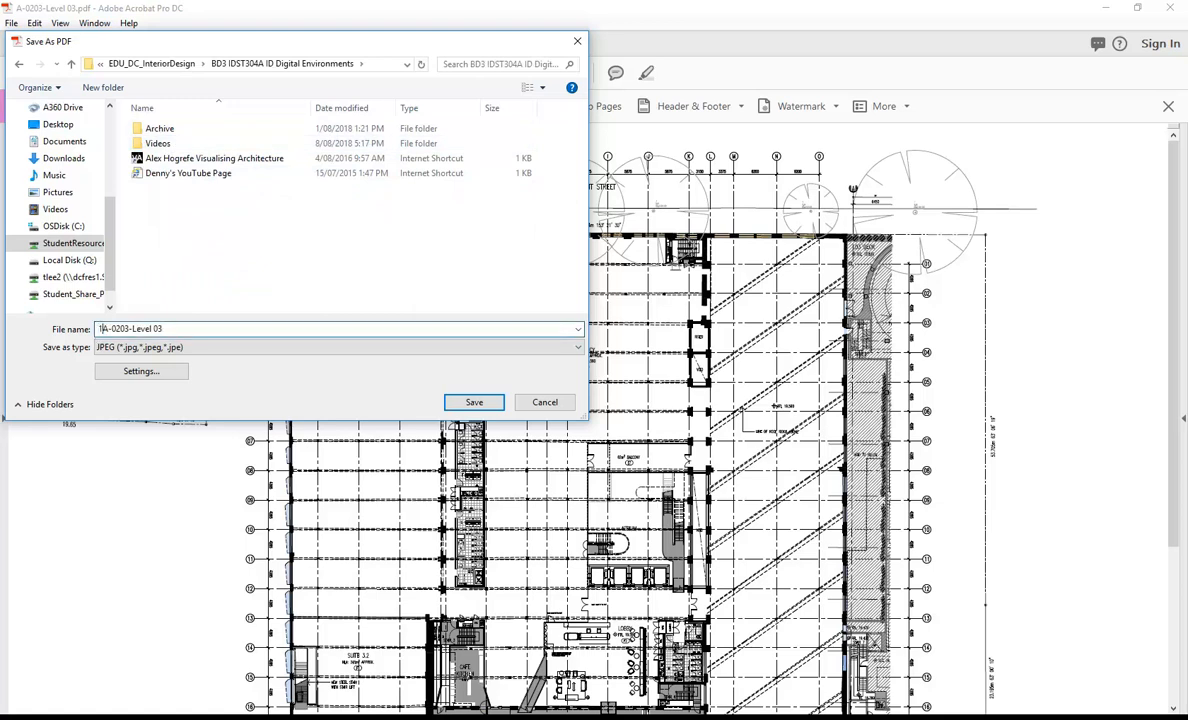
{"action": "type", "text": "rrisStr"}
{"action": "key", "text": "BackSpace"}
{"action": "type", "text": "-"}
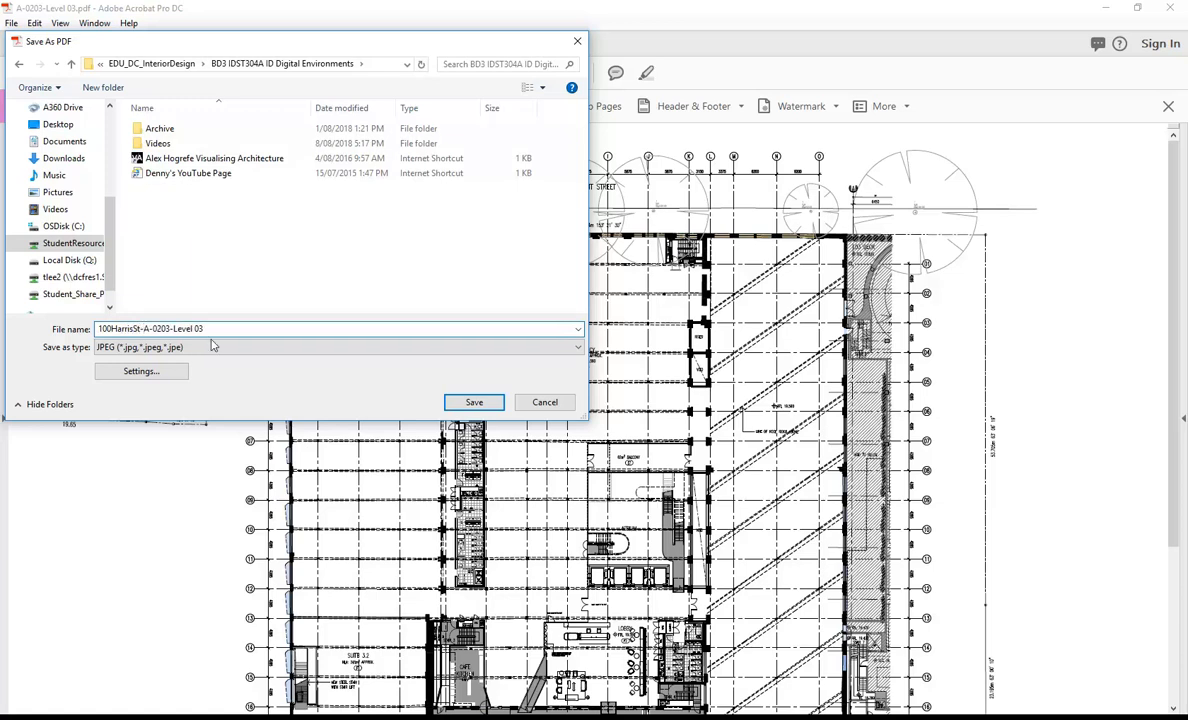
{"action": "left_click", "coordinate": [465, 402]}
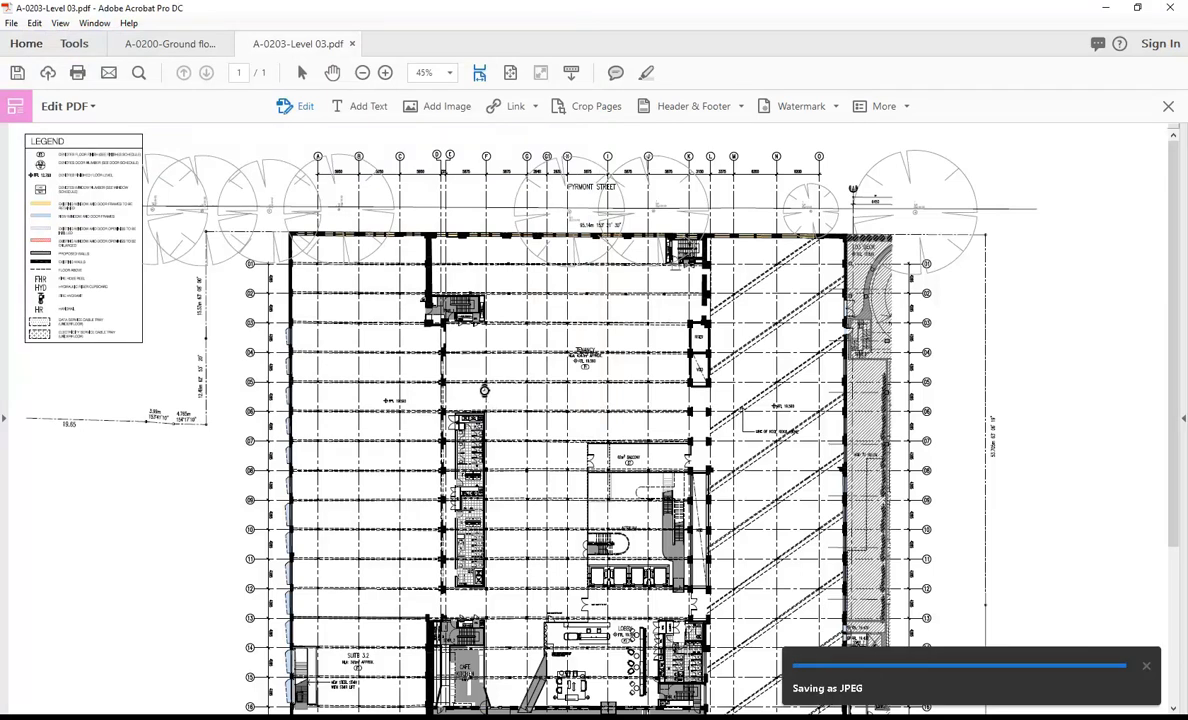
Step: Switch to Revit and view the Ground Floor and Level 1 floor plans
{"action": "key", "text": "alt+Tab"}
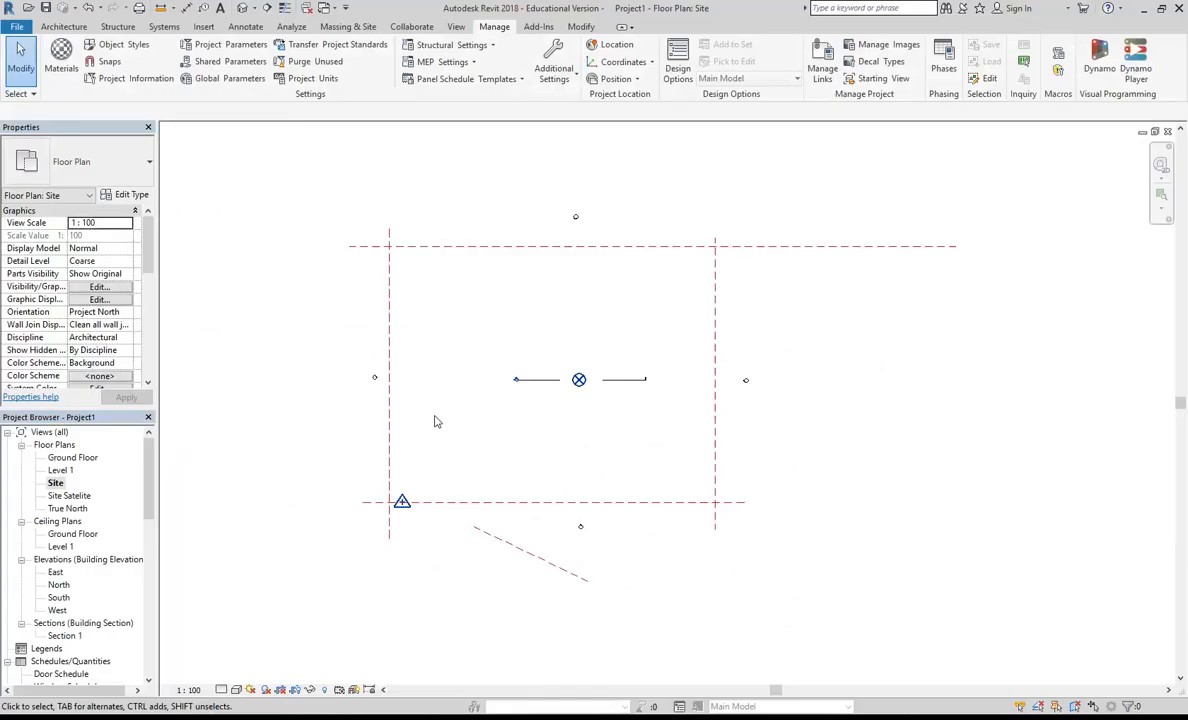
{"action": "double_click", "coordinate": [70, 458]}
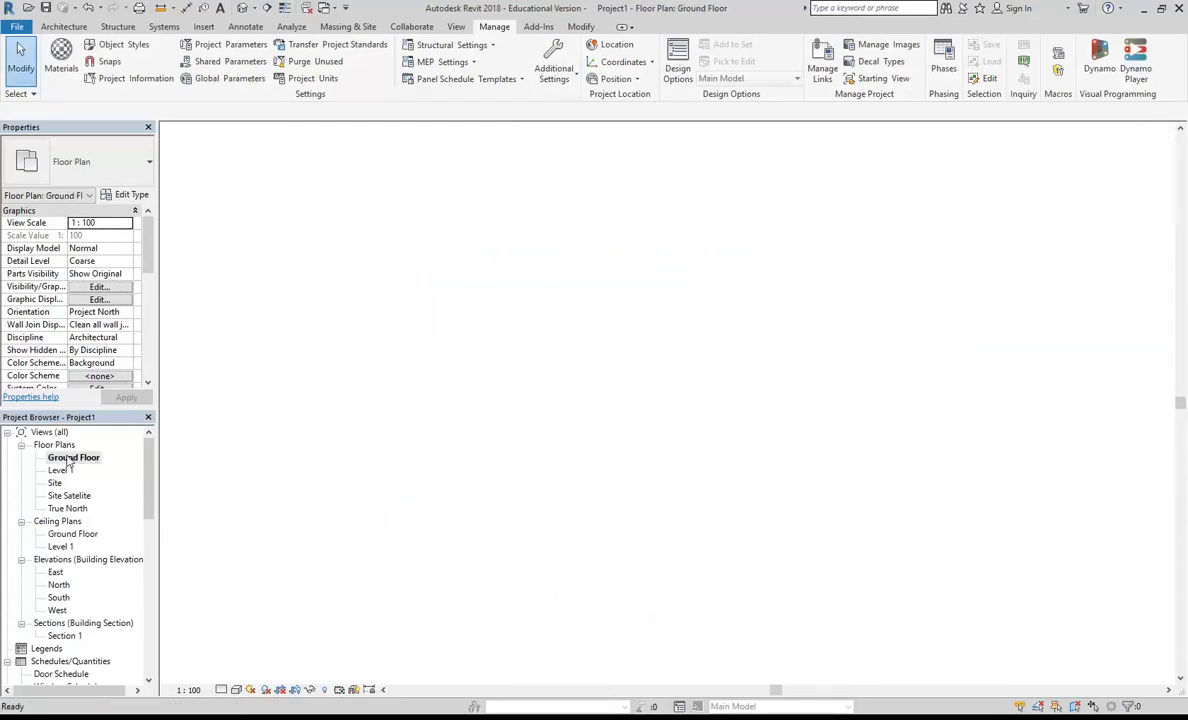
{"action": "double_click", "coordinate": [62, 471]}
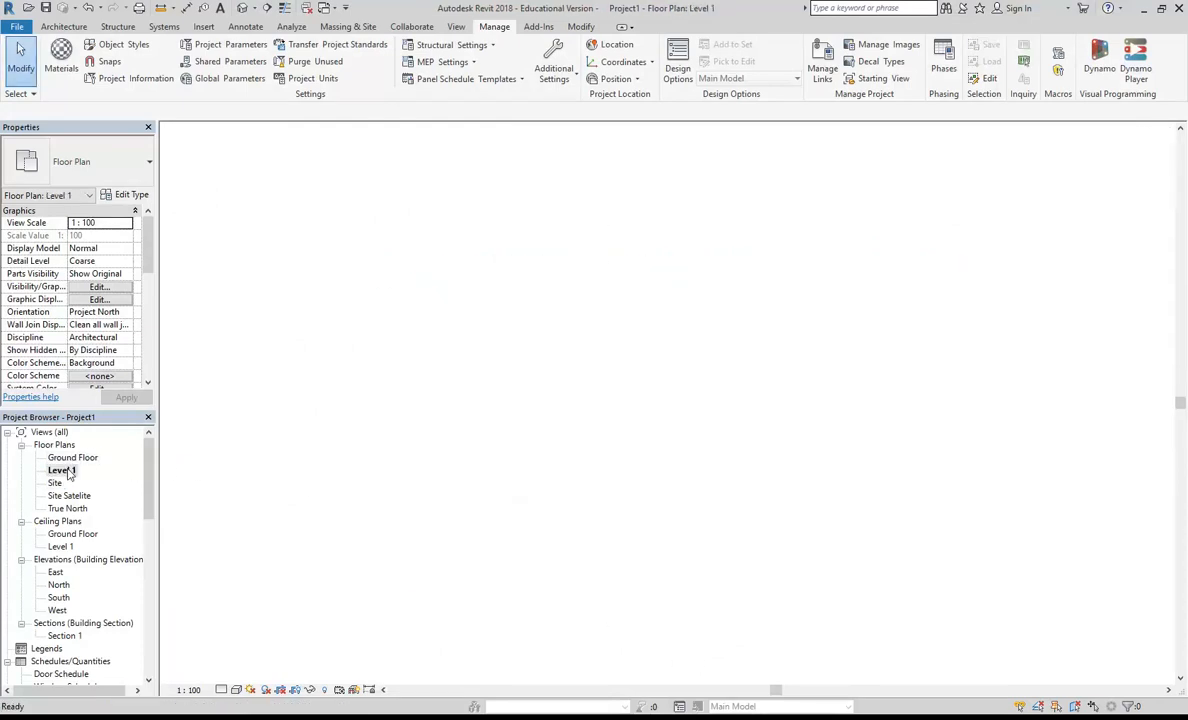
{"action": "mouse_move", "coordinate": [151, 478]}
{"action": "left_mouse_down"}
{"action": "mouse_move", "coordinate": [152, 502]}
{"action": "mouse_move", "coordinate": [155, 460]}
{"action": "left_mouse_up"}
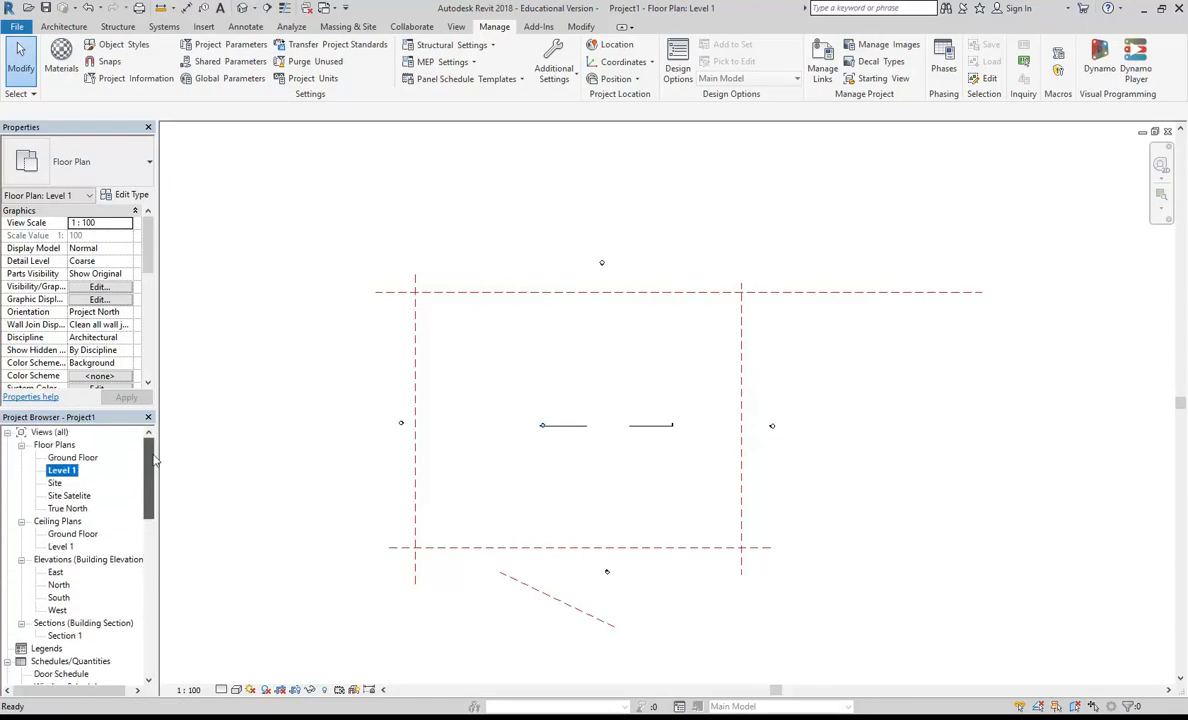
Step: In the South elevation, extend the right-hand ends of the Ground Floor and Level 1 lines past the right reference plane
{"action": "double_click", "coordinate": [58, 597]}
{"action": "middle_click_drag", "start_coordinate": [697, 342], "coordinate": [509, 384]}
{"action": "scroll", "coordinate": [533, 393], "scroll_direction": "down", "scroll_amount": 1}
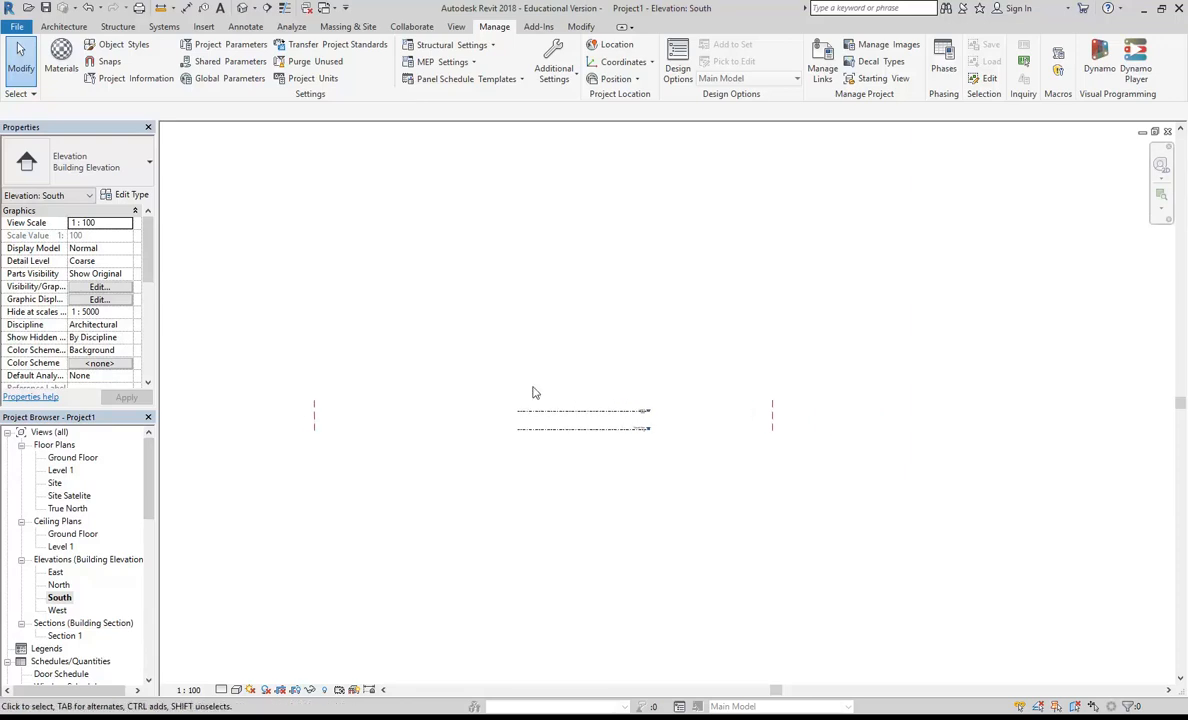
{"action": "left_click", "coordinate": [590, 428]}
{"action": "scroll", "coordinate": [746, 422], "scroll_direction": "up", "scroll_amount": 2}
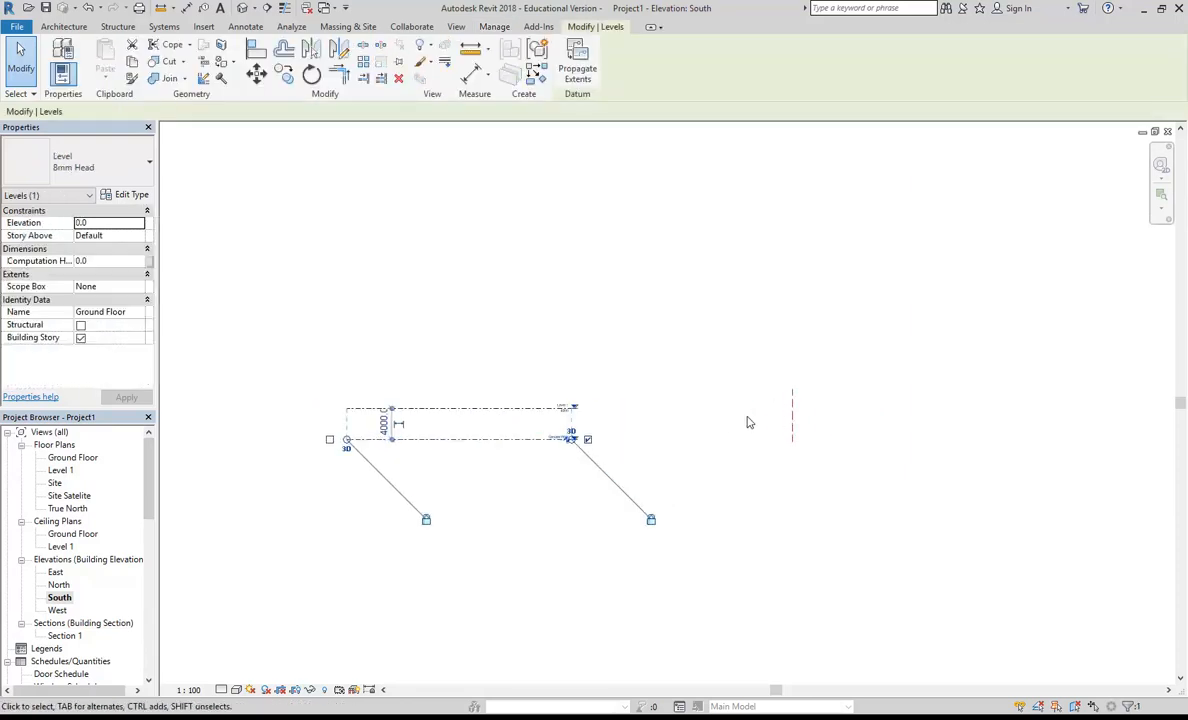
{"action": "middle_click_drag", "start_coordinate": [720, 424], "coordinate": [655, 432]}
{"action": "scroll", "coordinate": [655, 432], "scroll_direction": "up", "scroll_amount": 1}
{"action": "left_click_drag", "start_coordinate": [464, 446], "coordinate": [849, 413]}
{"action": "scroll", "coordinate": [765, 398], "scroll_direction": "down", "scroll_amount": 3}
Step: Extend the left-hand ends of the Ground Floor and Level 1 lines past the left reference plane
{"action": "middle_click_drag", "start_coordinate": [662, 386], "coordinate": [898, 384]}
{"action": "scroll", "coordinate": [472, 371], "scroll_direction": "up", "scroll_amount": 3}
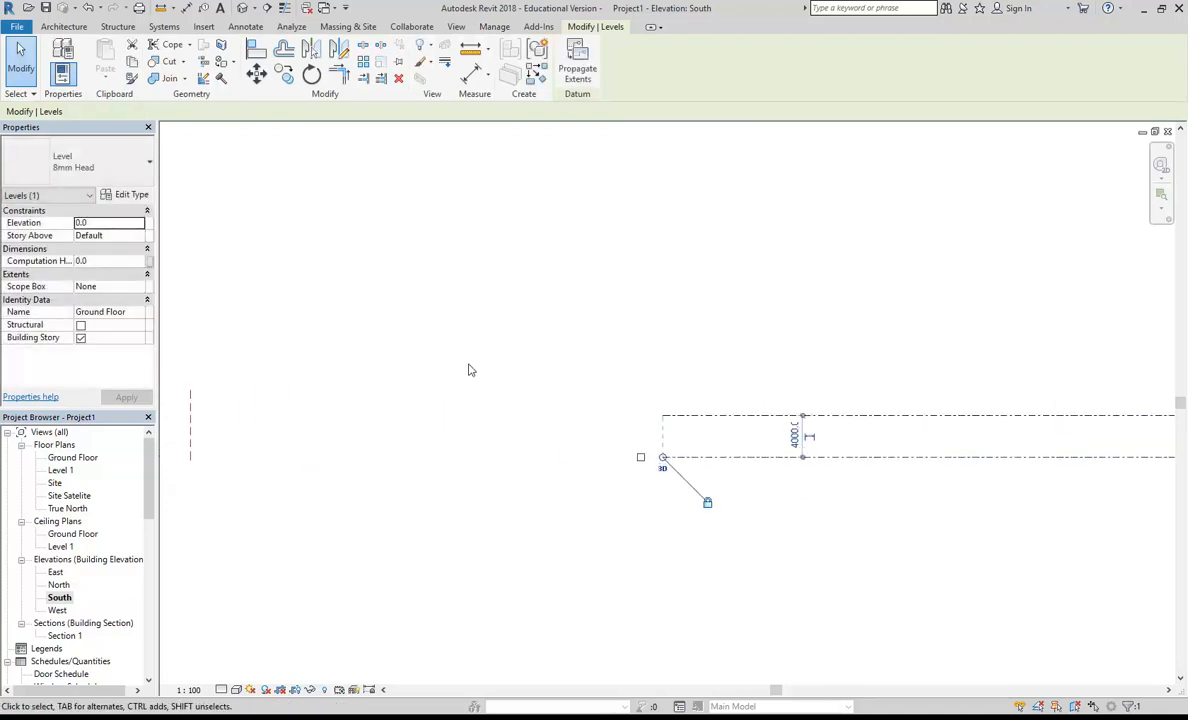
{"action": "left_click_drag", "start_coordinate": [713, 418], "coordinate": [191, 416]}
{"action": "middle_click_drag", "start_coordinate": [282, 361], "coordinate": [344, 373]}
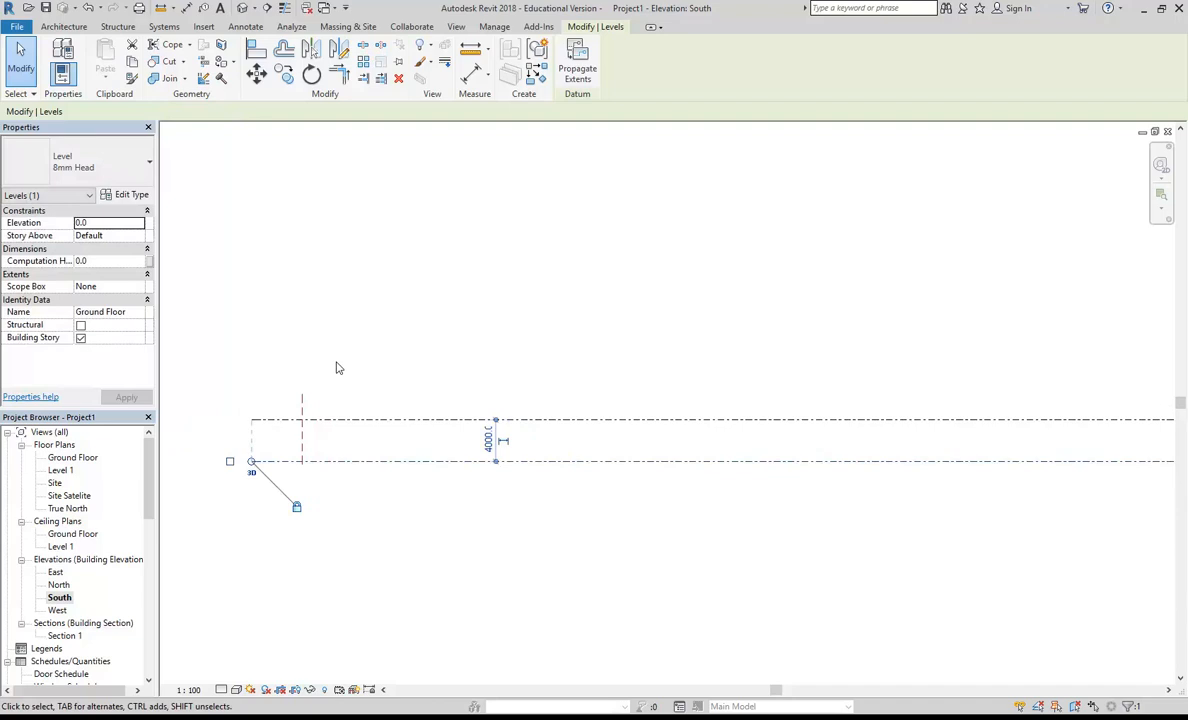
{"action": "scroll", "coordinate": [336, 368], "scroll_direction": "down", "scroll_amount": 4}
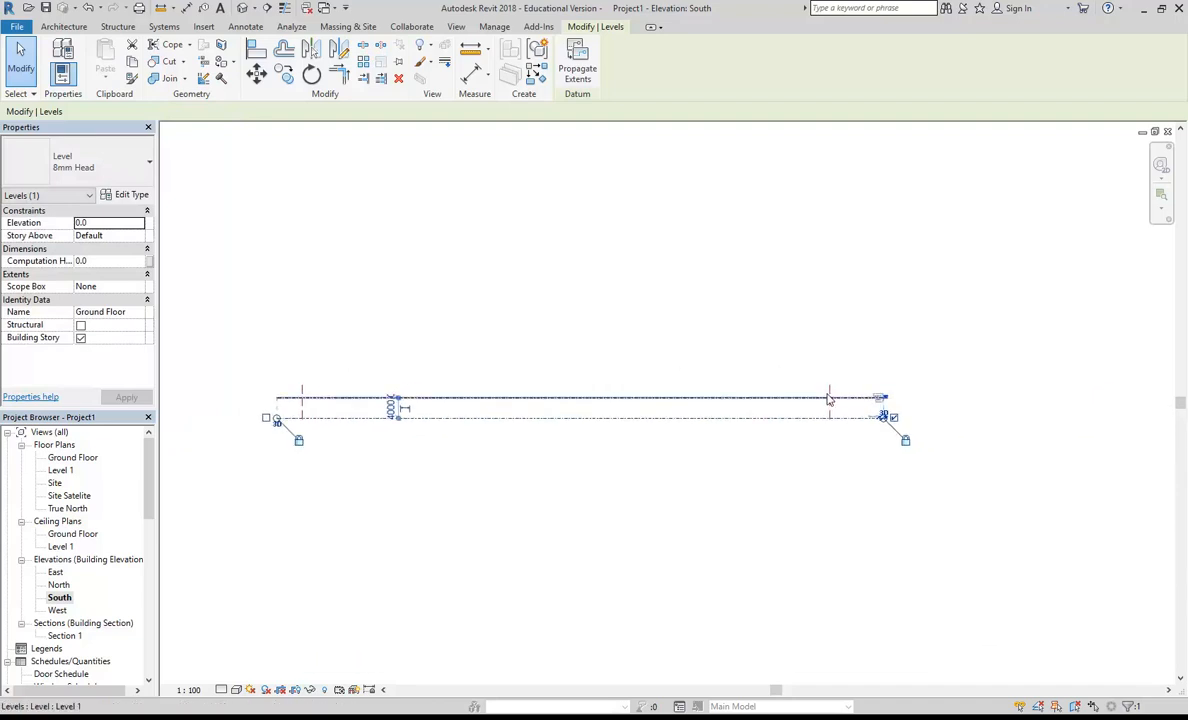
Step: Pull the left-hand ends of the Ground Floor and Level 1 lines farther out past the left reference plane
{"action": "middle_click_drag", "start_coordinate": [306, 363], "coordinate": [400, 371]}
{"action": "scroll", "coordinate": [377, 370], "scroll_direction": "up", "scroll_amount": 3}
{"action": "left_click_drag", "start_coordinate": [371, 484], "coordinate": [334, 483]}
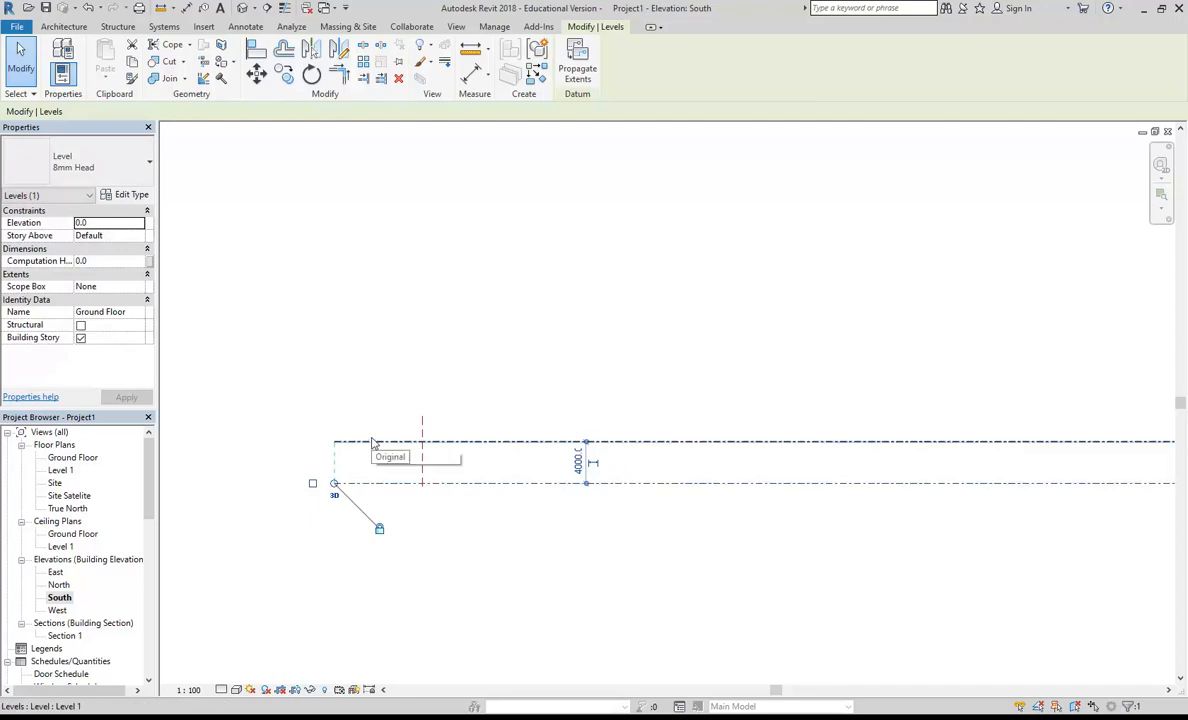
{"action": "scroll", "coordinate": [390, 353], "scroll_direction": "down", "scroll_amount": 3}
{"action": "scroll", "coordinate": [445, 324], "scroll_direction": "down", "scroll_amount": 2}
{"action": "left_click", "coordinate": [446, 324]}
{"action": "middle_click_drag", "start_coordinate": [445, 319], "coordinate": [445, 344]}
Step: Switch to Adobe Acrobat, close the Edit PDF tools and bring up the A-0200-Ground floor plan document
{"action": "key", "text": "alt+Tab"}
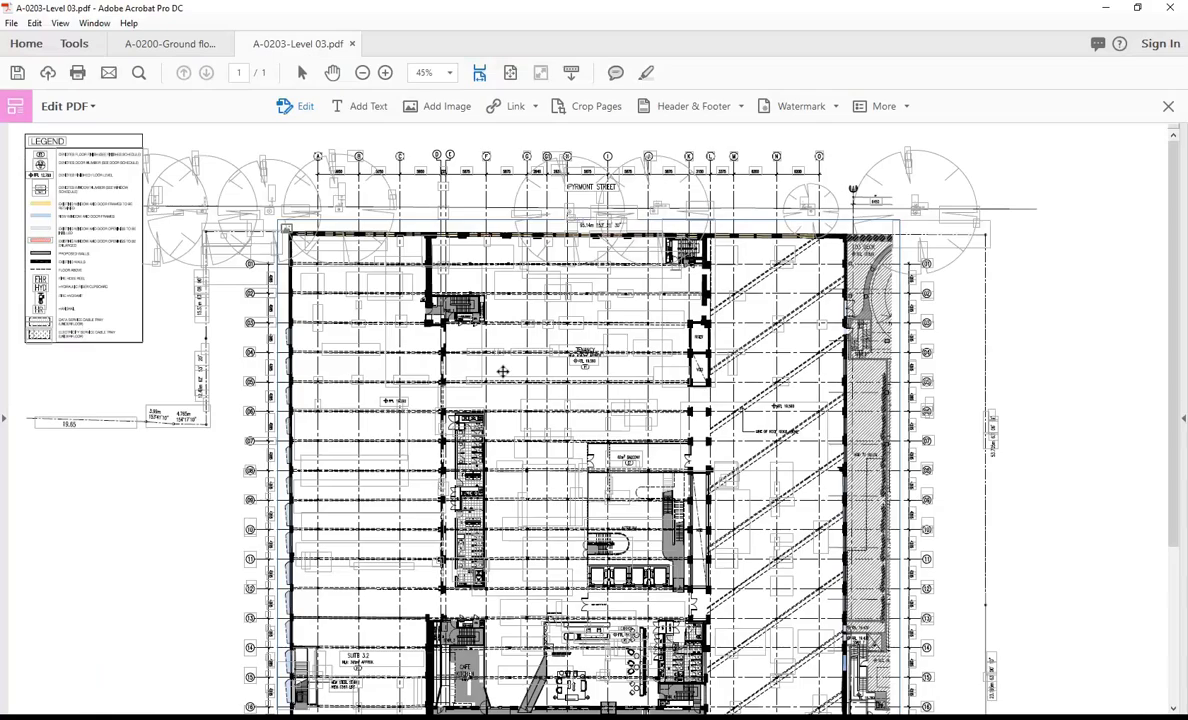
{"action": "left_click", "coordinate": [1168, 106]}
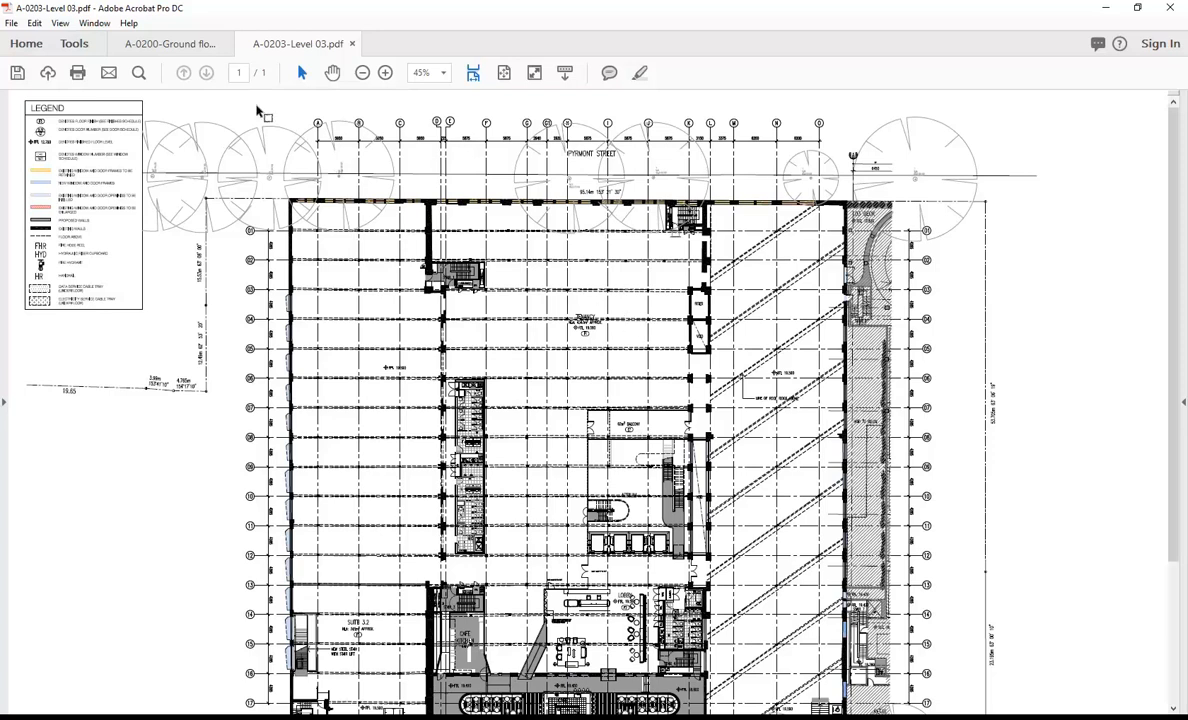
{"action": "left_click", "coordinate": [160, 43]}
Step: Examine the finished floor level (FFL) annotations around Tenancy A/B on the ground floor plan
{"action": "scroll", "coordinate": [576, 256], "scroll_direction": "up", "scroll_amount": 6, "text": "ctrl"}
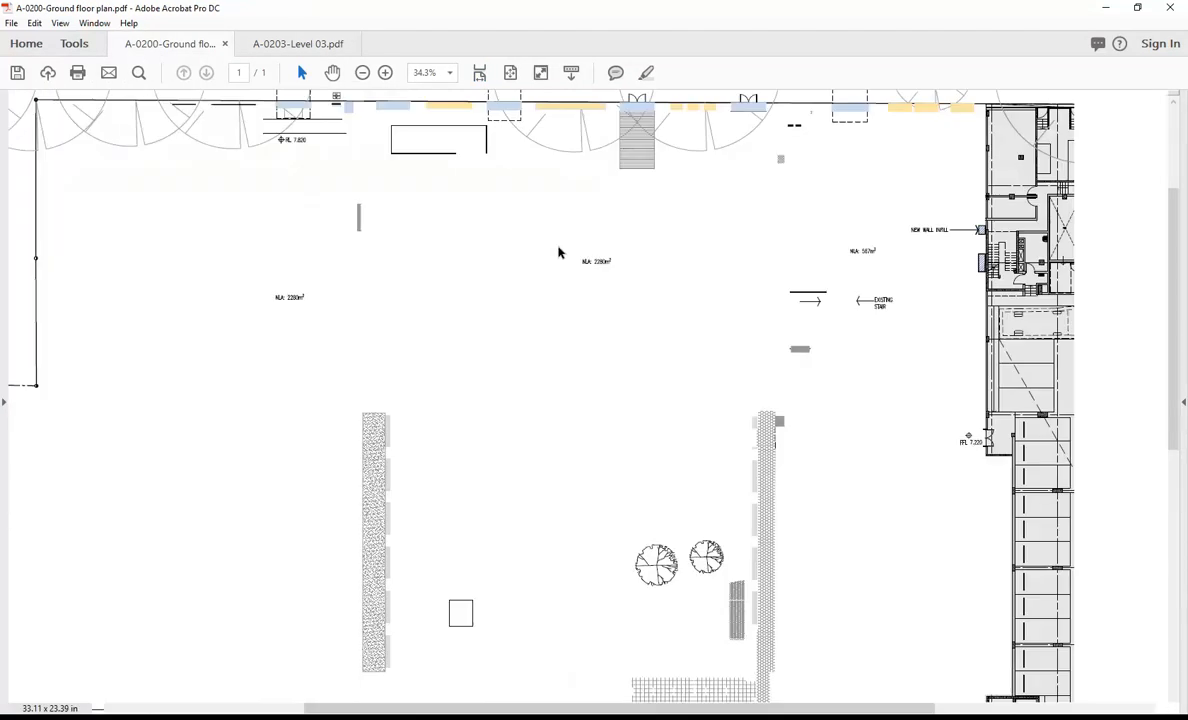
{"action": "scroll", "coordinate": [576, 256], "scroll_direction": "down", "scroll_amount": 4, "text": "ctrl"}
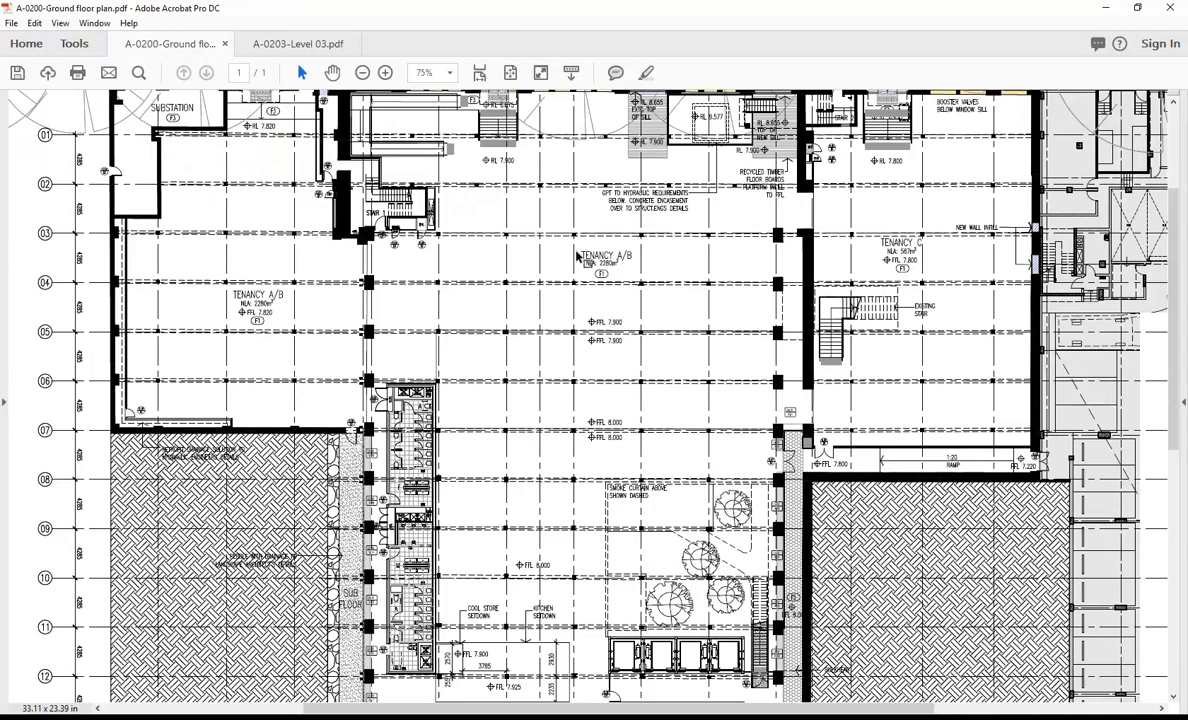
{"action": "scroll", "coordinate": [597, 250], "scroll_direction": "up", "scroll_amount": 4, "text": "ctrl"}
{"action": "scroll", "coordinate": [607, 455], "scroll_direction": "up", "scroll_amount": 3, "text": "ctrl"}
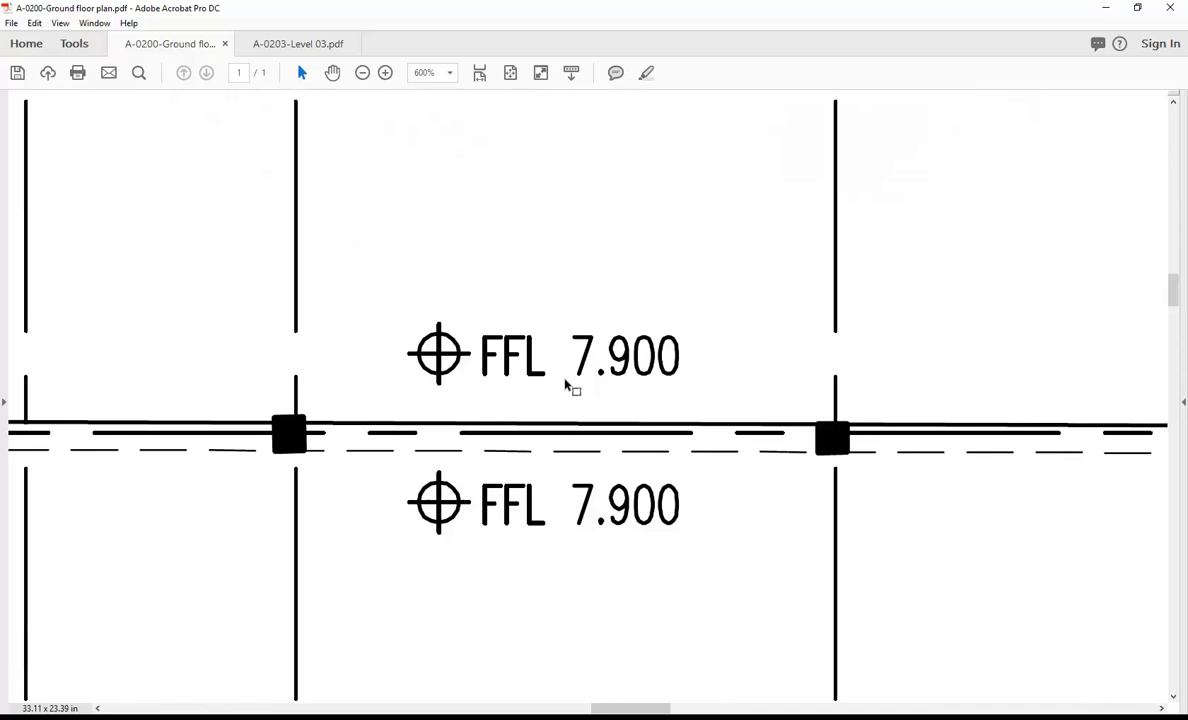
{"action": "scroll", "coordinate": [565, 384], "scroll_direction": "down", "scroll_amount": 2, "text": "ctrl"}
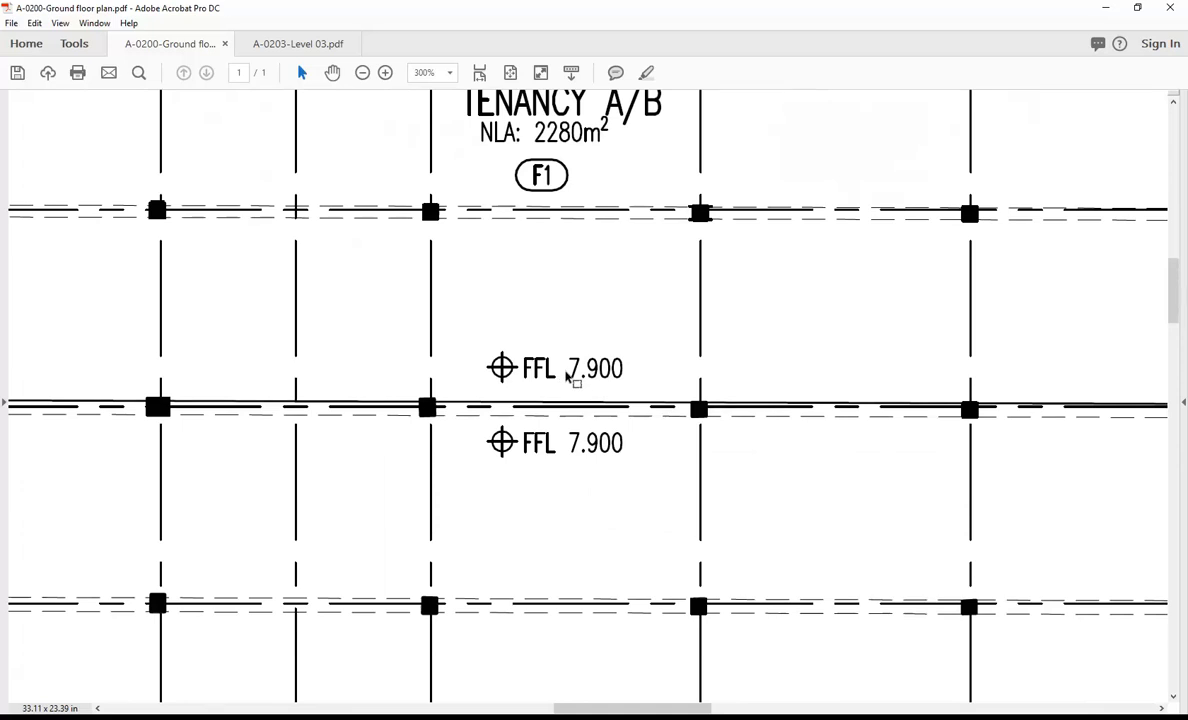
{"action": "scroll", "coordinate": [572, 376], "scroll_direction": "down", "scroll_amount": 3, "text": "ctrl"}
{"action": "scroll", "coordinate": [565, 374], "scroll_direction": "up", "scroll_amount": 2, "text": "ctrl"}
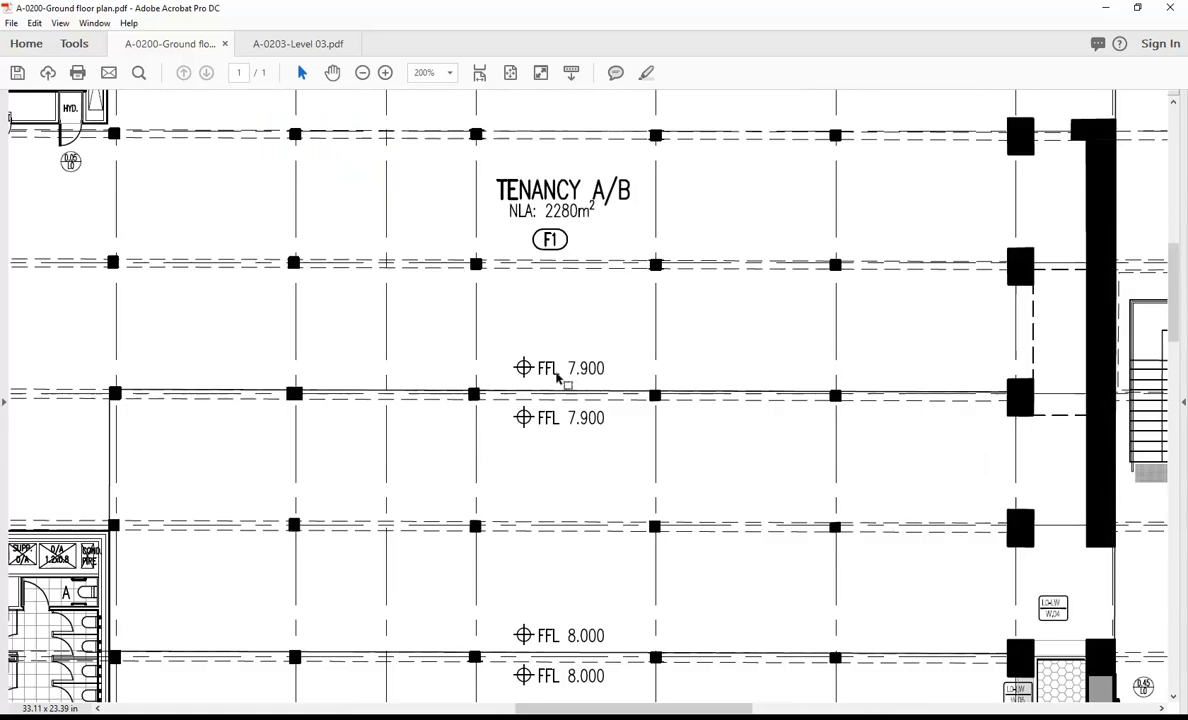
{"action": "scroll", "coordinate": [561, 372], "scroll_direction": "down", "scroll_amount": 3, "text": "ctrl"}
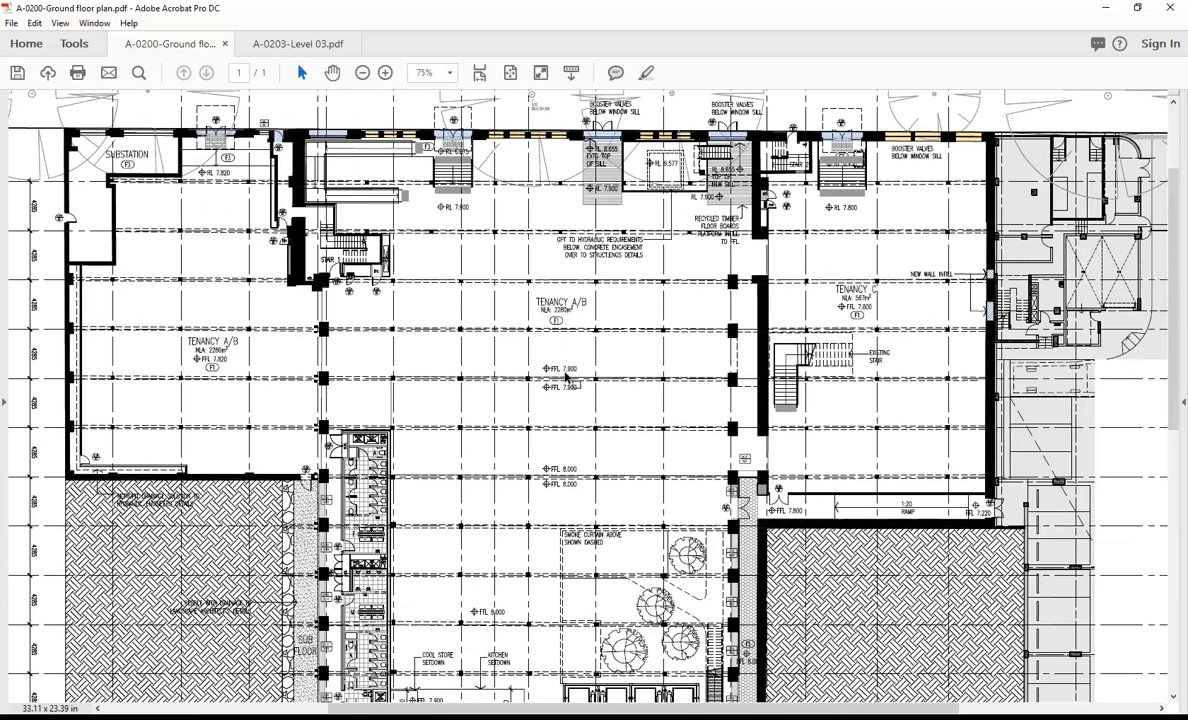
{"action": "scroll", "coordinate": [565, 376], "scroll_direction": "up", "scroll_amount": 7, "text": "ctrl"}
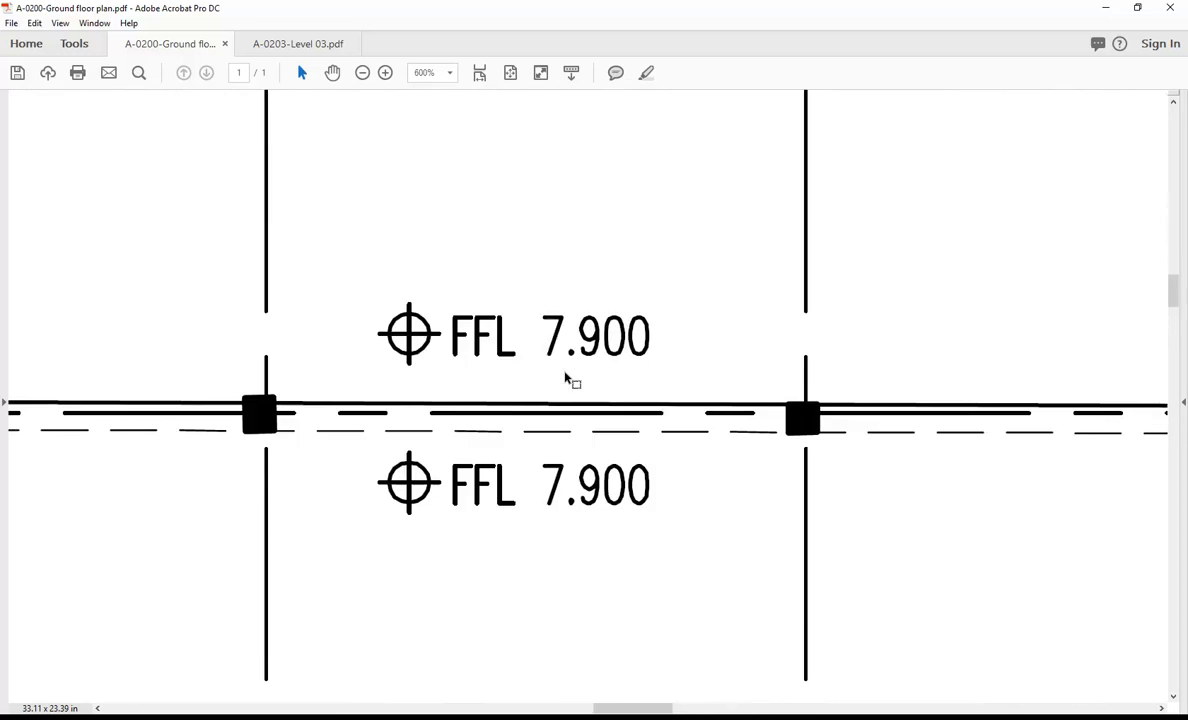
{"action": "scroll", "coordinate": [565, 378], "scroll_direction": "down", "scroll_amount": 5, "text": "ctrl"}
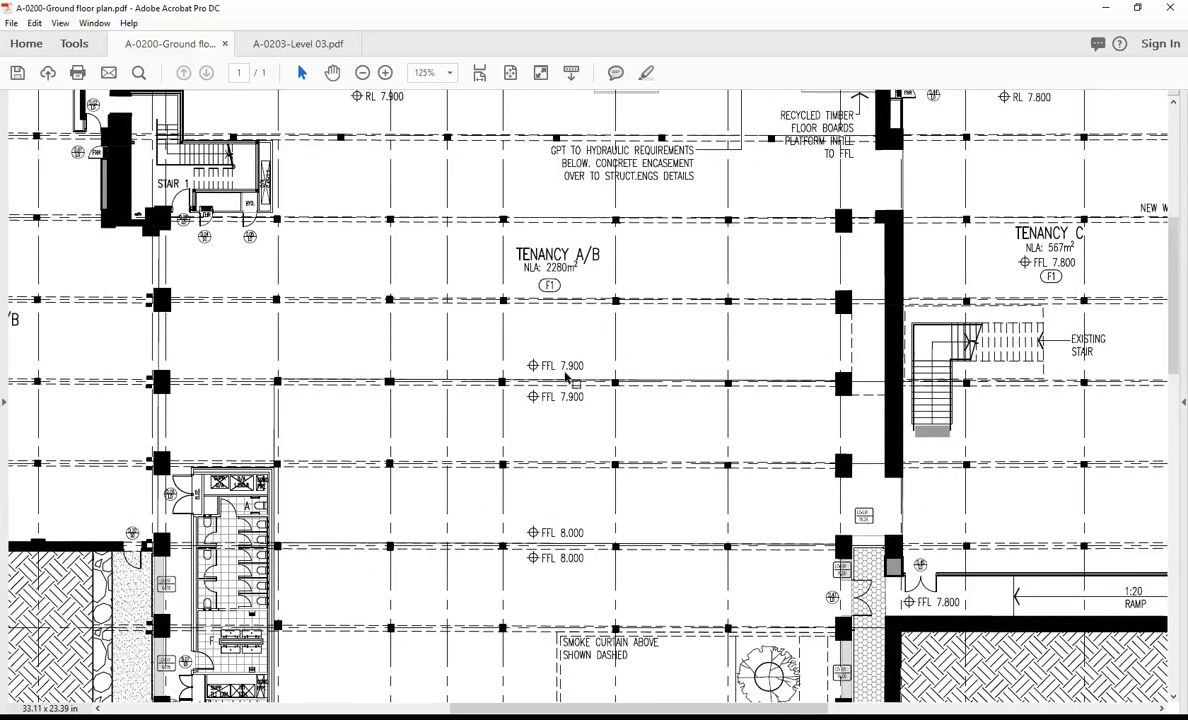
{"action": "scroll", "coordinate": [566, 378], "scroll_direction": "down", "scroll_amount": 2, "text": "ctrl"}
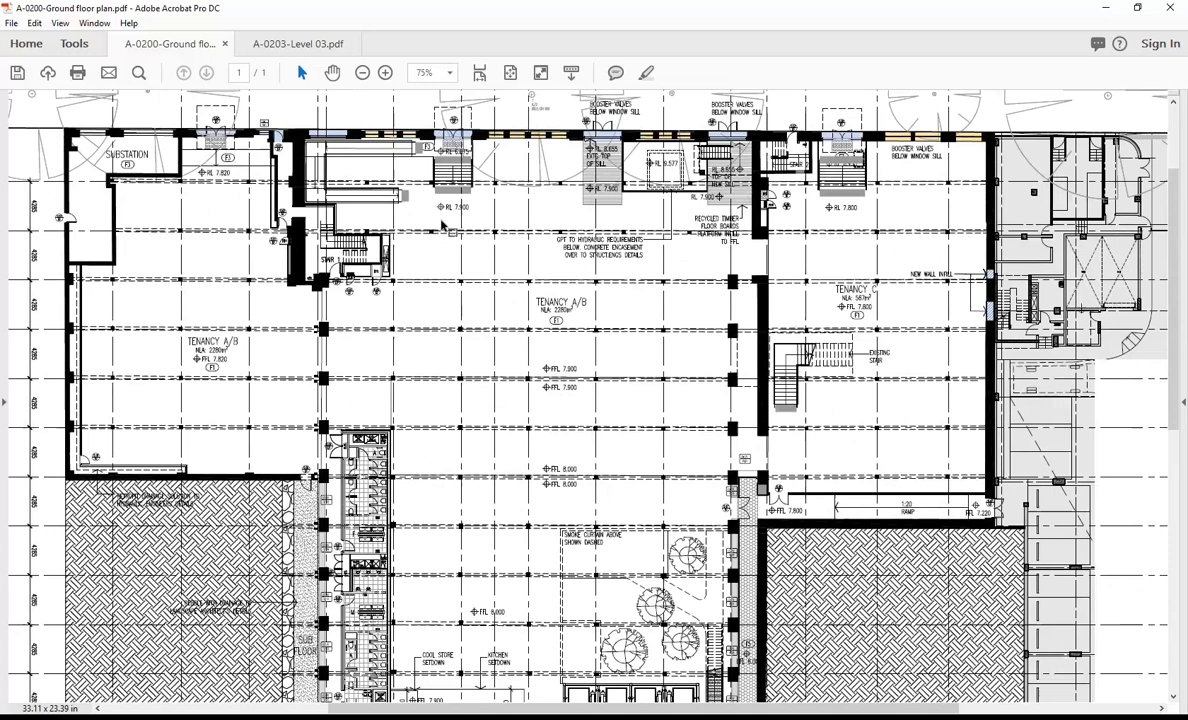
{"action": "scroll", "coordinate": [442, 226], "scroll_direction": "up", "scroll_amount": 8, "text": "ctrl"}
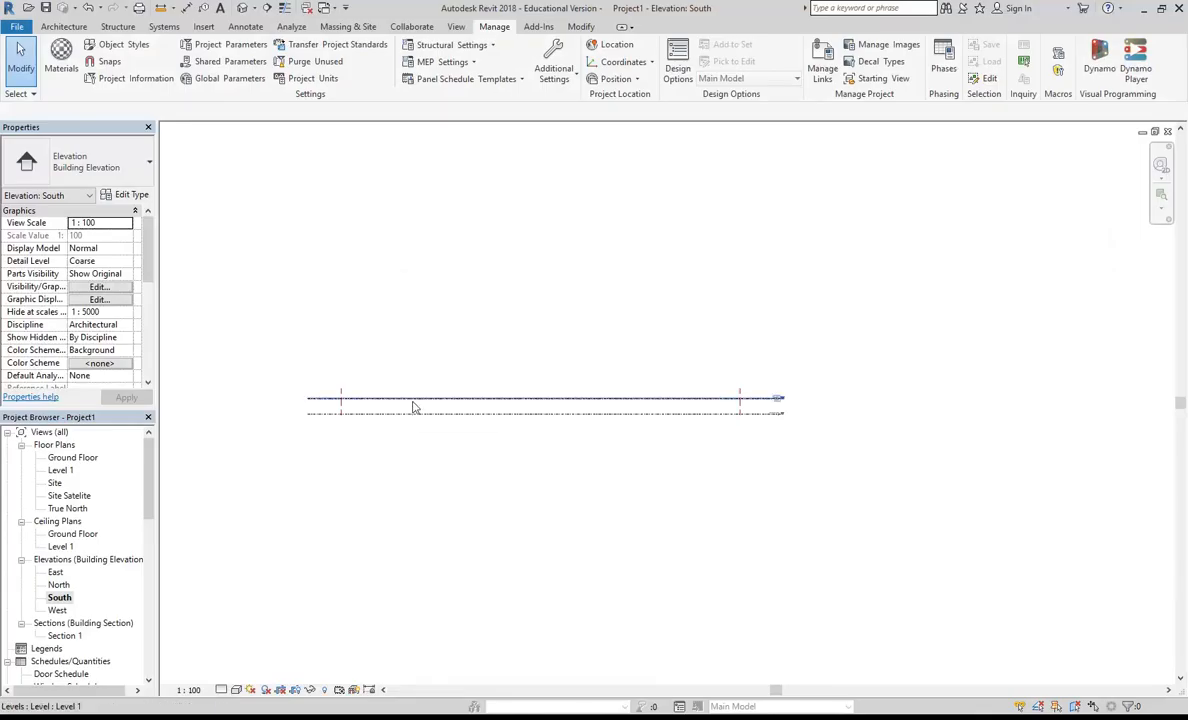
Step: In Revit's South elevation, examine the names and elevation values at the Ground Floor and Level 1 heads
{"action": "scroll", "coordinate": [781, 400], "scroll_direction": "up", "scroll_amount": 6}
{"action": "middle_click_drag", "start_coordinate": [781, 448], "coordinate": [711, 483]}
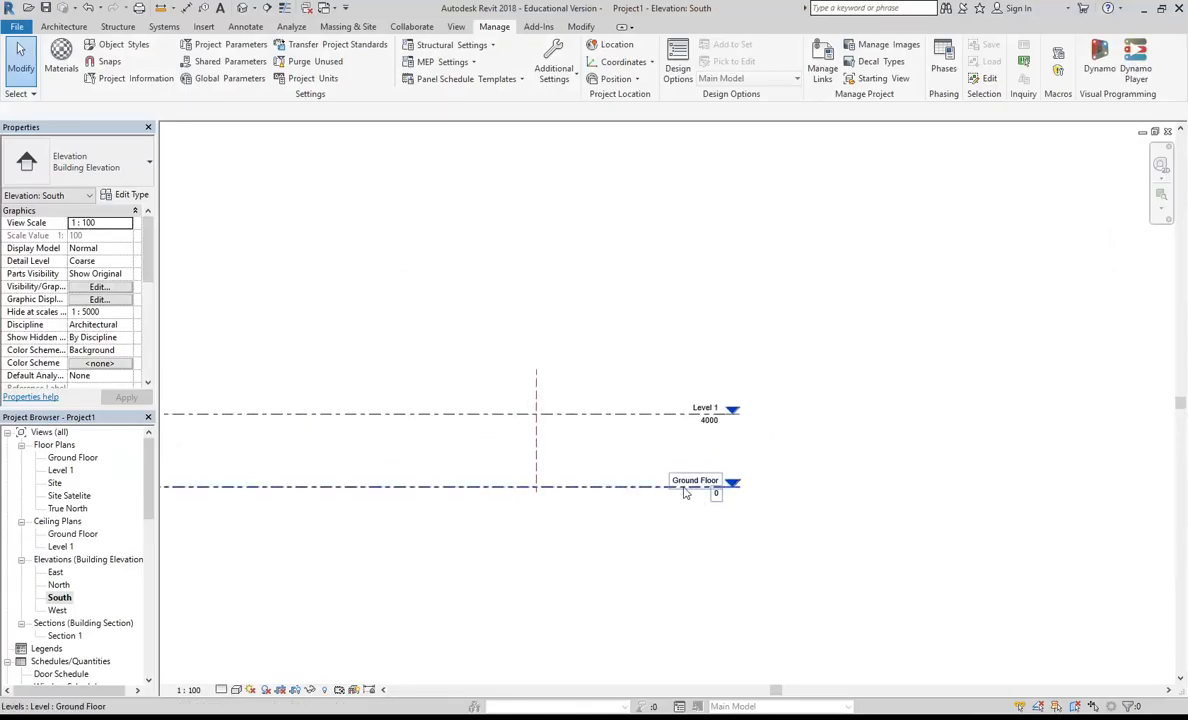
{"action": "scroll", "coordinate": [700, 486], "scroll_direction": "up", "scroll_amount": 2}
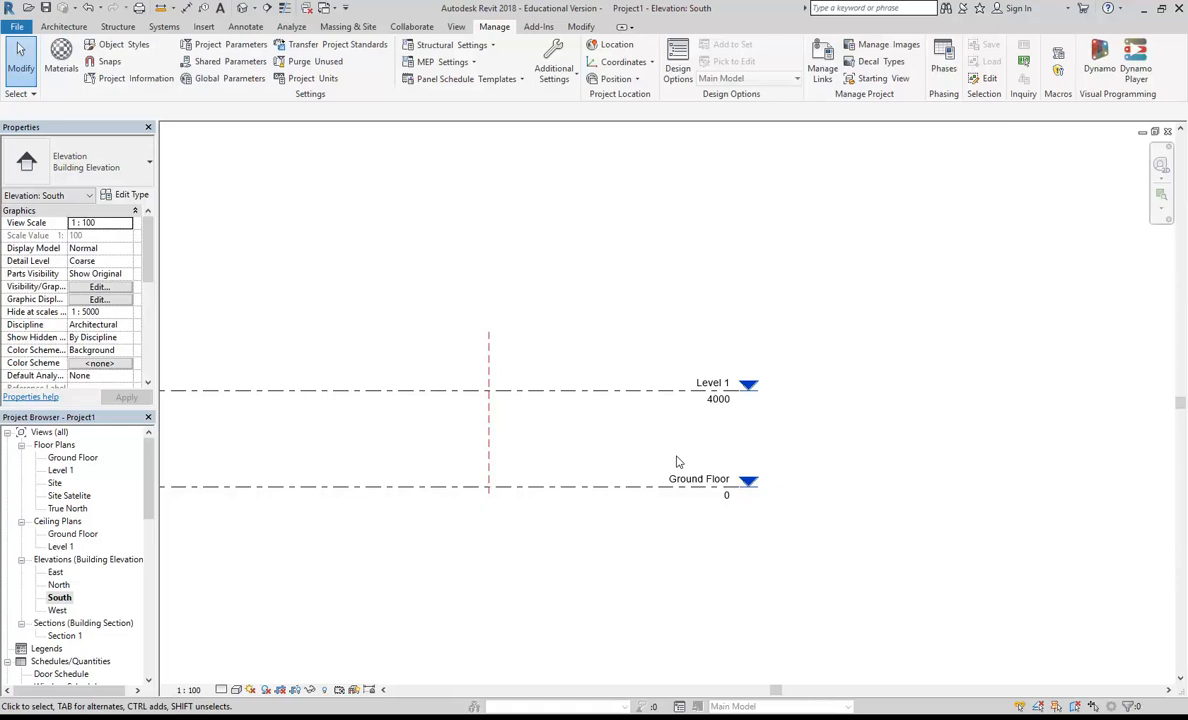
{"action": "scroll", "coordinate": [668, 459], "scroll_direction": "down", "scroll_amount": 2}
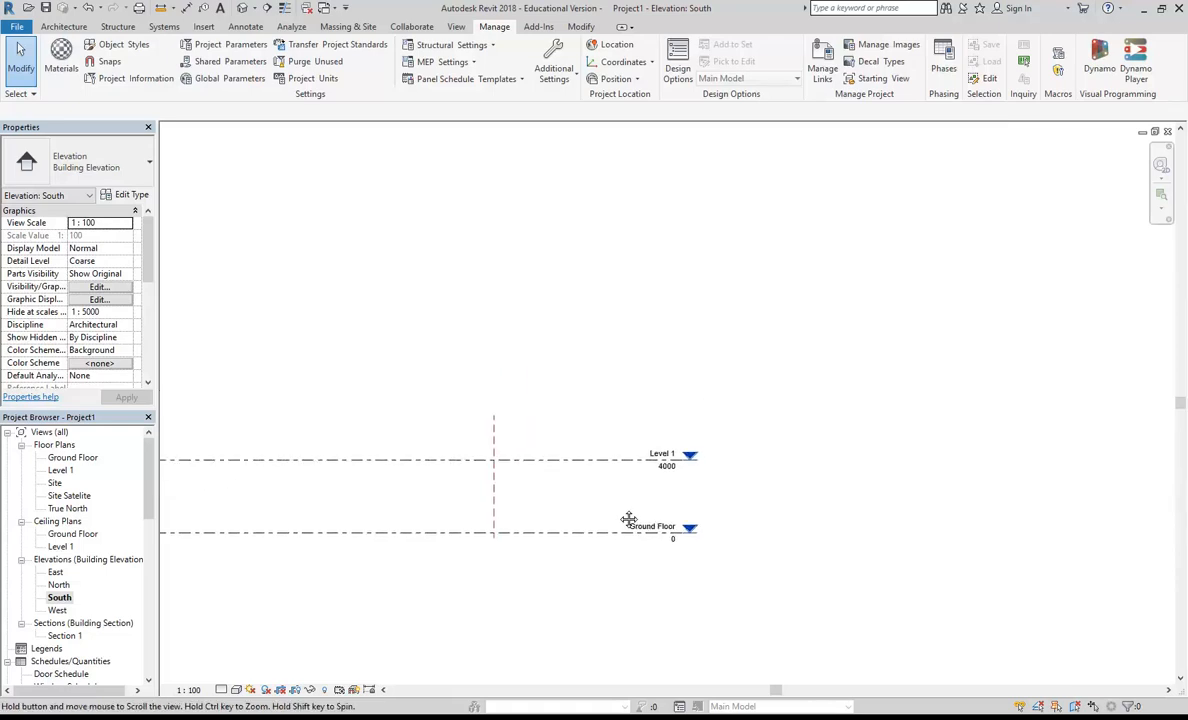
{"action": "left_click_drag", "start_coordinate": [695, 332], "coordinate": [535, 585]}
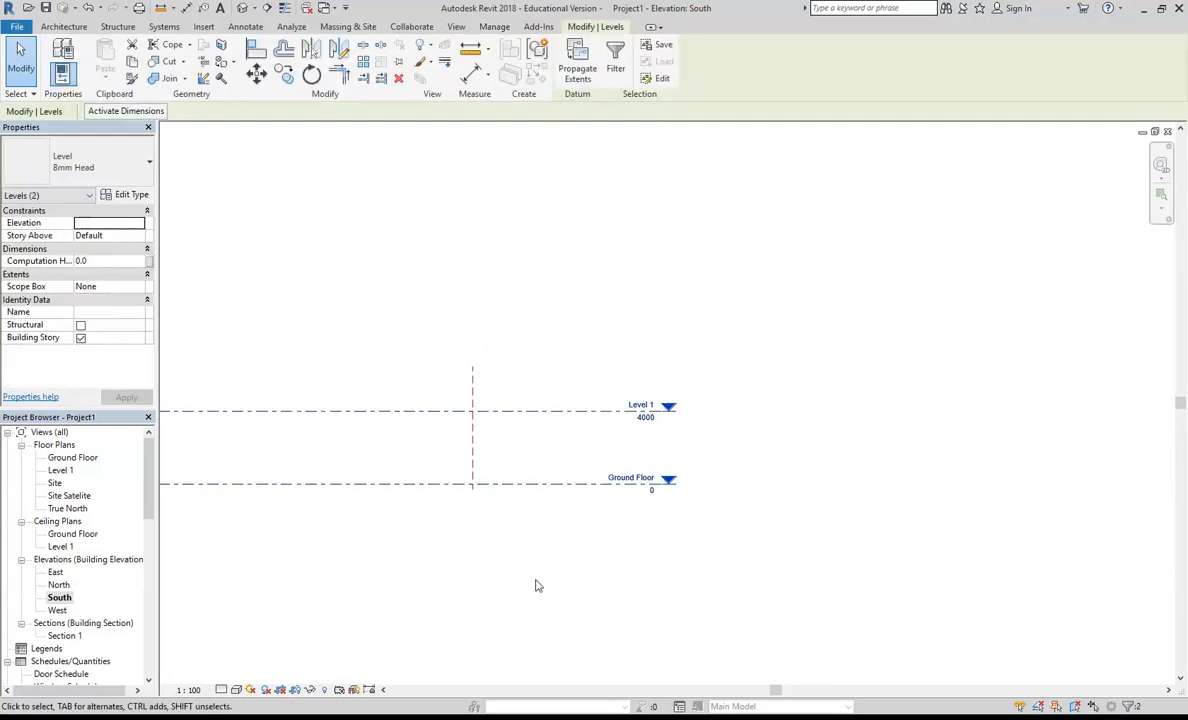
{"action": "left_click", "coordinate": [567, 548]}
{"action": "scroll", "coordinate": [608, 499], "scroll_direction": "up", "scroll_amount": 3}
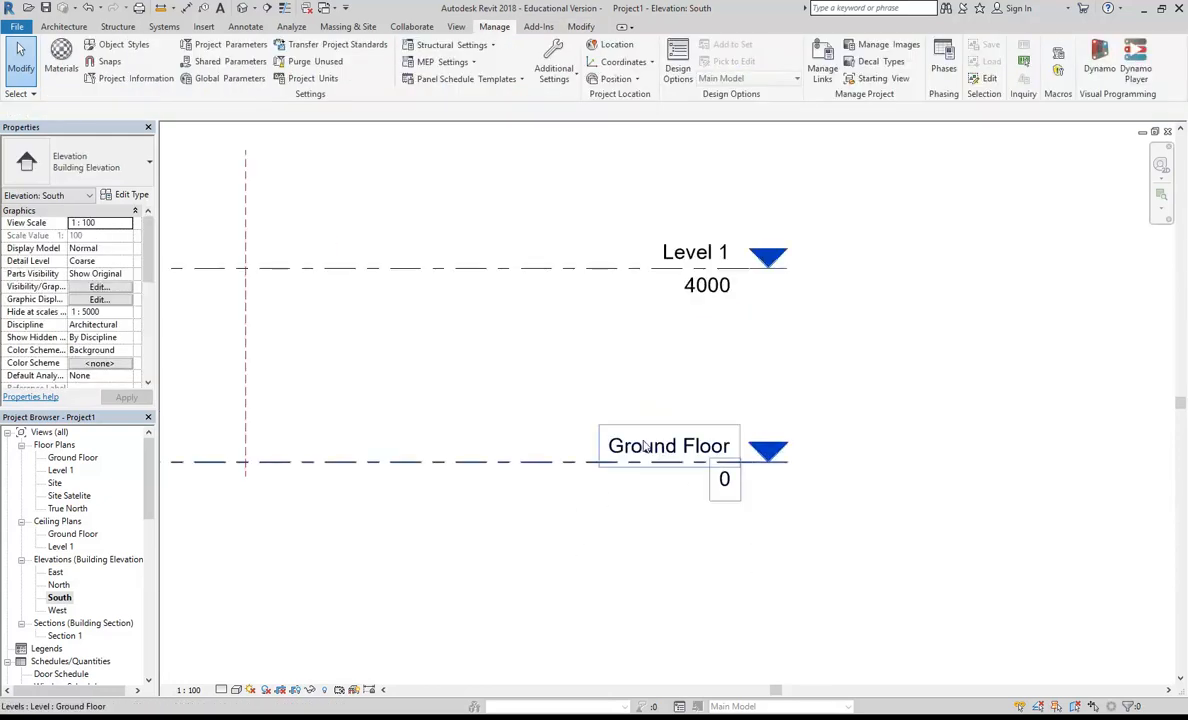
{"action": "scroll", "coordinate": [645, 447], "scroll_direction": "down", "scroll_amount": 2}
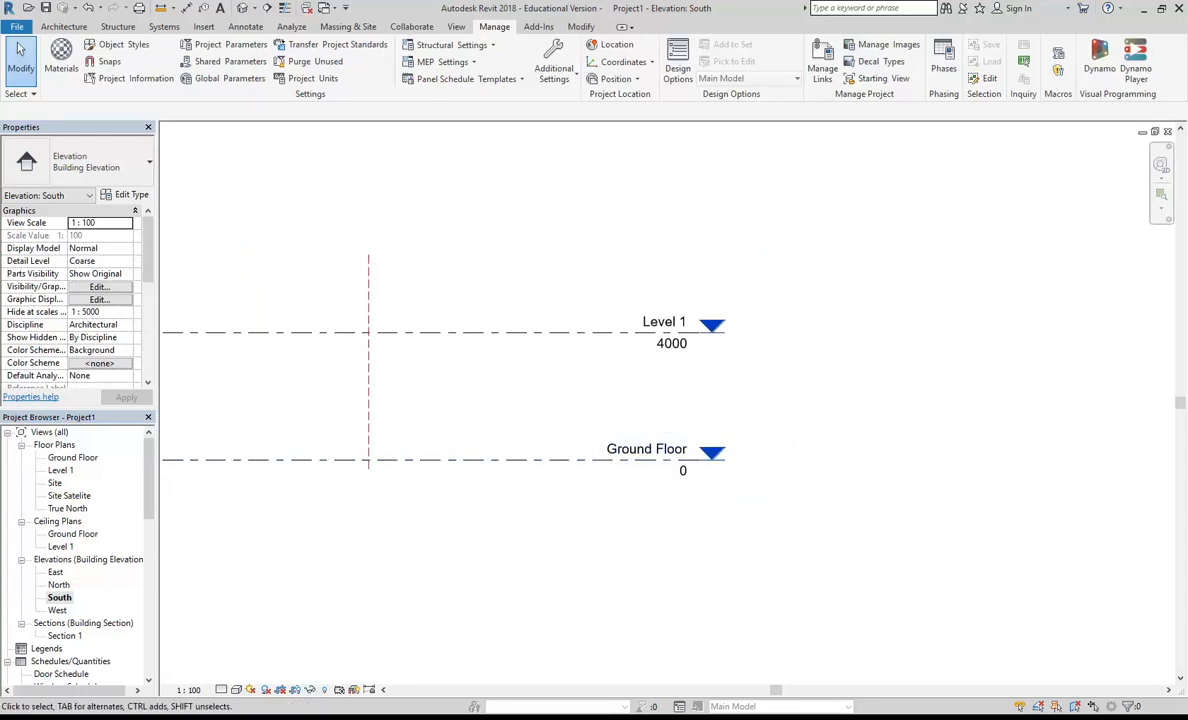
Step: Move the Ground Floor and Level 1 levels together vertically upward by 7900 mm
{"action": "left_click_drag", "start_coordinate": [809, 247], "coordinate": [462, 569]}
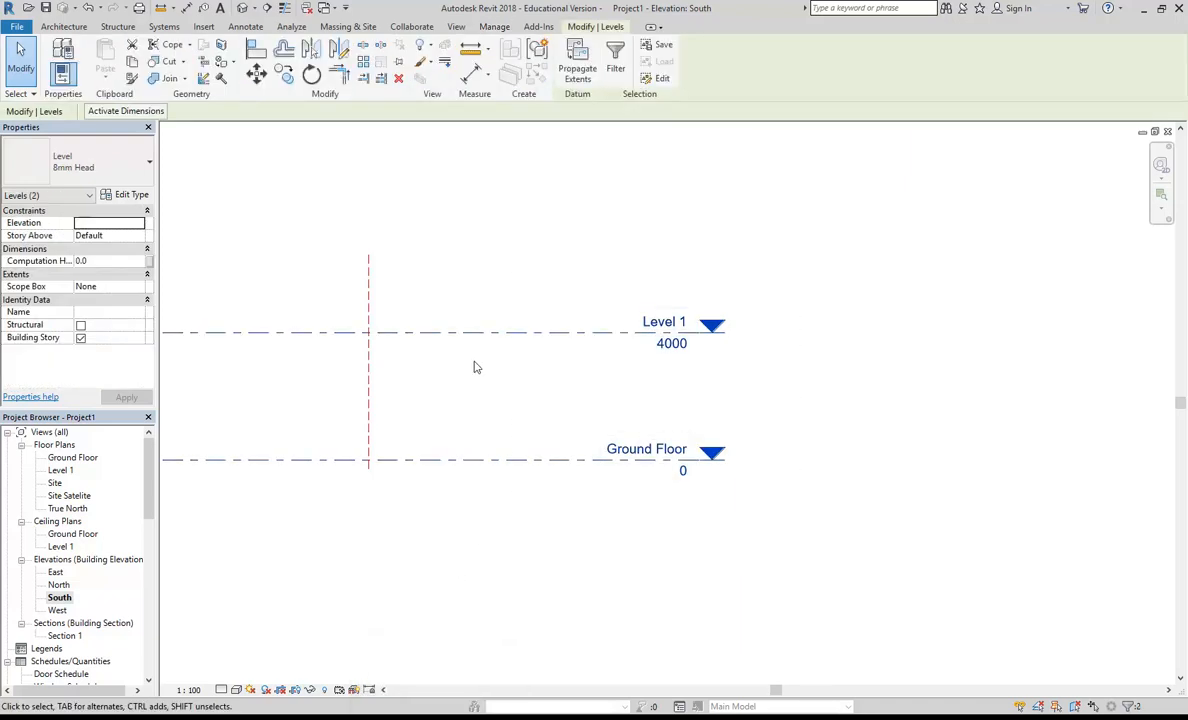
{"action": "left_click", "coordinate": [256, 73]}
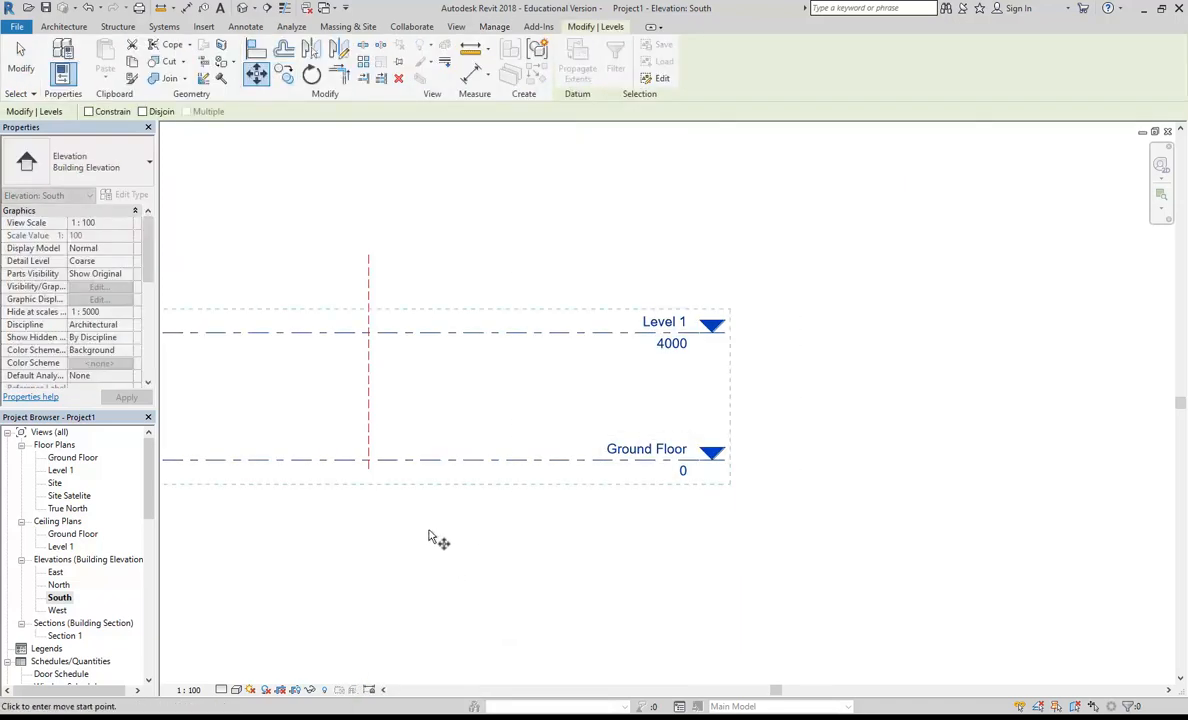
{"action": "left_click", "coordinate": [456, 556]}
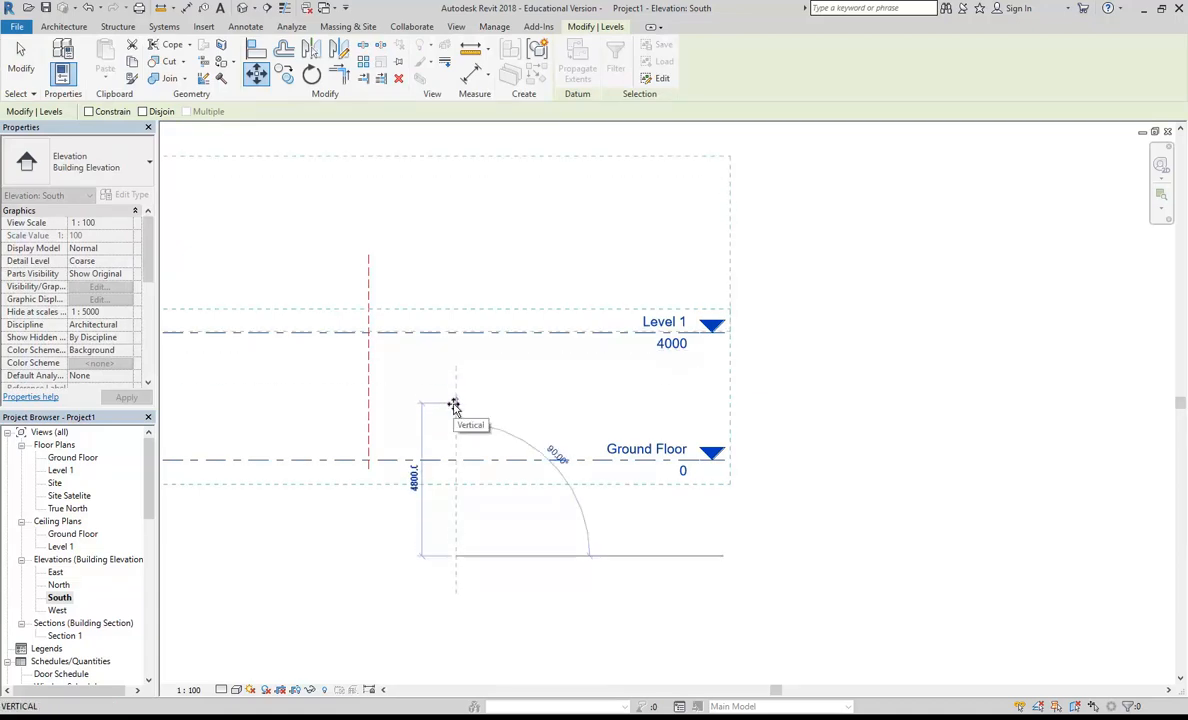
{"action": "type", "text": "7900"}
{"action": "key", "text": "Return"}
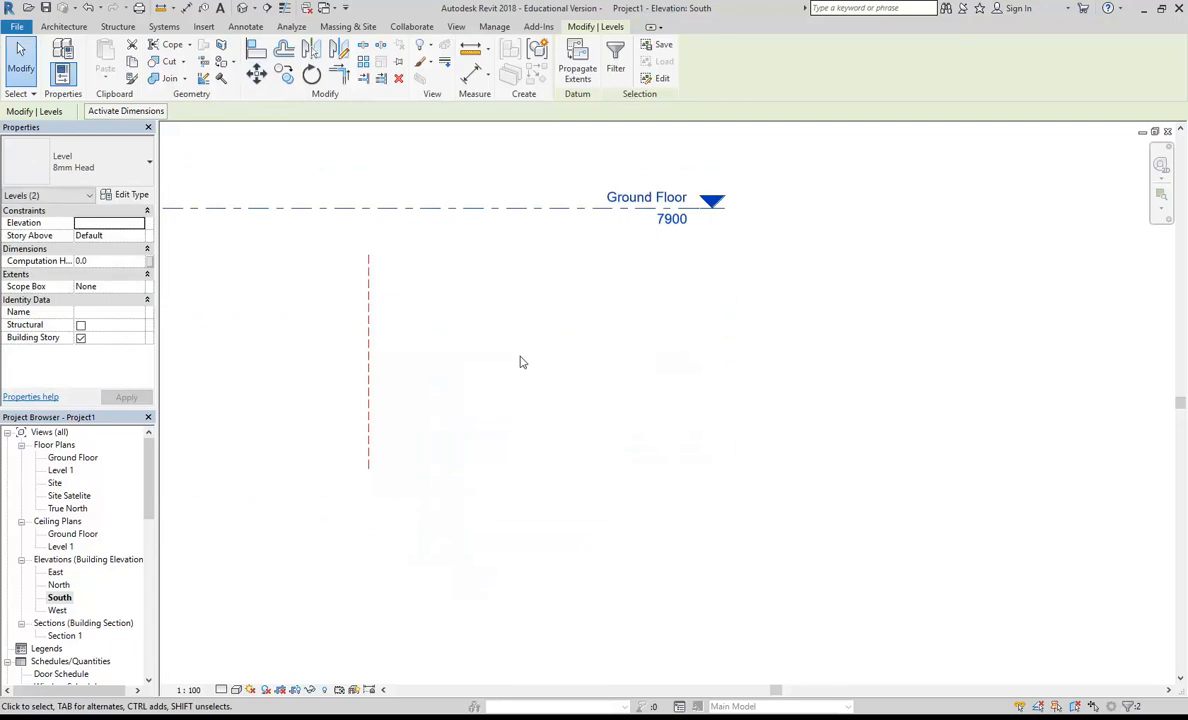
{"action": "key", "text": "Escape"}
Step: In the South elevation, stretch the upper end of the left reference plane well above both levels
{"action": "scroll", "coordinate": [338, 441], "scroll_direction": "down", "scroll_amount": 5}
{"action": "middle_click_drag", "start_coordinate": [338, 441], "coordinate": [708, 461]}
{"action": "scroll", "coordinate": [700, 464], "scroll_direction": "down", "scroll_amount": 4}
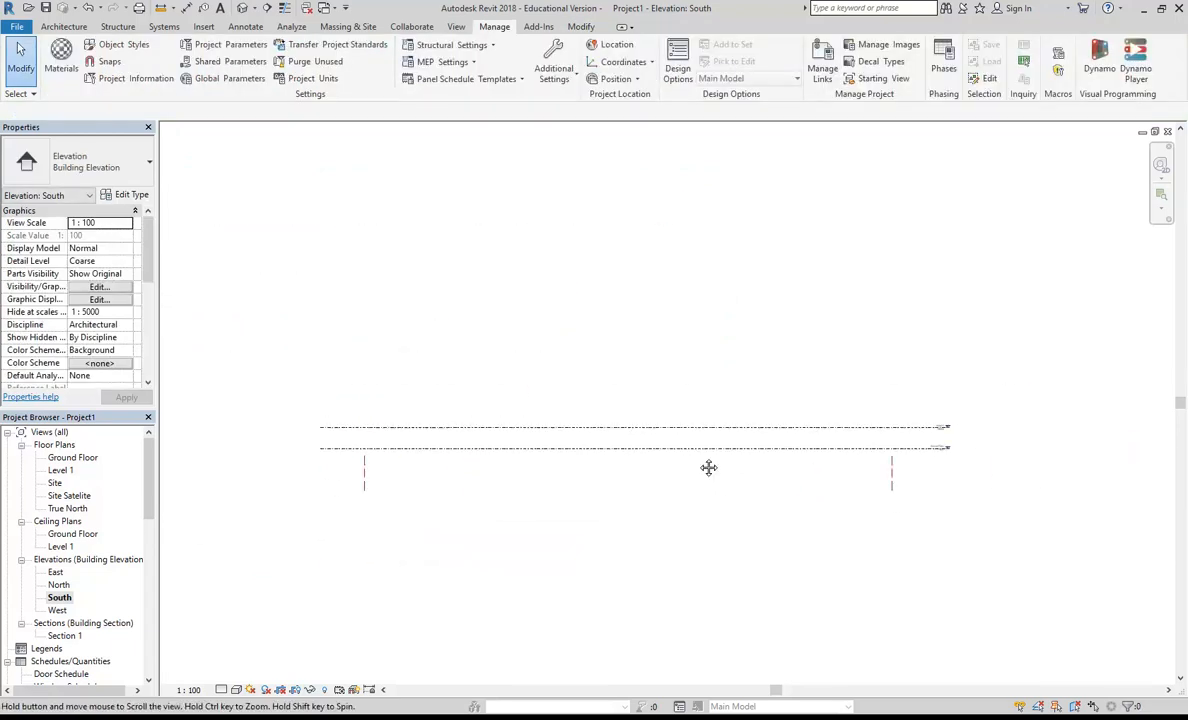
{"action": "middle_click_drag", "start_coordinate": [595, 501], "coordinate": [557, 501]}
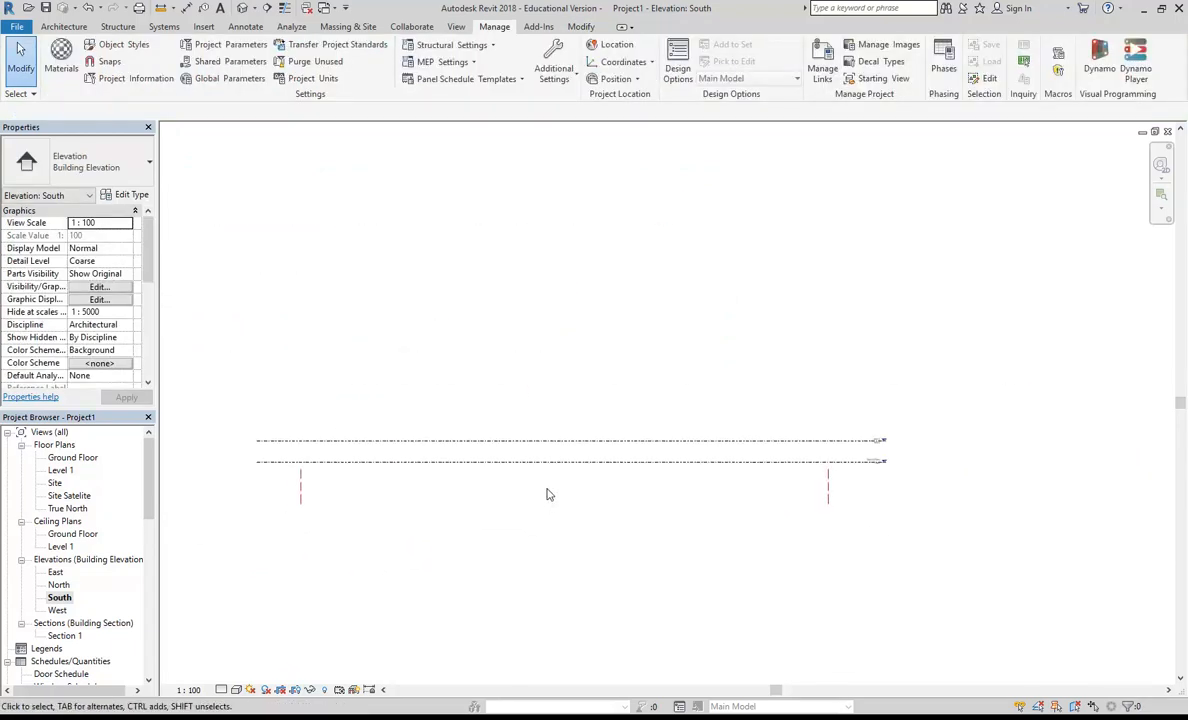
{"action": "left_click", "coordinate": [301, 484]}
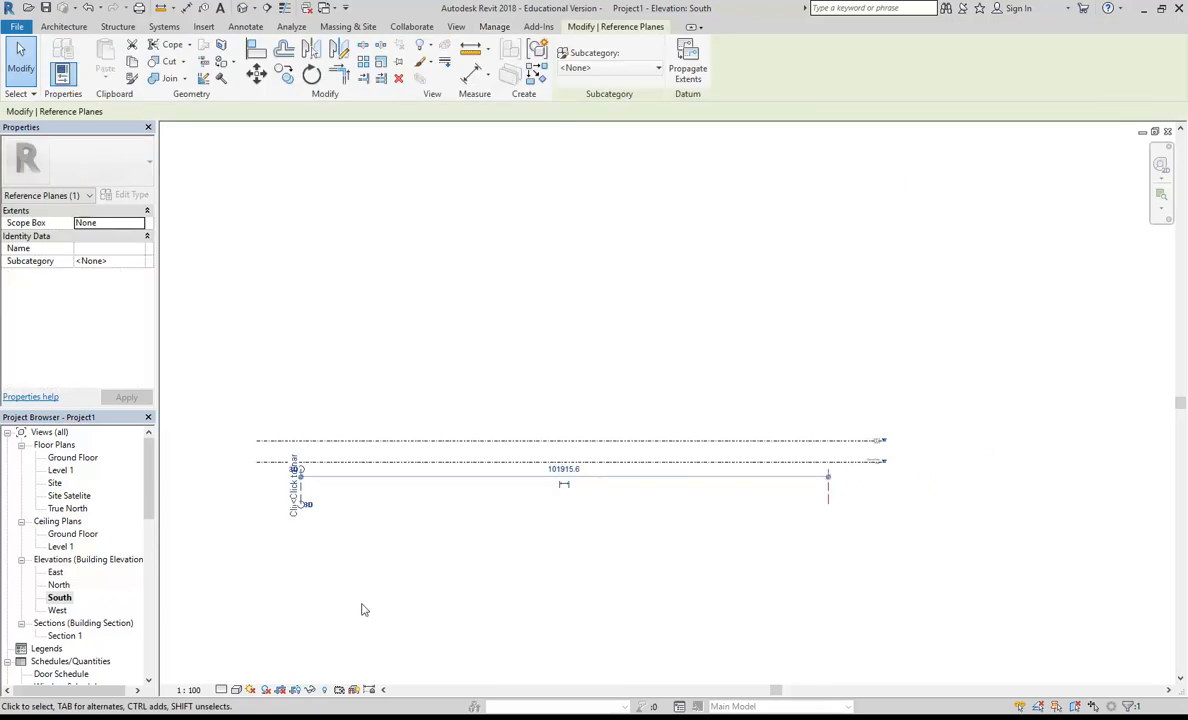
{"action": "left_click_drag", "start_coordinate": [302, 474], "coordinate": [315, 188]}
{"action": "scroll", "coordinate": [312, 428], "scroll_direction": "up", "scroll_amount": 2}
{"action": "middle_click_drag", "start_coordinate": [312, 434], "coordinate": [352, 466]}
{"action": "left_click_drag", "start_coordinate": [343, 520], "coordinate": [359, 148]}
Step: Stretch the upper end of the right reference plane above both levels to match the left one's height
{"action": "scroll", "coordinate": [526, 281], "scroll_direction": "down", "scroll_amount": 1}
{"action": "middle_click_drag", "start_coordinate": [526, 281], "coordinate": [372, 268]}
{"action": "left_click", "coordinate": [910, 486]}
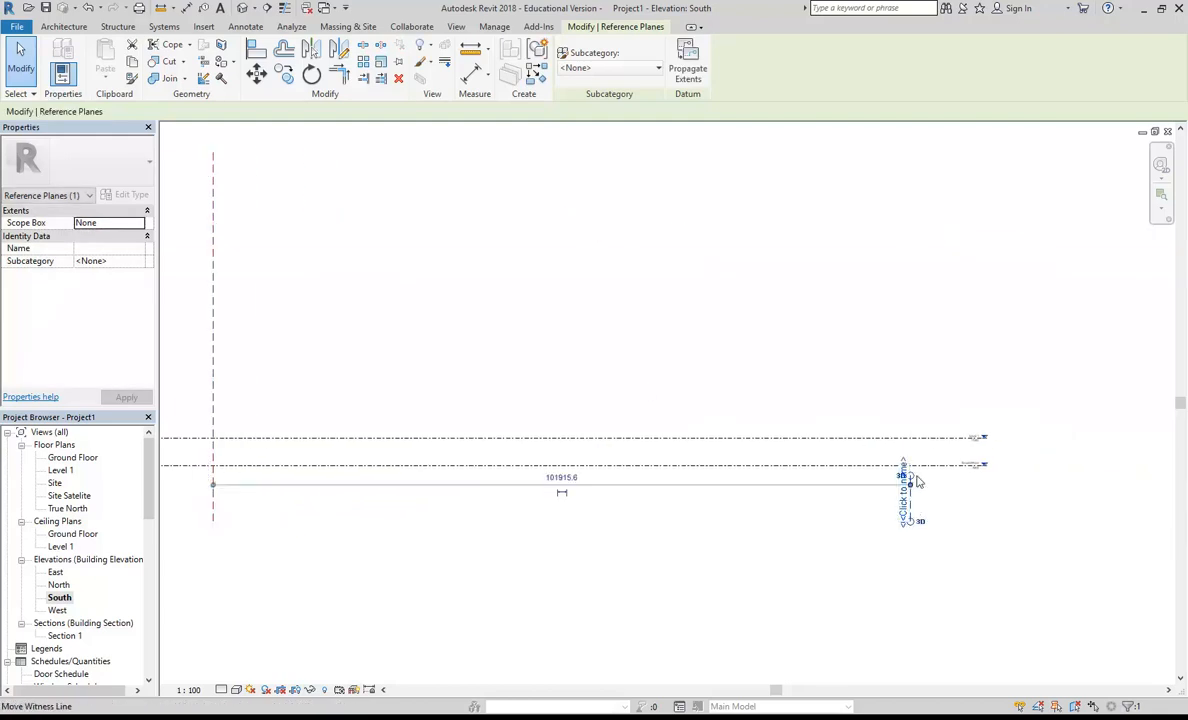
{"action": "scroll", "coordinate": [905, 478], "scroll_direction": "up", "scroll_amount": 1}
{"action": "left_click_drag", "start_coordinate": [937, 489], "coordinate": [835, 260]}
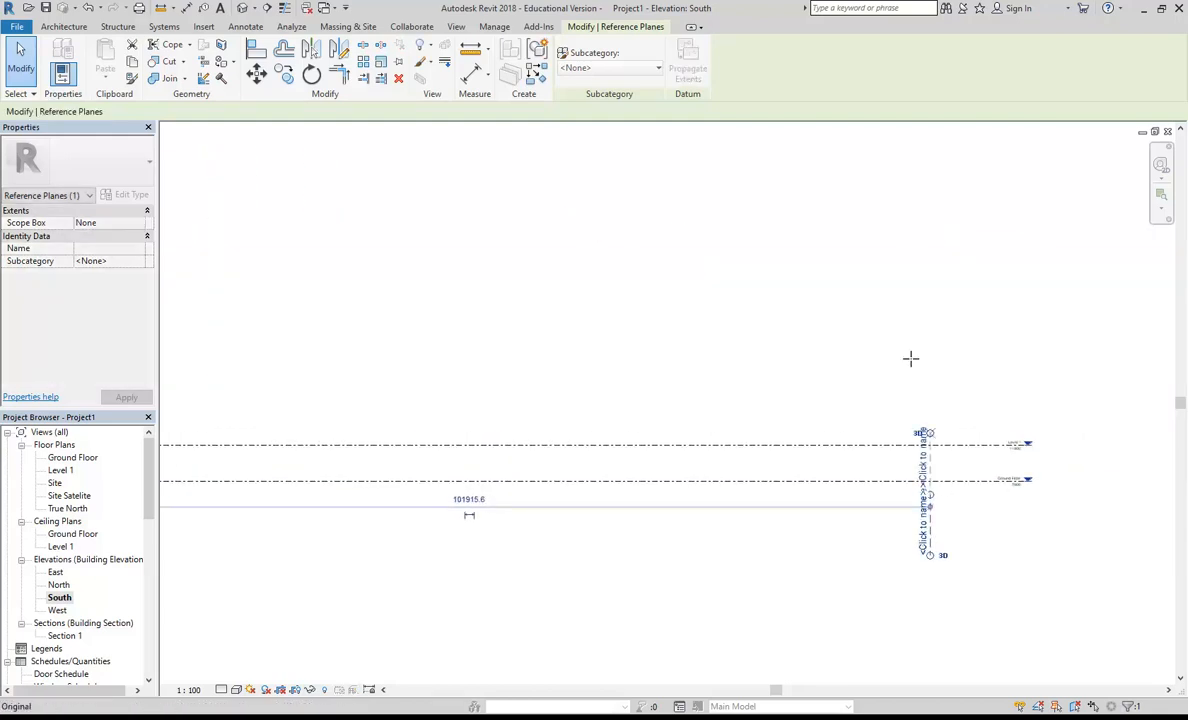
{"action": "scroll", "coordinate": [835, 260], "scroll_direction": "down", "scroll_amount": 1}
{"action": "middle_click_drag", "start_coordinate": [864, 252], "coordinate": [902, 371]}
{"action": "left_click_drag", "start_coordinate": [902, 371], "coordinate": [912, 258]}
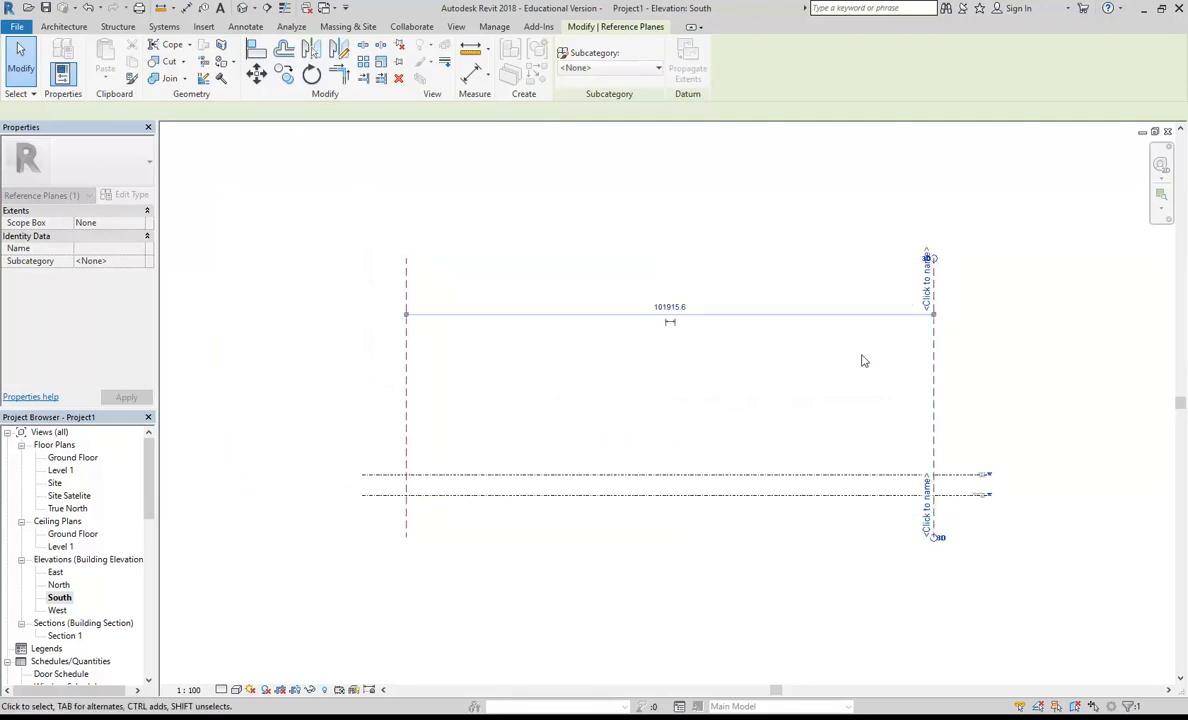
{"action": "key", "text": "Escape"}
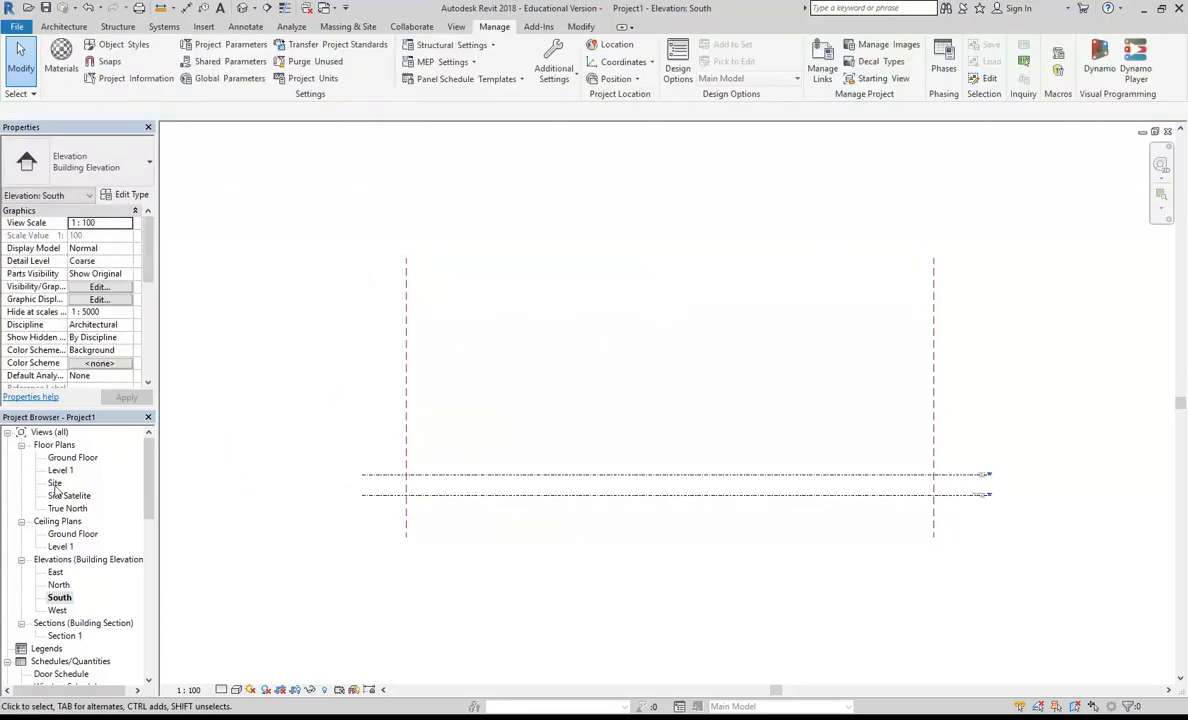
Step: Open the East elevation and stretch the upper ends of both reference planes well above the levels
{"action": "double_click", "coordinate": [55, 572]}
{"action": "middle_click_drag", "start_coordinate": [366, 472], "coordinate": [383, 505]}
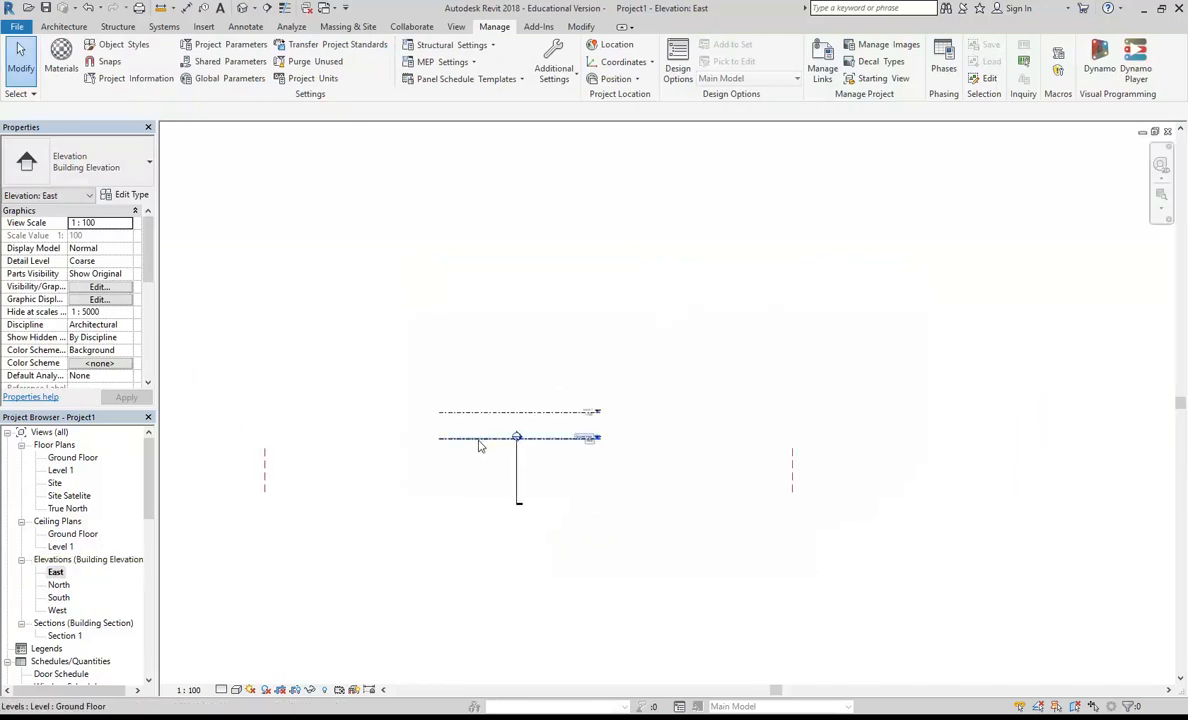
{"action": "left_click", "coordinate": [265, 470]}
{"action": "scroll", "coordinate": [284, 485], "scroll_direction": "up", "scroll_amount": 2}
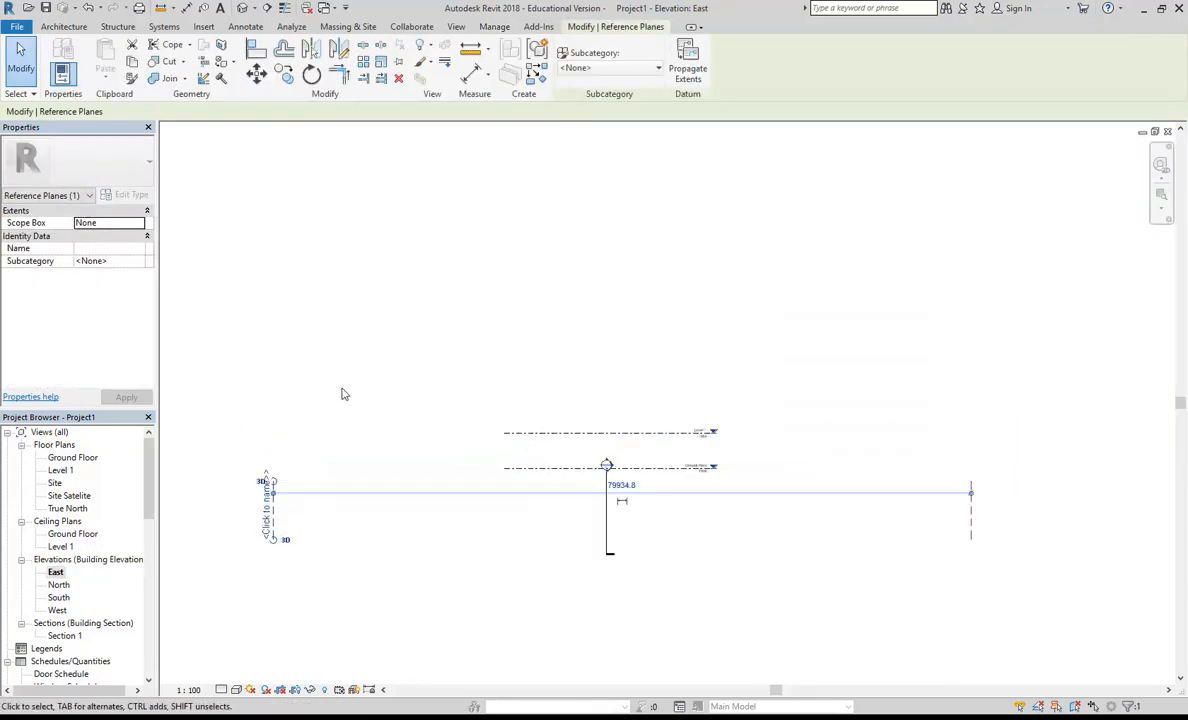
{"action": "left_click_drag", "start_coordinate": [279, 484], "coordinate": [318, 192]}
{"action": "left_click", "coordinate": [972, 503]}
{"action": "left_click_drag", "start_coordinate": [968, 484], "coordinate": [974, 196]}
{"action": "key", "text": "Escape"}
Step: In the East elevation, extend both ends of the Level 1 and Ground Floor lines past the two reference planes
{"action": "left_click", "coordinate": [702, 432]}
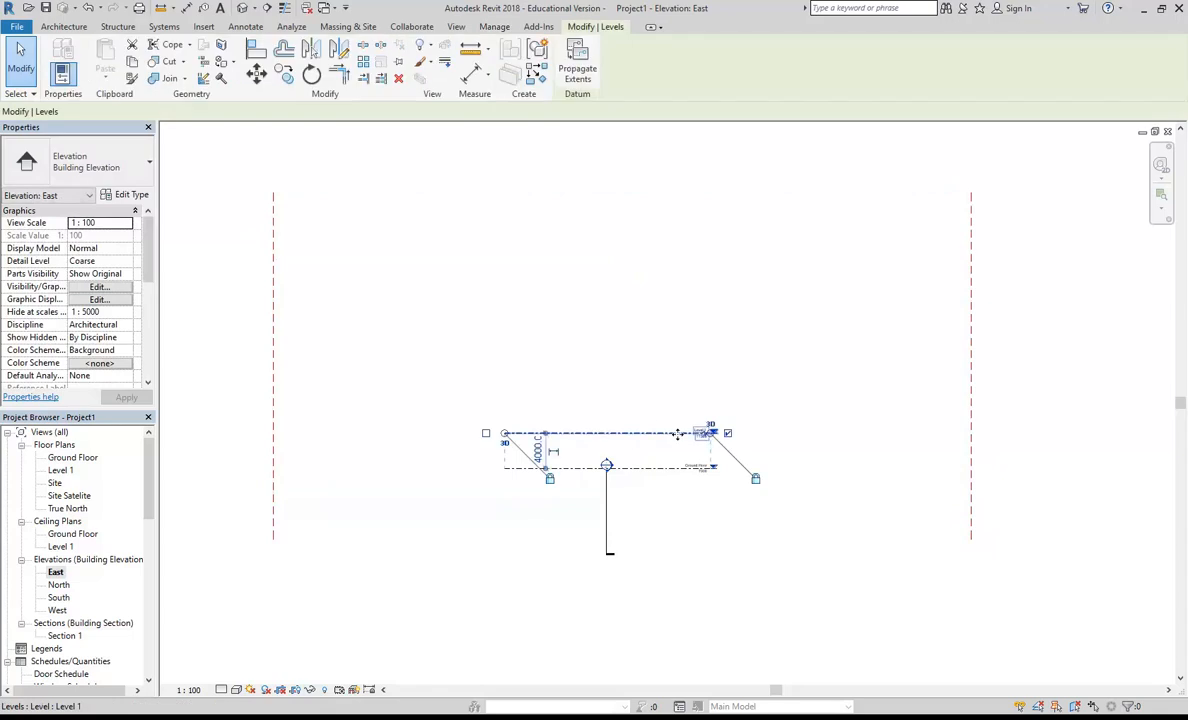
{"action": "left_click_drag", "start_coordinate": [718, 443], "coordinate": [1012, 430]}
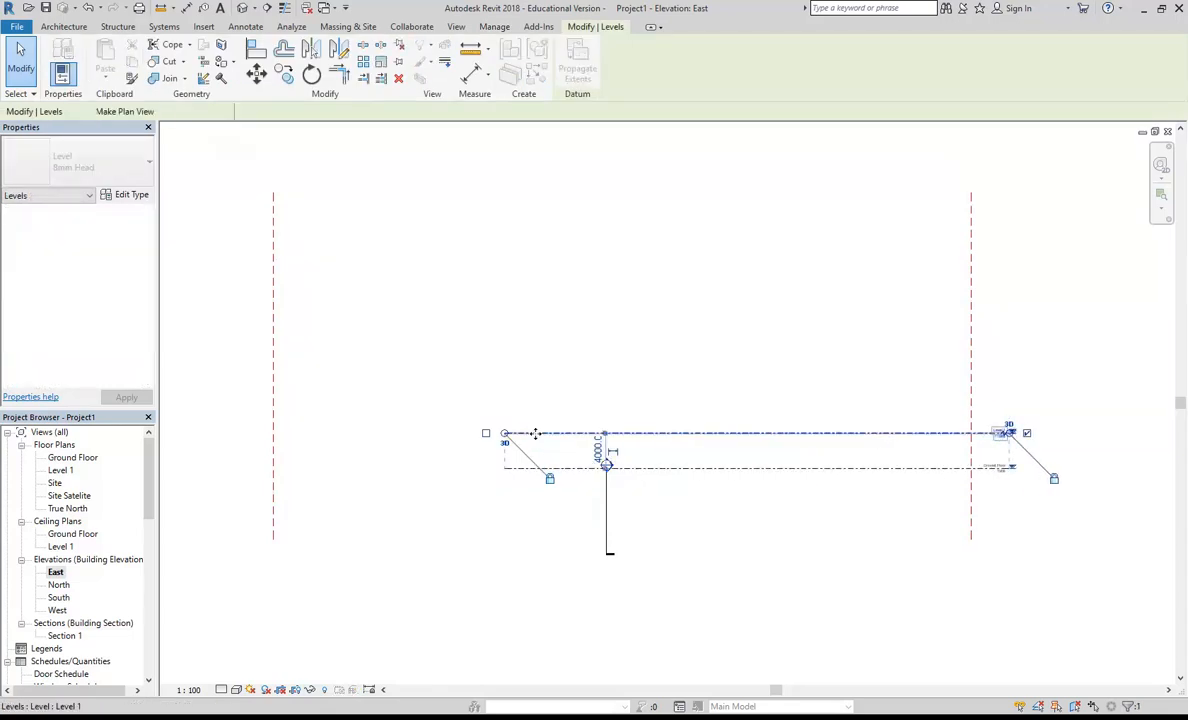
{"action": "left_click_drag", "start_coordinate": [497, 420], "coordinate": [210, 414]}
{"action": "key", "text": "Escape"}
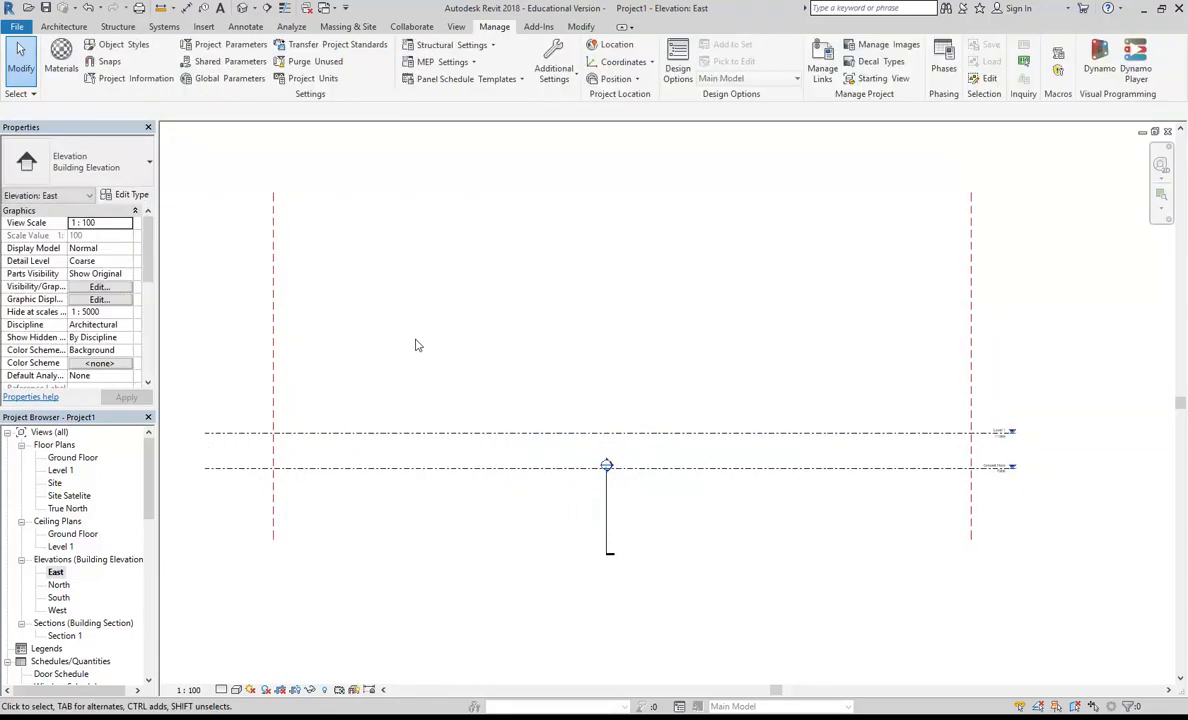
Step: Stretch the section line's upper end above the reference planes and shorten its lower end to just below the Ground Floor level
{"action": "scroll", "coordinate": [414, 345], "scroll_direction": "down", "scroll_amount": 1}
{"action": "left_click", "coordinate": [582, 500]}
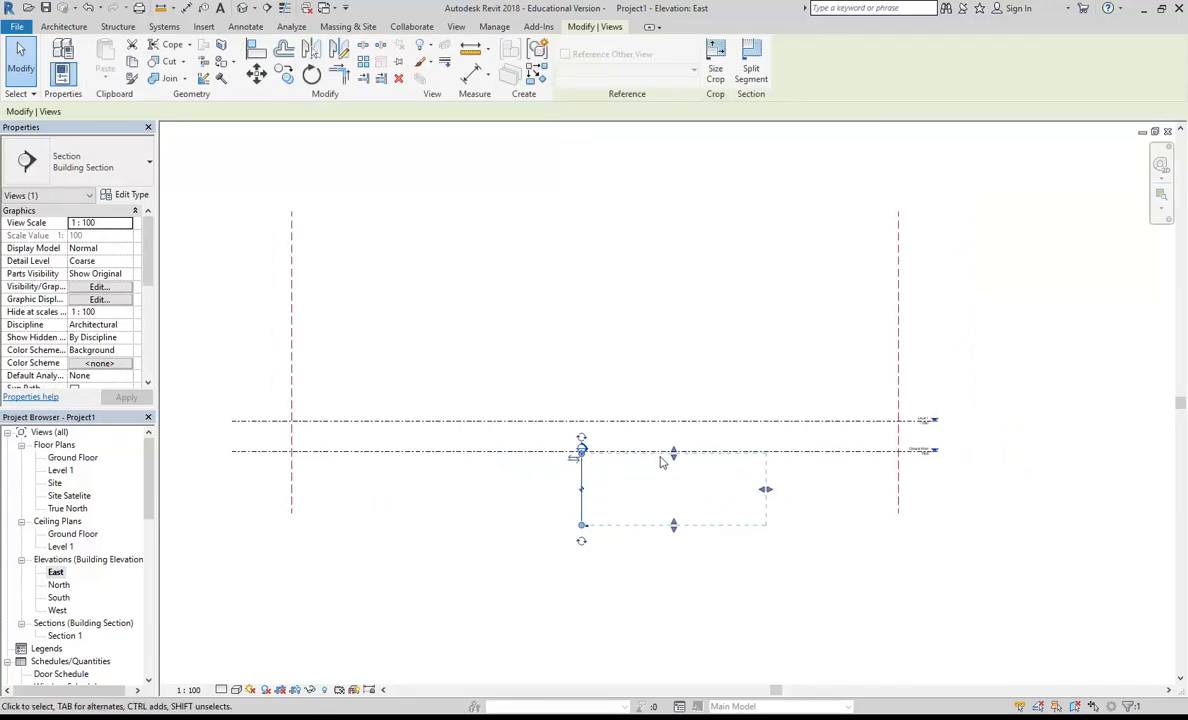
{"action": "left_click_drag", "start_coordinate": [676, 451], "coordinate": [682, 232]}
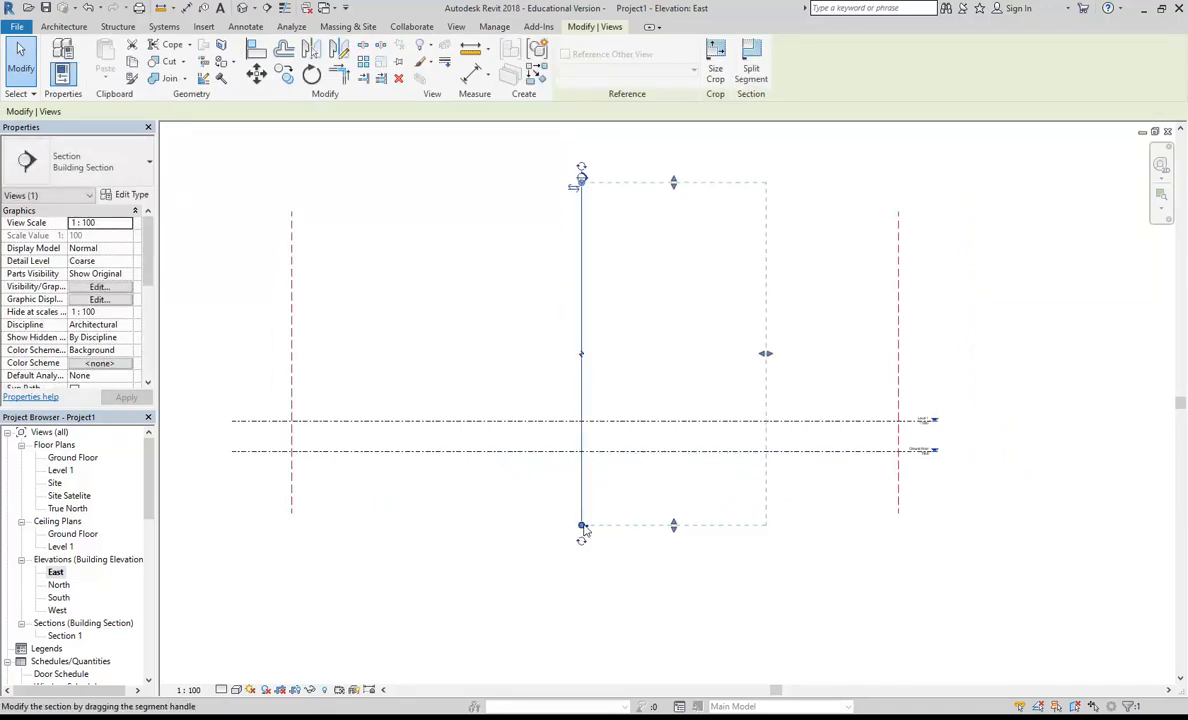
{"action": "left_click_drag", "start_coordinate": [583, 526], "coordinate": [583, 480]}
{"action": "left_click", "coordinate": [478, 348]}
{"action": "middle_click_drag", "start_coordinate": [477, 347], "coordinate": [486, 370]}
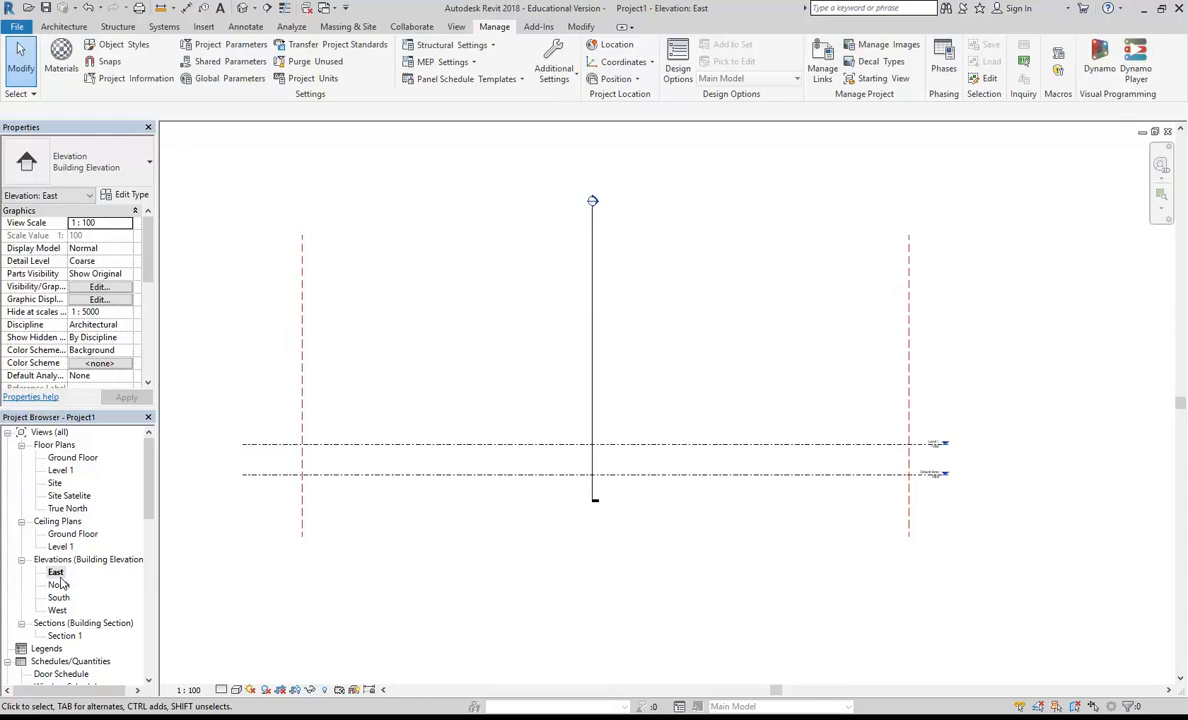
Step: Switch to Adobe Acrobat and read the tenancy's finished floor level in the A-0203-Level 03 plan
{"action": "scroll", "coordinate": [318, 405], "scroll_direction": "down", "scroll_amount": 1}
{"action": "scroll", "coordinate": [742, 440], "scroll_direction": "up", "scroll_amount": 5}
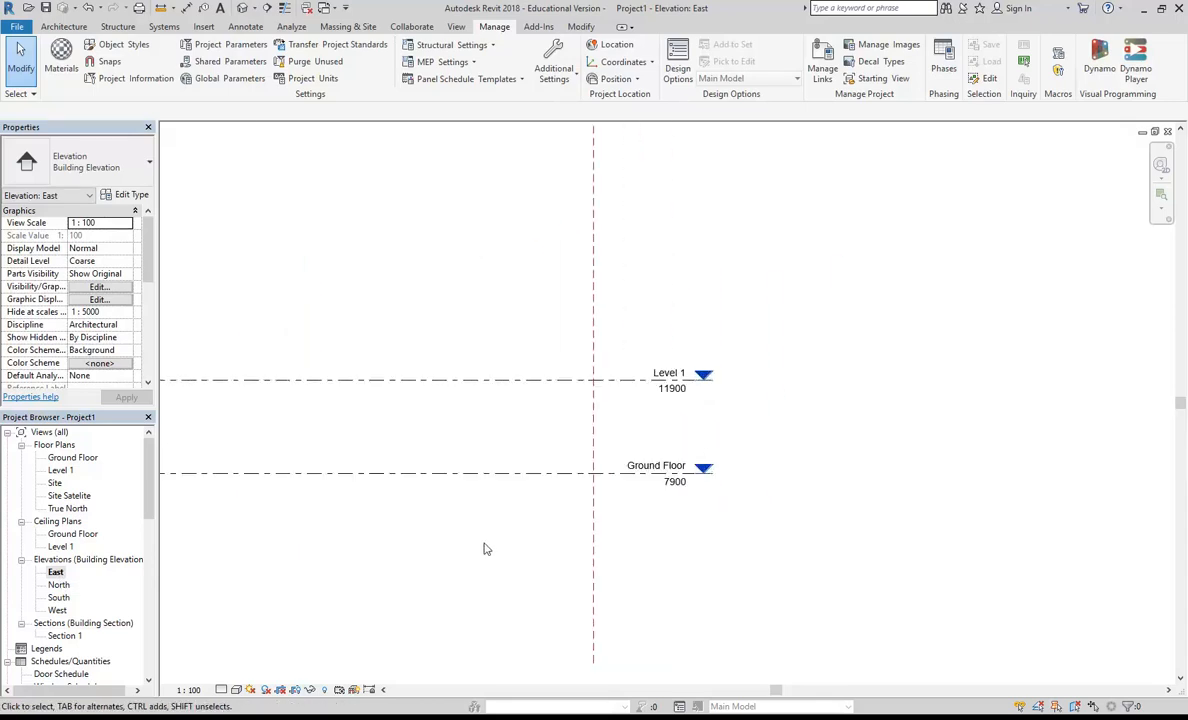
{"action": "key", "text": "alt+Tab"}
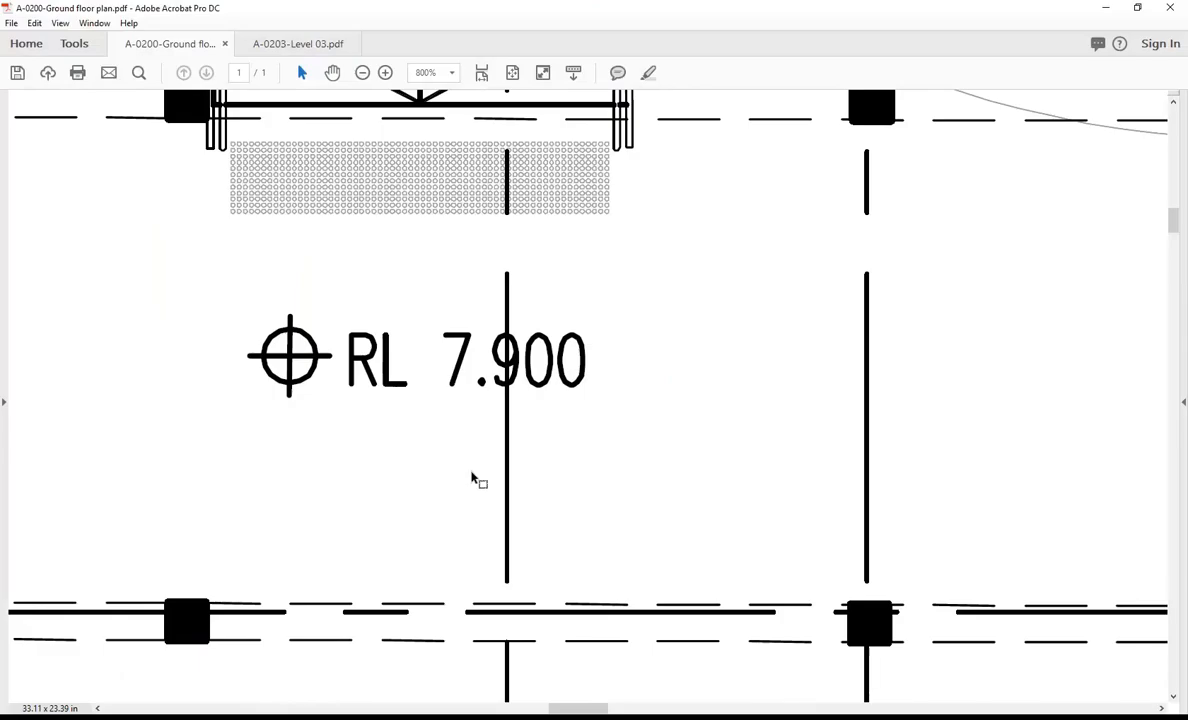
{"action": "left_click", "coordinate": [423, 718]}
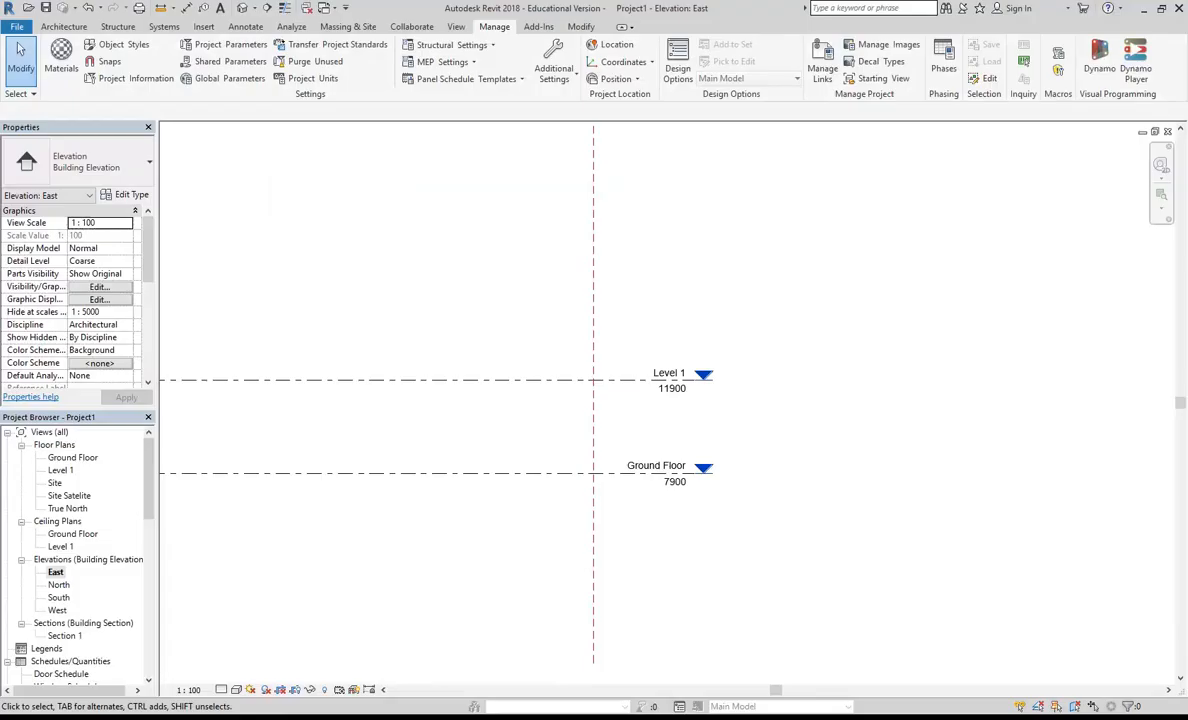
{"action": "key", "text": "alt+Tab"}
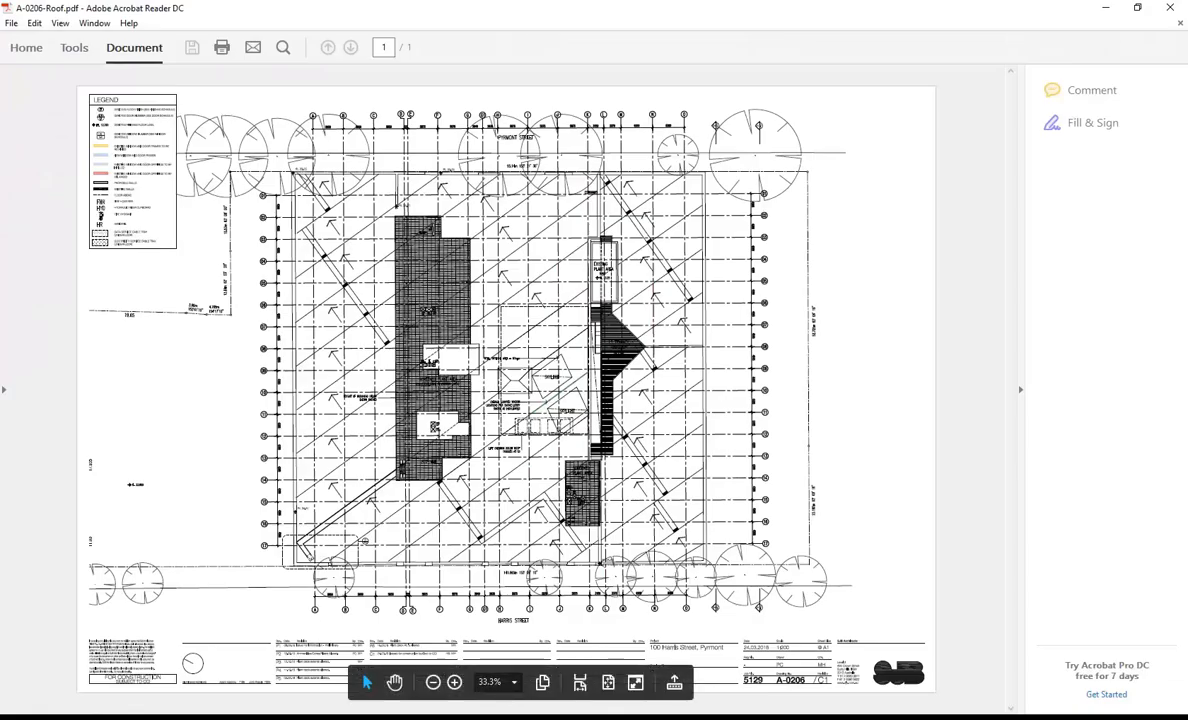
{"action": "left_click", "coordinate": [295, 718]}
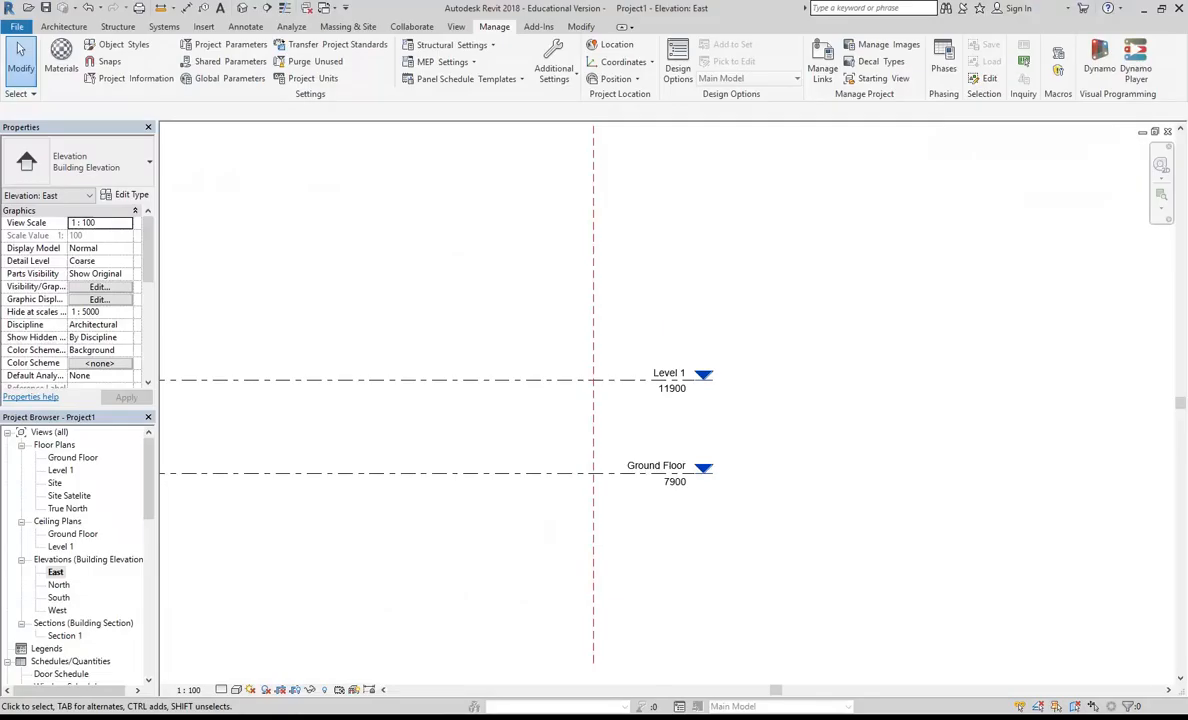
{"action": "key", "text": "alt+Tab"}
{"action": "left_click", "coordinate": [255, 50]}
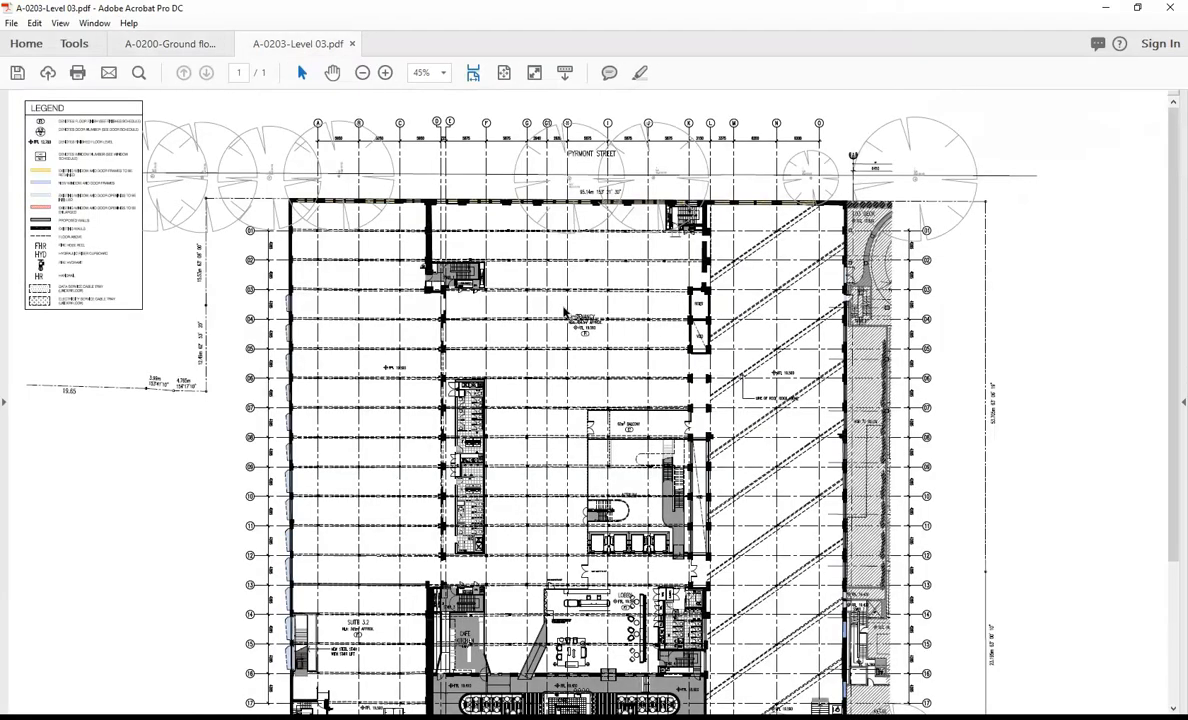
{"action": "scroll", "coordinate": [565, 313], "scroll_direction": "up", "scroll_amount": 10, "text": "ctrl"}
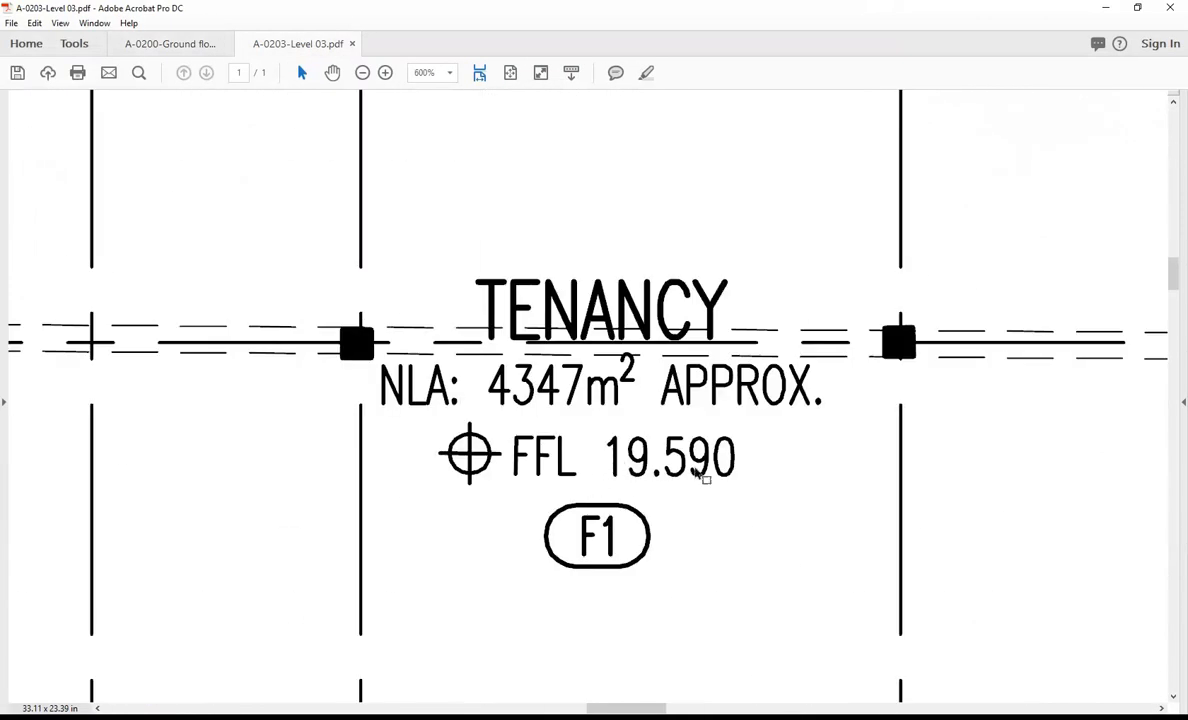
Step: Switch back to Revit and draw a new level 5000 mm above Level 1 in the East elevation, aligned with the existing level ends
{"action": "left_click", "coordinate": [1103, 7]}
{"action": "scroll", "coordinate": [493, 345], "scroll_direction": "down", "scroll_amount": 3}
{"action": "middle_click_drag", "start_coordinate": [350, 300], "coordinate": [604, 376]}
{"action": "scroll", "coordinate": [452, 322], "scroll_direction": "down", "scroll_amount": 3}
{"action": "middle_click_drag", "start_coordinate": [475, 340], "coordinate": [735, 405]}
{"action": "scroll", "coordinate": [780, 404], "scroll_direction": "down", "scroll_amount": 2}
{"action": "middle_click_drag", "start_coordinate": [790, 404], "coordinate": [841, 443]}
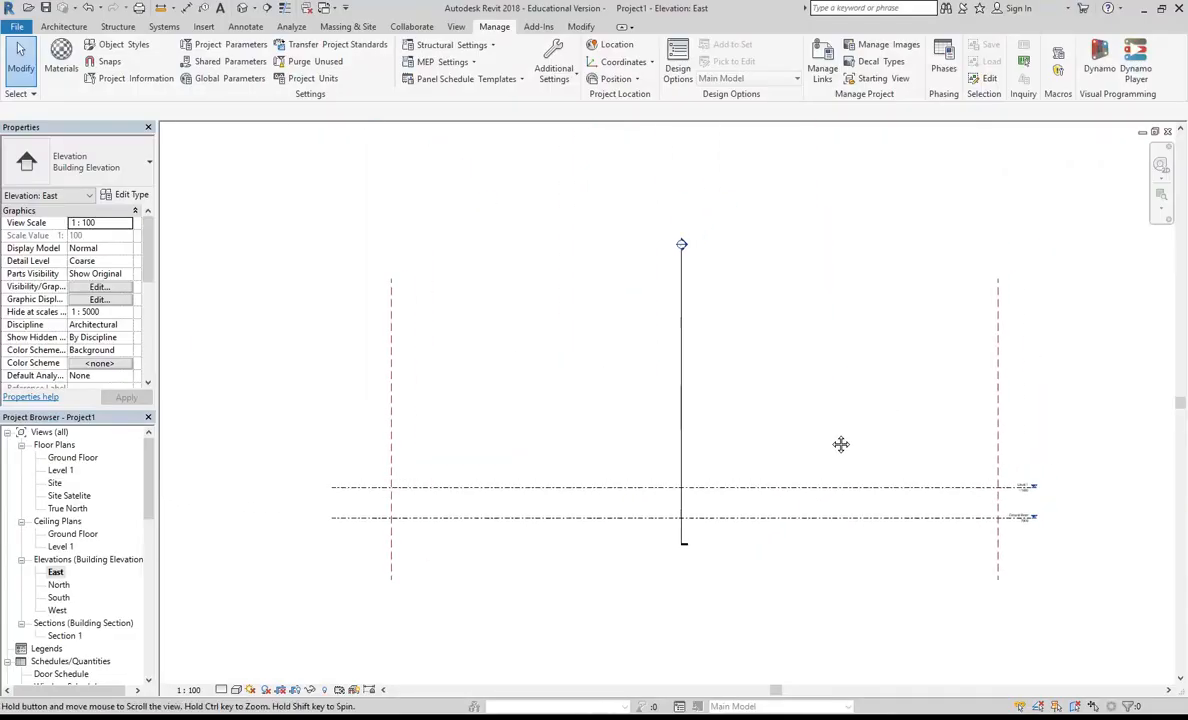
{"action": "left_click", "coordinate": [63, 26]}
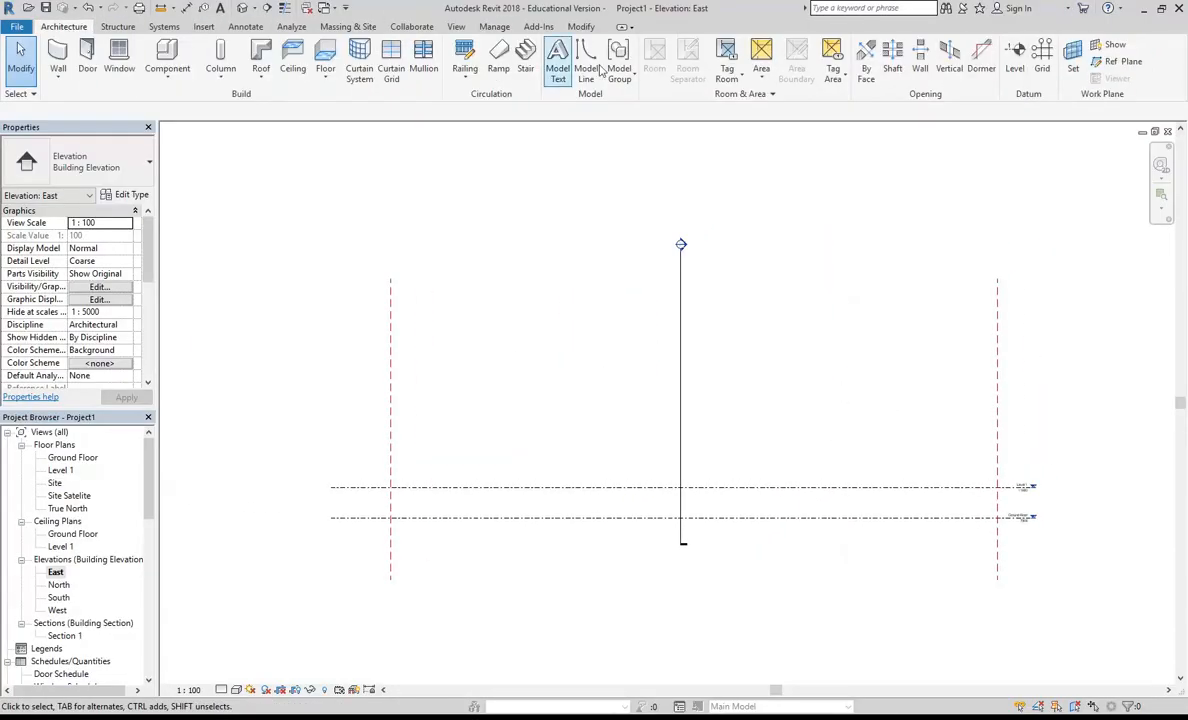
{"action": "left_click", "coordinate": [1012, 62]}
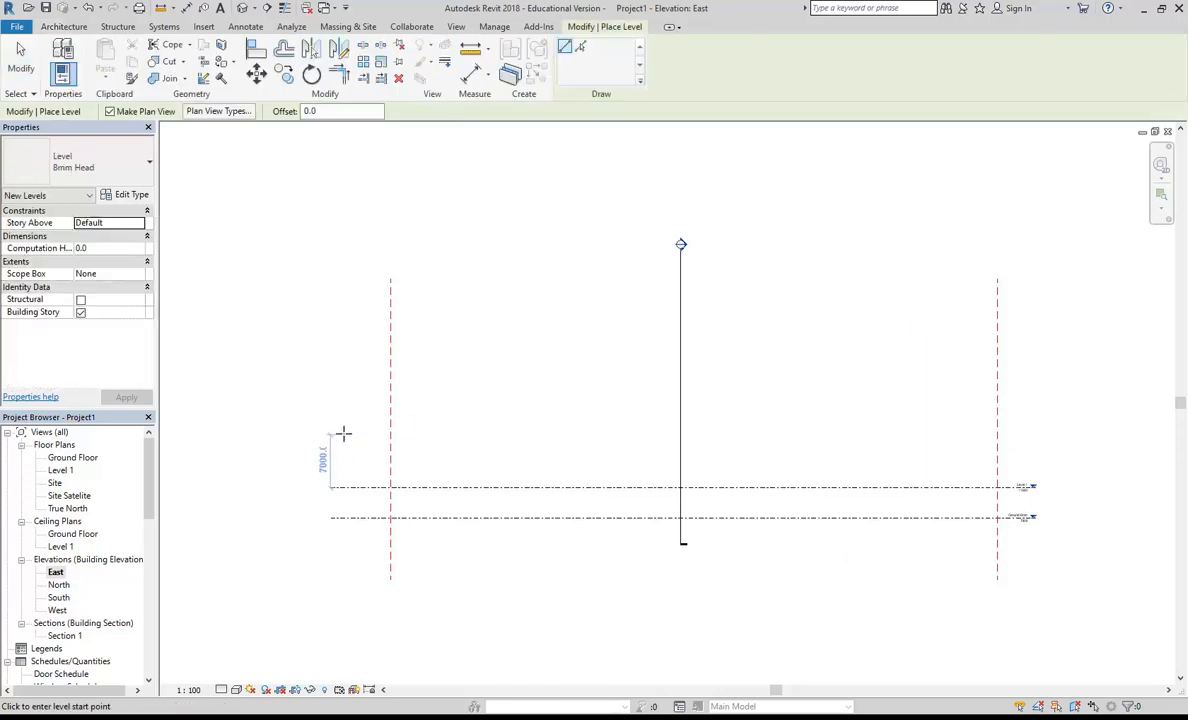
{"action": "middle_click_drag", "start_coordinate": [342, 431], "coordinate": [270, 431]}
{"action": "left_click", "coordinate": [277, 447]}
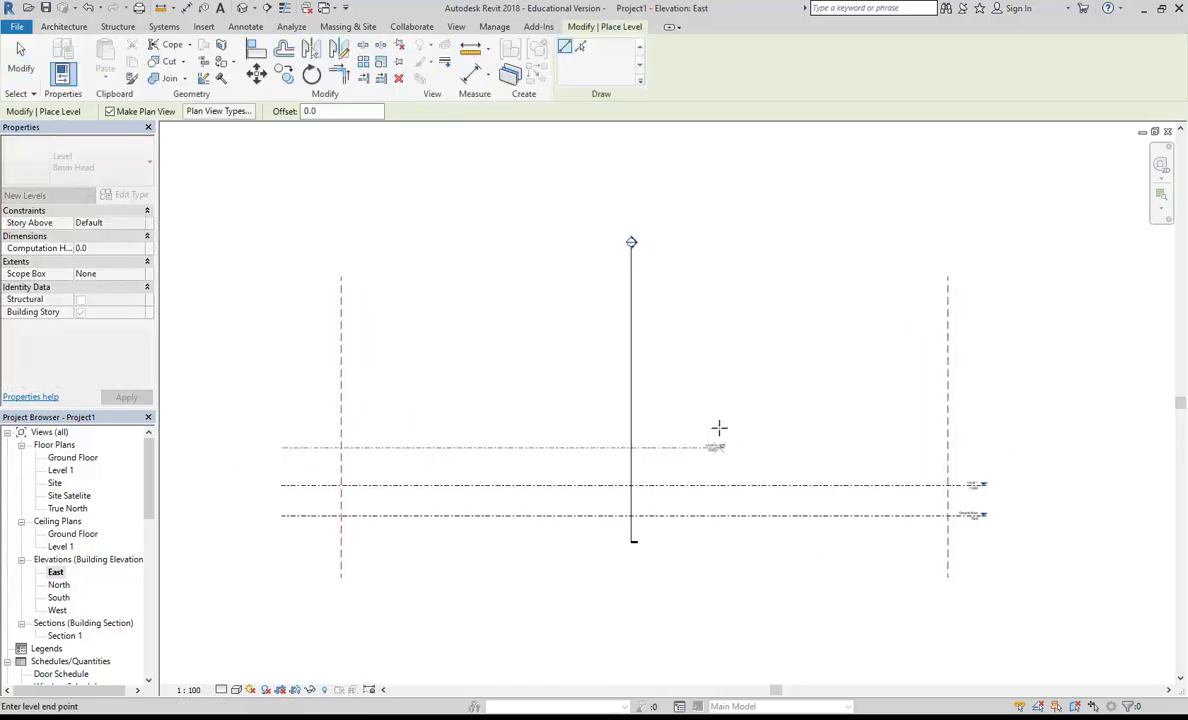
{"action": "left_click", "coordinate": [977, 447]}
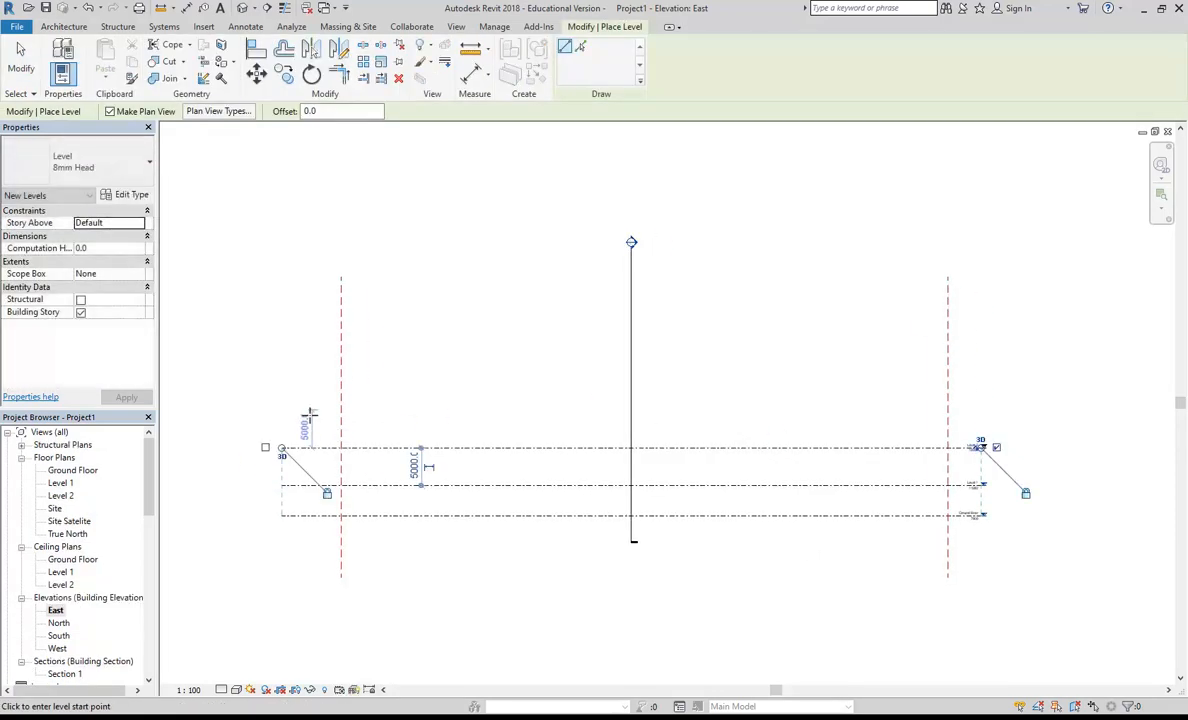
Step: Draw another level above Level 2, aligned with the existing level ends, and set its elevation to 19590
{"action": "left_click", "coordinate": [278, 417]}
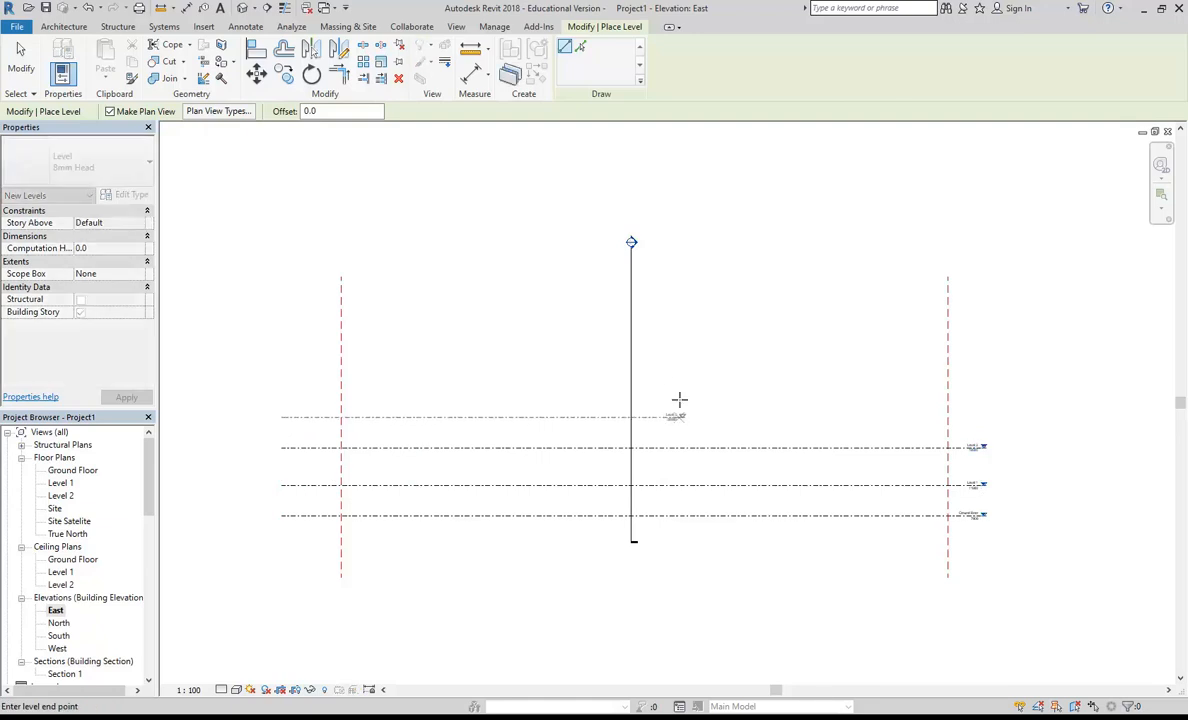
{"action": "left_click", "coordinate": [977, 417]}
{"action": "scroll", "coordinate": [822, 379], "scroll_direction": "up", "scroll_amount": 8}
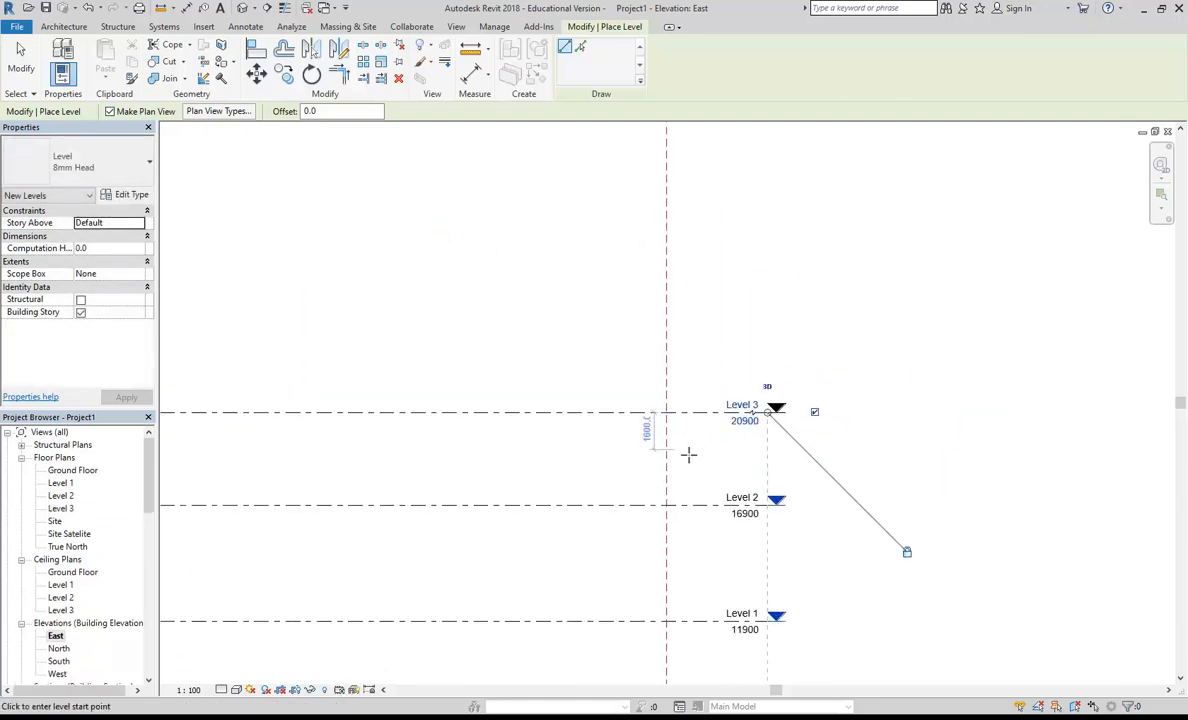
{"action": "left_click", "coordinate": [739, 396]}
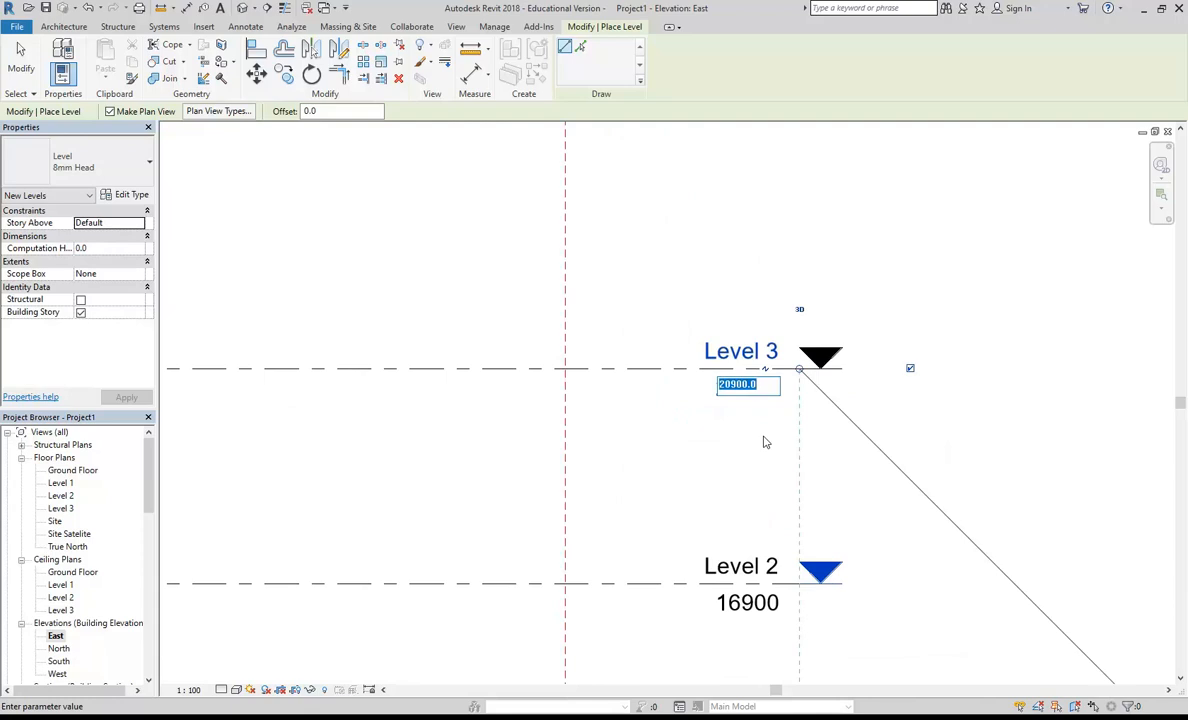
{"action": "type", "text": "19590"}
{"action": "key", "text": "Return"}
Step: Draw another level 6000 mm above Level 3, with both ends aligned to the levels below
{"action": "scroll", "coordinate": [765, 442], "scroll_direction": "down", "scroll_amount": 5}
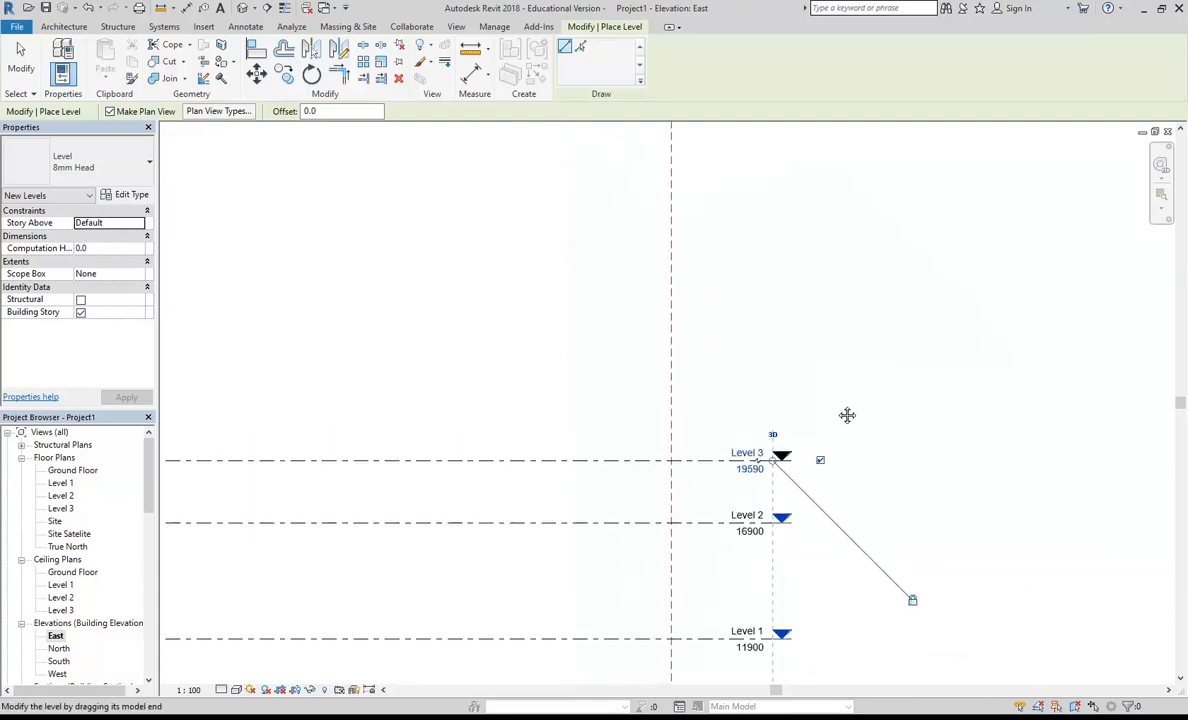
{"action": "scroll", "coordinate": [705, 517], "scroll_direction": "down", "scroll_amount": 6}
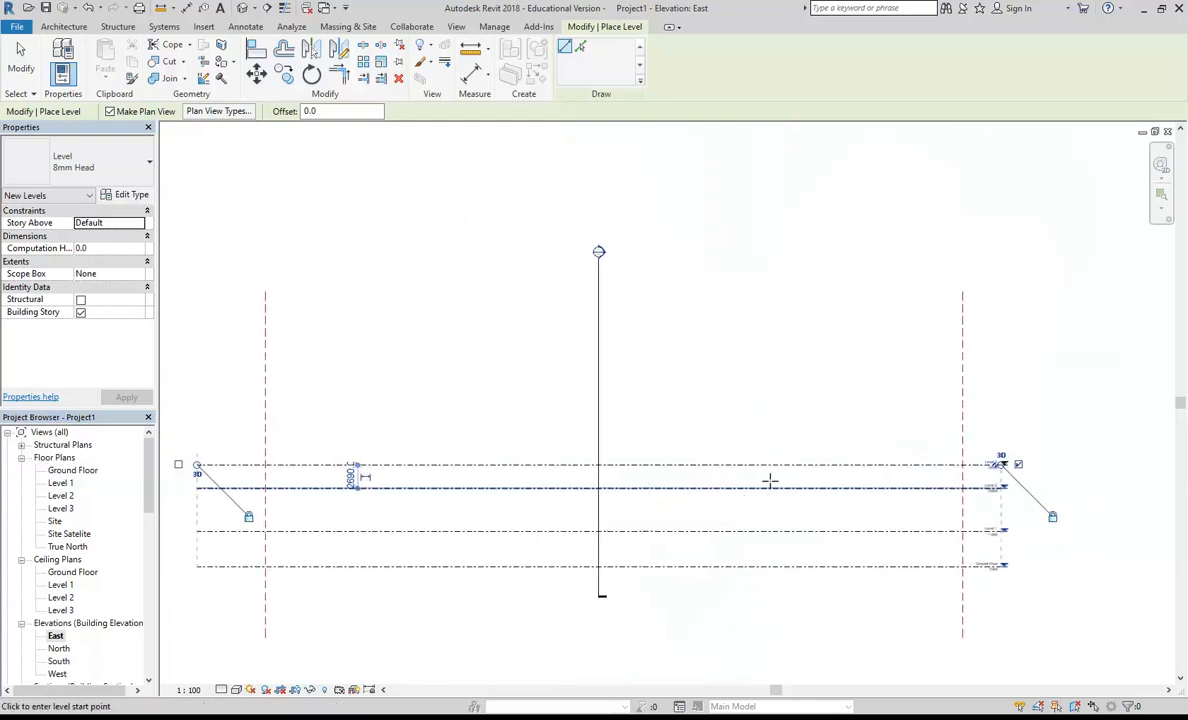
{"action": "scroll", "coordinate": [397, 420], "scroll_direction": "up", "scroll_amount": 2}
{"action": "left_click", "coordinate": [320, 420]}
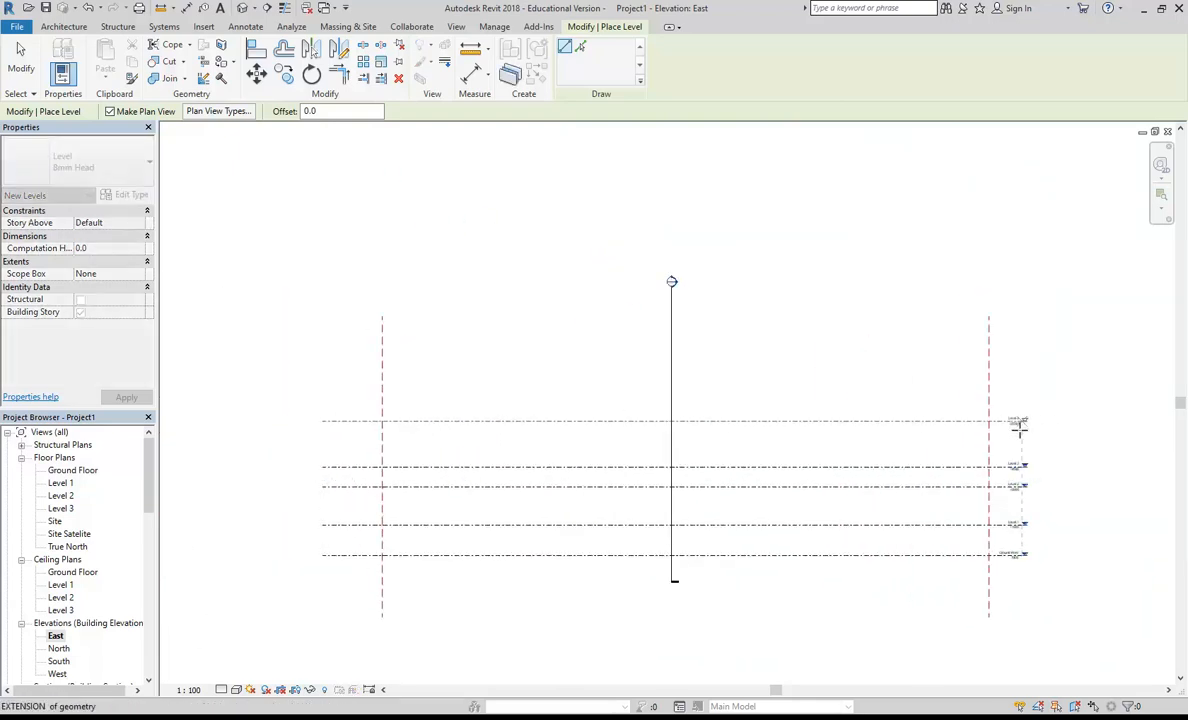
{"action": "left_click", "coordinate": [1019, 424]}
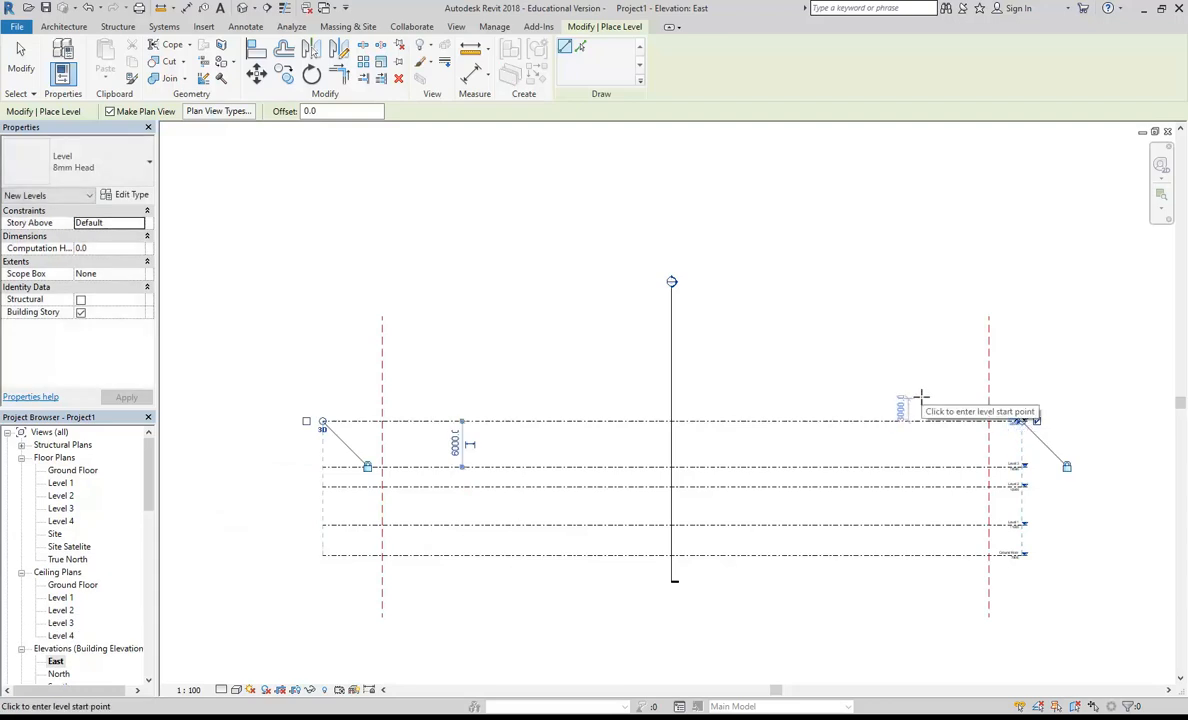
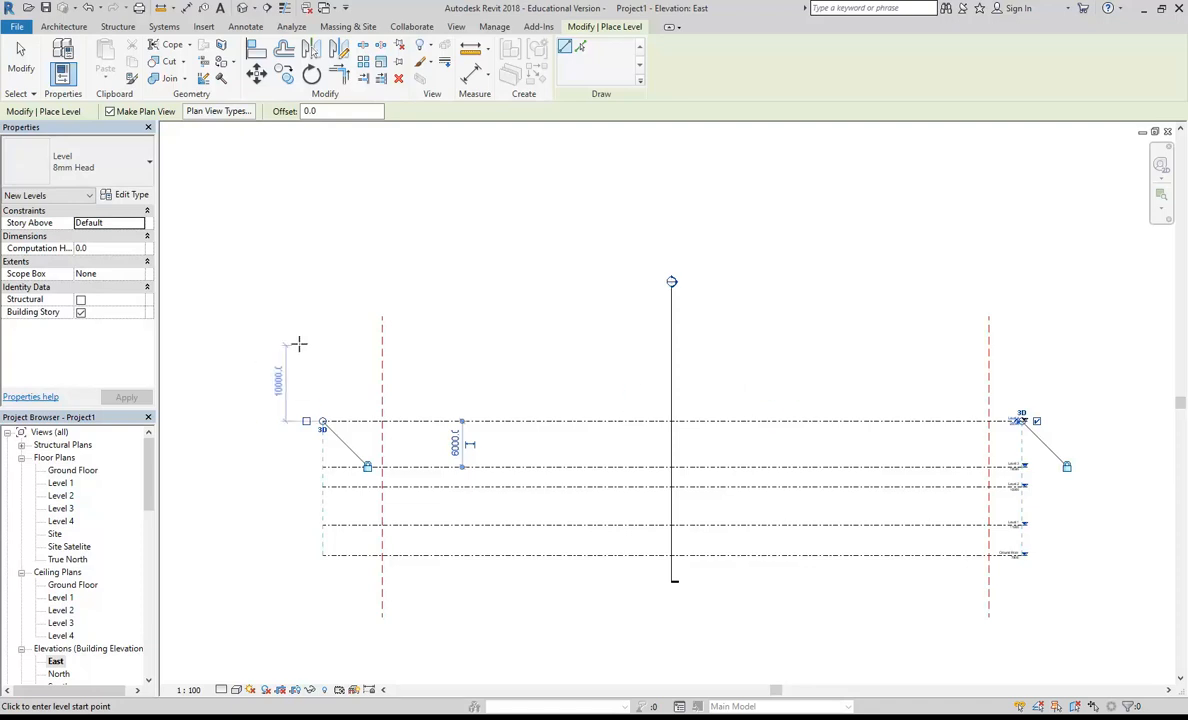
Step: Draw two more levels above Level 4 at 5000 mm spacing, with both ends aligned to the levels below
{"action": "scroll", "coordinate": [1024, 419], "scroll_direction": "up", "scroll_amount": 3}
{"action": "scroll", "coordinate": [711, 363], "scroll_direction": "down", "scroll_amount": 3}
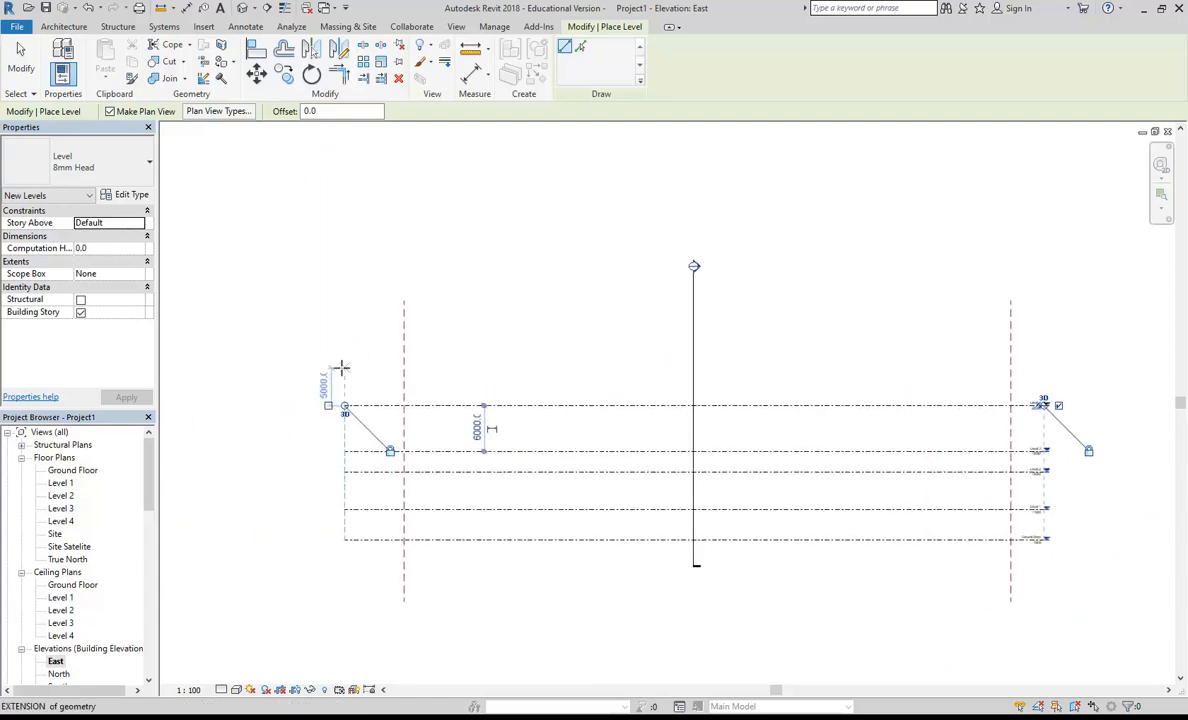
{"action": "left_click", "coordinate": [344, 368]}
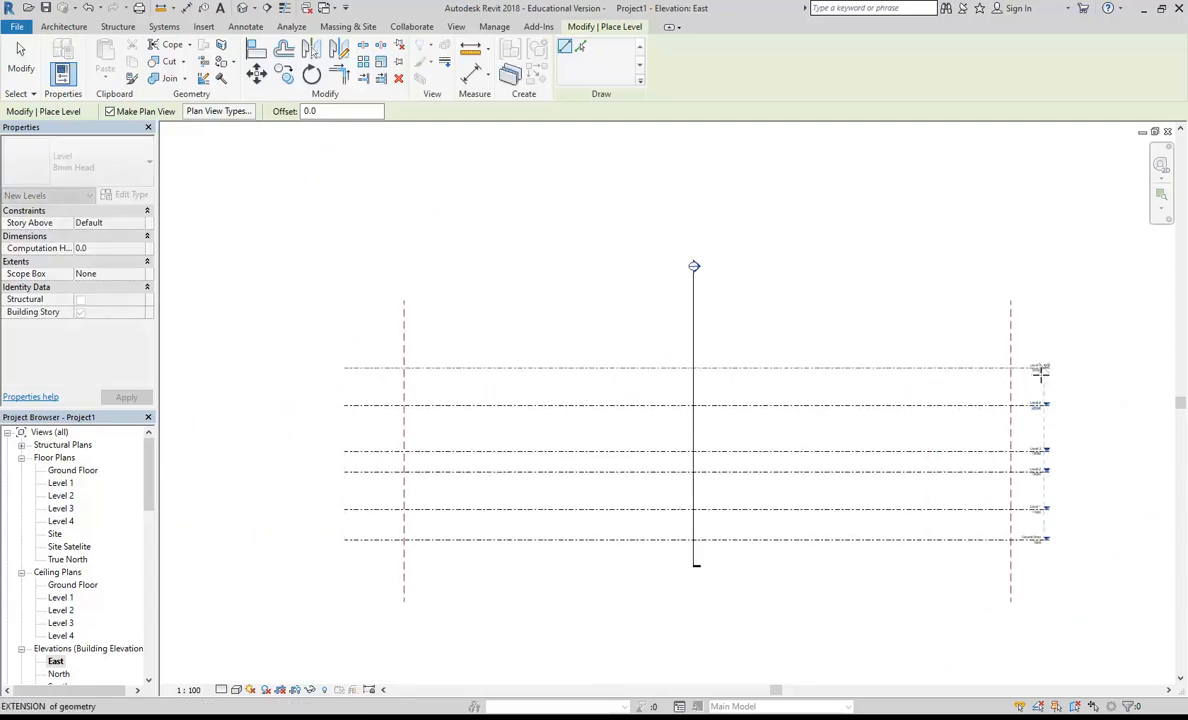
{"action": "left_click", "coordinate": [1039, 369]}
{"action": "left_click", "coordinate": [344, 330]}
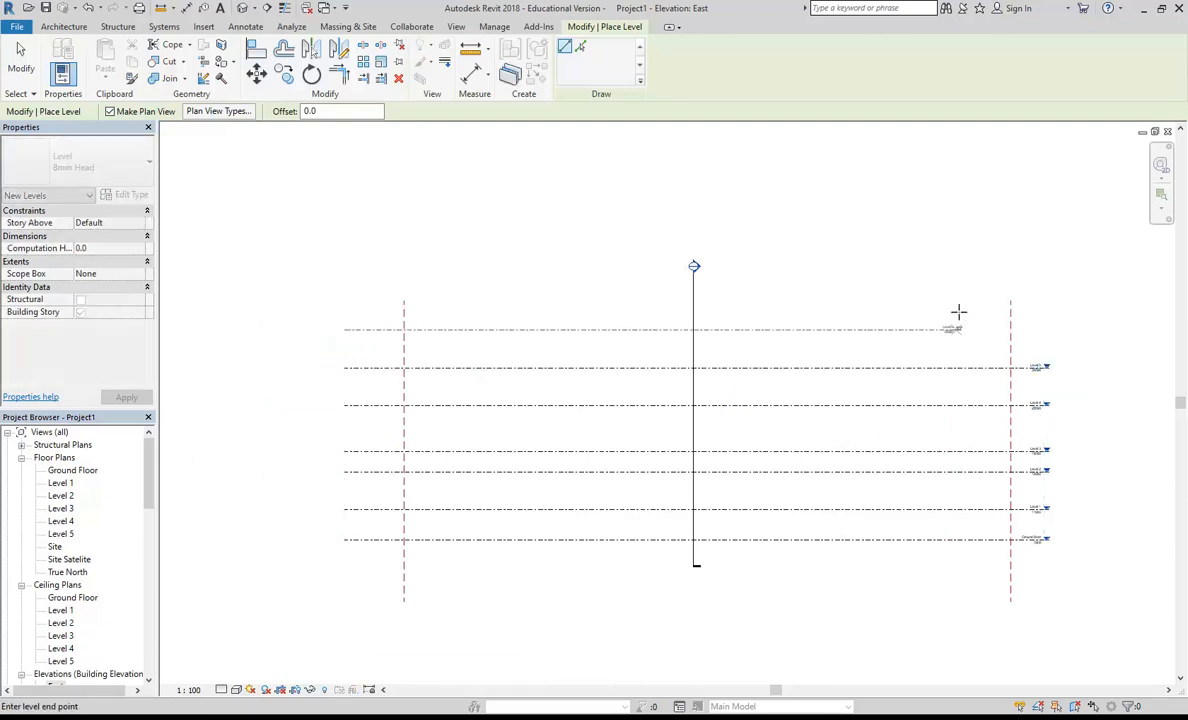
{"action": "left_click", "coordinate": [1041, 328]}
Step: Draw another level 4000 mm above Level 6, with both ends aligned to the existing levels
{"action": "scroll", "coordinate": [1098, 318], "scroll_direction": "up", "scroll_amount": 4}
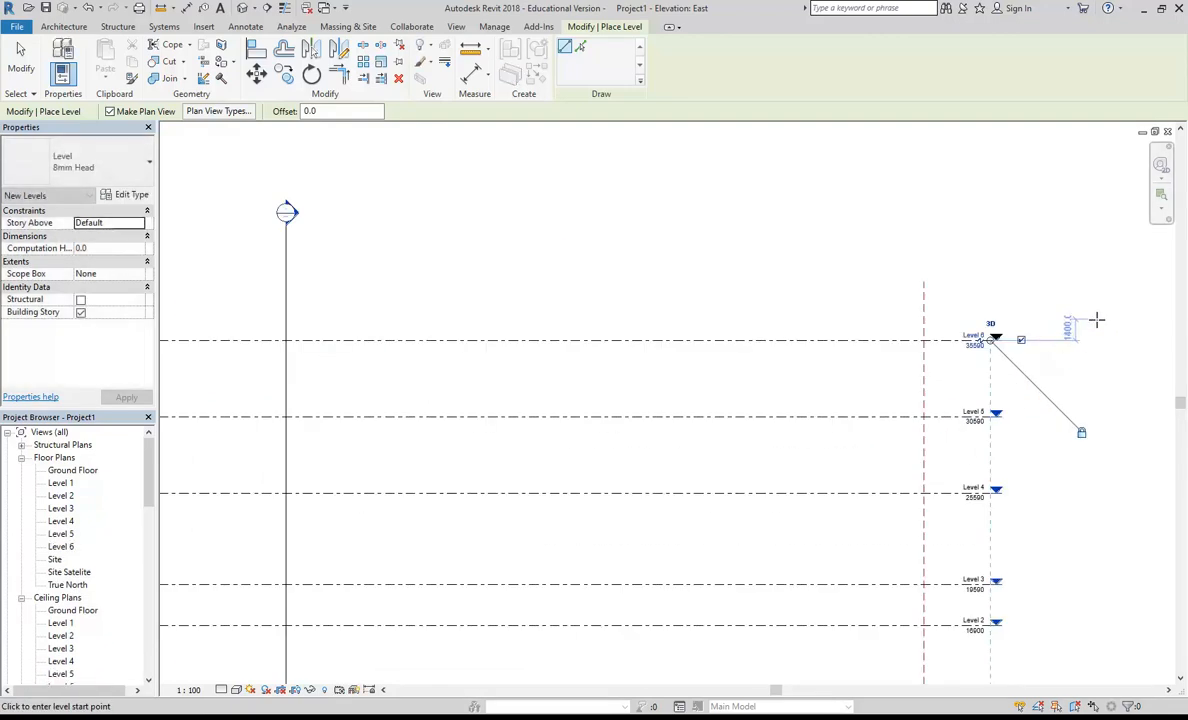
{"action": "scroll", "coordinate": [589, 268], "scroll_direction": "down", "scroll_amount": 4}
{"action": "scroll", "coordinate": [688, 303], "scroll_direction": "down", "scroll_amount": 2}
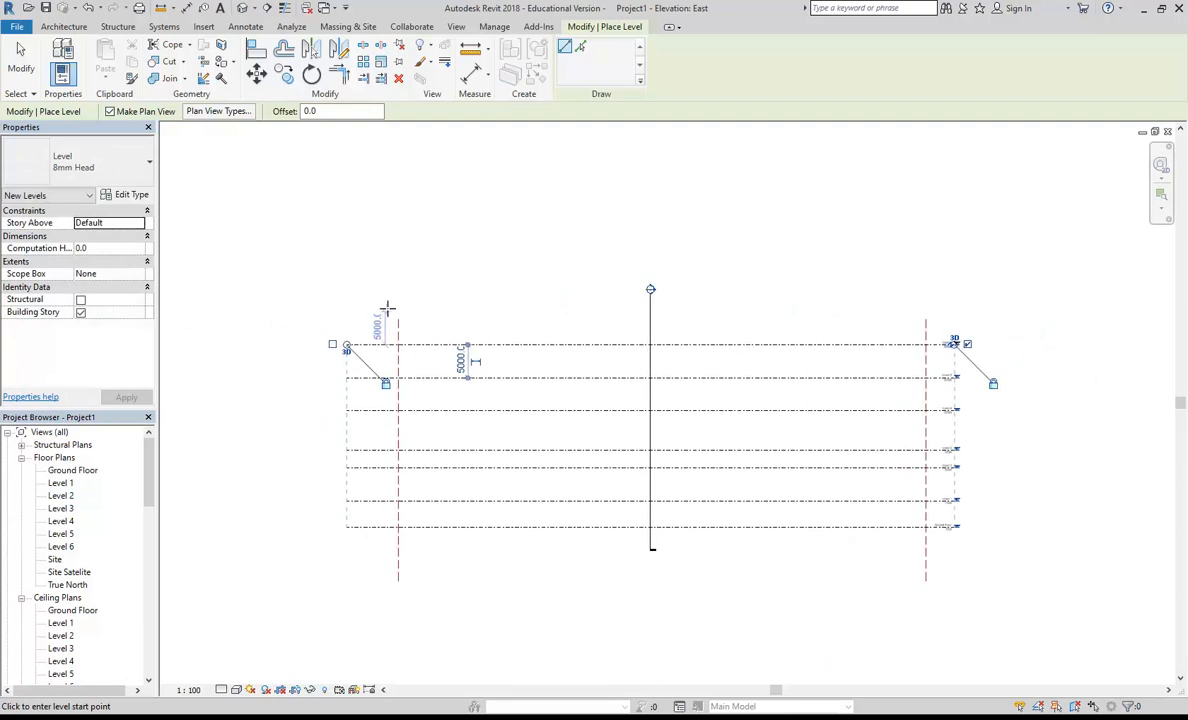
{"action": "left_click", "coordinate": [346, 318]}
{"action": "left_click", "coordinate": [932, 318]}
{"action": "scroll", "coordinate": [973, 300], "scroll_direction": "up", "scroll_amount": 4}
{"action": "scroll", "coordinate": [834, 360], "scroll_direction": "down", "scroll_amount": 1}
Step: Rename the uppermost level as Roof and have the corresponding views renamed too
{"action": "scroll", "coordinate": [851, 329], "scroll_direction": "up", "scroll_amount": 3}
{"action": "left_click", "coordinate": [720, 340]}
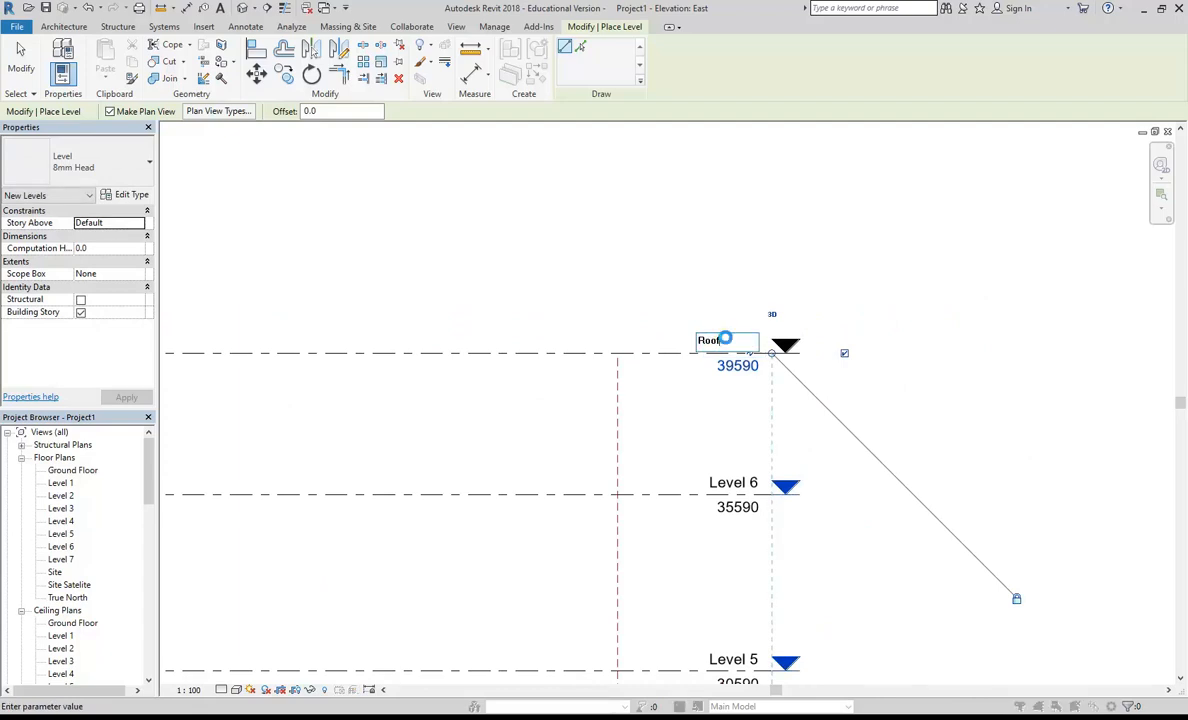
{"action": "key", "text": "Return"}
{"action": "left_click", "coordinate": [640, 375]}
{"action": "scroll", "coordinate": [469, 315], "scroll_direction": "down", "scroll_amount": 5}
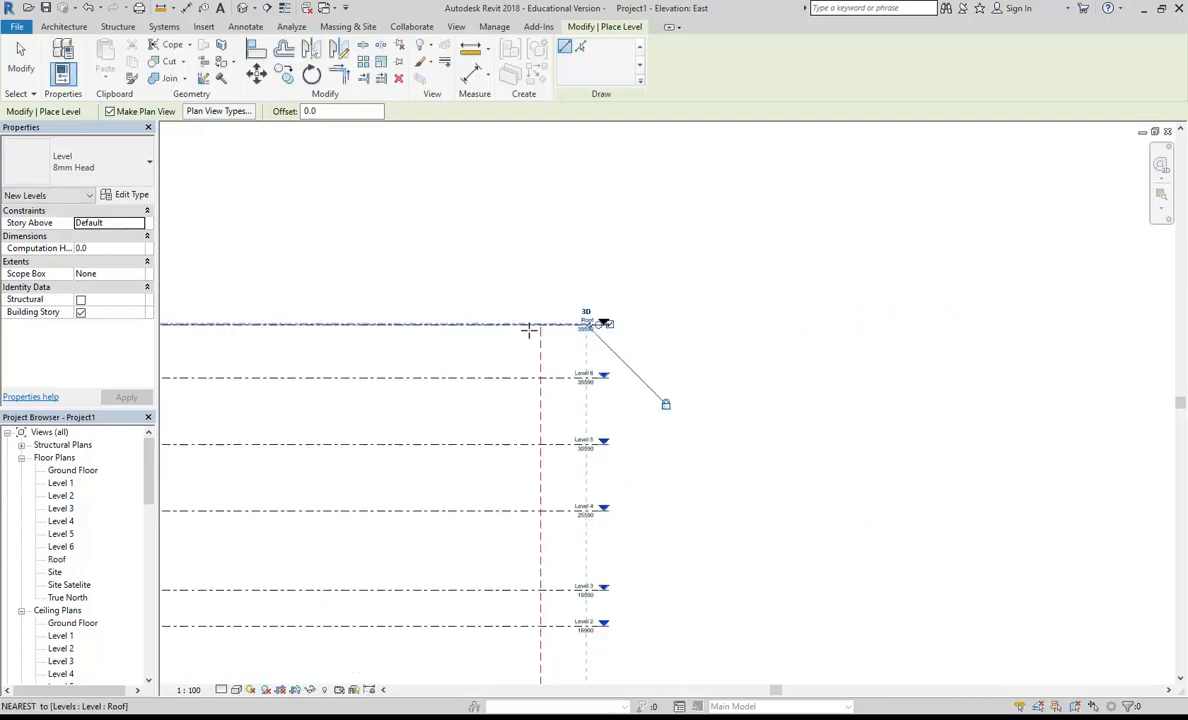
{"action": "scroll", "coordinate": [546, 366], "scroll_direction": "up", "scroll_amount": 2}
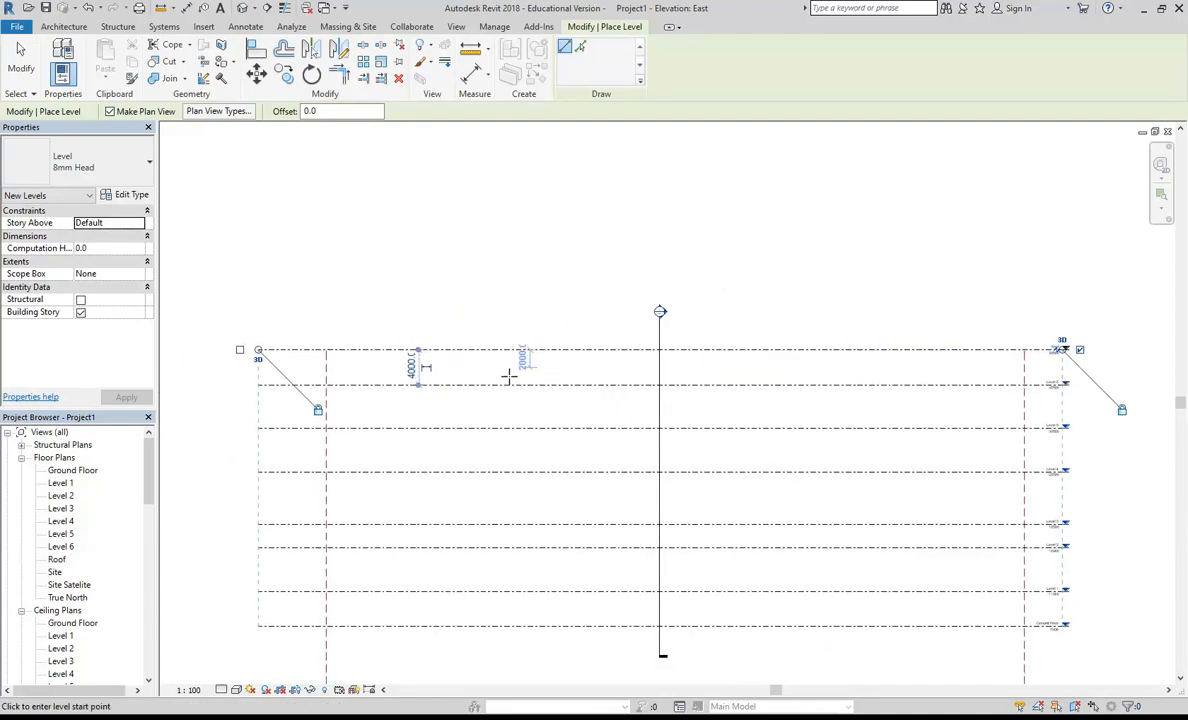
Step: Finish placing levels and extend the upper end of the shorter vertical reference plane to match the opposite plane's height above the Roof level
{"action": "key", "text": "Escape"}
{"action": "key", "text": "Escape"}
{"action": "left_click", "coordinate": [327, 362]}
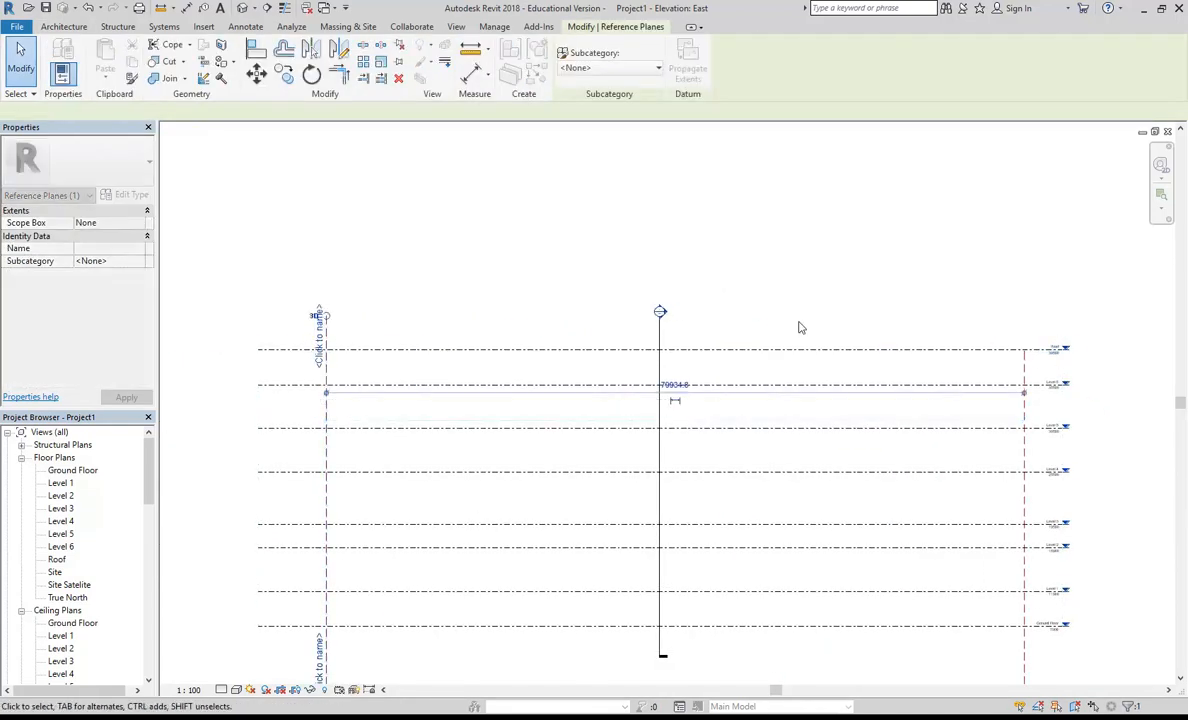
{"action": "left_click", "coordinate": [1024, 350]}
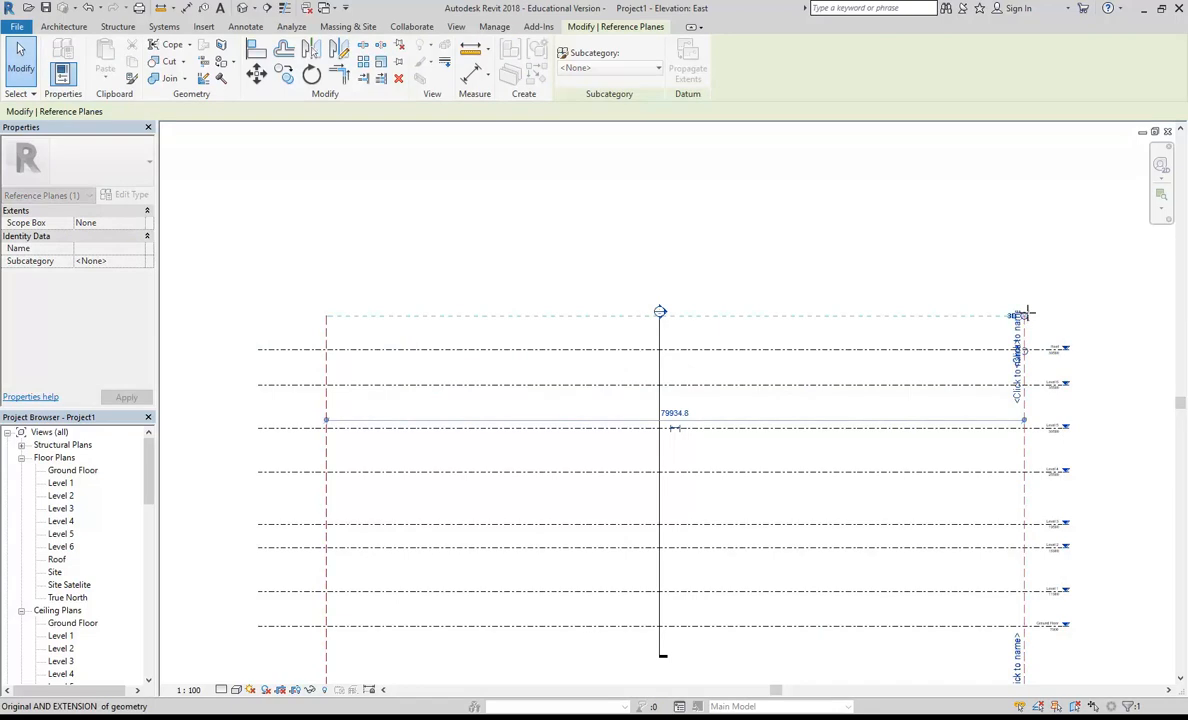
{"action": "left_click", "coordinate": [883, 273]}
{"action": "scroll", "coordinate": [135, 460], "scroll_direction": "down", "scroll_amount": 5}
Step: Check the levels and reference planes in the North elevation, and open the Level 3 floor plan
{"action": "double_click", "coordinate": [60, 521]}
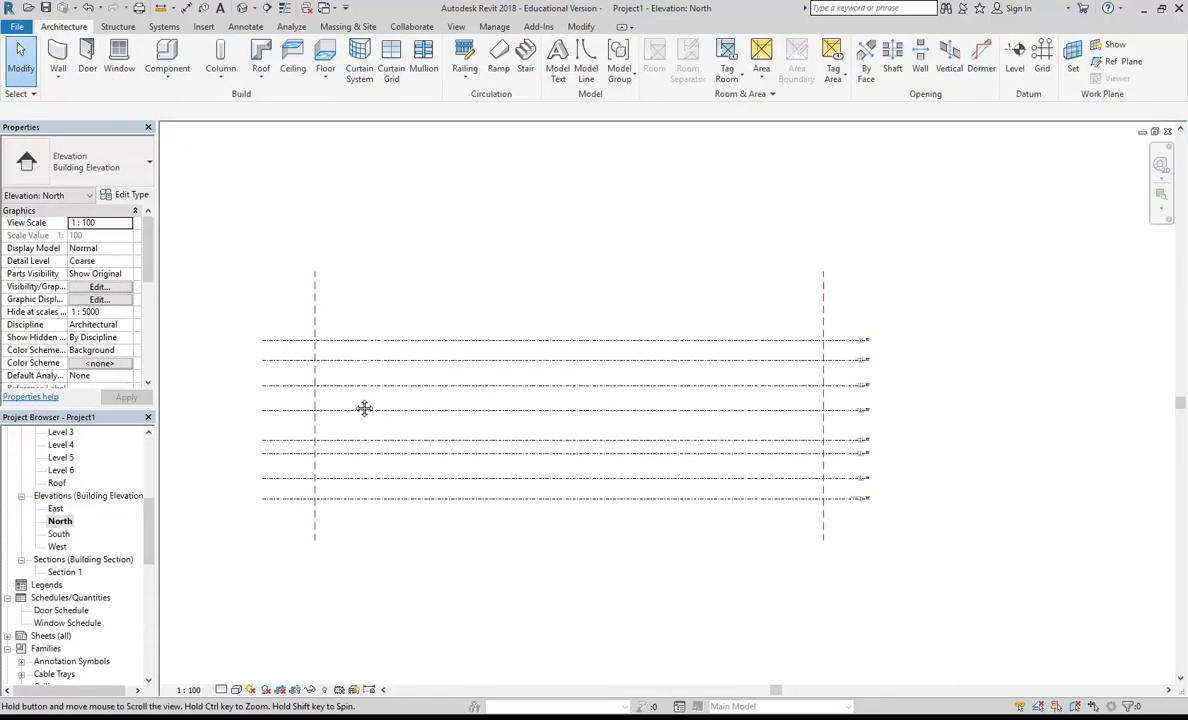
{"action": "scroll", "coordinate": [425, 356], "scroll_direction": "up", "scroll_amount": 1}
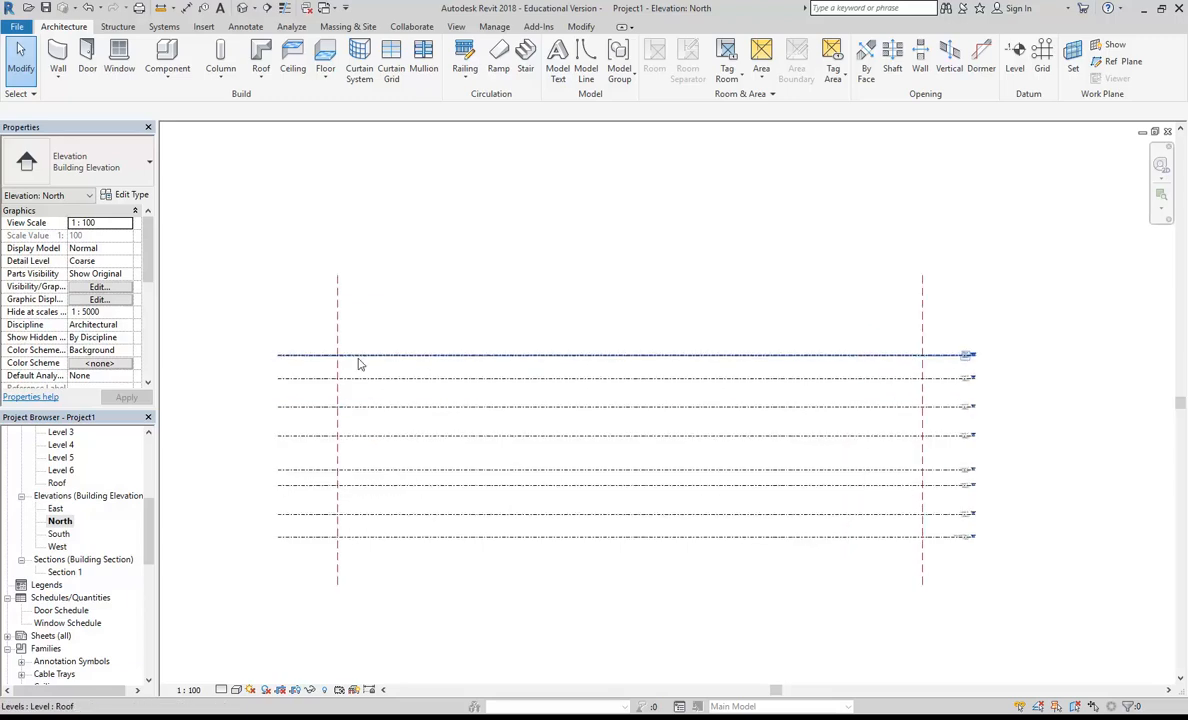
{"action": "left_click_drag", "start_coordinate": [150, 524], "coordinate": [150, 470]}
{"action": "double_click", "coordinate": [60, 483]}
{"action": "right_click", "coordinate": [63, 484]}
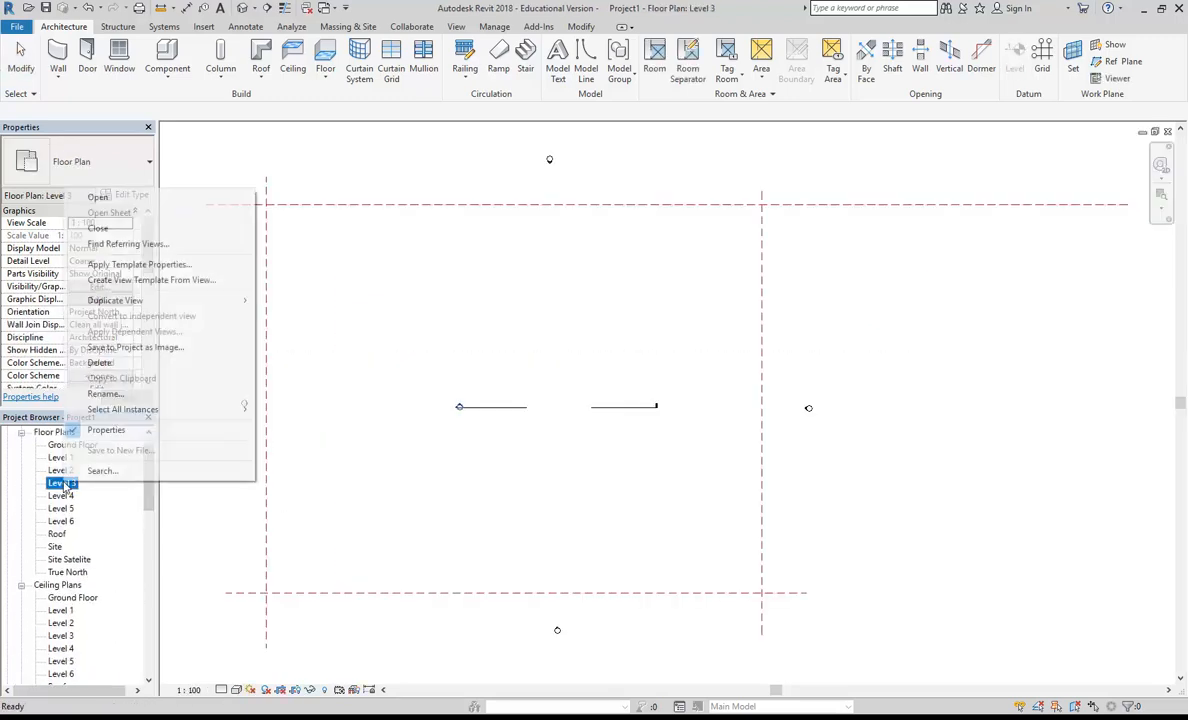
{"action": "mouse_move", "coordinate": [130, 300]}
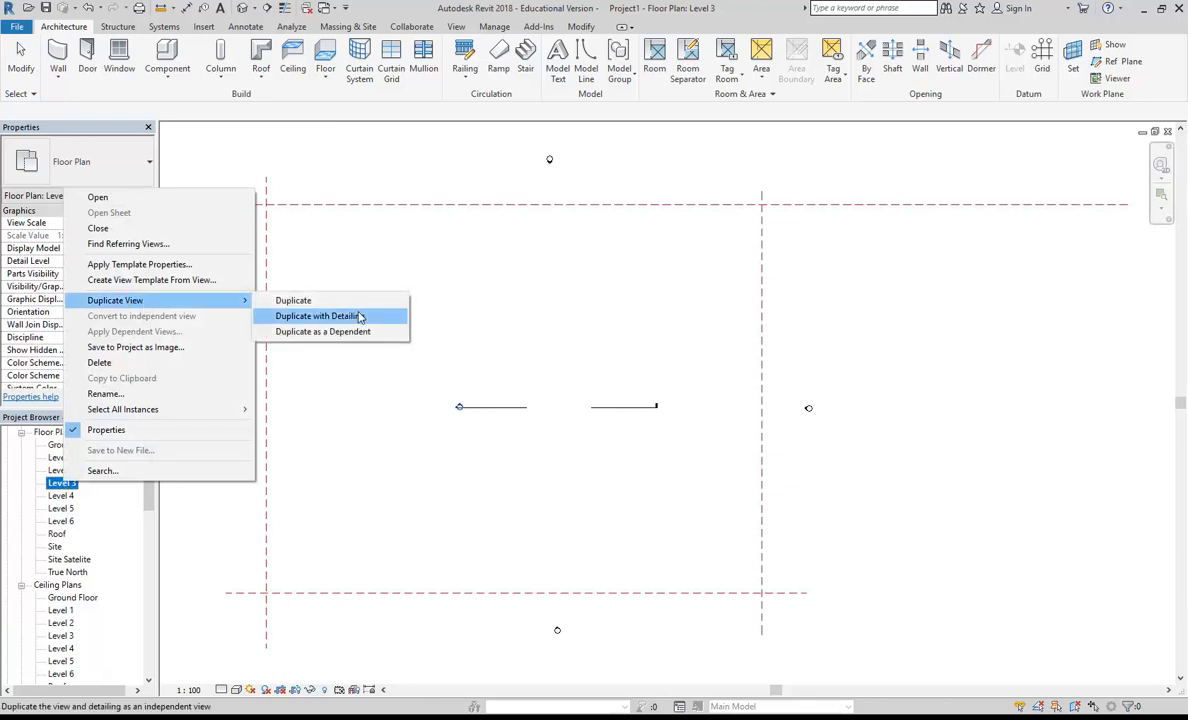
{"action": "left_click", "coordinate": [468, 284]}
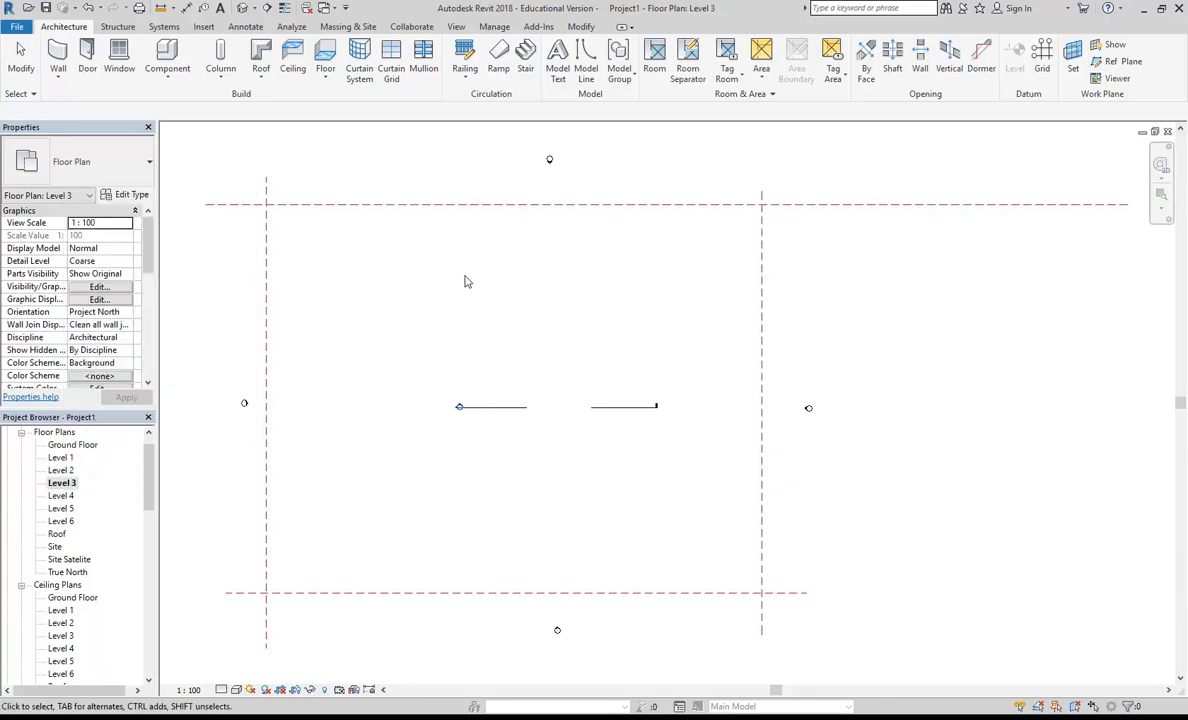
Step: Stretch the section line's head and tail outward to the two vertical reference planes in the Level 3 plan
{"action": "left_click", "coordinate": [492, 408]}
{"action": "scroll", "coordinate": [378, 414], "scroll_direction": "up", "scroll_amount": 2}
{"action": "scroll", "coordinate": [528, 391], "scroll_direction": "down", "scroll_amount": 1}
{"action": "middle_click_drag", "start_coordinate": [530, 400], "coordinate": [587, 393]}
{"action": "middle_click_drag", "start_coordinate": [480, 361], "coordinate": [556, 361]}
{"action": "scroll", "coordinate": [556, 361], "scroll_direction": "up", "scroll_amount": 2}
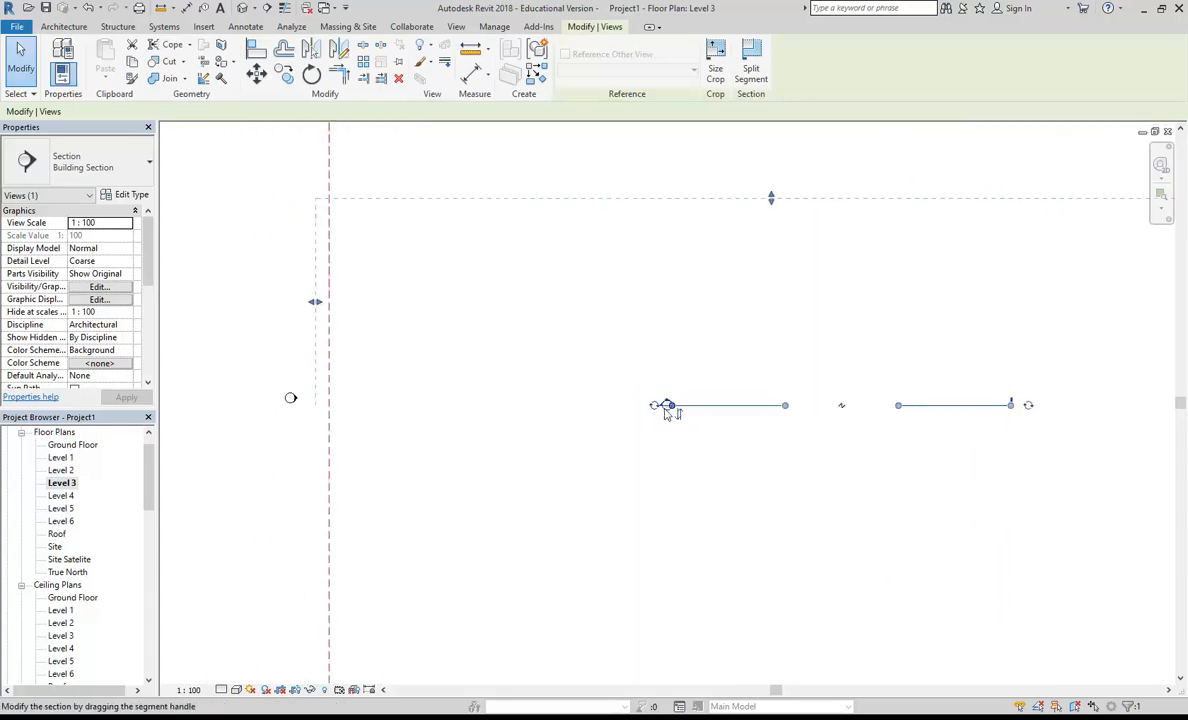
{"action": "left_click_drag", "start_coordinate": [662, 406], "coordinate": [328, 396]}
{"action": "middle_click_drag", "start_coordinate": [872, 360], "coordinate": [371, 361]}
{"action": "scroll", "coordinate": [427, 376], "scroll_direction": "up", "scroll_amount": 1}
{"action": "left_click_drag", "start_coordinate": [536, 418], "coordinate": [798, 425]}
{"action": "scroll", "coordinate": [500, 312], "scroll_direction": "down", "scroll_amount": 3}
Step: Adjust the section's view depth so its far boundary sits just beyond the upper horizontal reference plane
{"action": "middle_click_drag", "start_coordinate": [302, 292], "coordinate": [455, 306]}
{"action": "scroll", "coordinate": [455, 306], "scroll_direction": "down", "scroll_amount": 1}
{"action": "left_click", "coordinate": [66, 488]}
{"action": "scroll", "coordinate": [419, 469], "scroll_direction": "down", "scroll_amount": 2}
{"action": "middle_click_drag", "start_coordinate": [420, 468], "coordinate": [573, 471]}
{"action": "left_click_drag", "start_coordinate": [603, 316], "coordinate": [602, 222]}
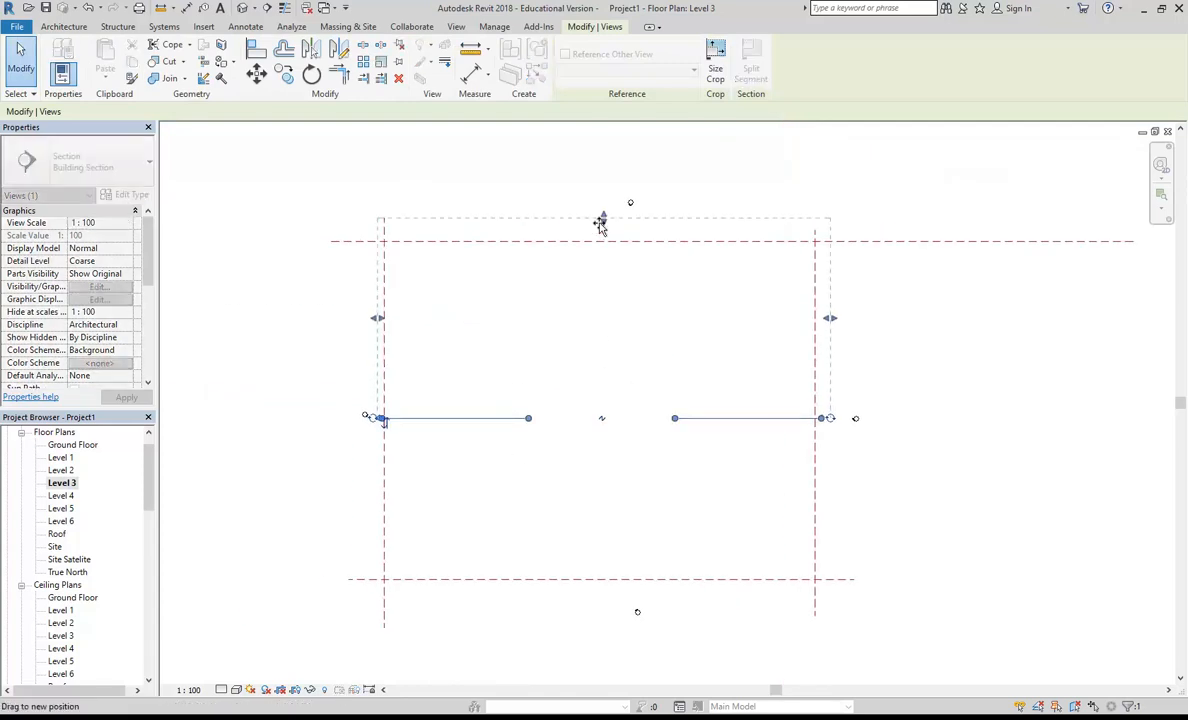
{"action": "scroll", "coordinate": [475, 379], "scroll_direction": "up", "scroll_amount": 1}
{"action": "middle_click_drag", "start_coordinate": [475, 379], "coordinate": [427, 416]}
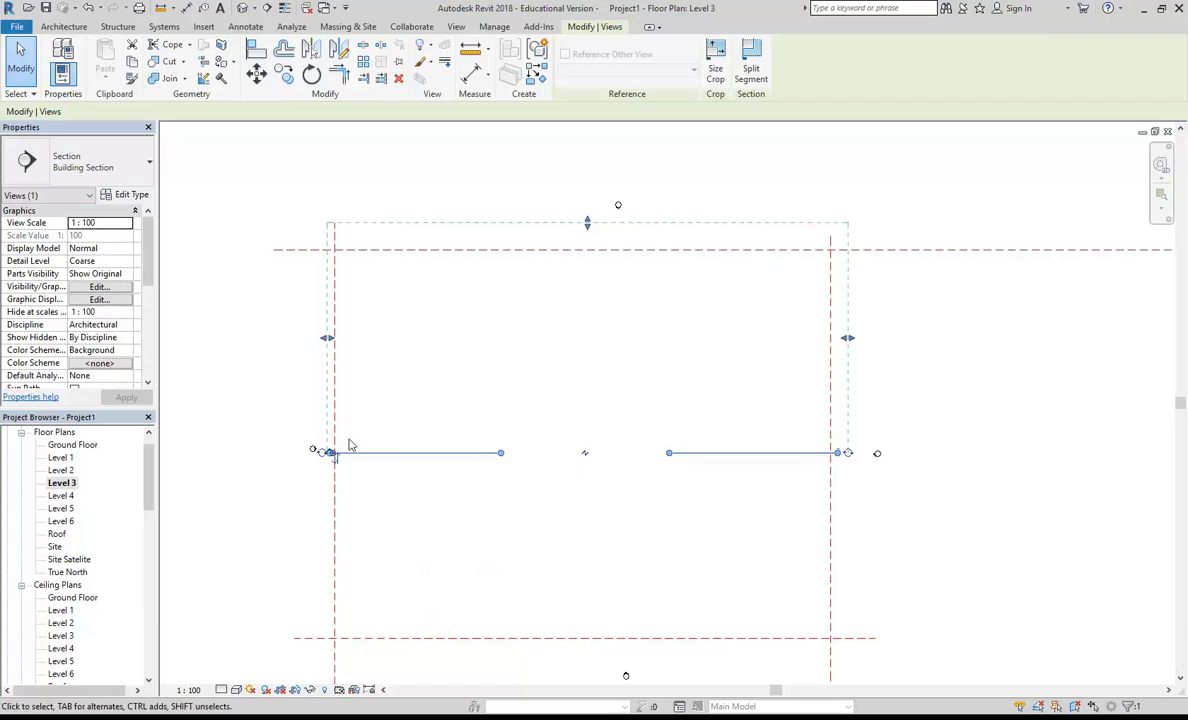
{"action": "left_click", "coordinate": [285, 441]}
Step: Duplicate the Level 3 floor plan view without detailing
{"action": "right_click", "coordinate": [60, 485]}
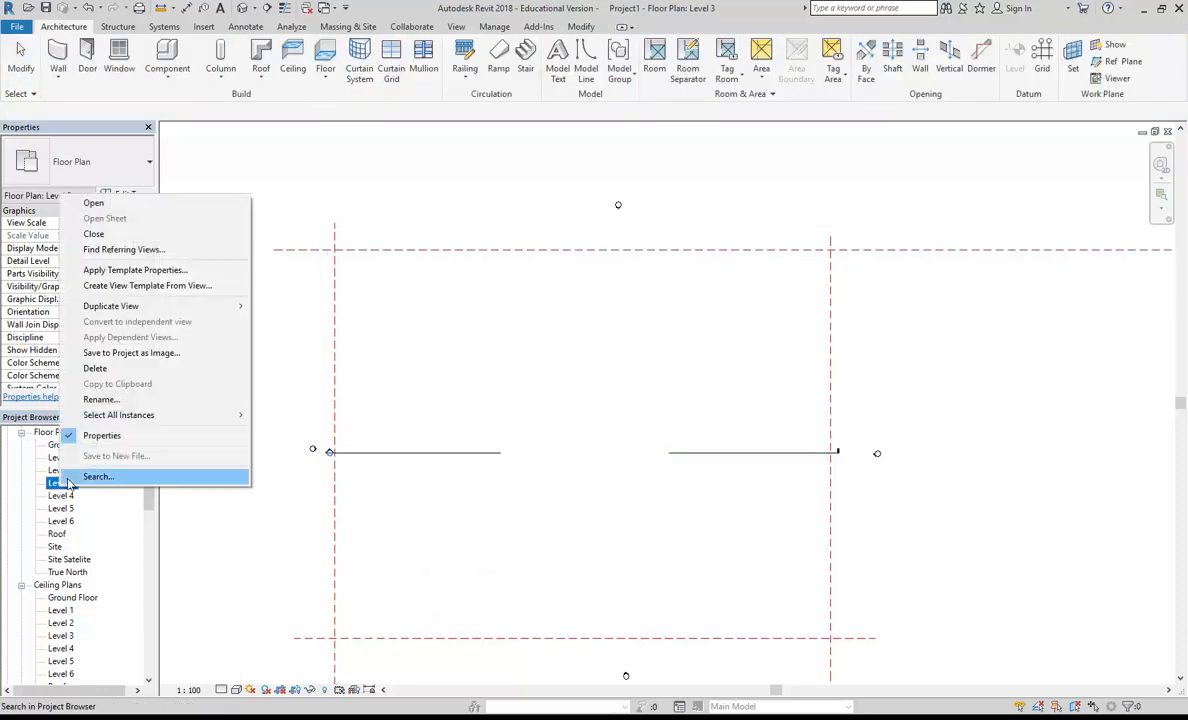
{"action": "mouse_move", "coordinate": [150, 306]}
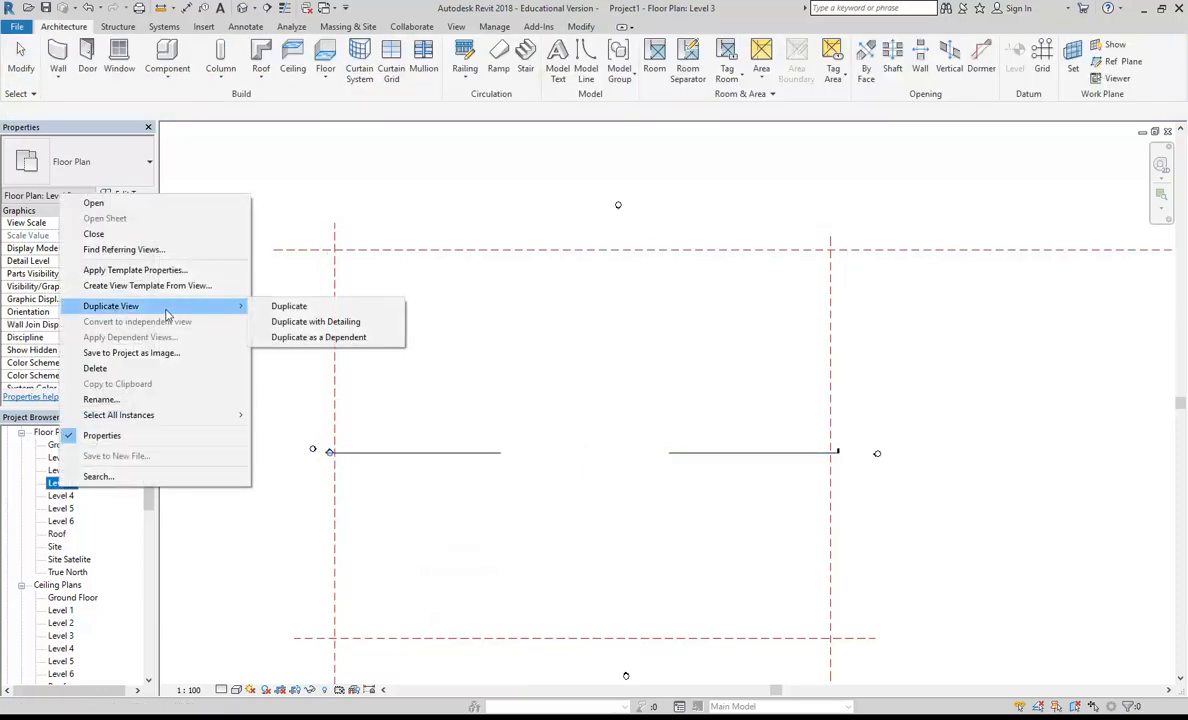
{"action": "left_click", "coordinate": [307, 310]}
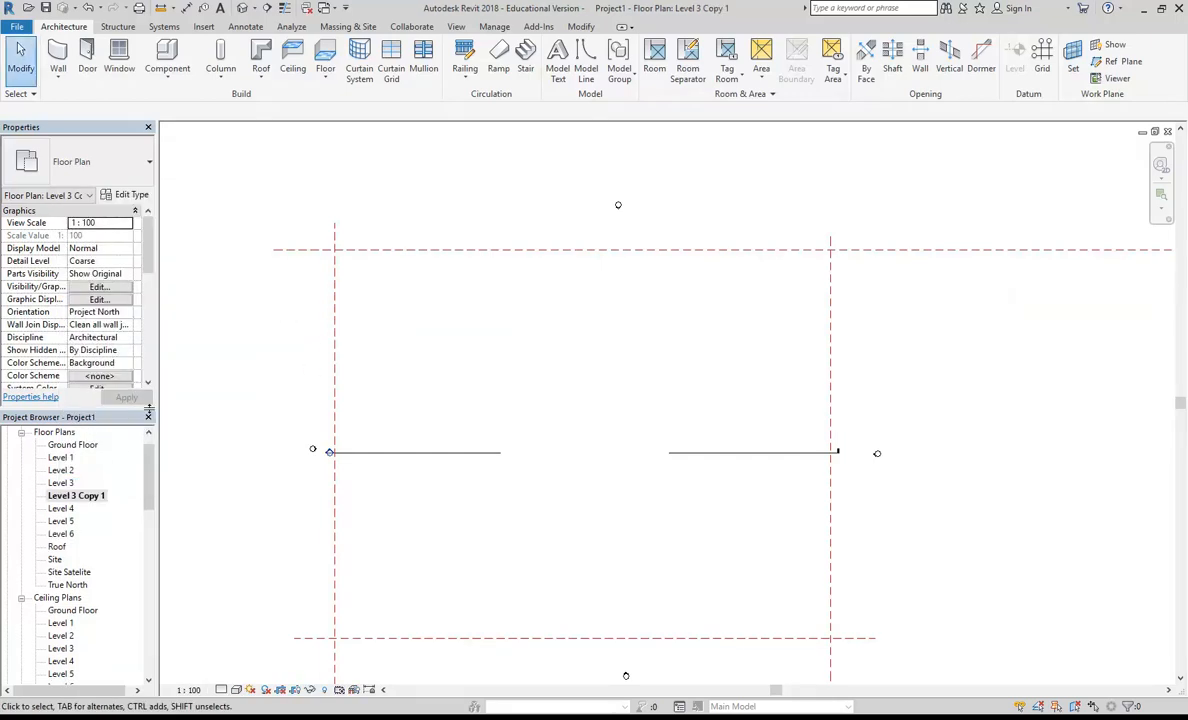
Step: Switch to Adobe Acrobat and look at the image export options for the A-0203-Level 03 plan
{"action": "right_click", "coordinate": [84, 497]}
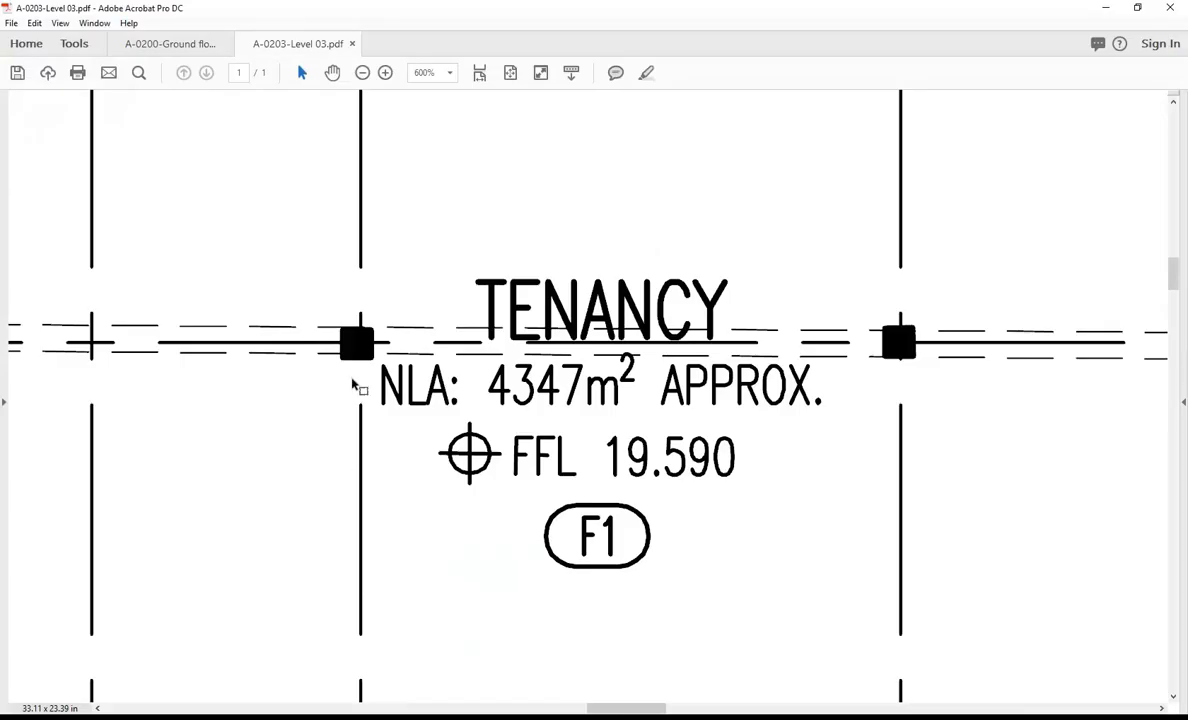
{"action": "left_click", "coordinate": [12, 23]}
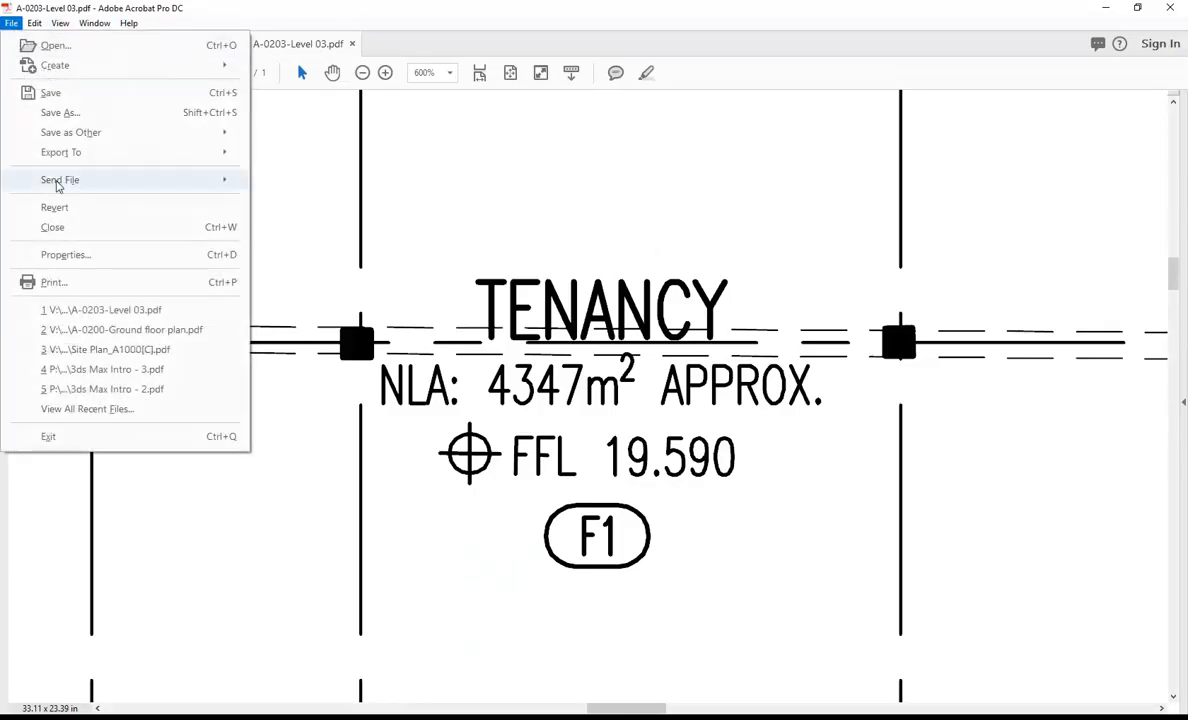
{"action": "mouse_move", "coordinate": [74, 153]}
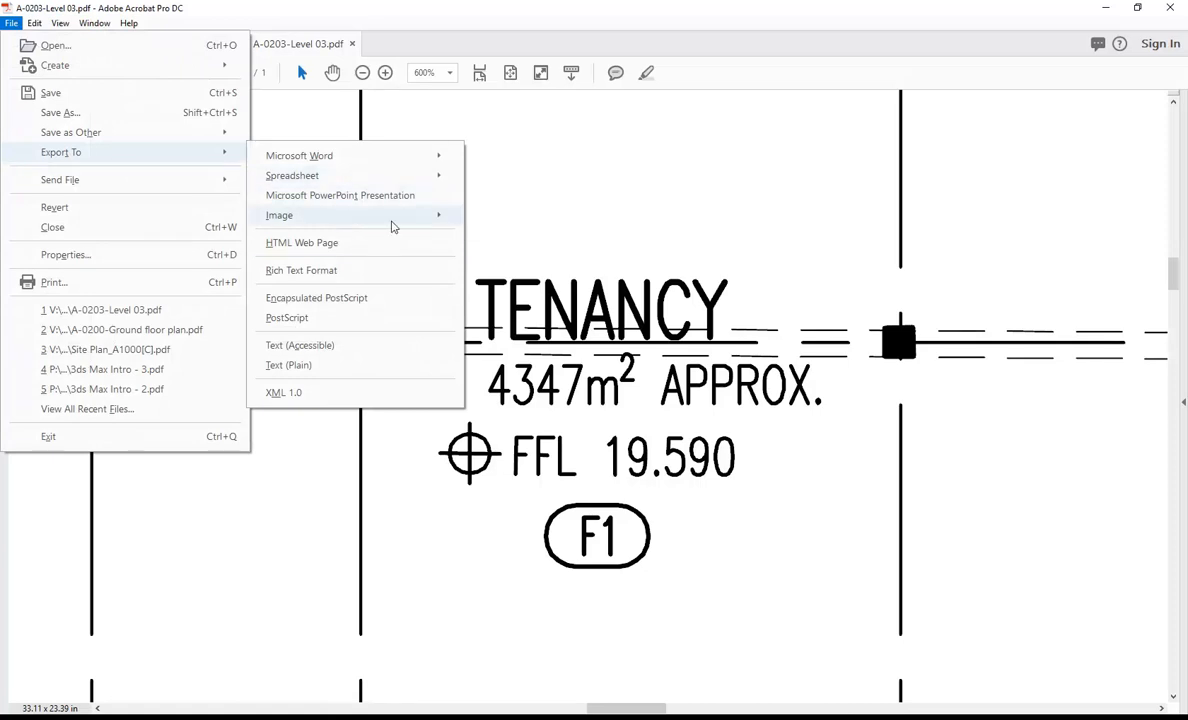
{"action": "mouse_move", "coordinate": [344, 220]}
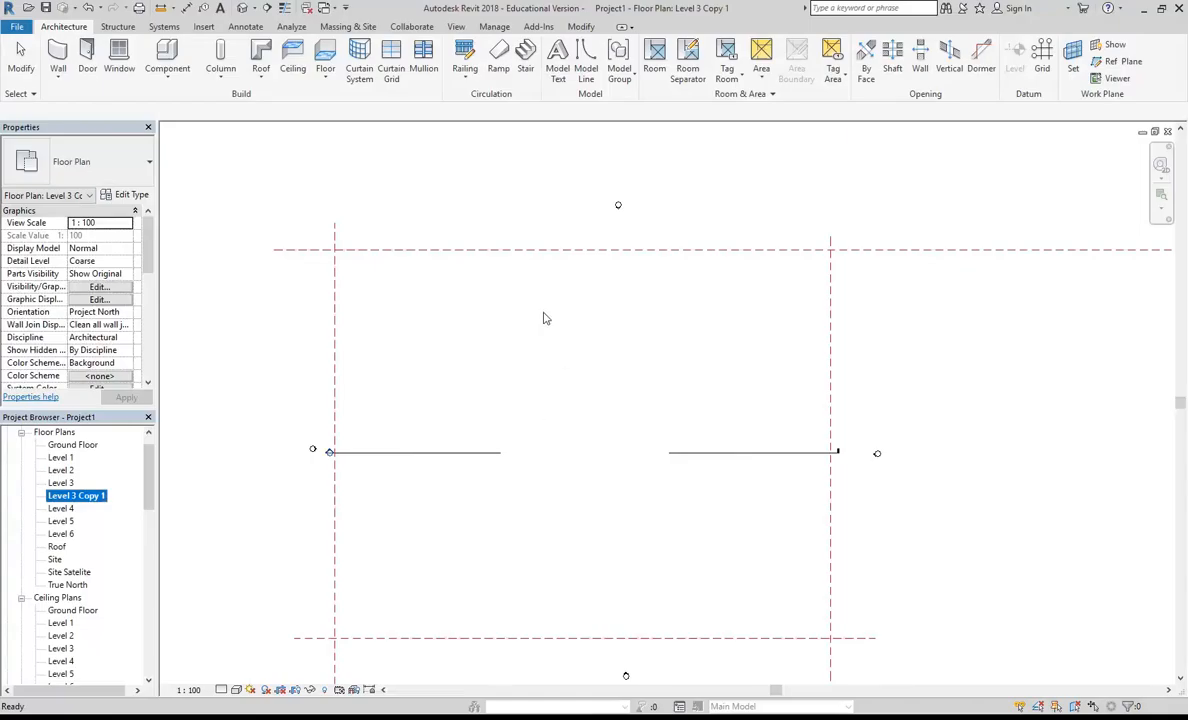
Step: Switch back to Revit and rename the duplicated Level 3 floor plan view as Level 3 Image
{"action": "right_click", "coordinate": [78, 495]}
{"action": "mouse_move", "coordinate": [128, 322]}
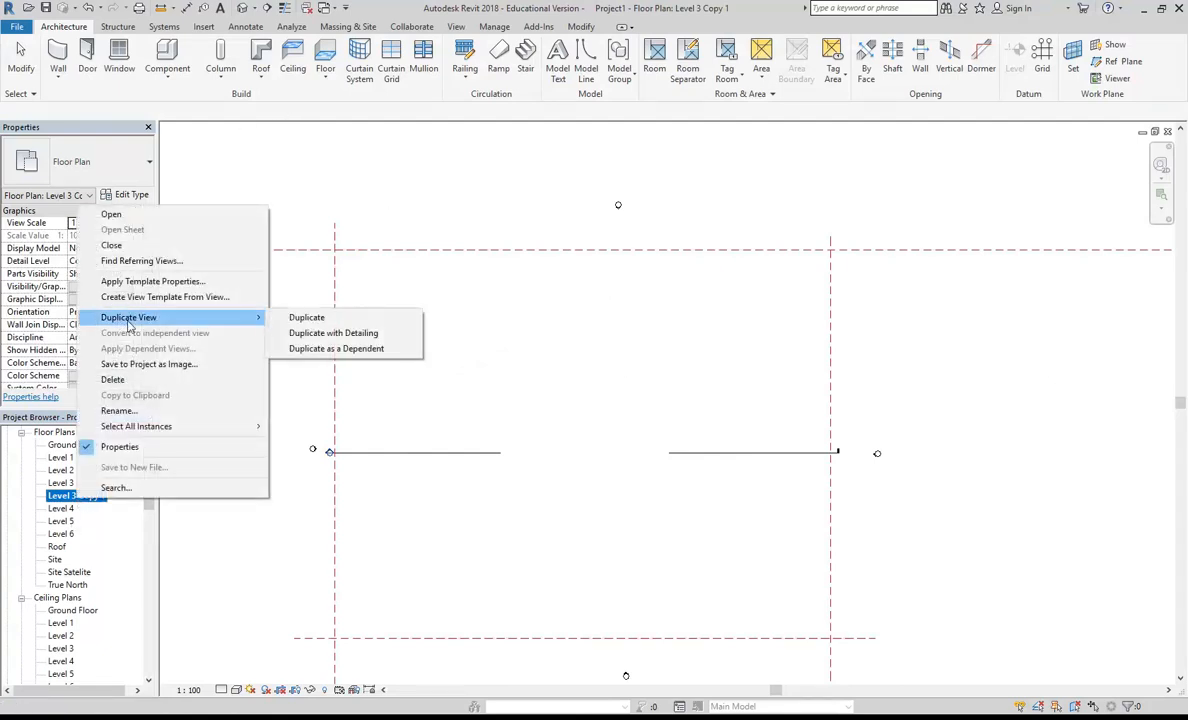
{"action": "left_click", "coordinate": [120, 410]}
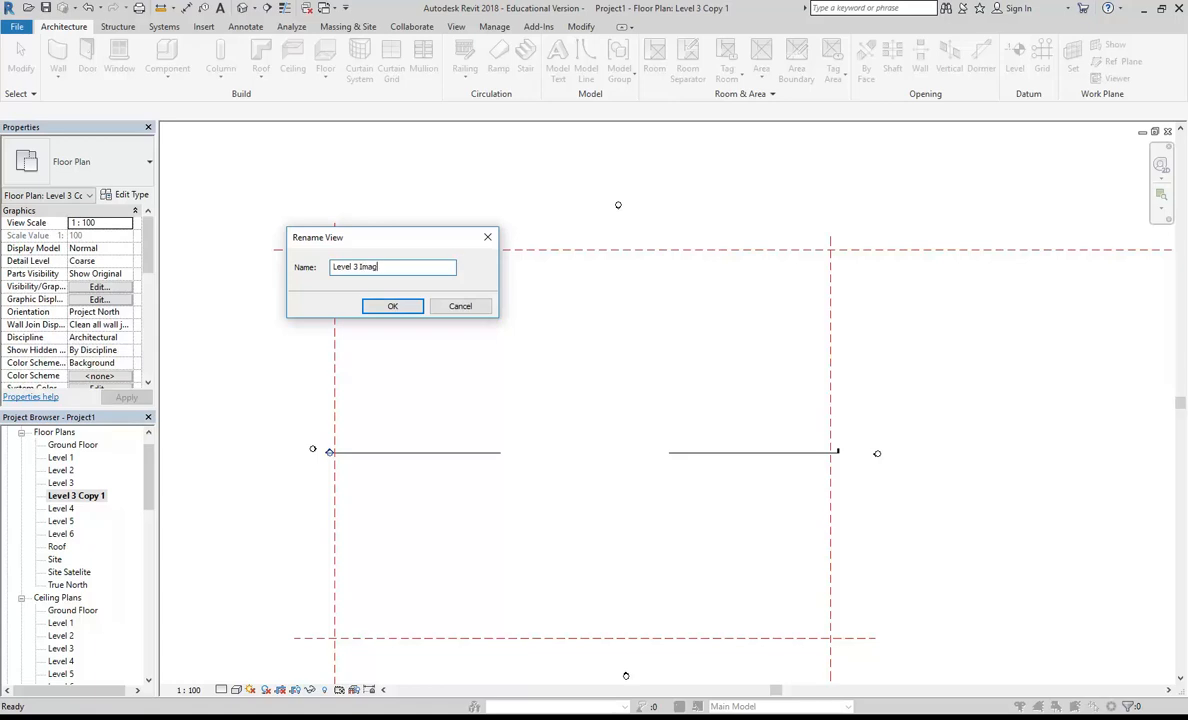
{"action": "left_click", "coordinate": [405, 306]}
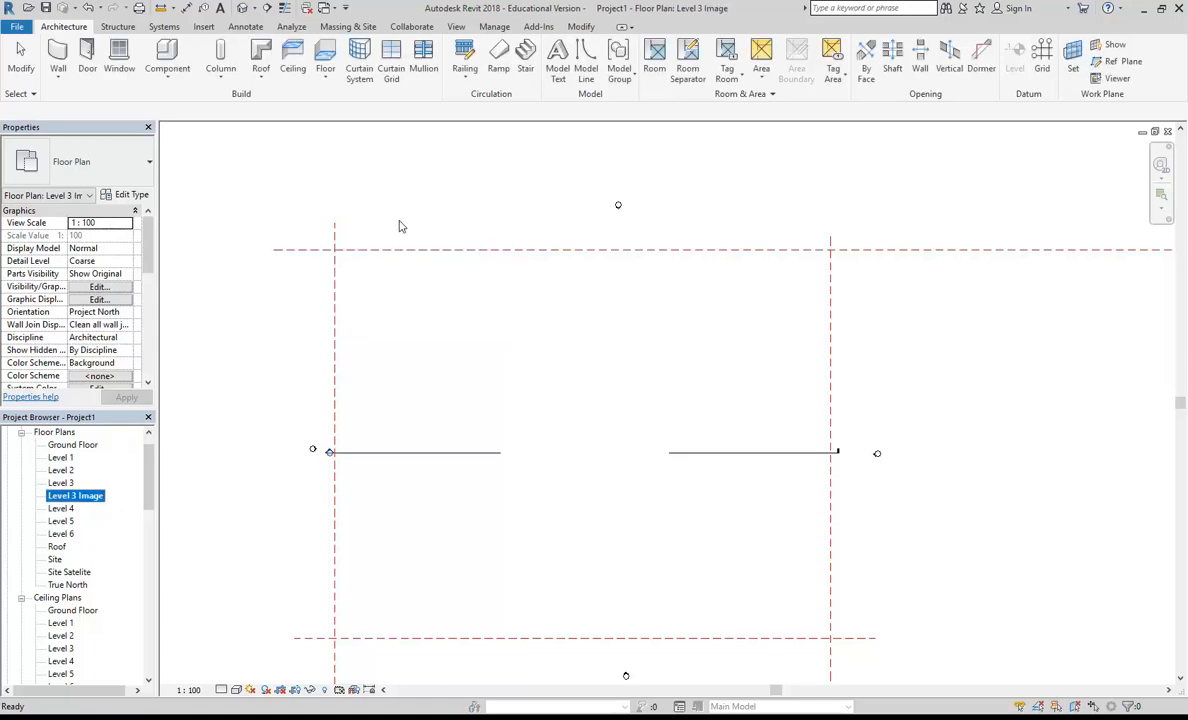
Step: Import the image 100HarrisSt-A-0203-Level 03.jpg into the Level 3 Image plan and place it above the reference planes
{"action": "left_click", "coordinate": [200, 26]}
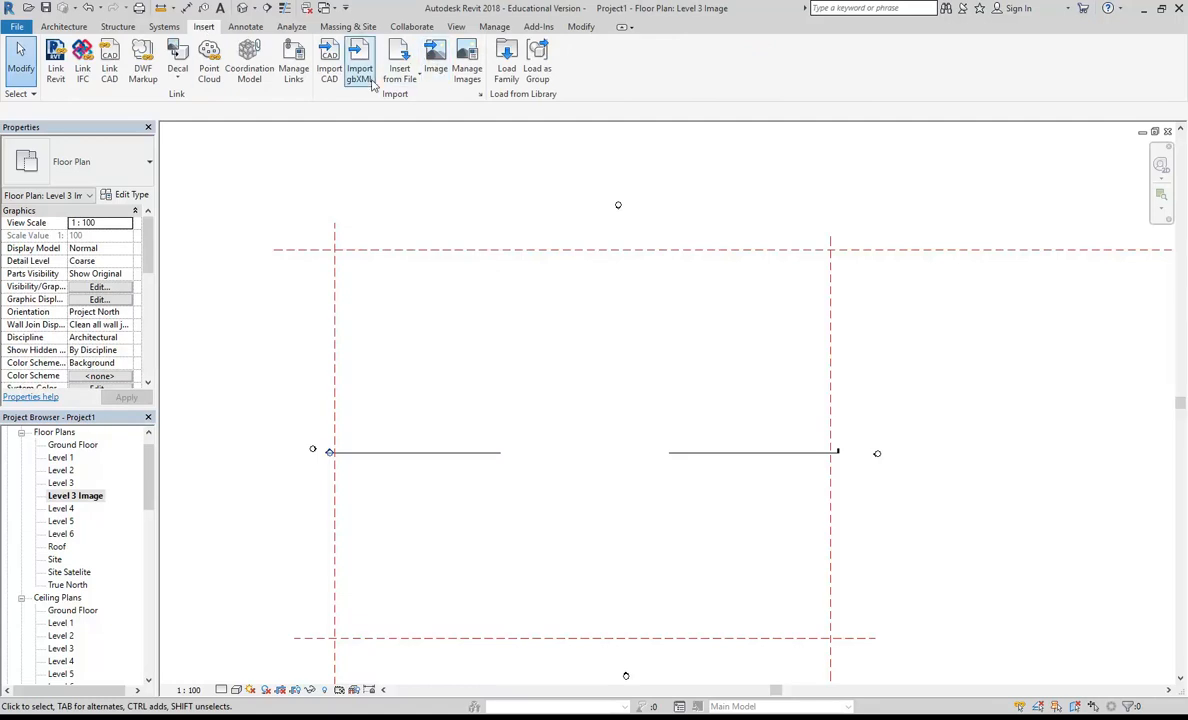
{"action": "left_click", "coordinate": [435, 58]}
{"action": "left_click", "coordinate": [430, 160]}
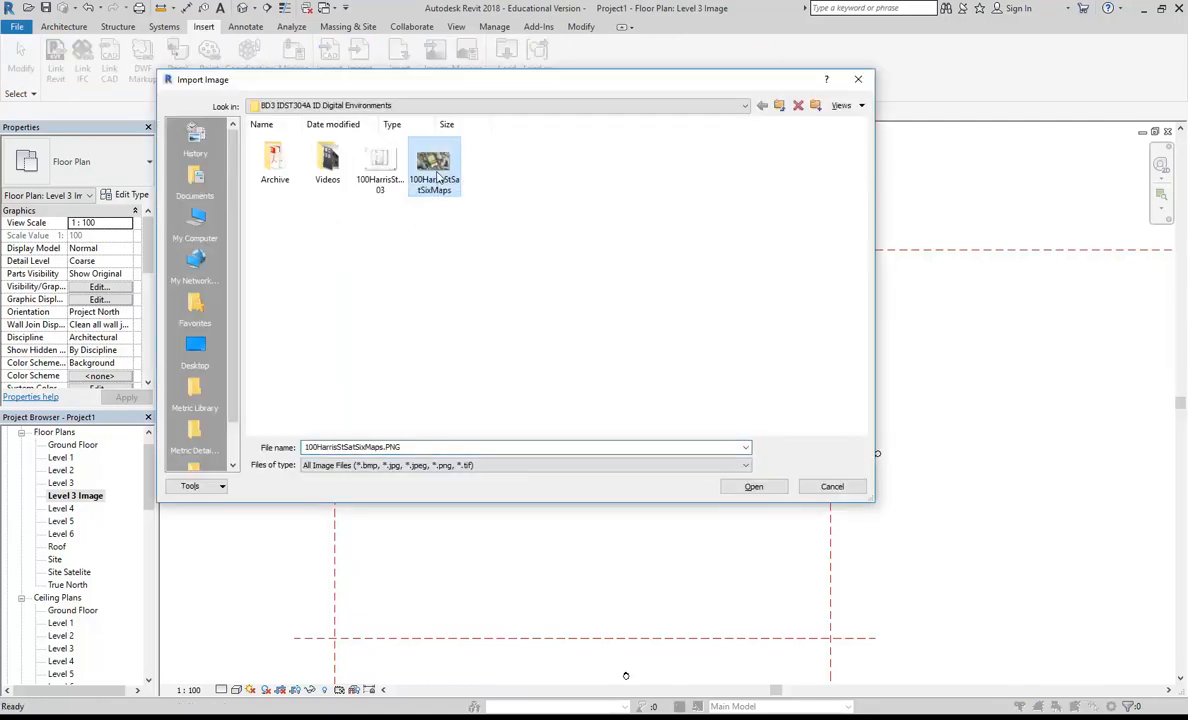
{"action": "left_click", "coordinate": [379, 163]}
{"action": "double_click", "coordinate": [377, 165]}
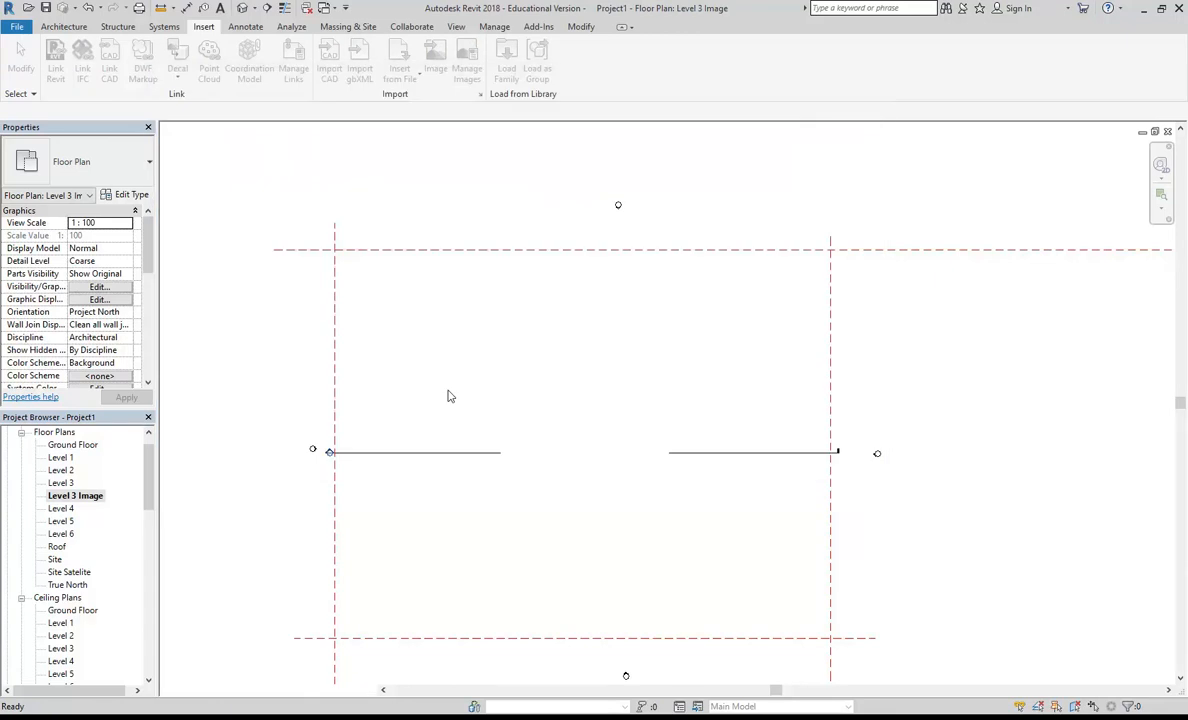
{"action": "scroll", "coordinate": [499, 414], "scroll_direction": "down", "scroll_amount": 4}
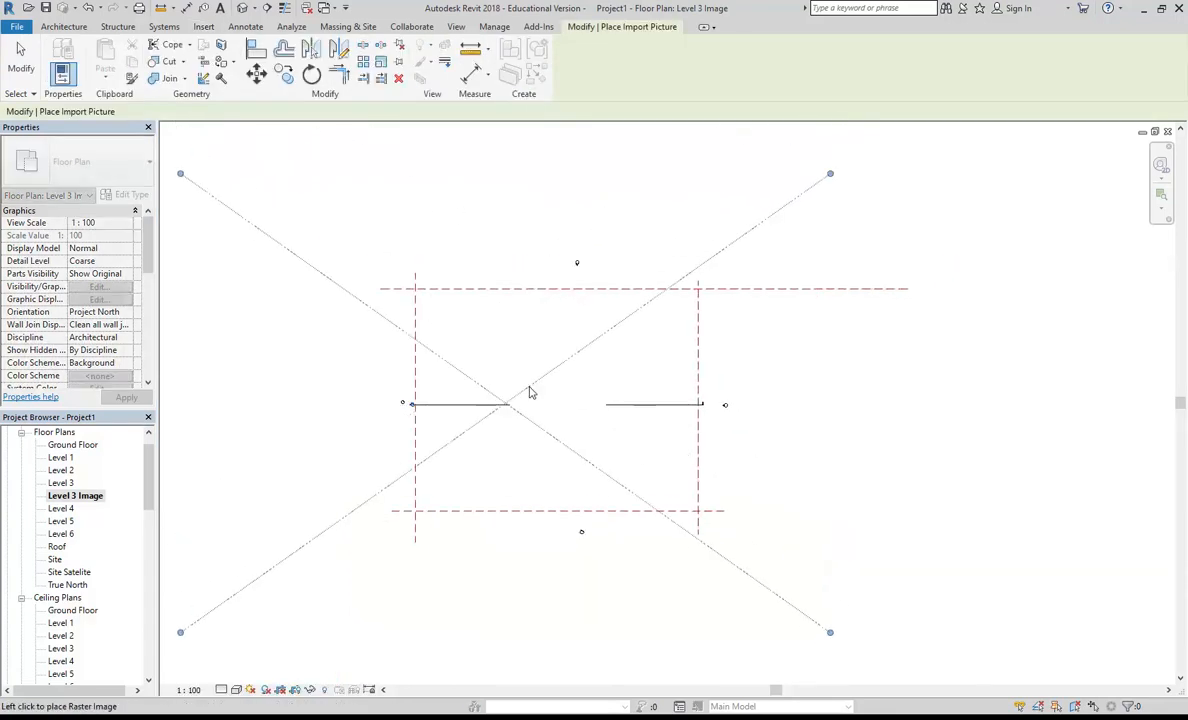
{"action": "left_click", "coordinate": [555, 229]}
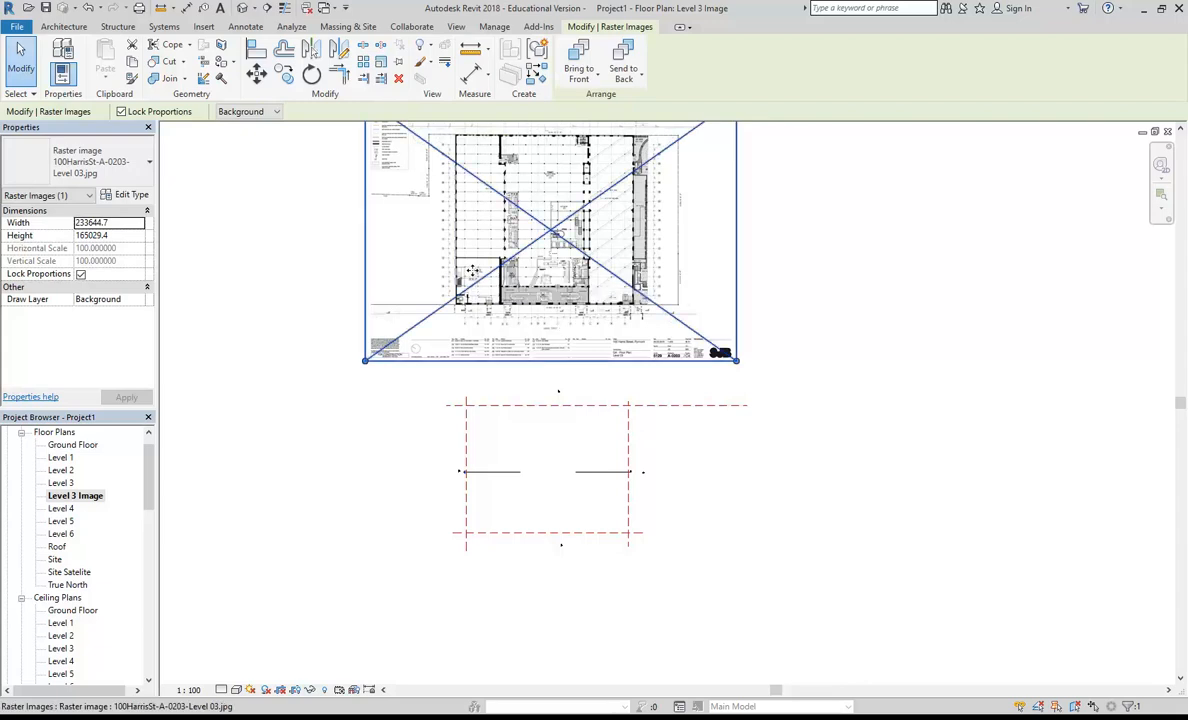
{"action": "scroll", "coordinate": [497, 281], "scroll_direction": "up", "scroll_amount": 5}
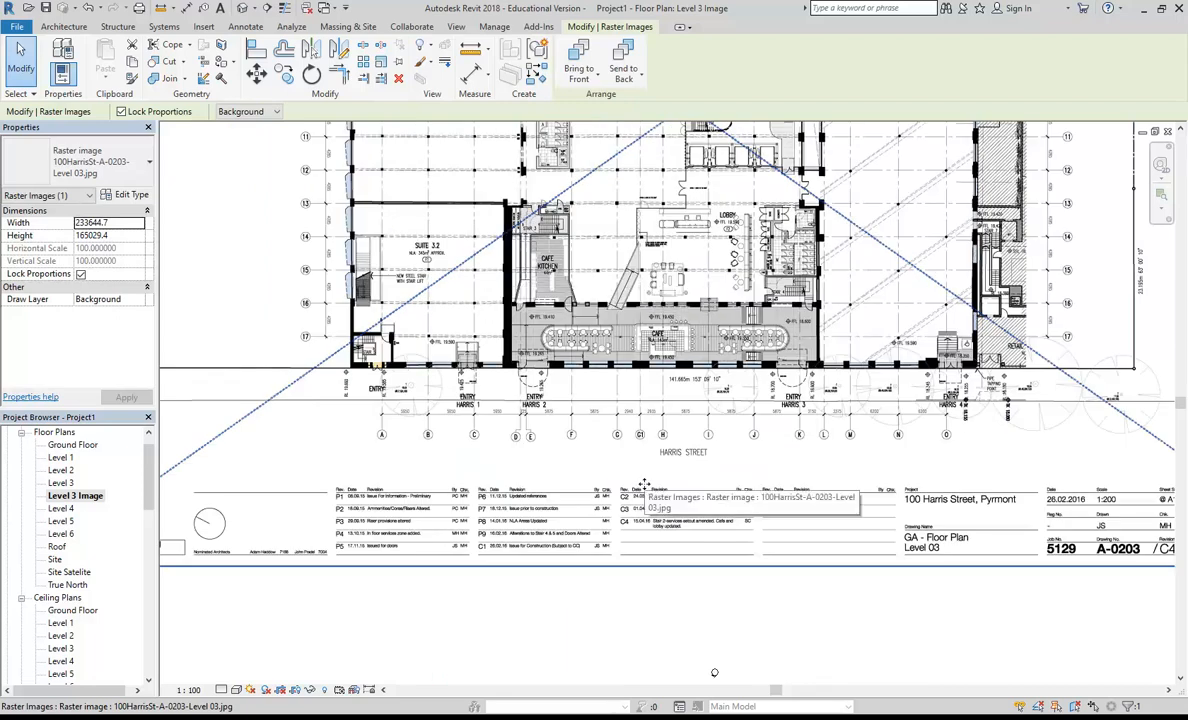
{"action": "scroll", "coordinate": [600, 450], "scroll_direction": "down", "scroll_amount": 4}
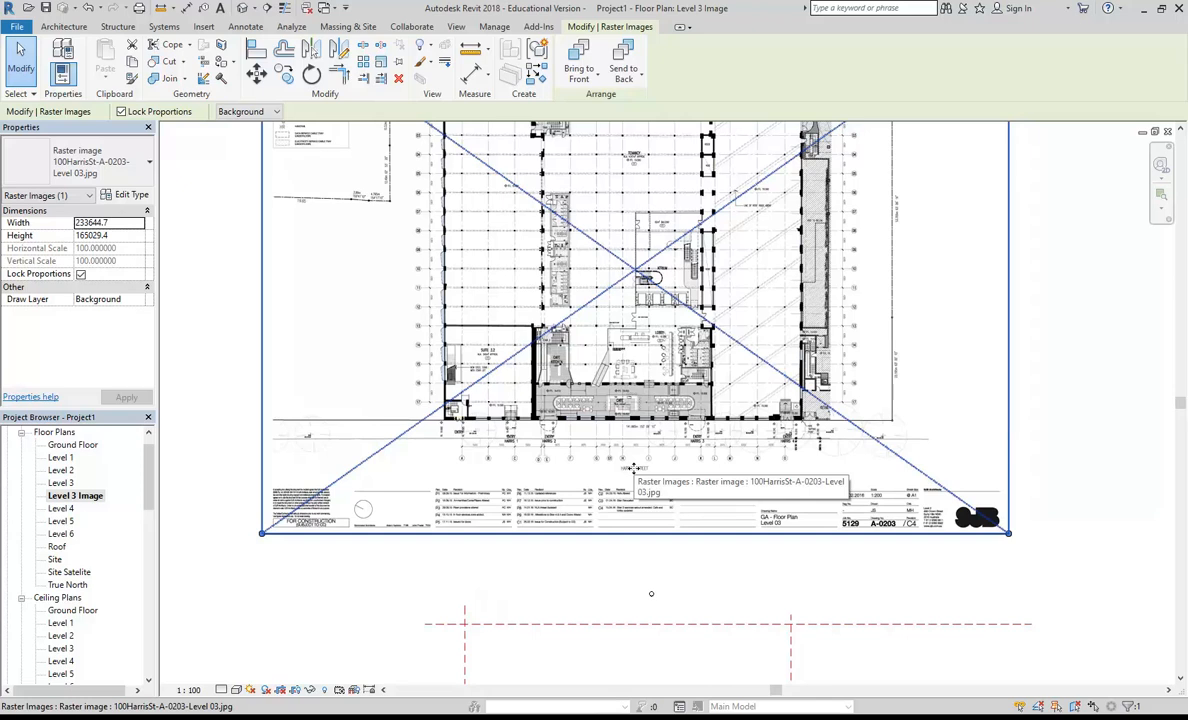
{"action": "scroll", "coordinate": [563, 400], "scroll_direction": "down", "scroll_amount": 3}
{"action": "scroll", "coordinate": [568, 421], "scroll_direction": "up", "scroll_amount": 1}
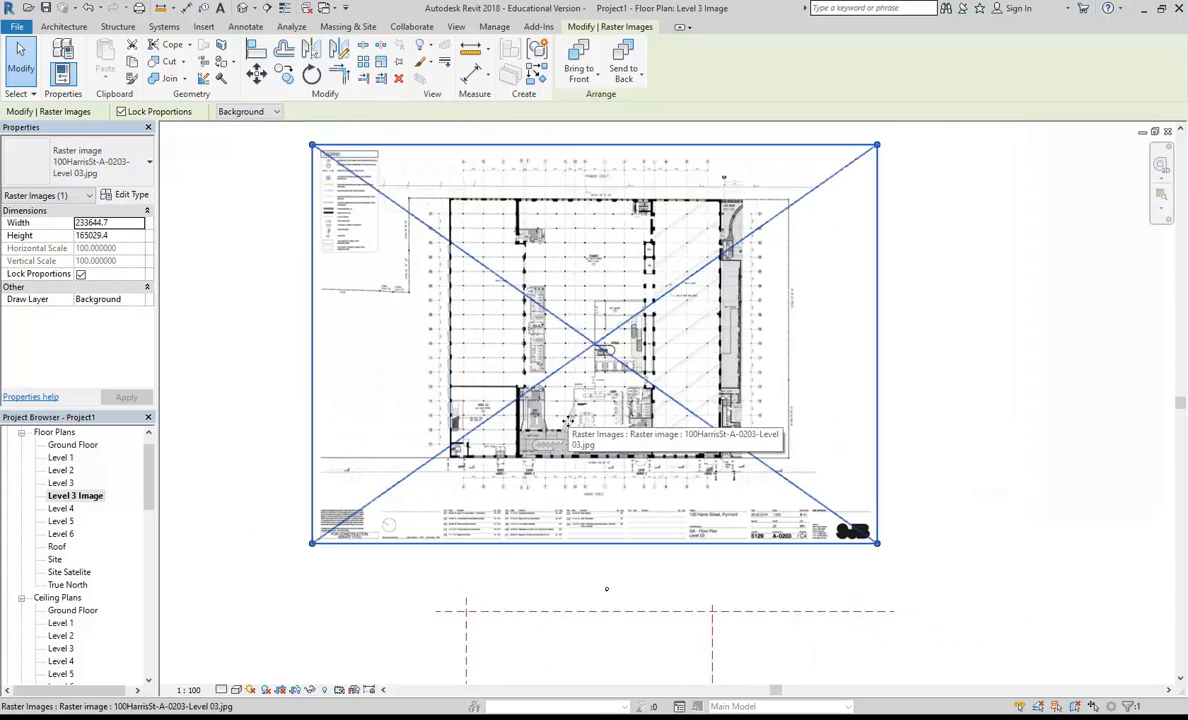
{"action": "middle_click_drag", "start_coordinate": [568, 421], "coordinate": [533, 453]}
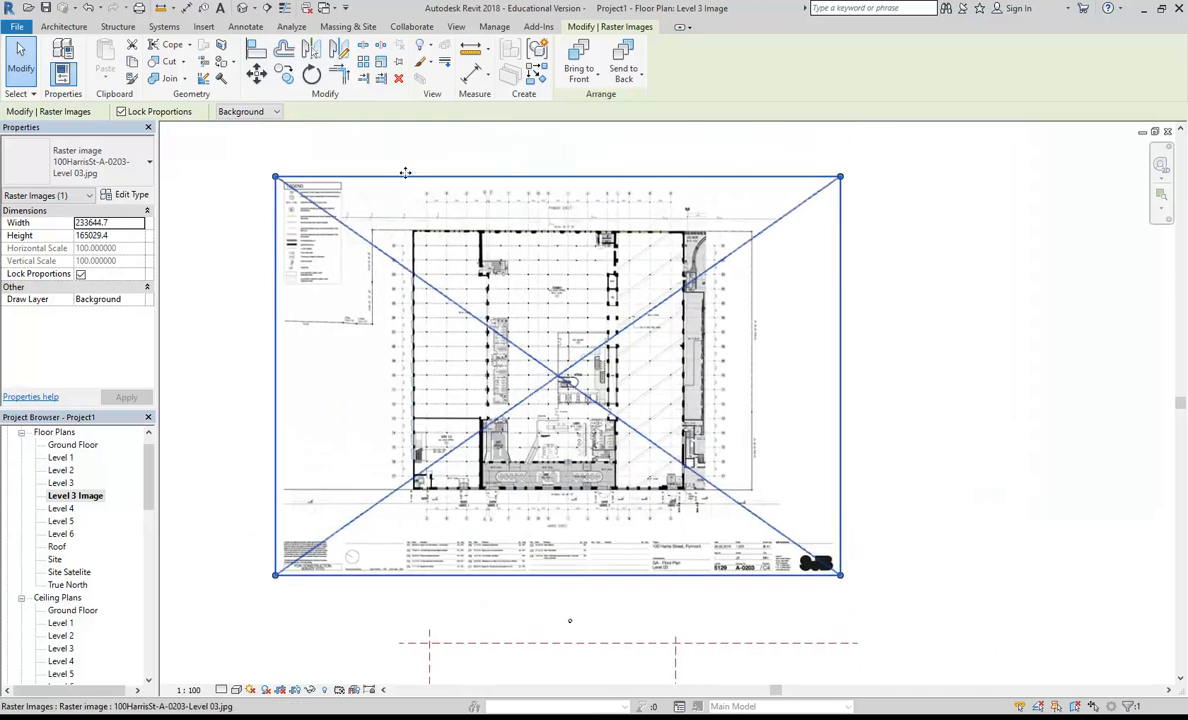
{"action": "left_click", "coordinate": [312, 75]}
{"action": "left_click", "coordinate": [249, 383]}
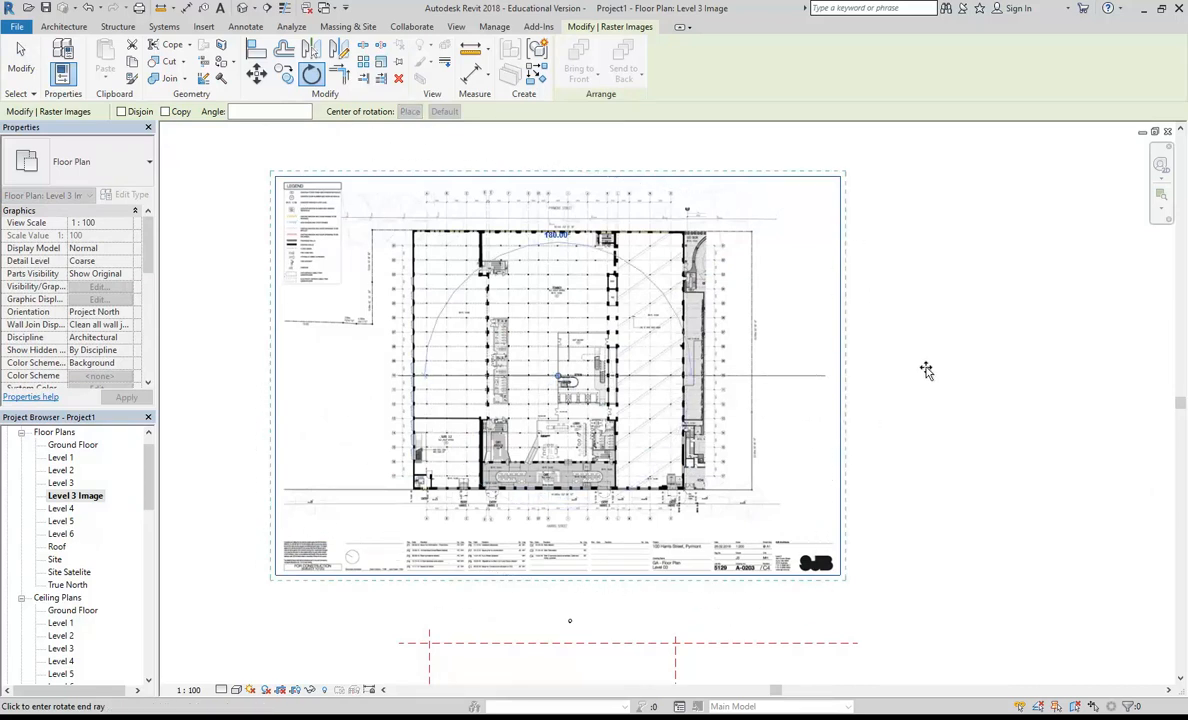
{"action": "key", "text": "Escape"}
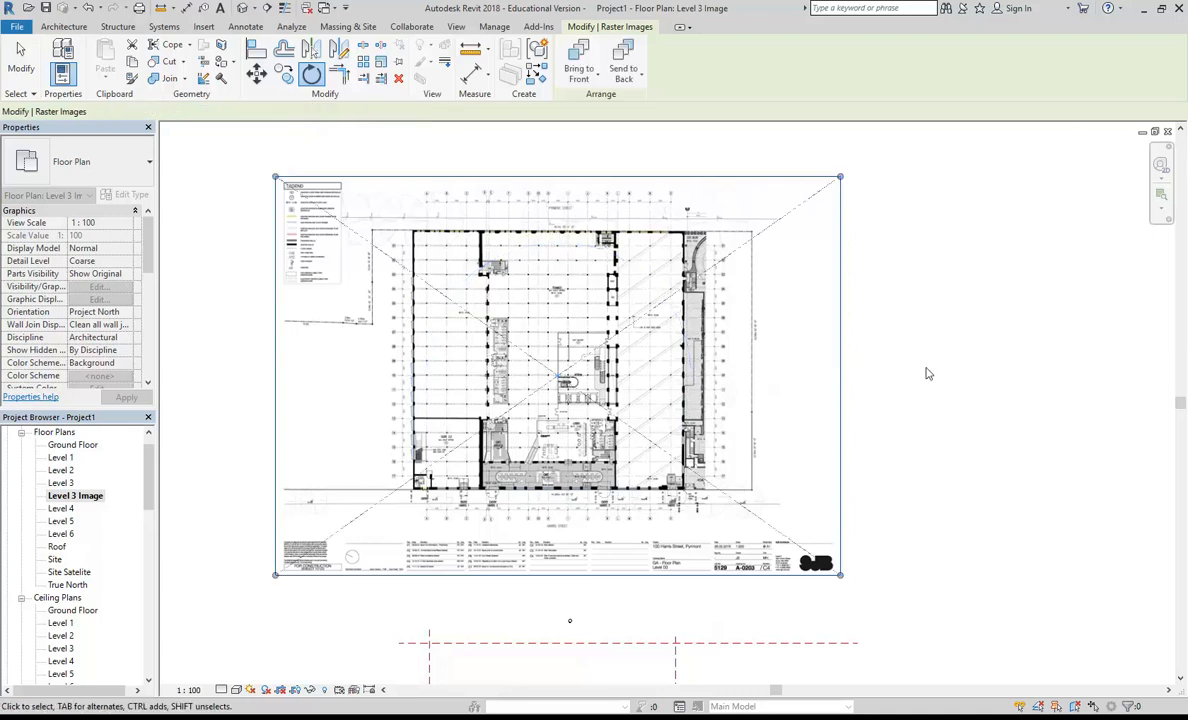
Step: Examine the building and reference planes in the Site Satelite floor plan and return to the Level 3 Image plan
{"action": "mouse_move", "coordinate": [149, 472]}
{"action": "left_mouse_down"}
{"action": "mouse_move", "coordinate": [151, 534]}
{"action": "mouse_move", "coordinate": [155, 483]}
{"action": "left_mouse_up"}
{"action": "double_click", "coordinate": [64, 559]}
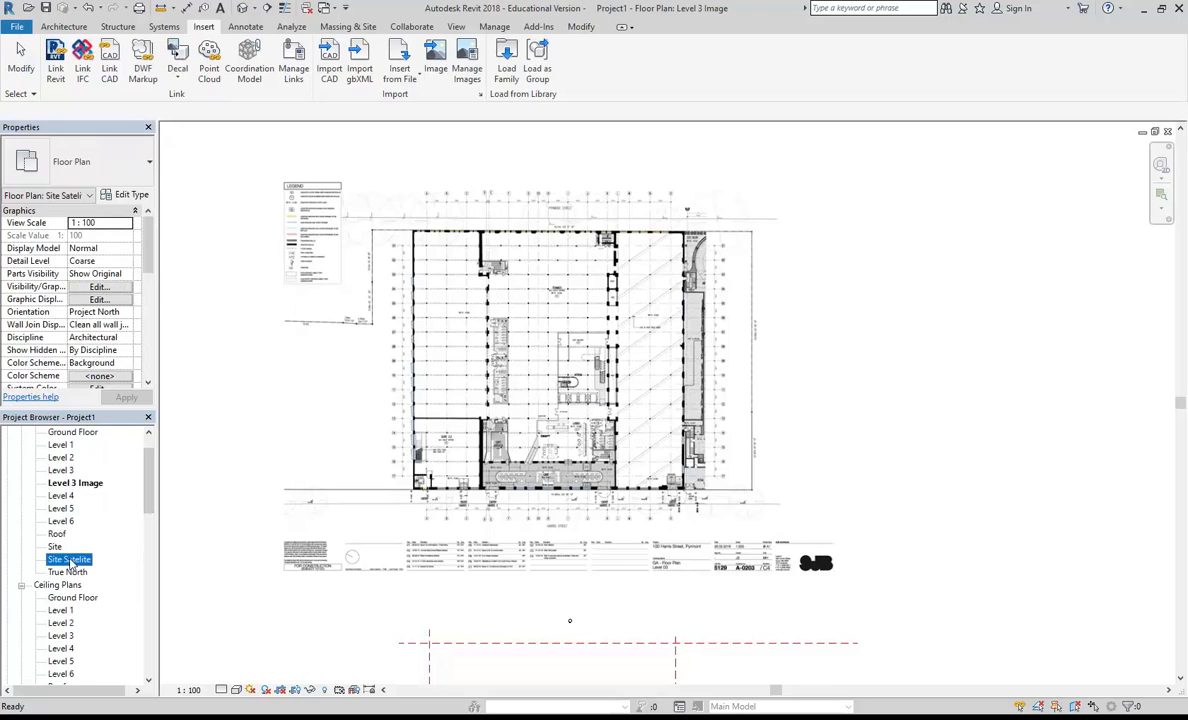
{"action": "scroll", "coordinate": [484, 326], "scroll_direction": "up", "scroll_amount": 6}
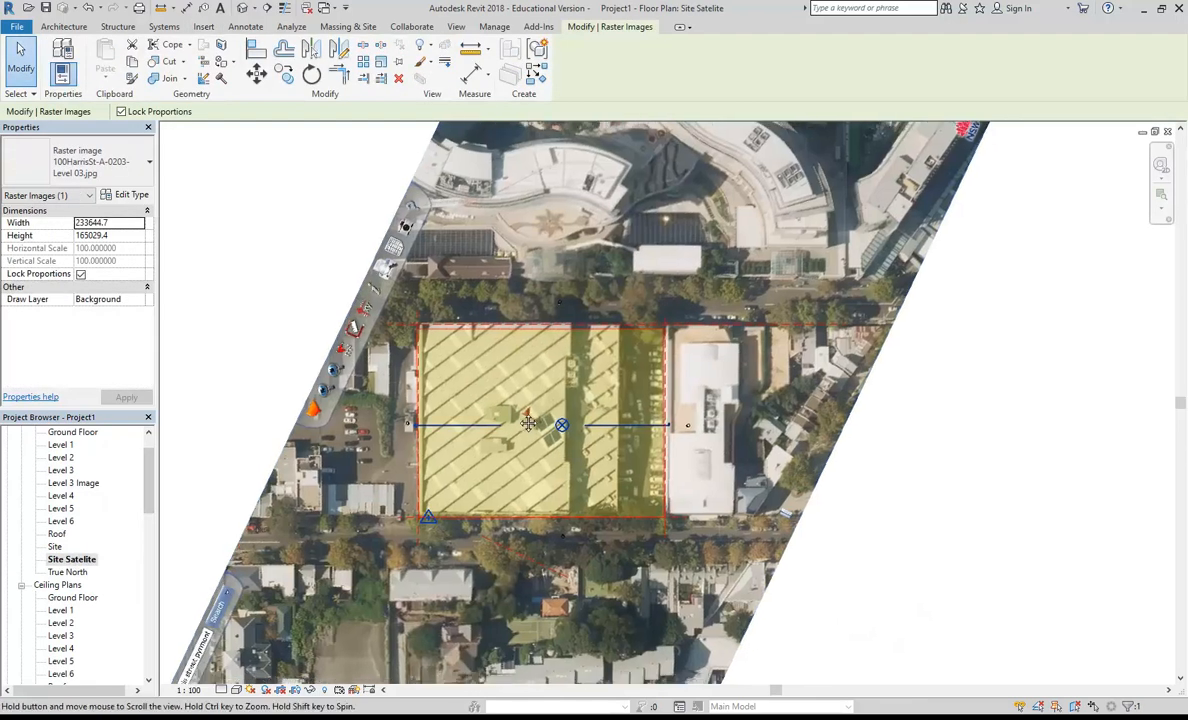
{"action": "scroll", "coordinate": [513, 530], "scroll_direction": "down", "scroll_amount": 5}
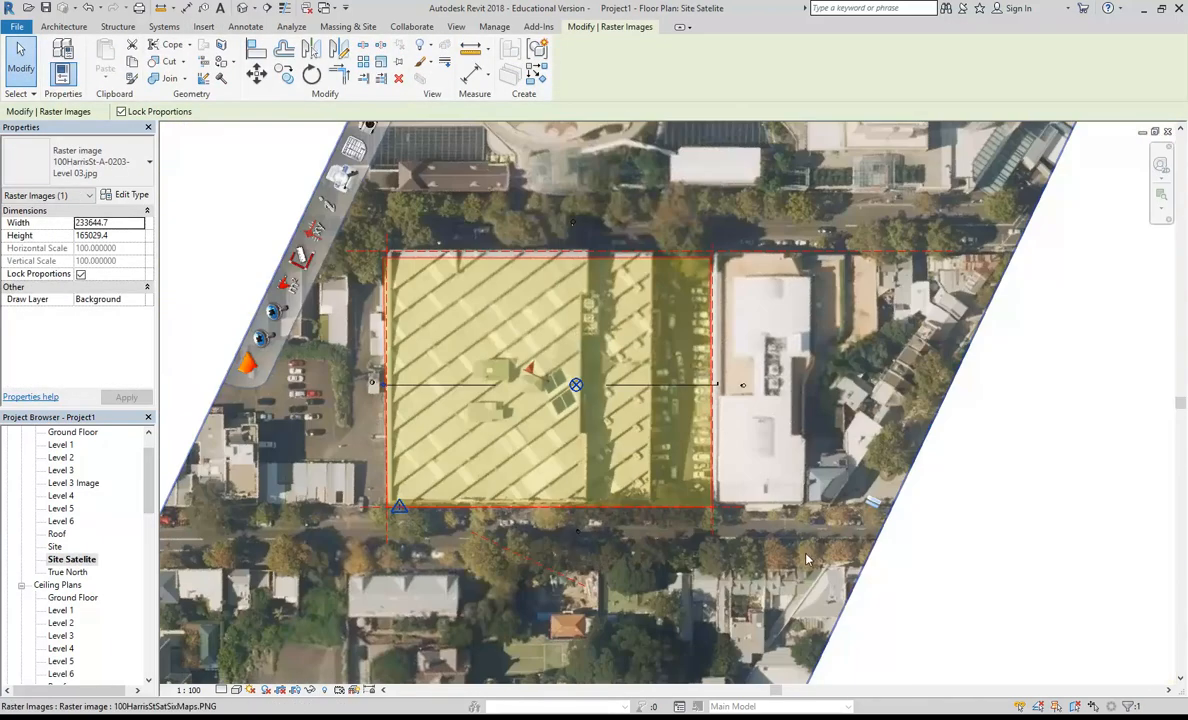
{"action": "scroll", "coordinate": [383, 568], "scroll_direction": "down", "scroll_amount": 2}
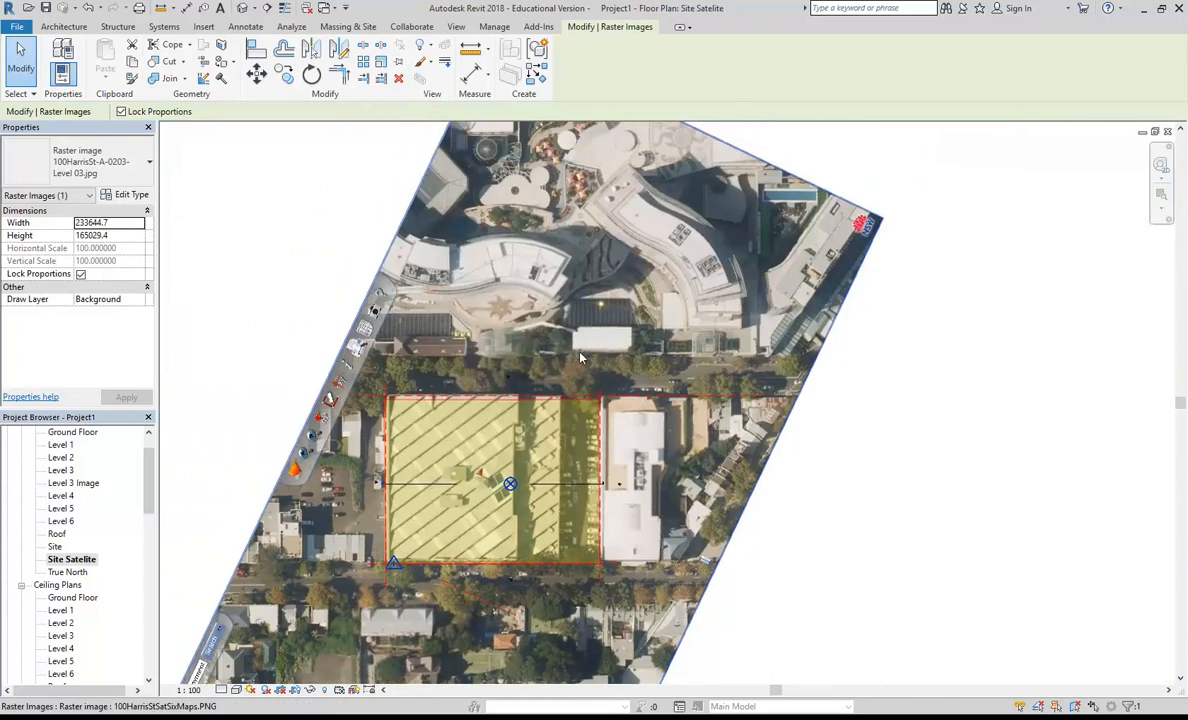
{"action": "double_click", "coordinate": [75, 483]}
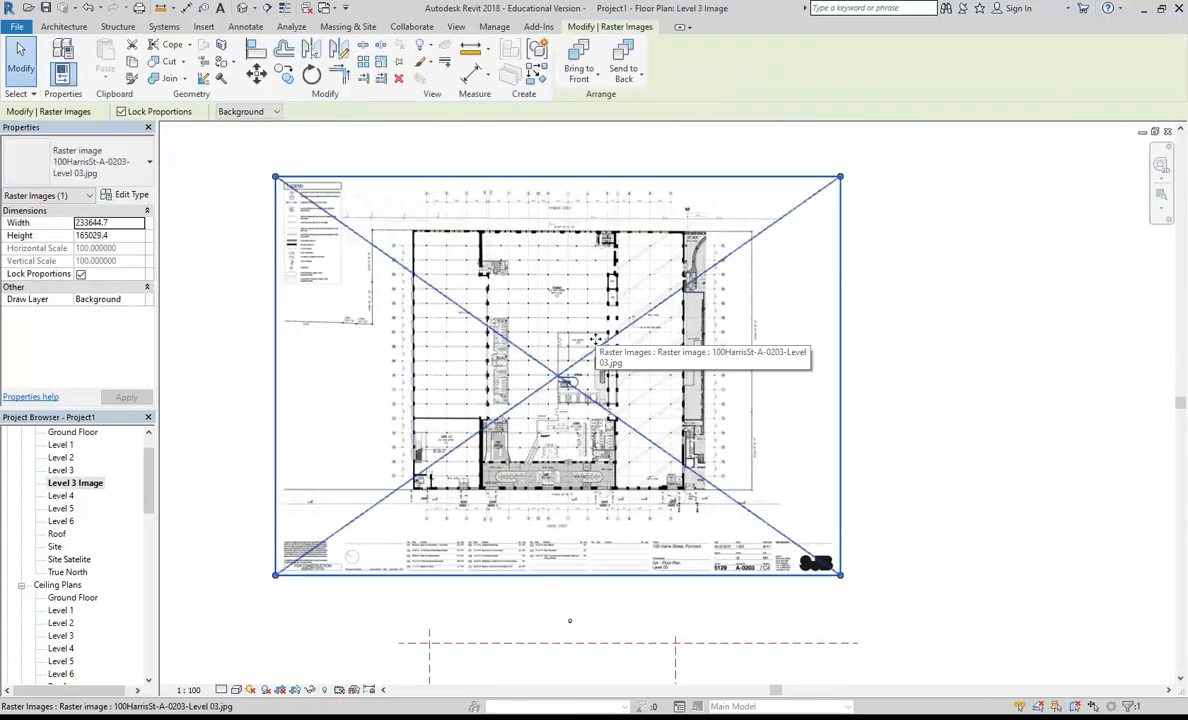
Step: Examine the plan image's Harris Street side and the dimensioned grid bay between grids A and B
{"action": "scroll", "coordinate": [500, 399], "scroll_direction": "up", "scroll_amount": 5}
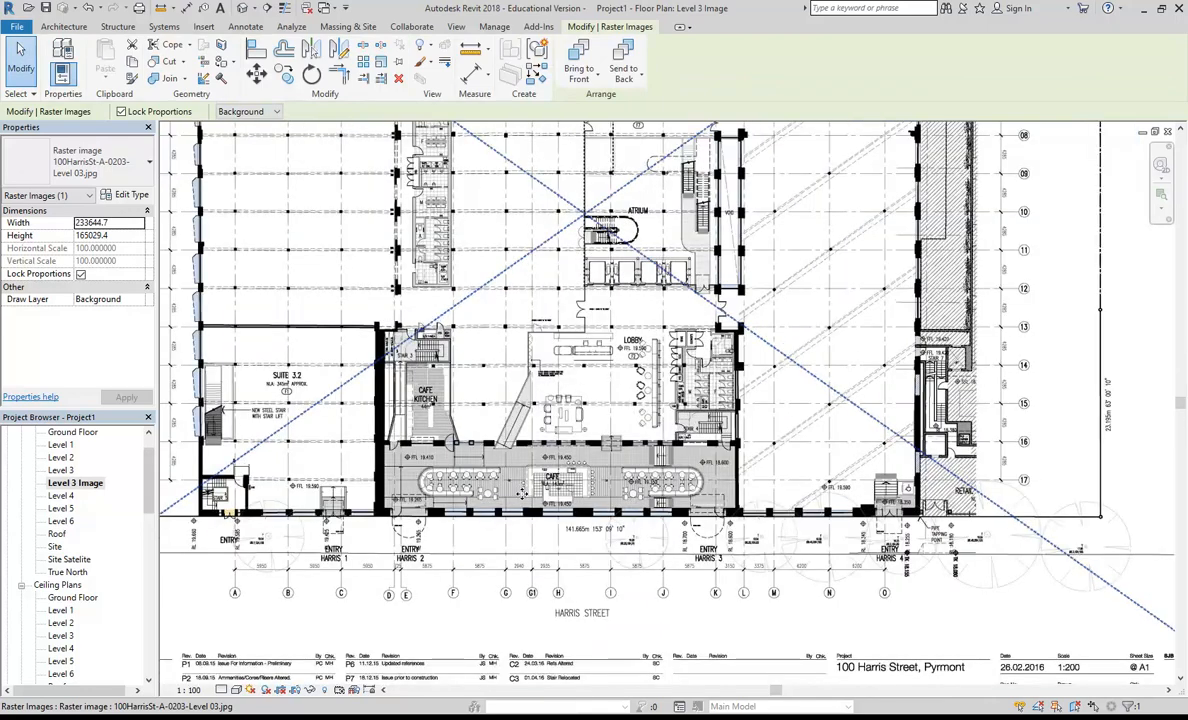
{"action": "scroll", "coordinate": [520, 494], "scroll_direction": "down", "scroll_amount": 3}
{"action": "scroll", "coordinate": [521, 487], "scroll_direction": "up", "scroll_amount": 5}
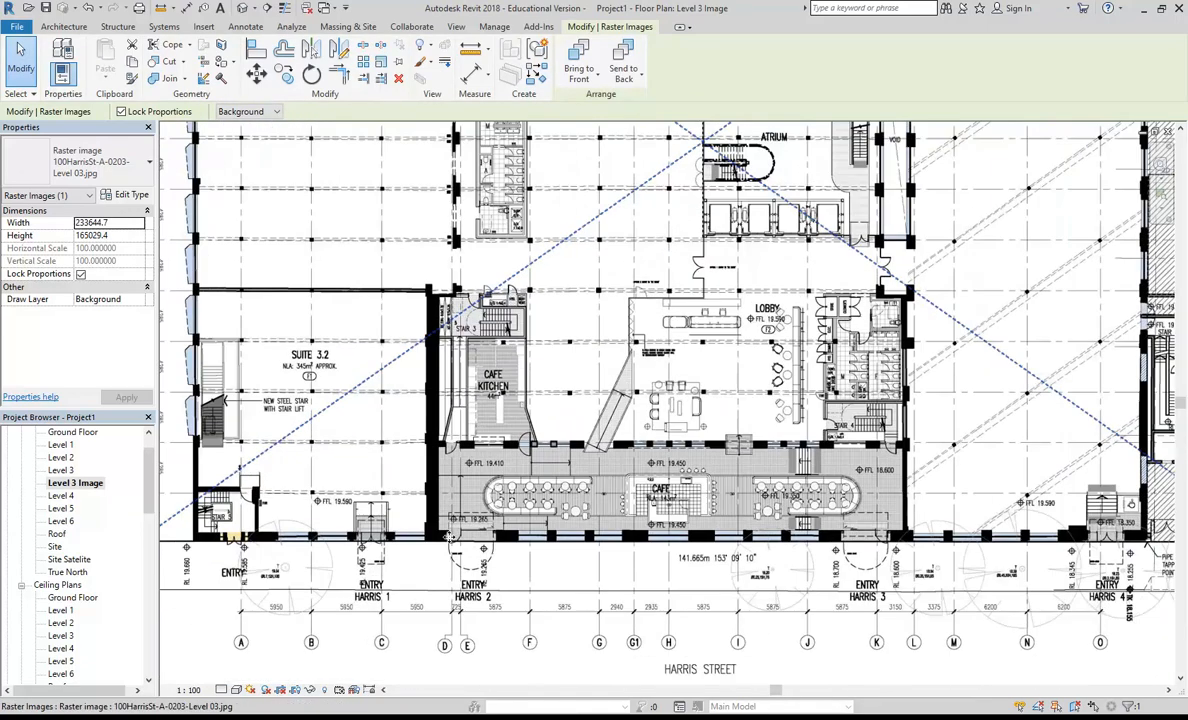
{"action": "scroll", "coordinate": [521, 480], "scroll_direction": "down", "scroll_amount": 3}
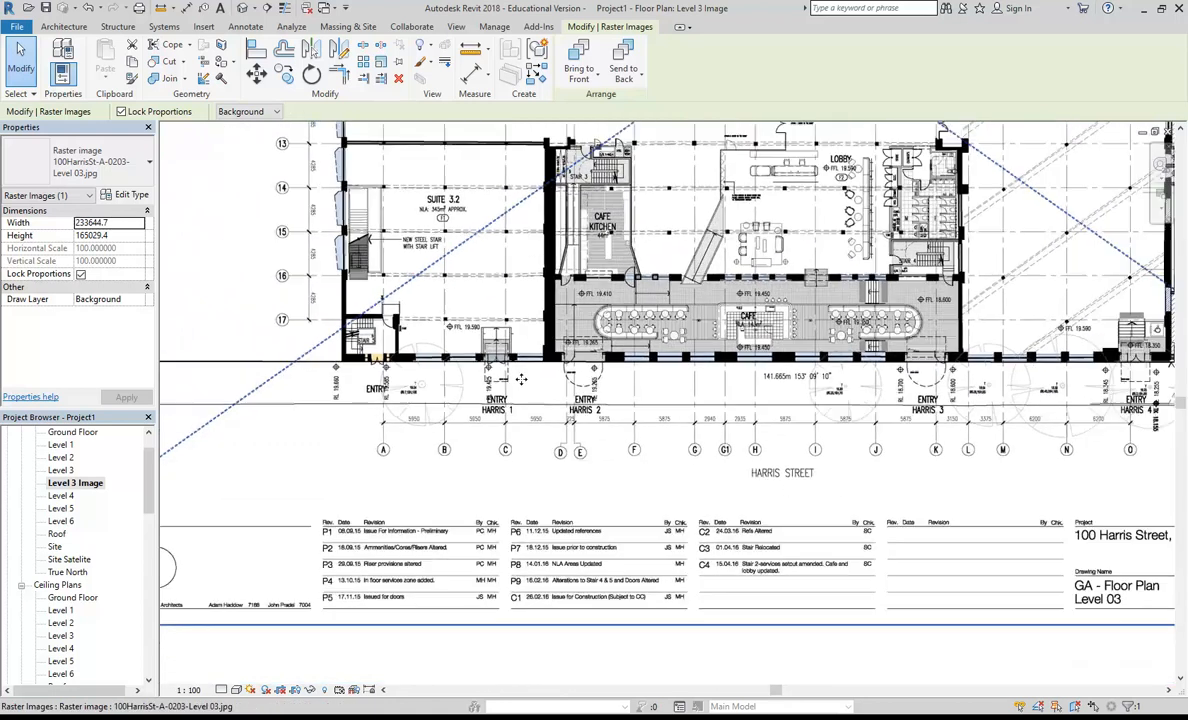
{"action": "middle_click_drag", "start_coordinate": [625, 416], "coordinate": [860, 341]}
{"action": "scroll", "coordinate": [590, 430], "scroll_direction": "up", "scroll_amount": 3}
{"action": "scroll", "coordinate": [604, 384], "scroll_direction": "down", "scroll_amount": 1}
{"action": "middle_click_drag", "start_coordinate": [604, 384], "coordinate": [317, 525]}
{"action": "scroll", "coordinate": [584, 455], "scroll_direction": "up", "scroll_amount": 5}
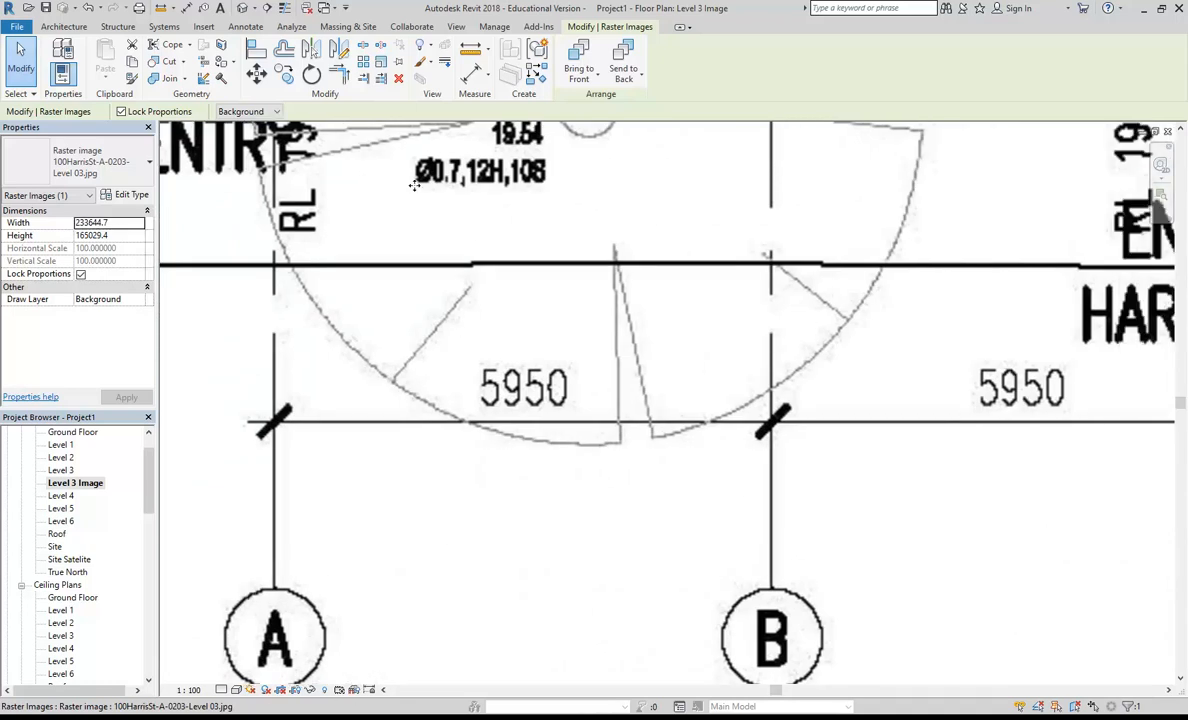
Step: Scale the plan image graphically from the grid A line to the grid B line, giving their spacing a new length of 5950 mm
{"action": "left_click", "coordinate": [381, 62]}
{"action": "scroll", "coordinate": [300, 440], "scroll_direction": "up", "scroll_amount": 6}
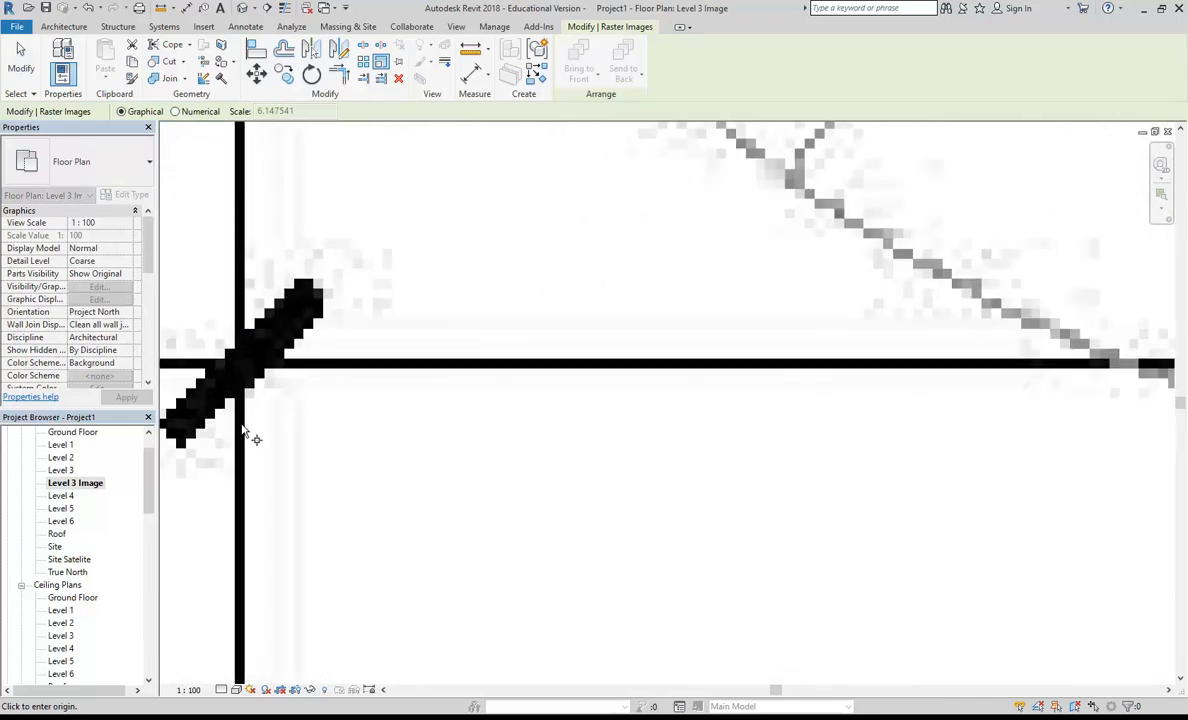
{"action": "left_click", "coordinate": [241, 424]}
{"action": "scroll", "coordinate": [606, 422], "scroll_direction": "down", "scroll_amount": 2}
{"action": "middle_click_drag", "start_coordinate": [608, 422], "coordinate": [272, 424]}
{"action": "middle_click_drag", "start_coordinate": [716, 415], "coordinate": [310, 410]}
{"action": "scroll", "coordinate": [755, 424], "scroll_direction": "down", "scroll_amount": 1}
{"action": "middle_click_drag", "start_coordinate": [755, 424], "coordinate": [440, 401]}
{"action": "scroll", "coordinate": [607, 392], "scroll_direction": "up", "scroll_amount": 3}
{"action": "scroll", "coordinate": [628, 369], "scroll_direction": "up", "scroll_amount": 4}
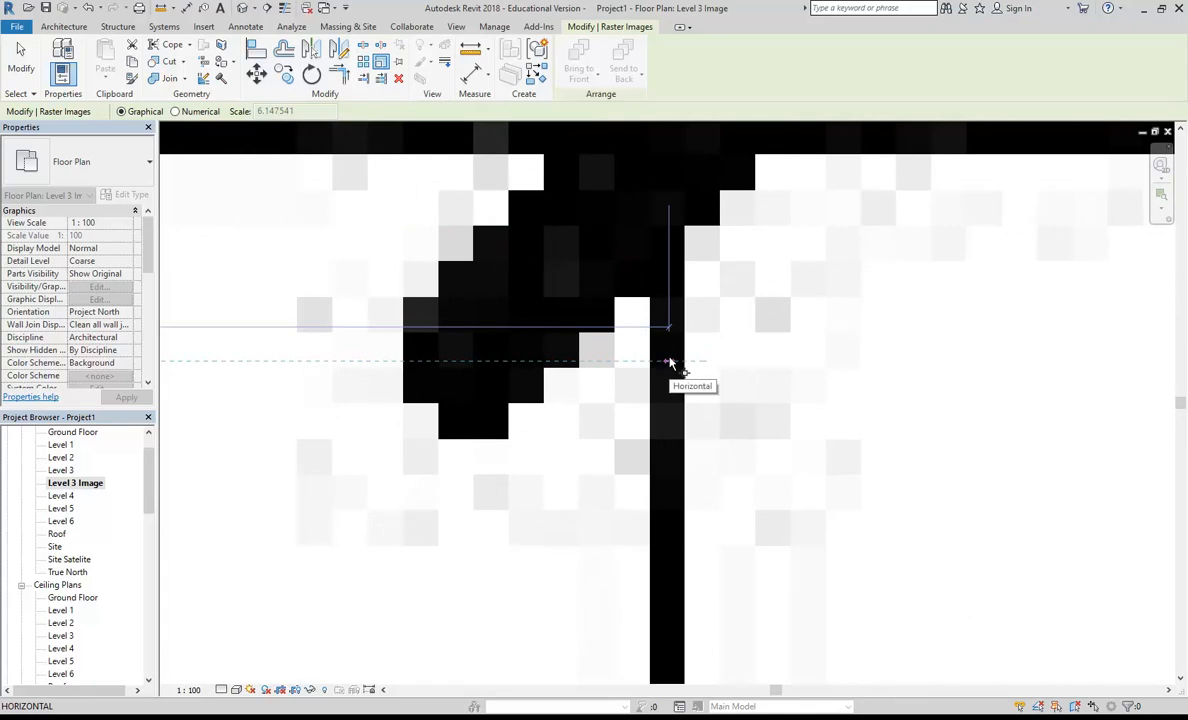
{"action": "left_click", "coordinate": [670, 362]}
{"action": "scroll", "coordinate": [670, 362], "scroll_direction": "down", "scroll_amount": 3}
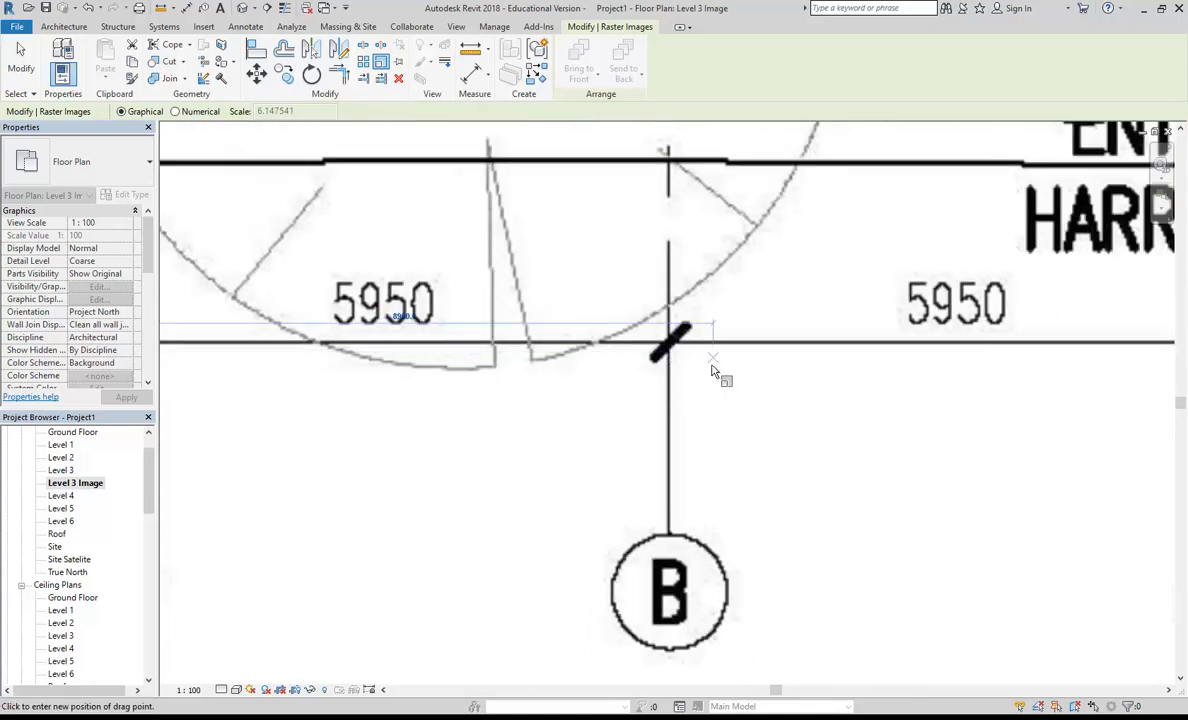
{"action": "scroll", "coordinate": [712, 372], "scroll_direction": "down", "scroll_amount": 2}
{"action": "scroll", "coordinate": [727, 398], "scroll_direction": "up", "scroll_amount": 1}
{"action": "left_click", "coordinate": [755, 398]}
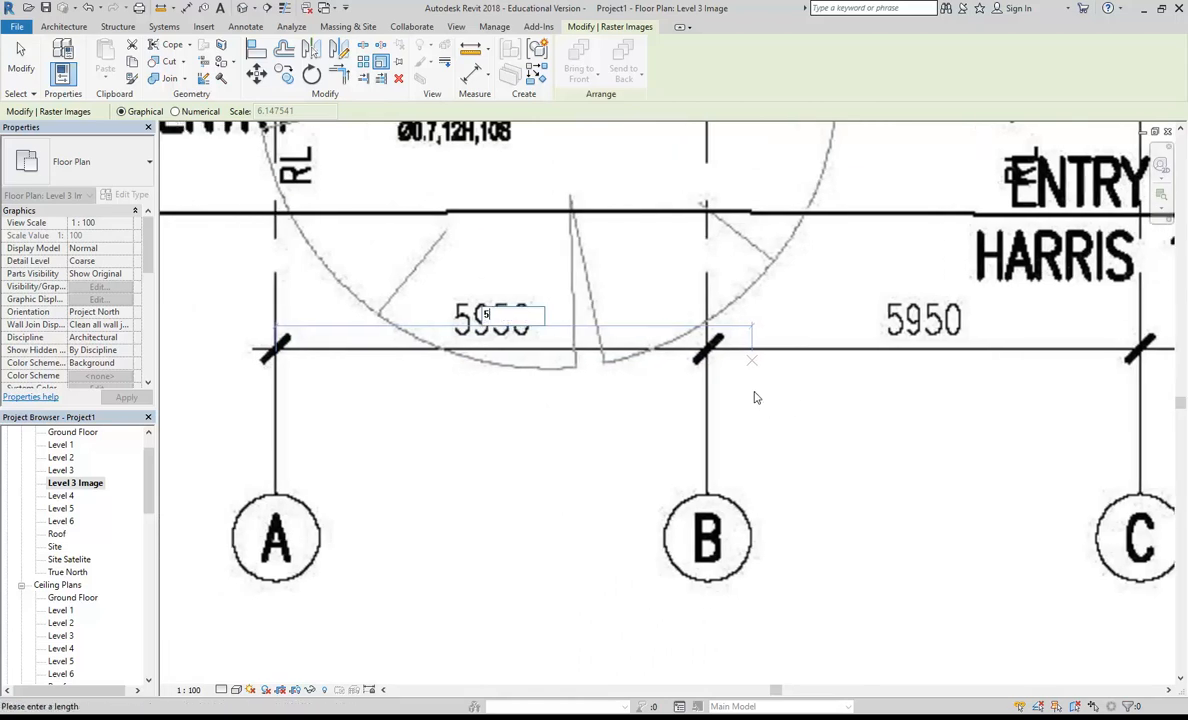
{"action": "type", "text": "5950"}
{"action": "key", "text": "Return"}
Step: Measure the distance between grids A and B on the plan image to check its scale
{"action": "scroll", "coordinate": [330, 360], "scroll_direction": "up", "scroll_amount": 3}
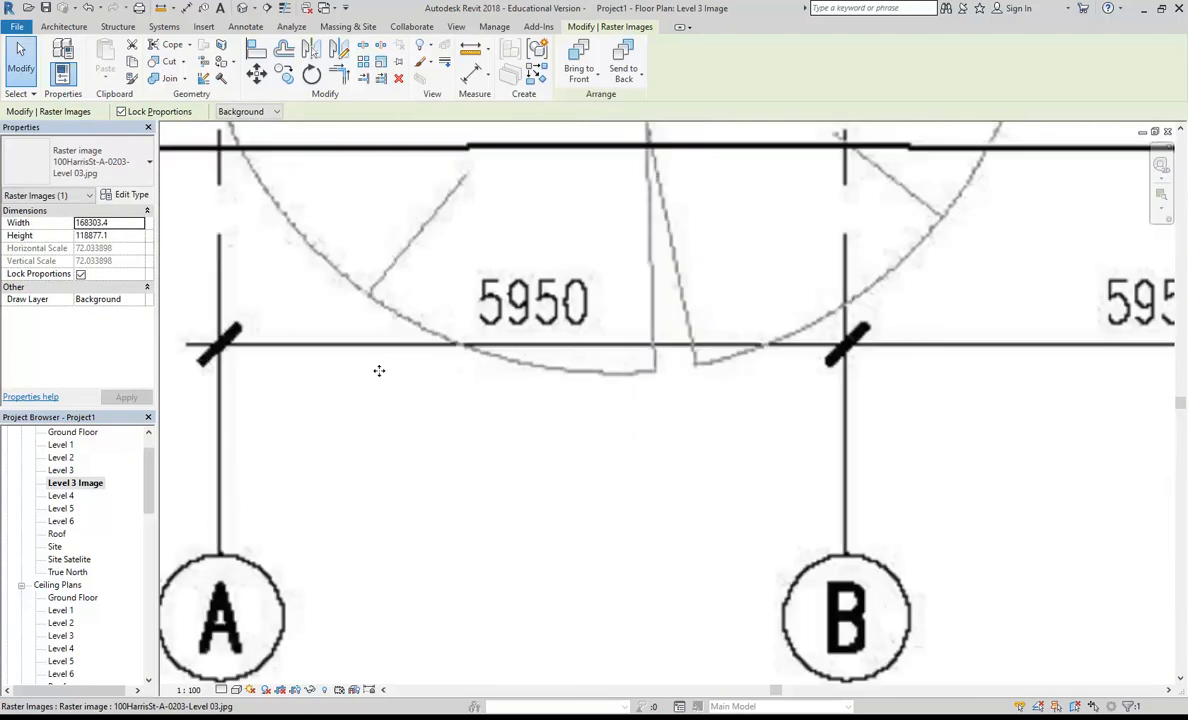
{"action": "left_click", "coordinate": [469, 50]}
{"action": "middle_click_drag", "start_coordinate": [245, 399], "coordinate": [363, 363]}
{"action": "scroll", "coordinate": [344, 366], "scroll_direction": "up", "scroll_amount": 2}
{"action": "scroll", "coordinate": [341, 366], "scroll_direction": "up", "scroll_amount": 3}
{"action": "left_click", "coordinate": [308, 361]}
{"action": "scroll", "coordinate": [805, 297], "scroll_direction": "down", "scroll_amount": 2}
{"action": "middle_click_drag", "start_coordinate": [805, 297], "coordinate": [385, 400]}
{"action": "middle_click_drag", "start_coordinate": [870, 360], "coordinate": [371, 345]}
{"action": "scroll", "coordinate": [400, 343], "scroll_direction": "down", "scroll_amount": 1}
{"action": "middle_click_drag", "start_coordinate": [455, 335], "coordinate": [229, 312]}
{"action": "scroll", "coordinate": [902, 369], "scroll_direction": "up", "scroll_amount": 5}
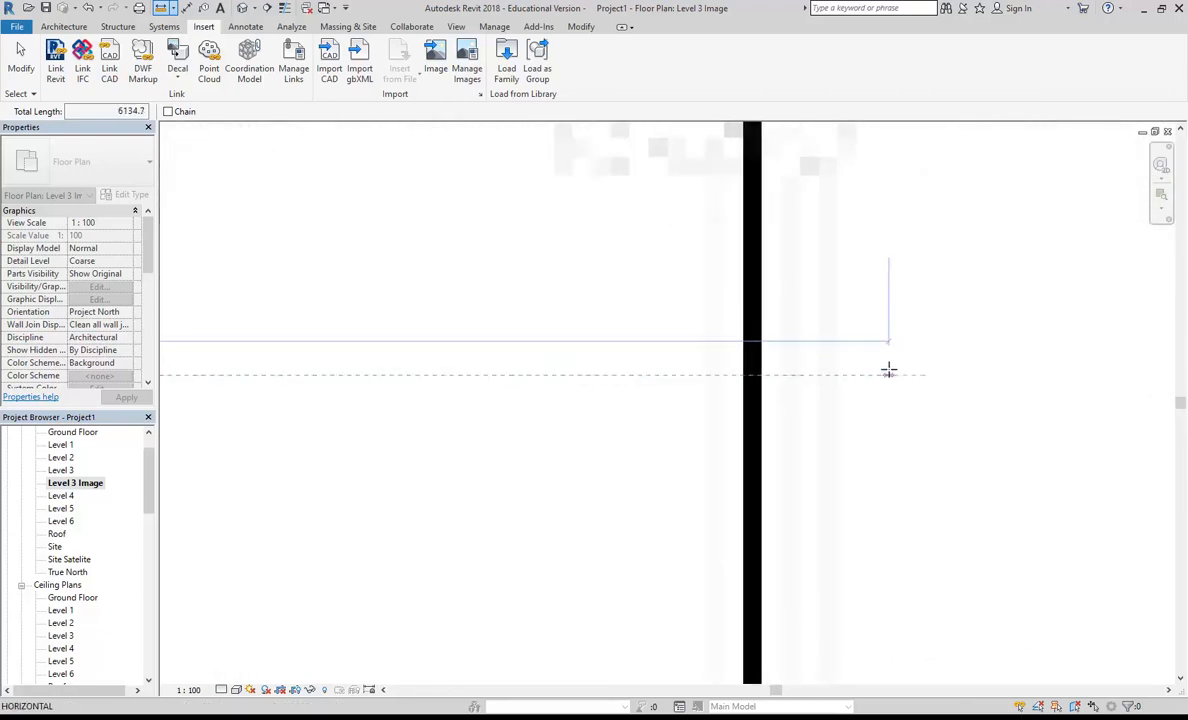
{"action": "scroll", "coordinate": [889, 371], "scroll_direction": "up", "scroll_amount": 1}
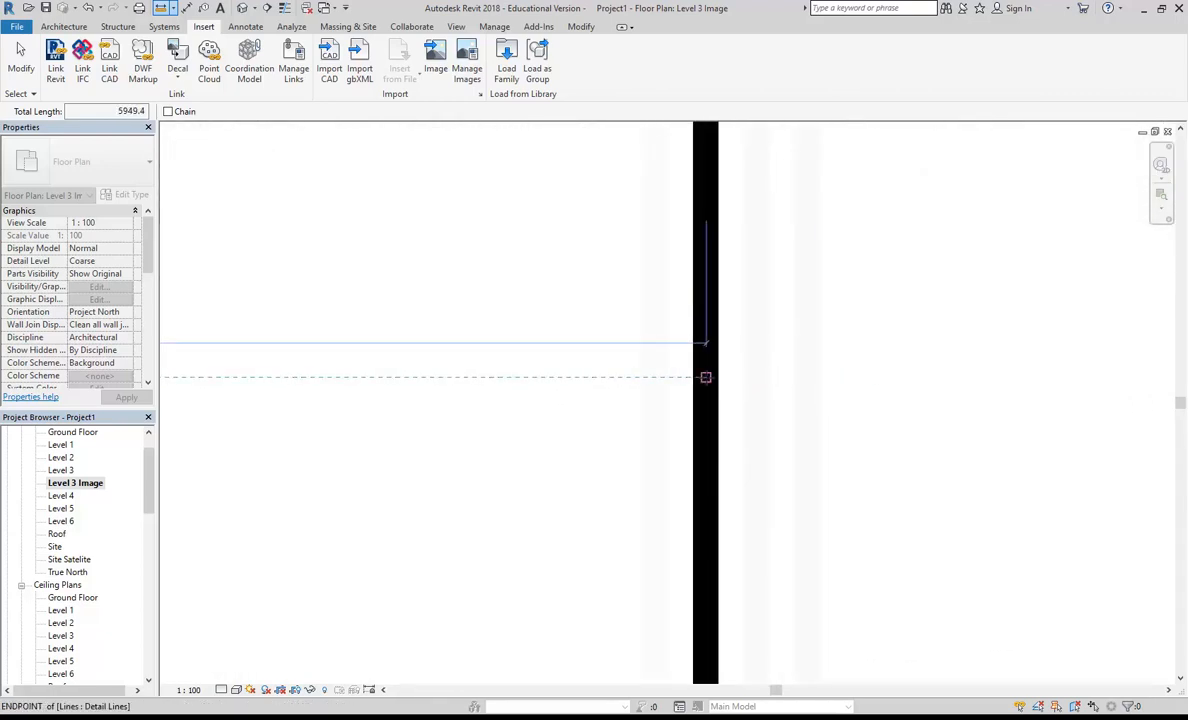
{"action": "left_click", "coordinate": [705, 377]}
{"action": "scroll", "coordinate": [705, 377], "scroll_direction": "down", "scroll_amount": 2}
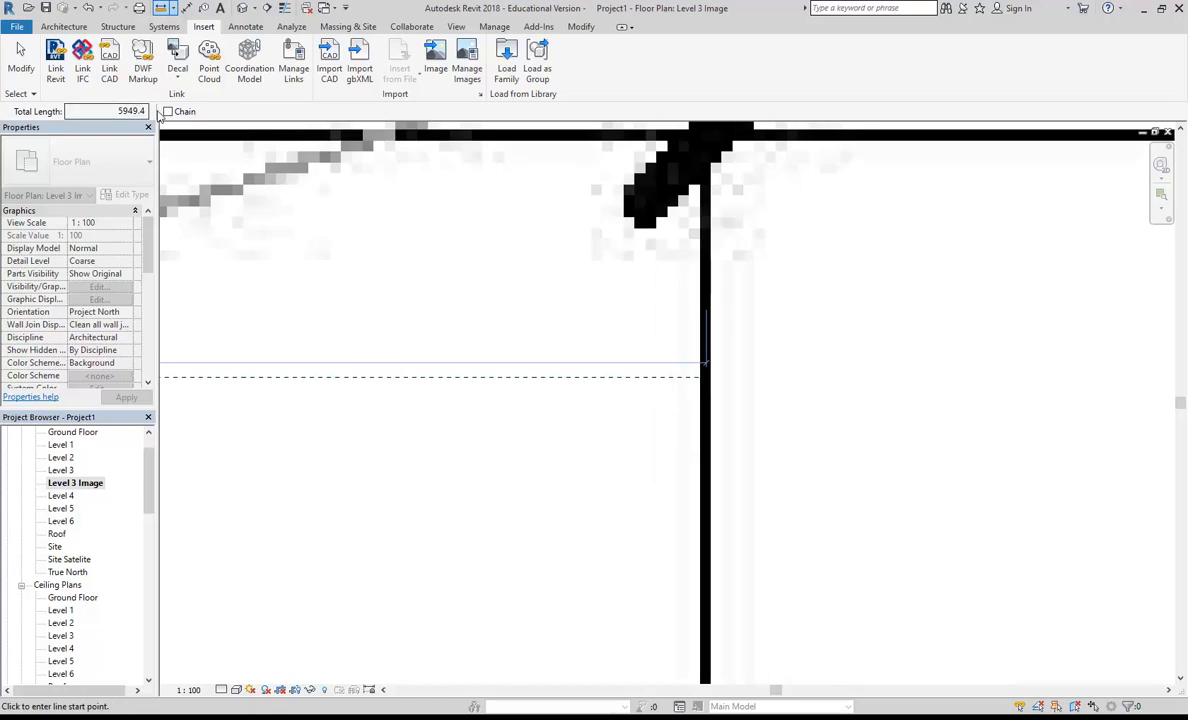
{"action": "scroll", "coordinate": [623, 392], "scroll_direction": "down", "scroll_amount": 10}
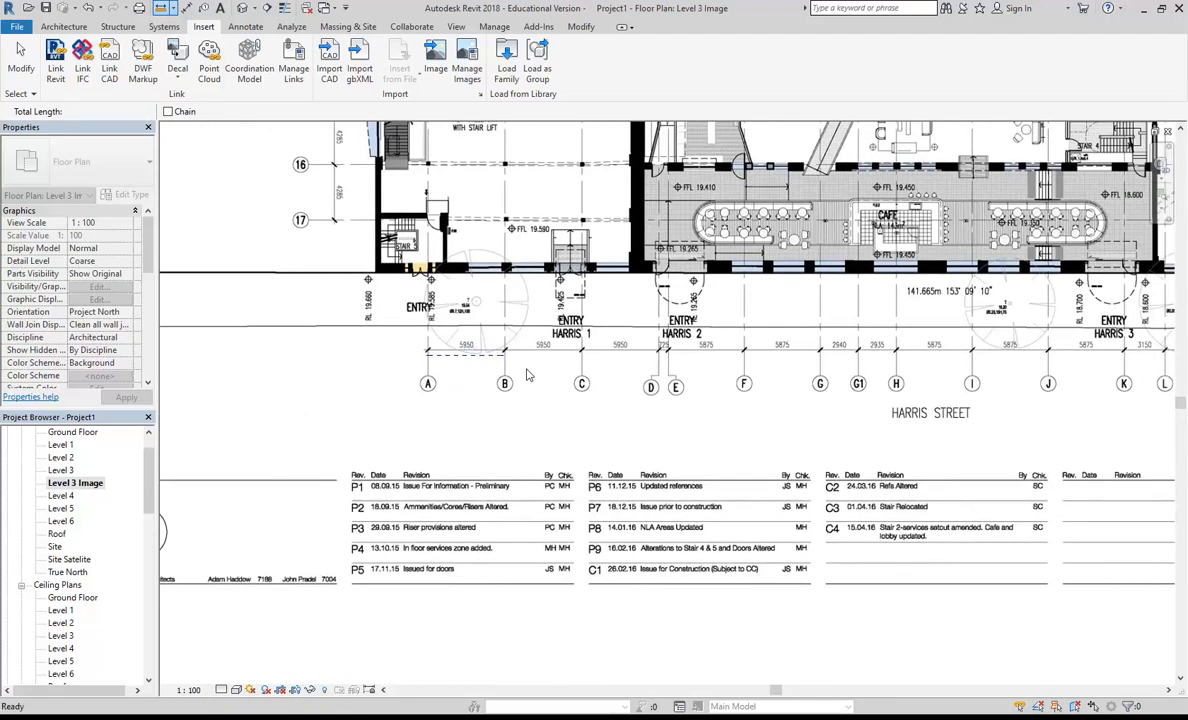
{"action": "key", "text": "Escape"}
Step: Shift the plan image down so it roughly overlaps the site's reference planes
{"action": "scroll", "coordinate": [597, 405], "scroll_direction": "down", "scroll_amount": 5}
{"action": "middle_click_drag", "start_coordinate": [653, 475], "coordinate": [415, 385]}
{"action": "scroll", "coordinate": [583, 430], "scroll_direction": "up", "scroll_amount": 1}
{"action": "left_click", "coordinate": [562, 402]}
{"action": "scroll", "coordinate": [540, 410], "scroll_direction": "down", "scroll_amount": 2}
{"action": "left_click_drag", "start_coordinate": [422, 272], "coordinate": [472, 560]}
{"action": "scroll", "coordinate": [472, 560], "scroll_direction": "up", "scroll_amount": 1}
{"action": "middle_click_drag", "start_coordinate": [472, 560], "coordinate": [493, 467]}
{"action": "scroll", "coordinate": [435, 466], "scroll_direction": "up", "scroll_amount": 4}
{"action": "scroll", "coordinate": [435, 466], "scroll_direction": "up", "scroll_amount": 6}
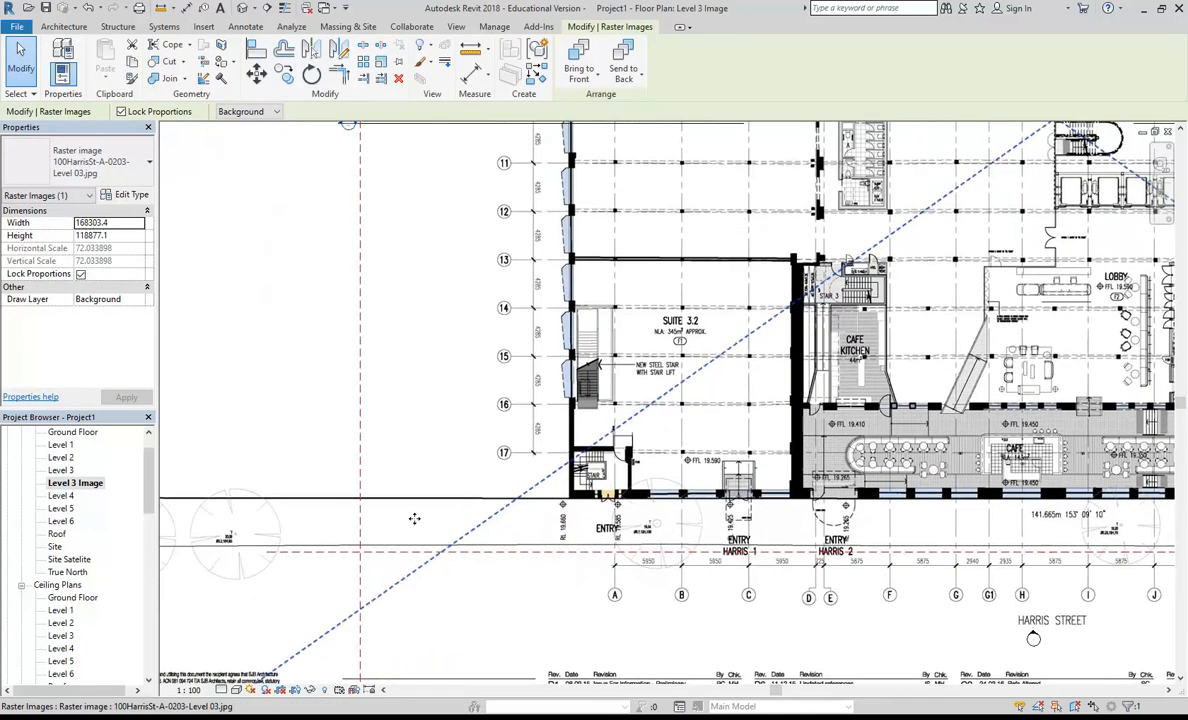
Step: Move the plan image so the building's outer corner at Stair 5 sits on the intersection of the Harris Street and western reference planes
{"action": "scroll", "coordinate": [409, 512], "scroll_direction": "up", "scroll_amount": 2}
{"action": "left_click", "coordinate": [257, 75]}
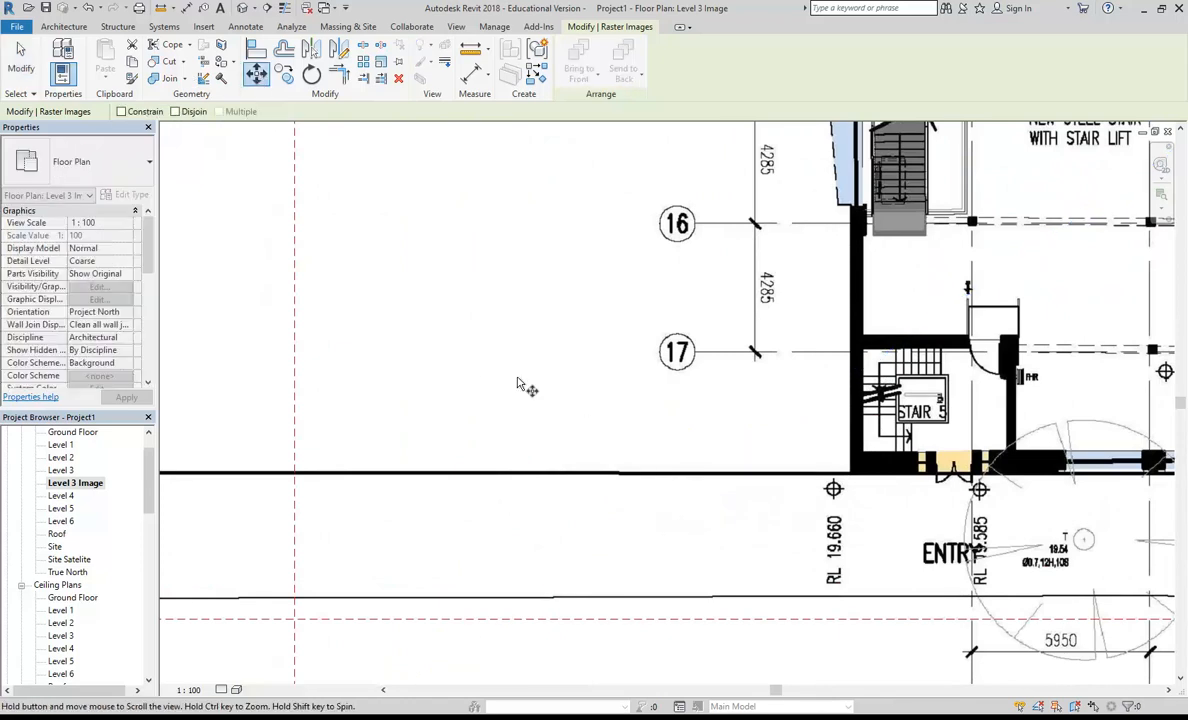
{"action": "scroll", "coordinate": [750, 365], "scroll_direction": "up", "scroll_amount": 4}
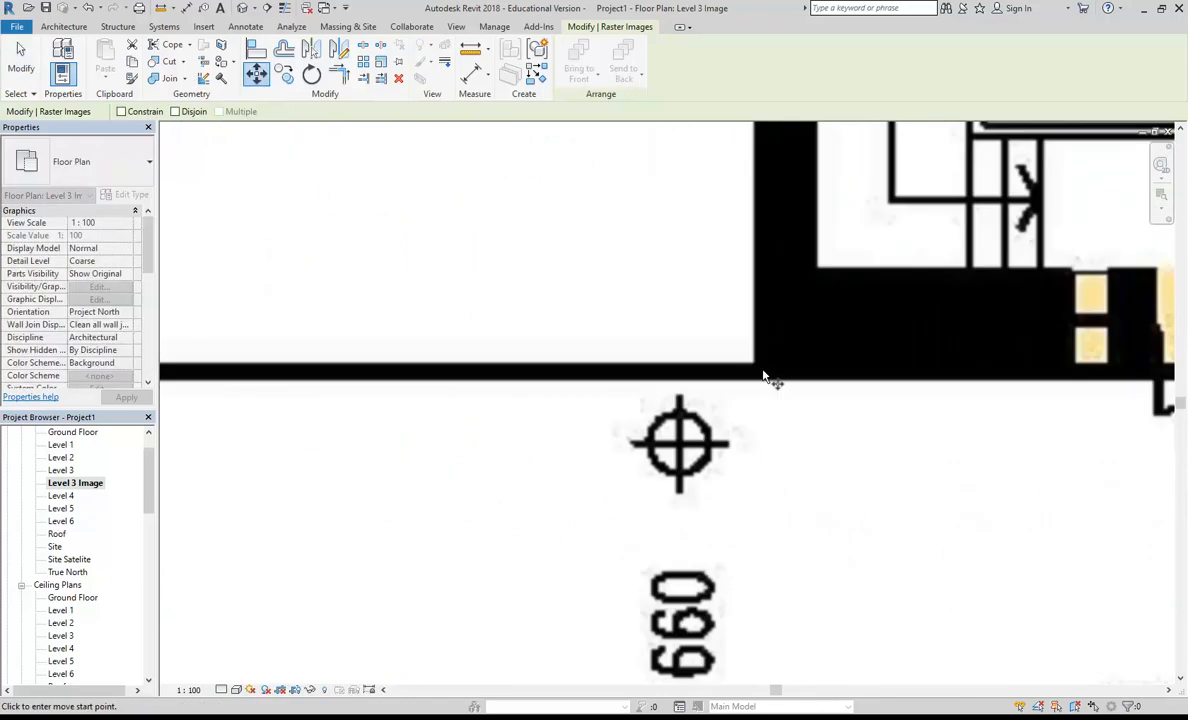
{"action": "scroll", "coordinate": [680, 372], "scroll_direction": "down", "scroll_amount": 5}
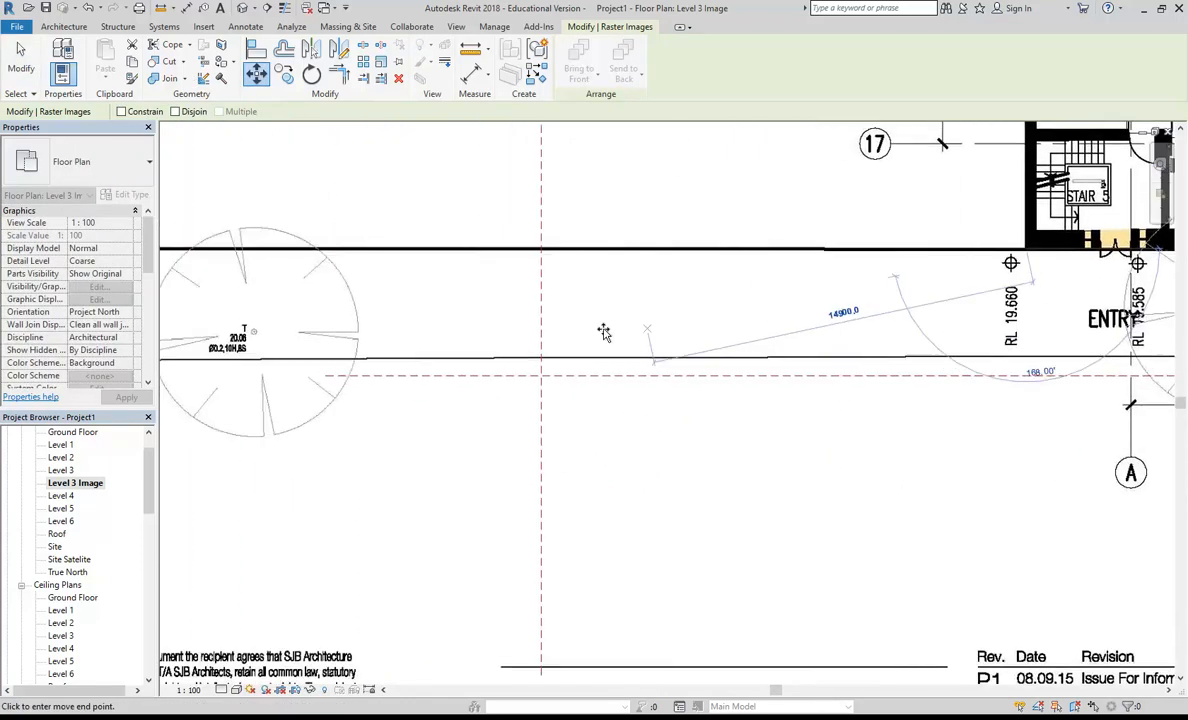
{"action": "scroll", "coordinate": [541, 375], "scroll_direction": "up", "scroll_amount": 5}
{"action": "left_click", "coordinate": [518, 410]}
{"action": "scroll", "coordinate": [503, 436], "scroll_direction": "down", "scroll_amount": 4}
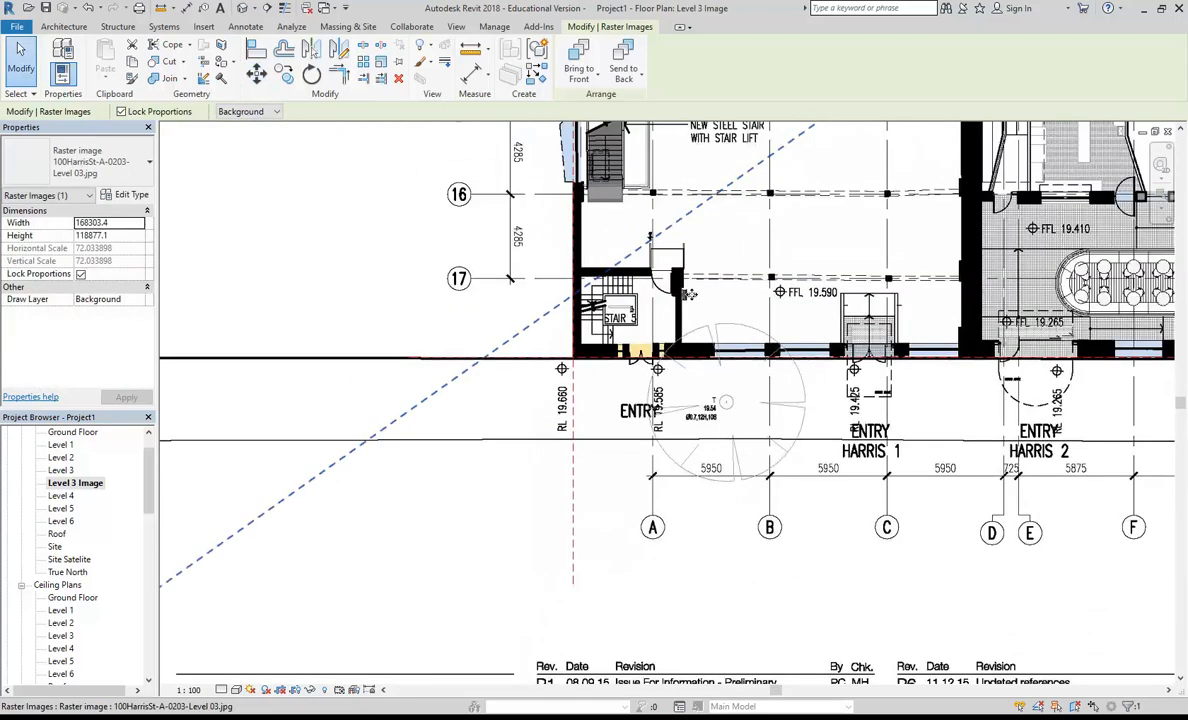
{"action": "scroll", "coordinate": [660, 328], "scroll_direction": "down", "scroll_amount": 1}
{"action": "middle_click_drag", "start_coordinate": [662, 325], "coordinate": [457, 445]}
{"action": "scroll", "coordinate": [551, 388], "scroll_direction": "down", "scroll_amount": 2}
{"action": "middle_click_drag", "start_coordinate": [682, 440], "coordinate": [644, 490]}
{"action": "key", "text": "Escape"}
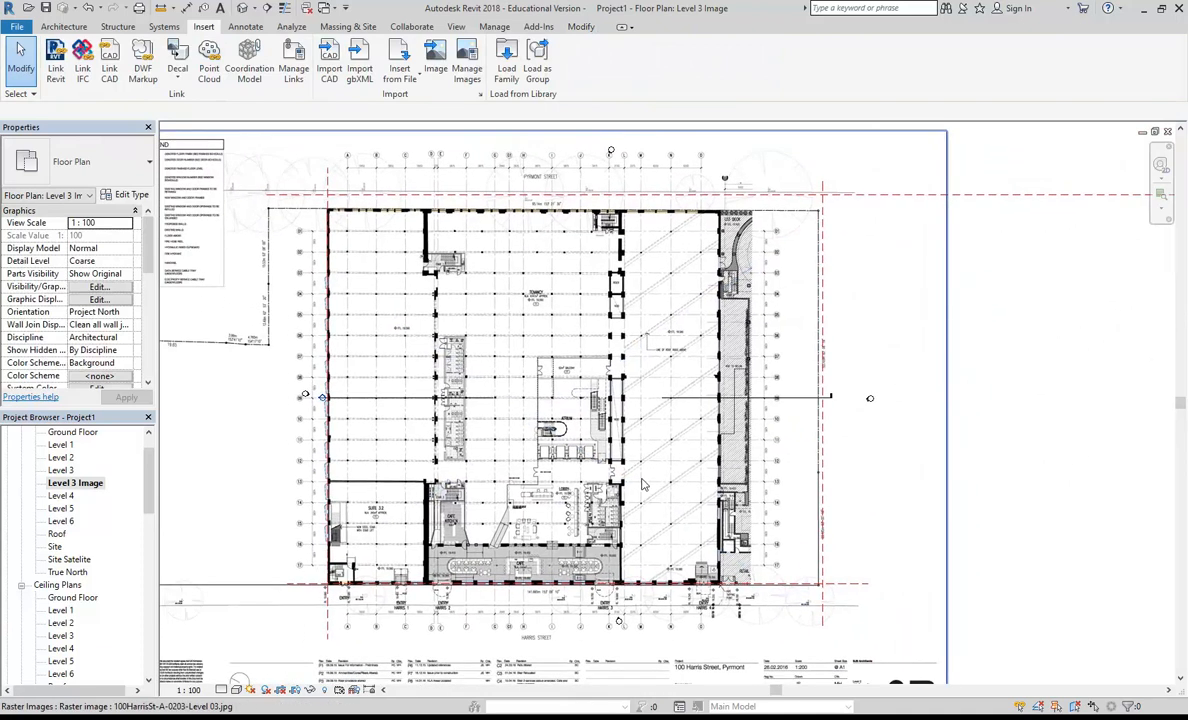
Step: Nudge the reference plane along Pyrmont Street down towards the building's edge on the plan image
{"action": "left_click", "coordinate": [272, 200]}
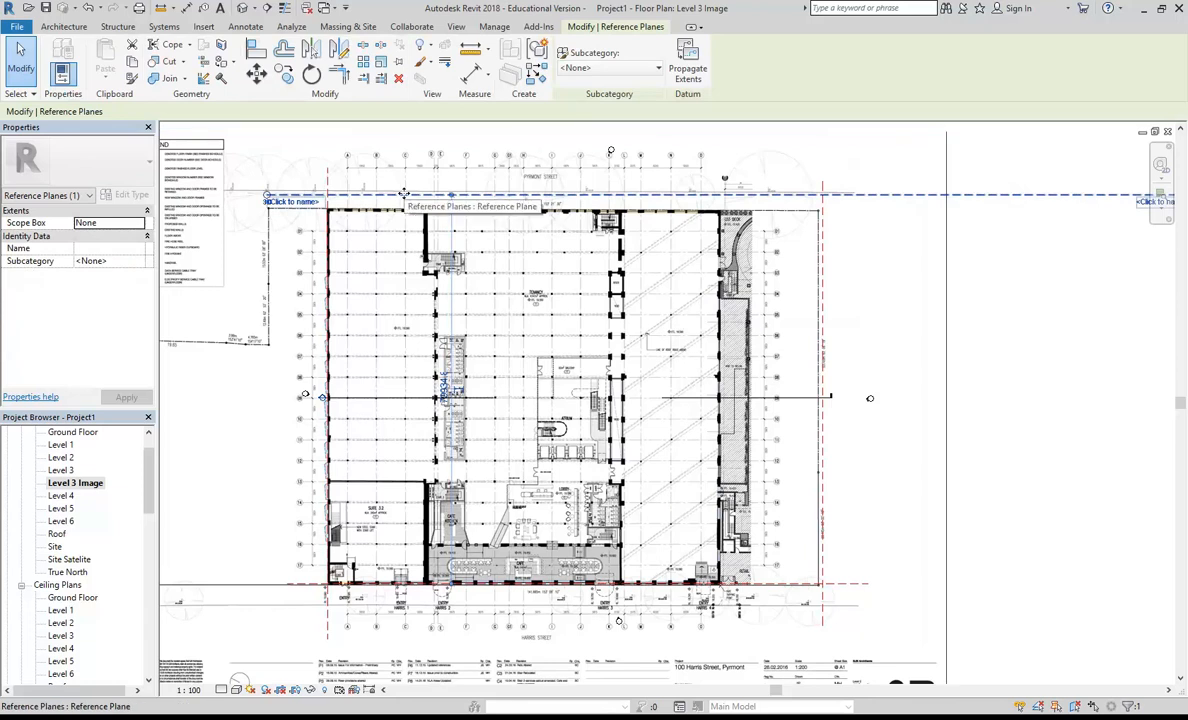
{"action": "scroll", "coordinate": [404, 194], "scroll_direction": "up", "scroll_amount": 6}
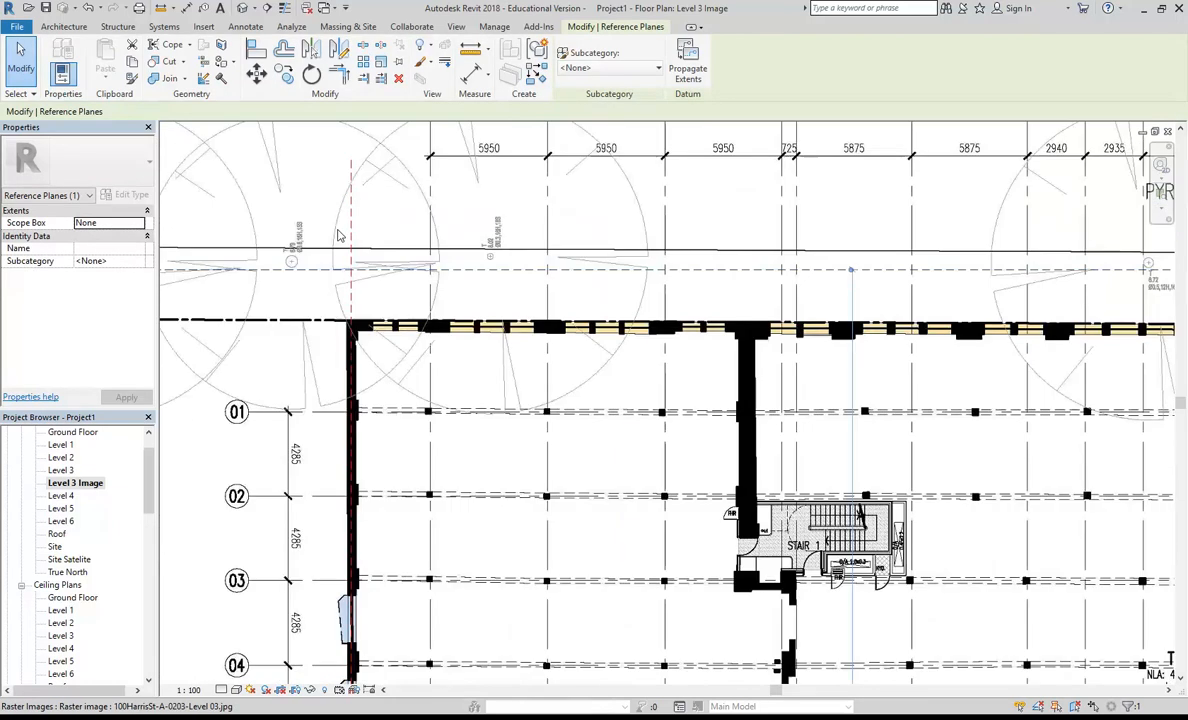
{"action": "key", "text": "Down"}
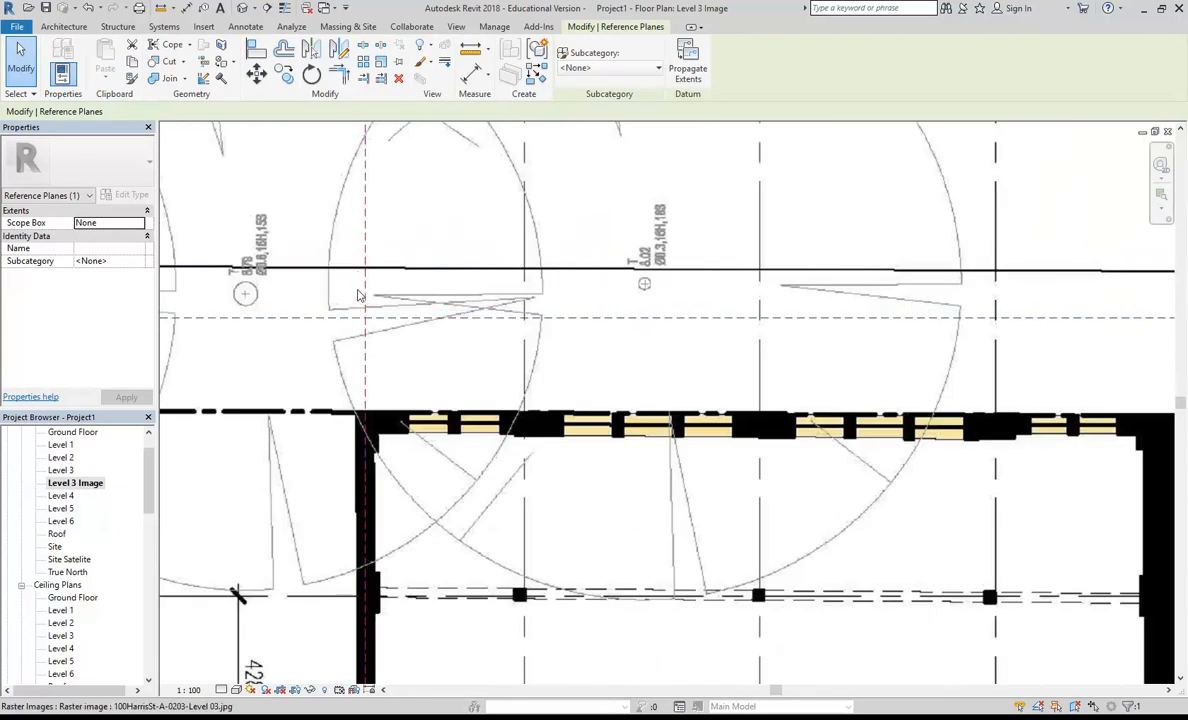
{"action": "key", "text": "Down"}
{"action": "key", "text": "Down"}
{"action": "key", "text": "Down"}
{"action": "key", "text": "Down"}
{"action": "key", "text": "Down"}
{"action": "key", "text": "Down"}
{"action": "key", "text": "Down"}
{"action": "scroll", "coordinate": [350, 343], "scroll_direction": "down", "scroll_amount": 5}
Step: Examine the plan image's alignment with the reference planes along the building's outer edges
{"action": "middle_click_drag", "start_coordinate": [350, 343], "coordinate": [399, 271]}
{"action": "scroll", "coordinate": [416, 350], "scroll_direction": "down", "scroll_amount": 1}
{"action": "middle_click_drag", "start_coordinate": [416, 350], "coordinate": [399, 189]}
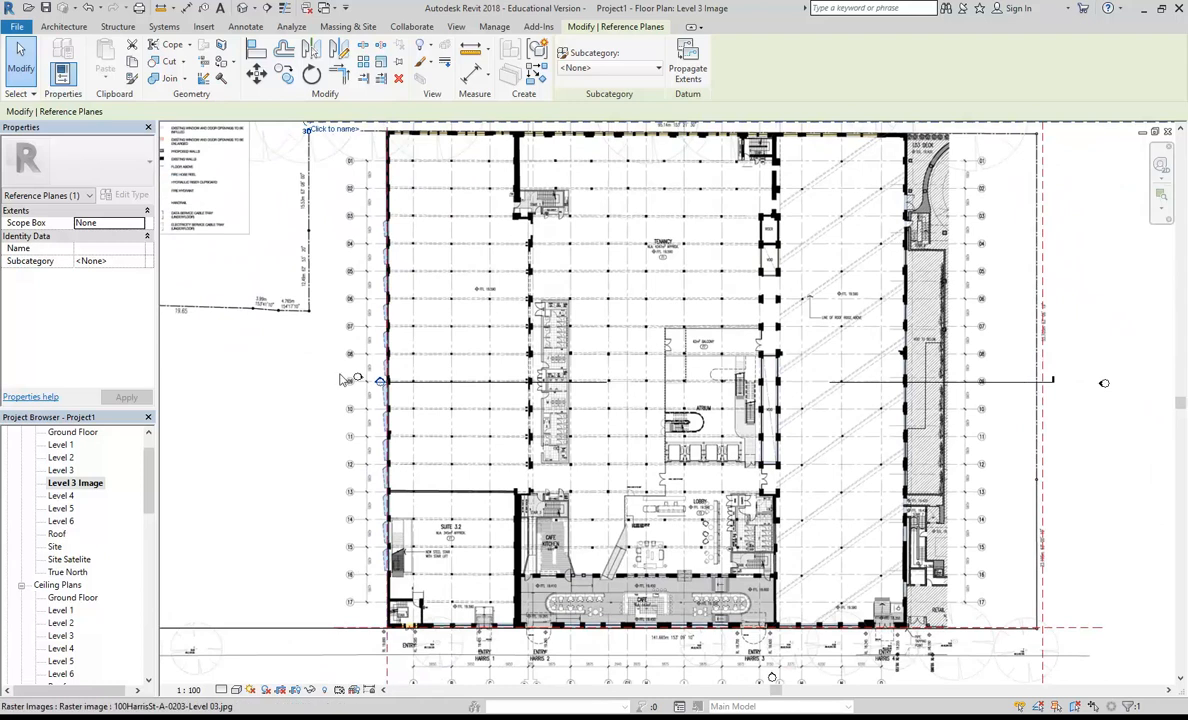
{"action": "scroll", "coordinate": [350, 280], "scroll_direction": "down", "scroll_amount": 2}
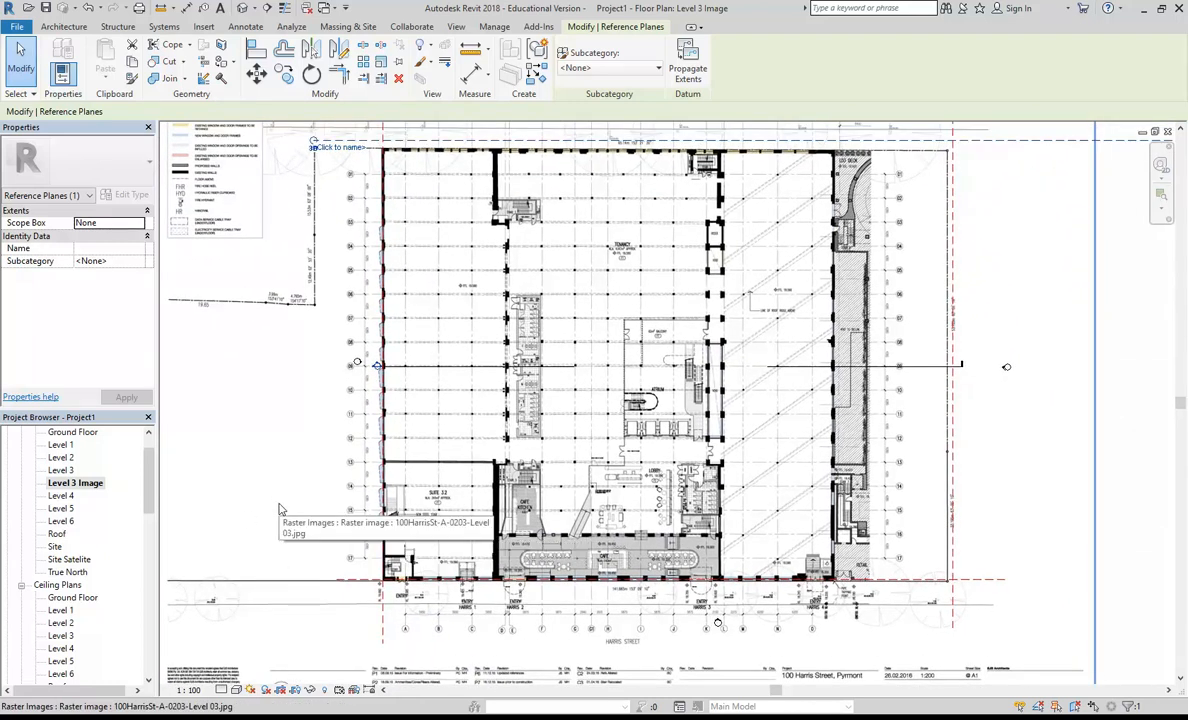
{"action": "scroll", "coordinate": [345, 541], "scroll_direction": "up", "scroll_amount": 2}
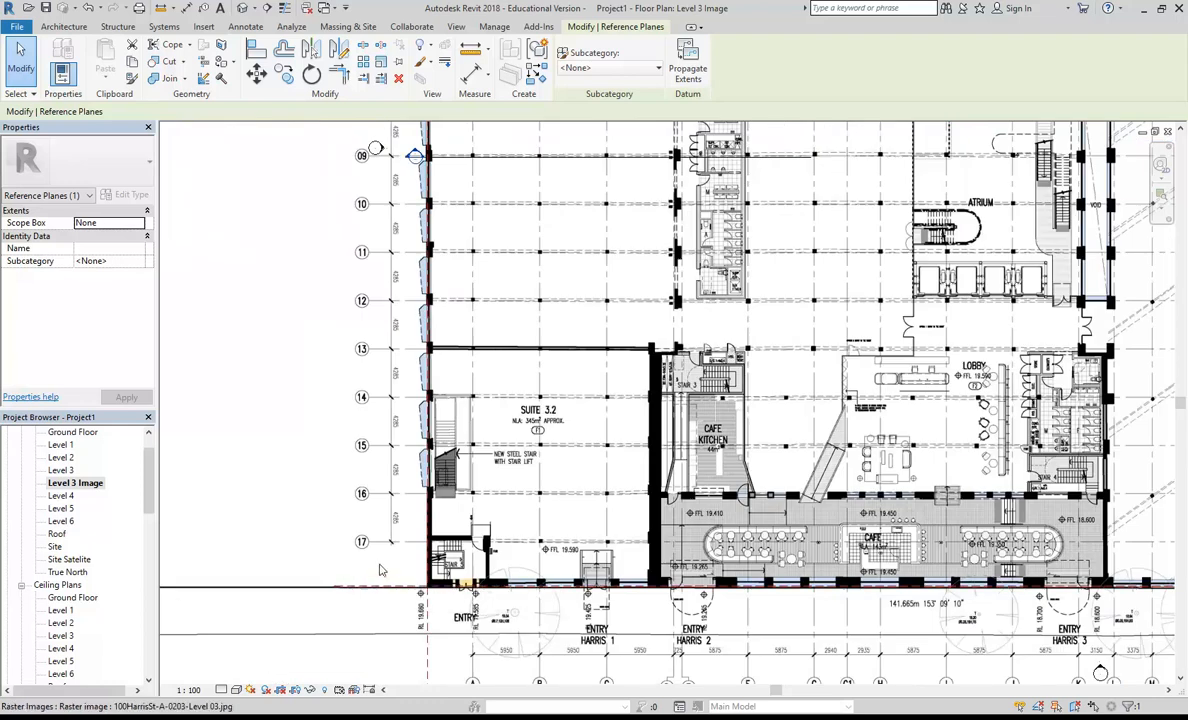
{"action": "scroll", "coordinate": [358, 537], "scroll_direction": "up", "scroll_amount": 3}
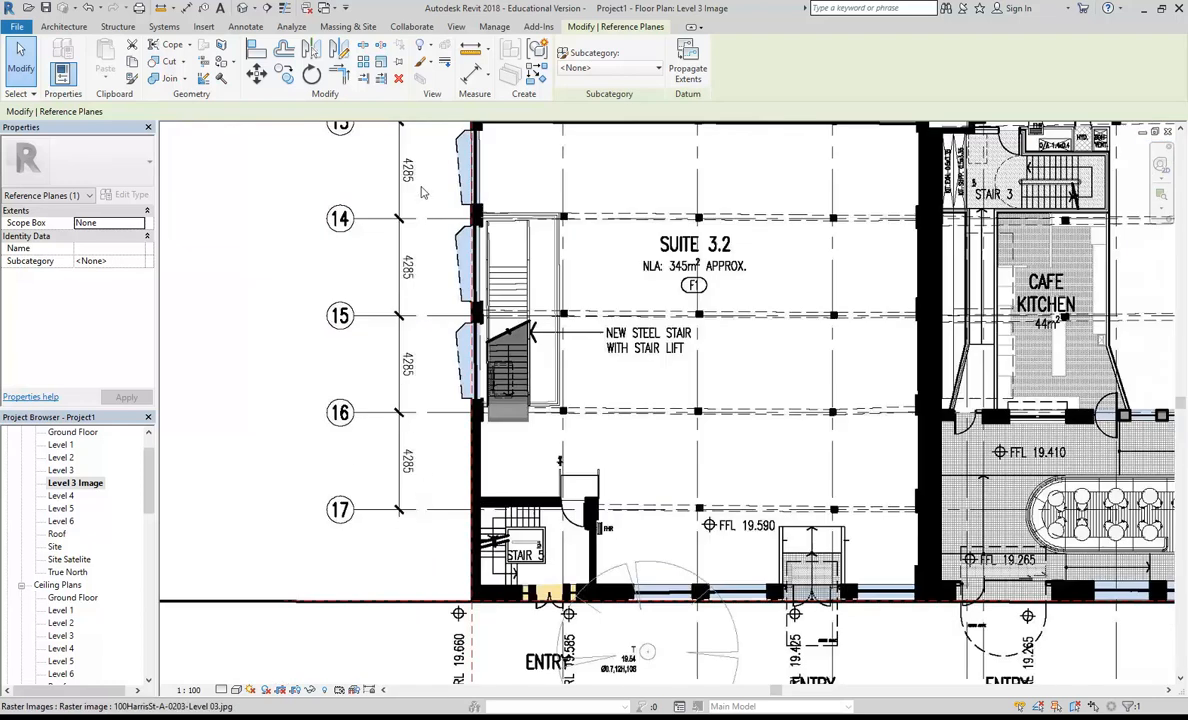
{"action": "scroll", "coordinate": [422, 192], "scroll_direction": "down", "scroll_amount": 5}
{"action": "scroll", "coordinate": [371, 447], "scroll_direction": "up", "scroll_amount": 3}
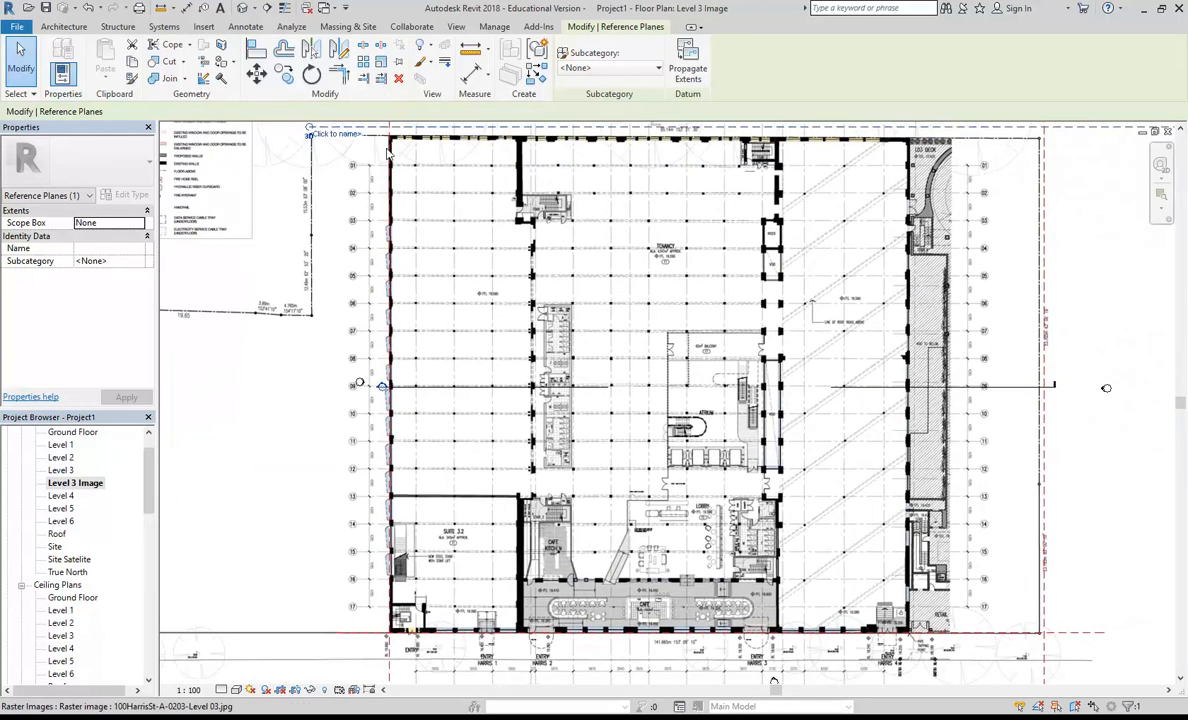
Step: Add an aligned dimension between the Pyrmont Street and Harris Street reference planes, placed west of the building
{"action": "scroll", "coordinate": [490, 393], "scroll_direction": "down", "scroll_amount": 2}
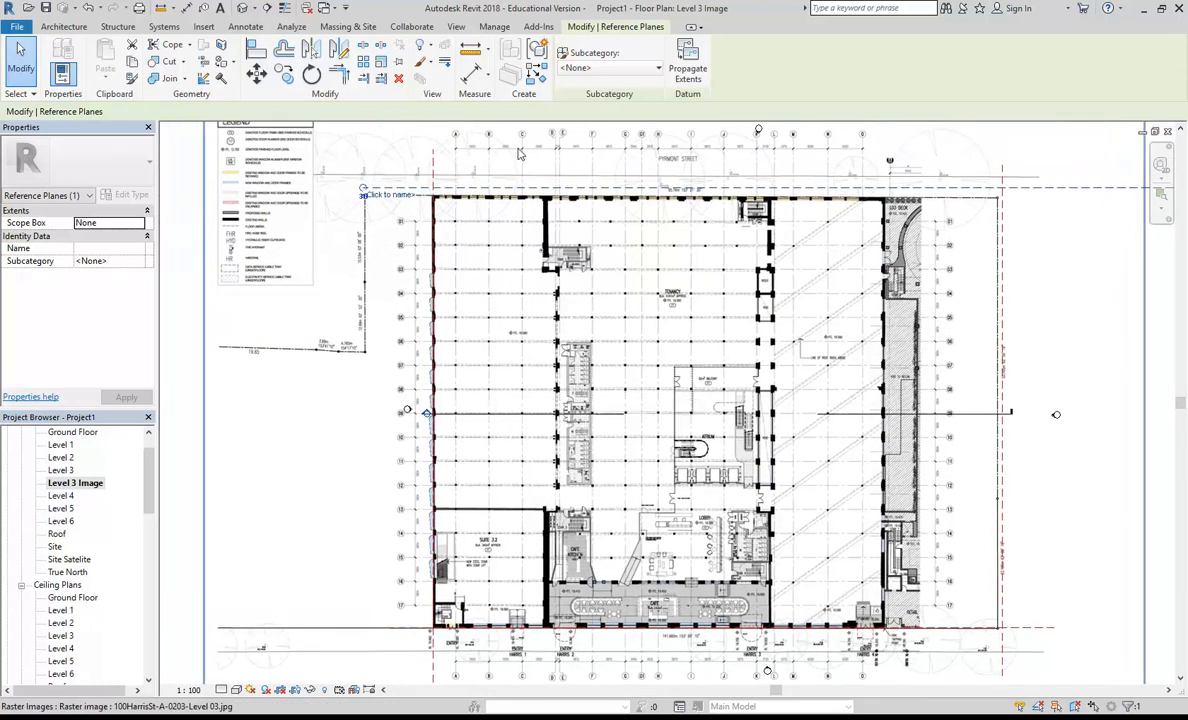
{"action": "key", "text": "d"}
{"action": "key", "text": "i"}
{"action": "left_click", "coordinate": [416, 190]}
{"action": "scroll", "coordinate": [389, 338], "scroll_direction": "down", "scroll_amount": 2}
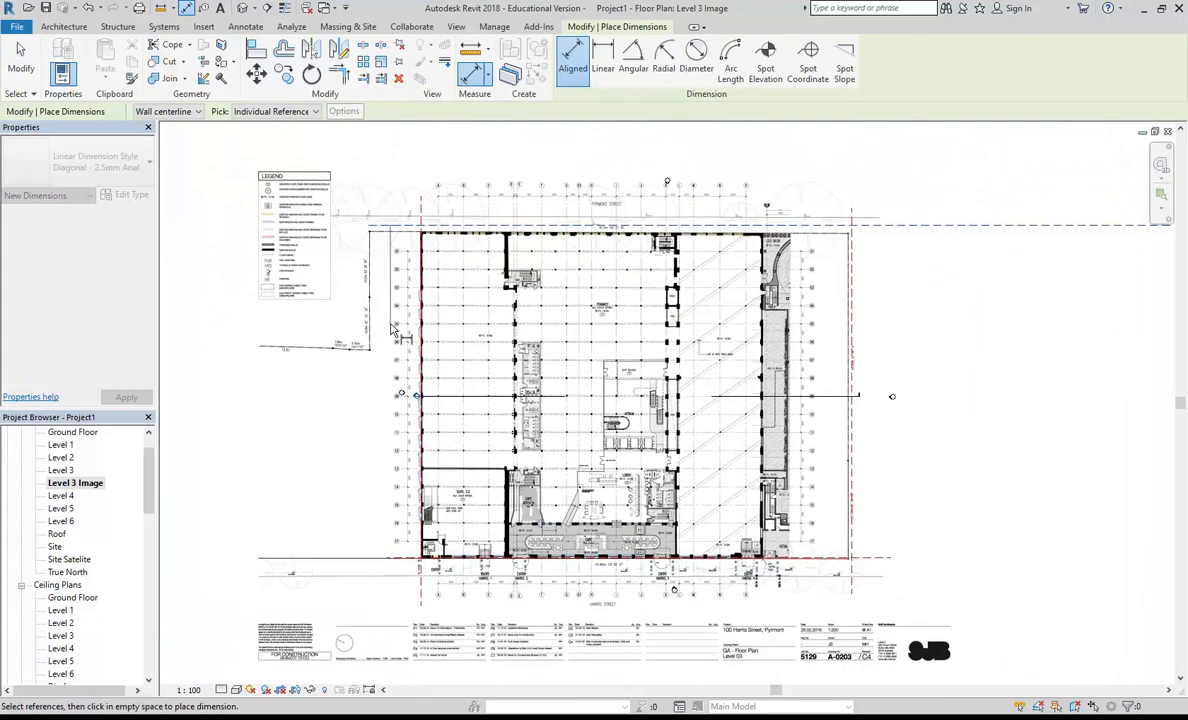
{"action": "scroll", "coordinate": [366, 476], "scroll_direction": "up", "scroll_amount": 3}
{"action": "scroll", "coordinate": [366, 480], "scroll_direction": "up", "scroll_amount": 1}
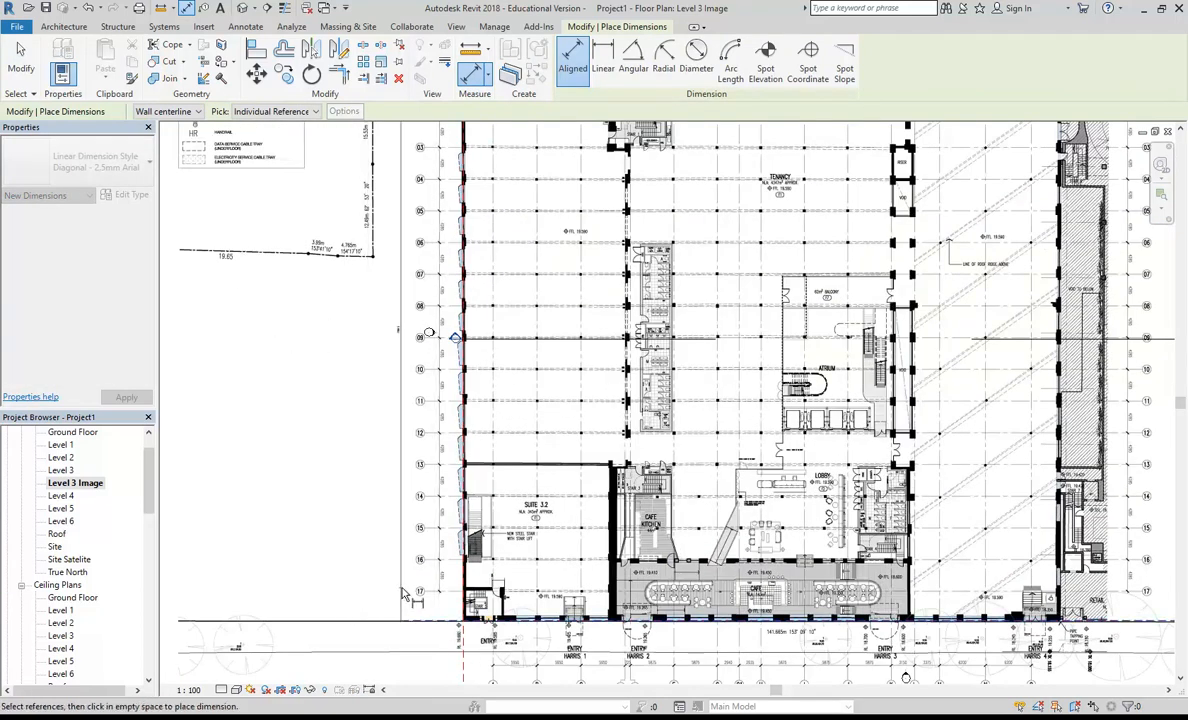
{"action": "key", "text": "Escape"}
{"action": "key", "text": "Escape"}
{"action": "scroll", "coordinate": [348, 500], "scroll_direction": "down", "scroll_amount": 2}
{"action": "scroll", "coordinate": [348, 497], "scroll_direction": "up", "scroll_amount": 4}
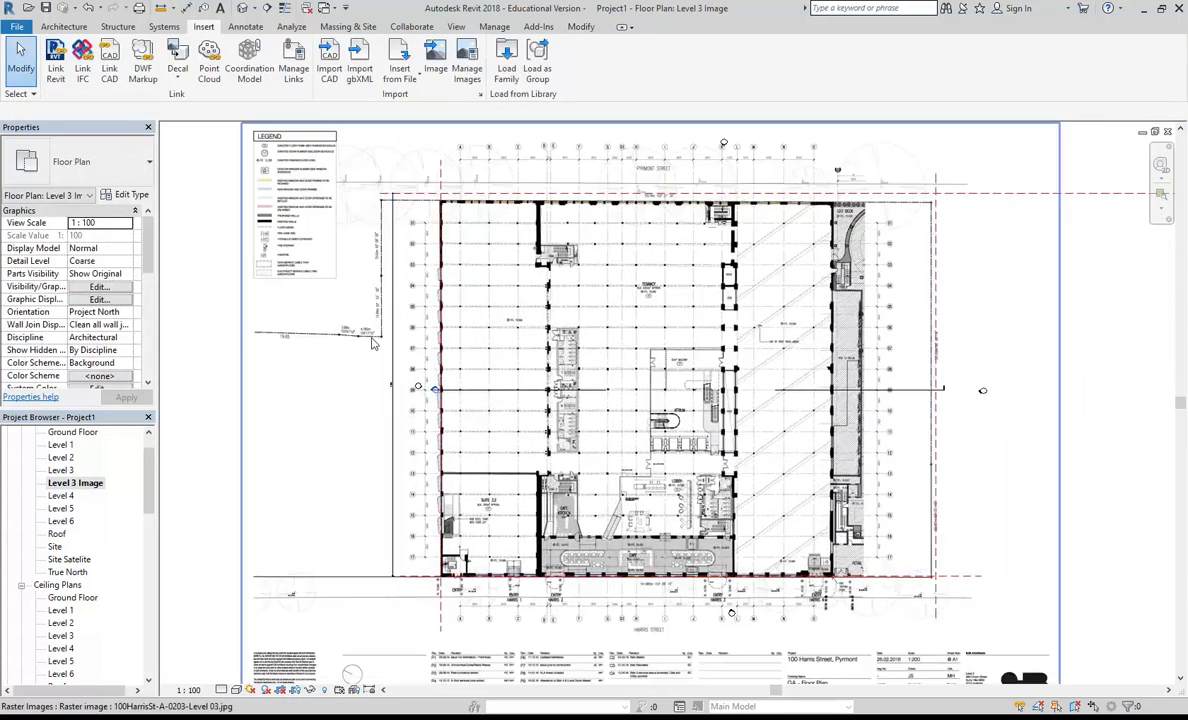
Step: Nudge the Pyrmont Street reference plane onto the building's outer edge on the plan image
{"action": "middle_click_drag", "start_coordinate": [432, 390], "coordinate": [441, 434]}
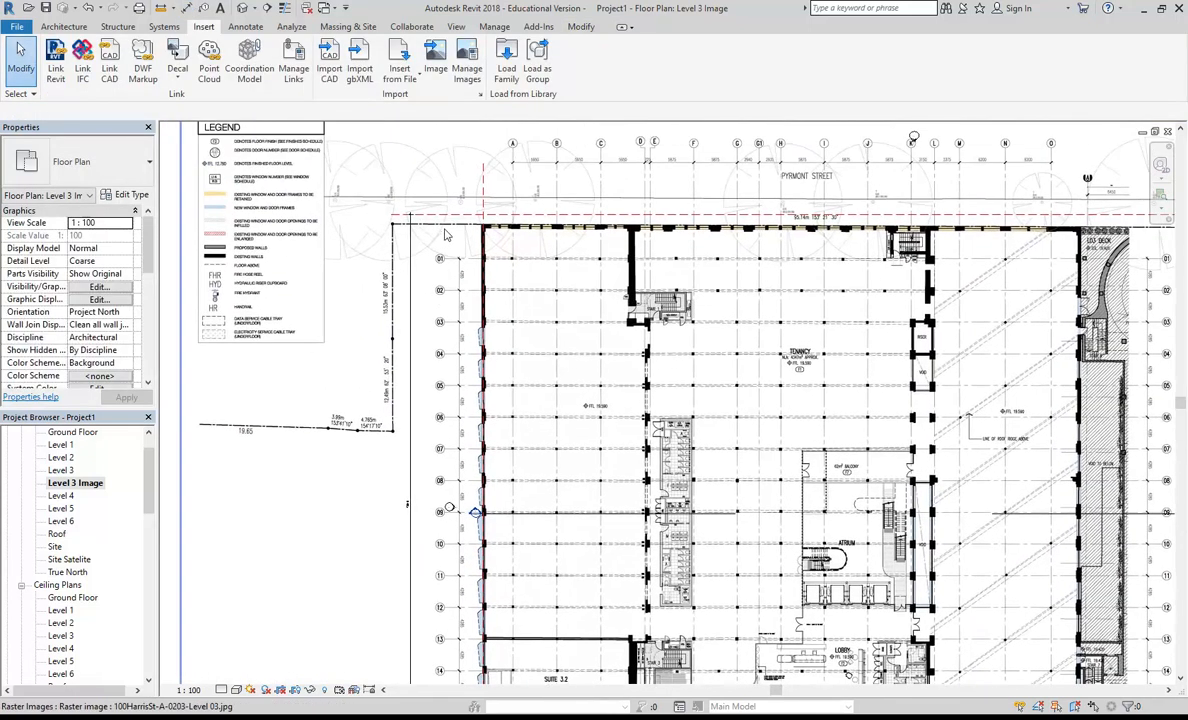
{"action": "left_click", "coordinate": [411, 217]}
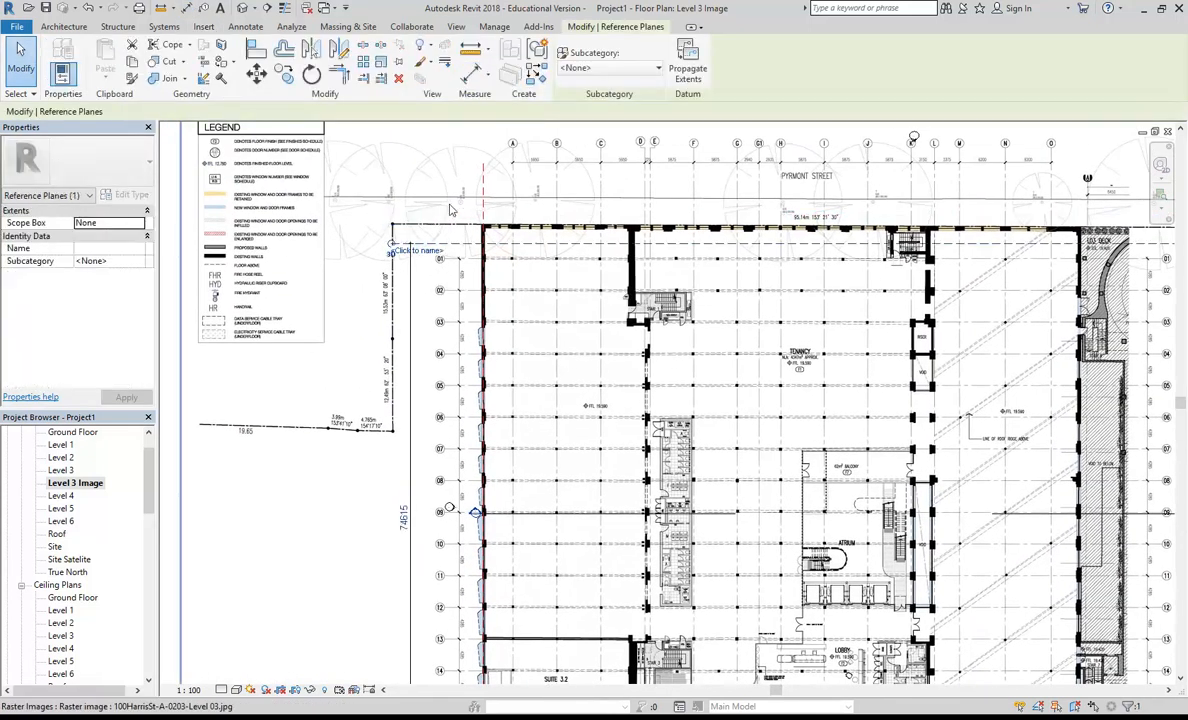
{"action": "scroll", "coordinate": [455, 215], "scroll_direction": "up", "scroll_amount": 5}
{"action": "key", "text": "shift+Up"}
{"action": "key", "text": "Down"}
{"action": "key", "text": "Down"}
{"action": "key", "text": "Down"}
{"action": "key", "text": "Down"}
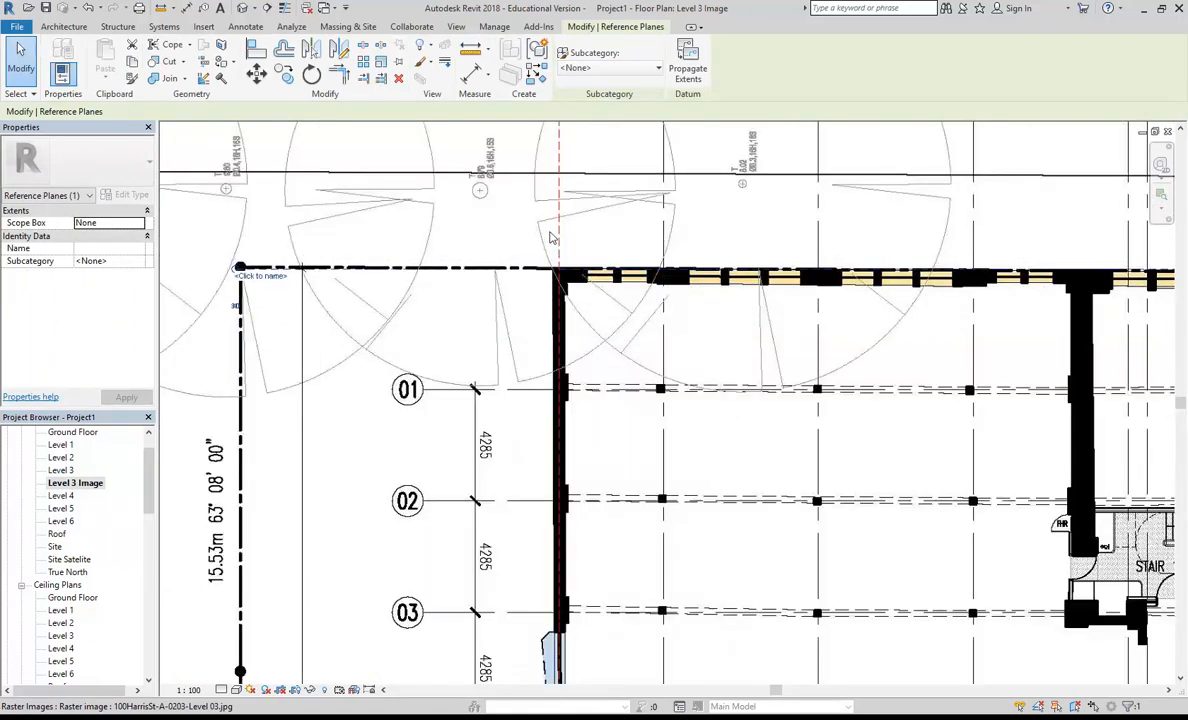
{"action": "scroll", "coordinate": [550, 237], "scroll_direction": "up", "scroll_amount": 3}
{"action": "key", "text": "Up"}
Step: Set the dimension between the Pyrmont Street and Harris Street reference planes to 77350 mm
{"action": "scroll", "coordinate": [545, 350], "scroll_direction": "down", "scroll_amount": 3}
{"action": "middle_click_drag", "start_coordinate": [434, 438], "coordinate": [457, 258]}
{"action": "scroll", "coordinate": [430, 340], "scroll_direction": "down", "scroll_amount": 1}
{"action": "middle_click_drag", "start_coordinate": [419, 363], "coordinate": [487, 132]}
{"action": "scroll", "coordinate": [482, 300], "scroll_direction": "down", "scroll_amount": 2}
{"action": "middle_click_drag", "start_coordinate": [480, 337], "coordinate": [489, 213]}
{"action": "scroll", "coordinate": [494, 310], "scroll_direction": "down", "scroll_amount": 1}
{"action": "scroll", "coordinate": [450, 403], "scroll_direction": "up", "scroll_amount": 1}
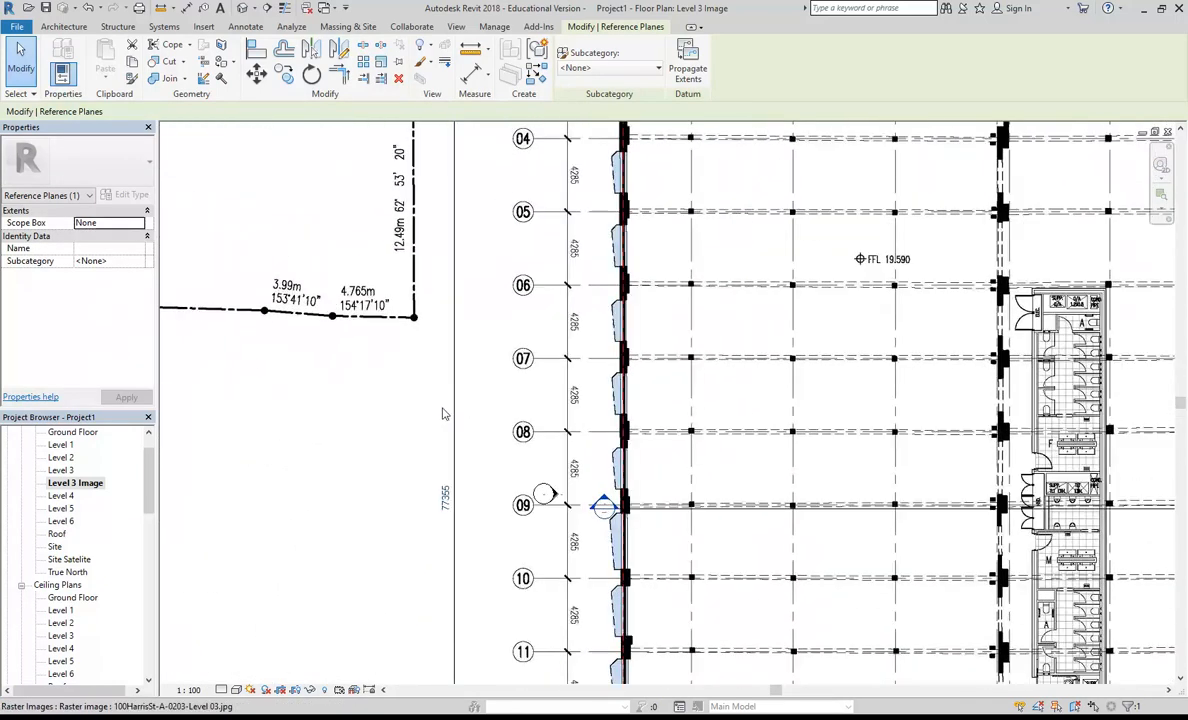
{"action": "scroll", "coordinate": [449, 413], "scroll_direction": "up", "scroll_amount": 2}
{"action": "left_click", "coordinate": [405, 515]}
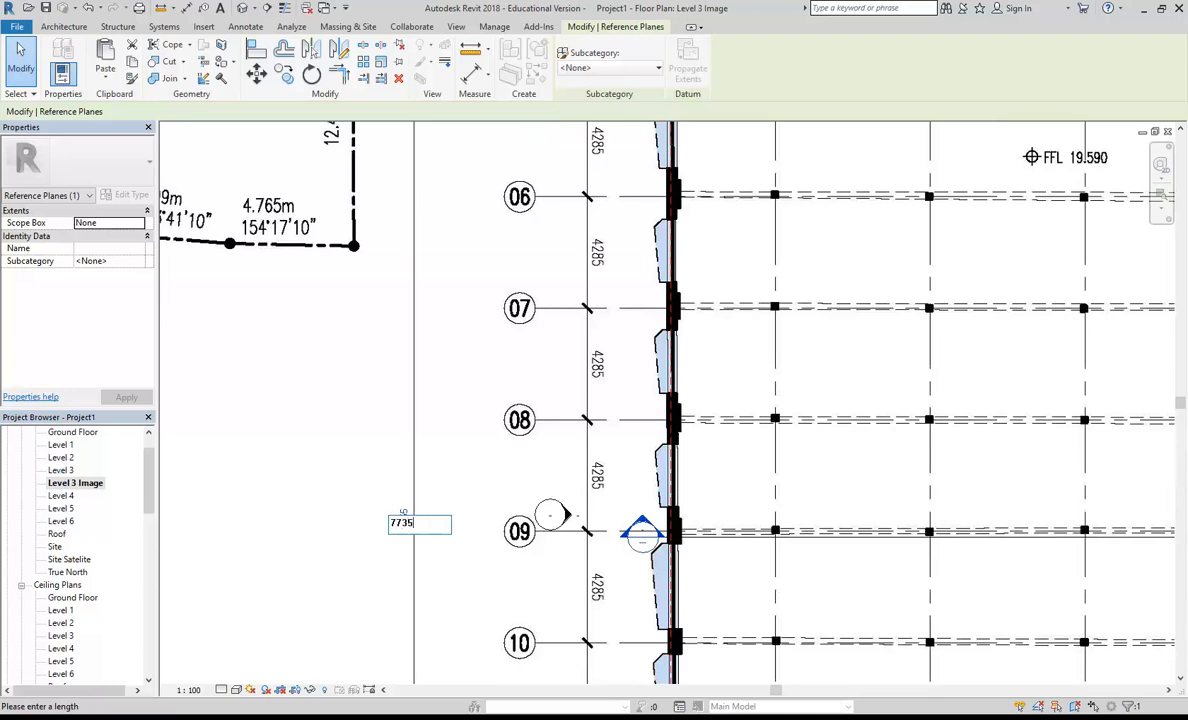
{"action": "key", "text": "Return"}
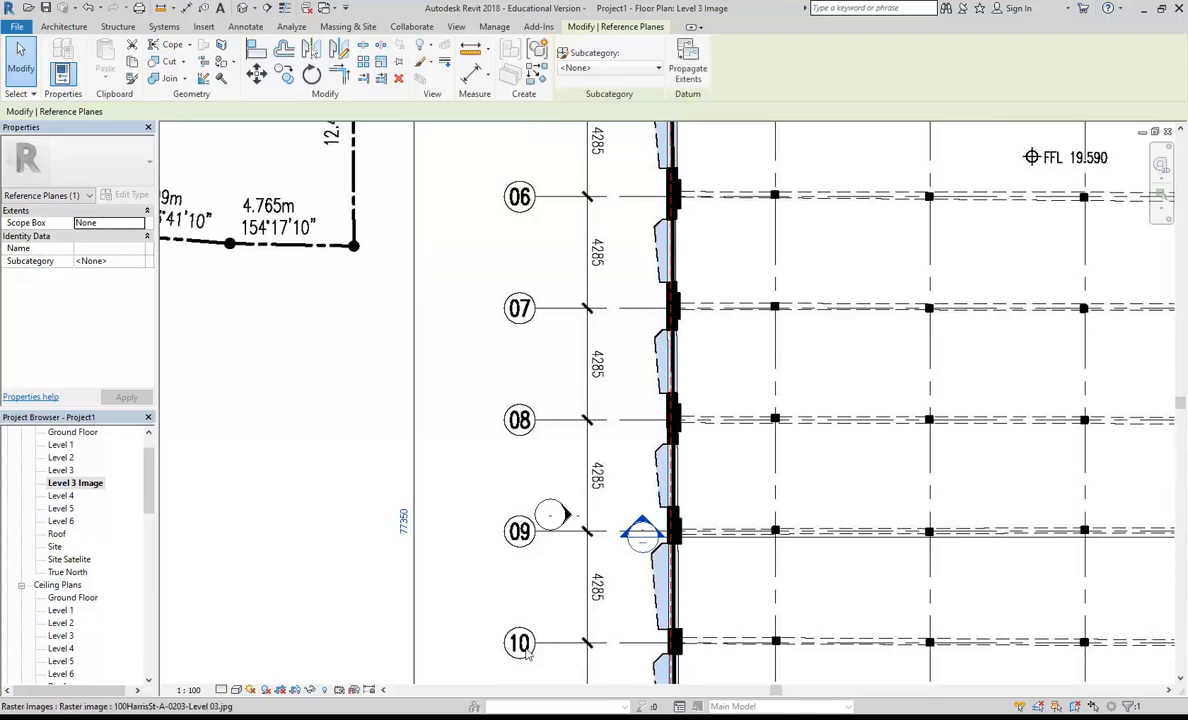
{"action": "scroll", "coordinate": [440, 398], "scroll_direction": "down", "scroll_amount": 8}
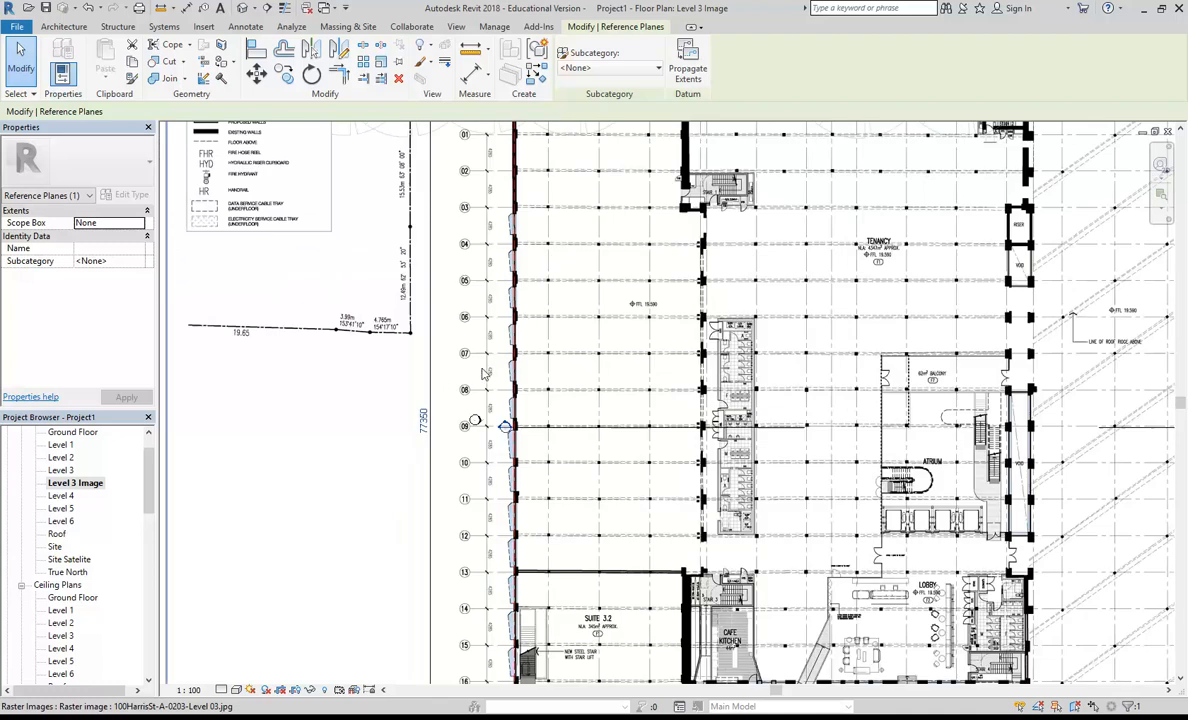
{"action": "key", "text": "Escape"}
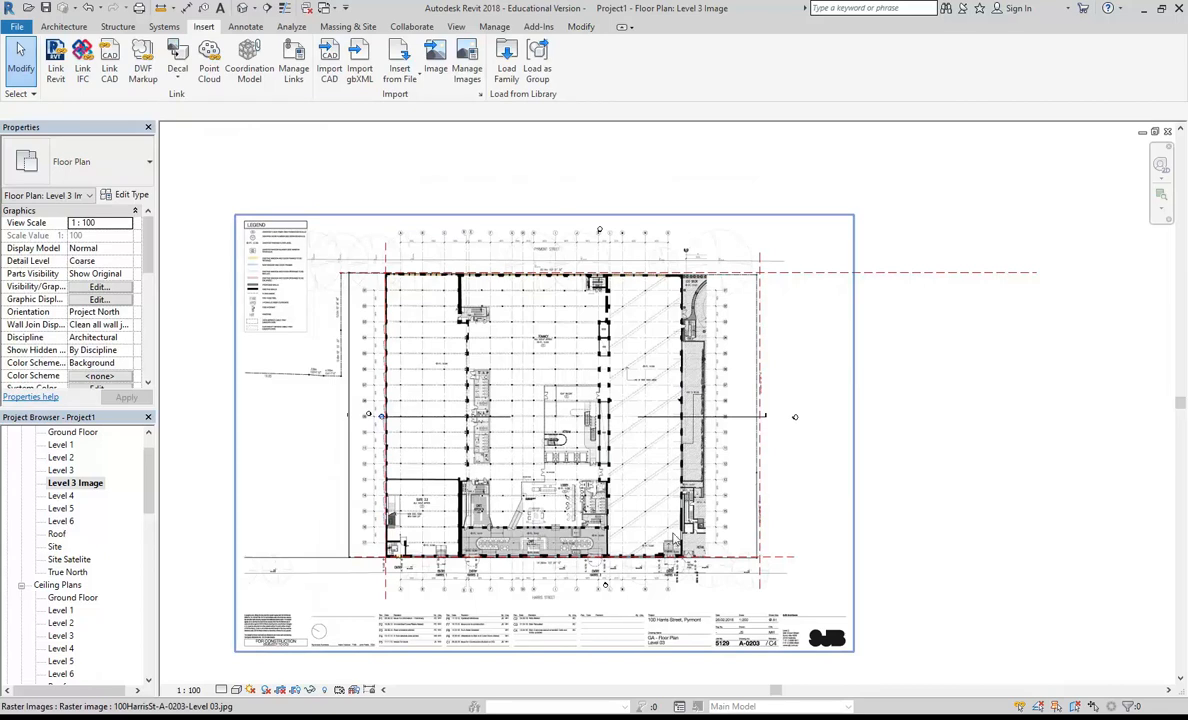
Step: Examine how the reference planes line up with the plan image's outer walls and corners, especially along the western wall
{"action": "scroll", "coordinate": [753, 496], "scroll_direction": "up", "scroll_amount": 3}
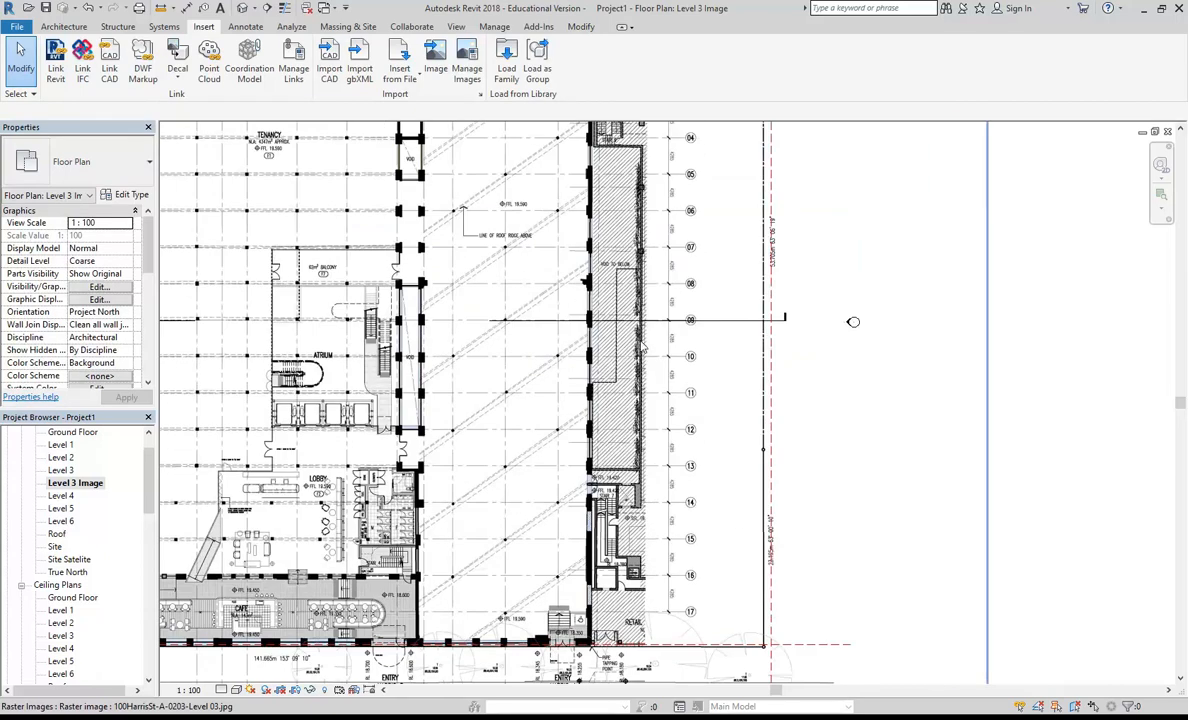
{"action": "middle_click_drag", "start_coordinate": [618, 227], "coordinate": [622, 480]}
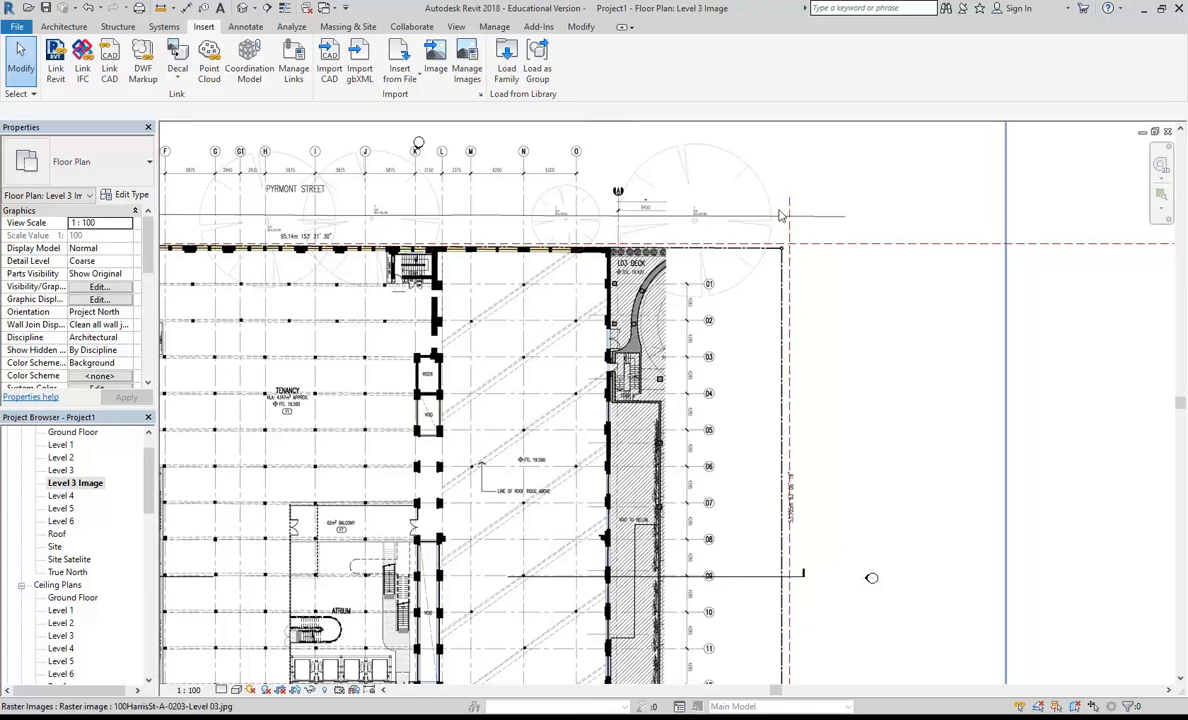
{"action": "scroll", "coordinate": [778, 212], "scroll_direction": "up", "scroll_amount": 3}
{"action": "middle_click_drag", "start_coordinate": [415, 310], "coordinate": [846, 322]}
{"action": "scroll", "coordinate": [566, 346], "scroll_direction": "down", "scroll_amount": 2}
{"action": "middle_click_drag", "start_coordinate": [566, 346], "coordinate": [806, 334]}
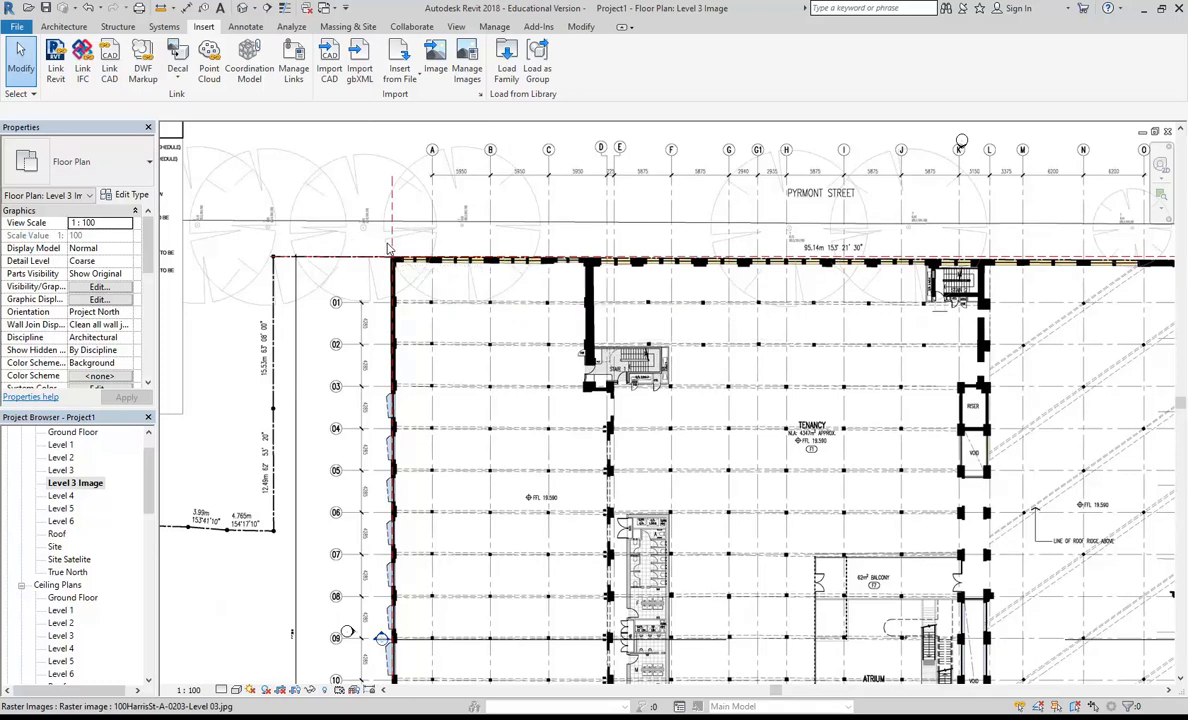
{"action": "scroll", "coordinate": [381, 231], "scroll_direction": "up", "scroll_amount": 3}
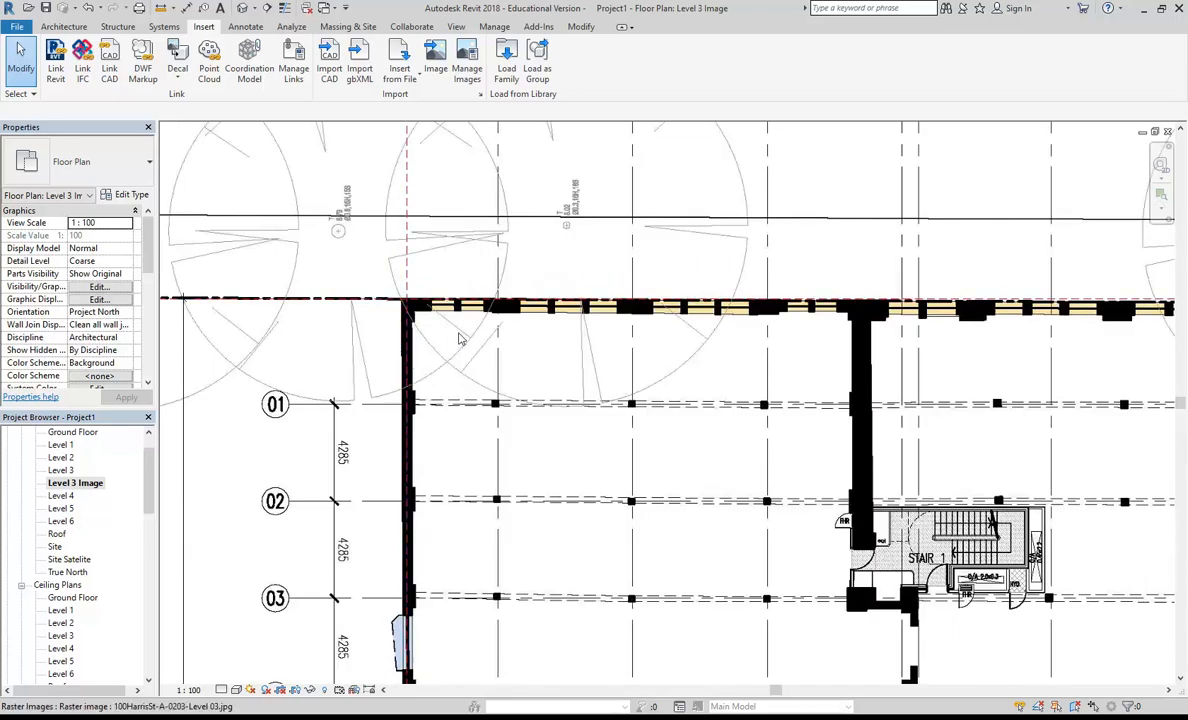
{"action": "scroll", "coordinate": [459, 338], "scroll_direction": "down", "scroll_amount": 3}
{"action": "scroll", "coordinate": [459, 338], "scroll_direction": "down", "scroll_amount": 2}
{"action": "scroll", "coordinate": [444, 323], "scroll_direction": "up", "scroll_amount": 5}
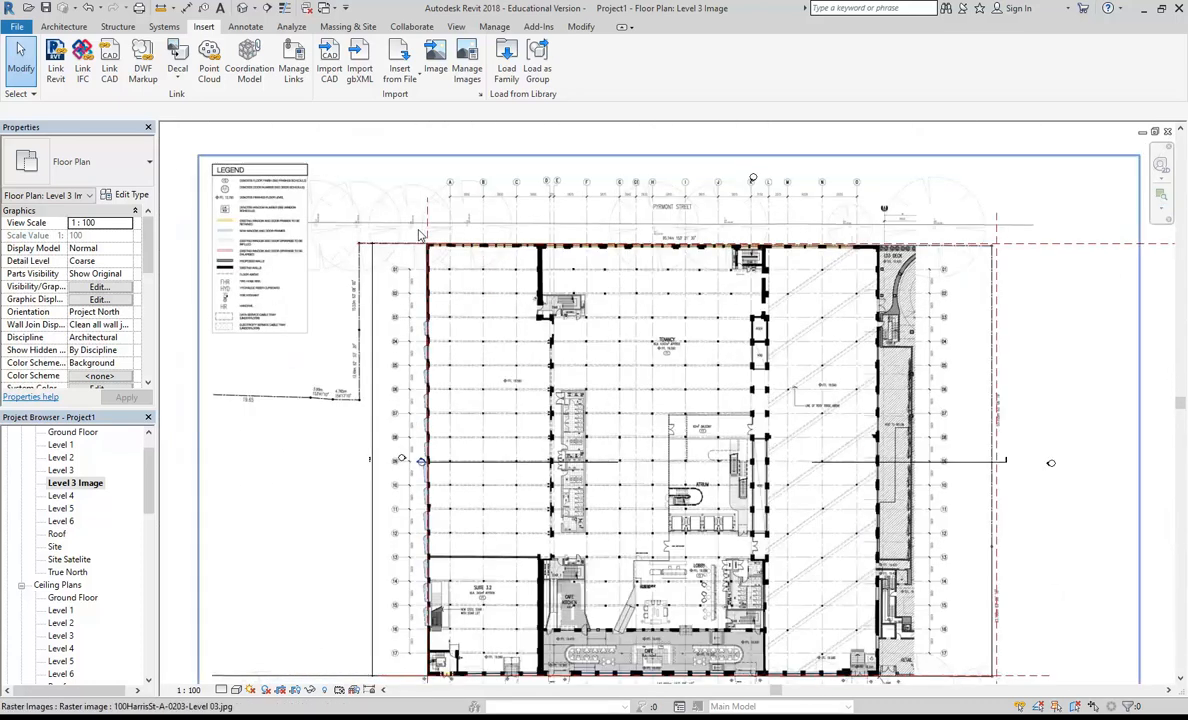
{"action": "scroll", "coordinate": [444, 323], "scroll_direction": "up", "scroll_amount": 2}
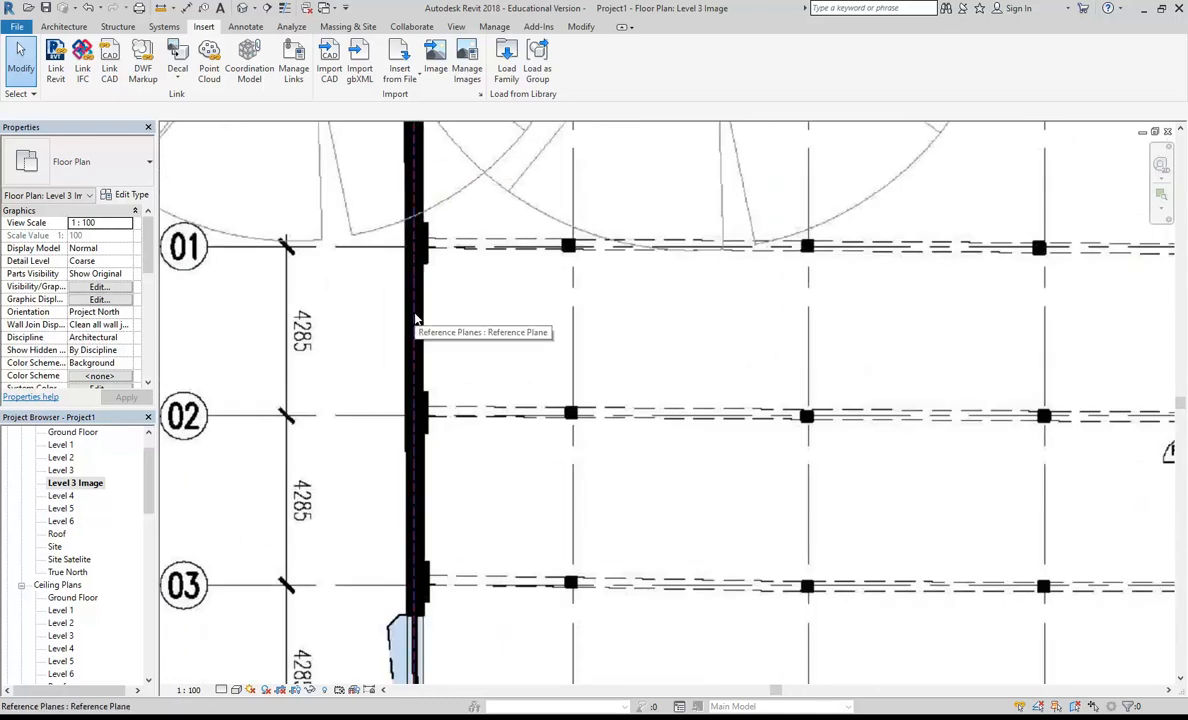
{"action": "scroll", "coordinate": [415, 320], "scroll_direction": "down", "scroll_amount": 2}
{"action": "middle_click_drag", "start_coordinate": [436, 439], "coordinate": [363, 321]}
{"action": "scroll", "coordinate": [371, 370], "scroll_direction": "down", "scroll_amount": 3}
{"action": "scroll", "coordinate": [355, 308], "scroll_direction": "down", "scroll_amount": 3}
{"action": "middle_click_drag", "start_coordinate": [383, 481], "coordinate": [394, 415]}
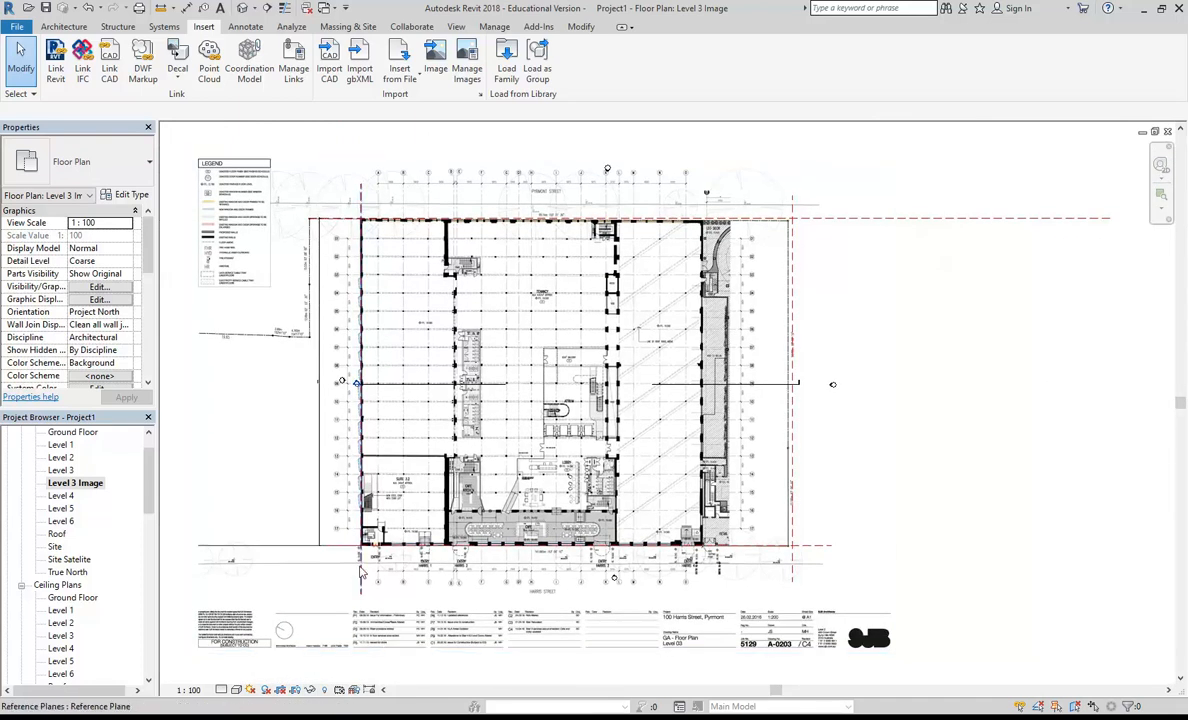
{"action": "left_click", "coordinate": [355, 415]}
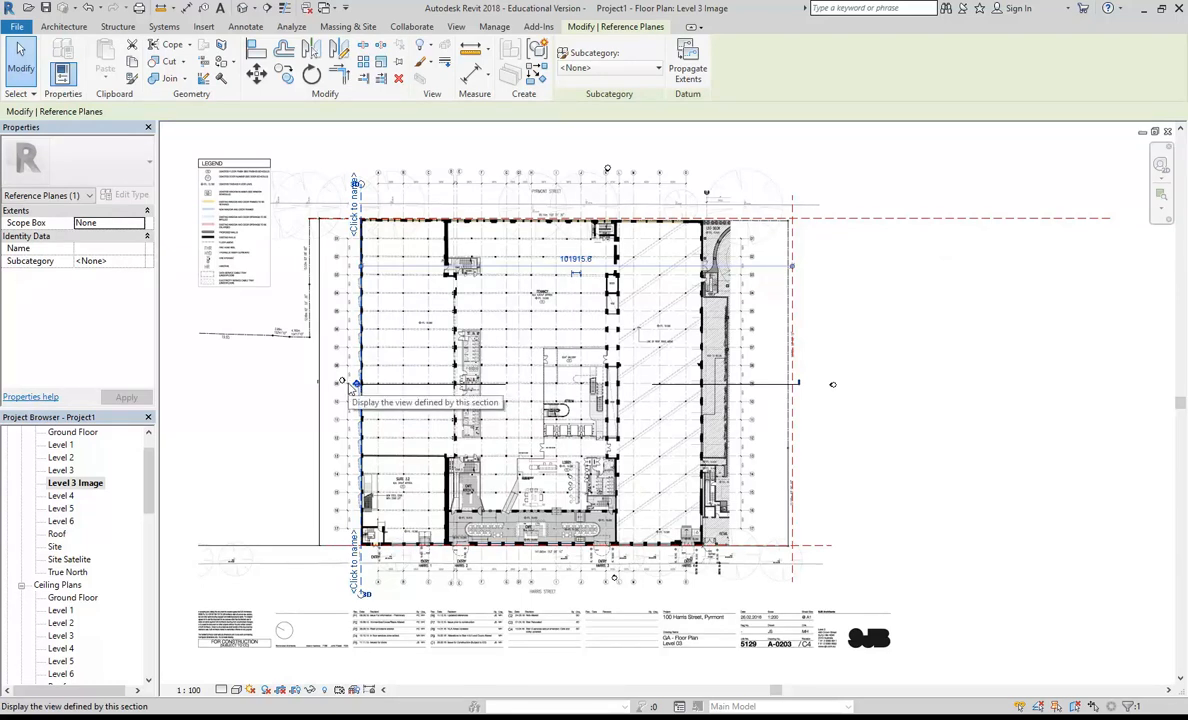
{"action": "key", "text": "Escape"}
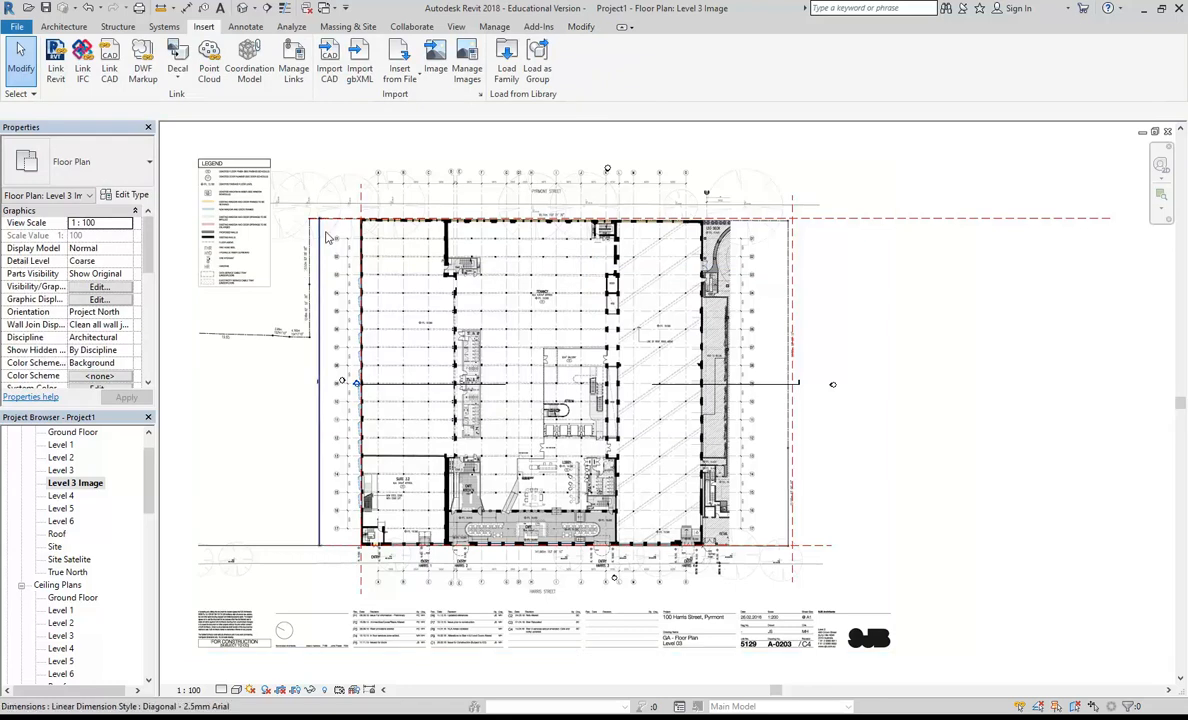
Step: Draw a reference plane along the western wall's outer face, from the Harris Street corner at Stair 5 to the Pyrmont Street corner
{"action": "scroll", "coordinate": [318, 243], "scroll_direction": "up", "scroll_amount": 8}
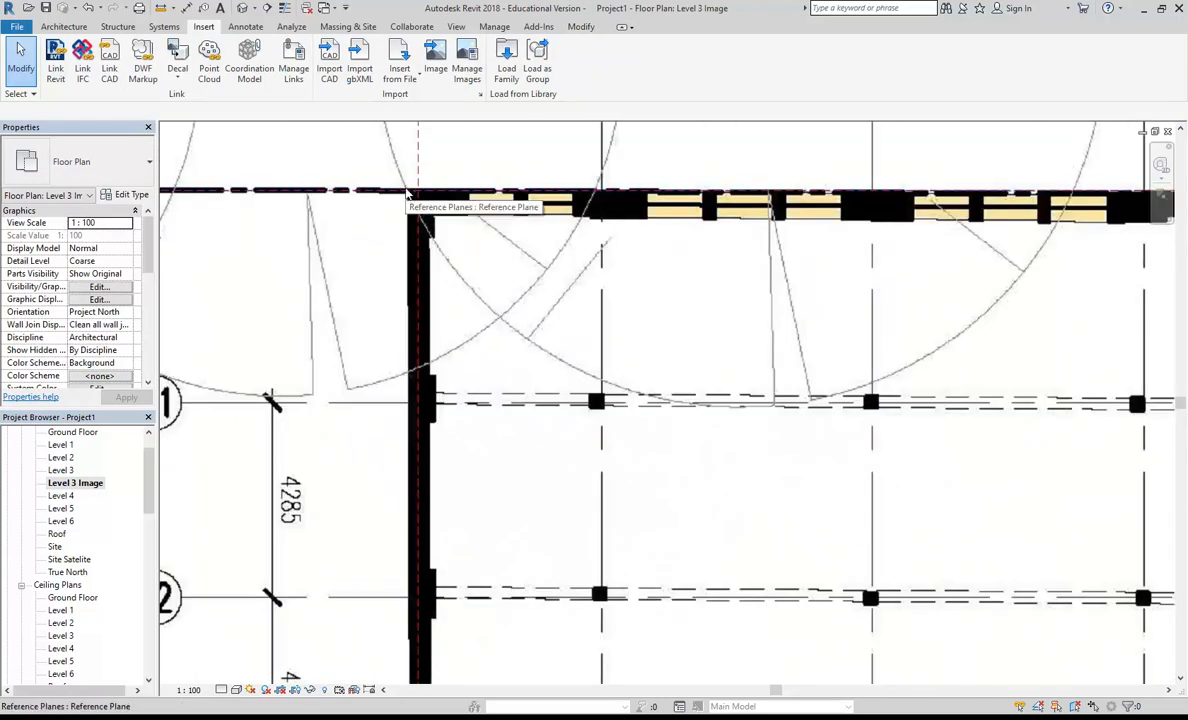
{"action": "left_click", "coordinate": [63, 26]}
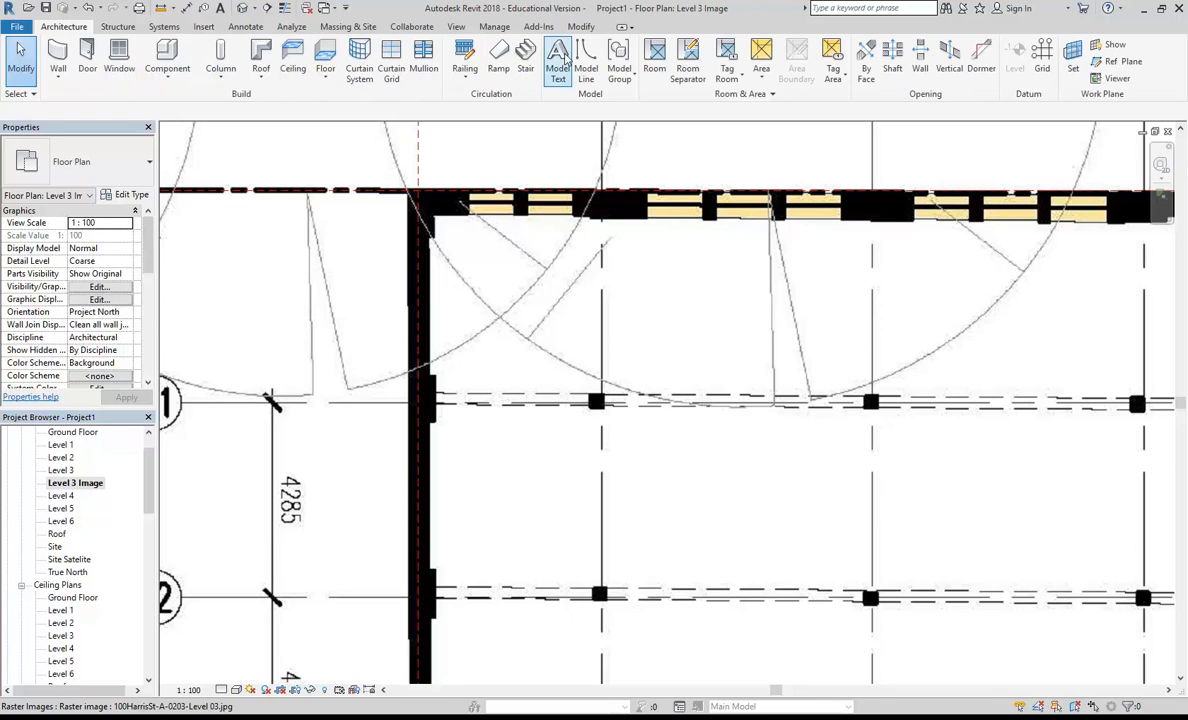
{"action": "left_click", "coordinate": [1120, 61]}
{"action": "scroll", "coordinate": [521, 231], "scroll_direction": "down", "scroll_amount": 5}
{"action": "scroll", "coordinate": [521, 231], "scroll_direction": "down", "scroll_amount": 6}
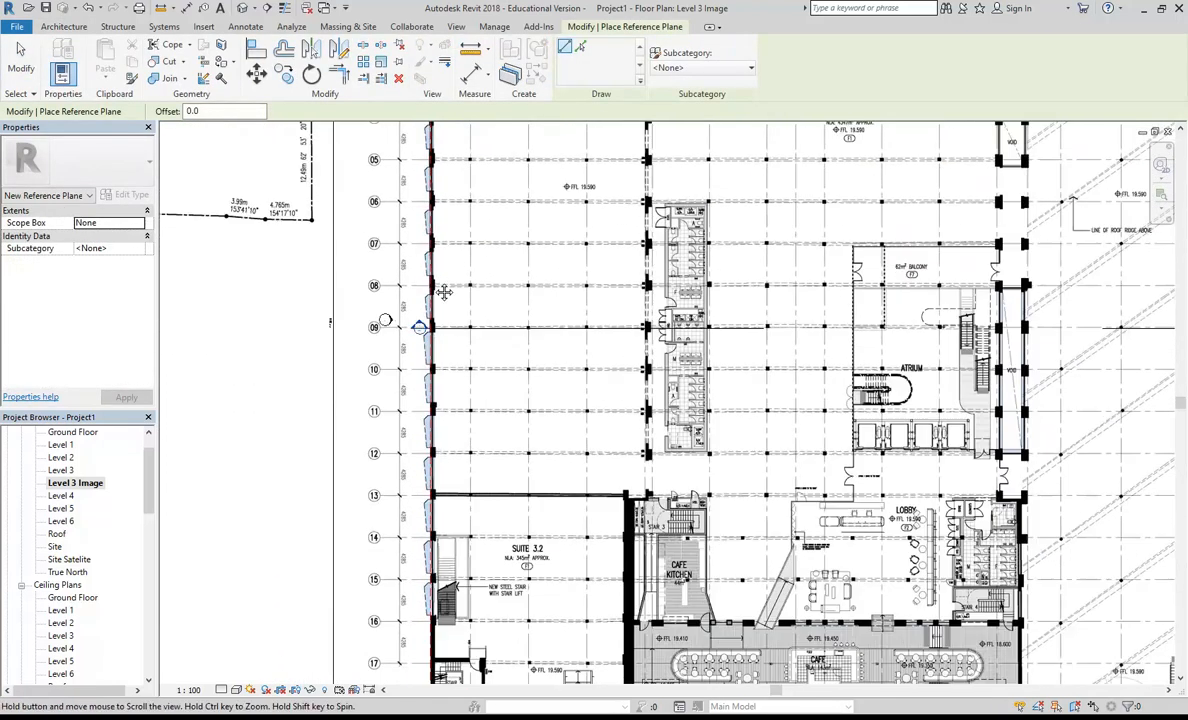
{"action": "scroll", "coordinate": [436, 522], "scroll_direction": "up", "scroll_amount": 8}
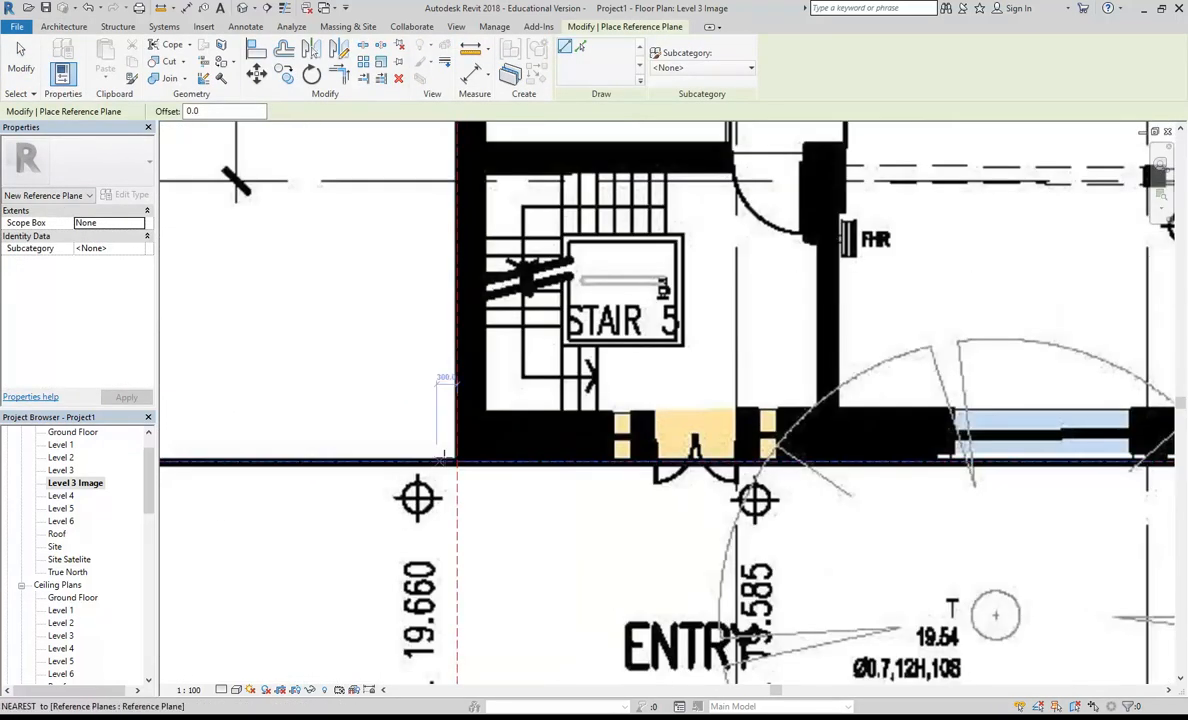
{"action": "left_click", "coordinate": [440, 511]}
{"action": "scroll", "coordinate": [447, 370], "scroll_direction": "down", "scroll_amount": 8}
{"action": "middle_click_drag", "start_coordinate": [447, 370], "coordinate": [440, 604]}
{"action": "scroll", "coordinate": [442, 635], "scroll_direction": "down", "scroll_amount": 4}
{"action": "scroll", "coordinate": [440, 604], "scroll_direction": "down", "scroll_amount": 2}
{"action": "scroll", "coordinate": [430, 254], "scroll_direction": "up", "scroll_amount": 10}
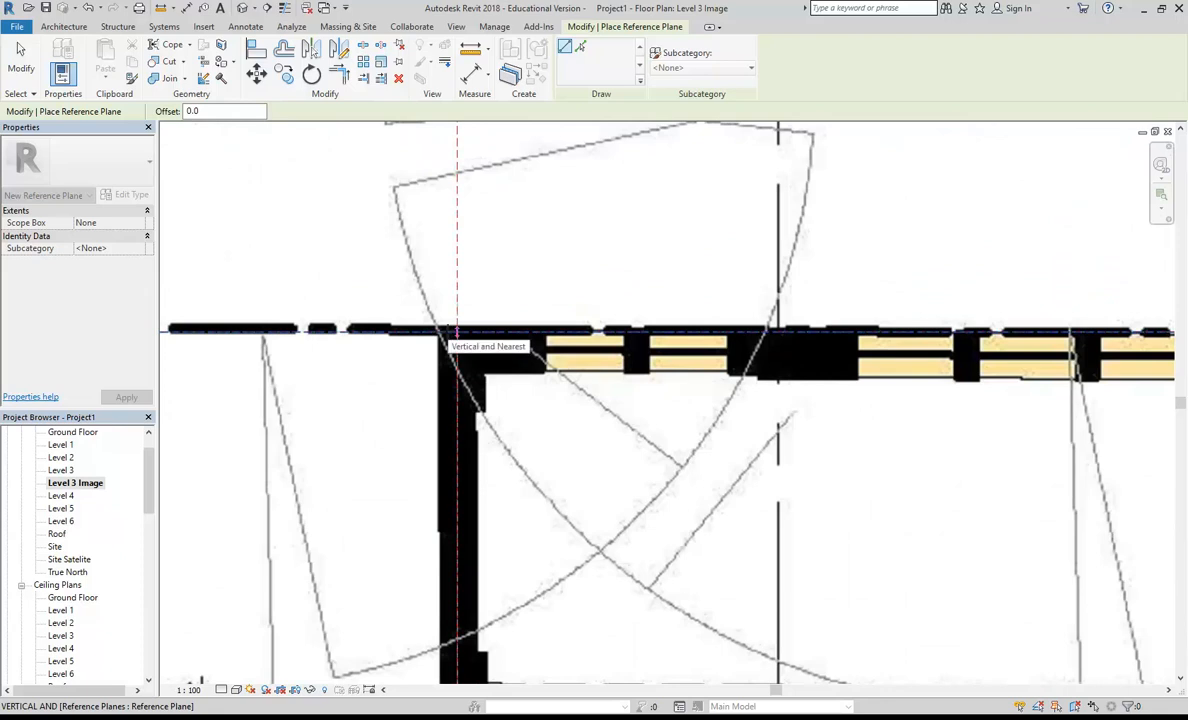
{"action": "scroll", "coordinate": [457, 330], "scroll_direction": "up", "scroll_amount": 2}
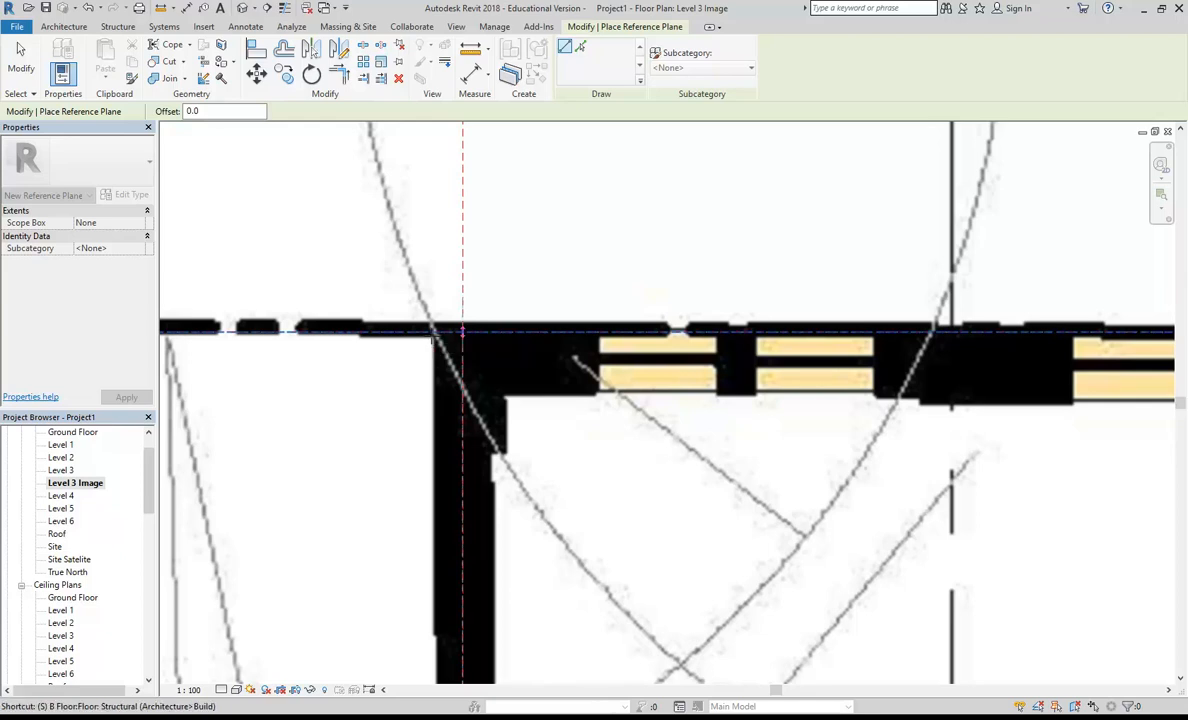
{"action": "left_click", "coordinate": [432, 330]}
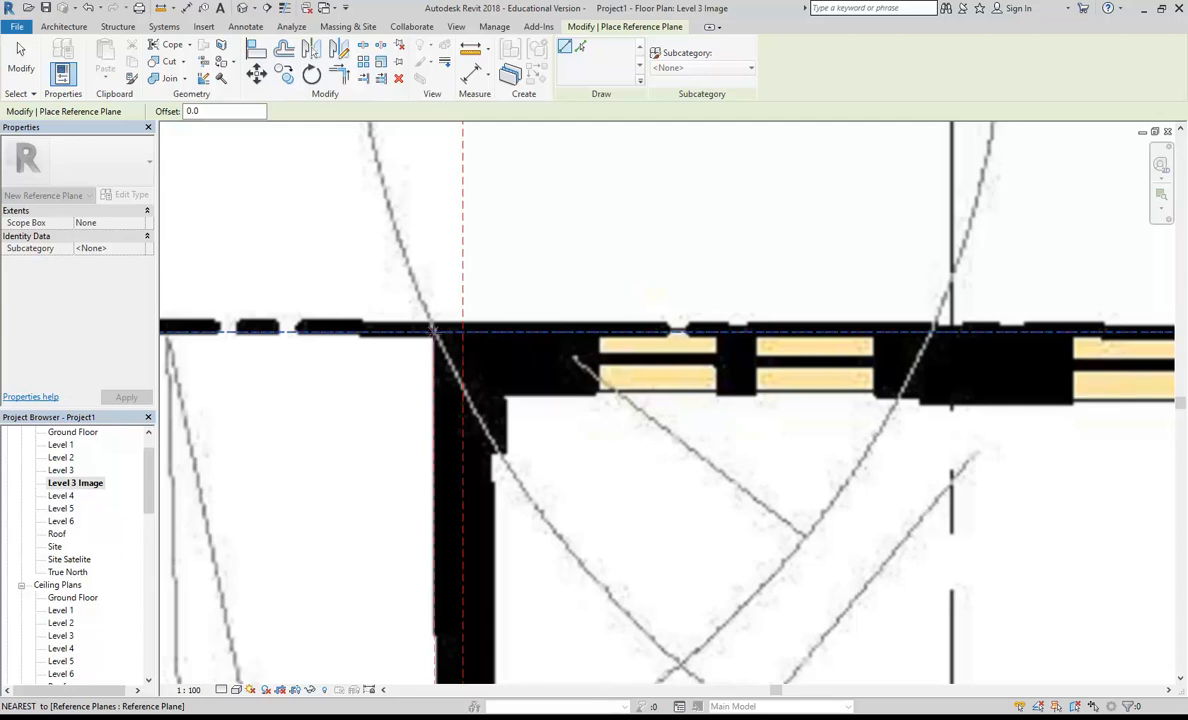
{"action": "left_click", "coordinate": [395, 334]}
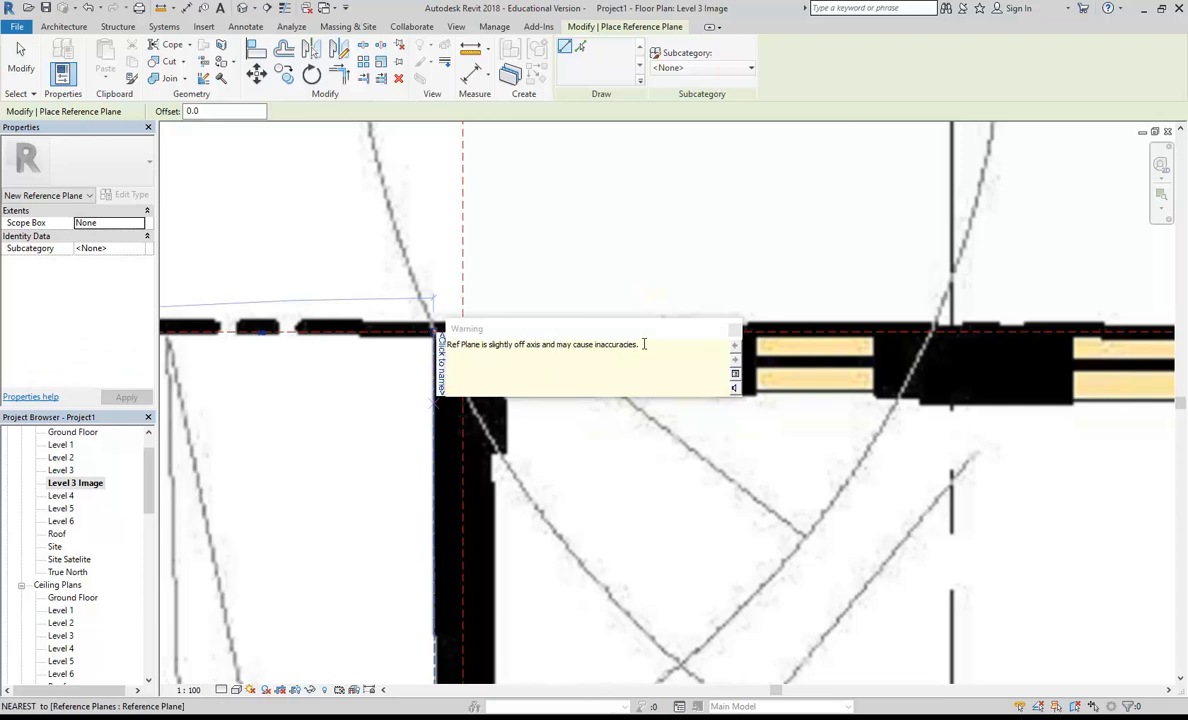
{"action": "left_click", "coordinate": [736, 330]}
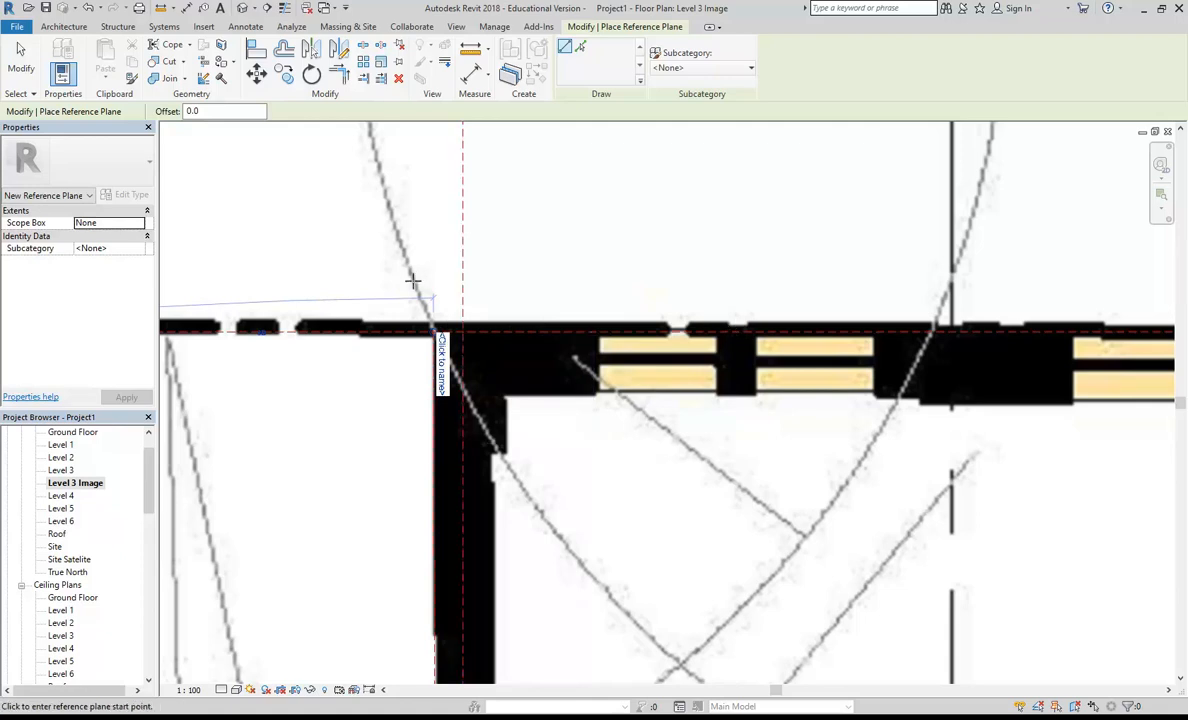
Step: Extend the new western wall reference plane's northern end slightly past the Pyrmont Street reference plane
{"action": "scroll", "coordinate": [412, 283], "scroll_direction": "up", "scroll_amount": 2}
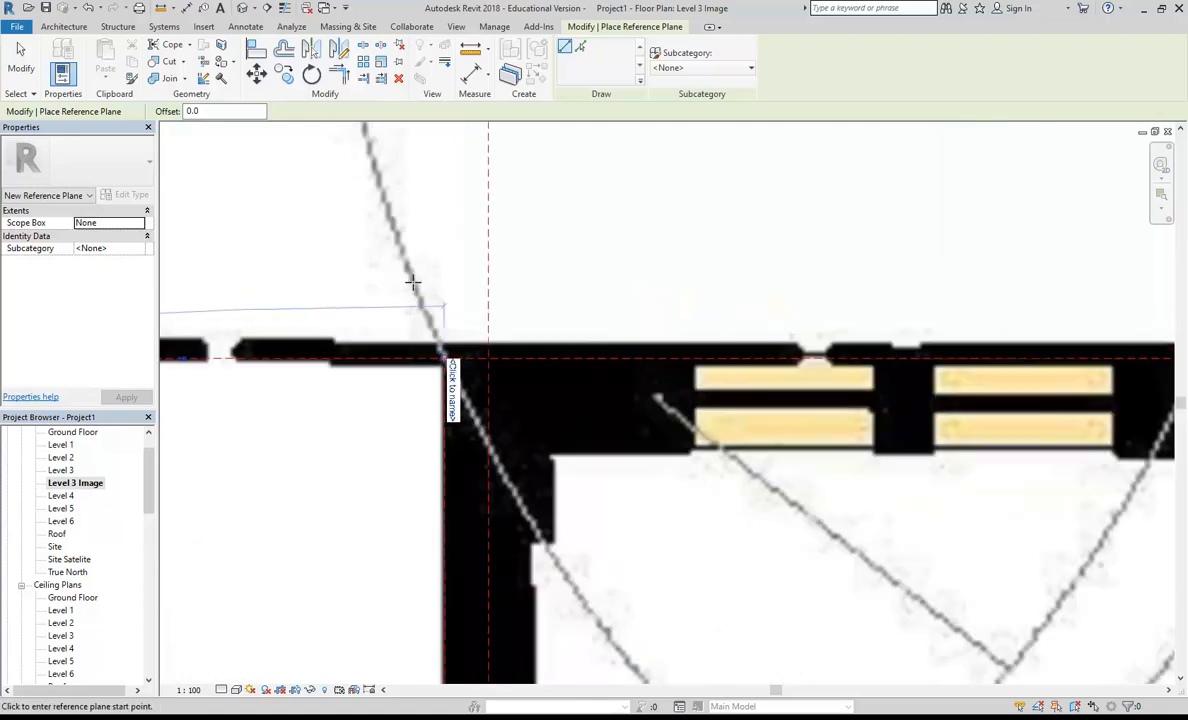
{"action": "left_click_drag", "start_coordinate": [449, 370], "coordinate": [427, 269]}
{"action": "scroll", "coordinate": [427, 269], "scroll_direction": "down", "scroll_amount": 3}
{"action": "scroll", "coordinate": [427, 269], "scroll_direction": "down", "scroll_amount": 2}
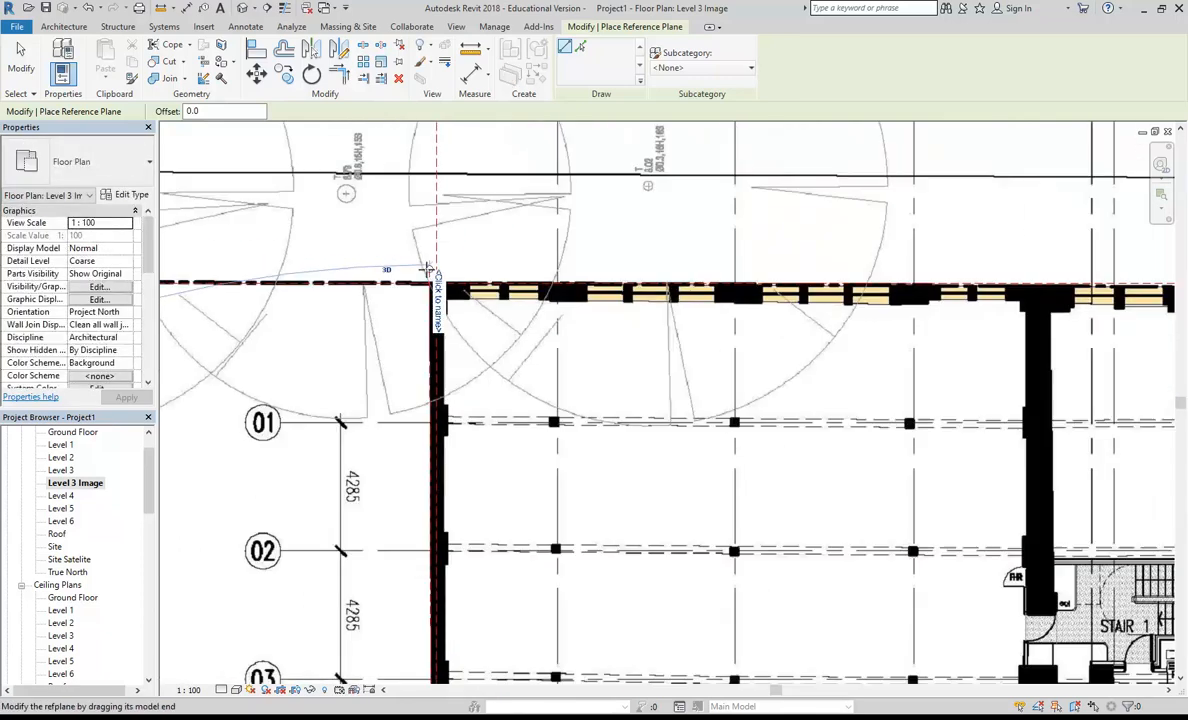
Step: Examine how the western wall reference plane follows the plan image's outer wall and inspect the interior wall and column lines
{"action": "scroll", "coordinate": [453, 462], "scroll_direction": "down", "scroll_amount": 5}
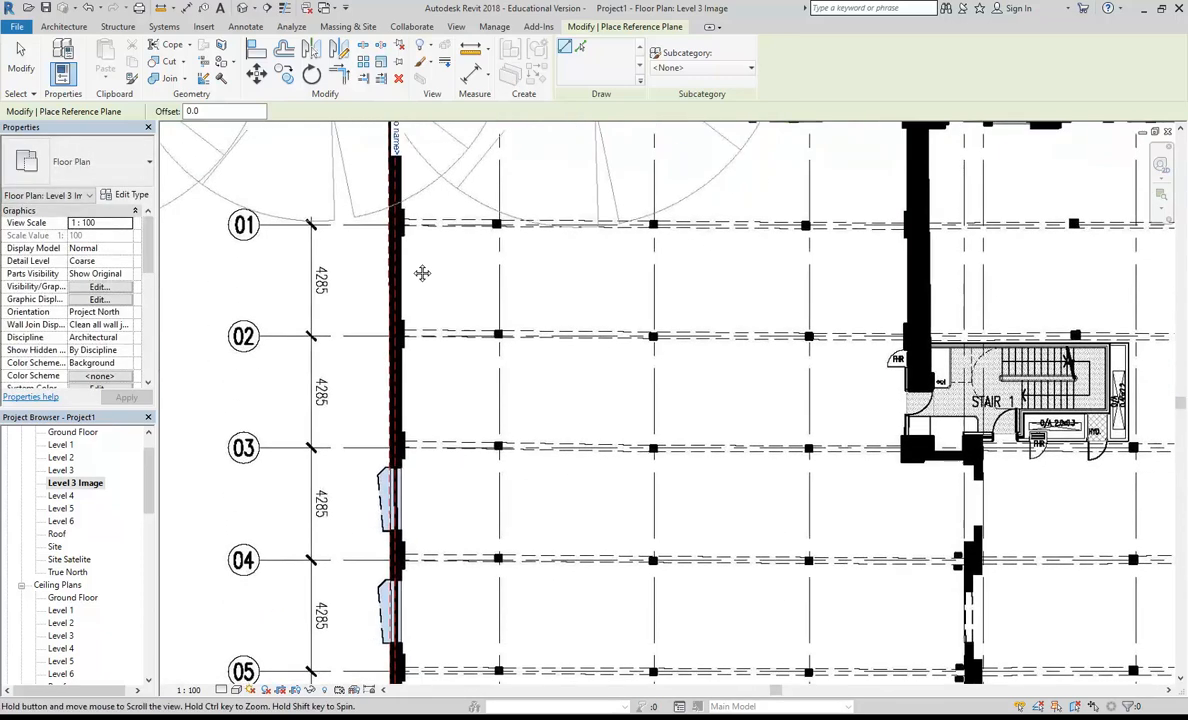
{"action": "scroll", "coordinate": [428, 492], "scroll_direction": "down", "scroll_amount": 3}
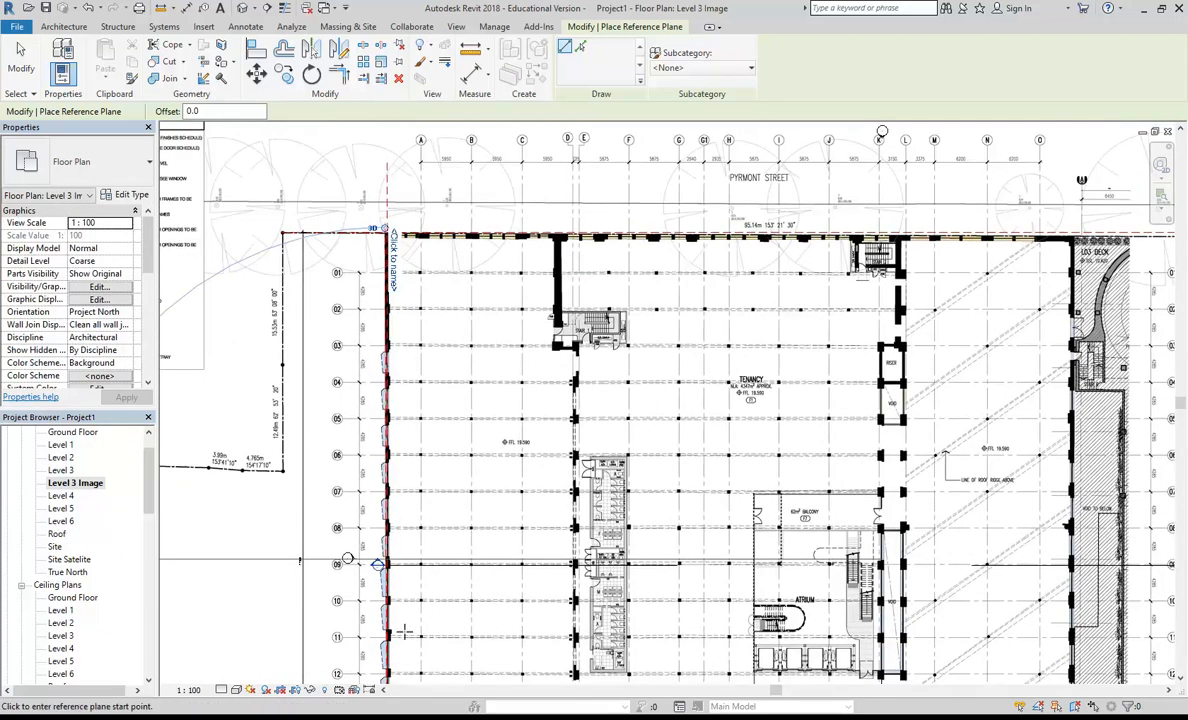
{"action": "scroll", "coordinate": [543, 362], "scroll_direction": "down", "scroll_amount": 2}
{"action": "scroll", "coordinate": [540, 370], "scroll_direction": "up", "scroll_amount": 8}
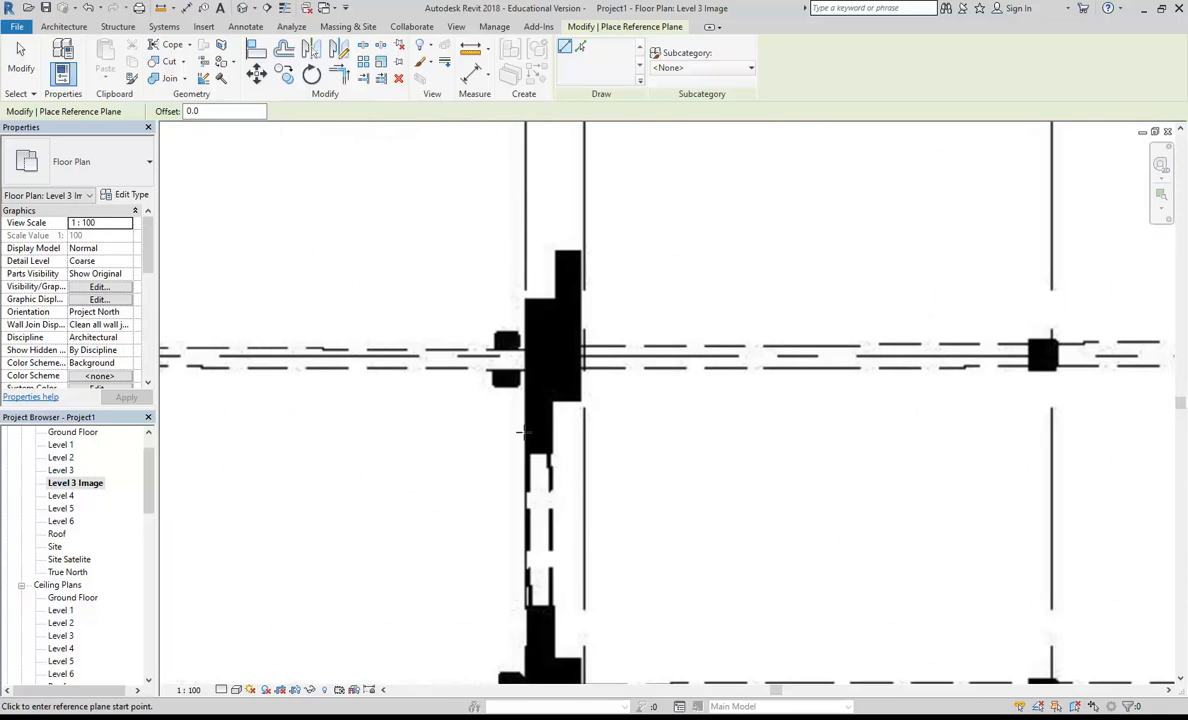
{"action": "scroll", "coordinate": [518, 262], "scroll_direction": "down", "scroll_amount": 5}
{"action": "scroll", "coordinate": [530, 361], "scroll_direction": "down", "scroll_amount": 2}
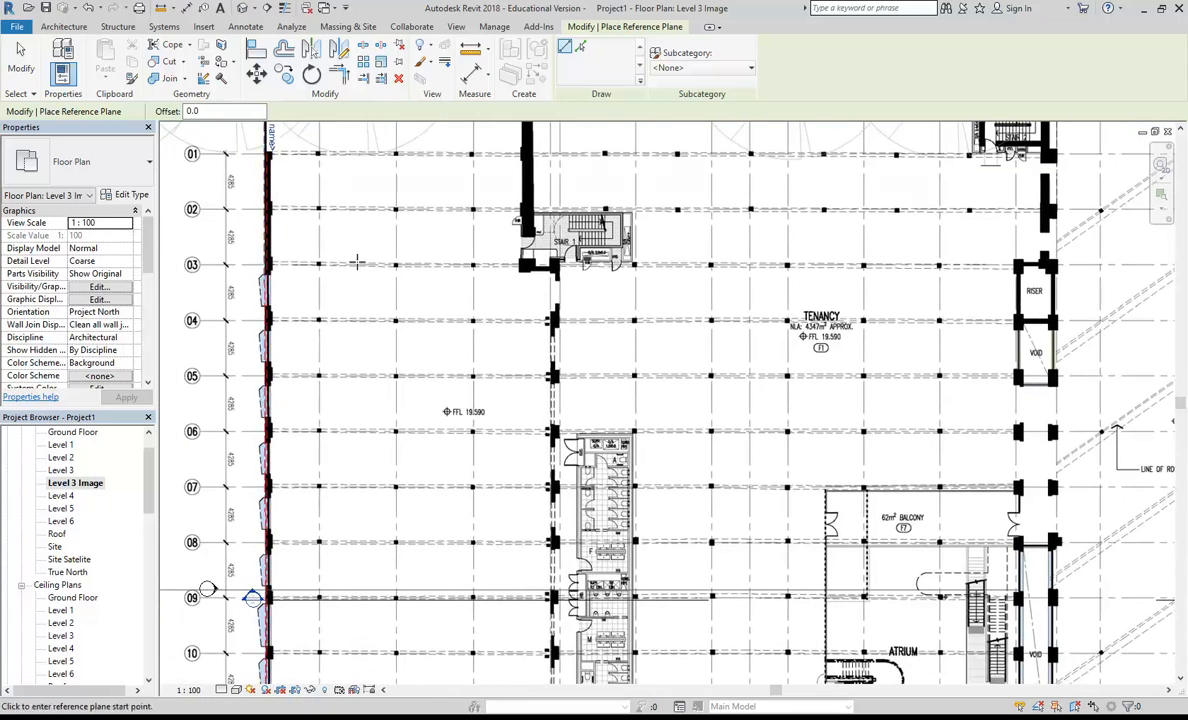
{"action": "scroll", "coordinate": [349, 230], "scroll_direction": "down", "scroll_amount": 3}
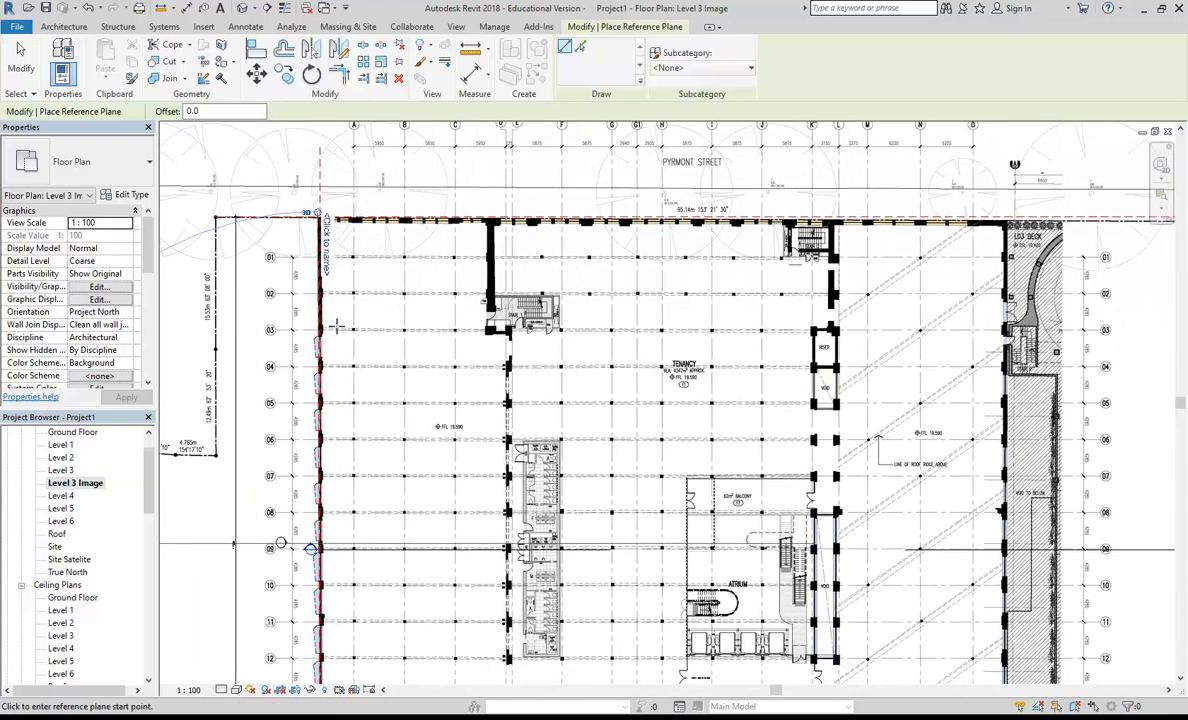
Step: Draw a reference plane along Pyrmont Street from the western wall corner to the site boundary's eastern corner, extending slightly past the eastern reference plane
{"action": "scroll", "coordinate": [351, 248], "scroll_direction": "up", "scroll_amount": 8}
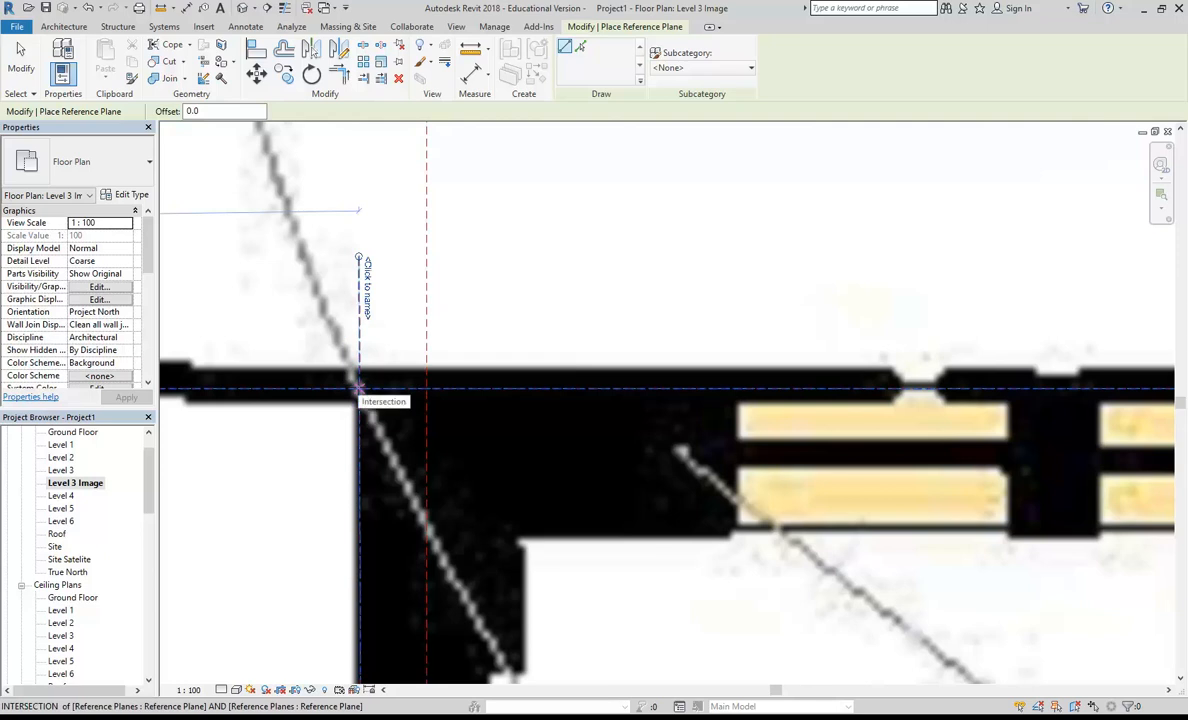
{"action": "left_click", "coordinate": [358, 386]}
{"action": "scroll", "coordinate": [684, 257], "scroll_direction": "down", "scroll_amount": 6}
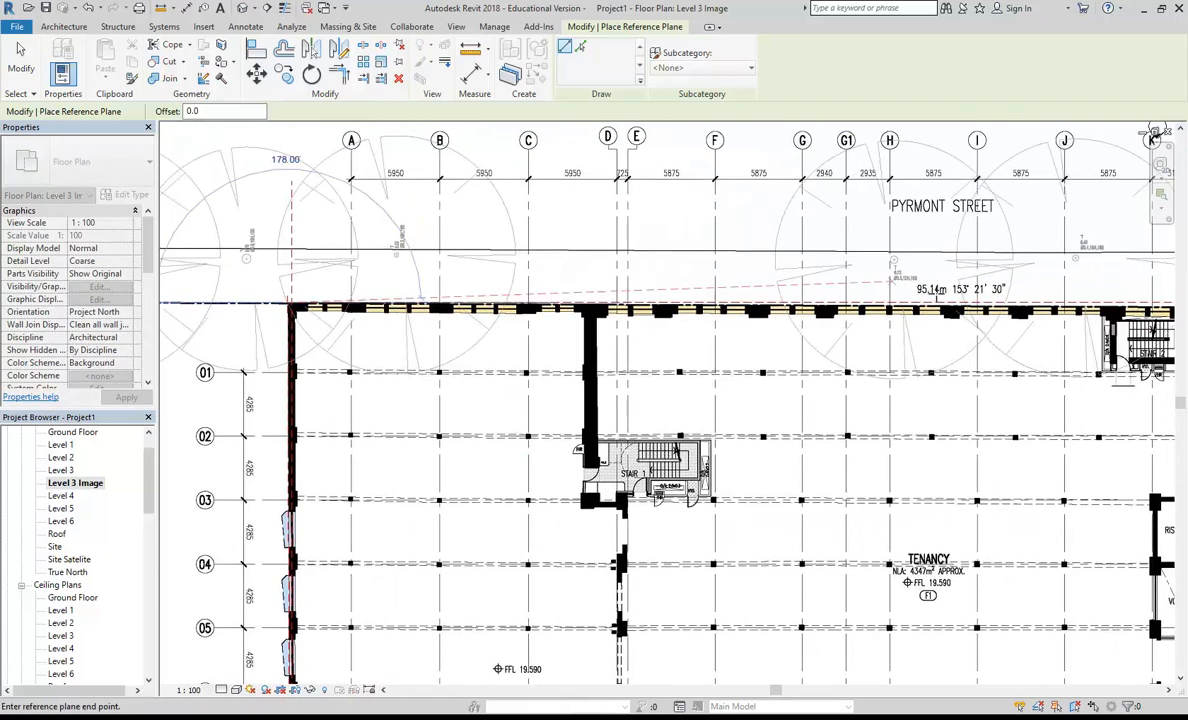
{"action": "scroll", "coordinate": [730, 264], "scroll_direction": "down", "scroll_amount": 1}
{"action": "middle_click_drag", "start_coordinate": [872, 327], "coordinate": [284, 278]}
{"action": "middle_click_drag", "start_coordinate": [546, 212], "coordinate": [204, 233]}
{"action": "scroll", "coordinate": [725, 268], "scroll_direction": "up", "scroll_amount": 8}
{"action": "scroll", "coordinate": [748, 270], "scroll_direction": "up", "scroll_amount": 3}
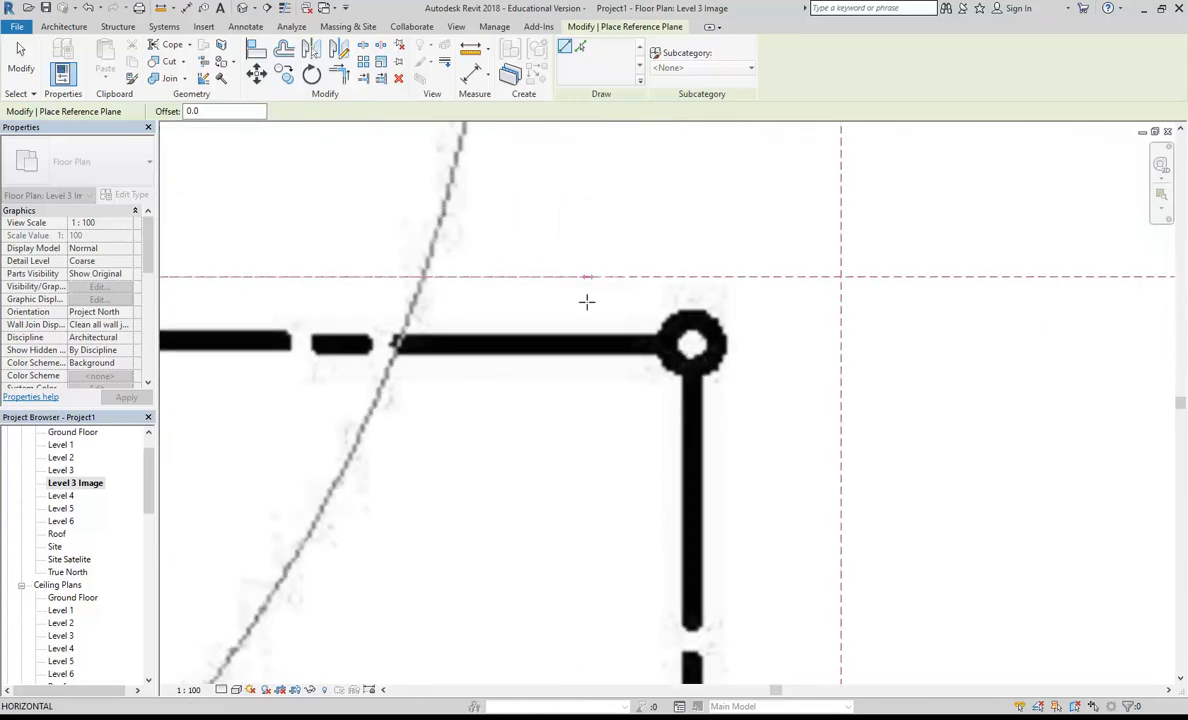
{"action": "left_click", "coordinate": [840, 345]}
{"action": "left_click", "coordinate": [993, 345]}
{"action": "scroll", "coordinate": [711, 257], "scroll_direction": "down", "scroll_amount": 6}
{"action": "scroll", "coordinate": [609, 325], "scroll_direction": "down", "scroll_amount": 2}
{"action": "key", "text": "Escape"}
Step: Nudge the eastern reference plane west onto the plan image's 23.195m site boundary line
{"action": "scroll", "coordinate": [599, 465], "scroll_direction": "up", "scroll_amount": 6}
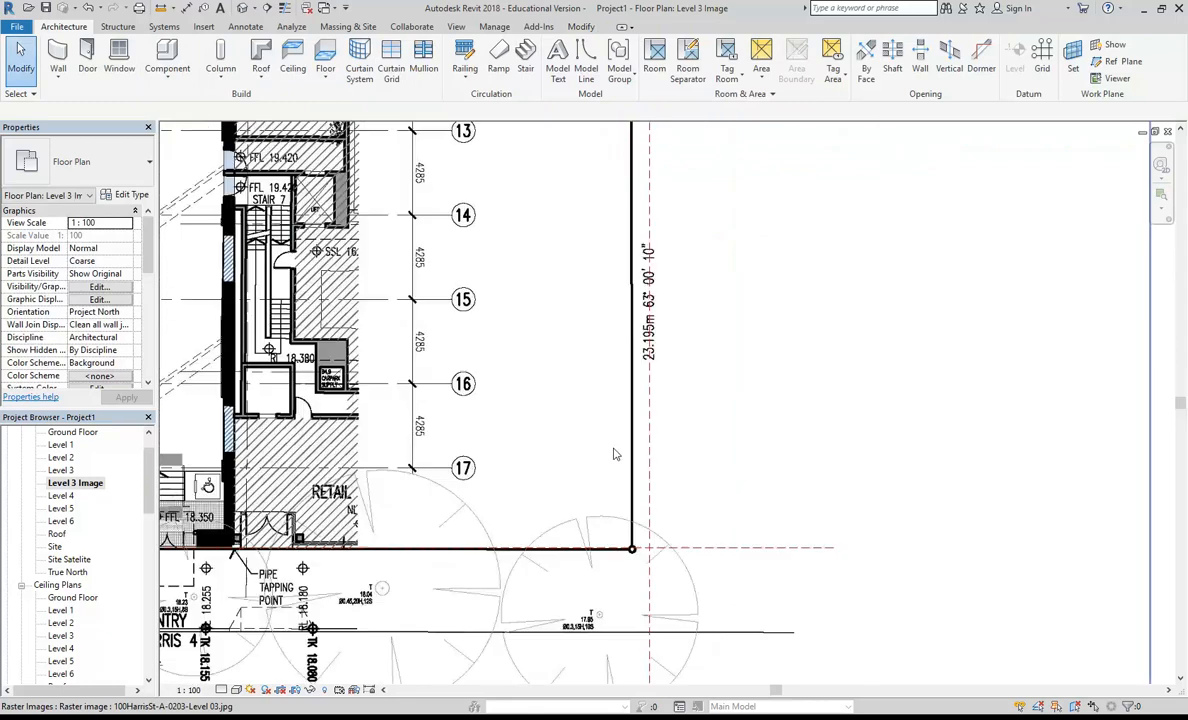
{"action": "left_click", "coordinate": [672, 482]}
{"action": "key", "text": "Left"}
{"action": "key", "text": "Left"}
{"action": "key", "text": "Left"}
{"action": "key", "text": "Left"}
{"action": "key", "text": "Left"}
{"action": "key", "text": "Left"}
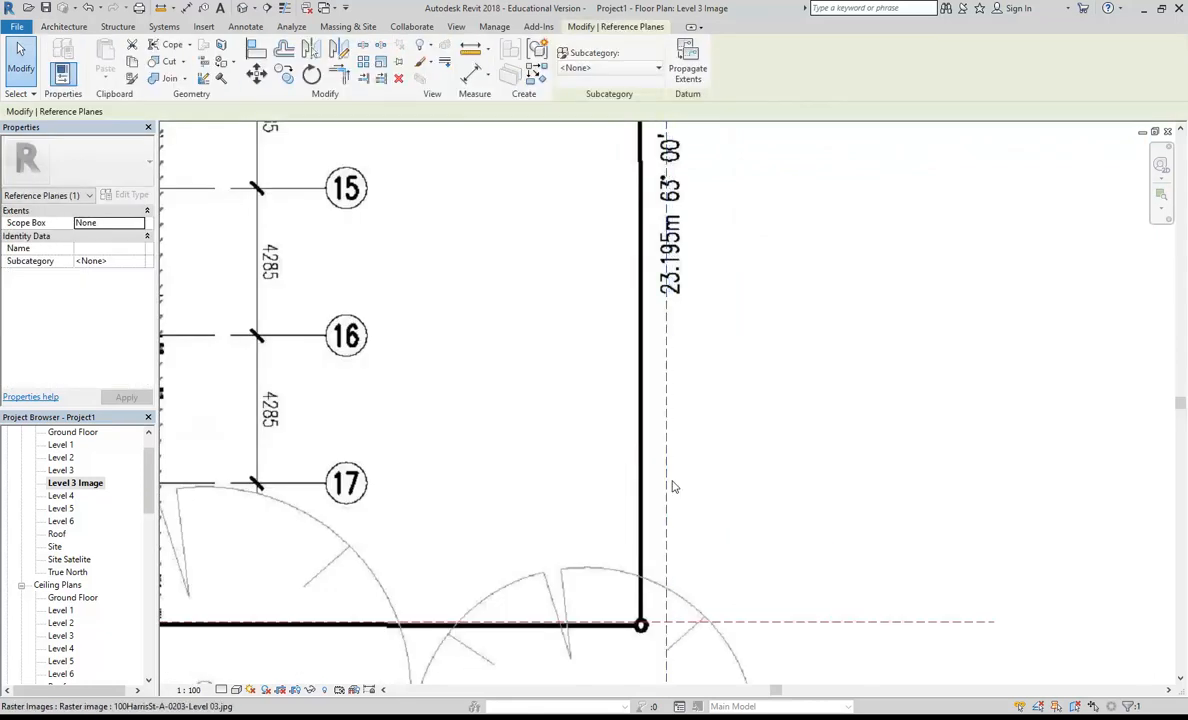
{"action": "key", "text": "Left"}
{"action": "key", "text": "Left"}
{"action": "key", "text": "Left"}
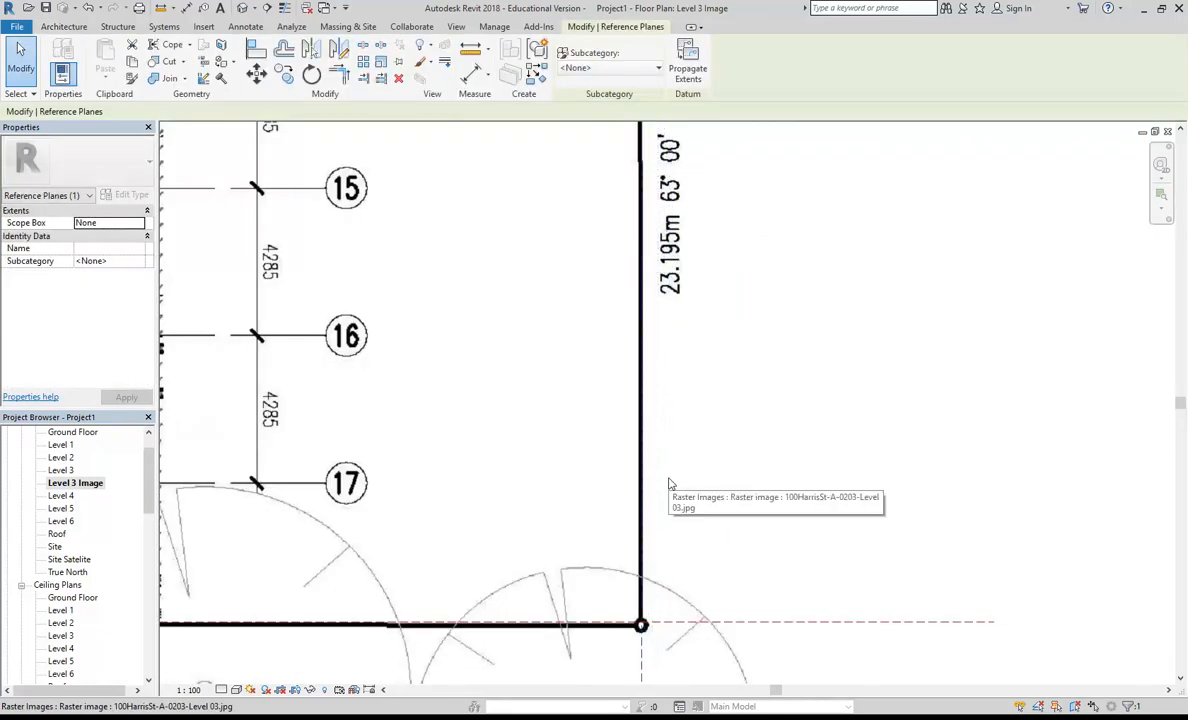
Step: Check the eastern reference plane against the site boundary line up to the Pyrmont Street corner
{"action": "scroll", "coordinate": [612, 470], "scroll_direction": "down", "scroll_amount": 4}
{"action": "scroll", "coordinate": [630, 395], "scroll_direction": "up", "scroll_amount": 6}
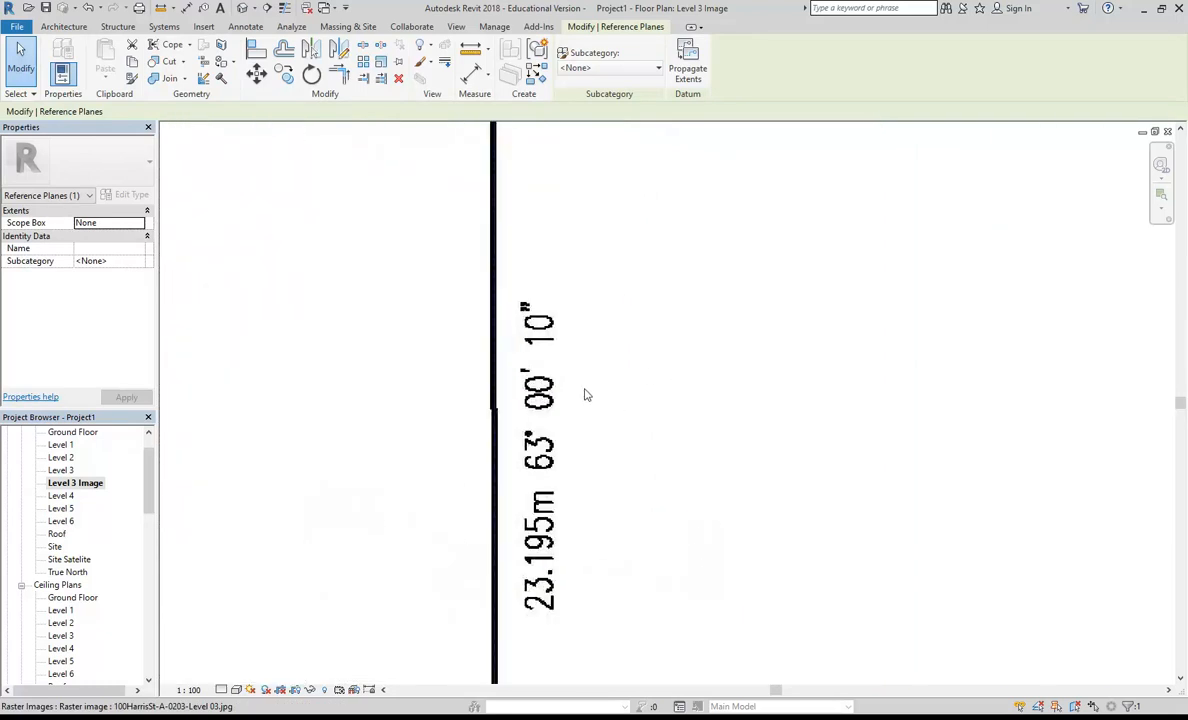
{"action": "scroll", "coordinate": [544, 424], "scroll_direction": "down", "scroll_amount": 7}
{"action": "scroll", "coordinate": [535, 520], "scroll_direction": "up", "scroll_amount": 6}
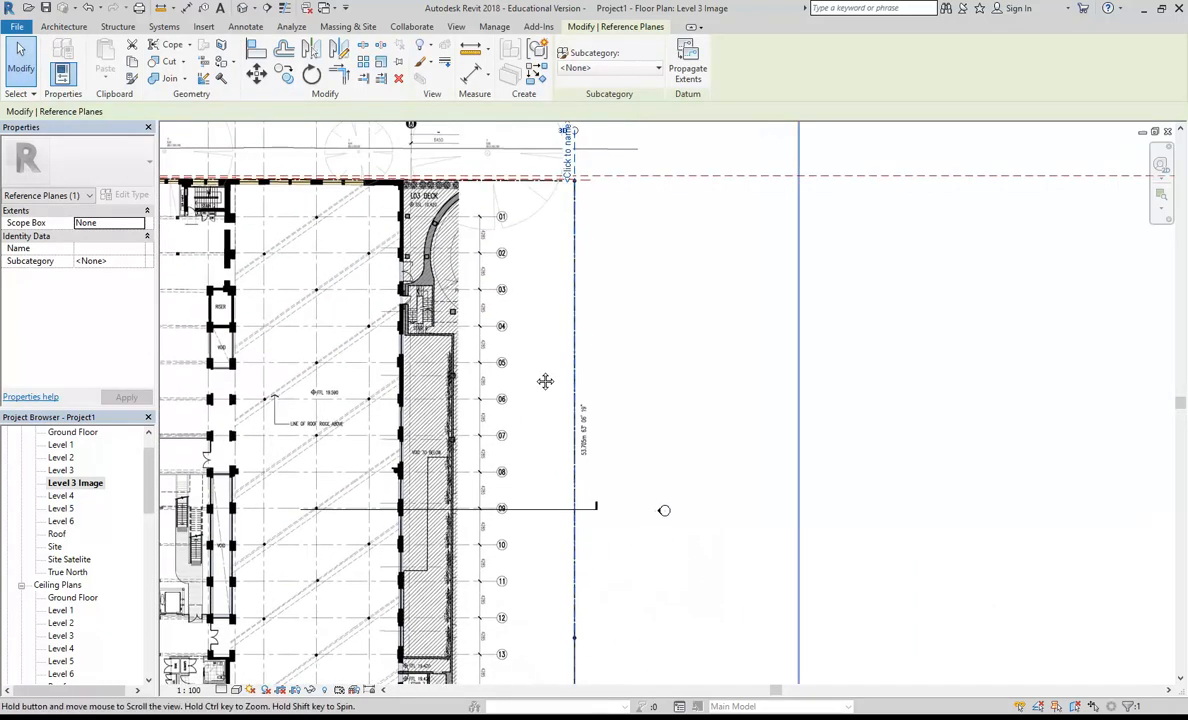
{"action": "scroll", "coordinate": [549, 359], "scroll_direction": "up", "scroll_amount": 3}
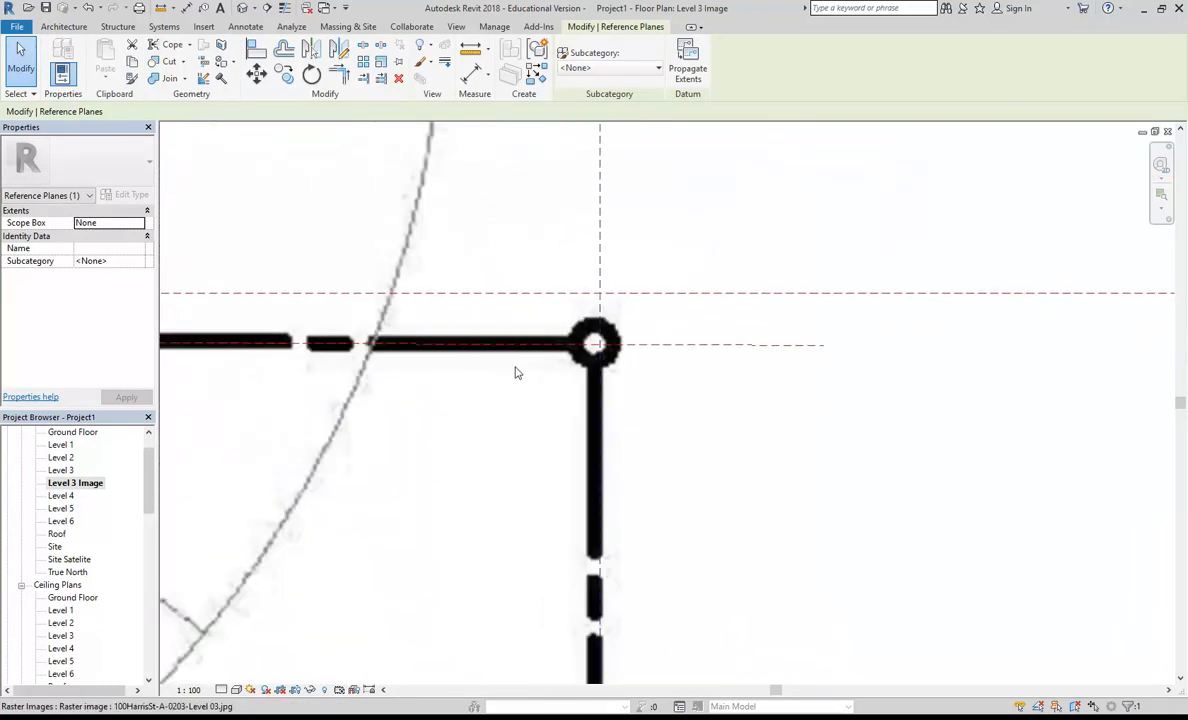
{"action": "scroll", "coordinate": [597, 414], "scroll_direction": "down", "scroll_amount": 8}
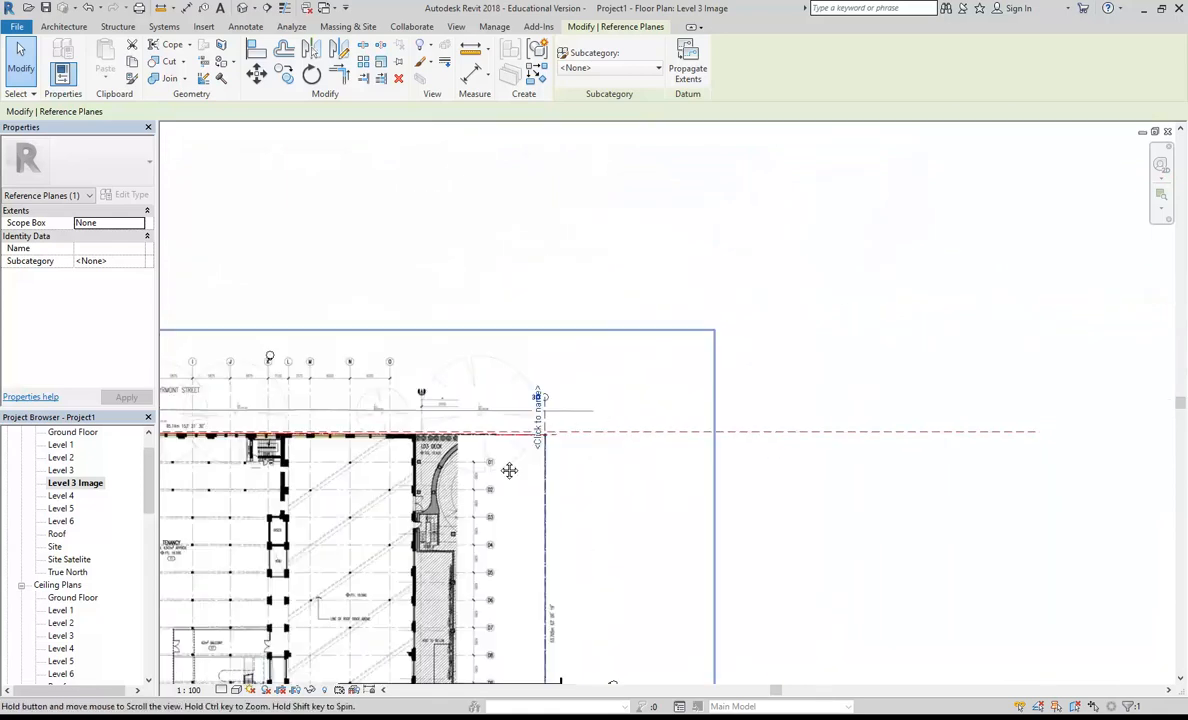
Step: Check the Harris Street reference plane against the building frontage from the Harris 4 entry to the Stair 5 corner
{"action": "scroll", "coordinate": [850, 487], "scroll_direction": "up", "scroll_amount": 2}
{"action": "middle_click_drag", "start_coordinate": [696, 507], "coordinate": [468, 283]}
{"action": "scroll", "coordinate": [468, 283], "scroll_direction": "up", "scroll_amount": 2}
{"action": "middle_click_drag", "start_coordinate": [288, 363], "coordinate": [487, 388]}
{"action": "scroll", "coordinate": [487, 388], "scroll_direction": "up", "scroll_amount": 4}
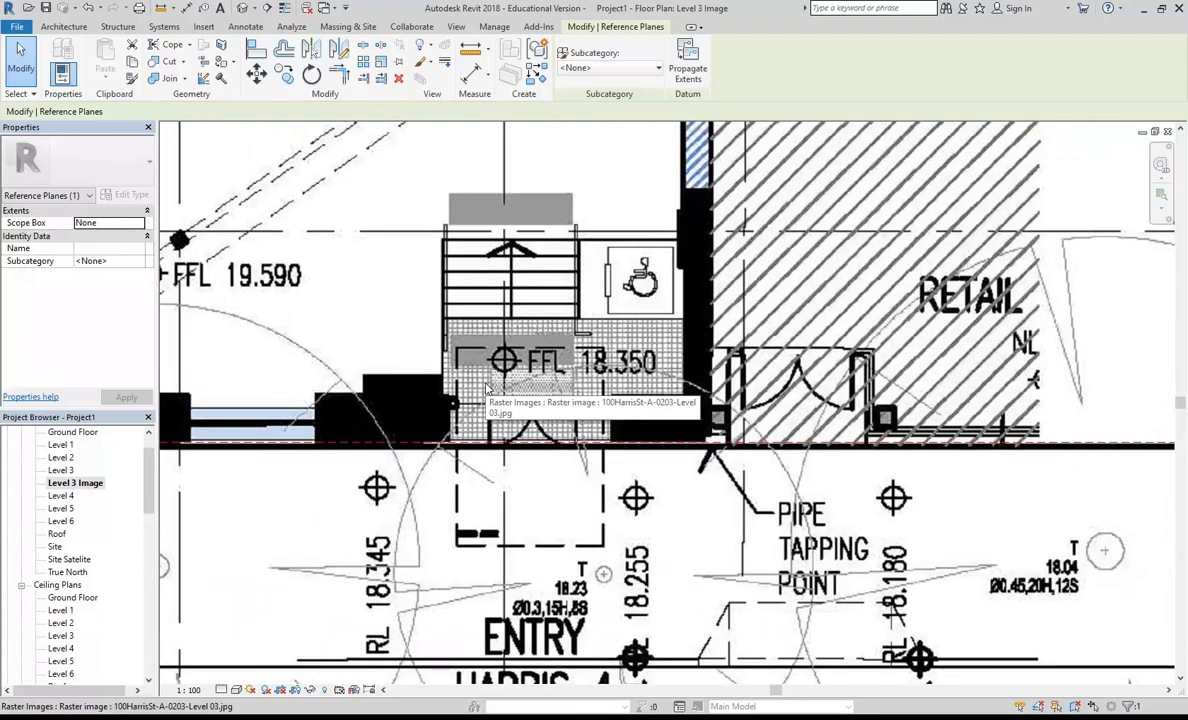
{"action": "scroll", "coordinate": [436, 460], "scroll_direction": "down", "scroll_amount": 2}
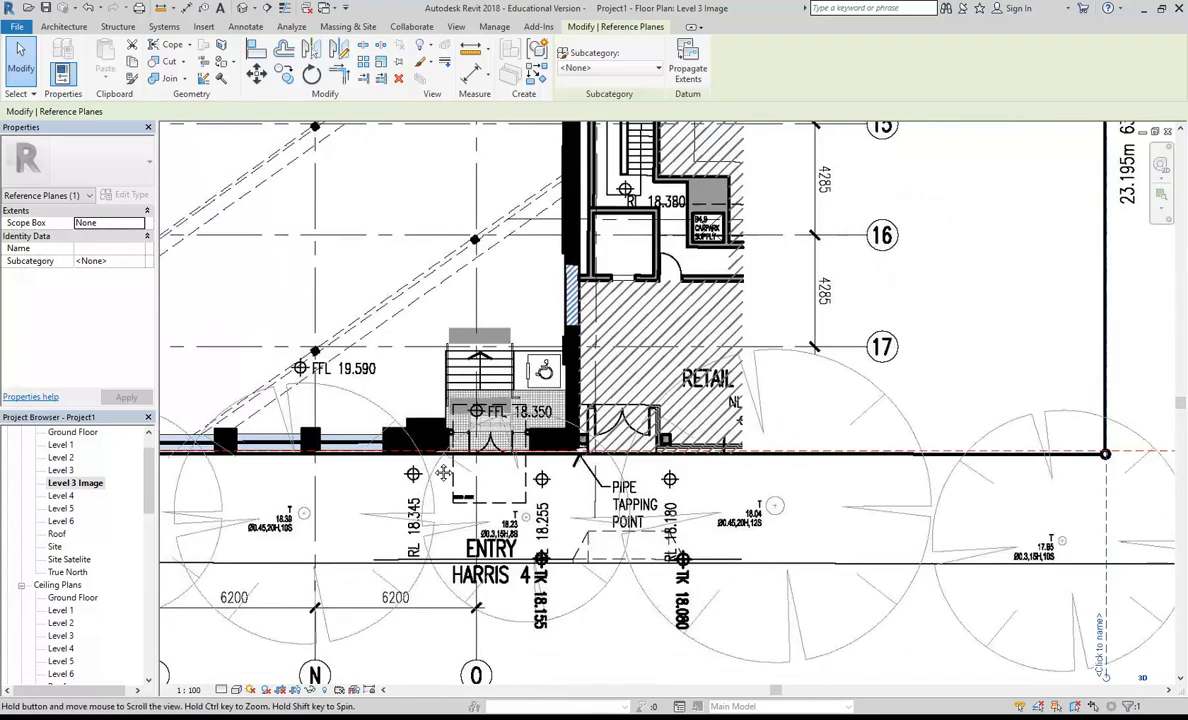
{"action": "middle_click_drag", "start_coordinate": [432, 461], "coordinate": [793, 437]}
{"action": "scroll", "coordinate": [692, 402], "scroll_direction": "down", "scroll_amount": 2}
{"action": "middle_click_drag", "start_coordinate": [240, 460], "coordinate": [851, 423]}
{"action": "scroll", "coordinate": [404, 375], "scroll_direction": "up", "scroll_amount": 3}
{"action": "middle_click_drag", "start_coordinate": [404, 375], "coordinate": [816, 330]}
{"action": "middle_click_drag", "start_coordinate": [476, 387], "coordinate": [898, 352]}
{"action": "scroll", "coordinate": [582, 386], "scroll_direction": "up", "scroll_amount": 1}
{"action": "scroll", "coordinate": [582, 386], "scroll_direction": "up", "scroll_amount": 2}
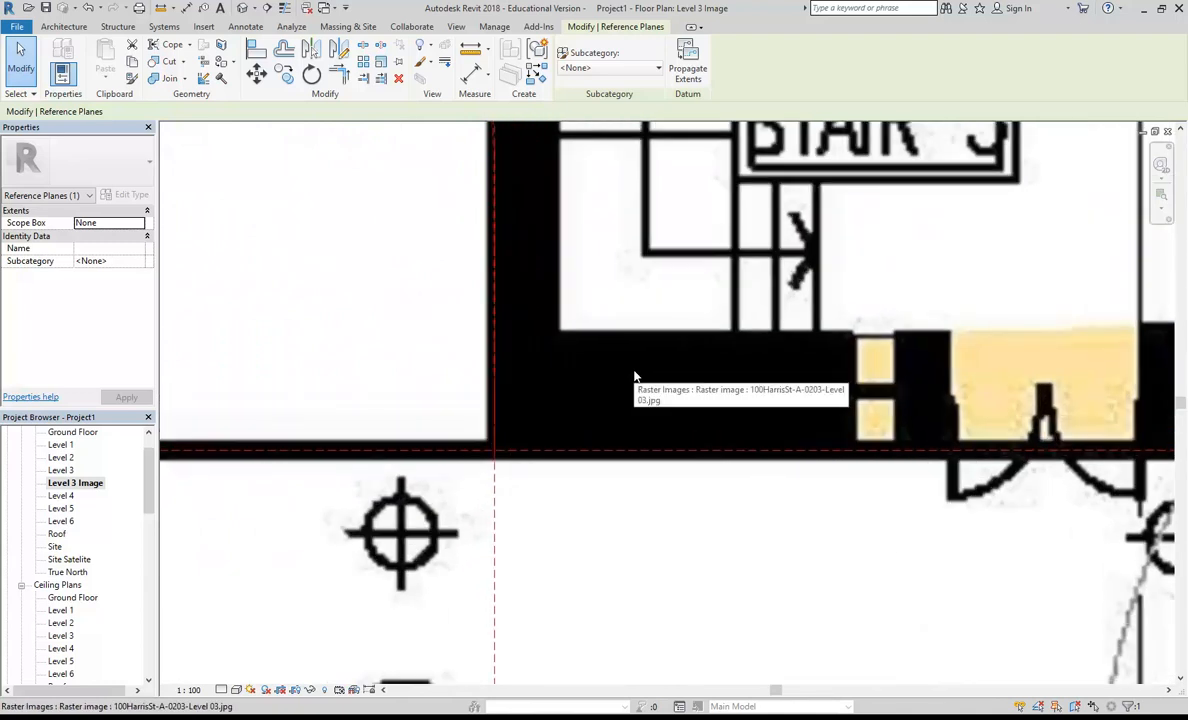
{"action": "scroll", "coordinate": [501, 429], "scroll_direction": "down", "scroll_amount": 6}
{"action": "middle_click_drag", "start_coordinate": [501, 429], "coordinate": [382, 432]}
{"action": "scroll", "coordinate": [382, 432], "scroll_direction": "down", "scroll_amount": 3}
{"action": "middle_click_drag", "start_coordinate": [793, 421], "coordinate": [530, 465]}
{"action": "scroll", "coordinate": [600, 456], "scroll_direction": "down", "scroll_amount": 2}
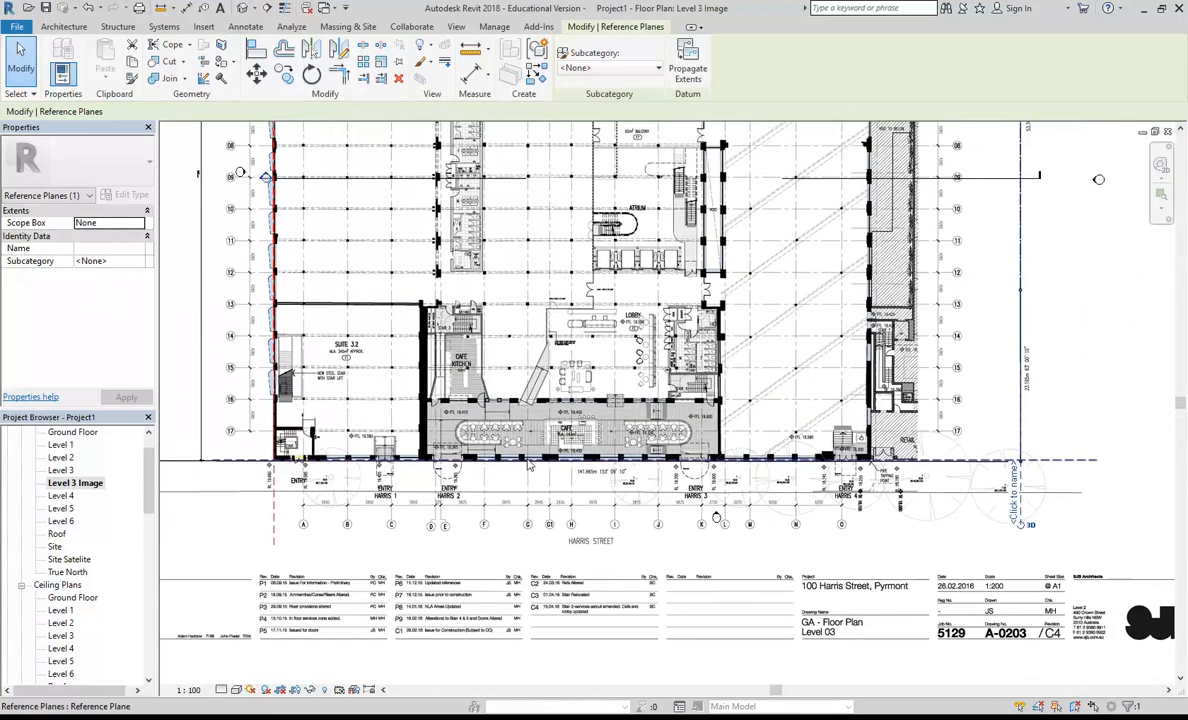
Step: Nudge the Level 3 plan image north to align its Harris Street boundary line with the reference plane, checking the eastern and Stair 5 corners
{"action": "key", "text": "Escape"}
{"action": "scroll", "coordinate": [1030, 450], "scroll_direction": "up", "scroll_amount": 6}
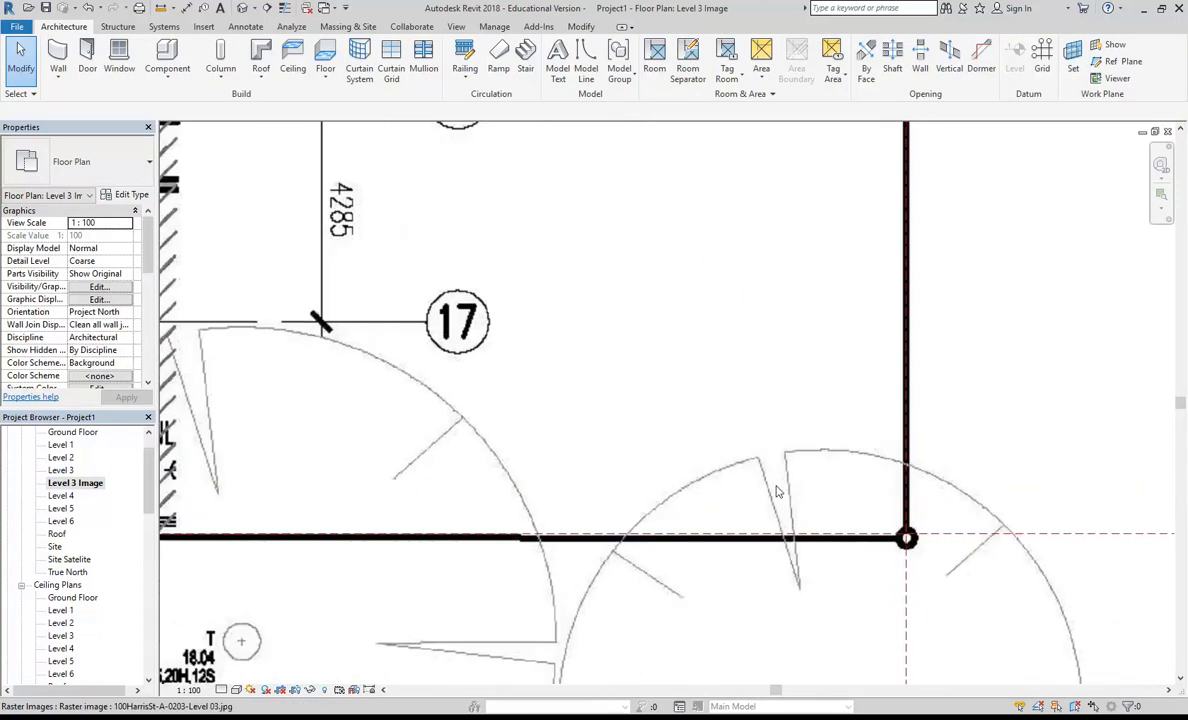
{"action": "left_click", "coordinate": [779, 491]}
{"action": "scroll", "coordinate": [806, 562], "scroll_direction": "up", "scroll_amount": 2}
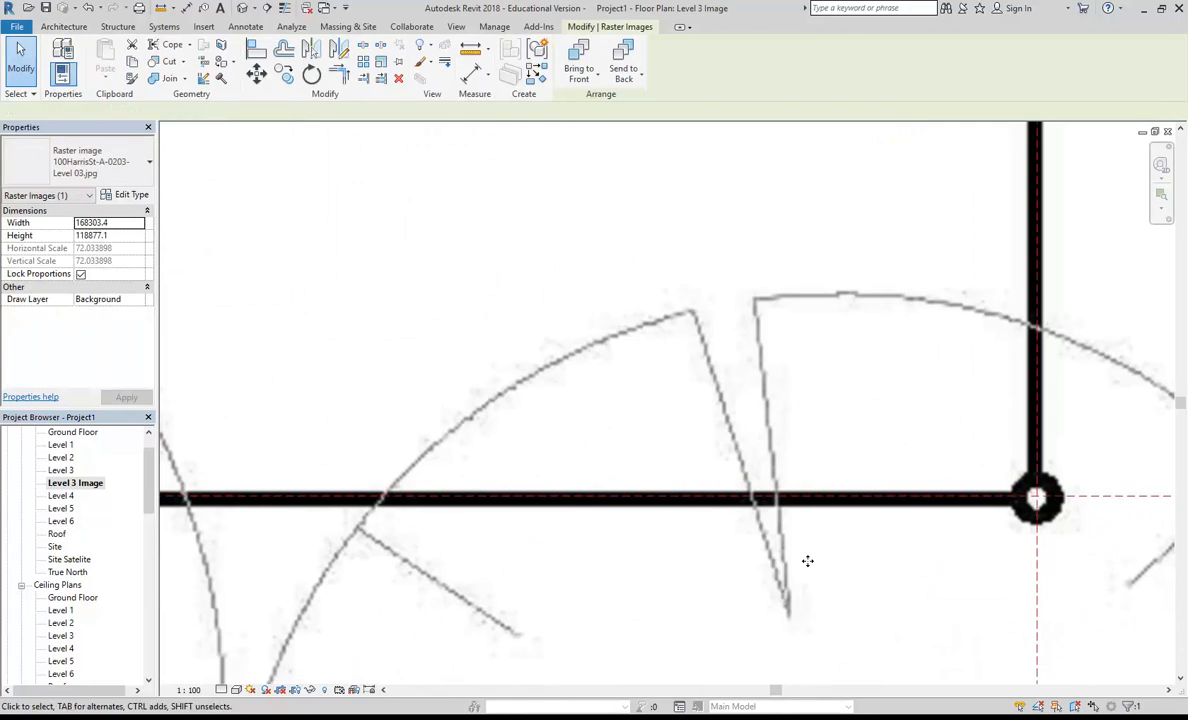
{"action": "scroll", "coordinate": [432, 419], "scroll_direction": "down", "scroll_amount": 2}
{"action": "scroll", "coordinate": [432, 419], "scroll_direction": "down", "scroll_amount": 3}
{"action": "middle_click_drag", "start_coordinate": [432, 419], "coordinate": [764, 418]}
{"action": "scroll", "coordinate": [764, 418], "scroll_direction": "down", "scroll_amount": 2}
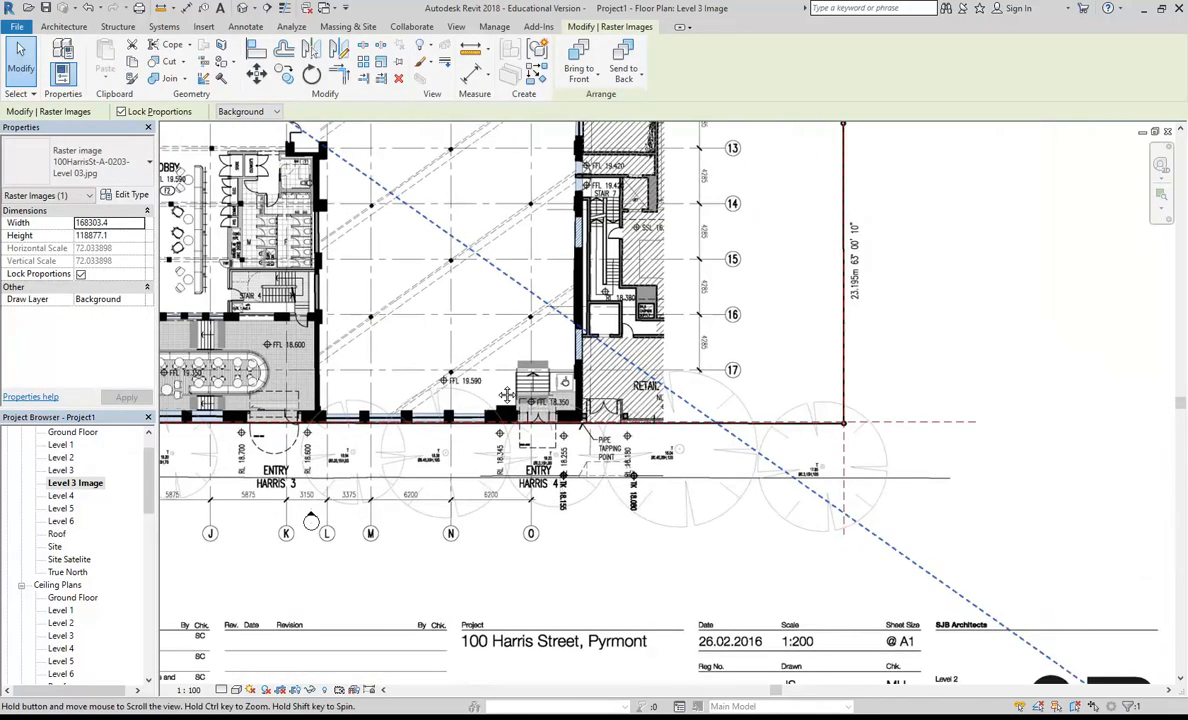
{"action": "middle_click_drag", "start_coordinate": [419, 358], "coordinate": [1021, 377]}
{"action": "middle_click_drag", "start_coordinate": [279, 430], "coordinate": [597, 450]}
{"action": "scroll", "coordinate": [493, 457], "scroll_direction": "up", "scroll_amount": 4}
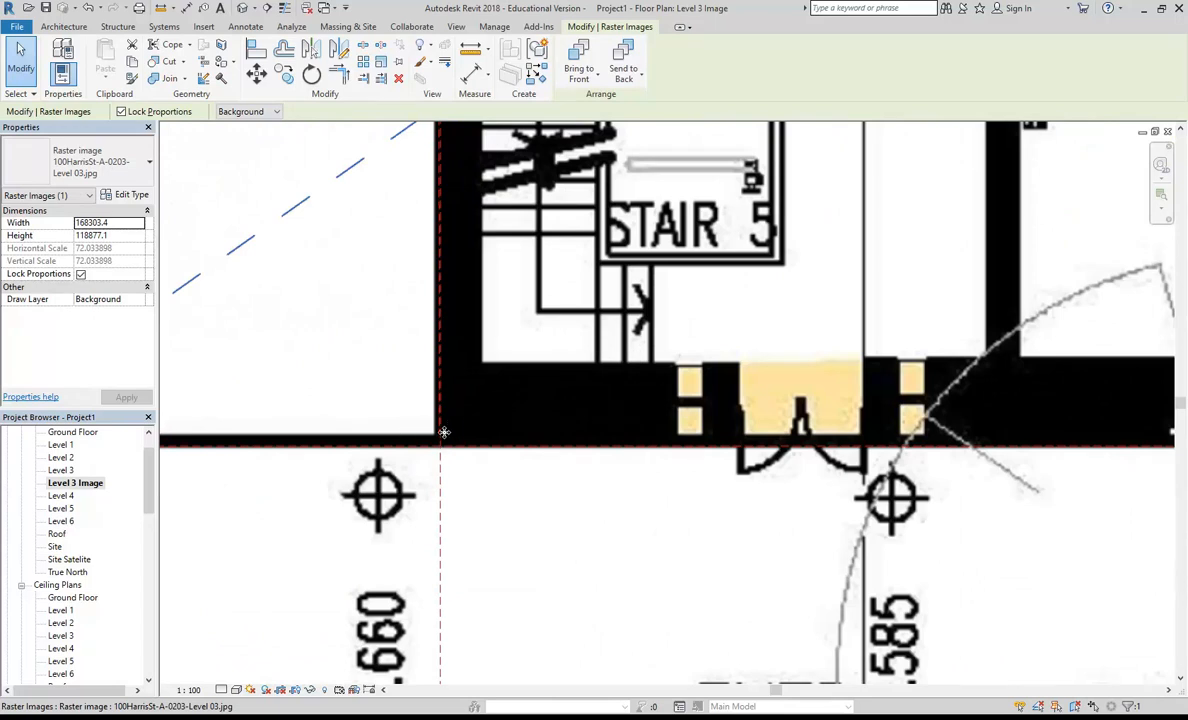
{"action": "scroll", "coordinate": [464, 376], "scroll_direction": "down", "scroll_amount": 5}
{"action": "scroll", "coordinate": [496, 357], "scroll_direction": "up", "scroll_amount": 2}
{"action": "scroll", "coordinate": [496, 357], "scroll_direction": "down", "scroll_amount": 1}
Step: Nudge both Pyrmont Street reference planes north onto the middle of the boundary line at the western wall corner
{"action": "middle_click_drag", "start_coordinate": [450, 175], "coordinate": [454, 500]}
{"action": "middle_click_drag", "start_coordinate": [506, 144], "coordinate": [491, 339]}
{"action": "scroll", "coordinate": [446, 307], "scroll_direction": "up", "scroll_amount": 6}
{"action": "scroll", "coordinate": [482, 274], "scroll_direction": "up", "scroll_amount": 2}
{"action": "key", "text": "Escape"}
{"action": "left_click", "coordinate": [518, 336]}
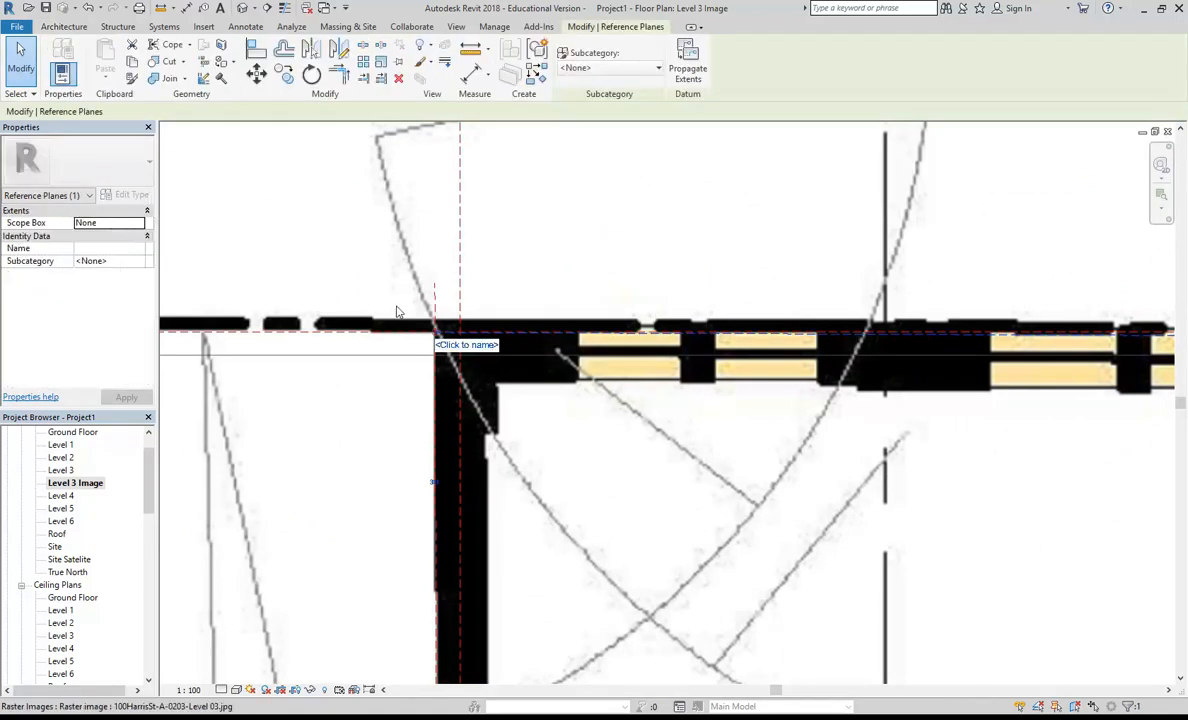
{"action": "scroll", "coordinate": [385, 335], "scroll_direction": "up", "scroll_amount": 2}
{"action": "scroll", "coordinate": [541, 386], "scroll_direction": "up", "scroll_amount": 2}
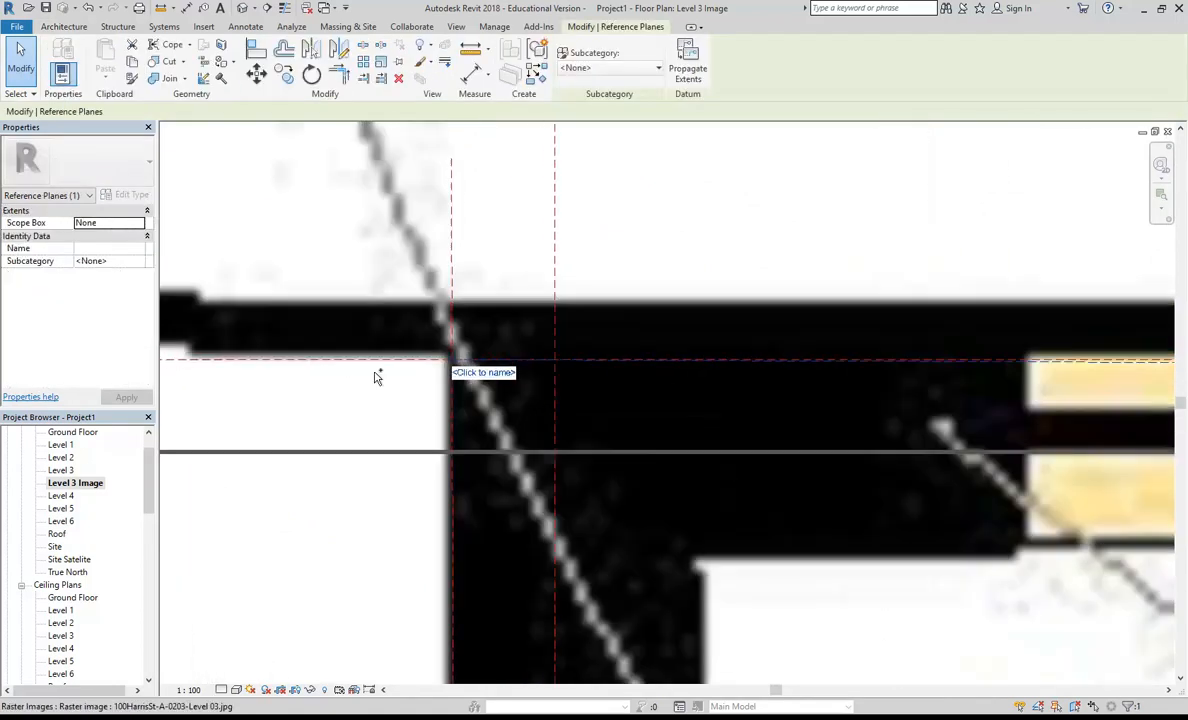
{"action": "left_click", "coordinate": [373, 362], "text": "ctrl"}
{"action": "key", "text": "Up"}
{"action": "key", "text": "Up"}
{"action": "key", "text": "Up"}
{"action": "key", "text": "Up"}
{"action": "key", "text": "Up"}
{"action": "key", "text": "Up"}
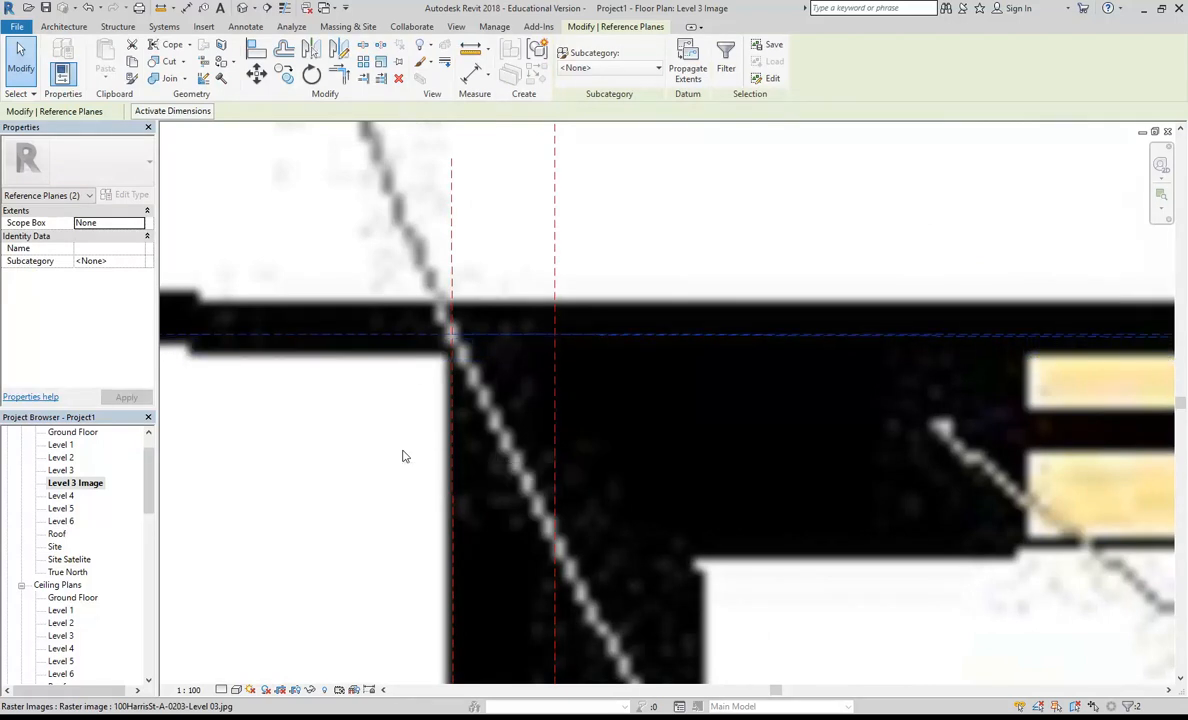
Step: Check the moved Pyrmont Street reference planes along the frontage to the eastern corner, and review the whole plan
{"action": "scroll", "coordinate": [403, 456], "scroll_direction": "down", "scroll_amount": 4}
{"action": "scroll", "coordinate": [457, 397], "scroll_direction": "down", "scroll_amount": 3}
{"action": "middle_click_drag", "start_coordinate": [622, 444], "coordinate": [525, 350]}
{"action": "middle_click_drag", "start_coordinate": [1082, 352], "coordinate": [348, 347]}
{"action": "middle_click_drag", "start_coordinate": [920, 349], "coordinate": [703, 360]}
{"action": "middle_click_drag", "start_coordinate": [866, 382], "coordinate": [495, 399]}
{"action": "scroll", "coordinate": [593, 366], "scroll_direction": "down", "scroll_amount": 5}
{"action": "key", "text": "Escape"}
{"action": "middle_click_drag", "start_coordinate": [617, 365], "coordinate": [692, 322]}
{"action": "scroll", "coordinate": [400, 456], "scroll_direction": "down", "scroll_amount": 2}
{"action": "middle_click_drag", "start_coordinate": [390, 462], "coordinate": [505, 358]}
{"action": "scroll", "coordinate": [500, 362], "scroll_direction": "down", "scroll_amount": 3}
{"action": "middle_click_drag", "start_coordinate": [472, 436], "coordinate": [545, 448]}
{"action": "scroll", "coordinate": [524, 488], "scroll_direction": "up", "scroll_amount": 1}
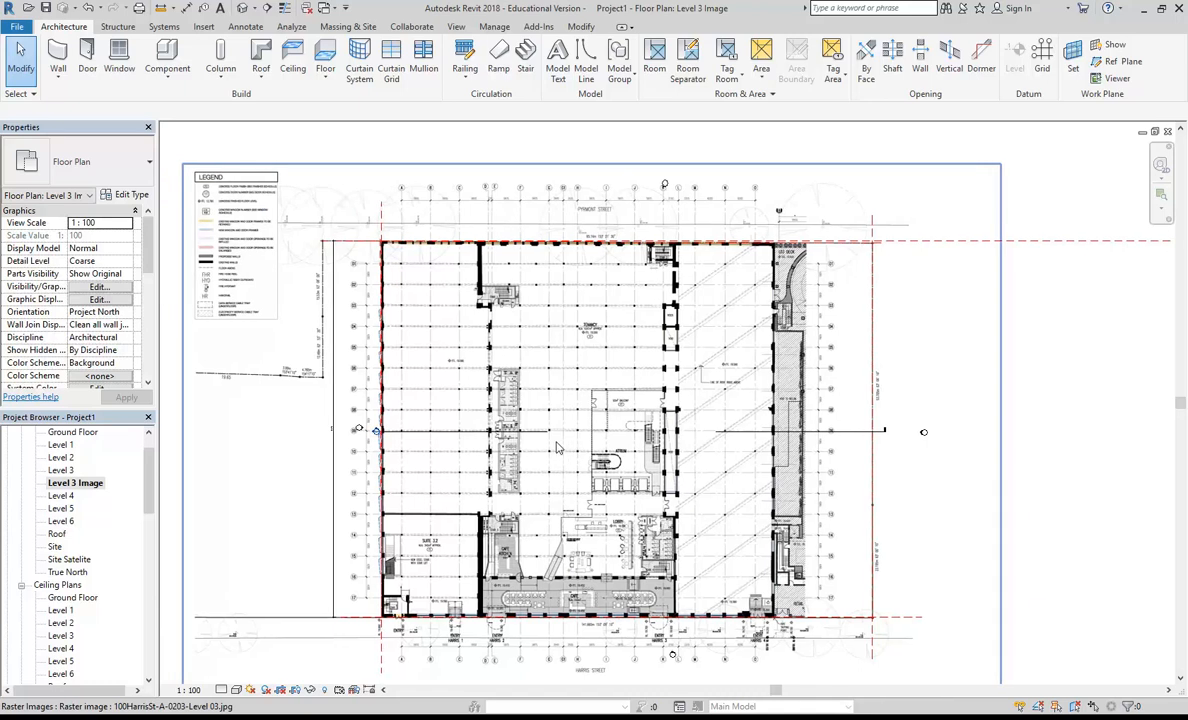
Step: Pin the Level 3 plan image in place
{"action": "left_click", "coordinate": [452, 427]}
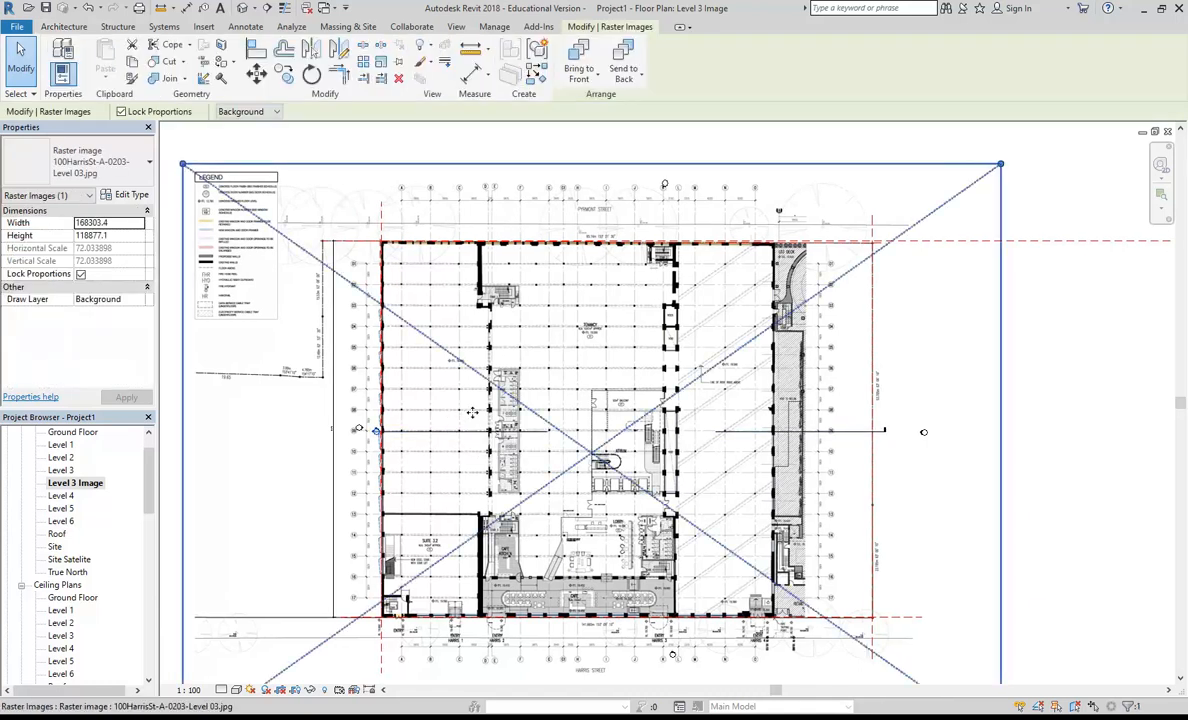
{"action": "left_click", "coordinate": [400, 66]}
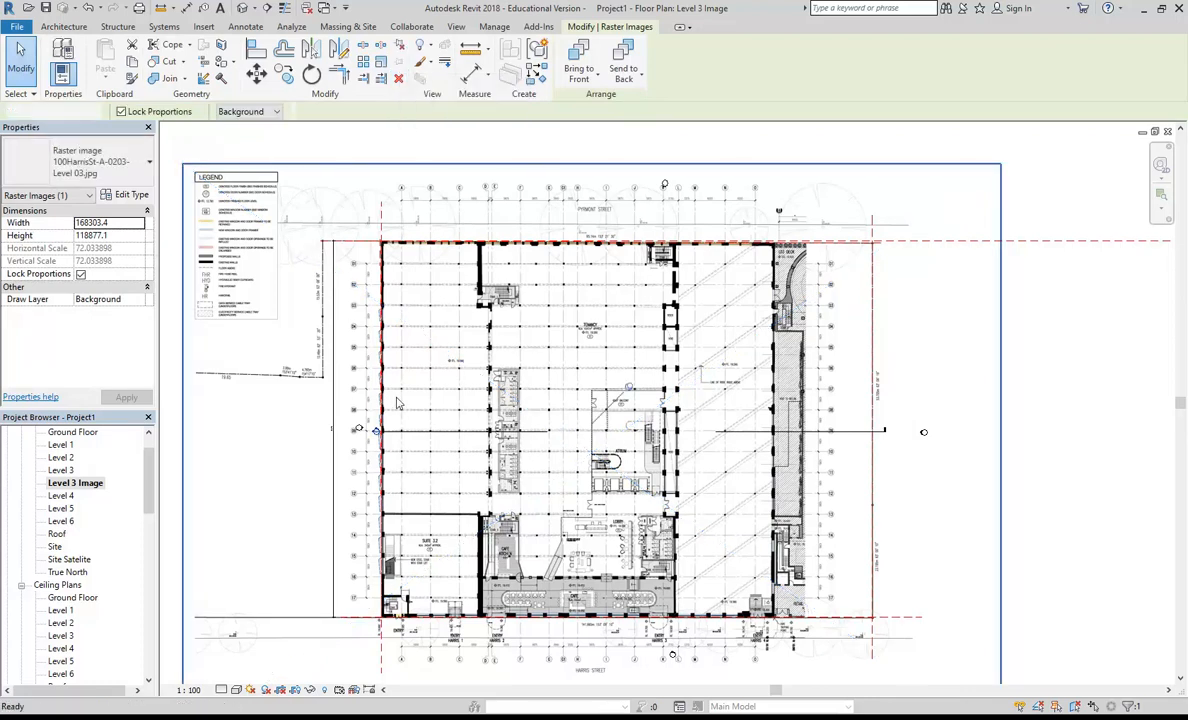
{"action": "key", "text": "Escape"}
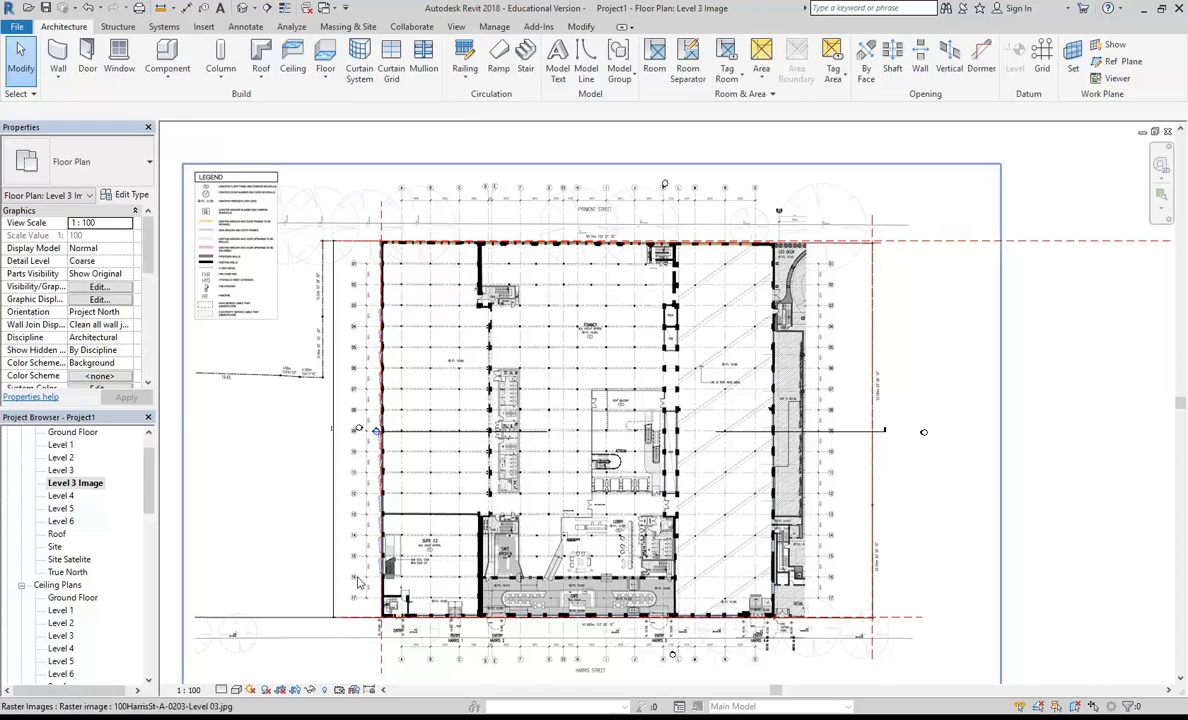
{"action": "middle_click_drag", "start_coordinate": [393, 601], "coordinate": [416, 529]}
{"action": "scroll", "coordinate": [416, 530], "scroll_direction": "up", "scroll_amount": 4}
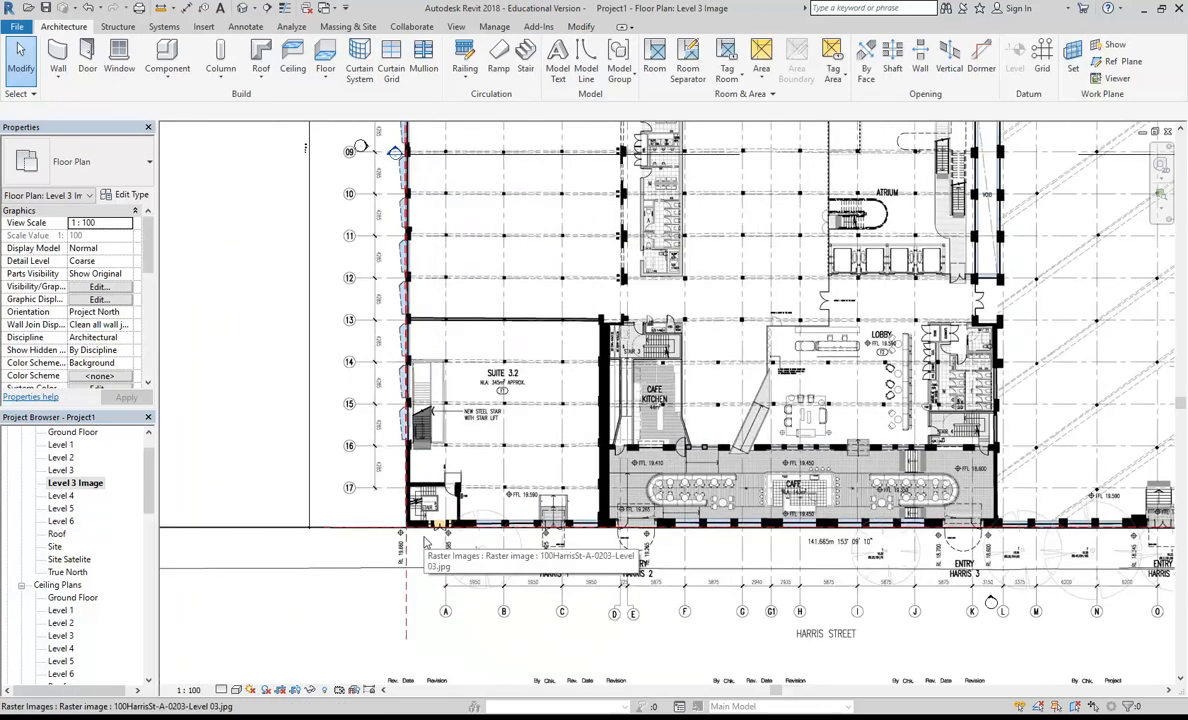
{"action": "scroll", "coordinate": [425, 541], "scroll_direction": "down", "scroll_amount": 5}
{"action": "mouse_move", "coordinate": [426, 568]}
{"action": "middle_mouse_down"}
{"action": "mouse_move", "coordinate": [444, 550]}
{"action": "mouse_move", "coordinate": [435, 545]}
{"action": "middle_mouse_up"}
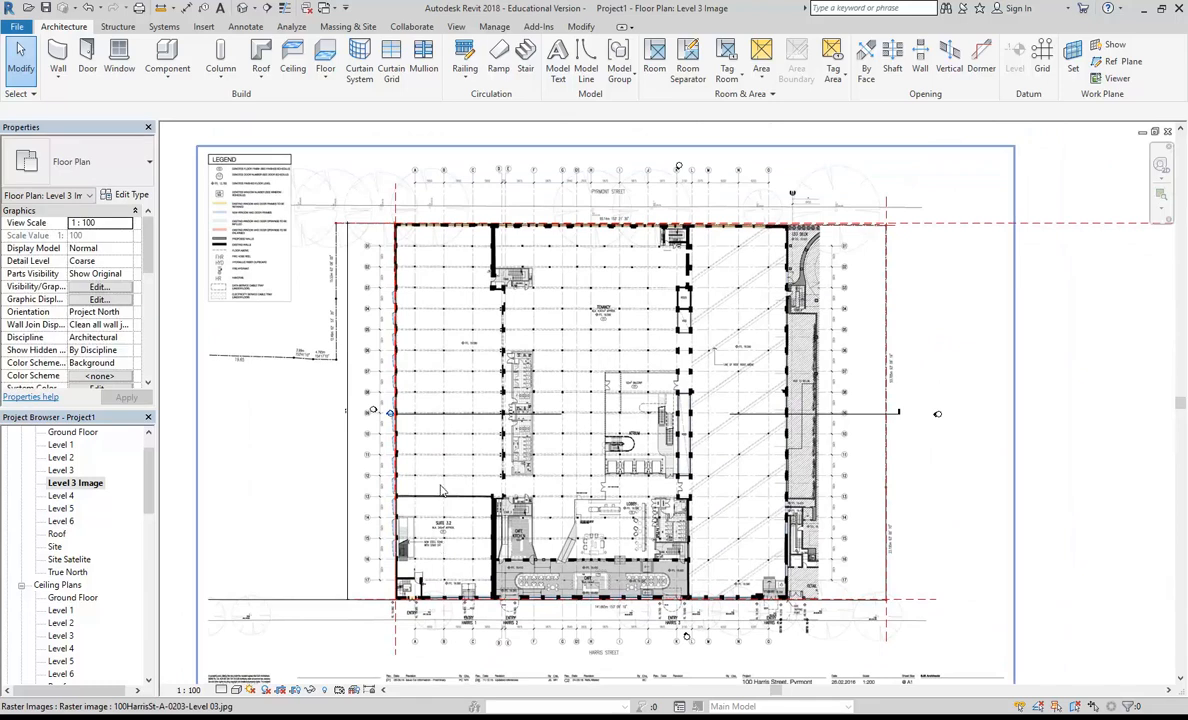
{"action": "scroll", "coordinate": [390, 226], "scroll_direction": "up", "scroll_amount": 8}
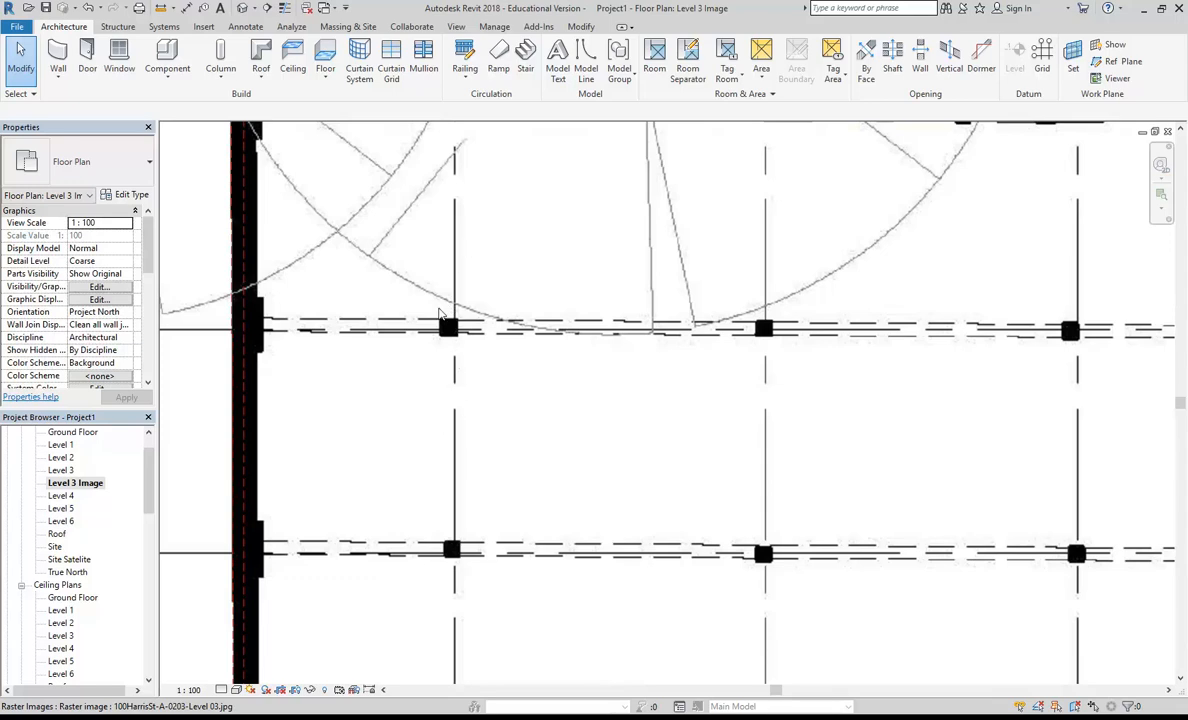
{"action": "scroll", "coordinate": [455, 325], "scroll_direction": "down", "scroll_amount": 10}
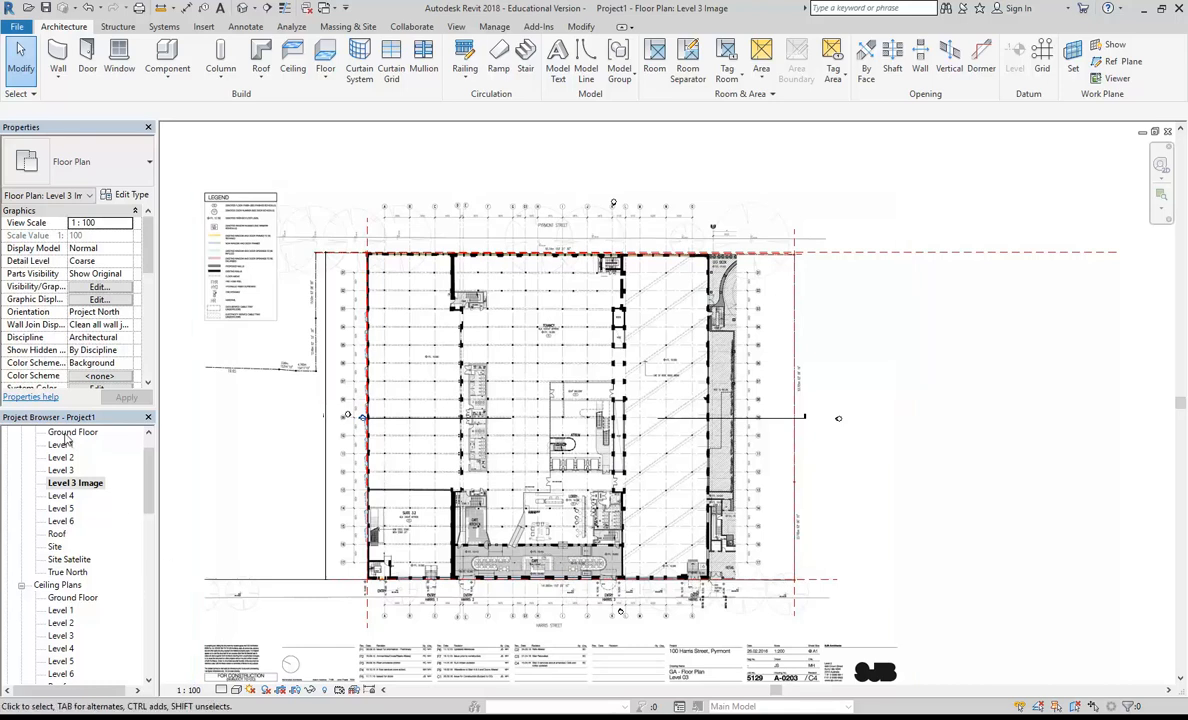
{"action": "scroll", "coordinate": [384, 385], "scroll_direction": "down", "scroll_amount": 2}
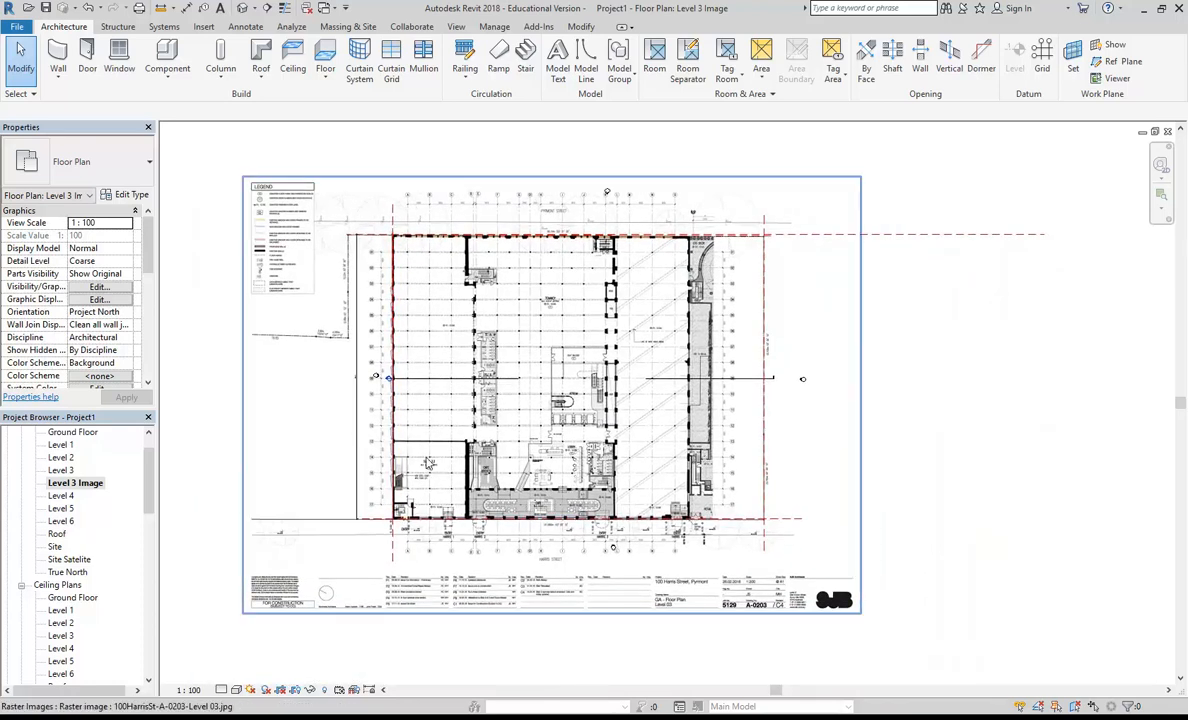
Step: Open the Site floor plan and start a property line created by sketching
{"action": "scroll", "coordinate": [420, 450], "scroll_direction": "up", "scroll_amount": 2}
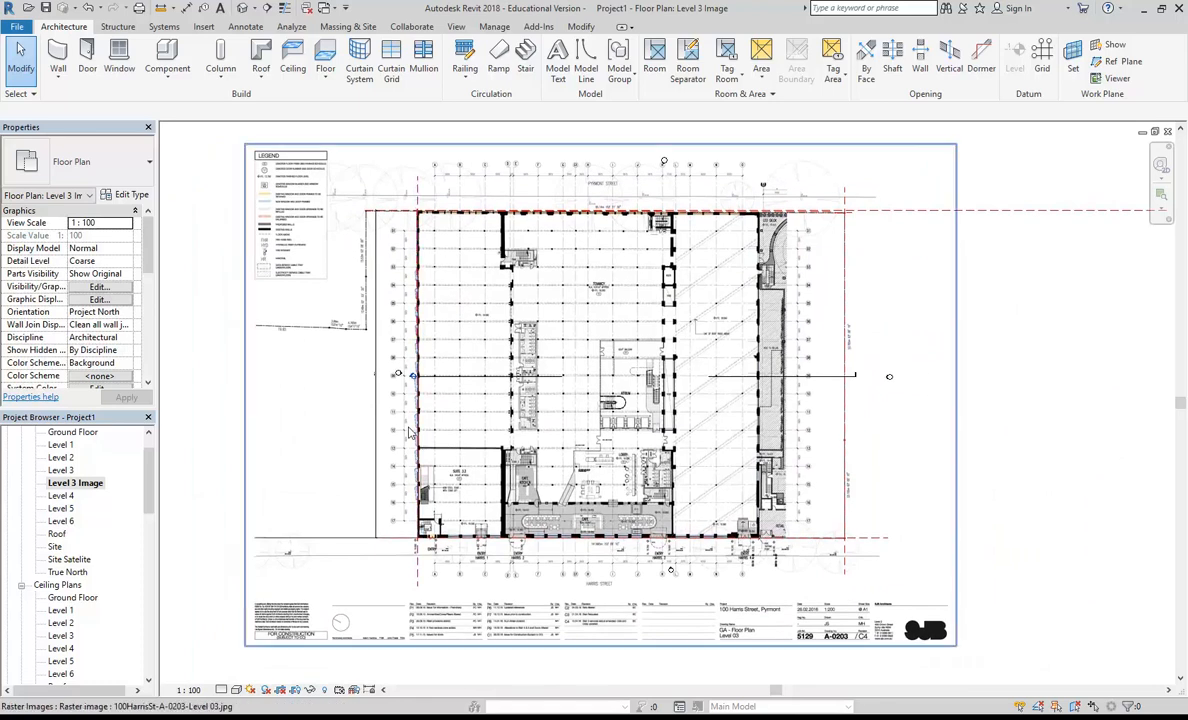
{"action": "double_click", "coordinate": [55, 546]}
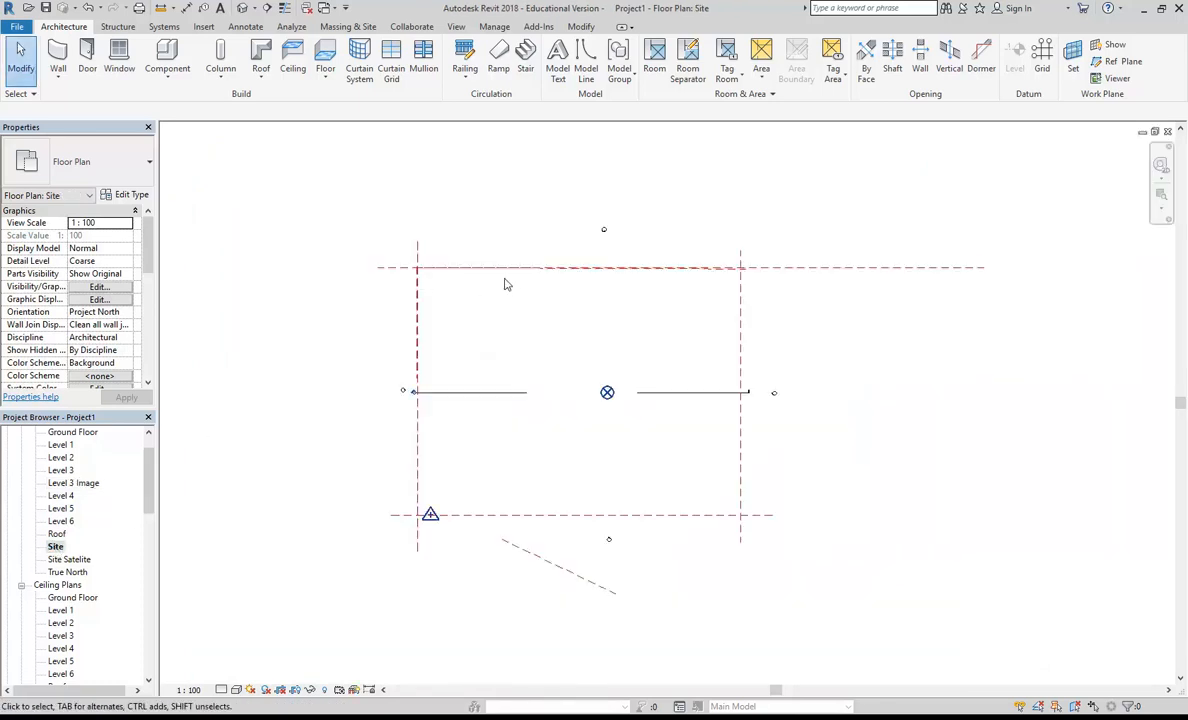
{"action": "scroll", "coordinate": [515, 344], "scroll_direction": "up", "scroll_amount": 1}
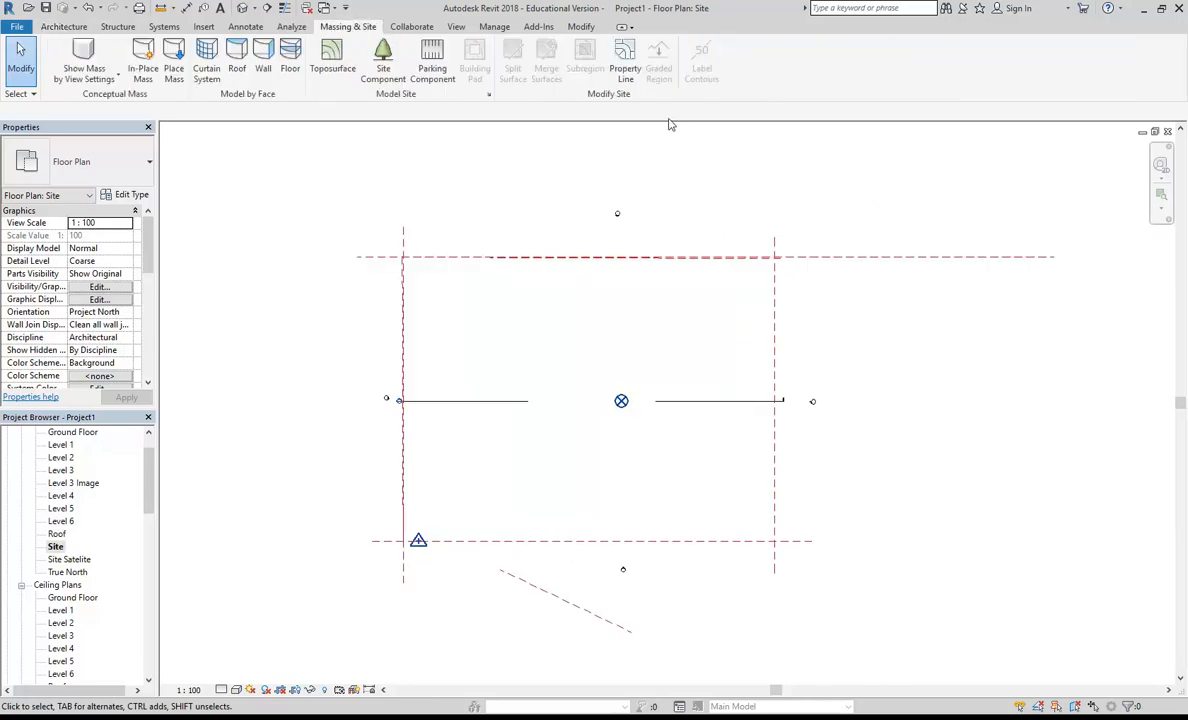
{"action": "left_click", "coordinate": [625, 65]}
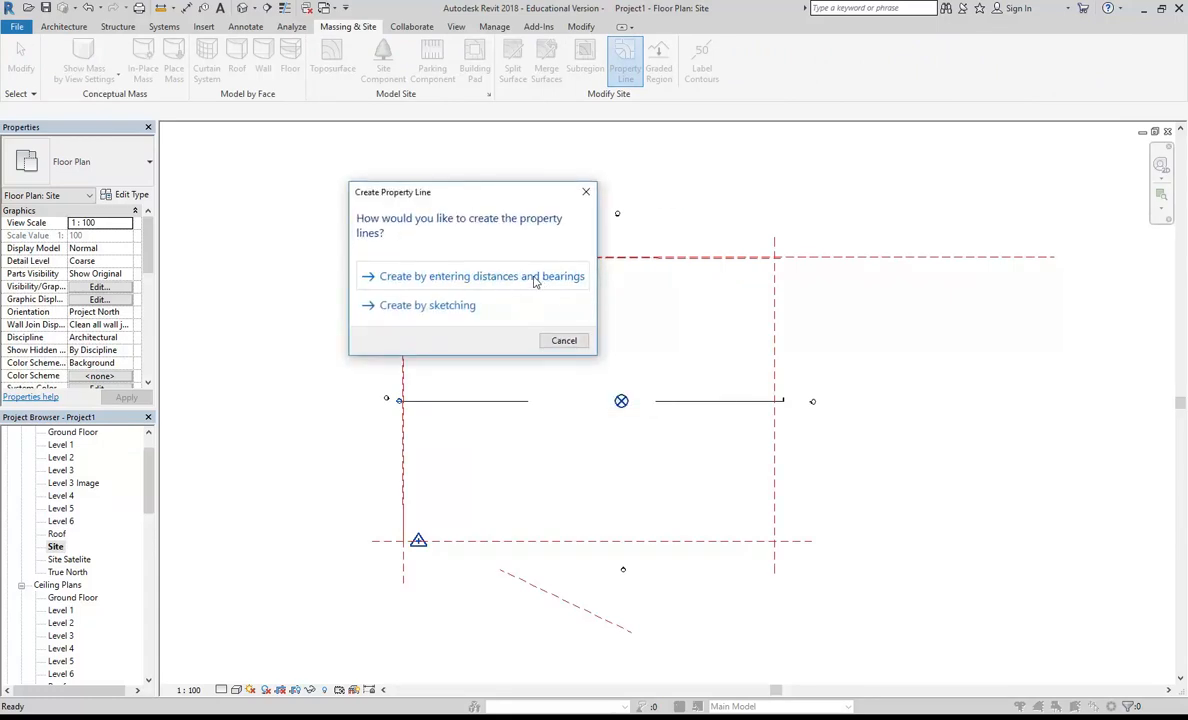
{"action": "left_click", "coordinate": [445, 306]}
Step: Draw the northern property line from the reference-plane intersection at the north-west corner to the one at the north-east corner, following the slightly angled plane
{"action": "scroll", "coordinate": [400, 245], "scroll_direction": "up", "scroll_amount": 5}
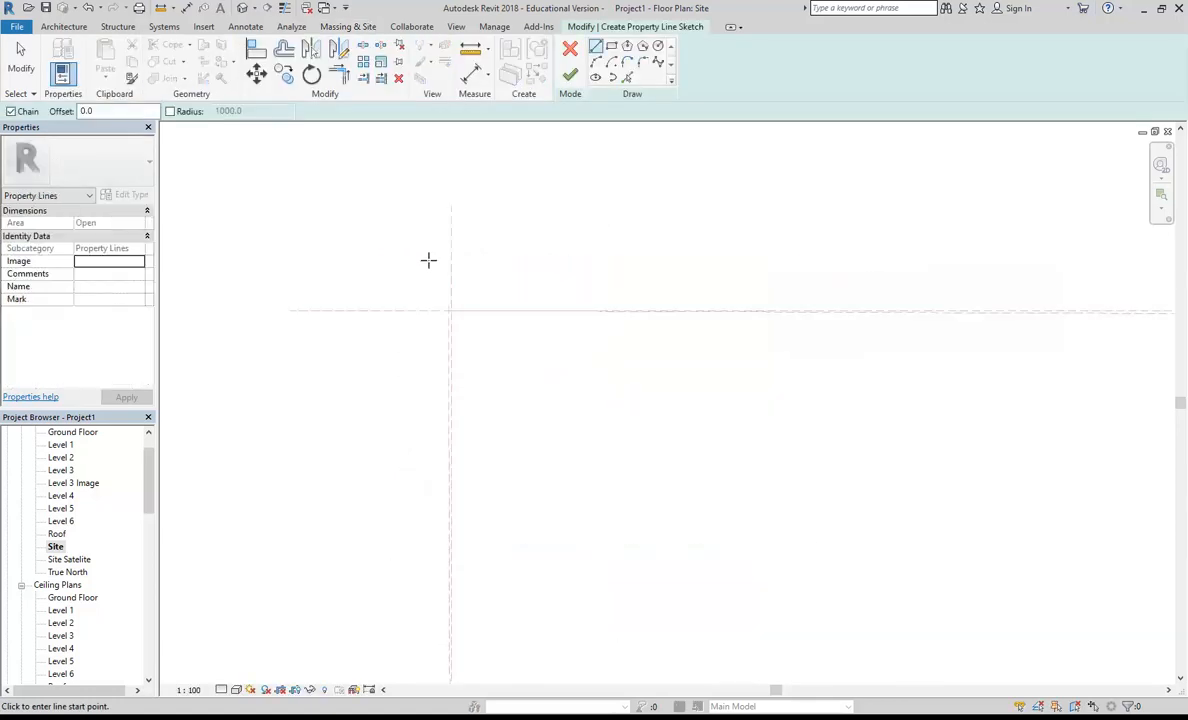
{"action": "middle_click_drag", "start_coordinate": [449, 275], "coordinate": [400, 241]}
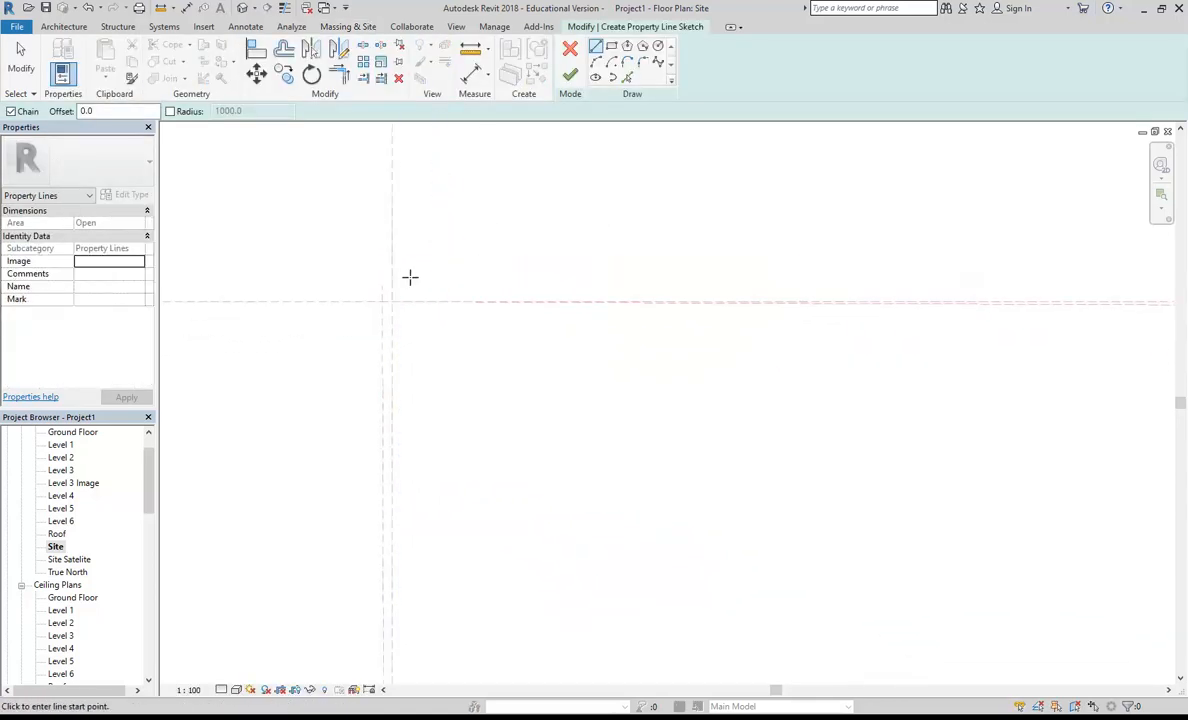
{"action": "left_click", "coordinate": [285, 382]}
{"action": "scroll", "coordinate": [354, 333], "scroll_direction": "down", "scroll_amount": 4}
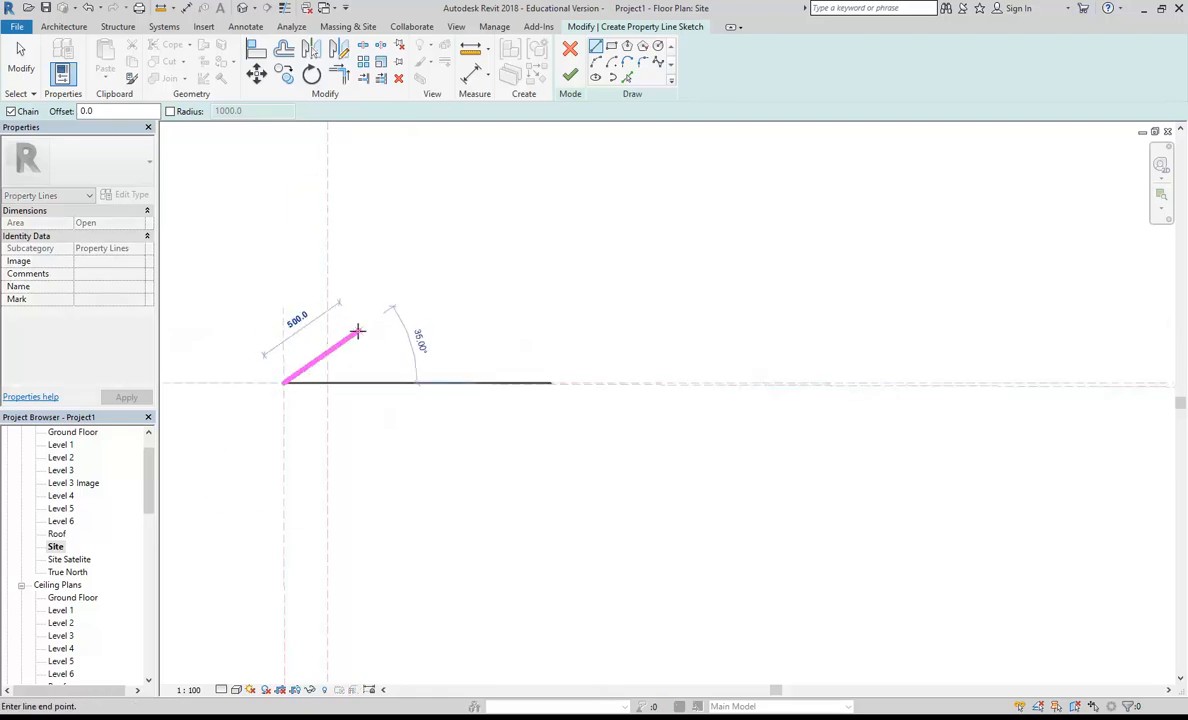
{"action": "middle_click_drag", "start_coordinate": [1056, 331], "coordinate": [225, 312]}
{"action": "middle_click_drag", "start_coordinate": [1120, 350], "coordinate": [180, 339]}
{"action": "middle_click_drag", "start_coordinate": [900, 300], "coordinate": [530, 259]}
{"action": "scroll", "coordinate": [538, 294], "scroll_direction": "up", "scroll_amount": 7}
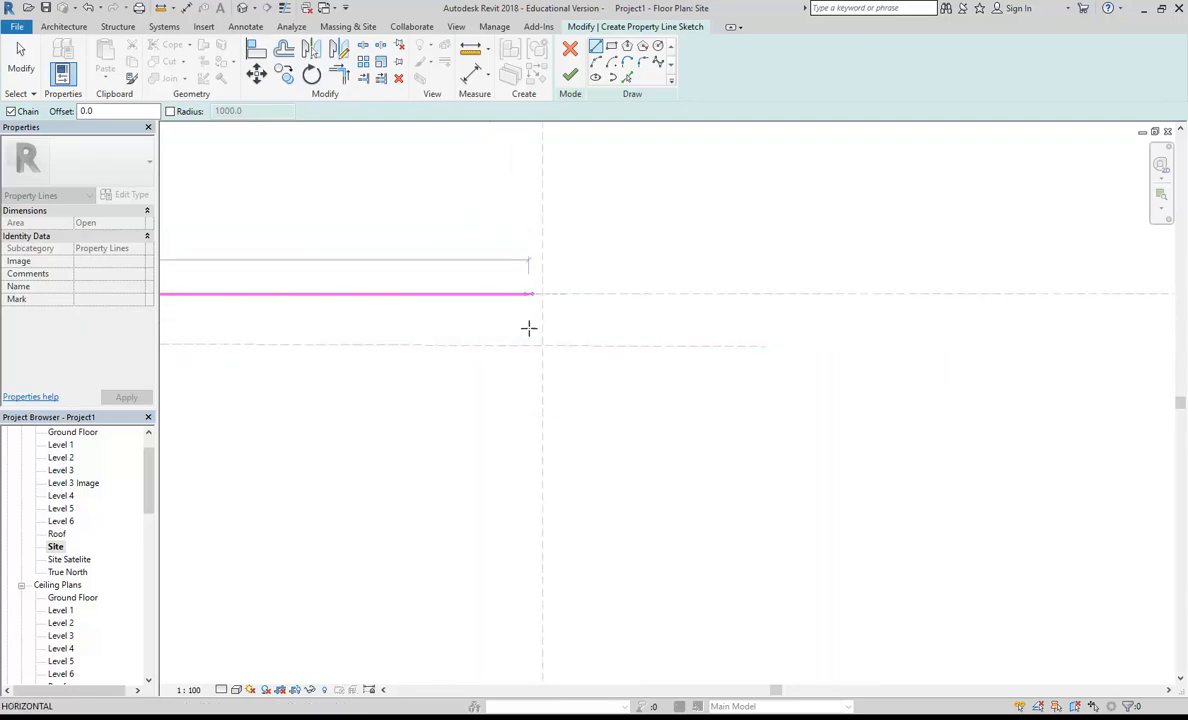
{"action": "scroll", "coordinate": [528, 329], "scroll_direction": "up", "scroll_amount": 2}
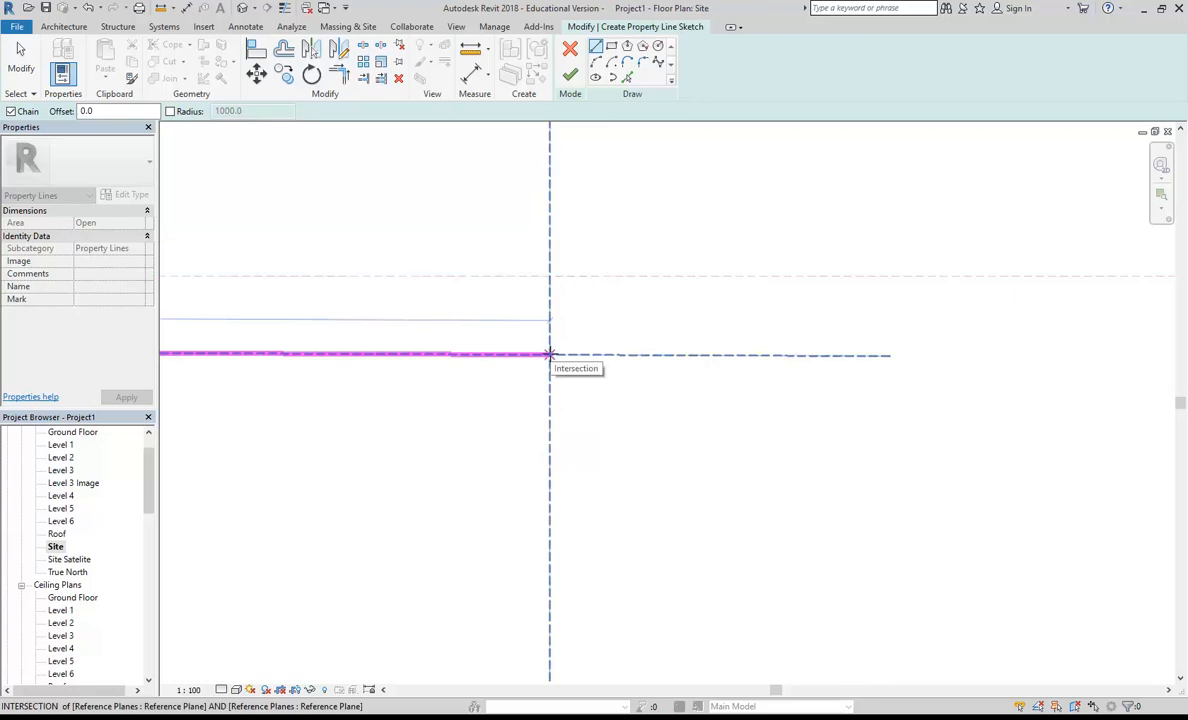
{"action": "left_click", "coordinate": [549, 354]}
Step: Continue the property line down the eastern boundary to the reference-plane intersection at the south-east corner
{"action": "middle_click_drag", "start_coordinate": [522, 347], "coordinate": [589, 180]}
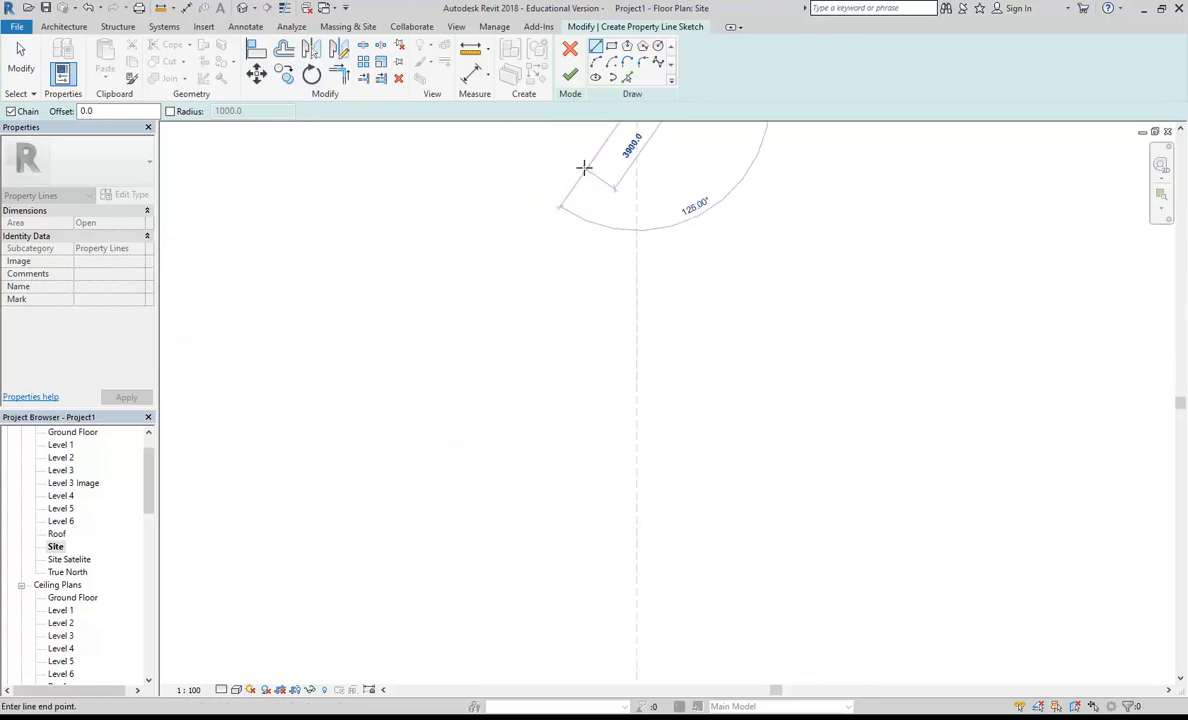
{"action": "scroll", "coordinate": [582, 440], "scroll_direction": "down", "scroll_amount": 1}
{"action": "middle_click_drag", "start_coordinate": [584, 468], "coordinate": [530, 278]}
{"action": "scroll", "coordinate": [530, 374], "scroll_direction": "down", "scroll_amount": 7}
{"action": "middle_click_drag", "start_coordinate": [538, 453], "coordinate": [548, 334]}
{"action": "scroll", "coordinate": [547, 342], "scroll_direction": "up", "scroll_amount": 8}
{"action": "scroll", "coordinate": [521, 408], "scroll_direction": "up", "scroll_amount": 6}
{"action": "scroll", "coordinate": [594, 352], "scroll_direction": "up", "scroll_amount": 1}
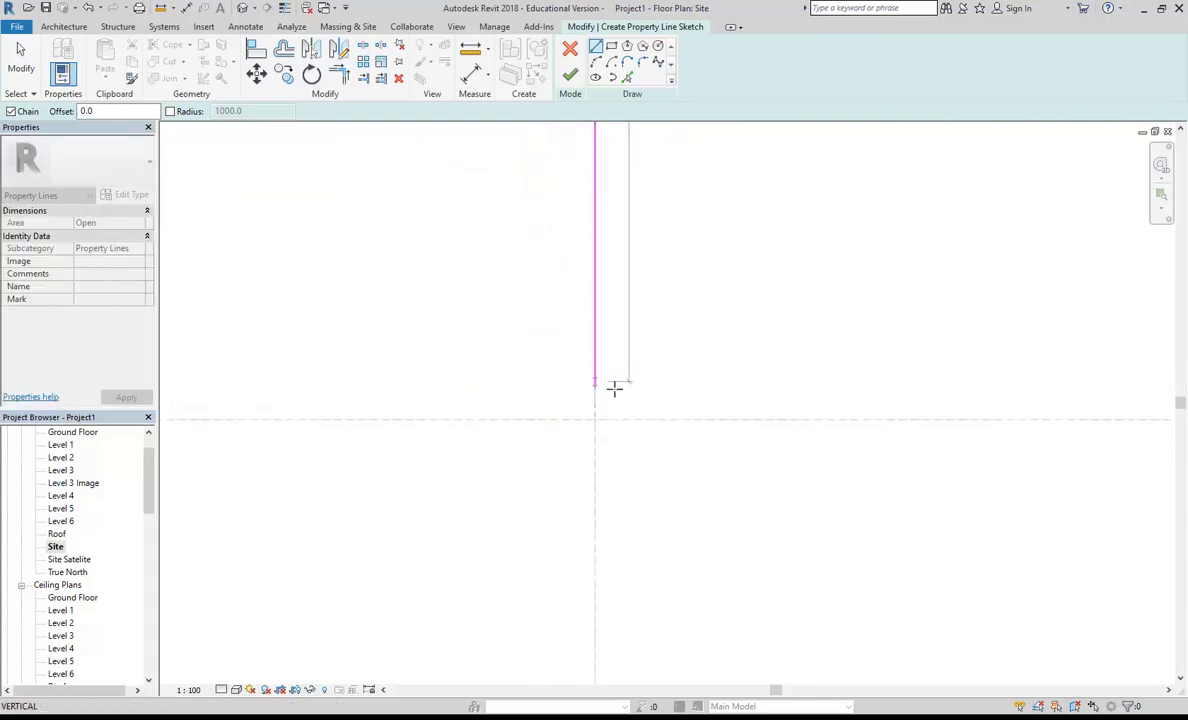
{"action": "left_click", "coordinate": [595, 419]}
Step: Continue the property line along the southern boundary to the reference-plane intersection at the south-west corner
{"action": "scroll", "coordinate": [480, 369], "scroll_direction": "down", "scroll_amount": 4}
{"action": "scroll", "coordinate": [384, 343], "scroll_direction": "down", "scroll_amount": 3}
{"action": "middle_click_drag", "start_coordinate": [329, 331], "coordinate": [630, 341]}
{"action": "scroll", "coordinate": [517, 323], "scroll_direction": "down", "scroll_amount": 2}
{"action": "middle_click_drag", "start_coordinate": [517, 323], "coordinate": [843, 293]}
{"action": "scroll", "coordinate": [740, 293], "scroll_direction": "down", "scroll_amount": 1}
{"action": "middle_click_drag", "start_coordinate": [582, 290], "coordinate": [509, 414]}
{"action": "scroll", "coordinate": [553, 315], "scroll_direction": "up", "scroll_amount": 14}
{"action": "left_click", "coordinate": [437, 435]}
Step: Close the property line loop along the western boundary, snapping to the start endpoint at the north-west corner
{"action": "scroll", "coordinate": [580, 290], "scroll_direction": "down", "scroll_amount": 4}
{"action": "scroll", "coordinate": [543, 275], "scroll_direction": "down", "scroll_amount": 1}
{"action": "middle_click_drag", "start_coordinate": [545, 290], "coordinate": [505, 481]}
{"action": "scroll", "coordinate": [488, 230], "scroll_direction": "down", "scroll_amount": 1}
{"action": "middle_click_drag", "start_coordinate": [487, 264], "coordinate": [469, 456]}
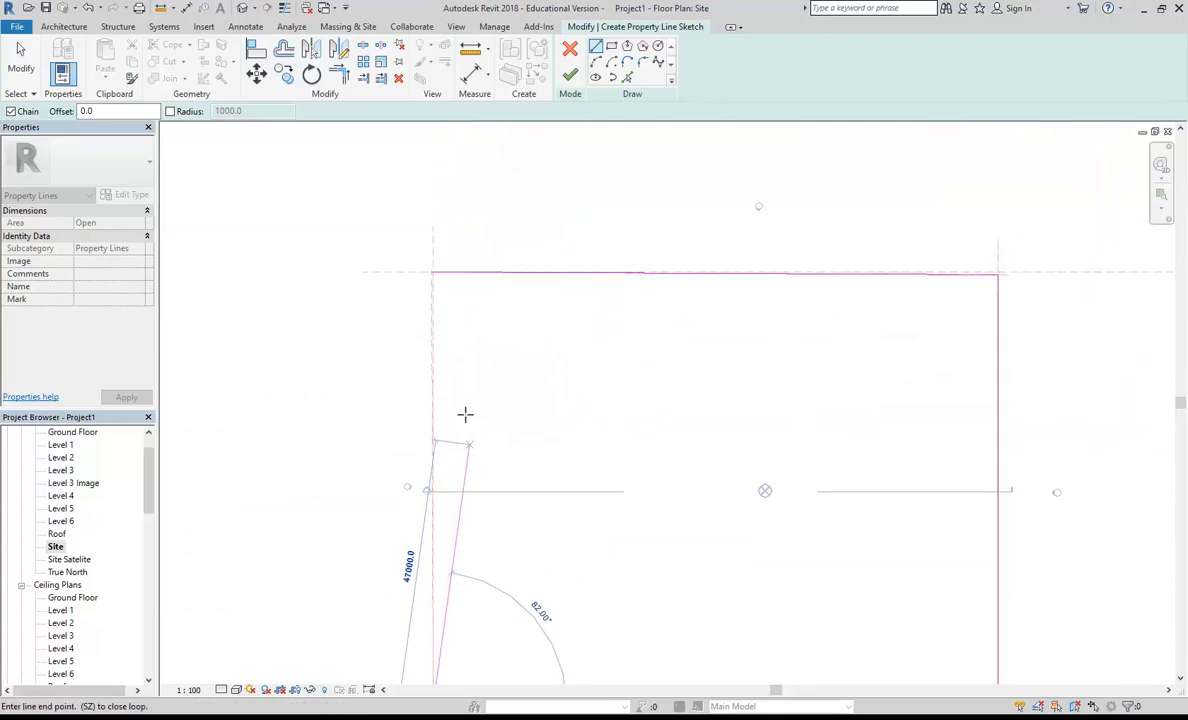
{"action": "scroll", "coordinate": [438, 250], "scroll_direction": "up", "scroll_amount": 5}
{"action": "scroll", "coordinate": [436, 289], "scroll_direction": "up", "scroll_amount": 6}
{"action": "scroll", "coordinate": [436, 300], "scroll_direction": "up", "scroll_amount": 4}
{"action": "scroll", "coordinate": [434, 342], "scroll_direction": "up", "scroll_amount": 2}
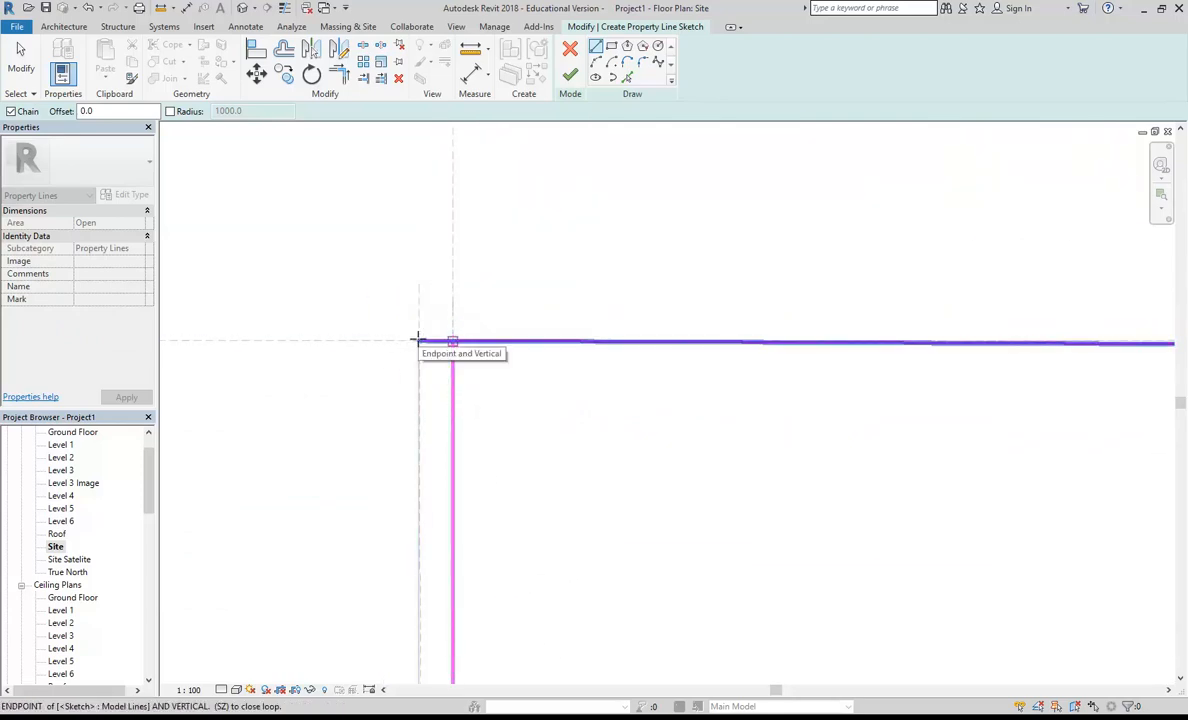
{"action": "left_click", "coordinate": [418, 339]}
{"action": "scroll", "coordinate": [403, 360], "scroll_direction": "up", "scroll_amount": 2}
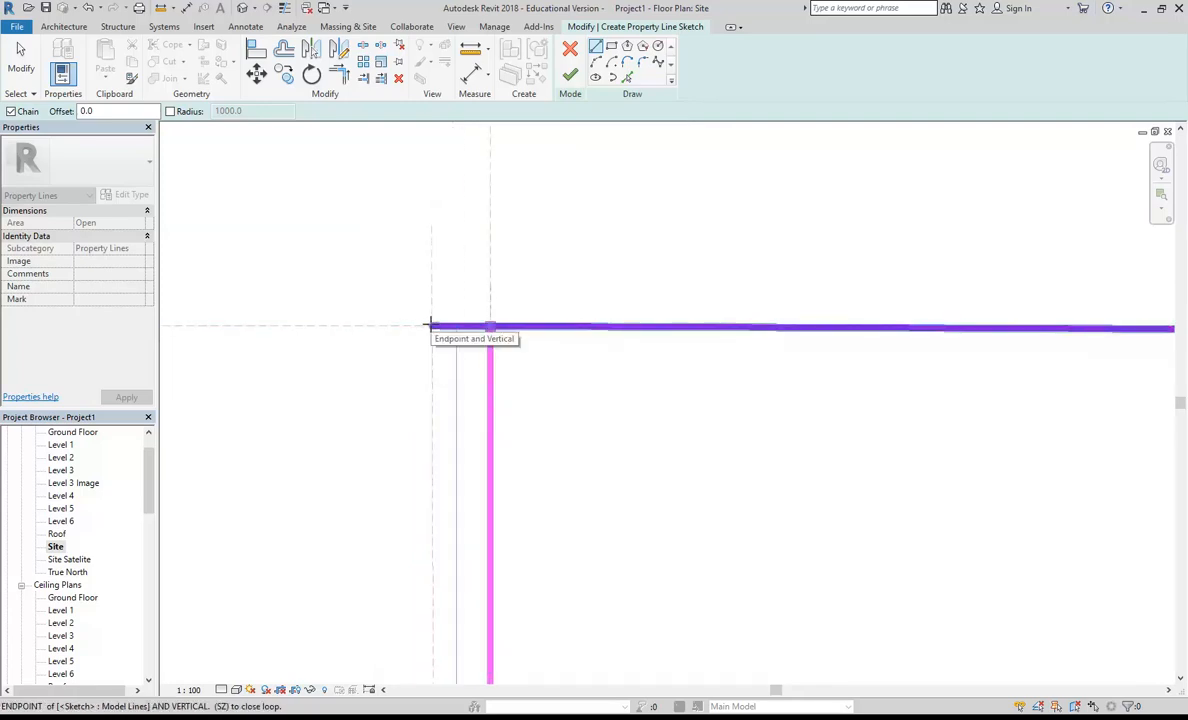
{"action": "left_click", "coordinate": [430, 325]}
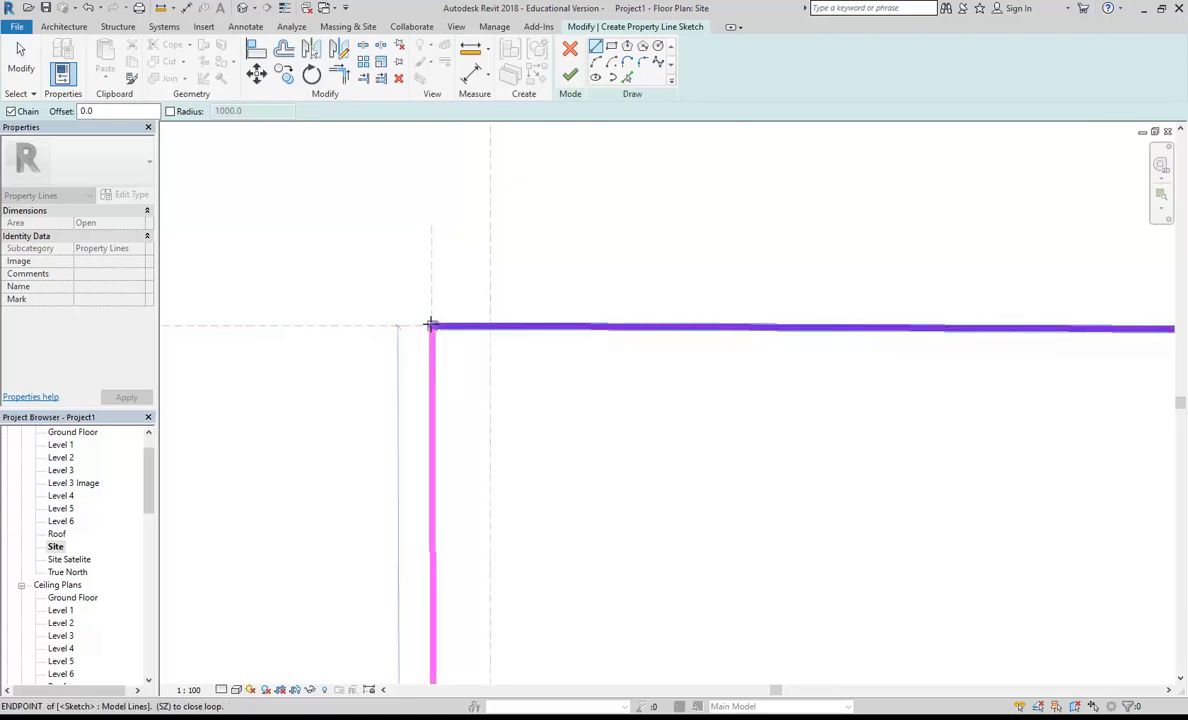
{"action": "left_click", "coordinate": [430, 325]}
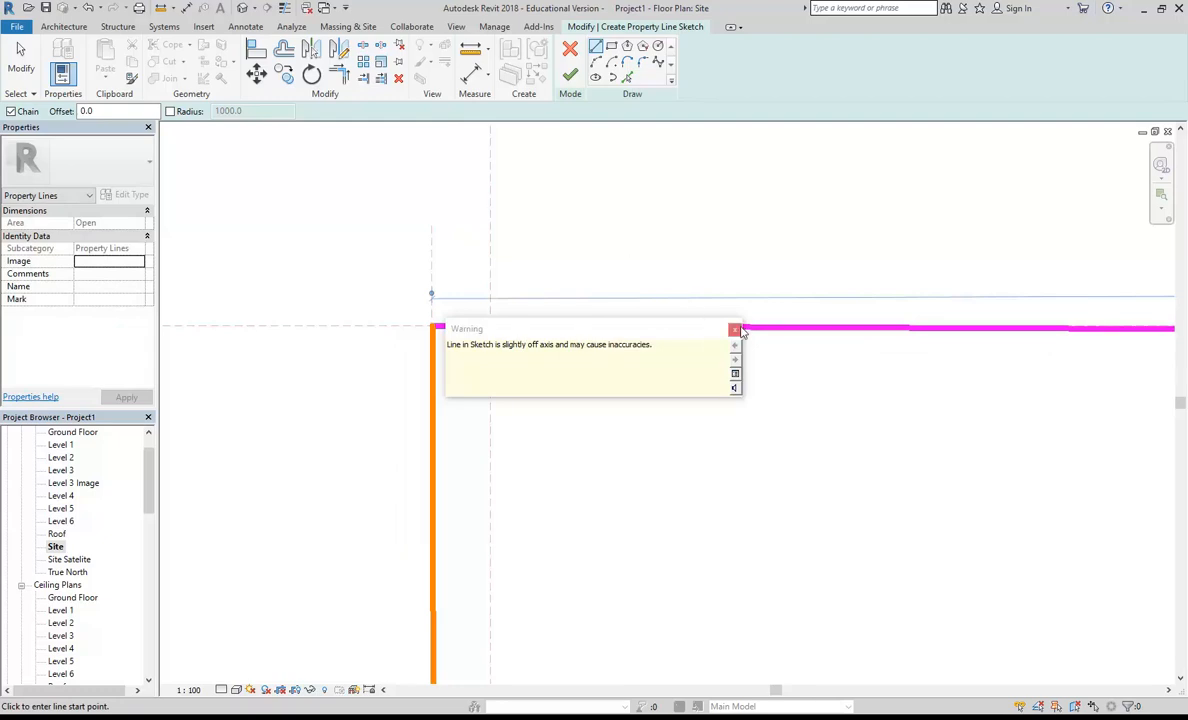
Step: End the line drawing and finish the property line sketch
{"action": "right_click", "coordinate": [643, 185]}
{"action": "left_click", "coordinate": [663, 191]}
{"action": "left_click", "coordinate": [570, 75]}
Step: Open the Ground Floor plan and inspect the property line around the site boundary
{"action": "double_click", "coordinate": [88, 432]}
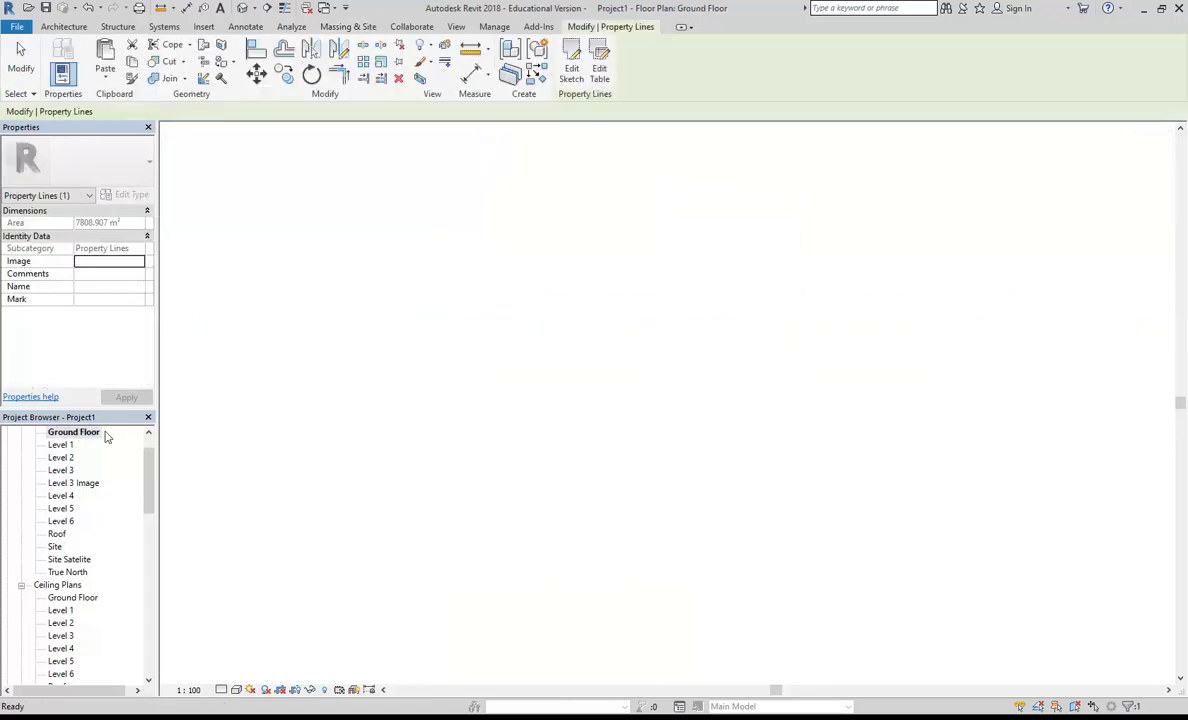
{"action": "left_click", "coordinate": [467, 247]}
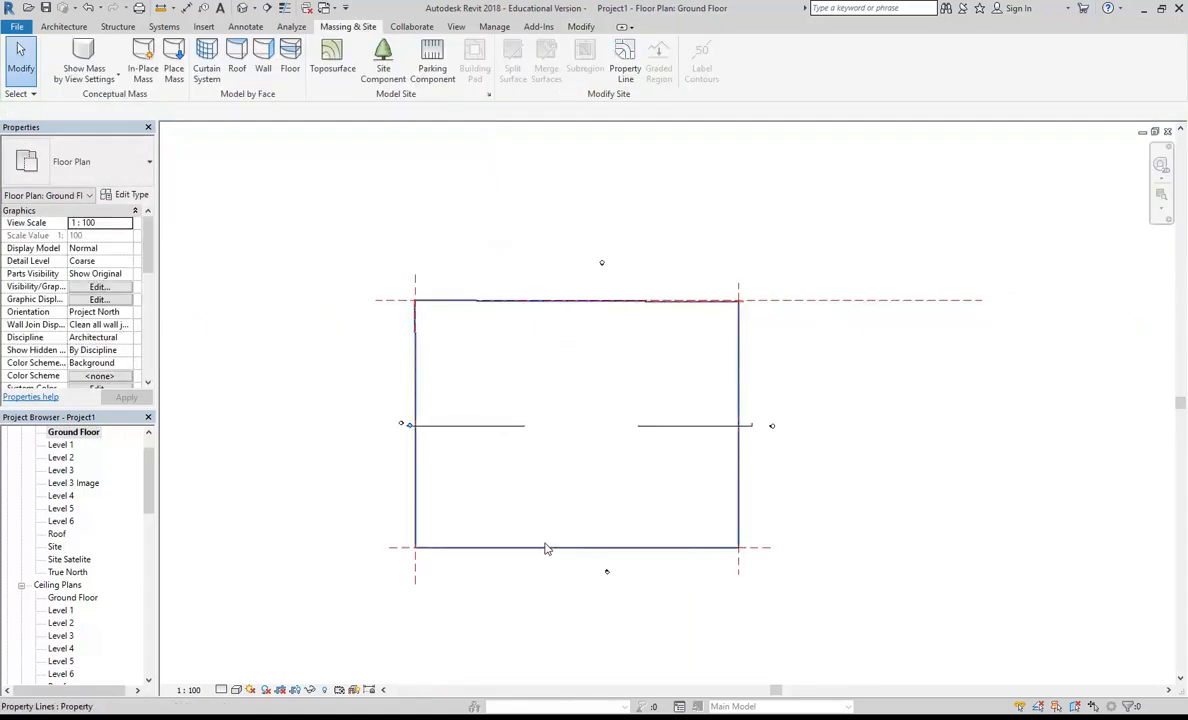
{"action": "scroll", "coordinate": [450, 553], "scroll_direction": "up", "scroll_amount": 3}
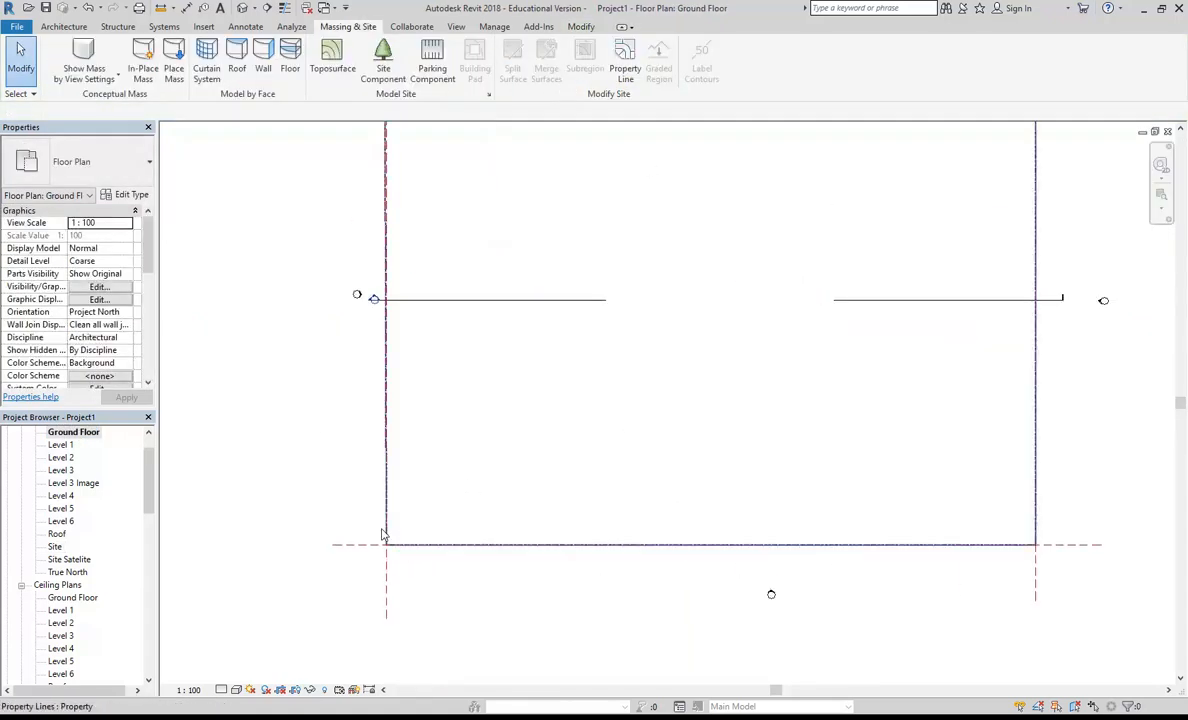
{"action": "scroll", "coordinate": [512, 485], "scroll_direction": "down", "scroll_amount": 4}
{"action": "scroll", "coordinate": [491, 485], "scroll_direction": "up", "scroll_amount": 2}
{"action": "middle_click_drag", "start_coordinate": [477, 473], "coordinate": [497, 480]}
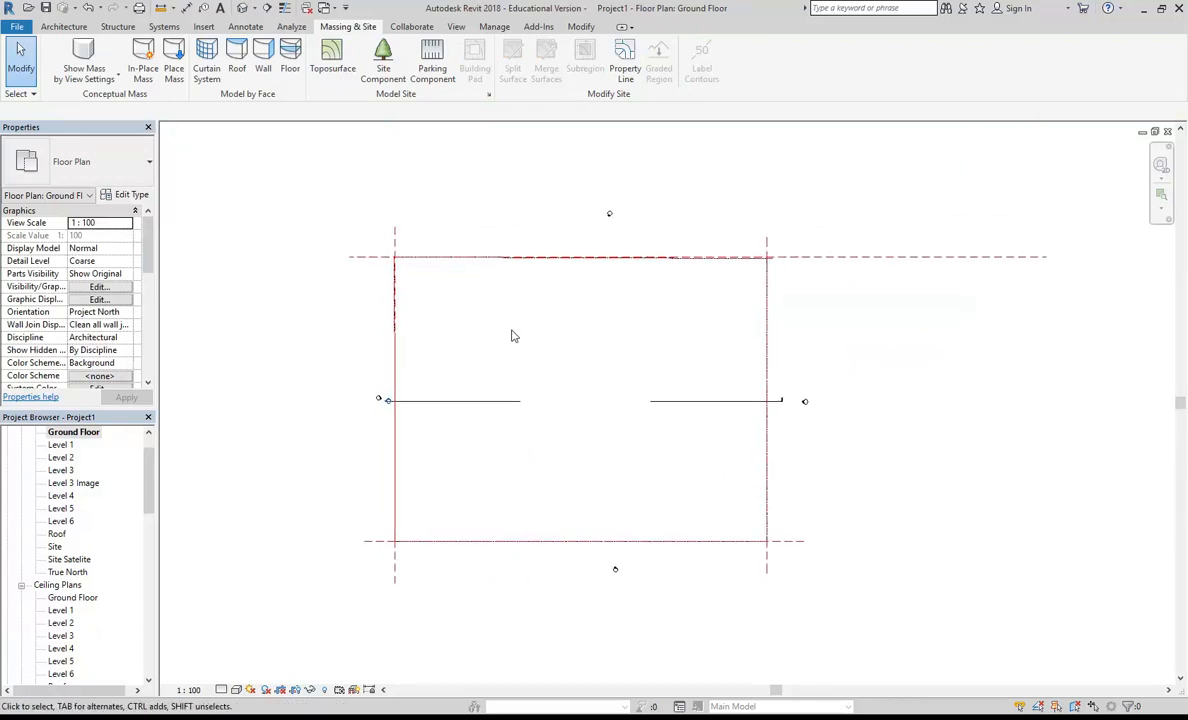
Step: Review the Site subcategories, including Property Lines, in the Ground Floor plan's visibility/graphic overrides
{"action": "left_click", "coordinate": [99, 287]}
{"action": "left_click_drag", "start_coordinate": [843, 273], "coordinate": [853, 380]}
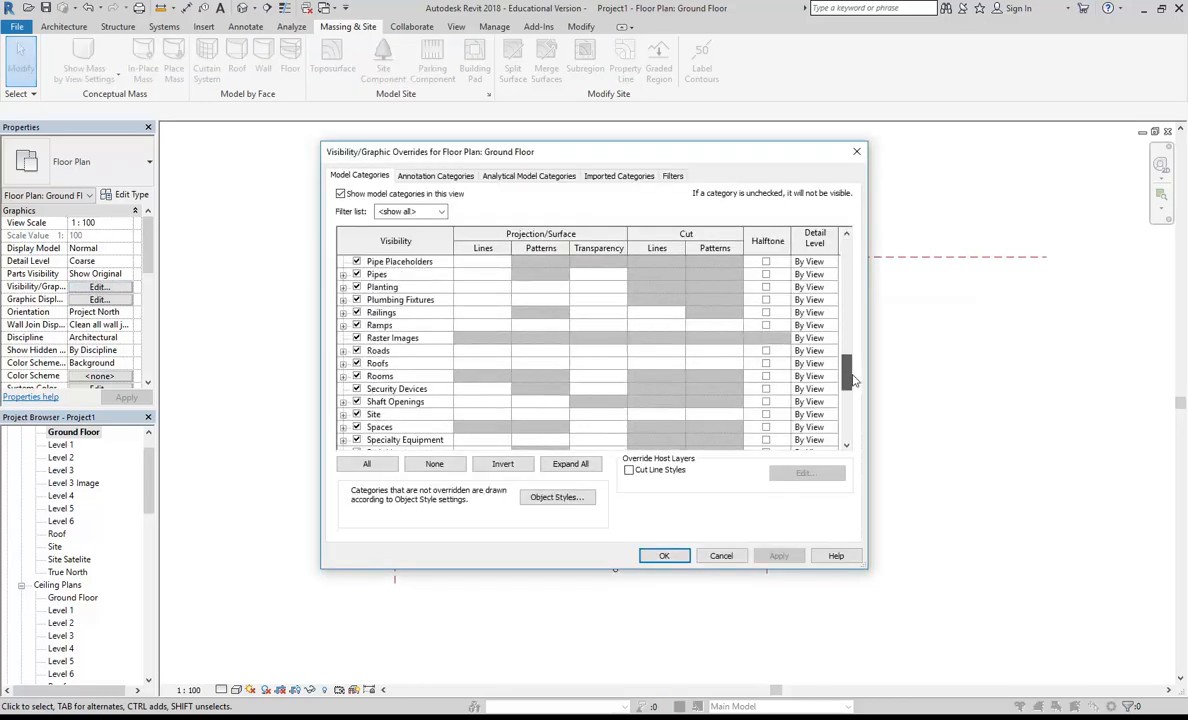
{"action": "scroll", "coordinate": [378, 358], "scroll_direction": "down", "scroll_amount": 2}
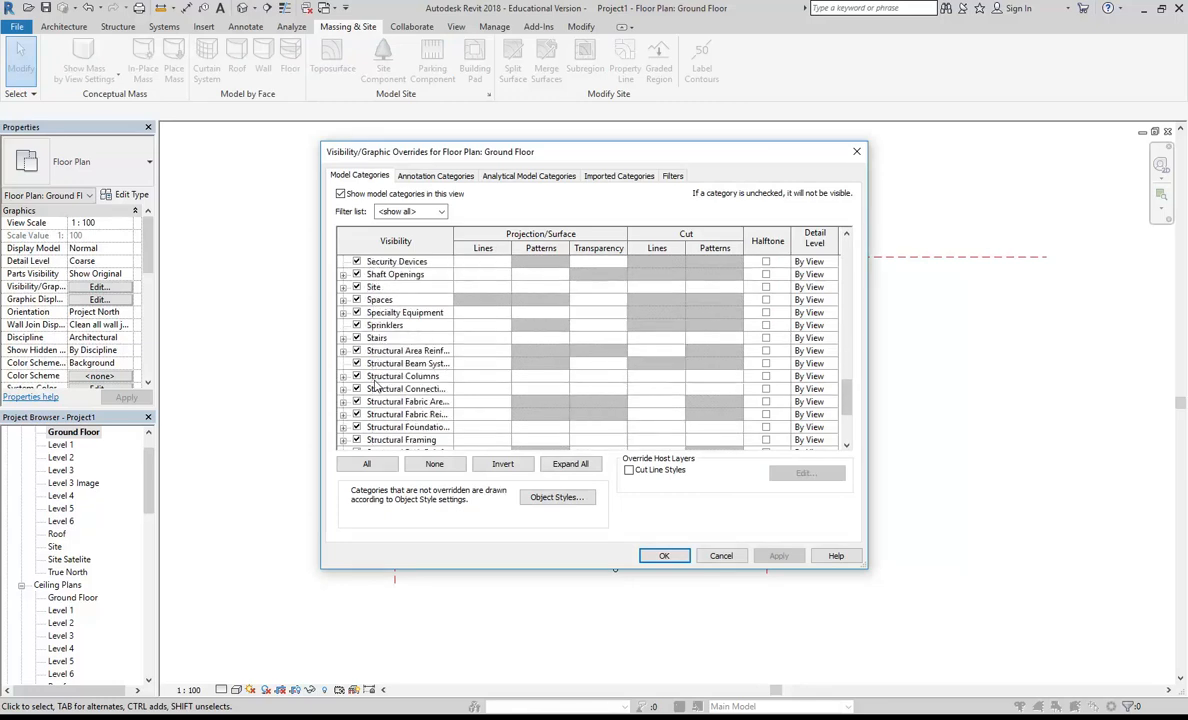
{"action": "scroll", "coordinate": [377, 388], "scroll_direction": "down", "scroll_amount": 4}
{"action": "scroll", "coordinate": [377, 387], "scroll_direction": "up", "scroll_amount": 3}
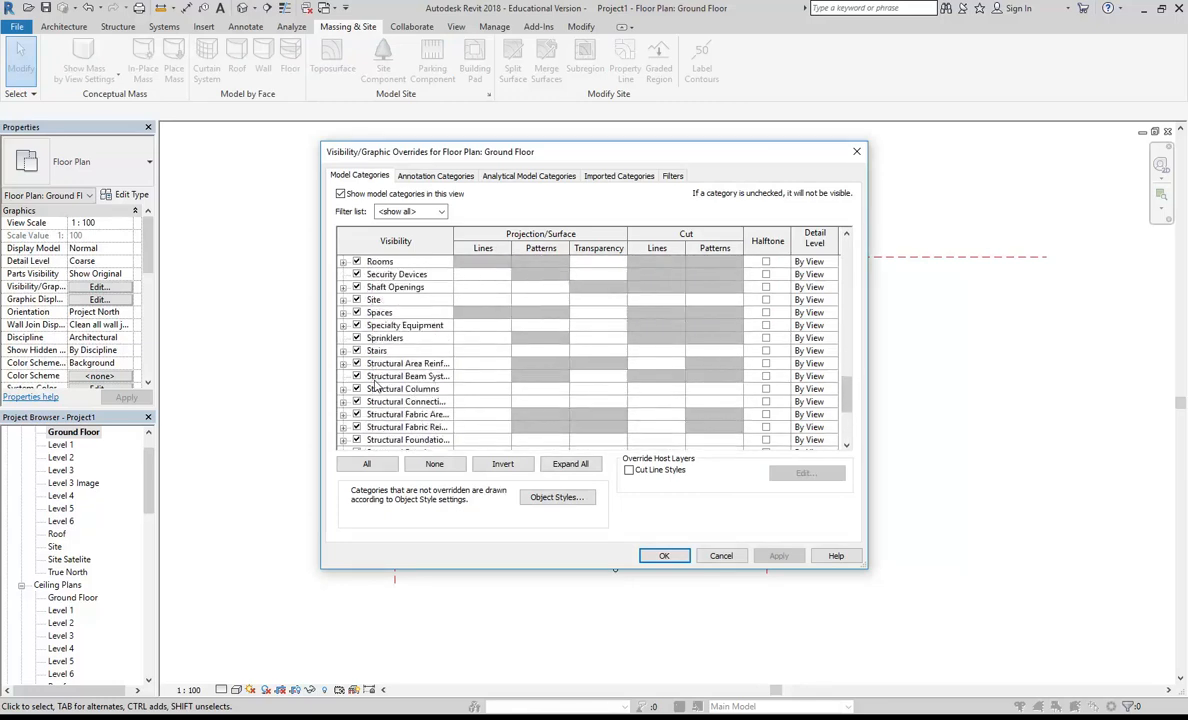
{"action": "left_click", "coordinate": [343, 300]}
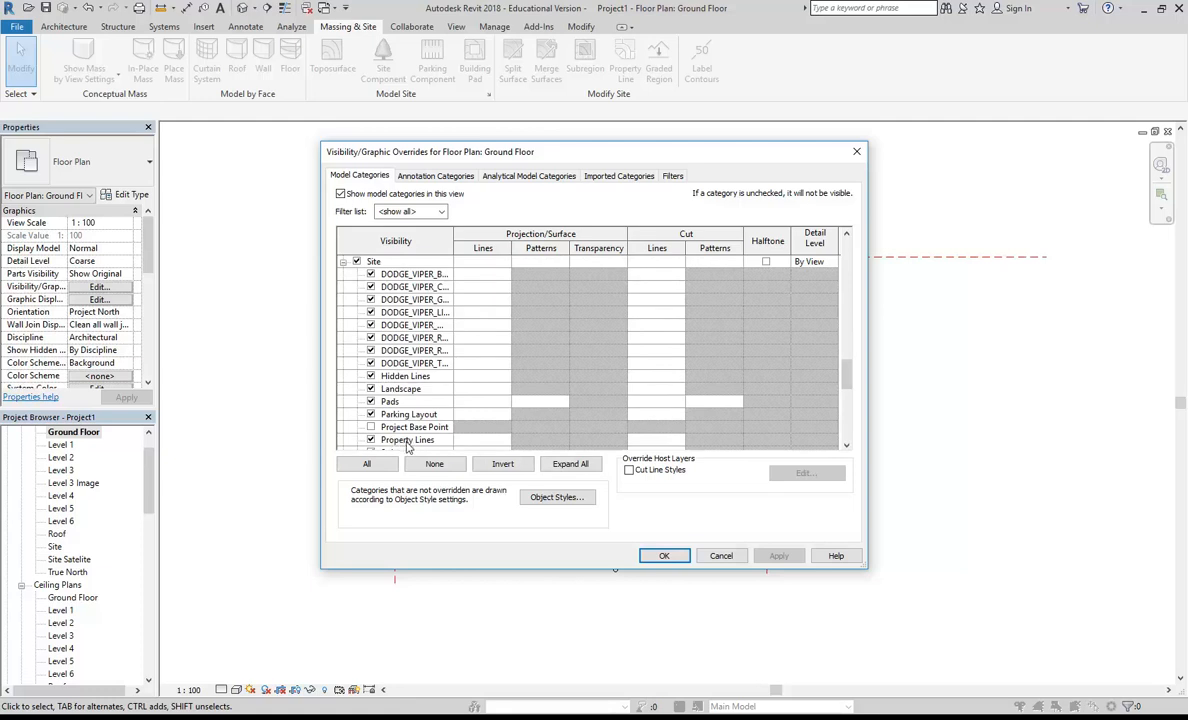
{"action": "left_click", "coordinate": [663, 556]}
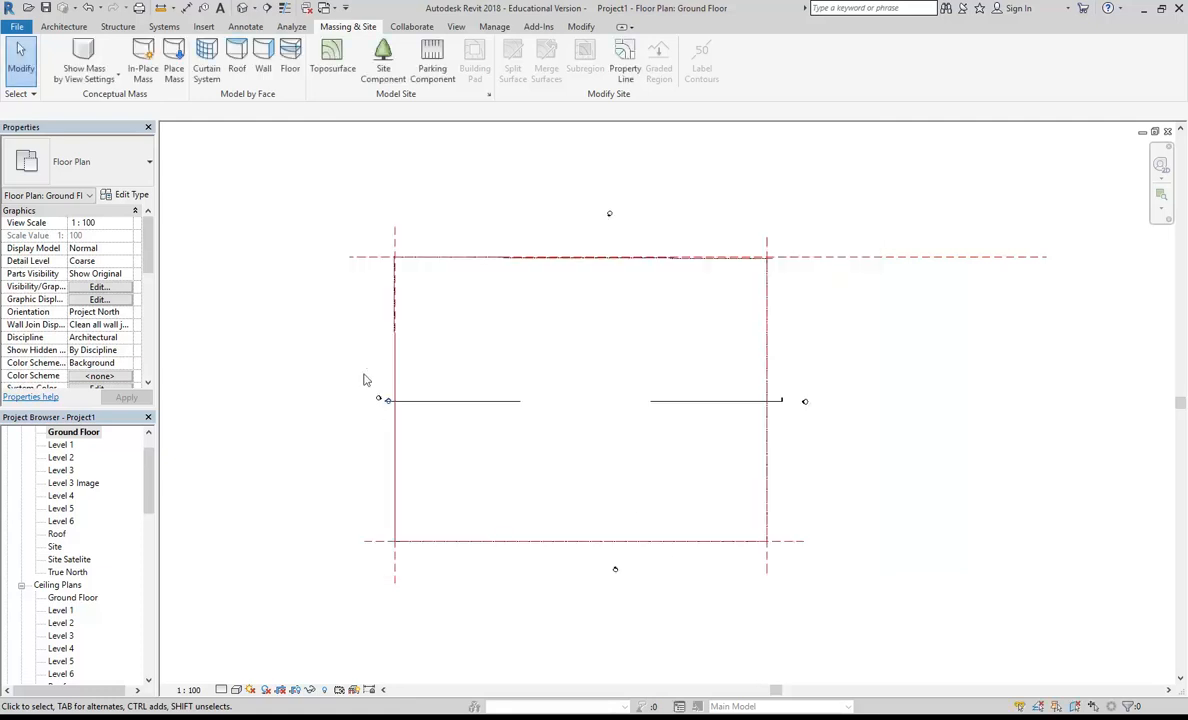
Step: Check how the property line shows in the Level 1, Ground Floor and Site Satelite plans
{"action": "double_click", "coordinate": [74, 443]}
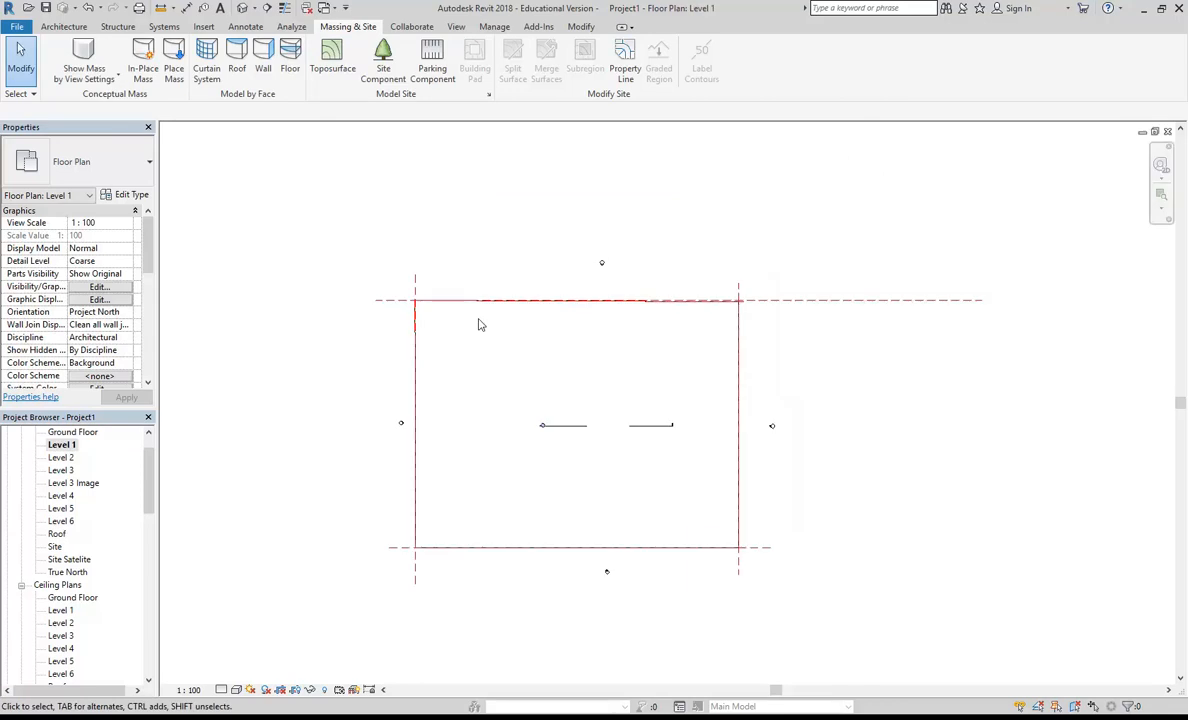
{"action": "scroll", "coordinate": [430, 338], "scroll_direction": "up", "scroll_amount": 5}
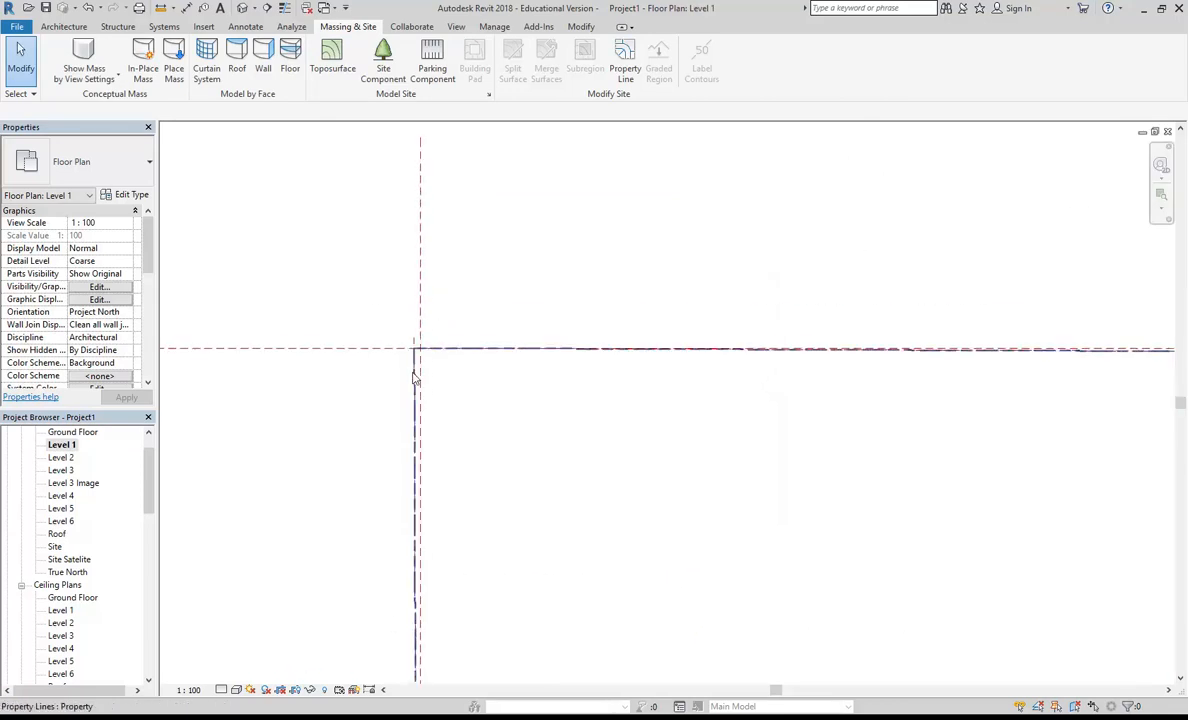
{"action": "scroll", "coordinate": [512, 376], "scroll_direction": "down", "scroll_amount": 3}
{"action": "scroll", "coordinate": [313, 265], "scroll_direction": "down", "scroll_amount": 4}
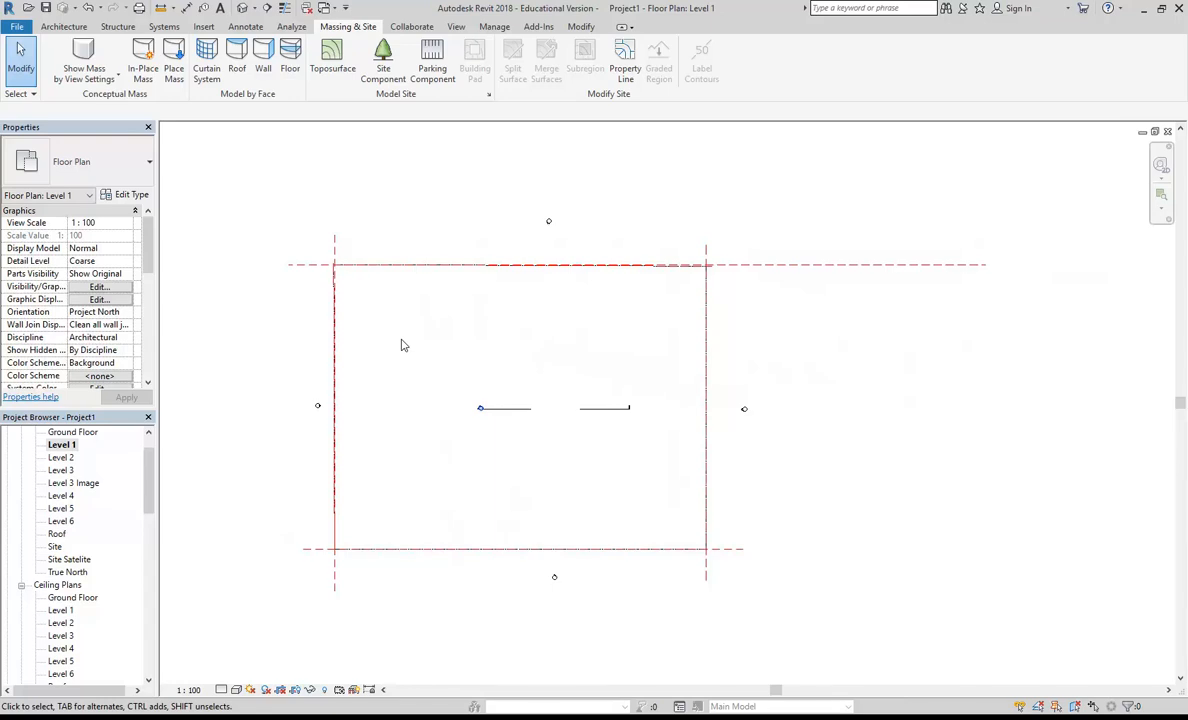
{"action": "double_click", "coordinate": [74, 431]}
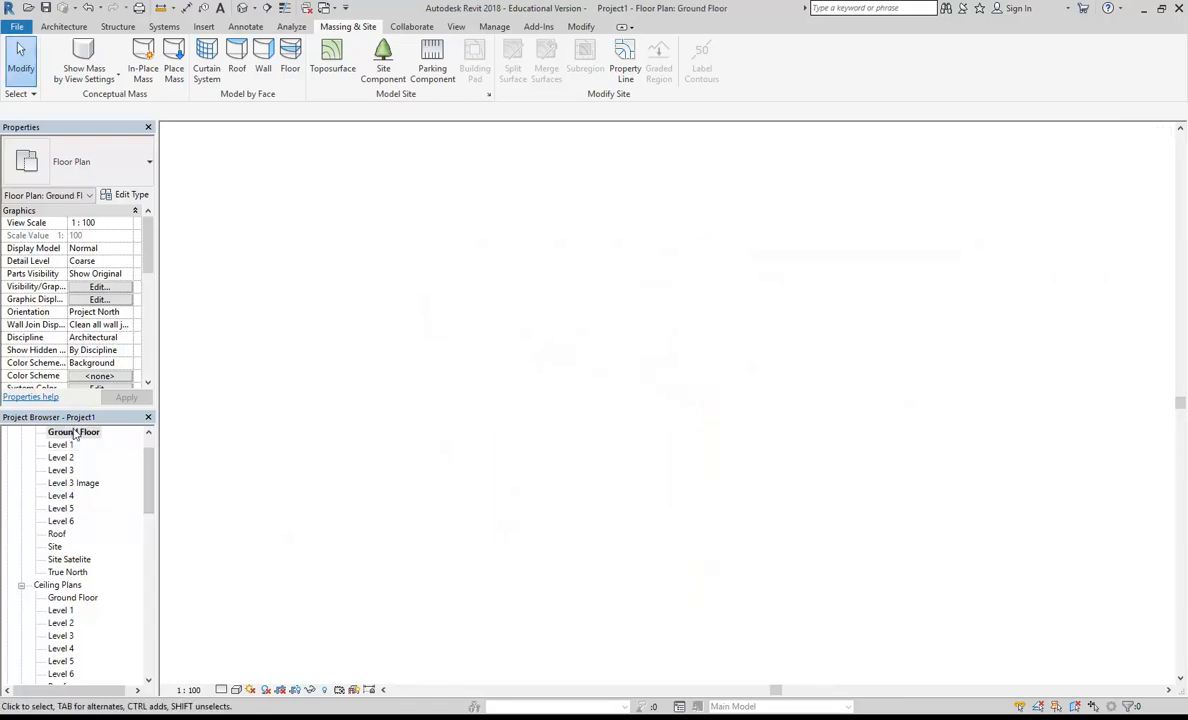
{"action": "double_click", "coordinate": [69, 559]}
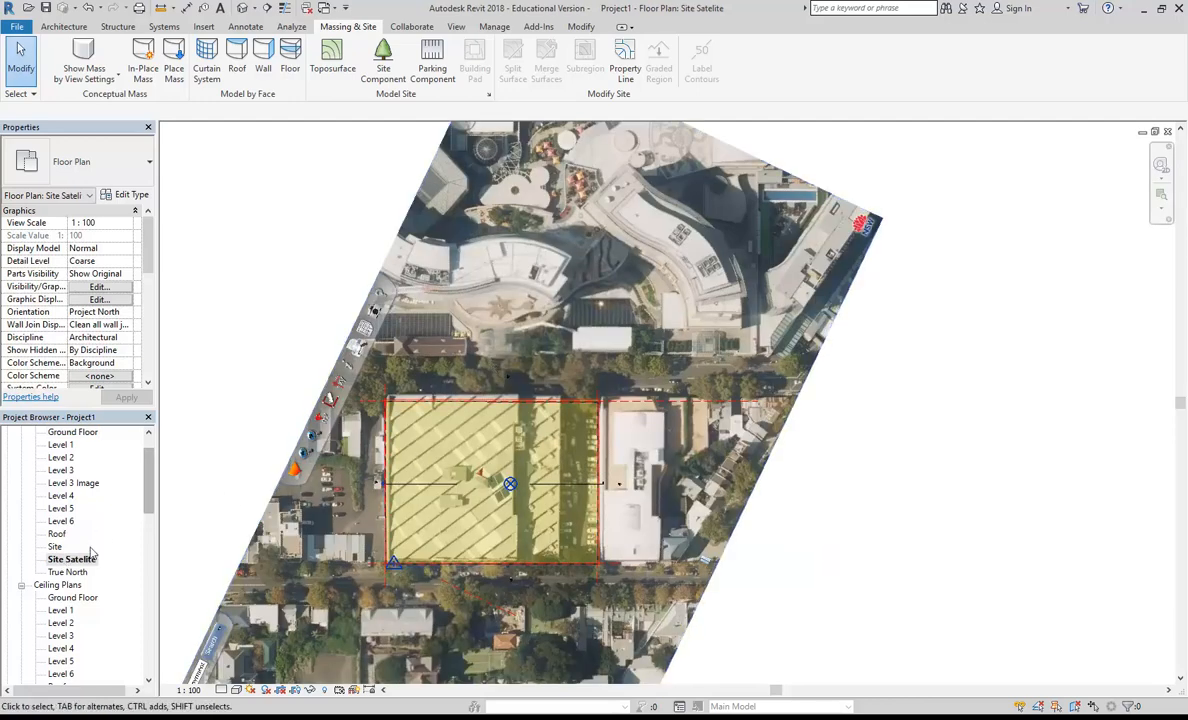
Step: In the Level 3 Image plan, draw a vertical reference plane along the building's outer wall face beside the L03 deck, down to the Harris Street boundary
{"action": "double_click", "coordinate": [66, 484]}
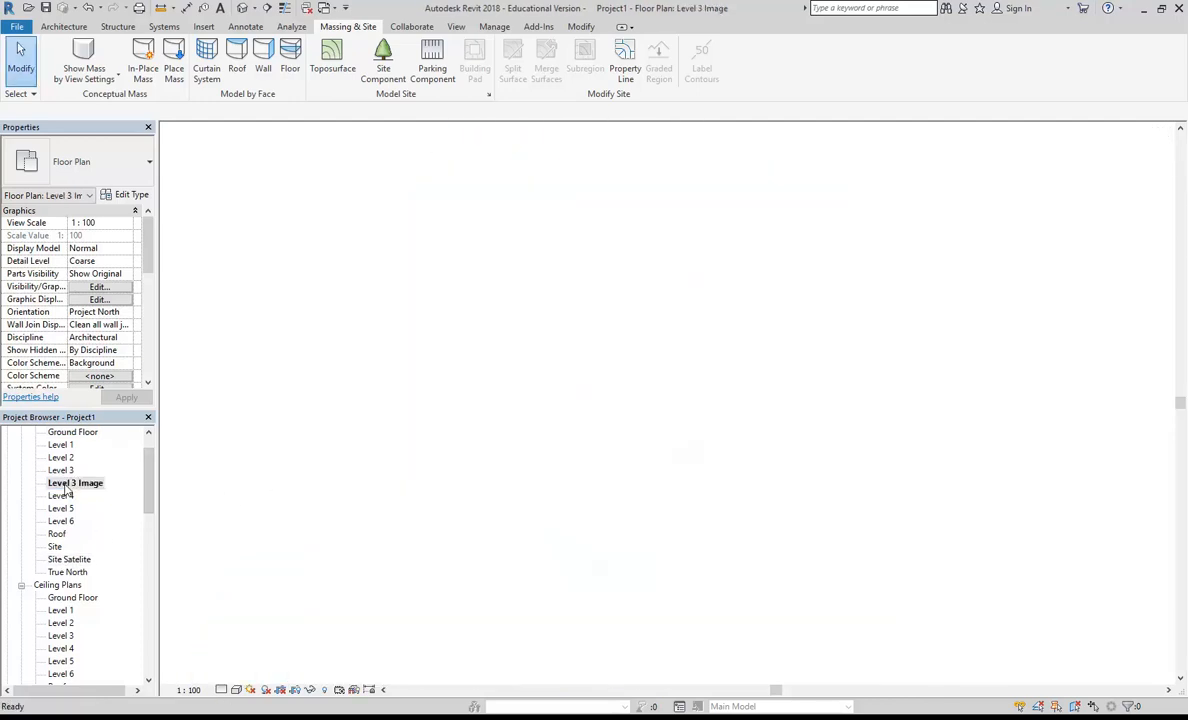
{"action": "left_click", "coordinate": [230, 136]}
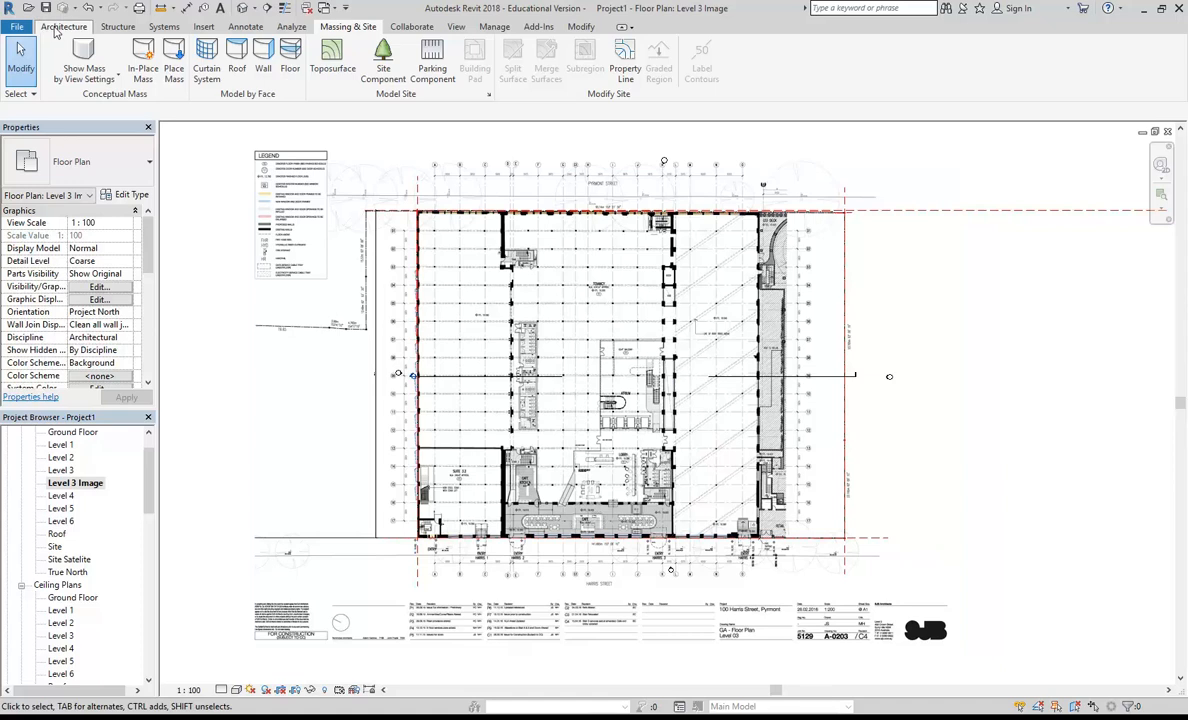
{"action": "left_click", "coordinate": [63, 26]}
{"action": "left_click", "coordinate": [1100, 61]}
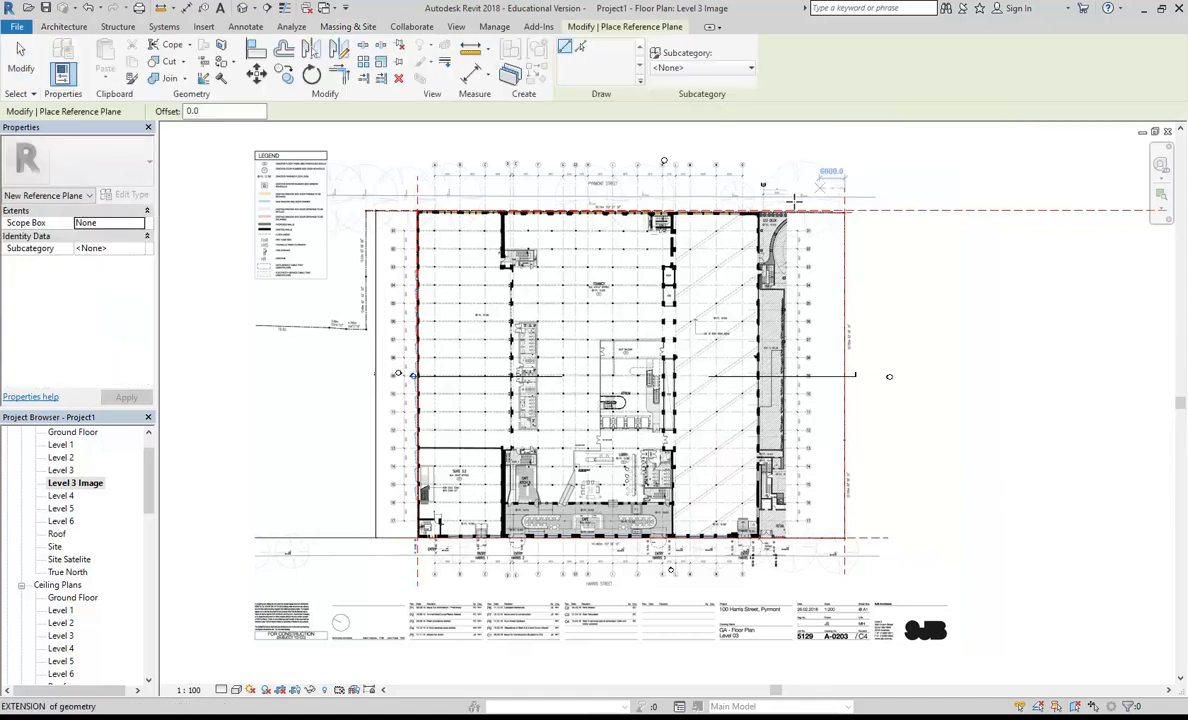
{"action": "scroll", "coordinate": [835, 172], "scroll_direction": "up", "scroll_amount": 5}
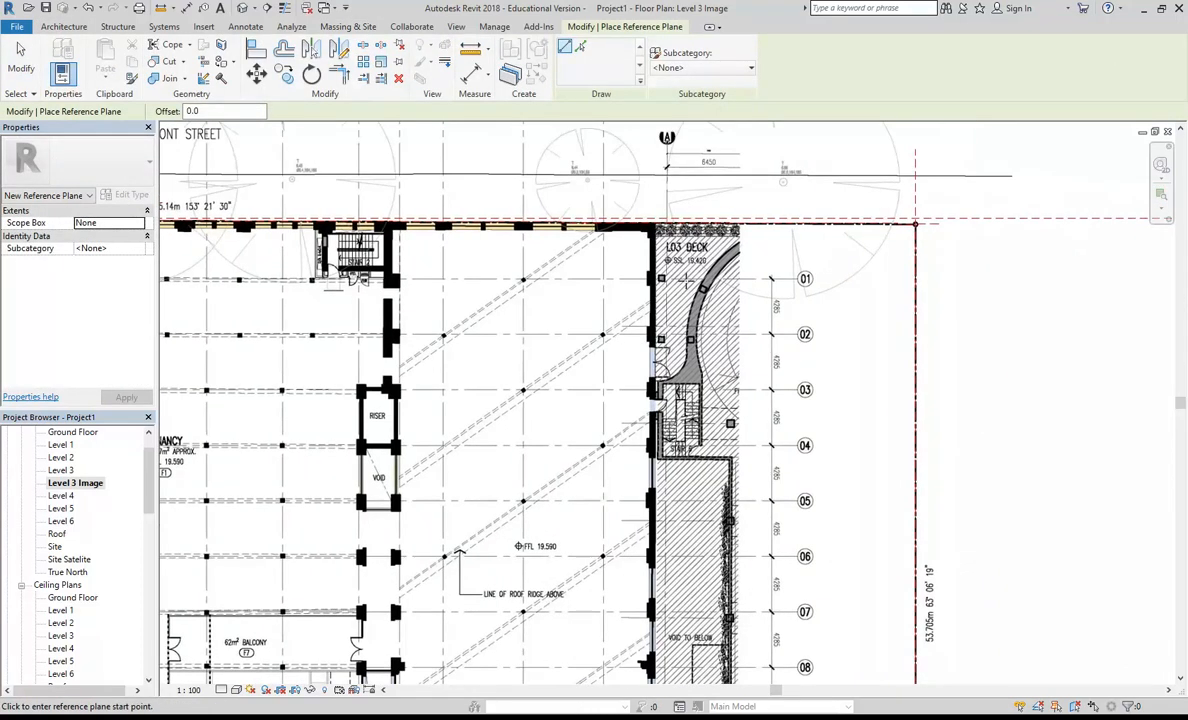
{"action": "scroll", "coordinate": [660, 232], "scroll_direction": "up", "scroll_amount": 10}
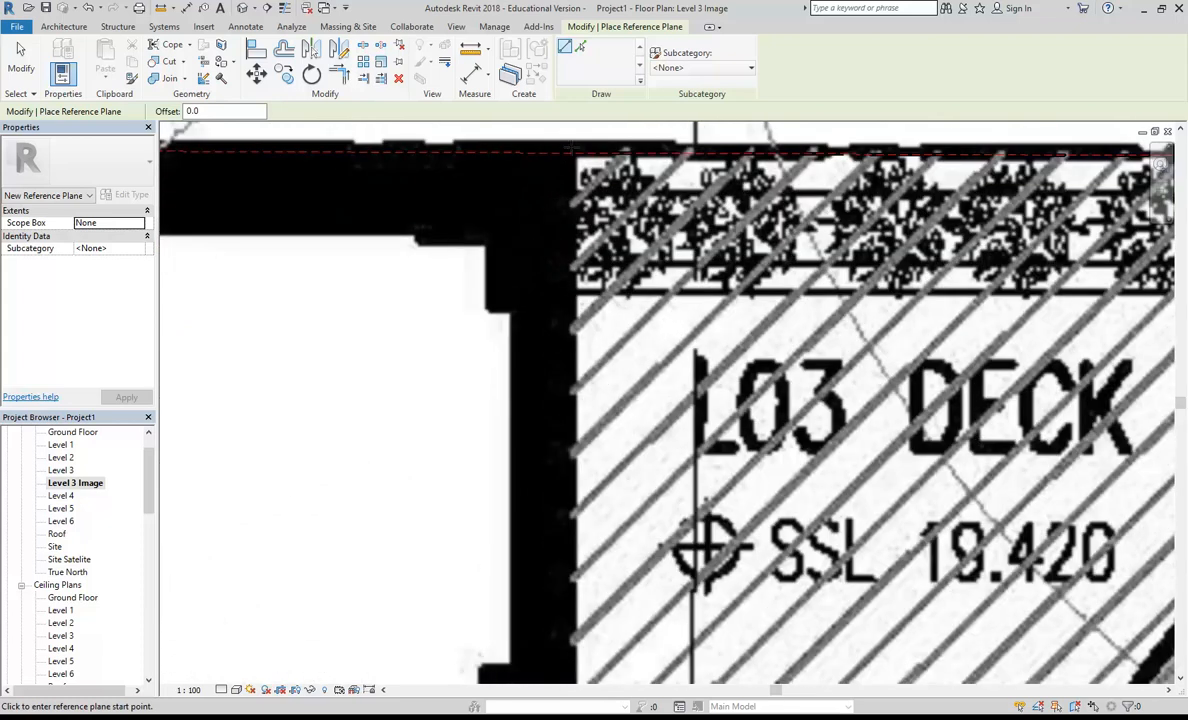
{"action": "scroll", "coordinate": [572, 148], "scroll_direction": "down", "scroll_amount": 10}
{"action": "scroll", "coordinate": [579, 268], "scroll_direction": "up", "scroll_amount": 1}
{"action": "middle_click_drag", "start_coordinate": [583, 495], "coordinate": [594, 191]}
{"action": "middle_click_drag", "start_coordinate": [596, 525], "coordinate": [607, 191]}
{"action": "scroll", "coordinate": [581, 503], "scroll_direction": "up", "scroll_amount": 7}
{"action": "scroll", "coordinate": [577, 511], "scroll_direction": "up", "scroll_amount": 3}
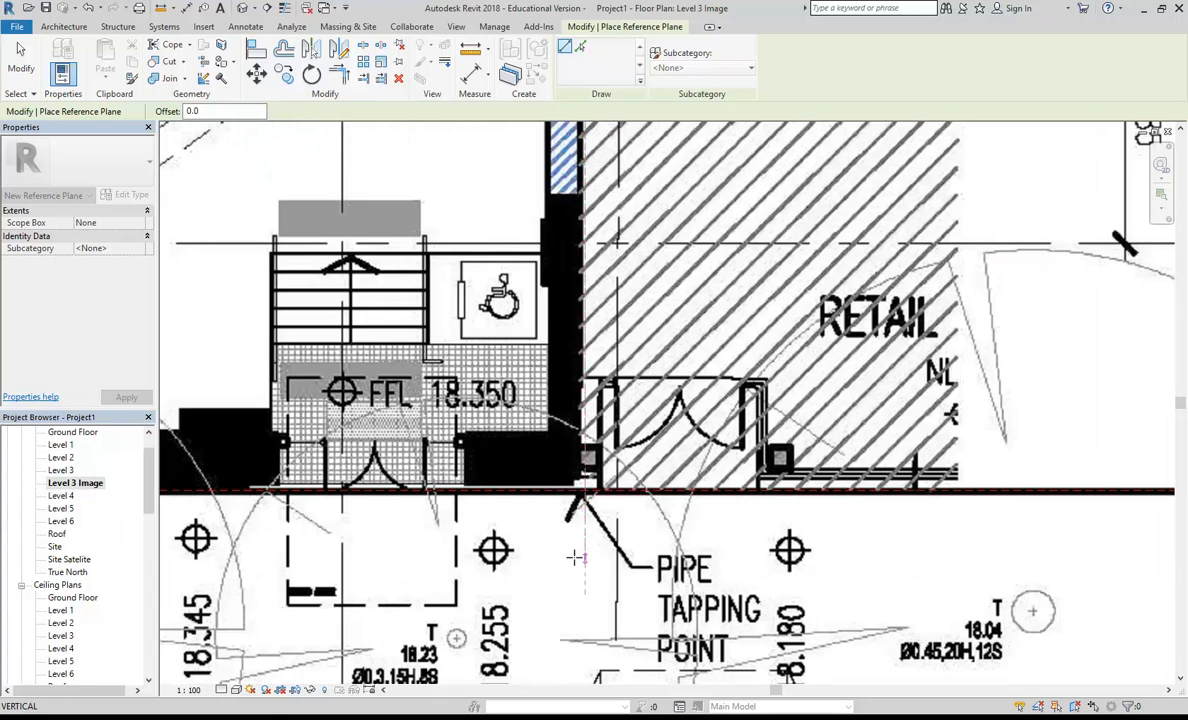
{"action": "scroll", "coordinate": [575, 520], "scroll_direction": "down", "scroll_amount": 6}
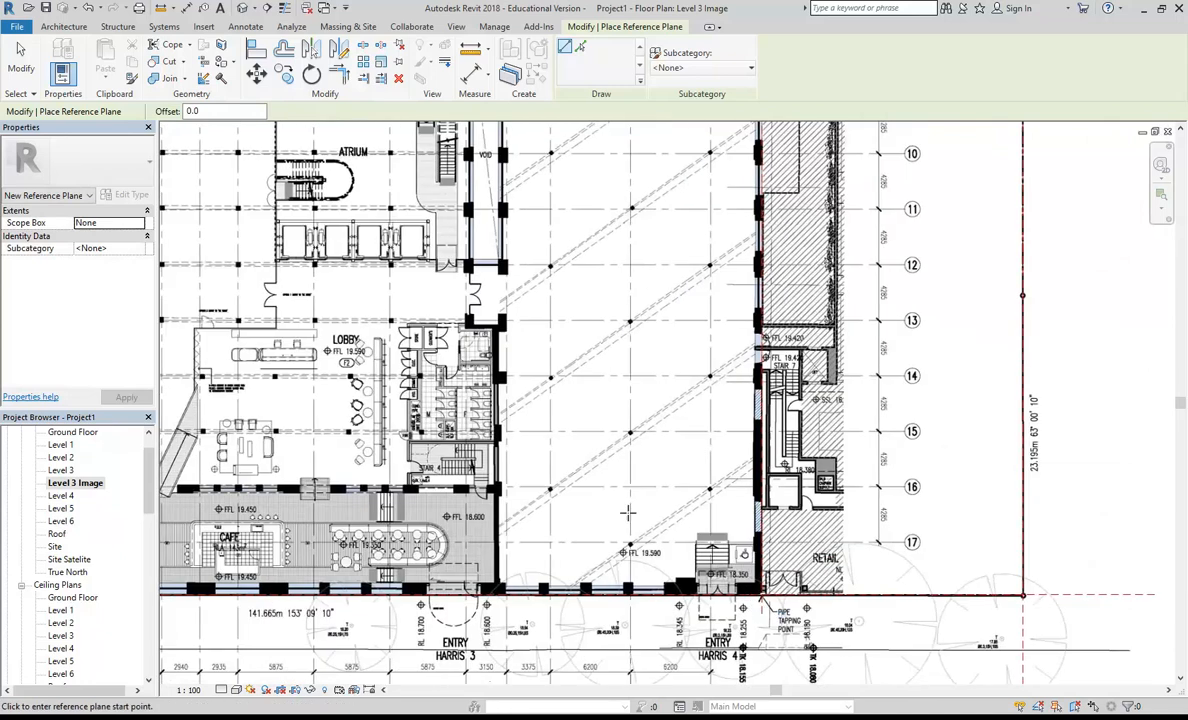
{"action": "key", "text": "Escape"}
{"action": "key", "text": "Escape"}
Step: Inspect the property line and the street spot levels along the Harris Street frontage on the Level 3 plan image
{"action": "scroll", "coordinate": [569, 484], "scroll_direction": "down", "scroll_amount": 1}
{"action": "middle_click_drag", "start_coordinate": [569, 484], "coordinate": [745, 567]}
{"action": "scroll", "coordinate": [696, 535], "scroll_direction": "down", "scroll_amount": 2}
{"action": "mouse_move", "coordinate": [582, 385]}
{"action": "middle_mouse_down"}
{"action": "mouse_move", "coordinate": [589, 396]}
{"action": "mouse_move", "coordinate": [573, 398]}
{"action": "middle_mouse_up"}
{"action": "scroll", "coordinate": [561, 399], "scroll_direction": "down", "scroll_amount": 1}
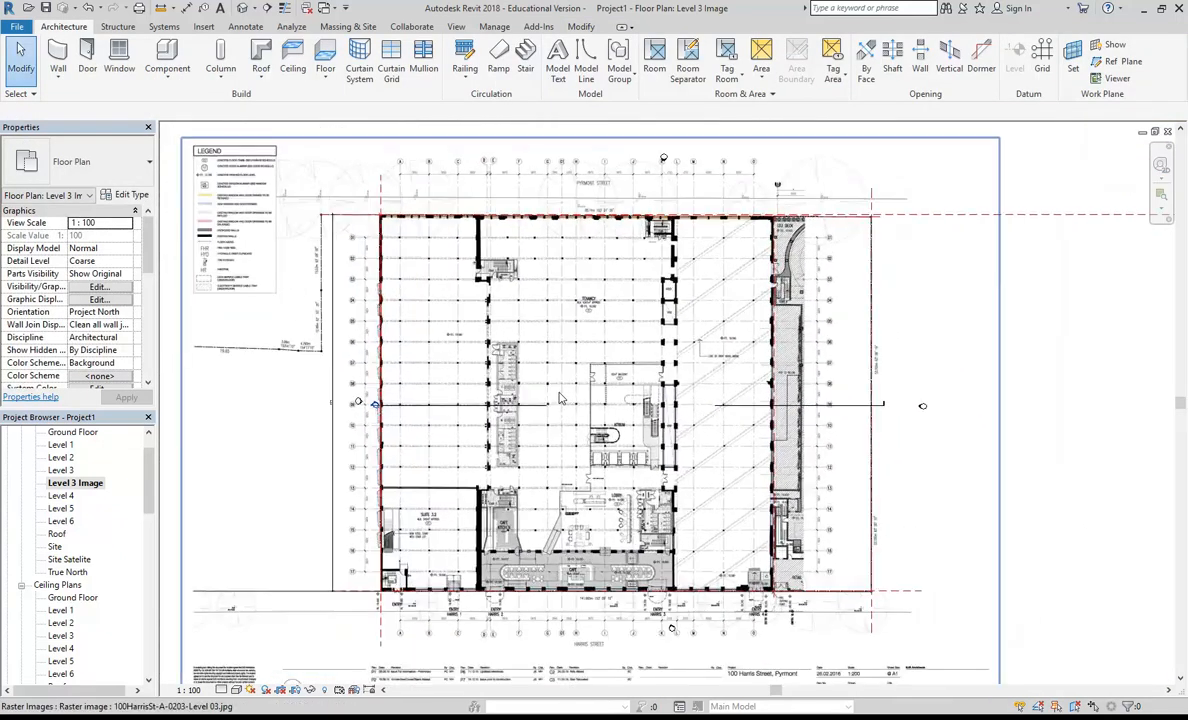
{"action": "left_click", "coordinate": [80, 483]}
{"action": "scroll", "coordinate": [135, 445], "scroll_direction": "up", "scroll_amount": 1}
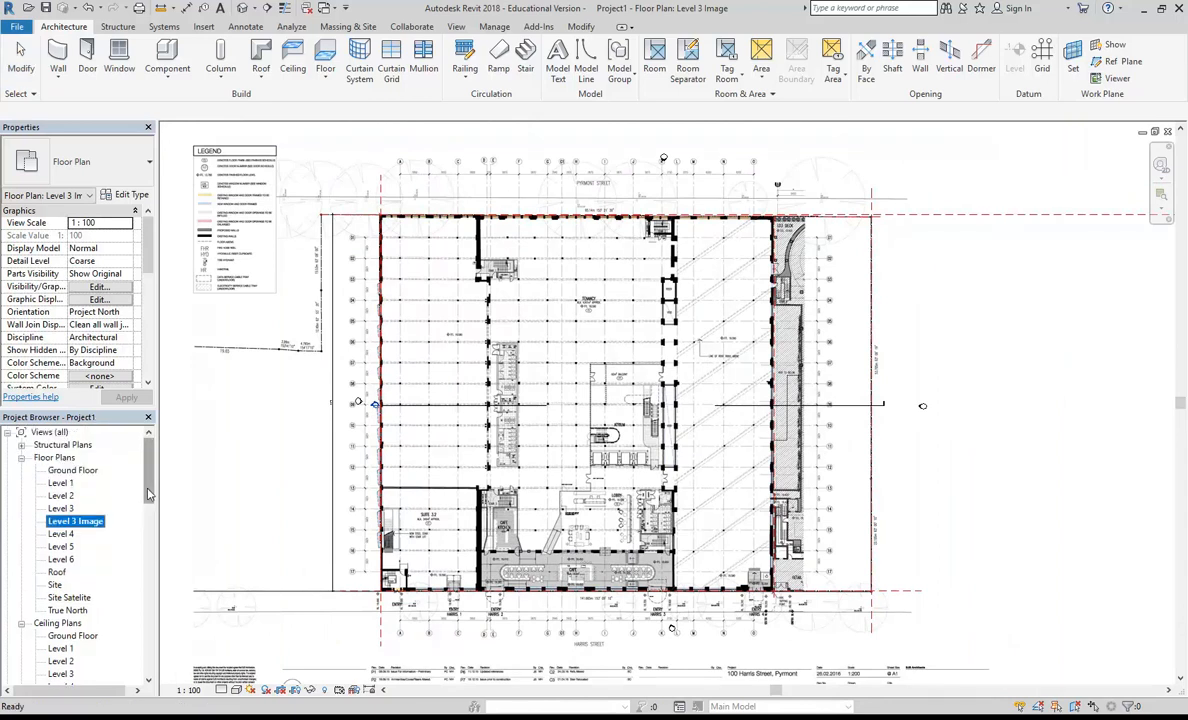
{"action": "scroll", "coordinate": [348, 383], "scroll_direction": "down", "scroll_amount": 2}
{"action": "scroll", "coordinate": [348, 383], "scroll_direction": "up", "scroll_amount": 2}
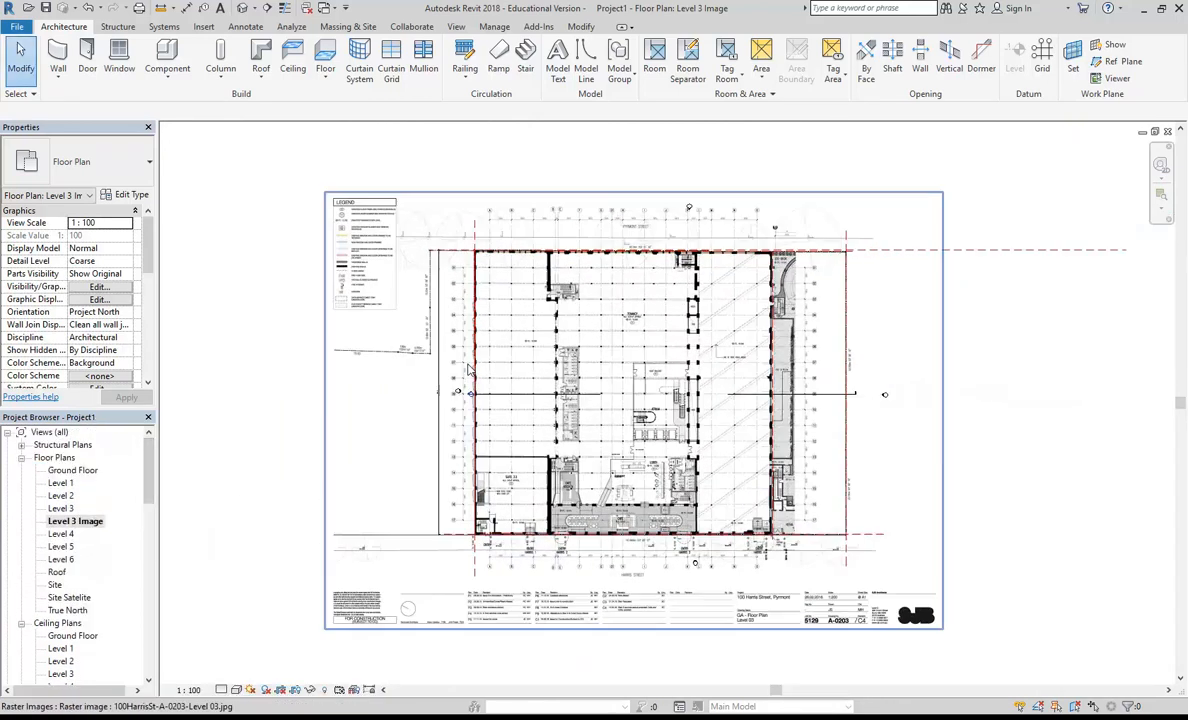
{"action": "middle_click_drag", "start_coordinate": [484, 557], "coordinate": [473, 517]}
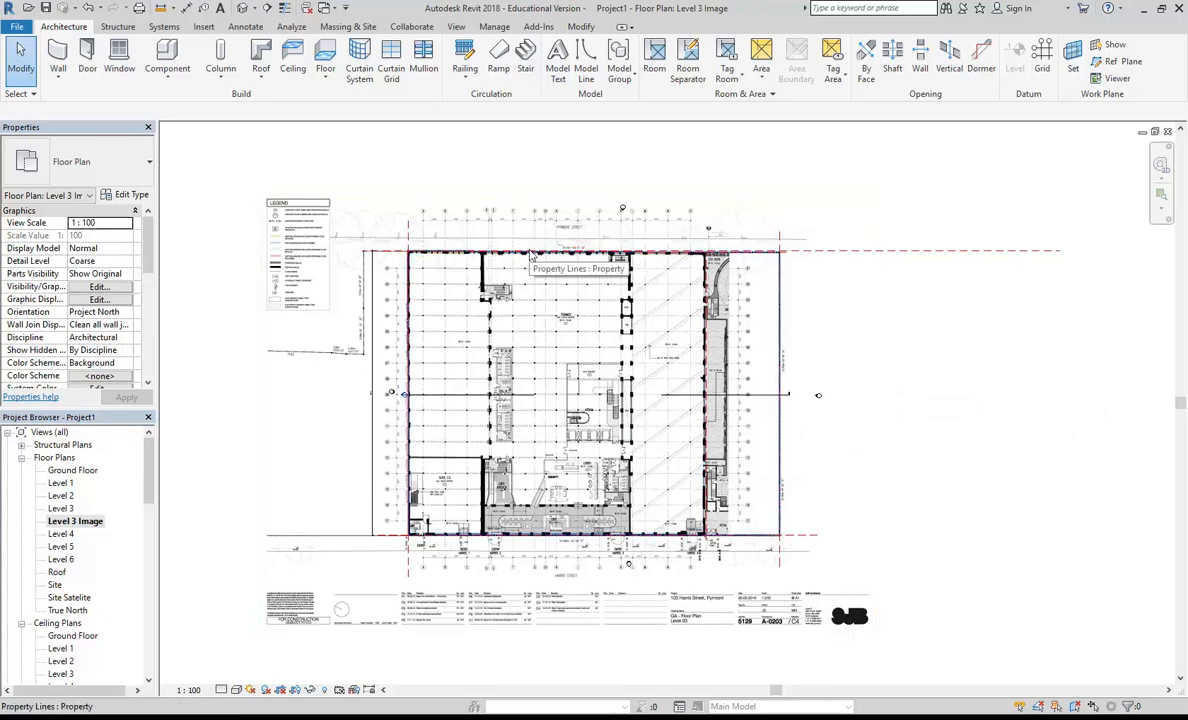
{"action": "scroll", "coordinate": [476, 543], "scroll_direction": "up", "scroll_amount": 3}
{"action": "scroll", "coordinate": [436, 573], "scroll_direction": "up", "scroll_amount": 2}
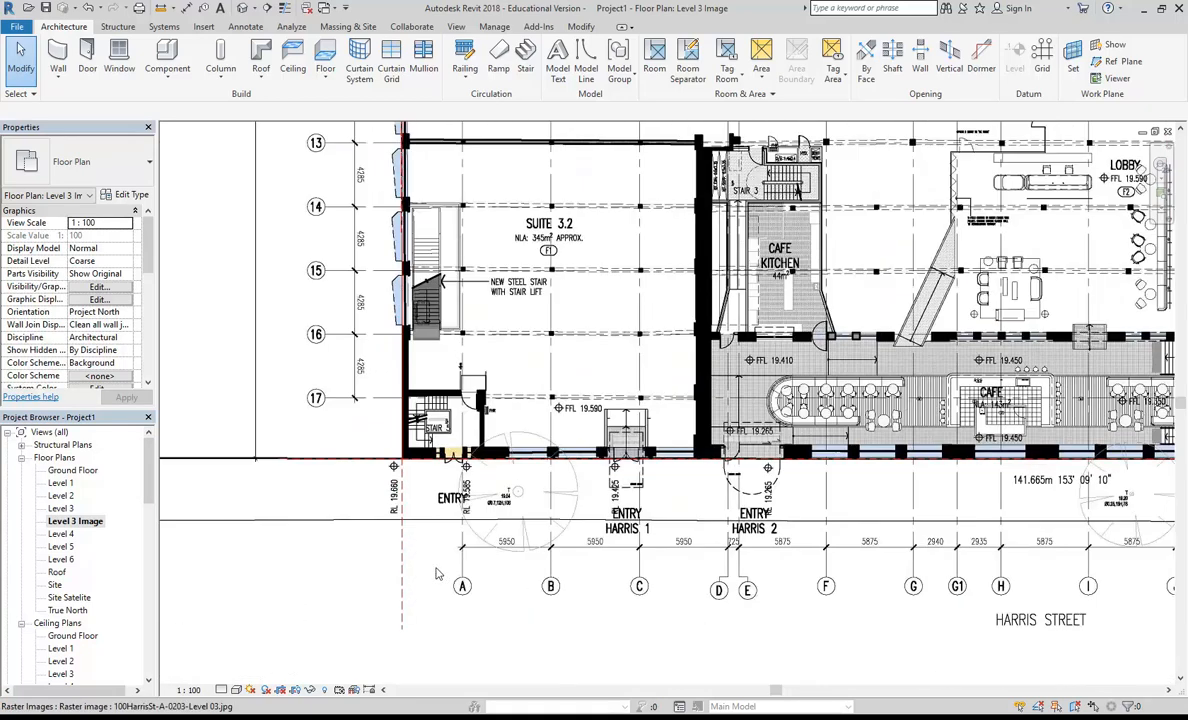
{"action": "scroll", "coordinate": [436, 573], "scroll_direction": "down", "scroll_amount": 3}
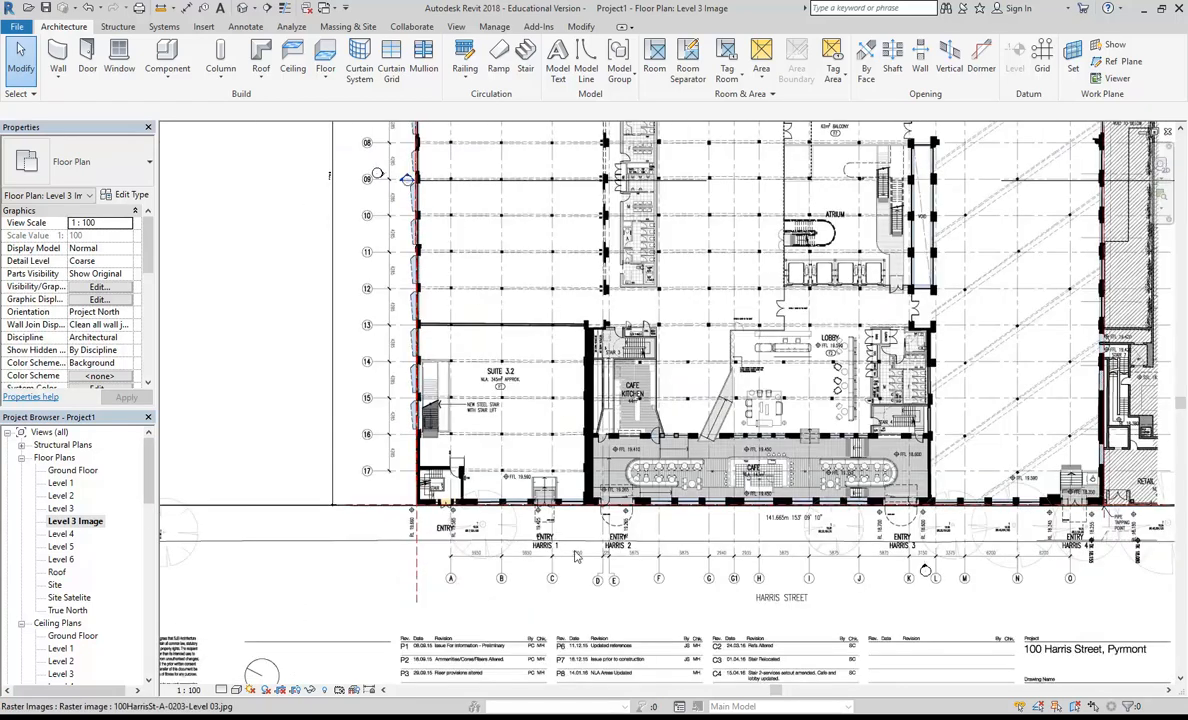
{"action": "scroll", "coordinate": [522, 549], "scroll_direction": "up", "scroll_amount": 6}
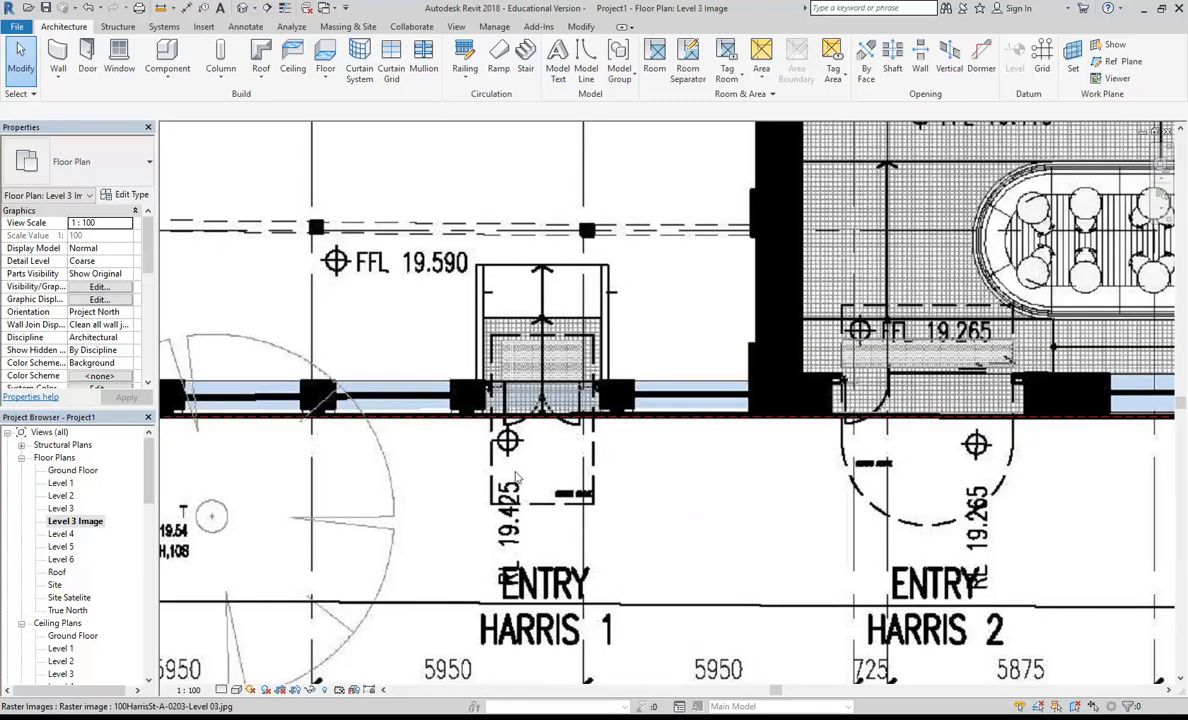
{"action": "scroll", "coordinate": [480, 440], "scroll_direction": "down", "scroll_amount": 6}
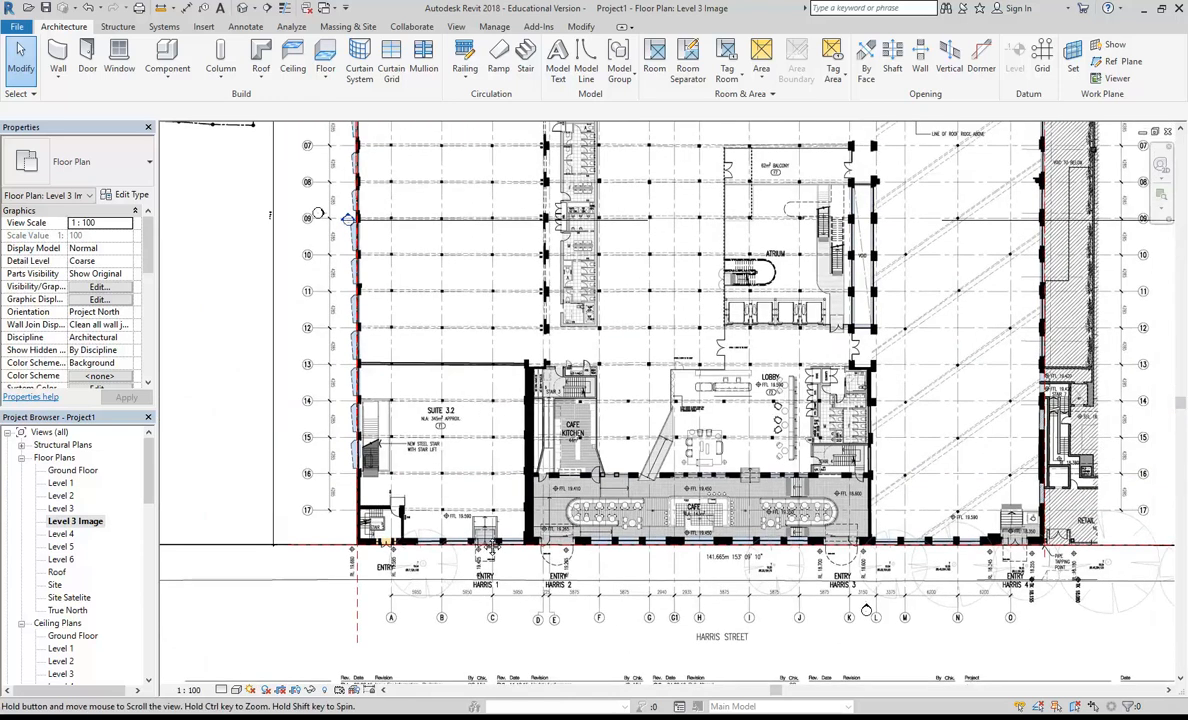
{"action": "scroll", "coordinate": [460, 487], "scroll_direction": "down", "scroll_amount": 4}
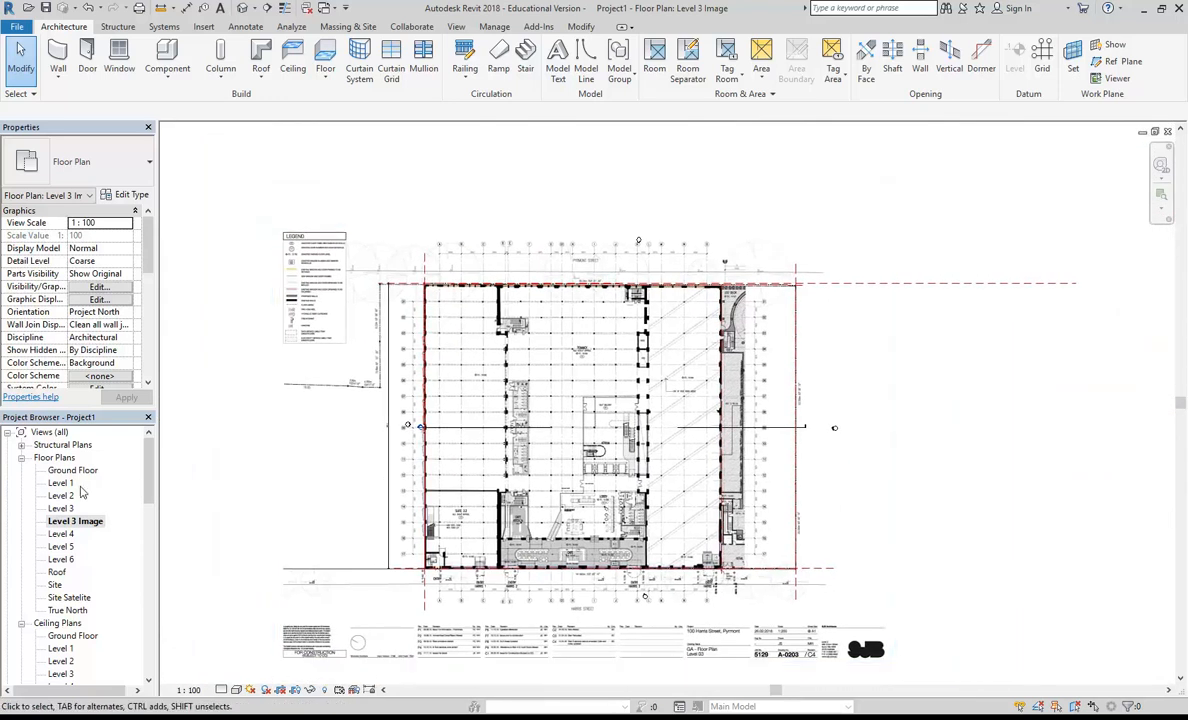
Step: Open the Site plan and inspect the property line, reference planes, base point and survey point
{"action": "double_click", "coordinate": [55, 587]}
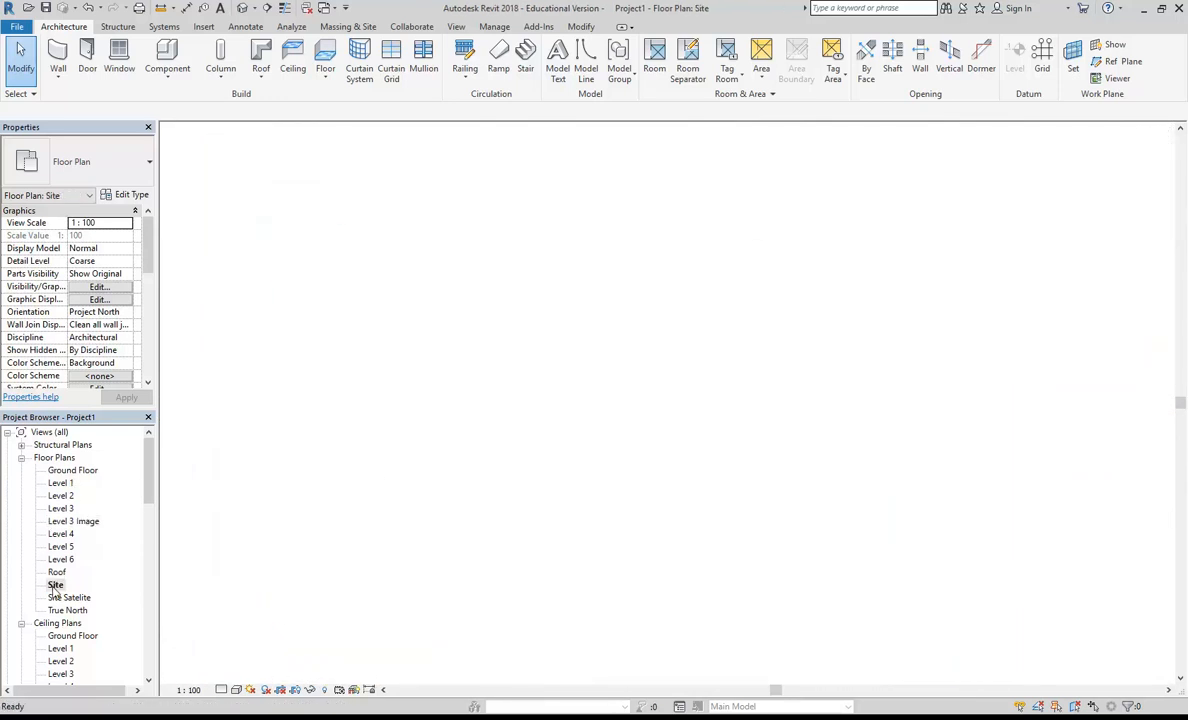
{"action": "scroll", "coordinate": [432, 342], "scroll_direction": "down", "scroll_amount": 5}
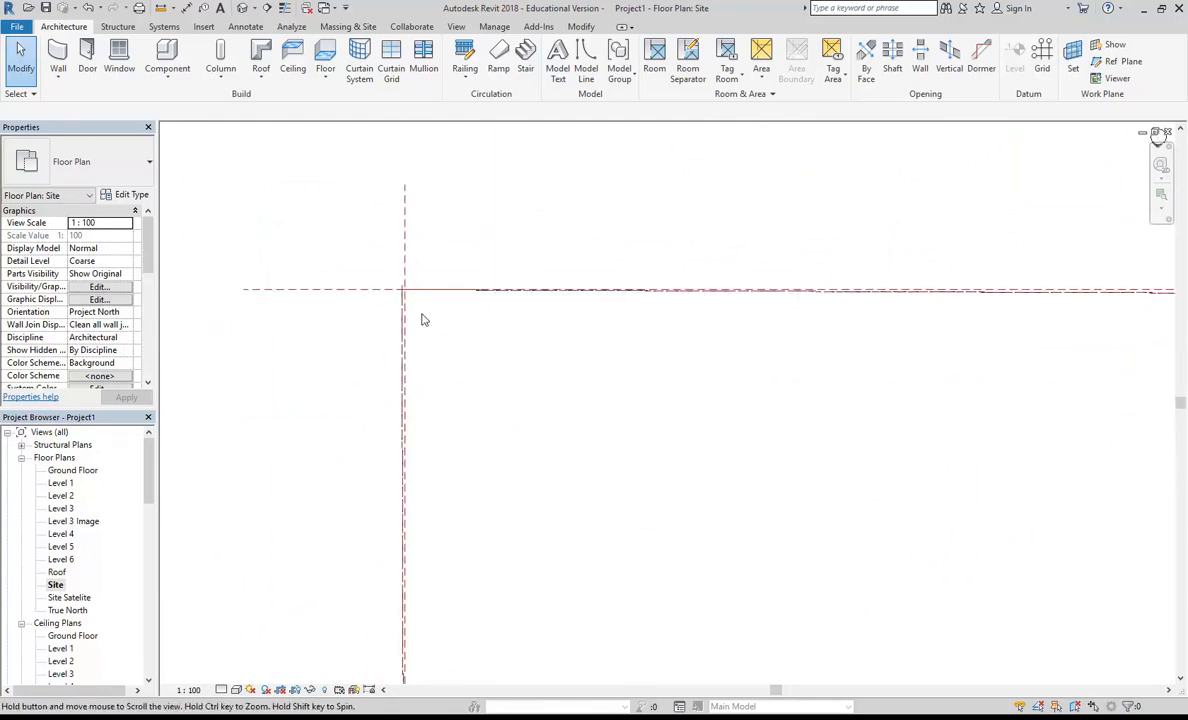
{"action": "scroll", "coordinate": [446, 310], "scroll_direction": "down", "scroll_amount": 4}
{"action": "middle_click_drag", "start_coordinate": [455, 323], "coordinate": [422, 327]}
{"action": "scroll", "coordinate": [444, 328], "scroll_direction": "up", "scroll_amount": 2}
{"action": "scroll", "coordinate": [395, 330], "scroll_direction": "up", "scroll_amount": 1}
{"action": "middle_click_drag", "start_coordinate": [439, 175], "coordinate": [467, 183]}
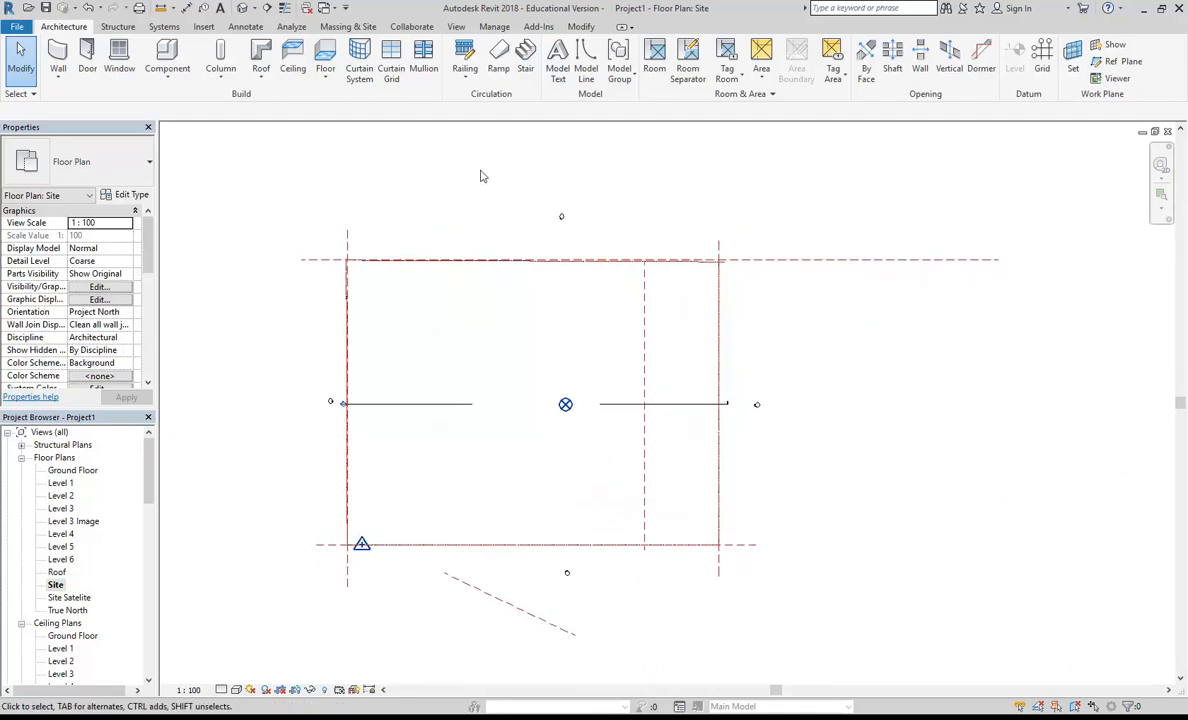
{"action": "middle_click_drag", "start_coordinate": [480, 176], "coordinate": [499, 167]}
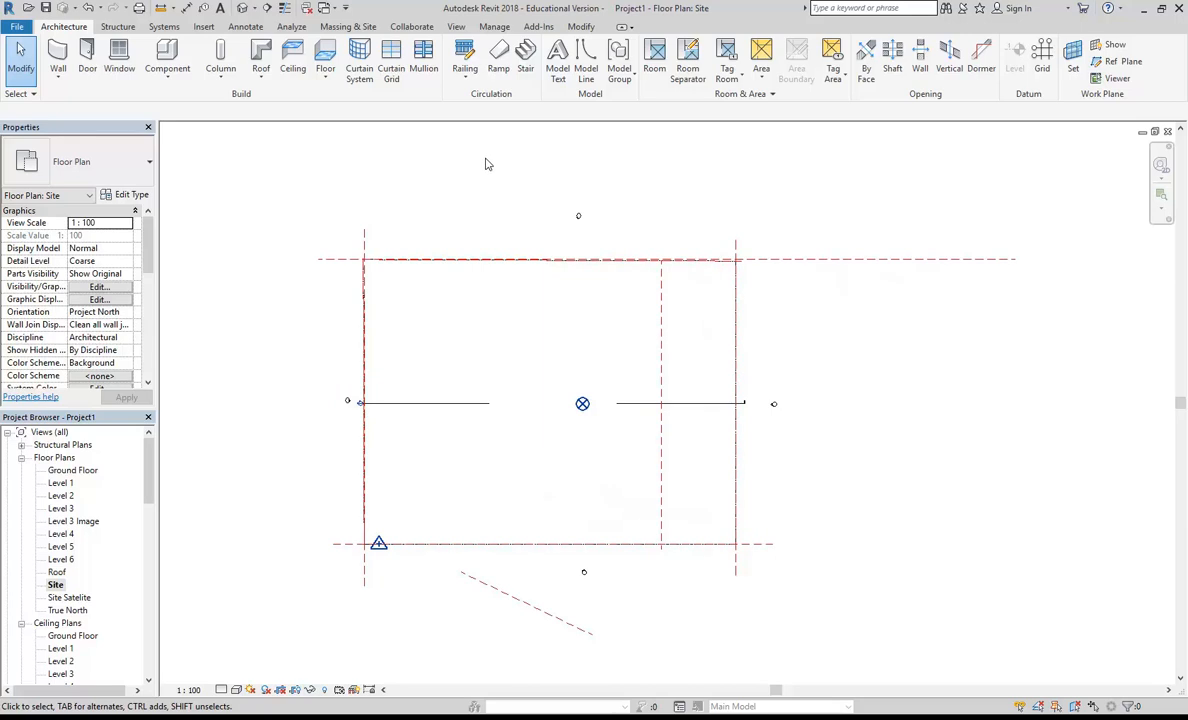
{"action": "left_click", "coordinate": [359, 58]}
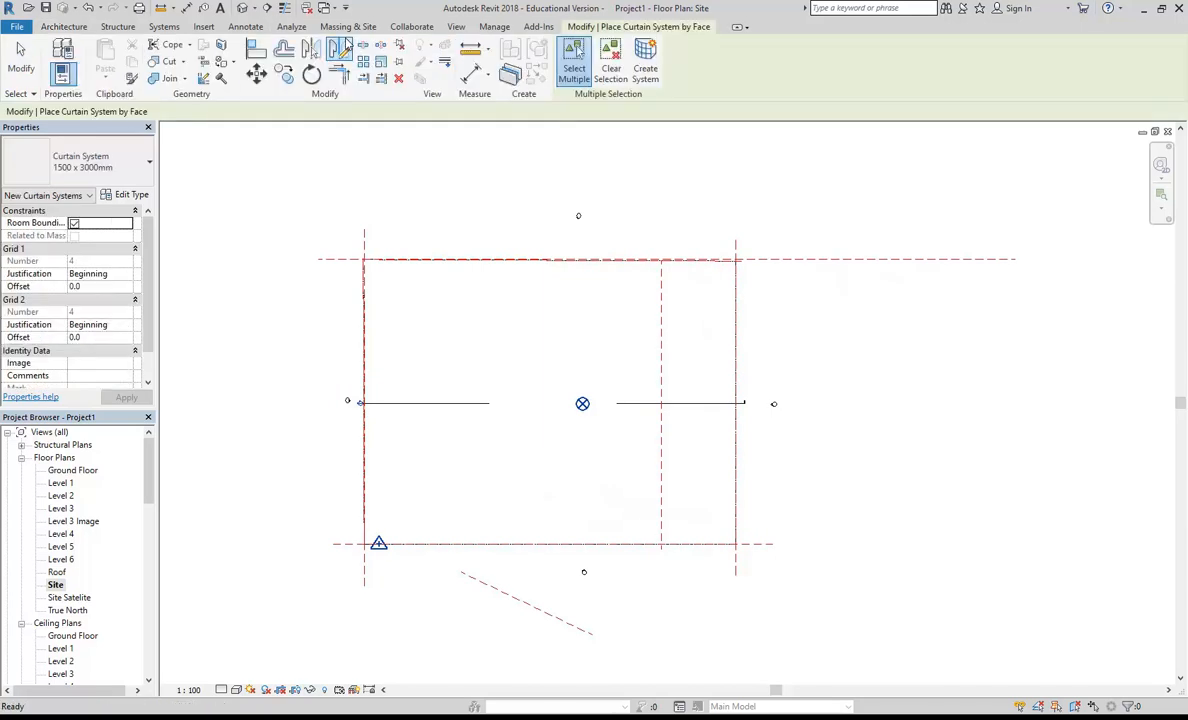
{"action": "key", "text": "Escape"}
Step: Reopen the Level 3 Image plan and review the Site subcategories in its visibility/graphic overrides
{"action": "left_click", "coordinate": [348, 26]}
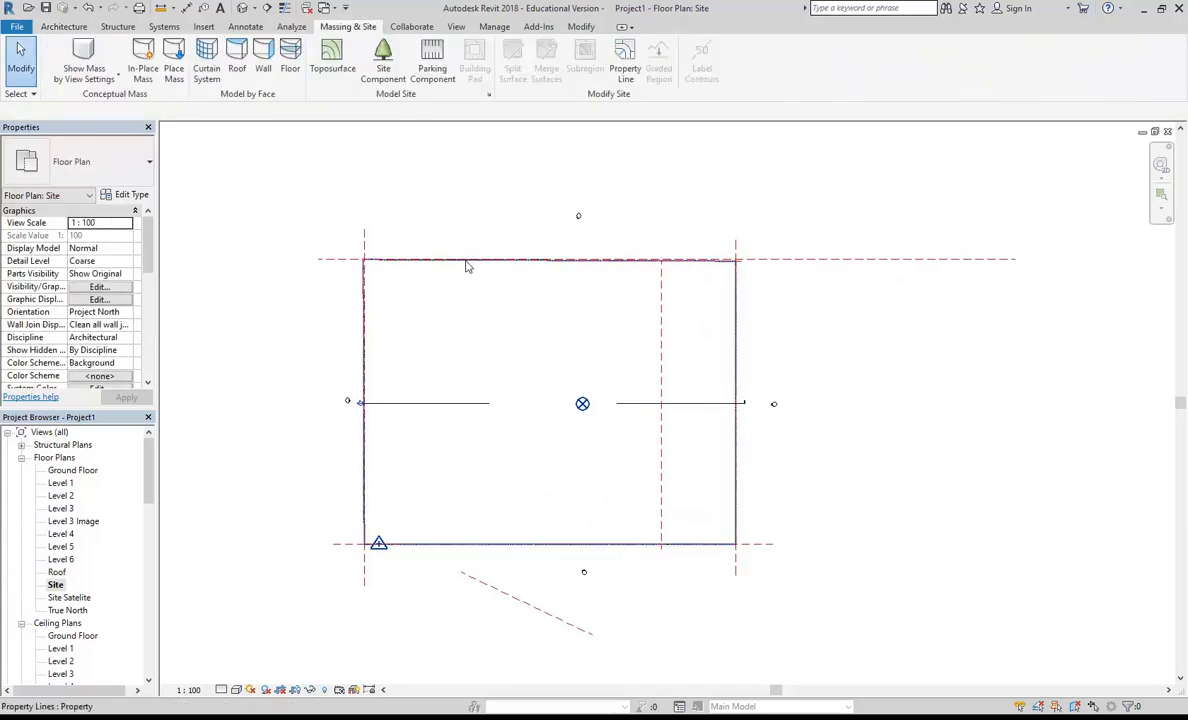
{"action": "double_click", "coordinate": [66, 520]}
{"action": "middle_click_drag", "start_coordinate": [578, 354], "coordinate": [609, 339]}
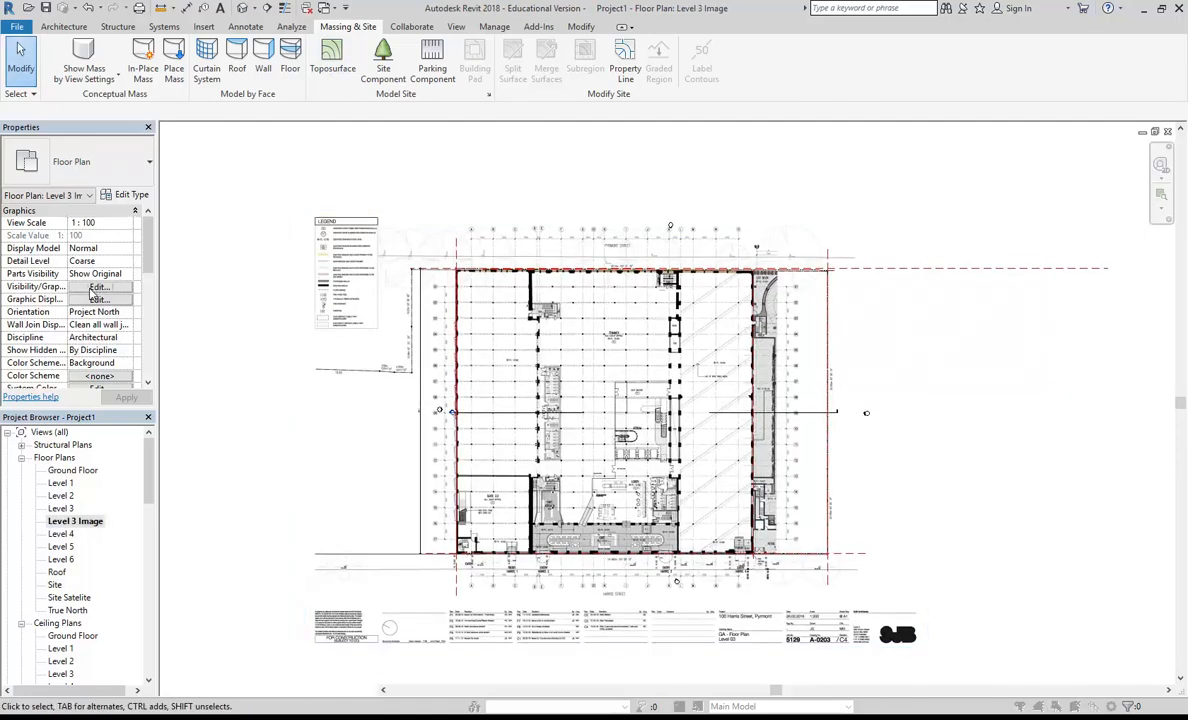
{"action": "left_click", "coordinate": [95, 288]}
{"action": "left_click_drag", "start_coordinate": [846, 262], "coordinate": [847, 392]}
{"action": "left_click", "coordinate": [343, 313]}
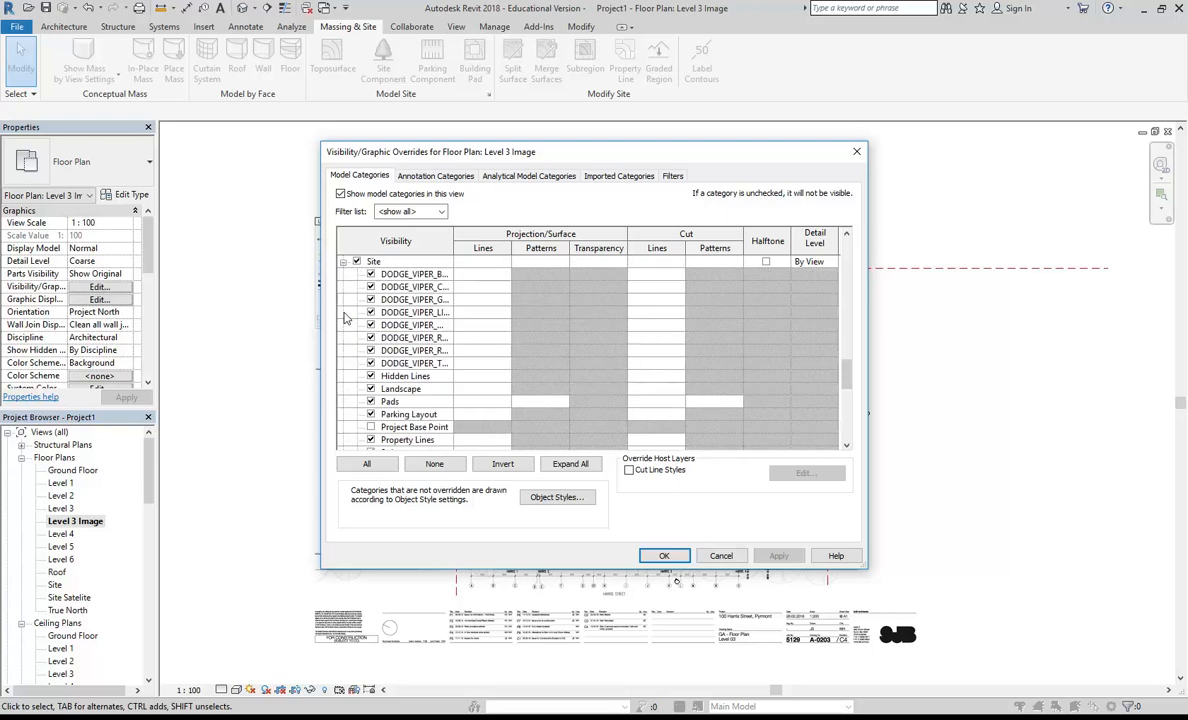
{"action": "scroll", "coordinate": [380, 405], "scroll_direction": "down", "scroll_amount": 2}
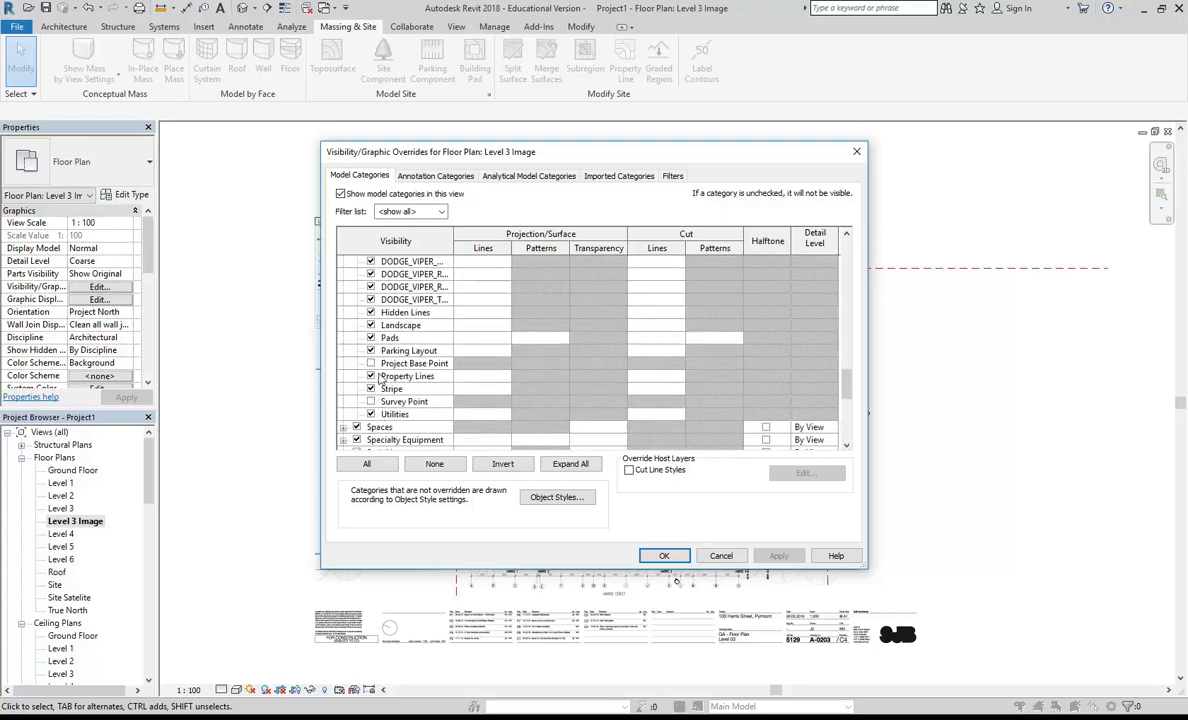
{"action": "scroll", "coordinate": [373, 368], "scroll_direction": "up", "scroll_amount": 4}
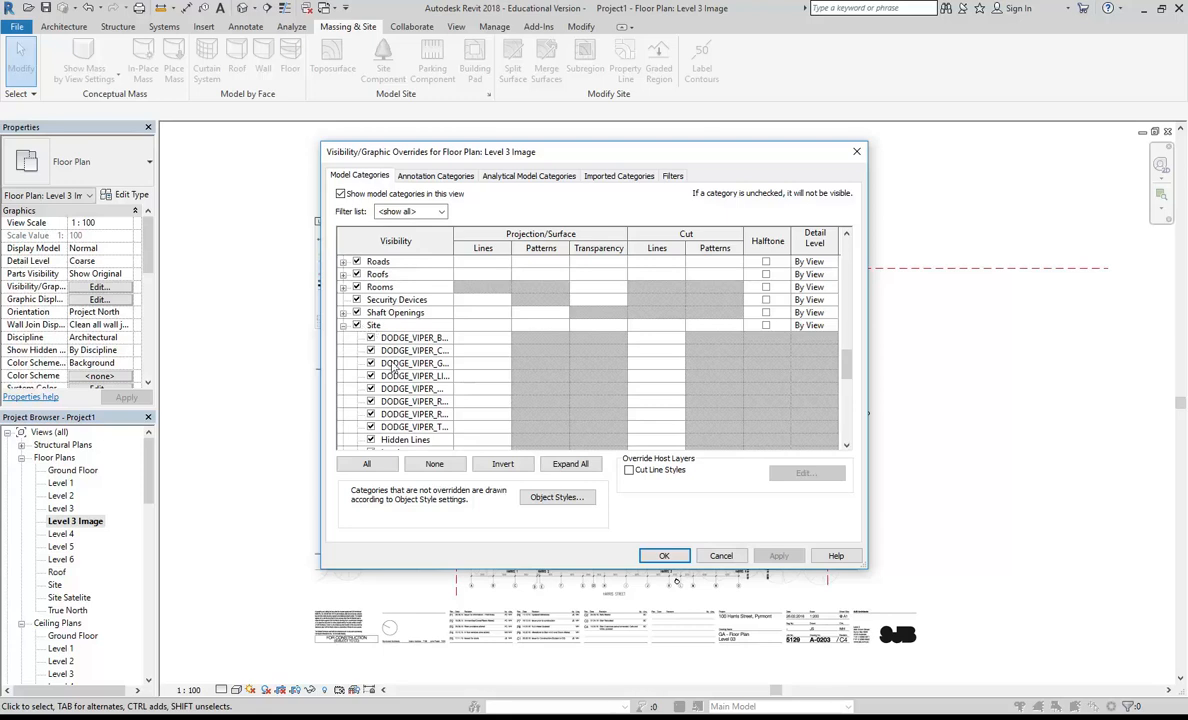
{"action": "scroll", "coordinate": [391, 366], "scroll_direction": "down", "scroll_amount": 4}
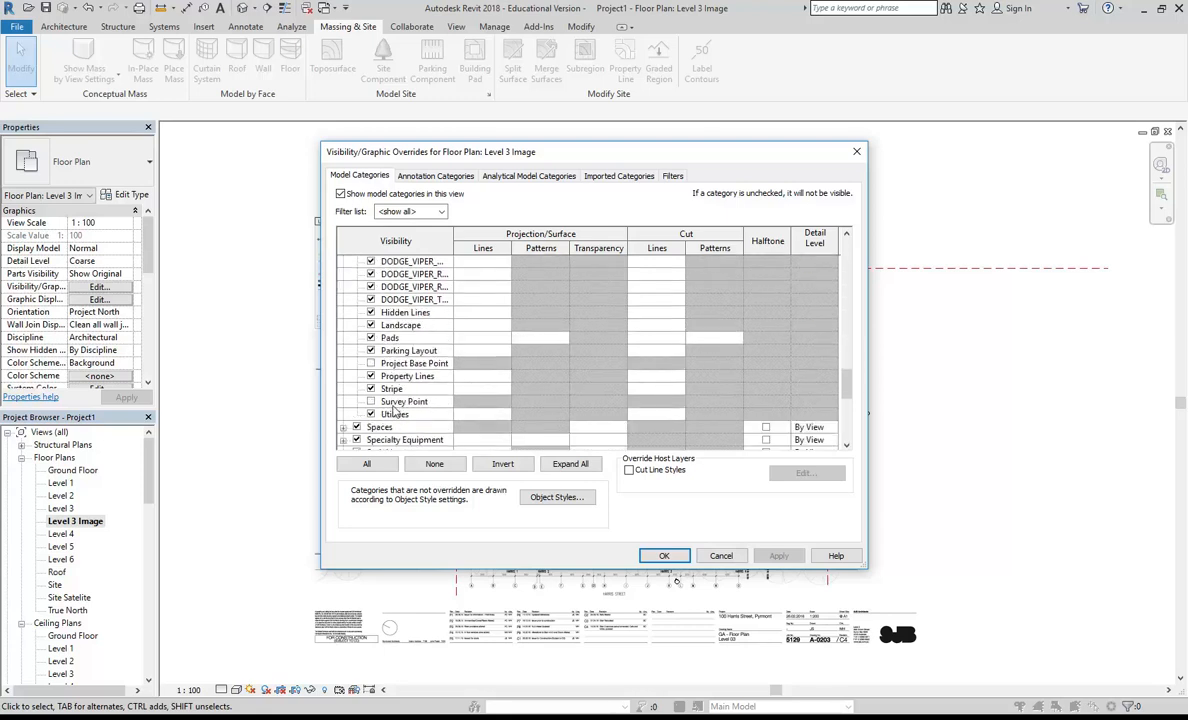
{"action": "scroll", "coordinate": [385, 431], "scroll_direction": "down", "scroll_amount": 6}
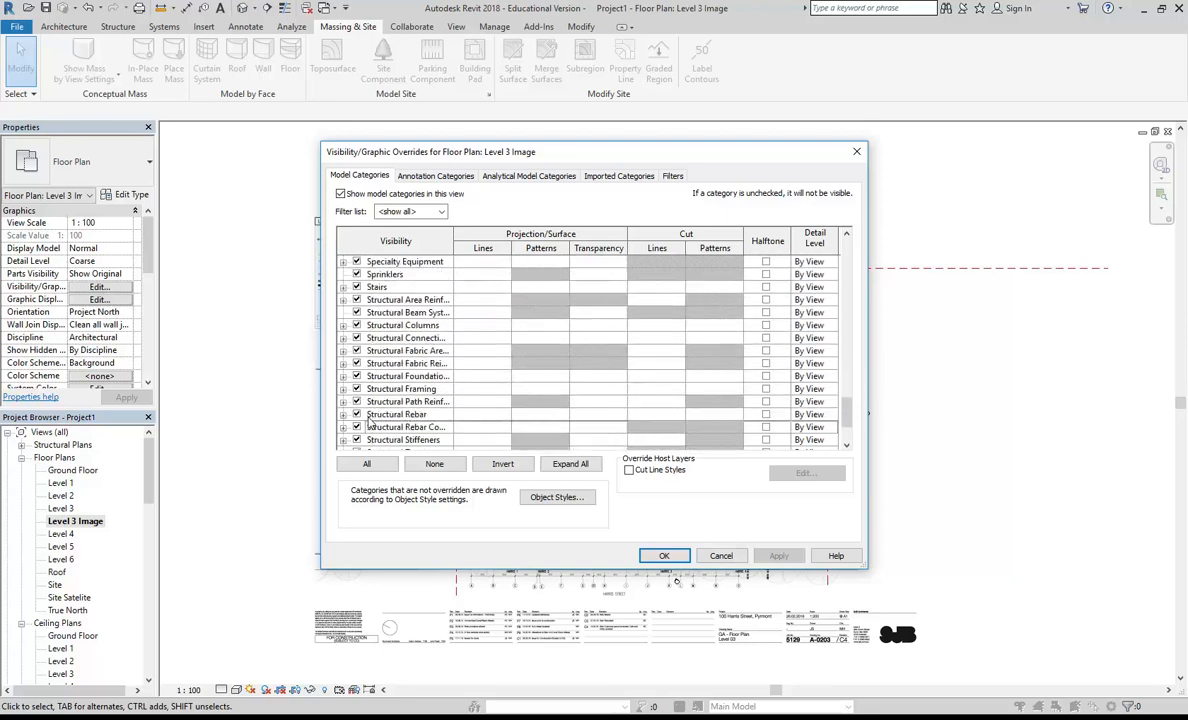
{"action": "scroll", "coordinate": [391, 327], "scroll_direction": "up", "scroll_amount": 10}
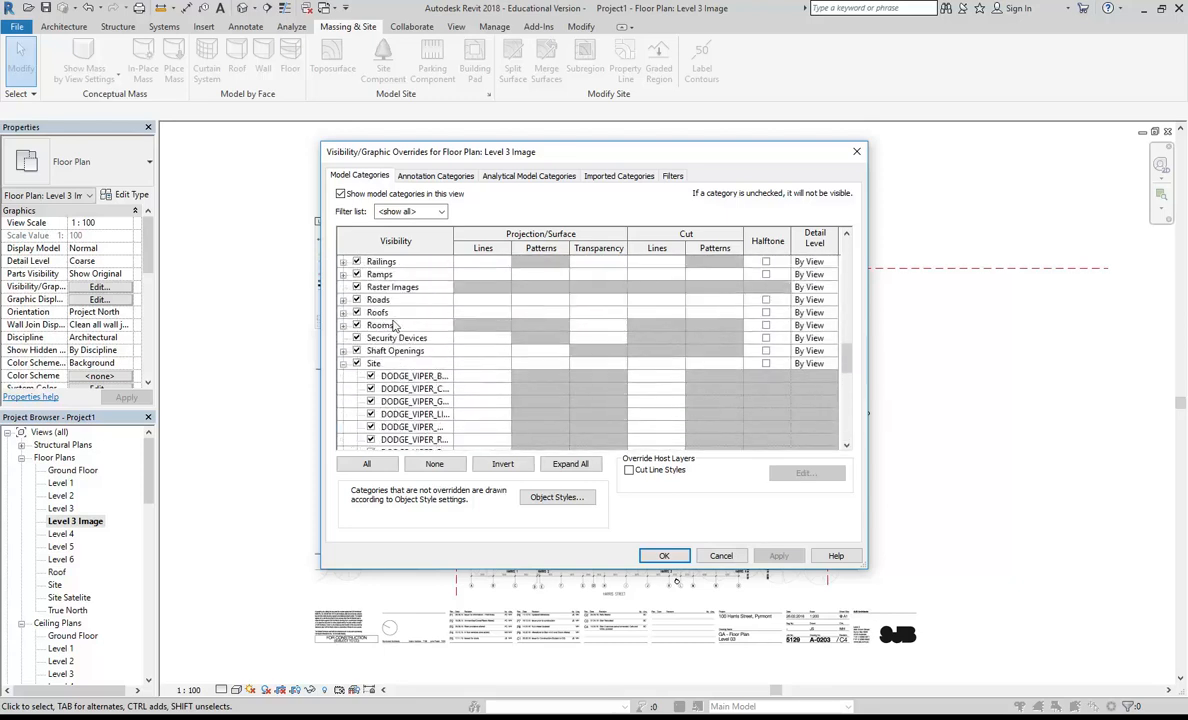
Step: Collapse the Site category, expand Topography to review its subcategories, and close the overrides
{"action": "left_click", "coordinate": [343, 363]}
{"action": "scroll", "coordinate": [345, 375], "scroll_direction": "down", "scroll_amount": 4}
{"action": "left_click", "coordinate": [354, 388]}
{"action": "scroll", "coordinate": [354, 378], "scroll_direction": "down", "scroll_amount": 1}
{"action": "left_click", "coordinate": [343, 402]}
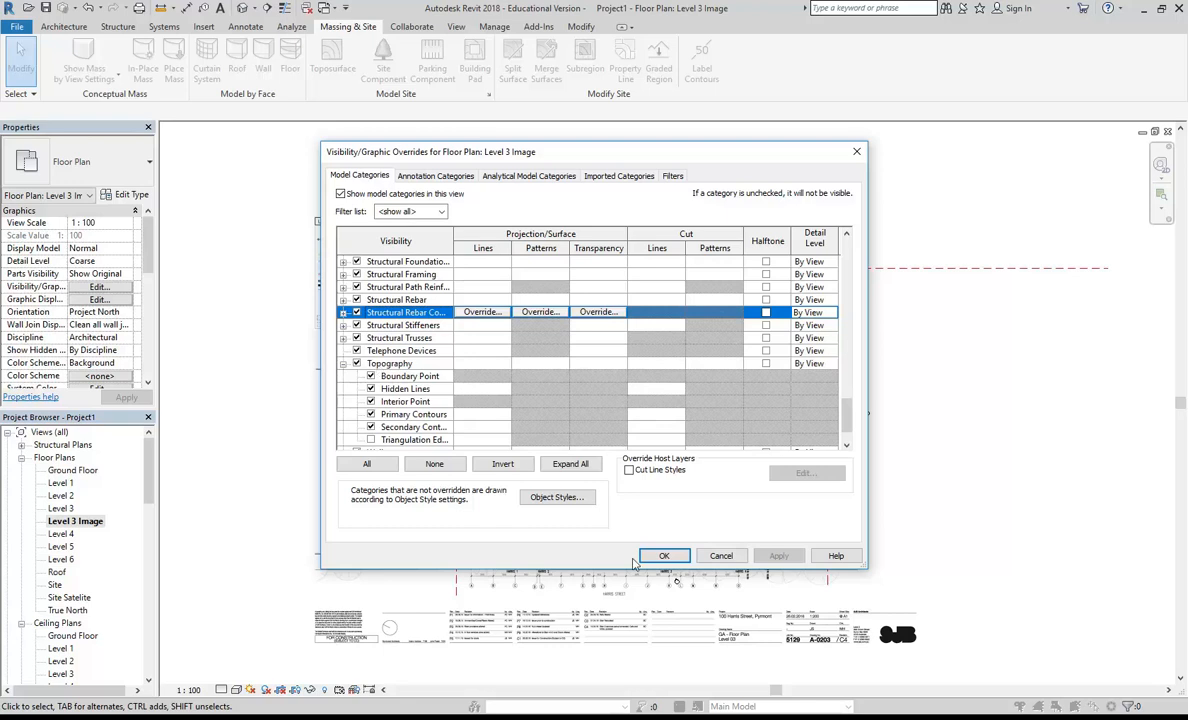
{"action": "left_click", "coordinate": [664, 555]}
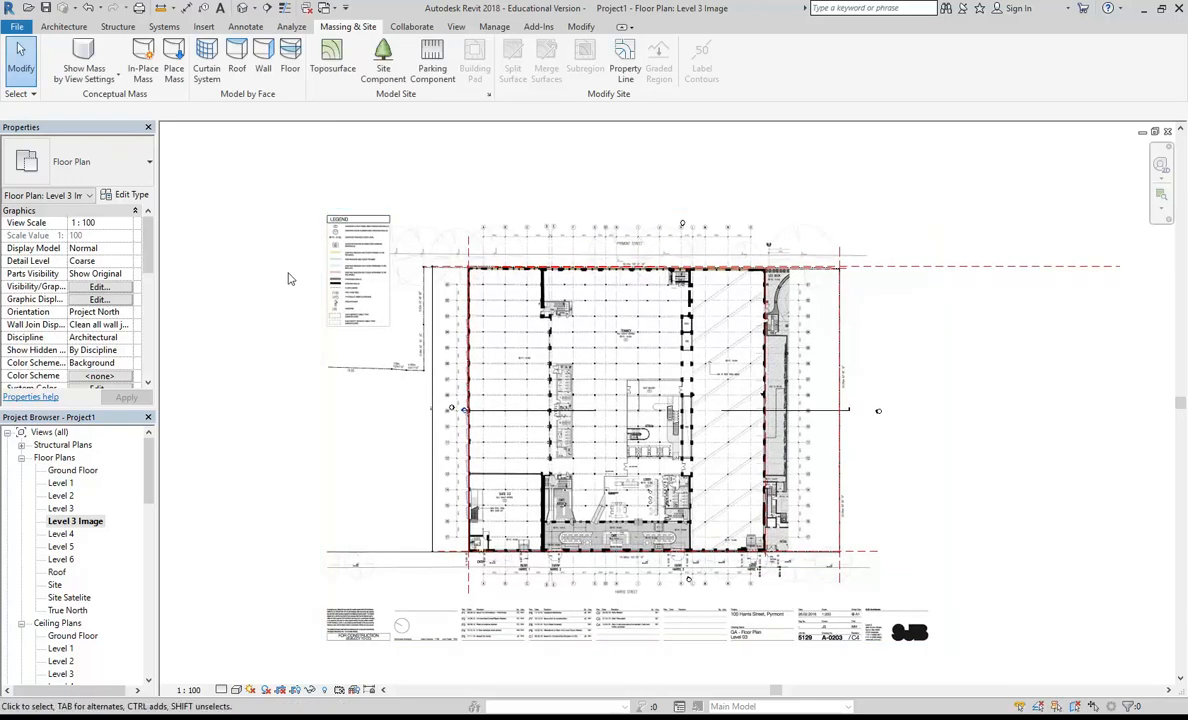
Step: Start a toposurface and place its first point at absolute elevation 19660 on the RL 19.660 spot level on Harris Street
{"action": "left_click", "coordinate": [331, 55]}
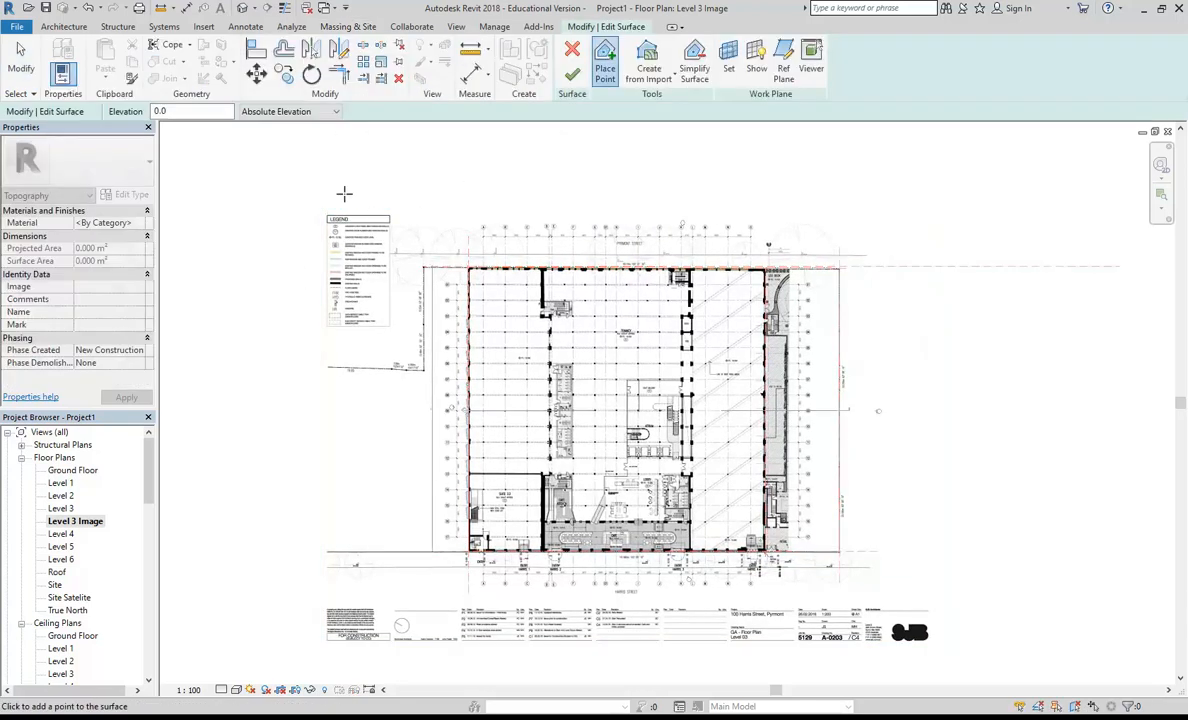
{"action": "middle_click_drag", "start_coordinate": [424, 441], "coordinate": [384, 363]}
{"action": "scroll", "coordinate": [384, 363], "scroll_direction": "up", "scroll_amount": 8}
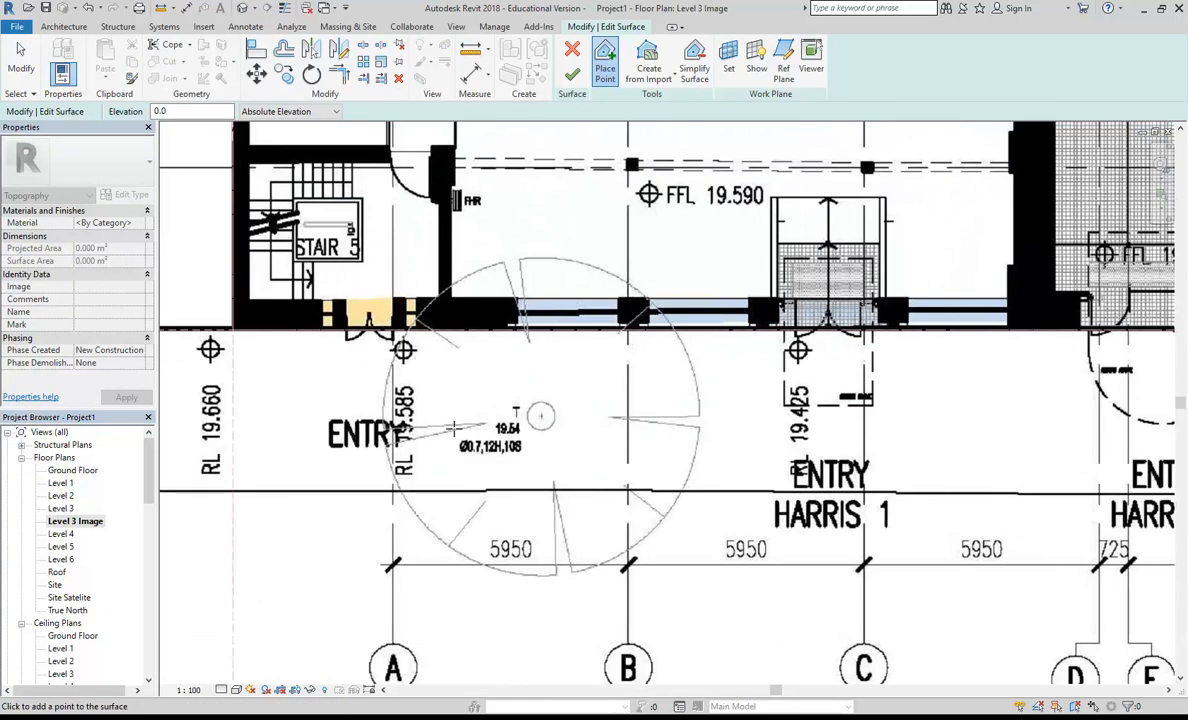
{"action": "scroll", "coordinate": [453, 428], "scroll_direction": "up", "scroll_amount": 1}
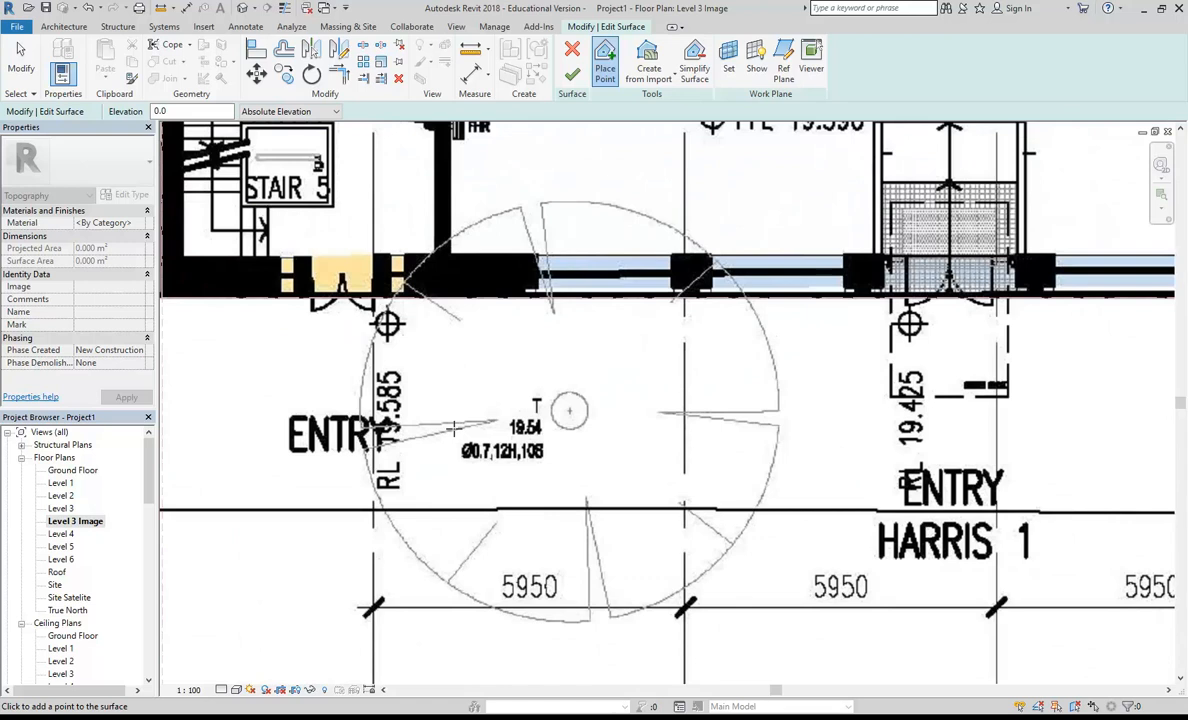
{"action": "middle_click_drag", "start_coordinate": [453, 428], "coordinate": [714, 441]}
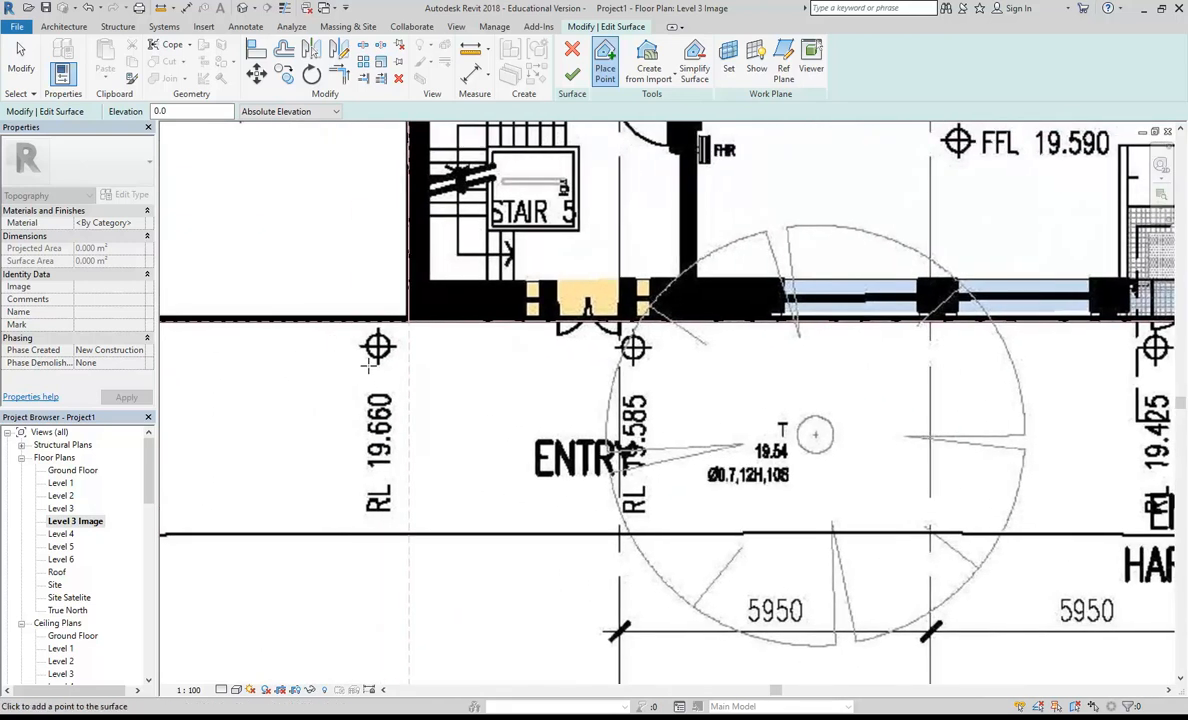
{"action": "scroll", "coordinate": [379, 367], "scroll_direction": "up", "scroll_amount": 1}
{"action": "middle_click_drag", "start_coordinate": [388, 381], "coordinate": [469, 384]}
{"action": "middle_click_drag", "start_coordinate": [399, 405], "coordinate": [427, 415]}
{"action": "scroll", "coordinate": [427, 415], "scroll_direction": "up", "scroll_amount": 1}
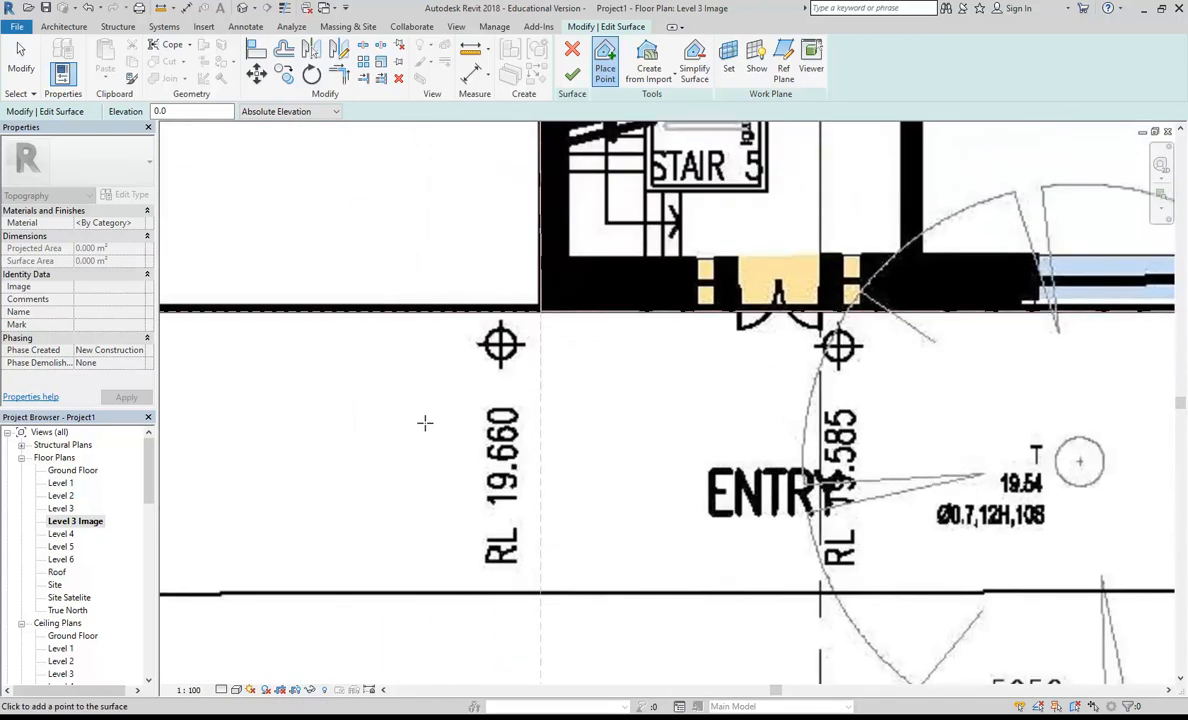
{"action": "left_click", "coordinate": [188, 112]}
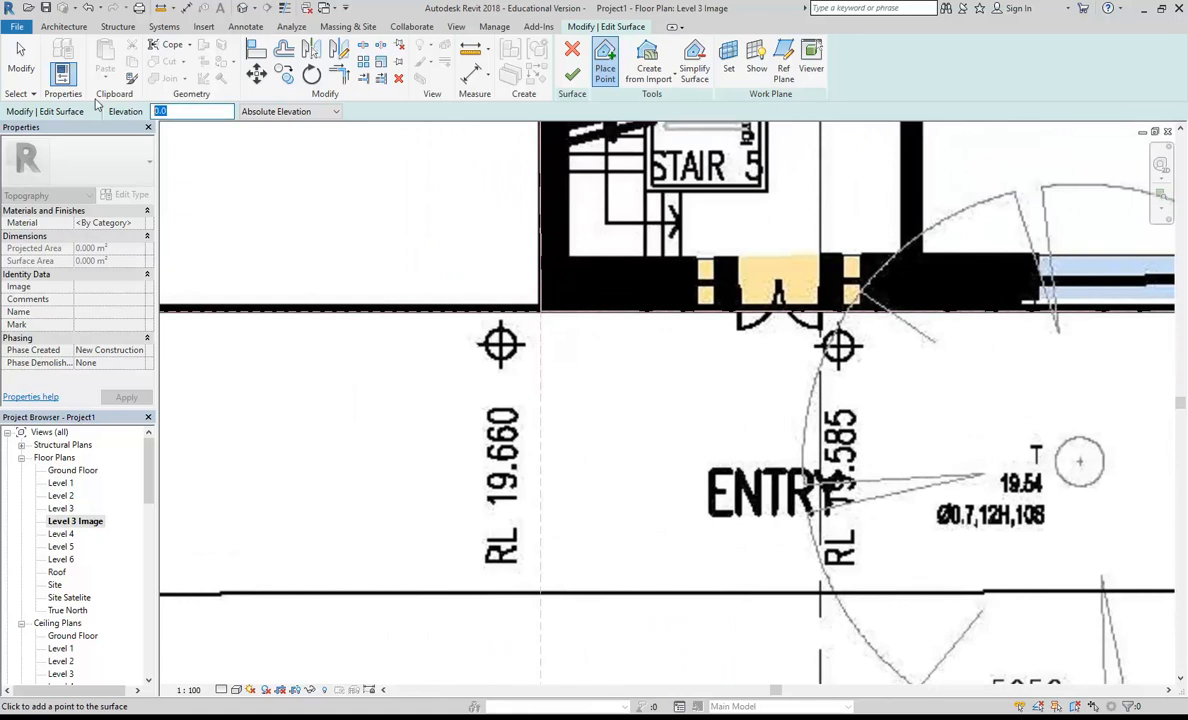
{"action": "type", "text": "1966"}
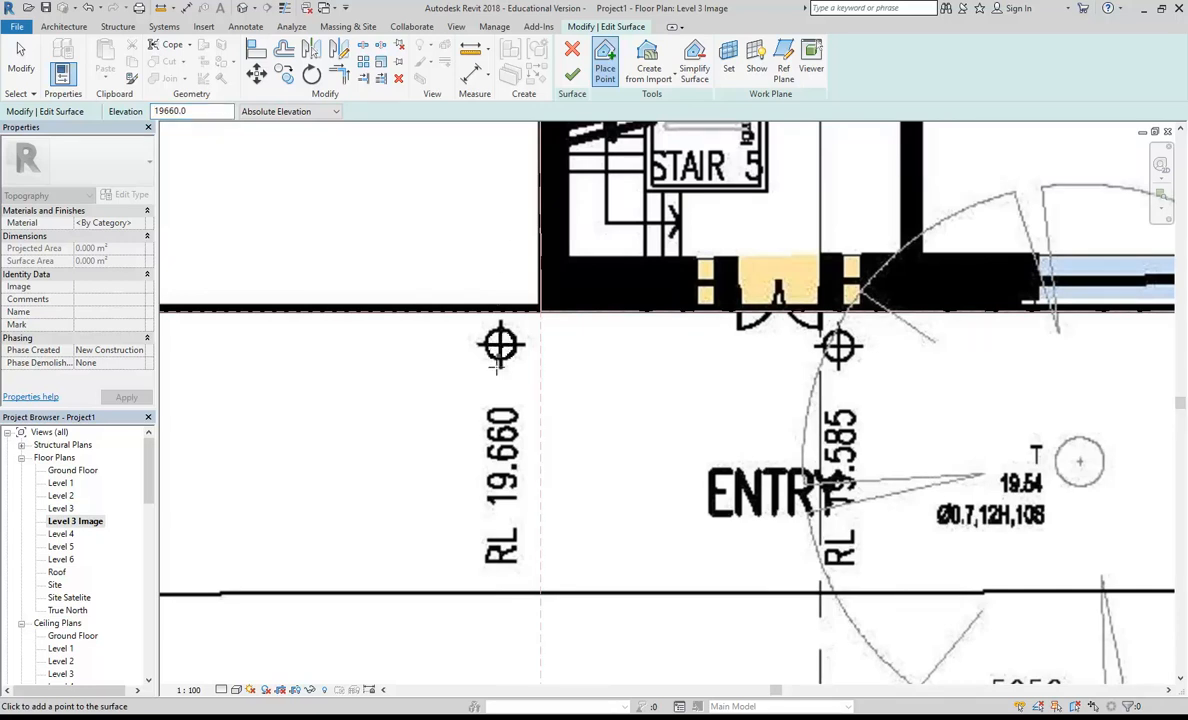
Step: Place a surface point at absolute elevation 18180 on the RL 18.180 spot level near Entry Harris 4
{"action": "middle_click_drag", "start_coordinate": [594, 435], "coordinate": [473, 453]}
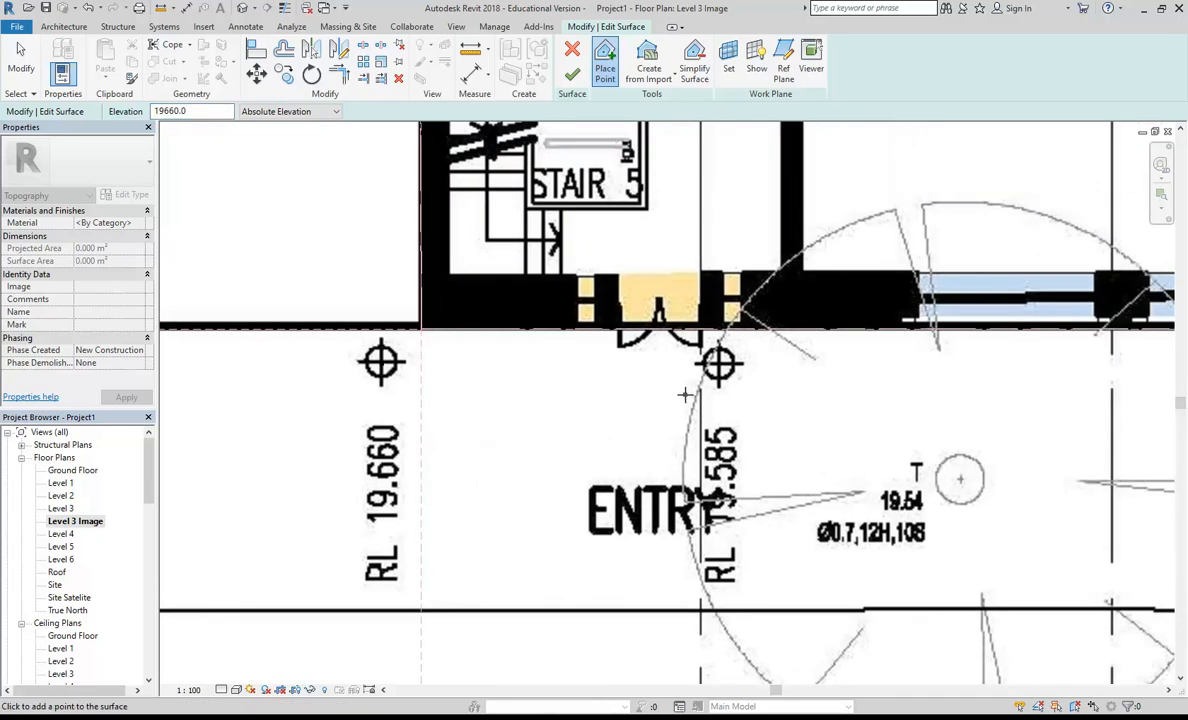
{"action": "scroll", "coordinate": [733, 505], "scroll_direction": "up", "scroll_amount": 1}
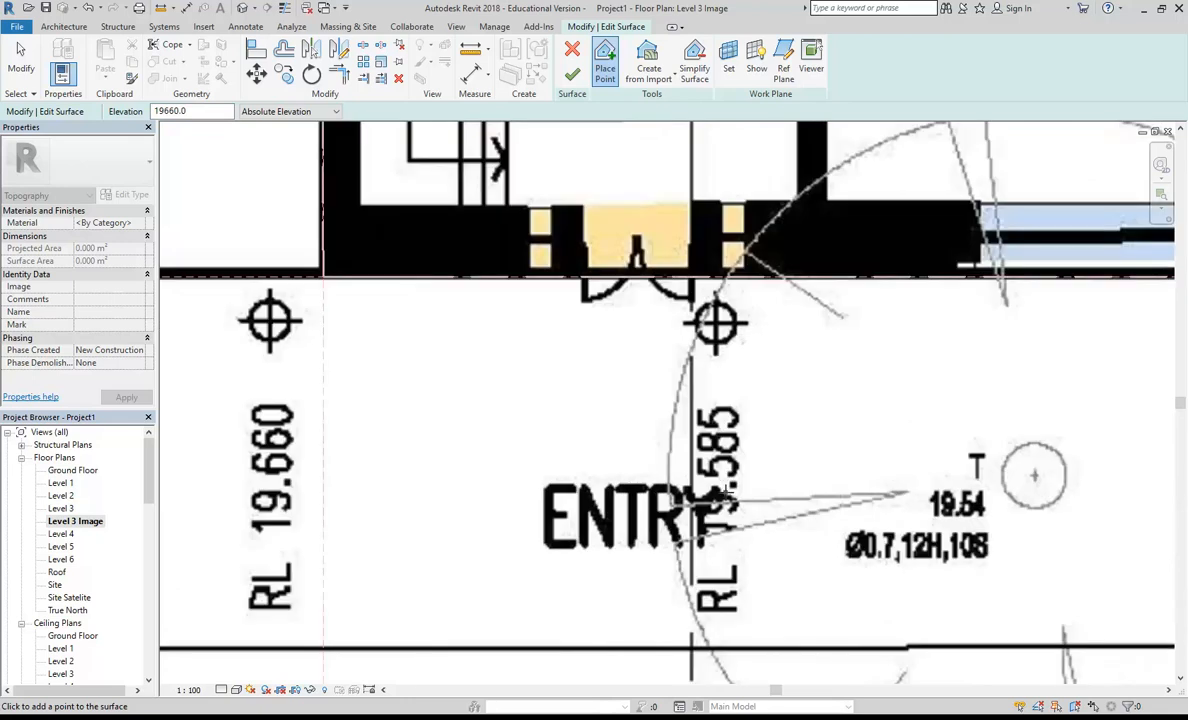
{"action": "scroll", "coordinate": [741, 397], "scroll_direction": "down", "scroll_amount": 3}
{"action": "middle_click_drag", "start_coordinate": [1061, 352], "coordinate": [811, 366]}
{"action": "scroll", "coordinate": [1050, 384], "scroll_direction": "down", "scroll_amount": 1}
{"action": "middle_click_drag", "start_coordinate": [1050, 384], "coordinate": [455, 335]}
{"action": "scroll", "coordinate": [699, 351], "scroll_direction": "down", "scroll_amount": 1}
{"action": "middle_click_drag", "start_coordinate": [699, 351], "coordinate": [224, 347]}
{"action": "scroll", "coordinate": [744, 350], "scroll_direction": "down", "scroll_amount": 1}
{"action": "middle_click_drag", "start_coordinate": [744, 350], "coordinate": [382, 328]}
{"action": "middle_click_drag", "start_coordinate": [740, 342], "coordinate": [366, 366]}
{"action": "scroll", "coordinate": [656, 345], "scroll_direction": "up", "scroll_amount": 4}
{"action": "scroll", "coordinate": [652, 345], "scroll_direction": "up", "scroll_amount": 1}
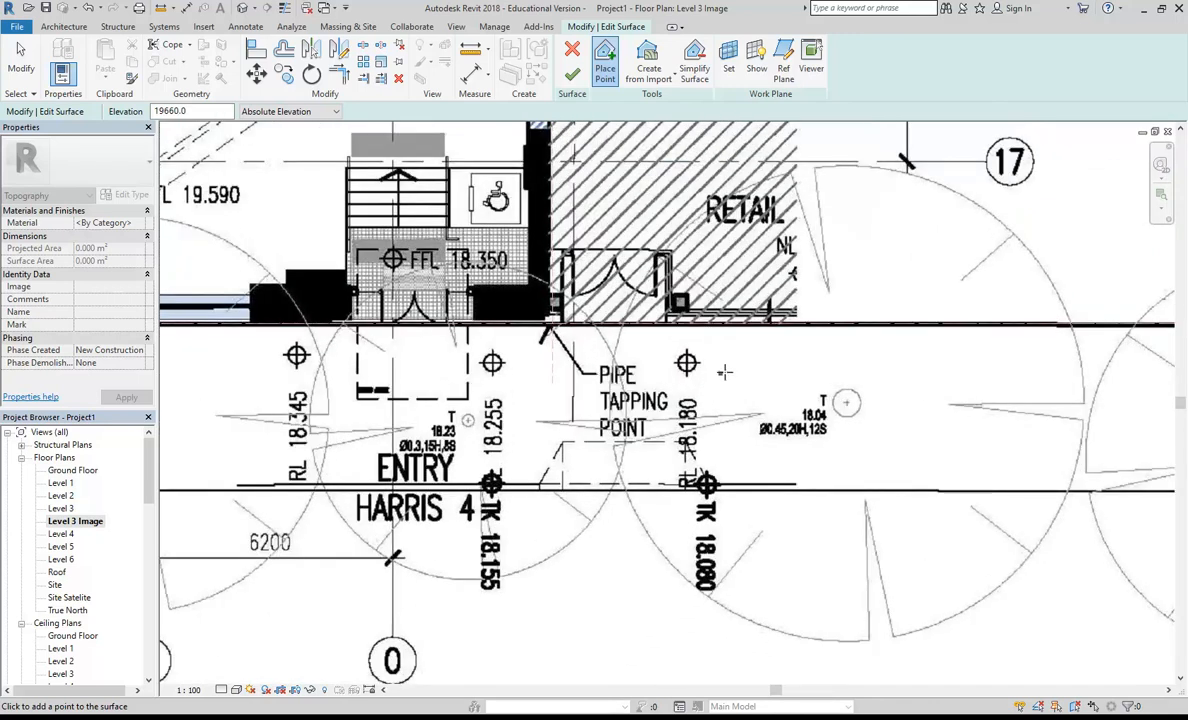
{"action": "scroll", "coordinate": [676, 345], "scroll_direction": "up", "scroll_amount": 2}
{"action": "scroll", "coordinate": [700, 380], "scroll_direction": "up", "scroll_amount": 1}
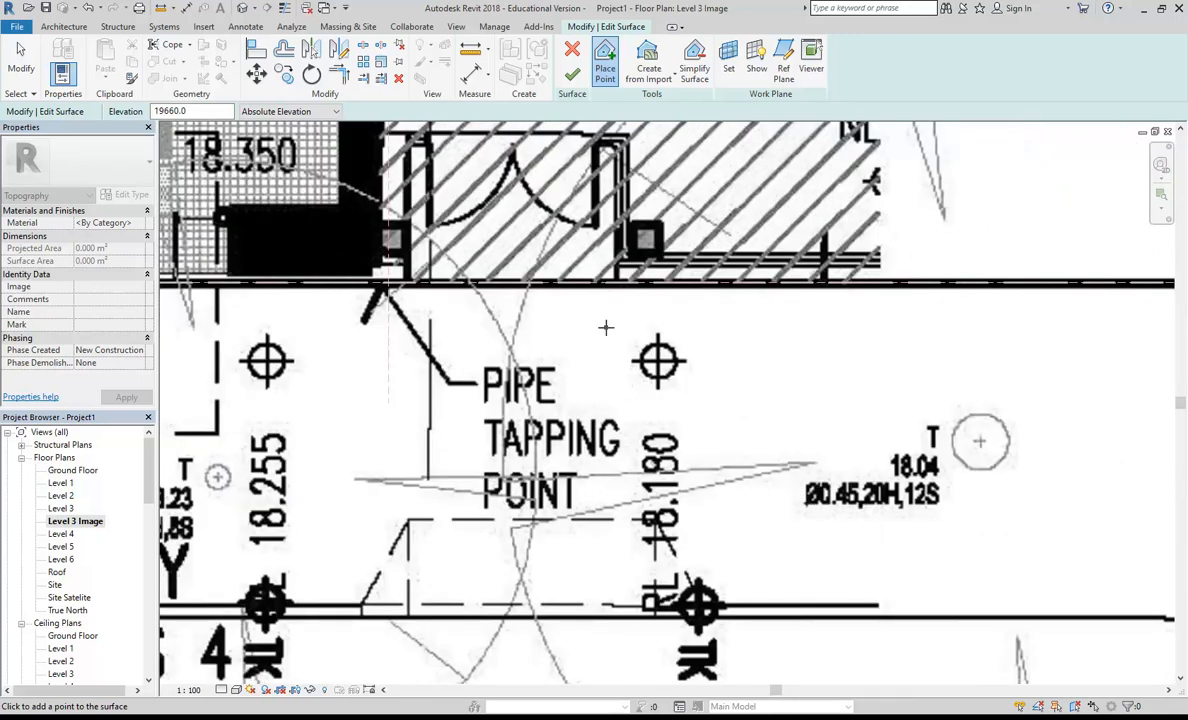
{"action": "left_click_drag", "start_coordinate": [207, 112], "coordinate": [57, 113]}
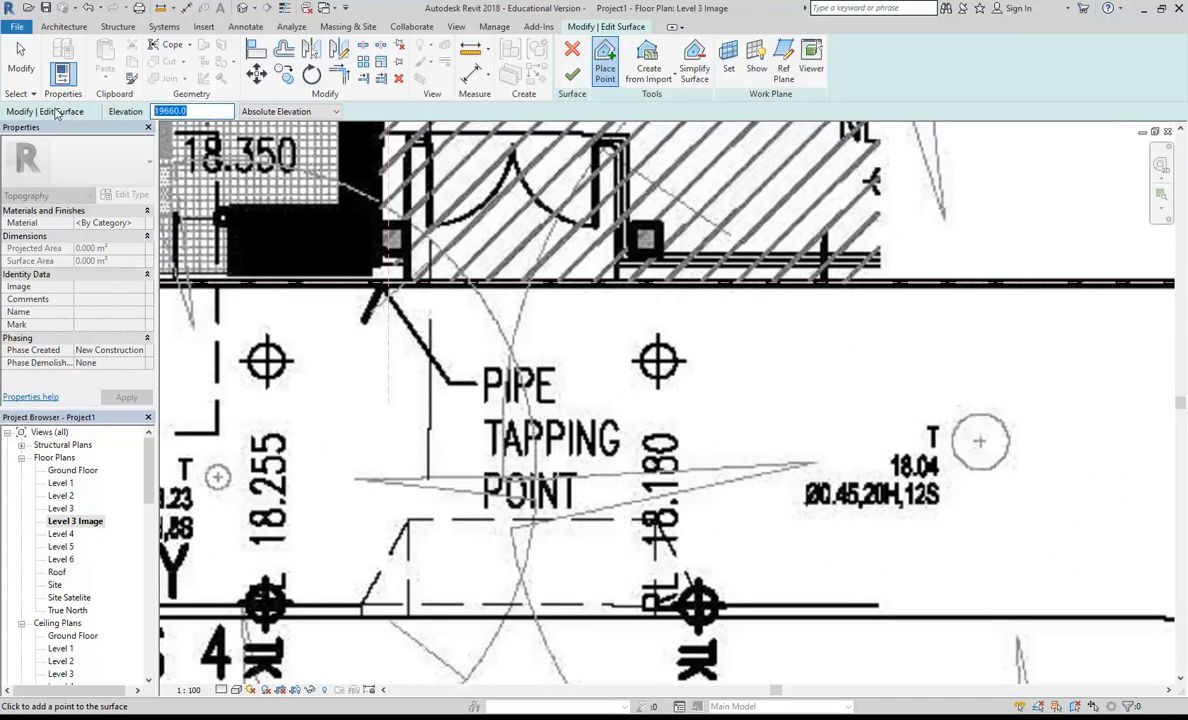
{"action": "type", "text": "18"}
{"action": "scroll", "coordinate": [739, 384], "scroll_direction": "down", "scroll_amount": 4}
{"action": "scroll", "coordinate": [689, 413], "scroll_direction": "up", "scroll_amount": 3}
{"action": "scroll", "coordinate": [689, 413], "scroll_direction": "up", "scroll_amount": 2}
{"action": "scroll", "coordinate": [650, 431], "scroll_direction": "down", "scroll_amount": 4}
{"action": "scroll", "coordinate": [607, 379], "scroll_direction": "up", "scroll_amount": 1}
{"action": "scroll", "coordinate": [501, 429], "scroll_direction": "up", "scroll_amount": 5}
{"action": "scroll", "coordinate": [530, 468], "scroll_direction": "down", "scroll_amount": 6}
Step: Inspect the tree spot levels along the Pyrmont Street frontage of the plan image
{"action": "middle_click_drag", "start_coordinate": [563, 468], "coordinate": [447, 556]}
{"action": "scroll", "coordinate": [655, 419], "scroll_direction": "down", "scroll_amount": 5}
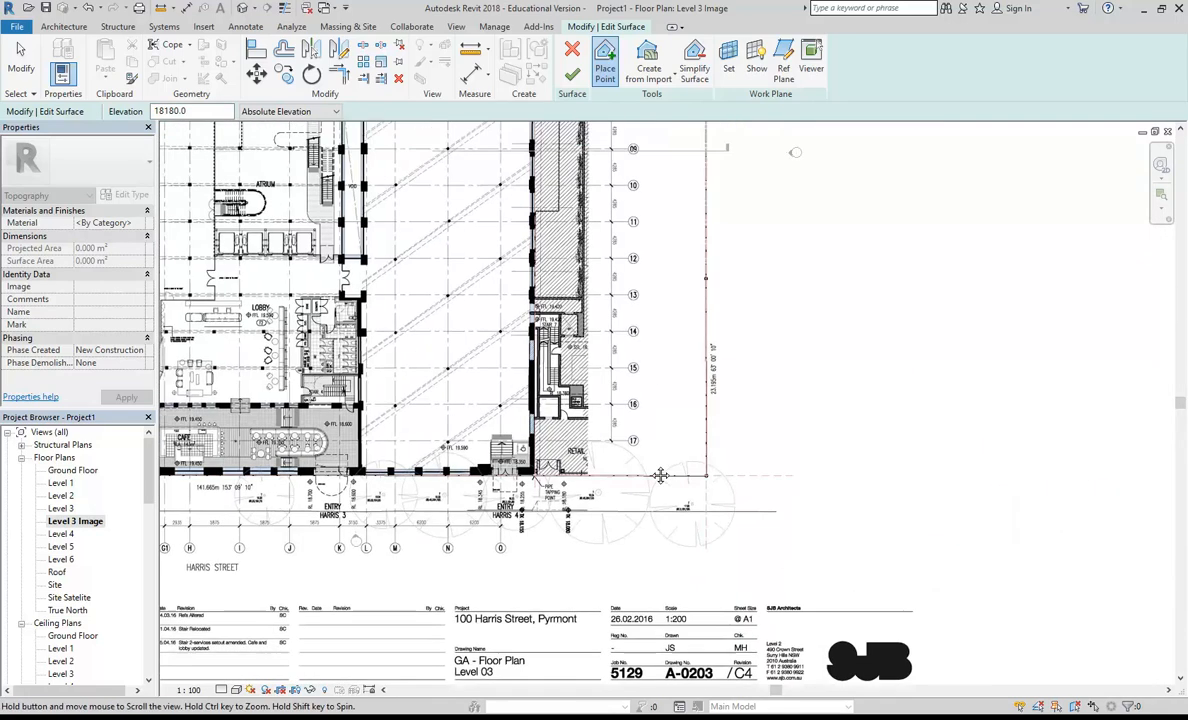
{"action": "middle_click_drag", "start_coordinate": [628, 345], "coordinate": [658, 511]}
{"action": "scroll", "coordinate": [645, 480], "scroll_direction": "down", "scroll_amount": 1}
{"action": "middle_click_drag", "start_coordinate": [556, 245], "coordinate": [521, 510]}
{"action": "scroll", "coordinate": [520, 500], "scroll_direction": "up", "scroll_amount": 3}
{"action": "middle_click_drag", "start_coordinate": [510, 357], "coordinate": [697, 395]}
{"action": "scroll", "coordinate": [520, 323], "scroll_direction": "up", "scroll_amount": 7}
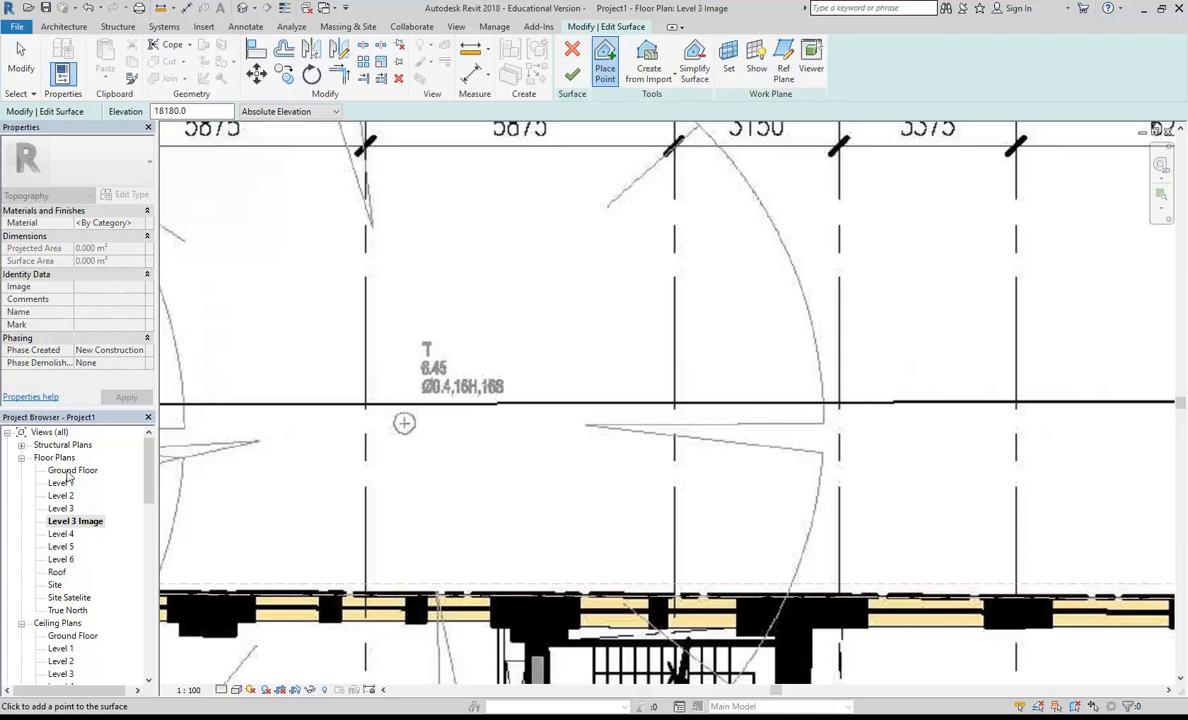
{"action": "scroll", "coordinate": [384, 427], "scroll_direction": "down", "scroll_amount": 2}
{"action": "scroll", "coordinate": [420, 450], "scroll_direction": "up", "scroll_amount": 2}
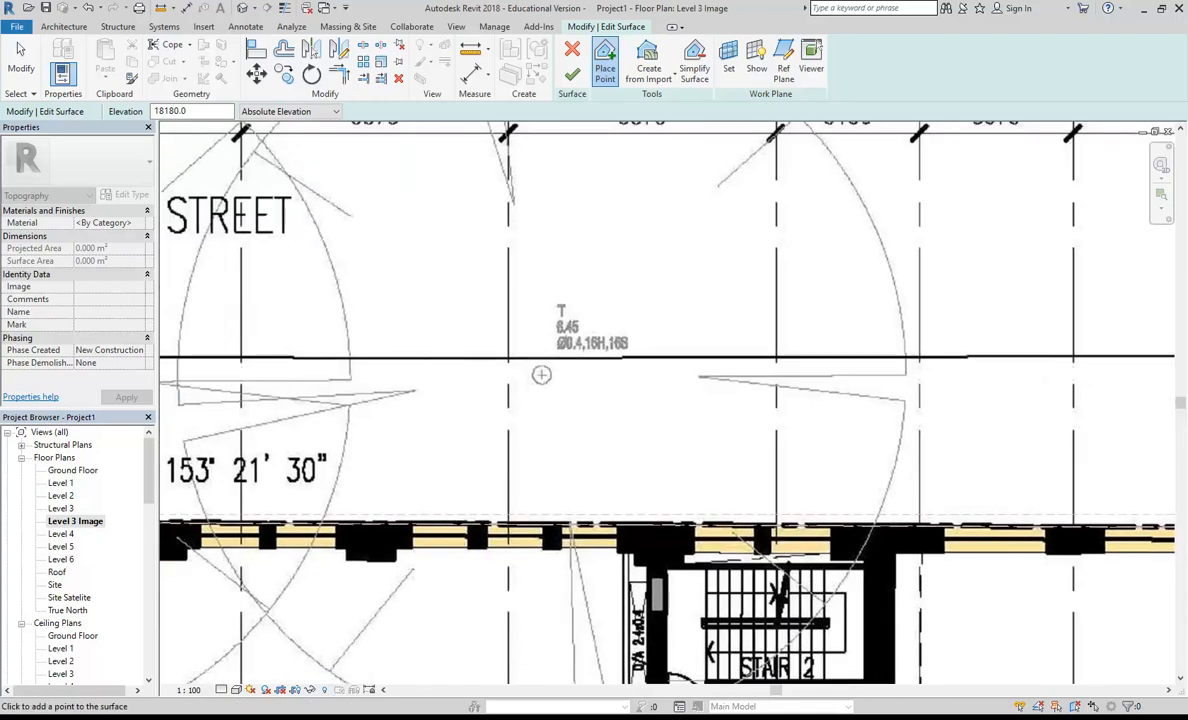
Step: Switch to Adobe Acrobat and examine the spot levels along Pyrmont Street in the A-0200 Ground floor plan PDF
{"action": "key", "text": "alt+Tab"}
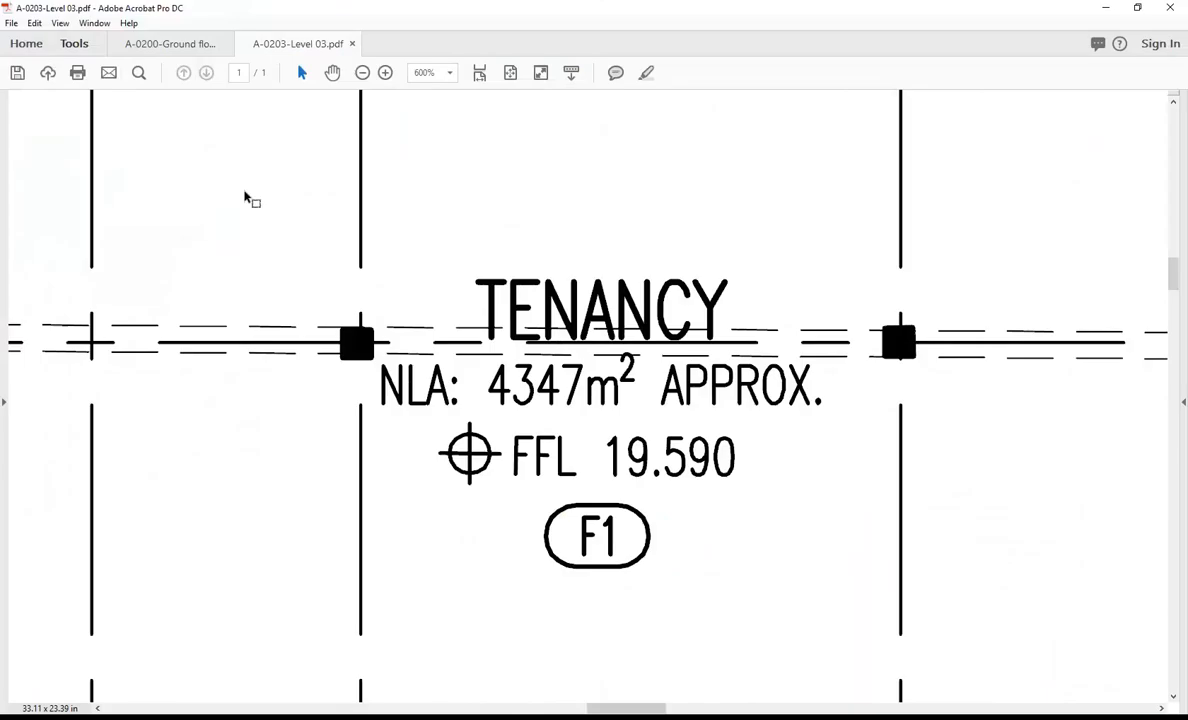
{"action": "left_click", "coordinate": [170, 43]}
{"action": "scroll", "coordinate": [436, 215], "scroll_direction": "up", "scroll_amount": 3}
{"action": "scroll", "coordinate": [441, 228], "scroll_direction": "down", "scroll_amount": 8, "text": "ctrl"}
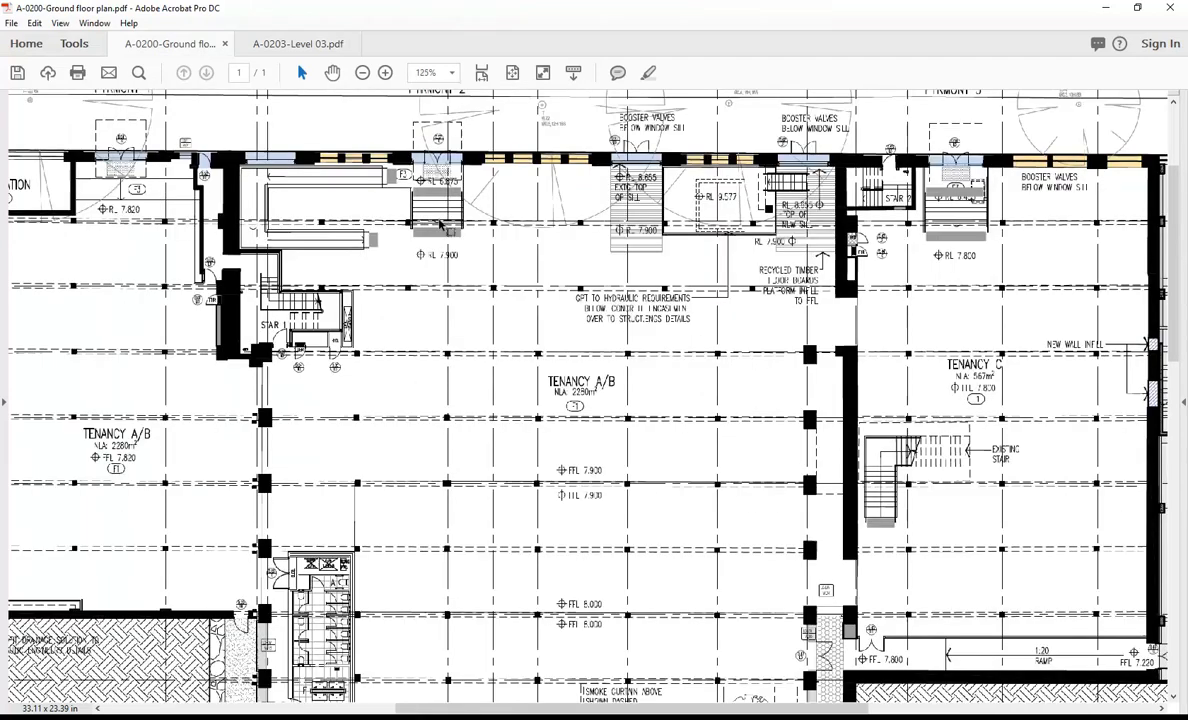
{"action": "scroll", "coordinate": [145, 140], "scroll_direction": "up", "scroll_amount": 3}
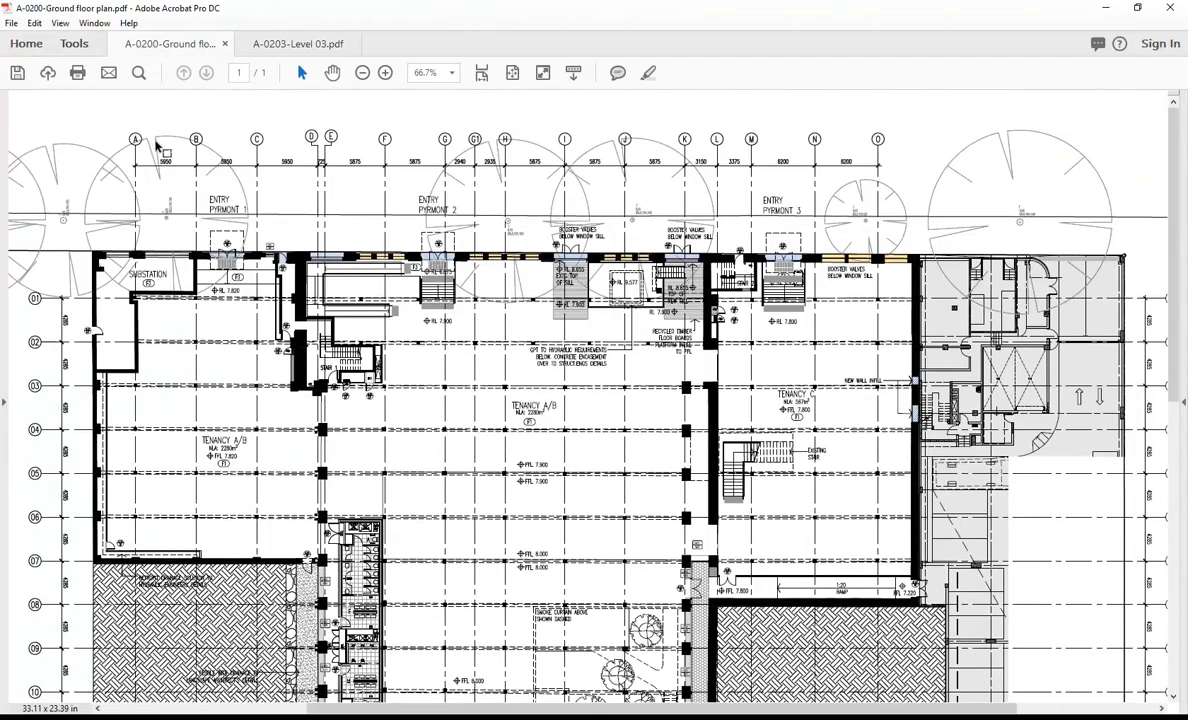
{"action": "scroll", "coordinate": [543, 180], "scroll_direction": "up", "scroll_amount": 5, "text": "ctrl"}
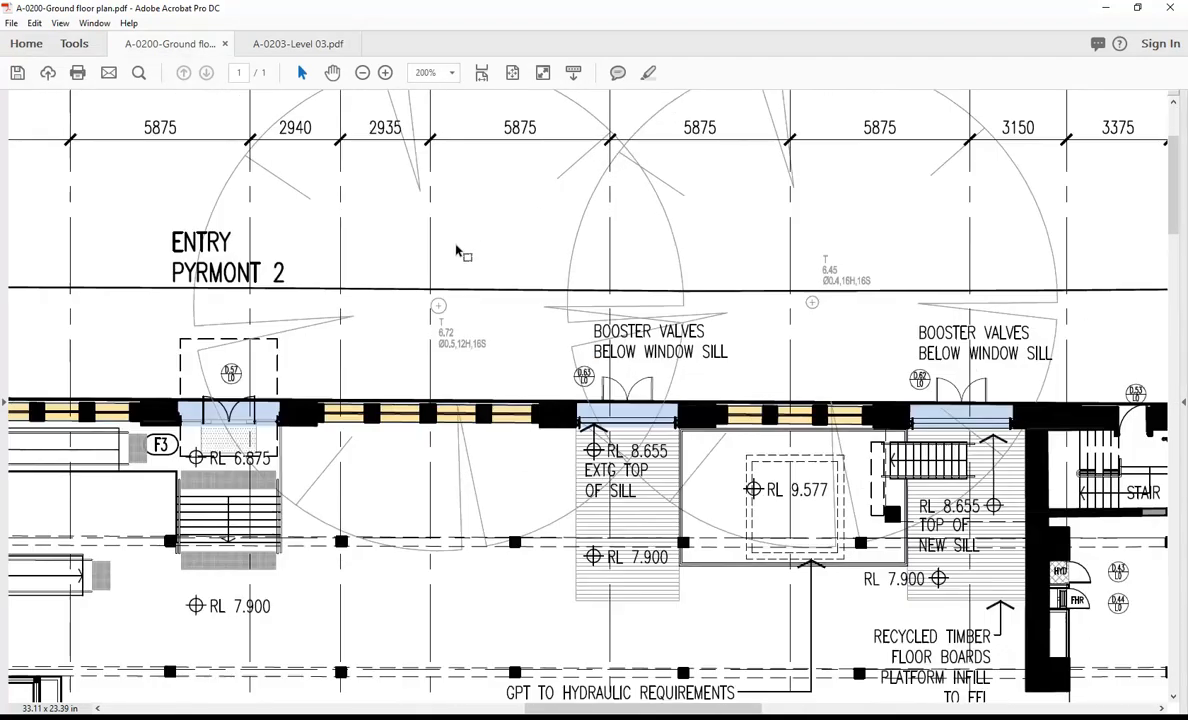
{"action": "scroll", "coordinate": [458, 251], "scroll_direction": "down", "scroll_amount": 5, "text": "ctrl"}
{"action": "scroll", "coordinate": [60, 196], "scroll_direction": "up", "scroll_amount": 1, "text": "ctrl"}
{"action": "scroll", "coordinate": [60, 196], "scroll_direction": "up", "scroll_amount": 1, "text": "ctrl"}
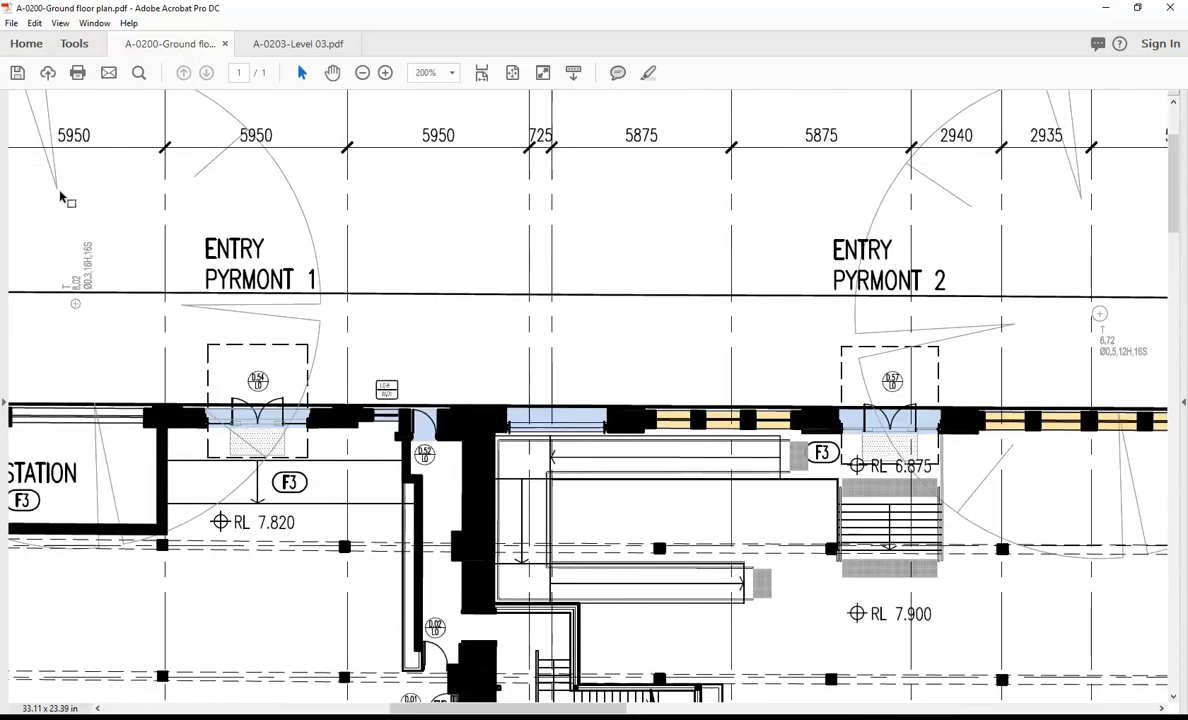
{"action": "scroll", "coordinate": [60, 196], "scroll_direction": "down", "scroll_amount": 1, "text": "ctrl"}
{"action": "scroll", "coordinate": [112, 387], "scroll_direction": "up", "scroll_amount": 1, "text": "ctrl"}
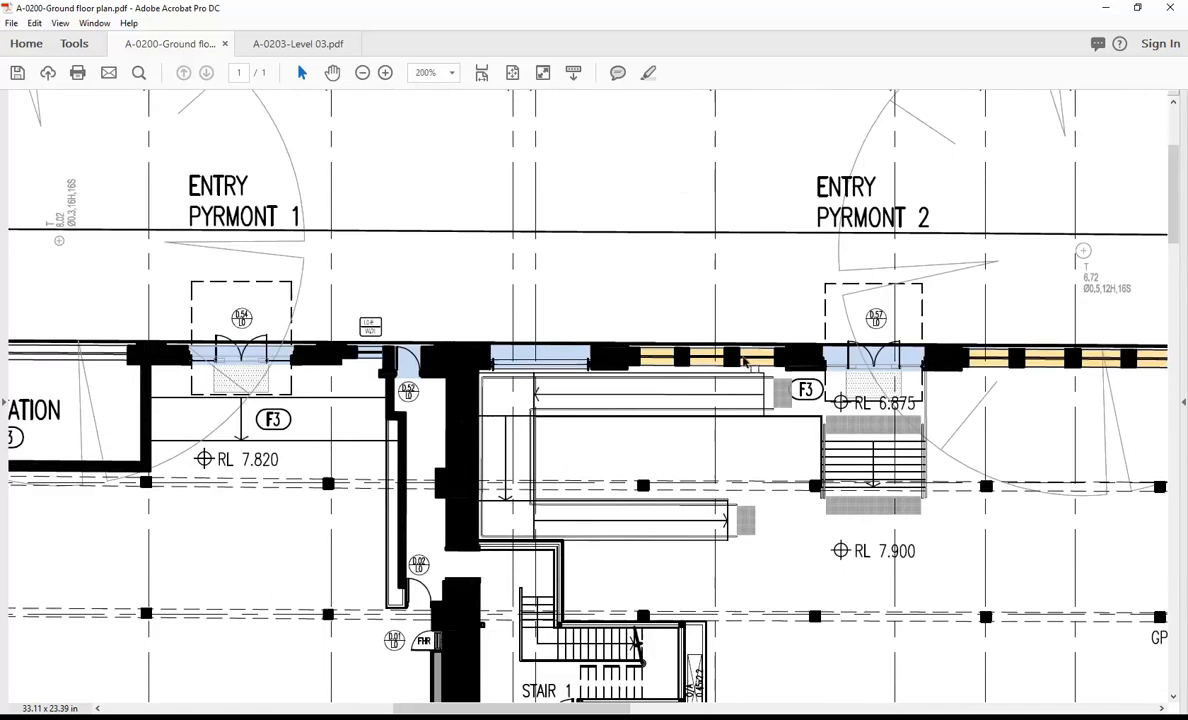
{"action": "scroll", "coordinate": [960, 342], "scroll_direction": "up", "scroll_amount": 3, "text": "ctrl"}
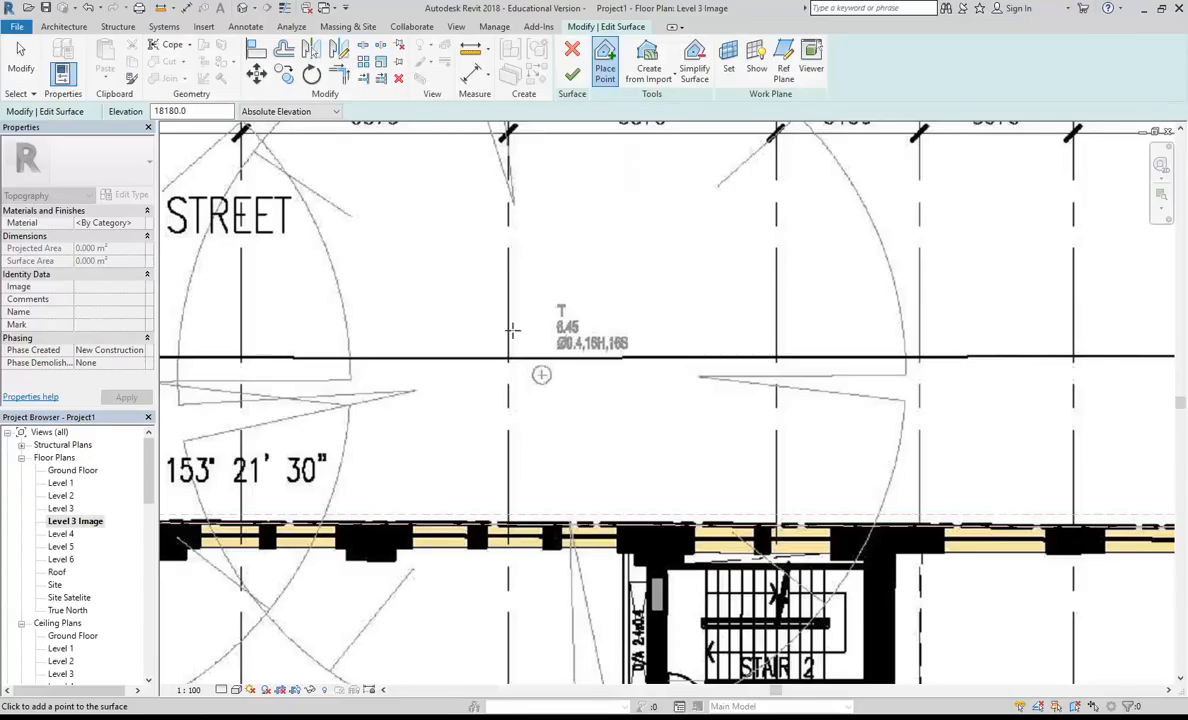
Step: Back in Revit, place two surface points at absolute elevation 6500 beyond the two ends of the Pyrmont Street frontage
{"action": "scroll", "coordinate": [514, 329], "scroll_direction": "down", "scroll_amount": 3}
{"action": "middle_click_drag", "start_coordinate": [514, 329], "coordinate": [574, 348]}
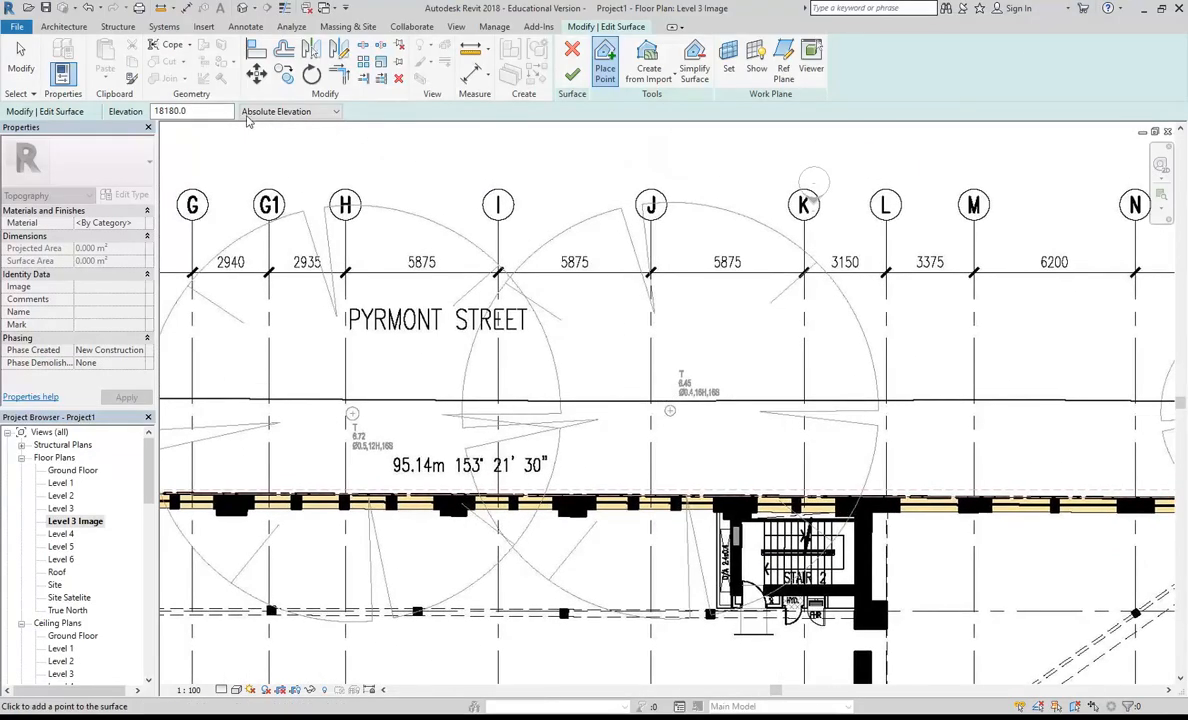
{"action": "left_click_drag", "start_coordinate": [224, 112], "coordinate": [36, 111]}
{"action": "type", "text": "6"}
{"action": "scroll", "coordinate": [560, 396], "scroll_direction": "down", "scroll_amount": 6}
{"action": "middle_click_drag", "start_coordinate": [589, 392], "coordinate": [614, 305]}
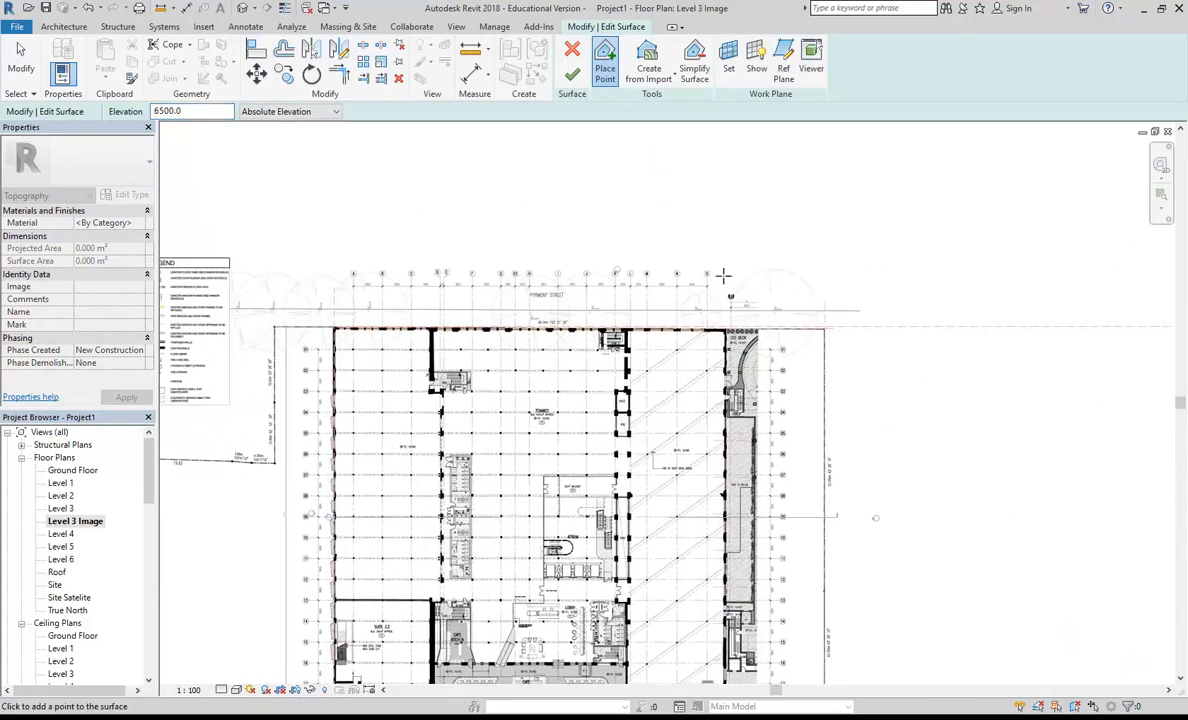
{"action": "scroll", "coordinate": [736, 273], "scroll_direction": "down", "scroll_amount": 2}
{"action": "left_click", "coordinate": [772, 275]}
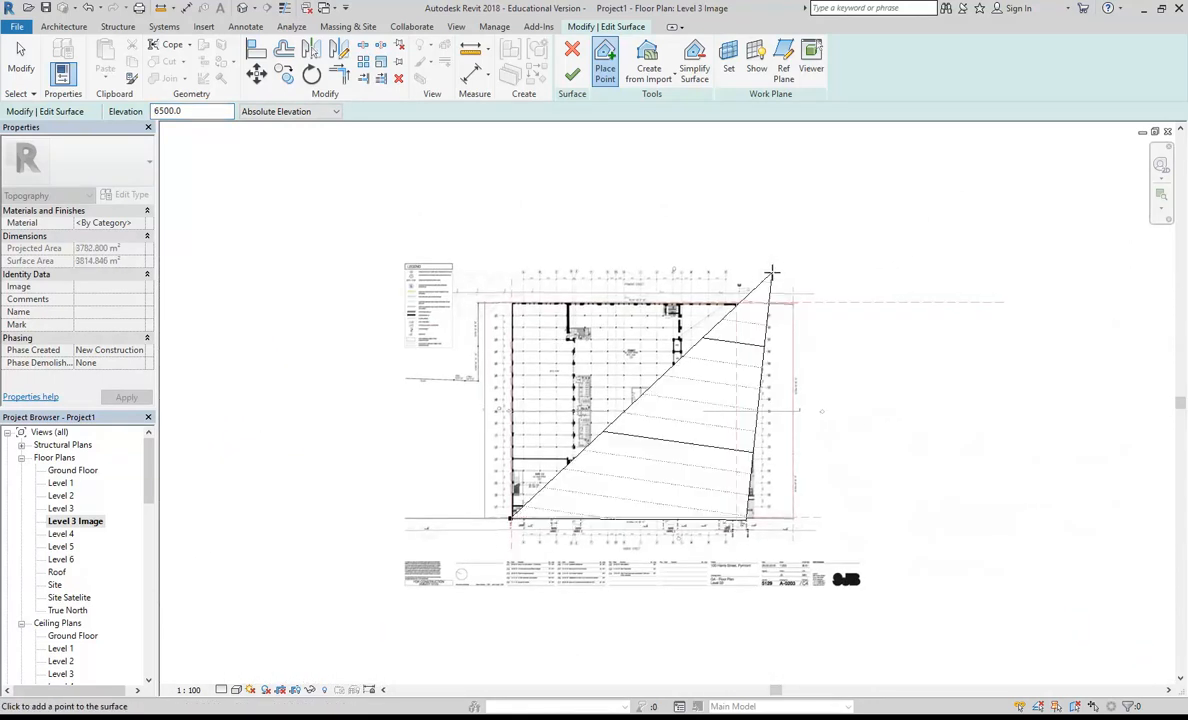
{"action": "left_click", "coordinate": [494, 282]}
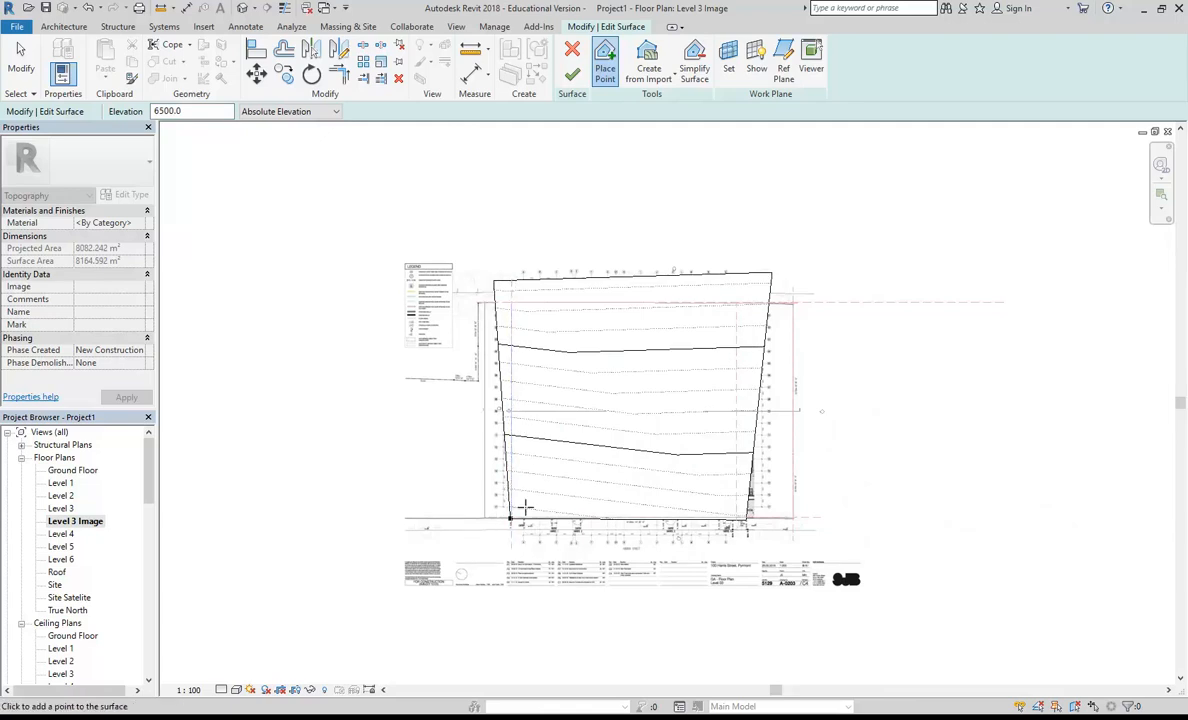
Step: Copy the 19660 boundary point outward along Harris Street, away from the building corner
{"action": "key", "text": "Escape"}
{"action": "left_click_drag", "start_coordinate": [456, 500], "coordinate": [555, 559]}
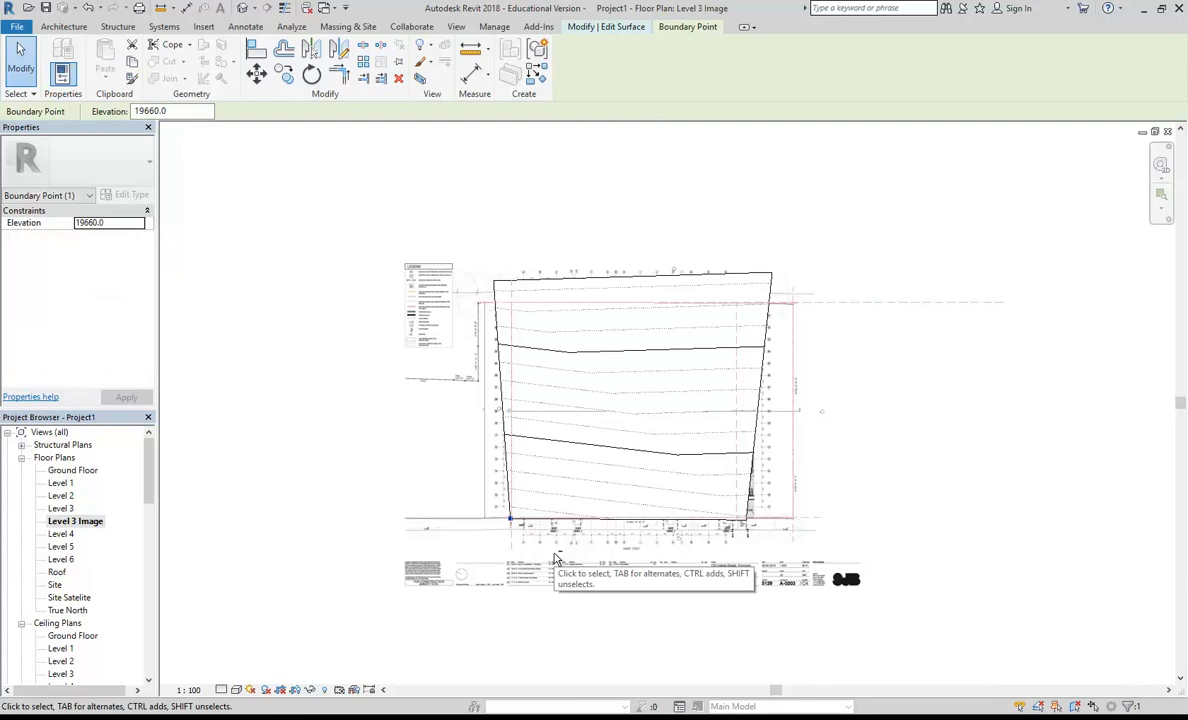
{"action": "key", "text": "c"}
{"action": "key", "text": "o"}
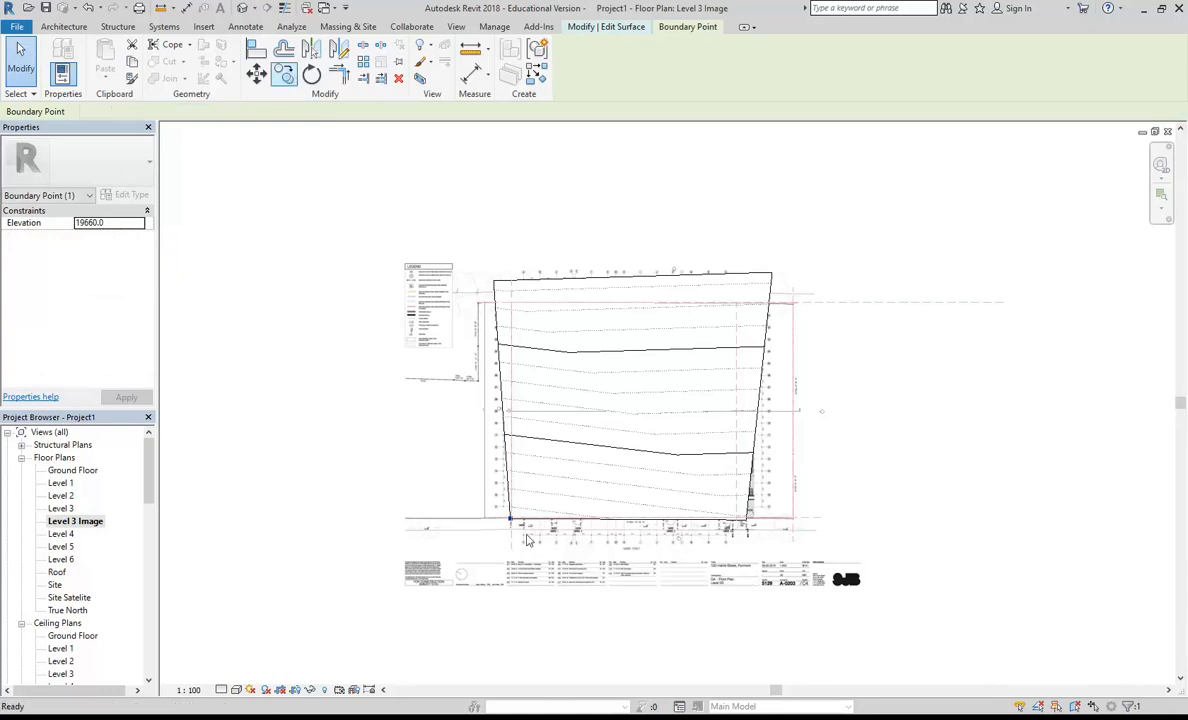
{"action": "scroll", "coordinate": [527, 540], "scroll_direction": "up", "scroll_amount": 5}
{"action": "left_click", "coordinate": [575, 516]}
{"action": "left_click", "coordinate": [419, 513]}
{"action": "scroll", "coordinate": [416, 480], "scroll_direction": "down", "scroll_amount": 2}
{"action": "scroll", "coordinate": [418, 479], "scroll_direction": "down", "scroll_amount": 3}
{"action": "scroll", "coordinate": [580, 450], "scroll_direction": "up", "scroll_amount": 3}
{"action": "left_click", "coordinate": [708, 475]}
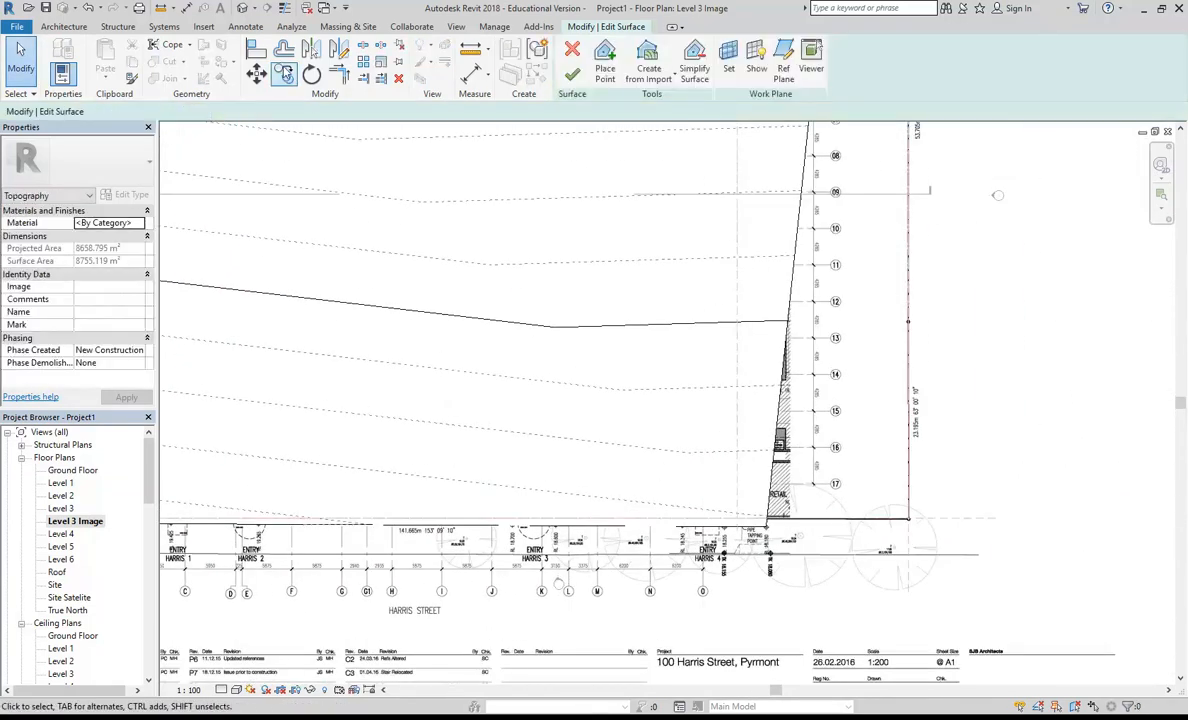
{"action": "left_click", "coordinate": [284, 72]}
{"action": "middle_click_drag", "start_coordinate": [834, 488], "coordinate": [640, 483]}
{"action": "scroll", "coordinate": [640, 483], "scroll_direction": "up", "scroll_amount": 2}
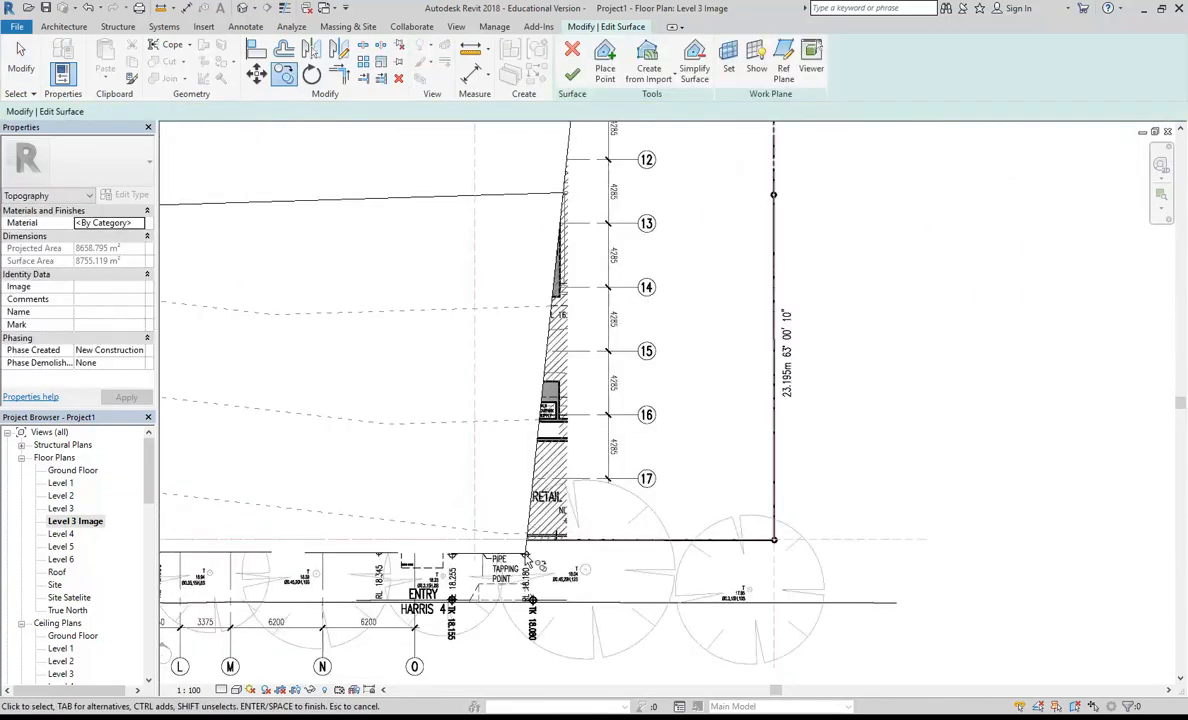
{"action": "key", "text": "Escape"}
Step: Set the Level 3 Image view range to a top offset of 4000 and bottom and view depth offsets of -500
{"action": "scroll", "coordinate": [520, 557], "scroll_direction": "up", "scroll_amount": 3}
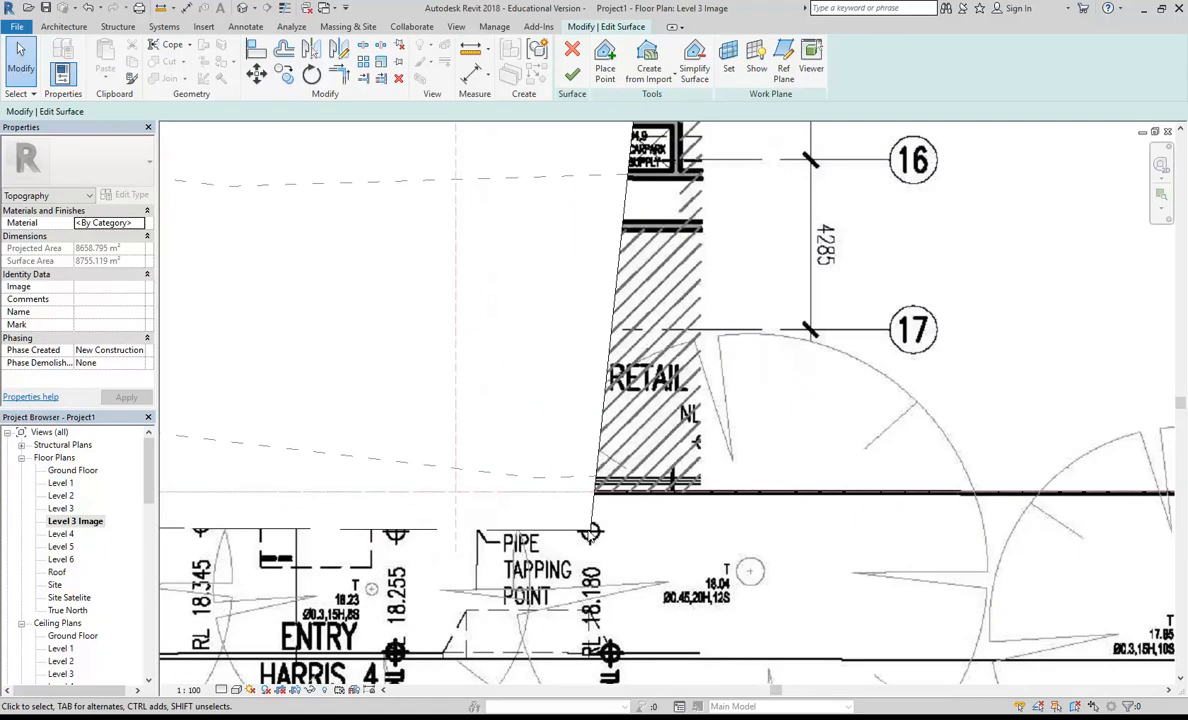
{"action": "scroll", "coordinate": [672, 520], "scroll_direction": "down", "scroll_amount": 2}
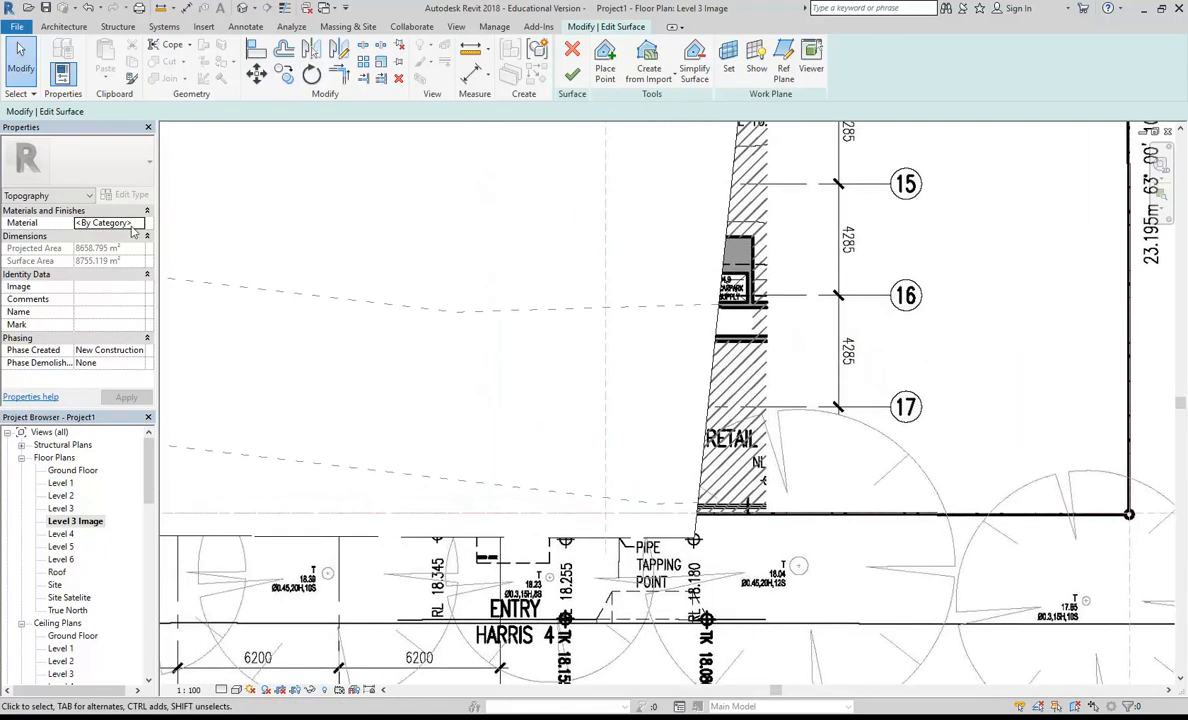
{"action": "scroll", "coordinate": [680, 425], "scroll_direction": "down", "scroll_amount": 2}
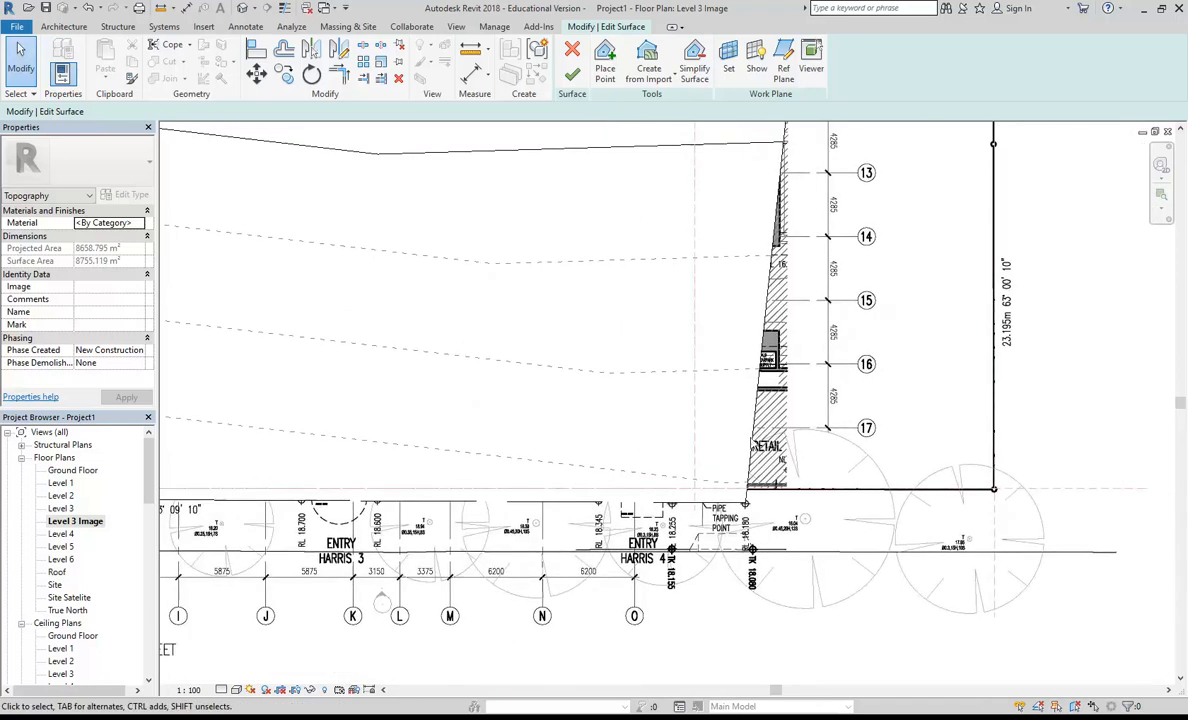
{"action": "left_click", "coordinate": [48, 197]}
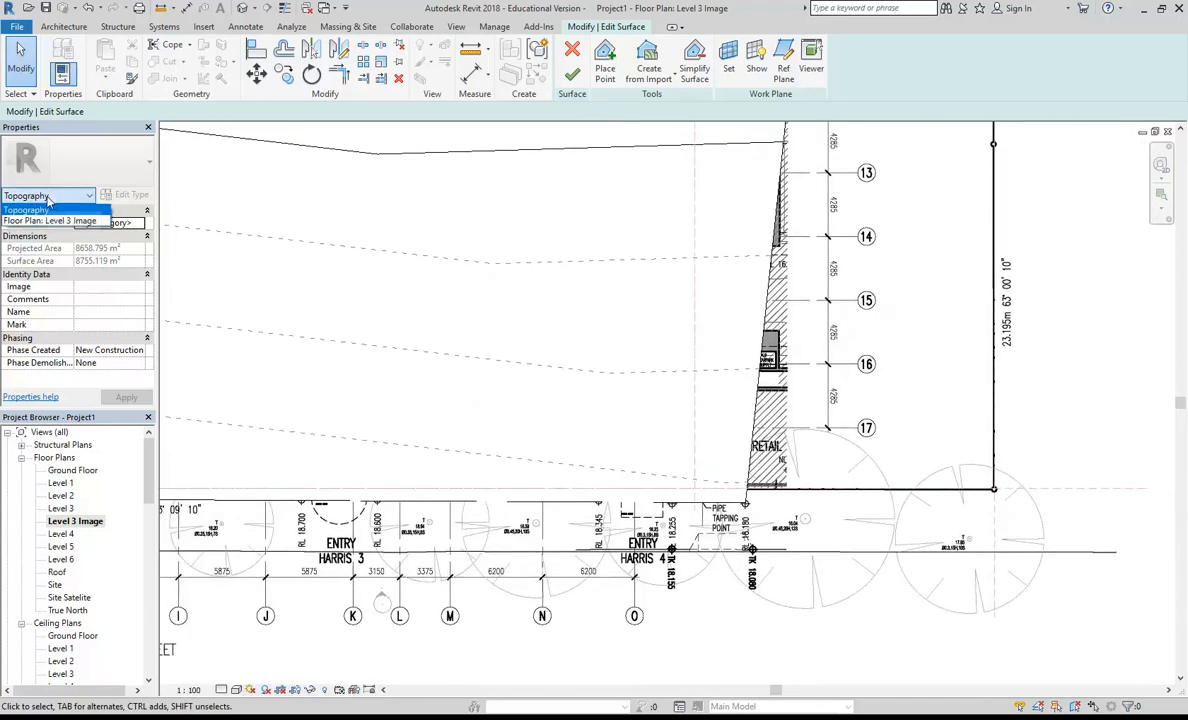
{"action": "left_click", "coordinate": [17, 224]}
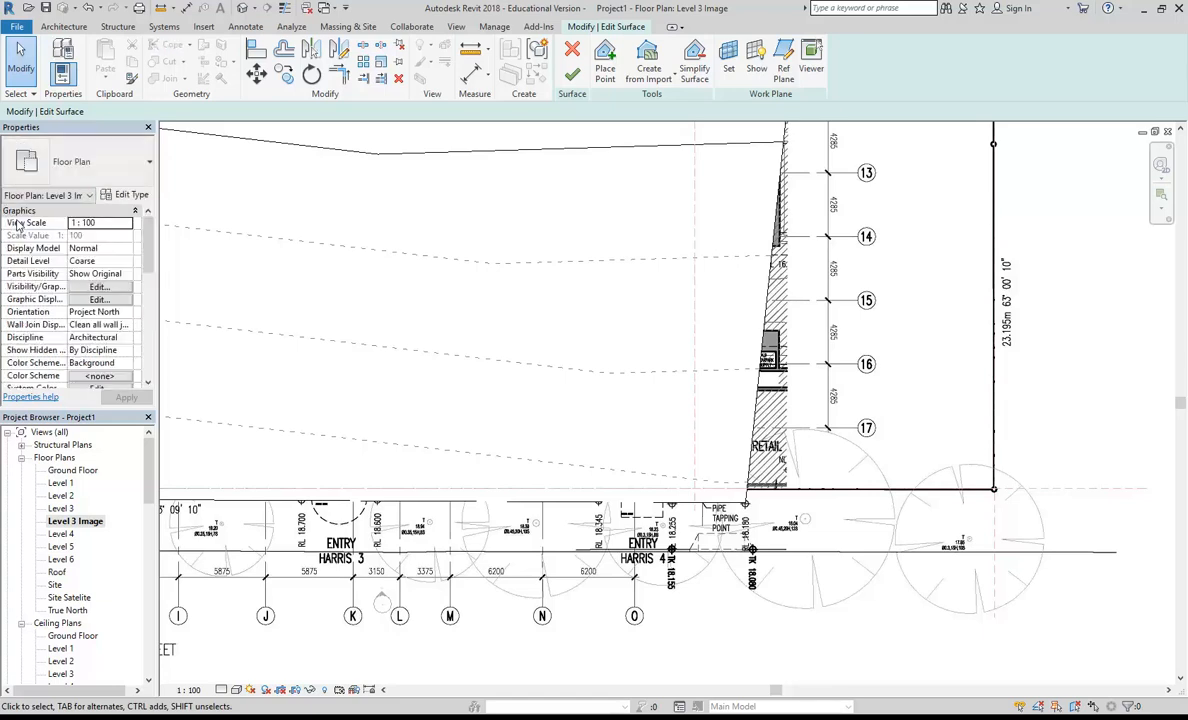
{"action": "left_click_drag", "start_coordinate": [146, 226], "coordinate": [148, 320]}
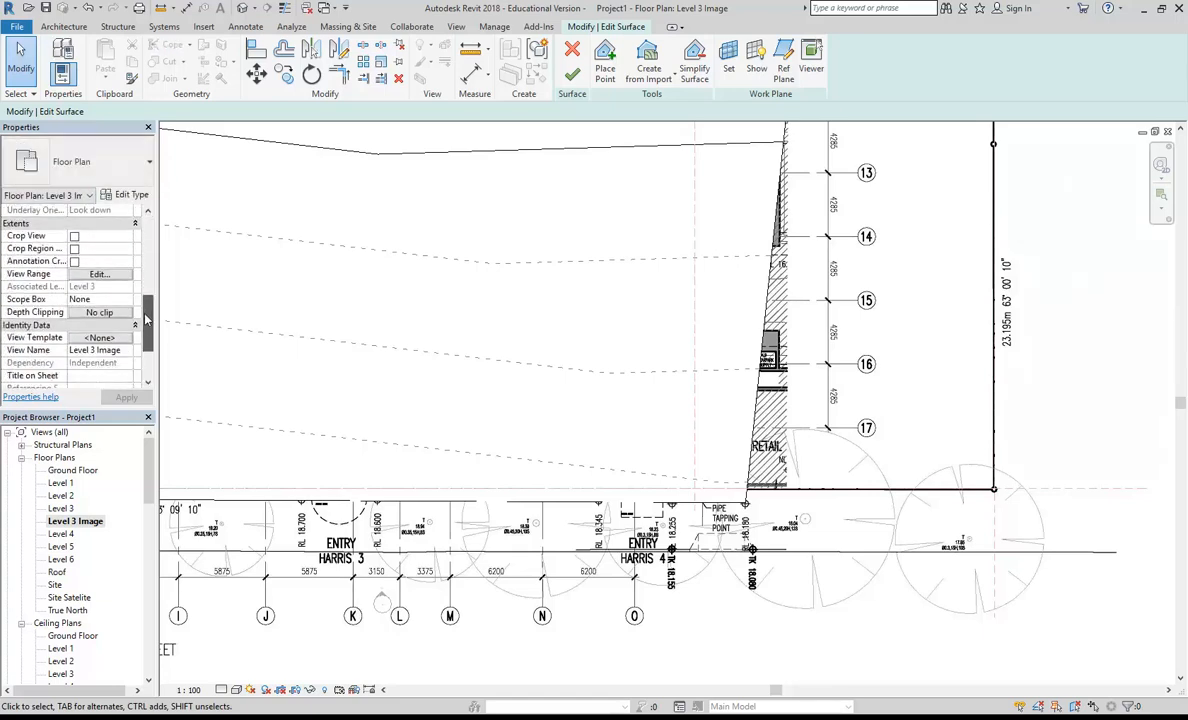
{"action": "left_click", "coordinate": [97, 275]}
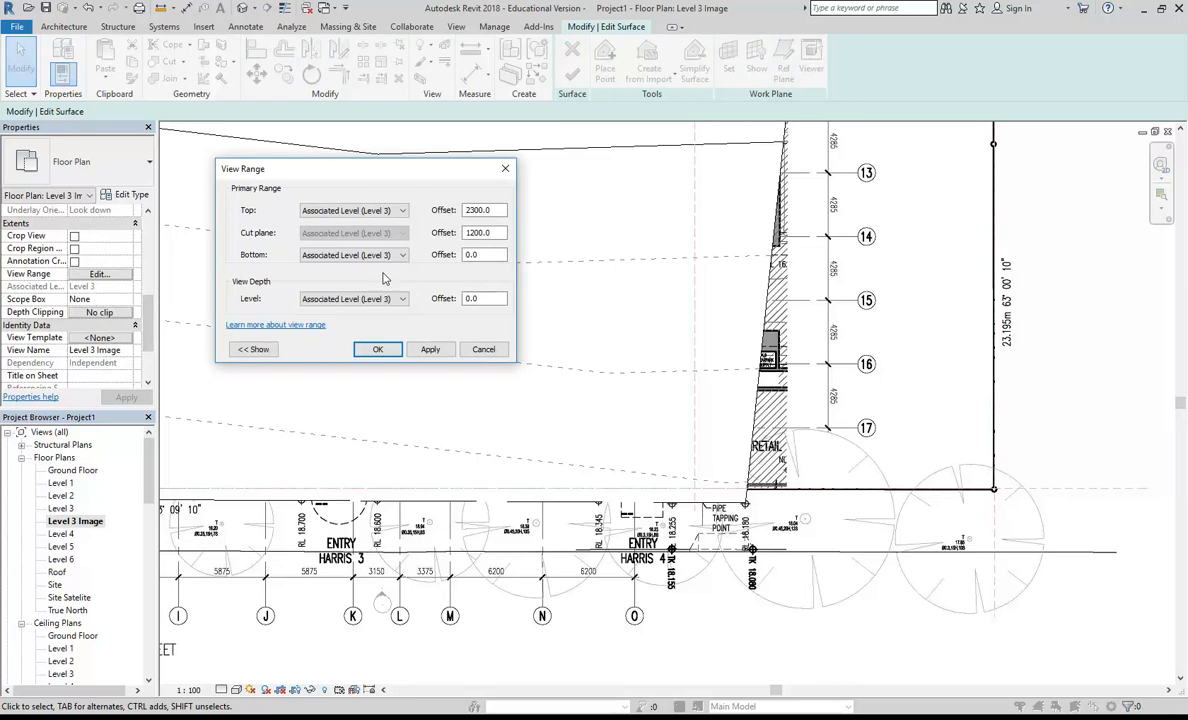
{"action": "left_click_drag", "start_coordinate": [495, 210], "coordinate": [403, 214]}
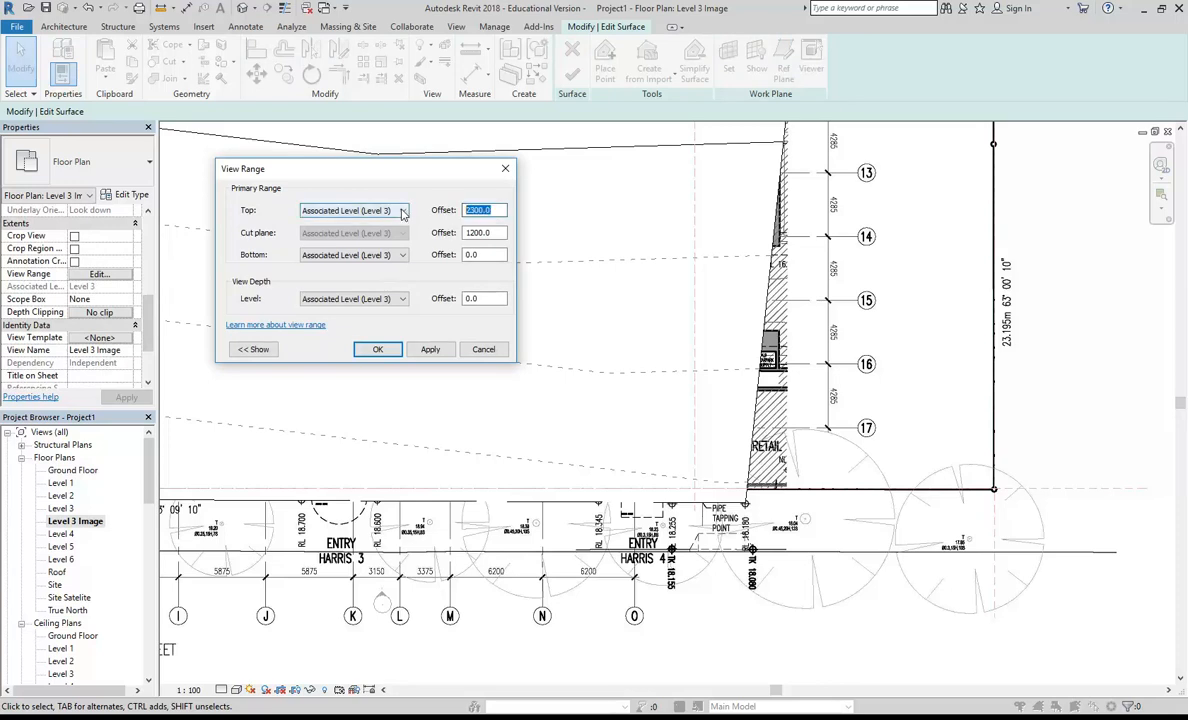
{"action": "type", "text": "4"}
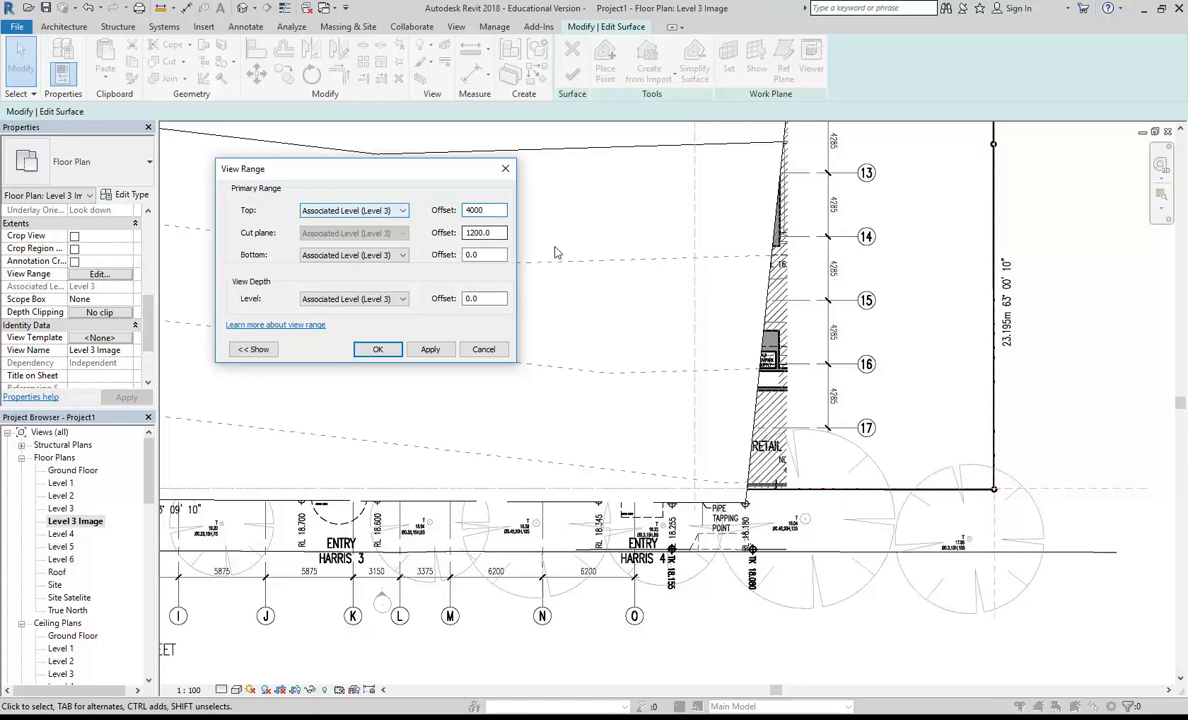
{"action": "left_click_drag", "start_coordinate": [503, 254], "coordinate": [418, 257]}
{"action": "type", "text": "-5"}
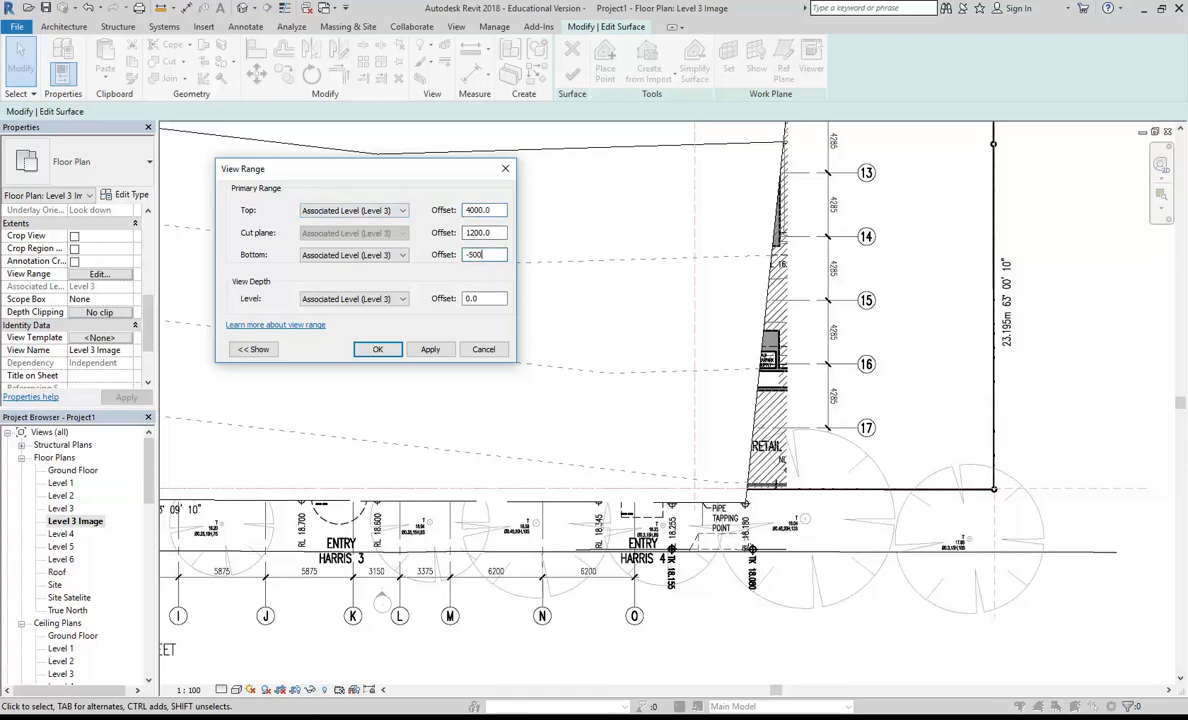
{"action": "left_click_drag", "start_coordinate": [476, 299], "coordinate": [460, 299]}
{"action": "type", "text": "-5"}
{"action": "left_click", "coordinate": [373, 347]}
Step: Check which surface points are displayed along the Harris Street edge in the Level 3 plan and the 3D view
{"action": "scroll", "coordinate": [648, 423], "scroll_direction": "up", "scroll_amount": 2}
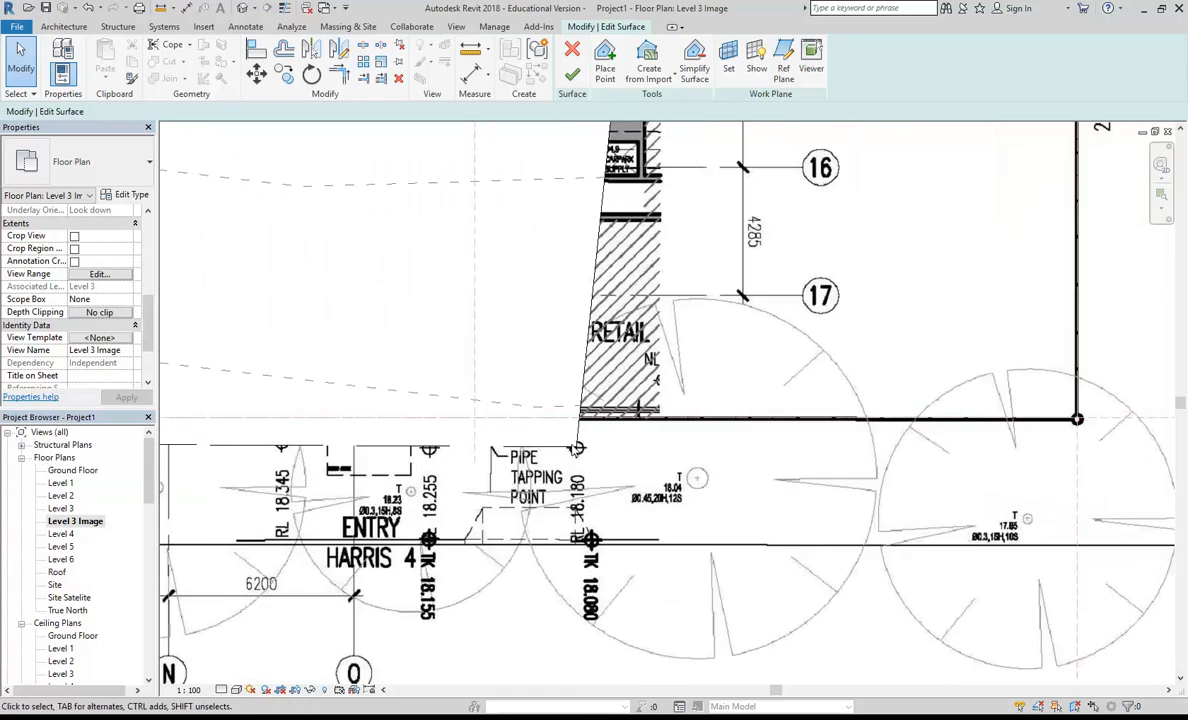
{"action": "scroll", "coordinate": [560, 462], "scroll_direction": "down", "scroll_amount": 3}
{"action": "middle_click_drag", "start_coordinate": [392, 460], "coordinate": [508, 469]}
{"action": "scroll", "coordinate": [508, 469], "scroll_direction": "down", "scroll_amount": 1}
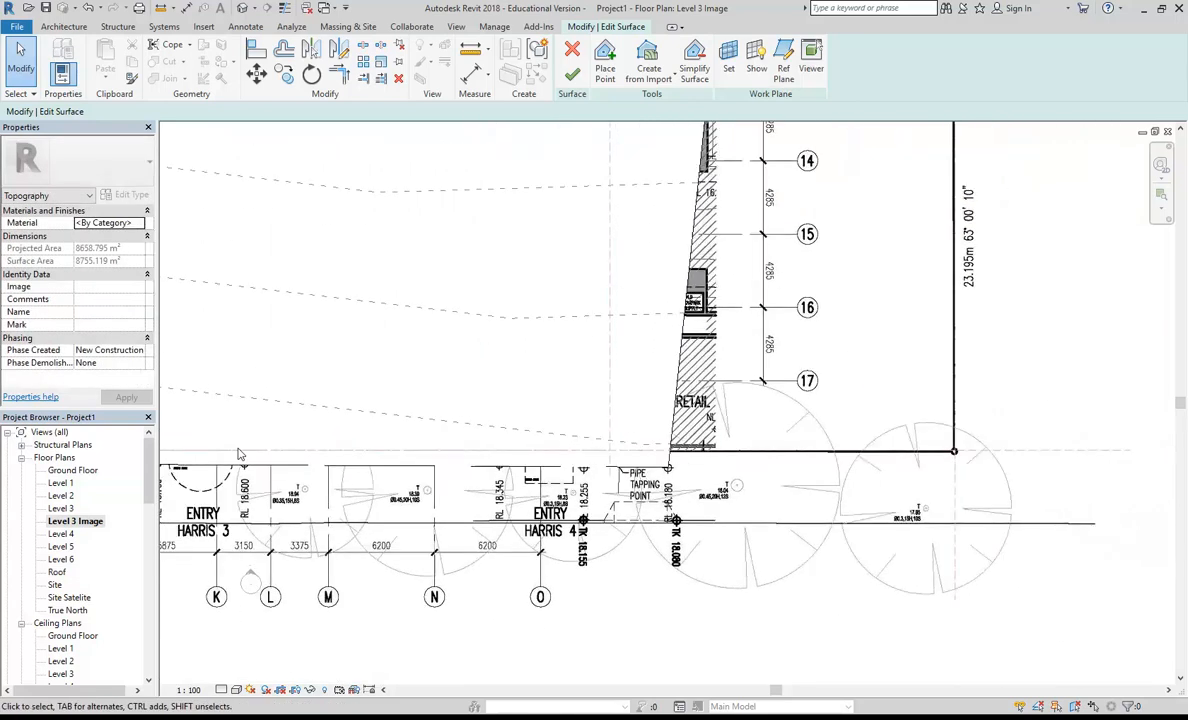
{"action": "double_click", "coordinate": [62, 508]}
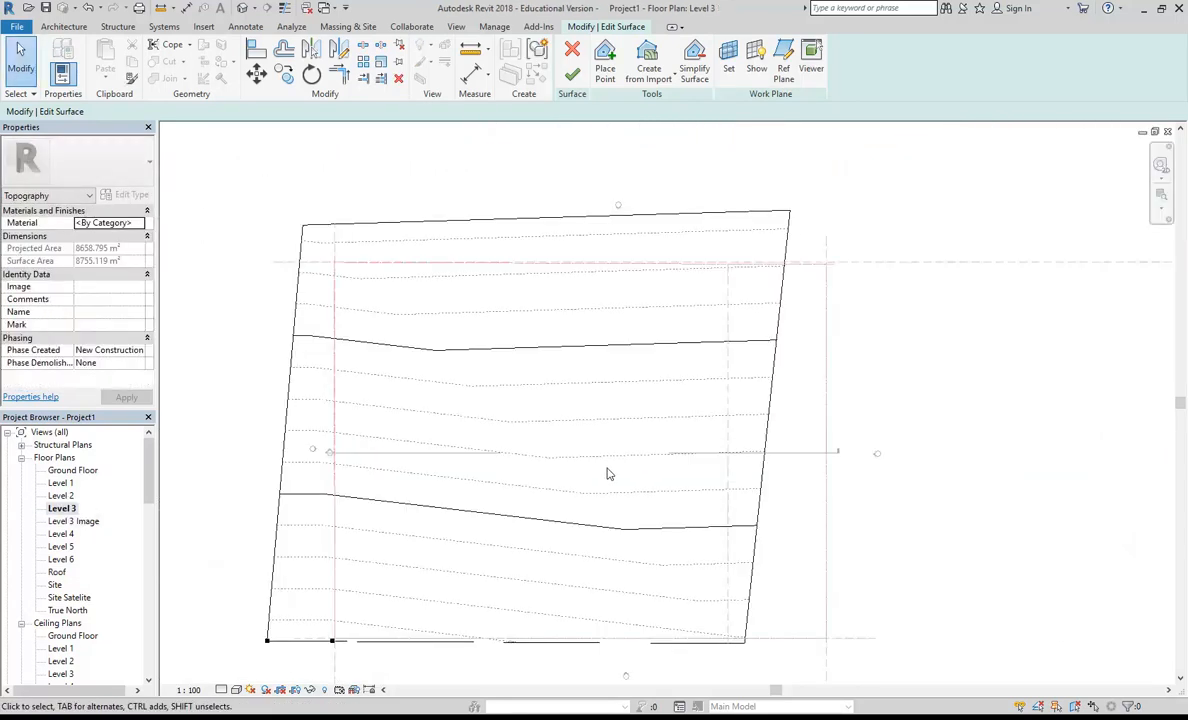
{"action": "middle_click_drag", "start_coordinate": [610, 477], "coordinate": [615, 406]}
{"action": "left_click", "coordinate": [357, 533]}
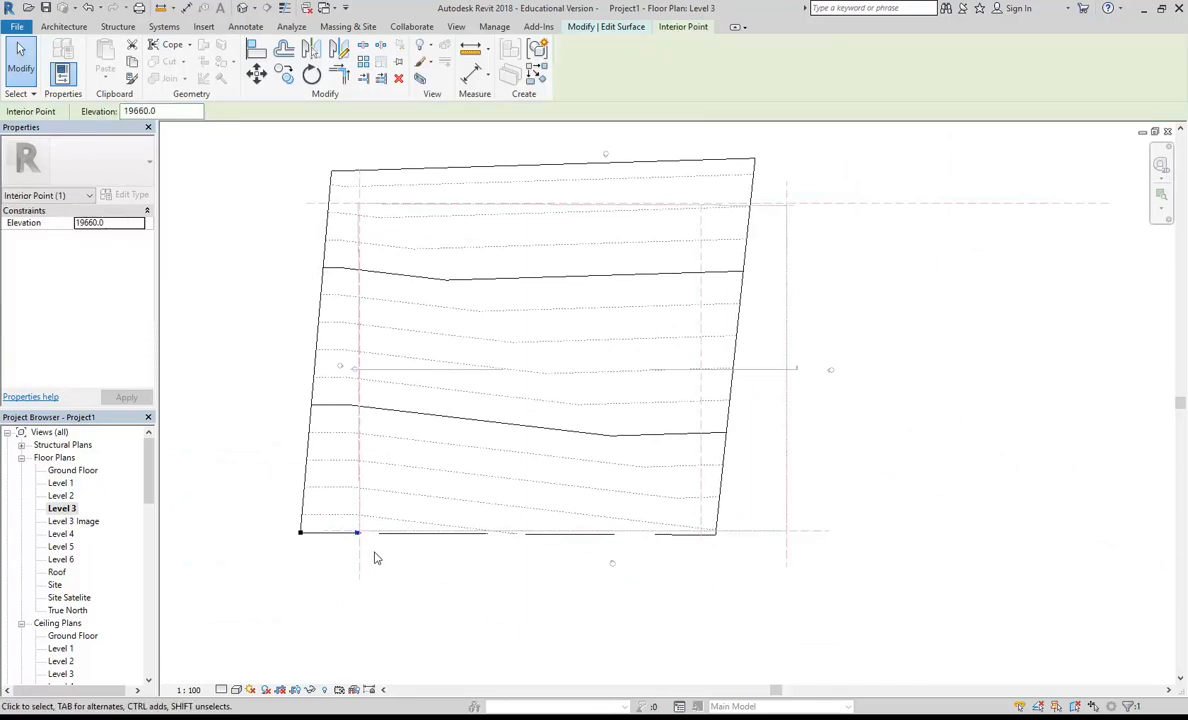
{"action": "left_click", "coordinate": [385, 600]}
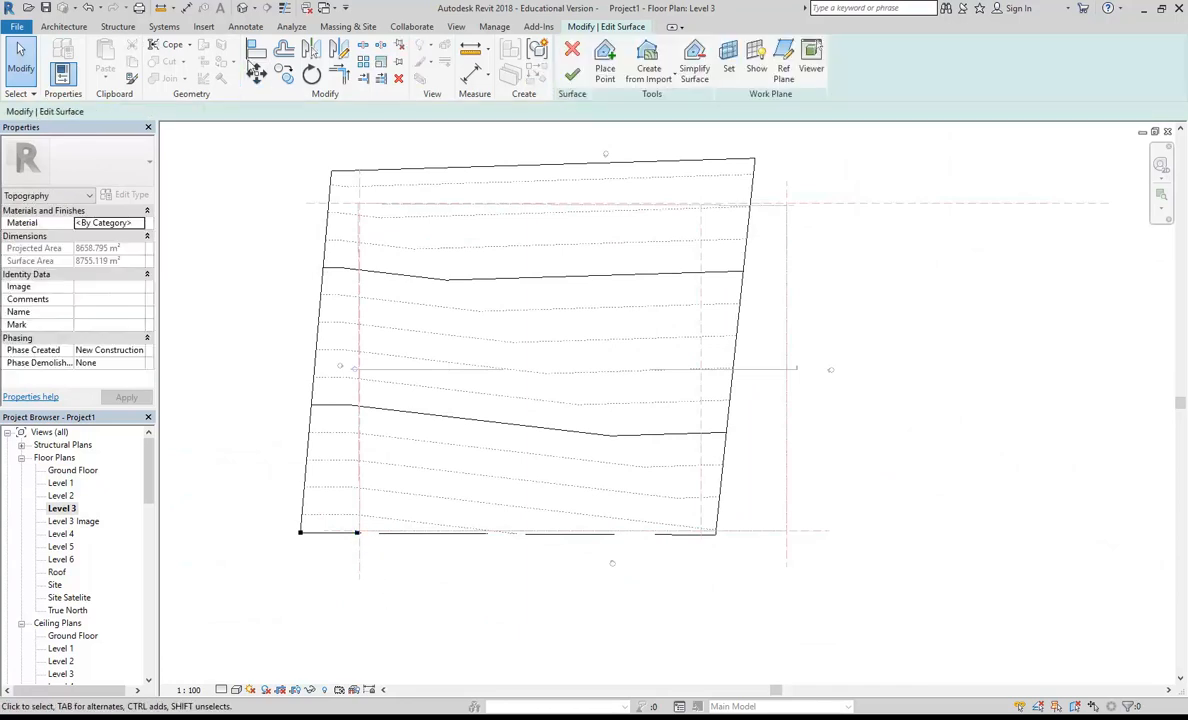
{"action": "left_click", "coordinate": [242, 8]}
{"action": "left_click_drag", "start_coordinate": [578, 517], "coordinate": [695, 610]}
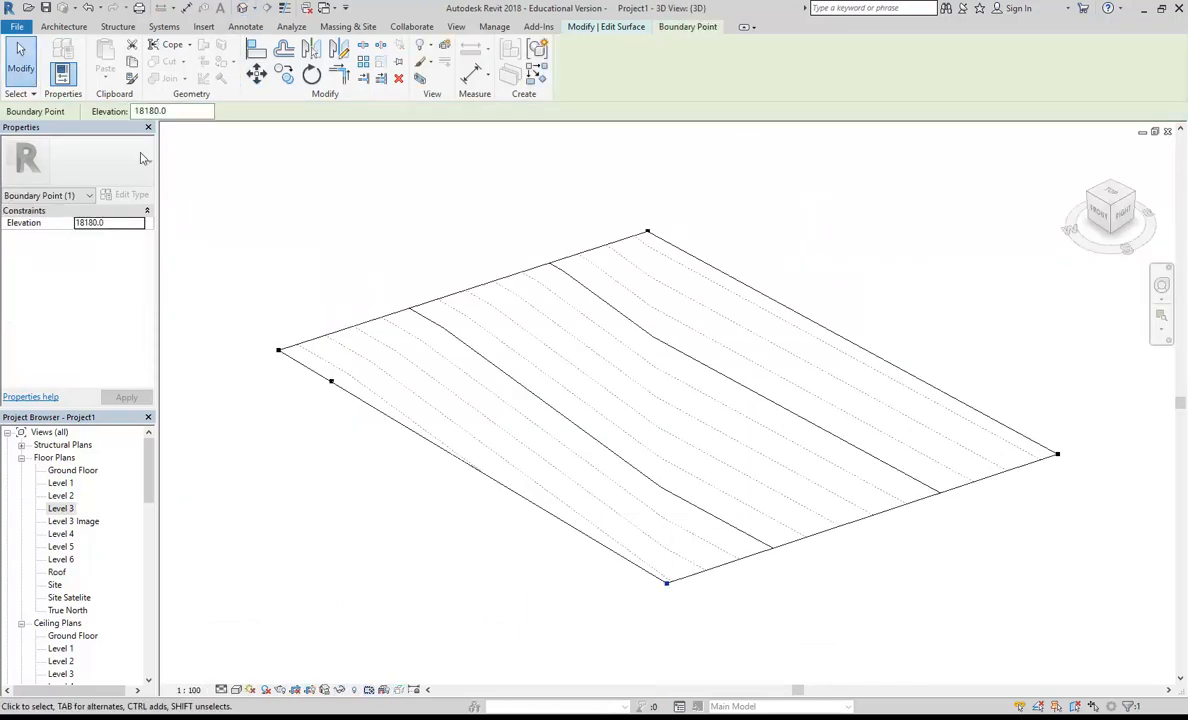
{"action": "double_click", "coordinate": [61, 509]}
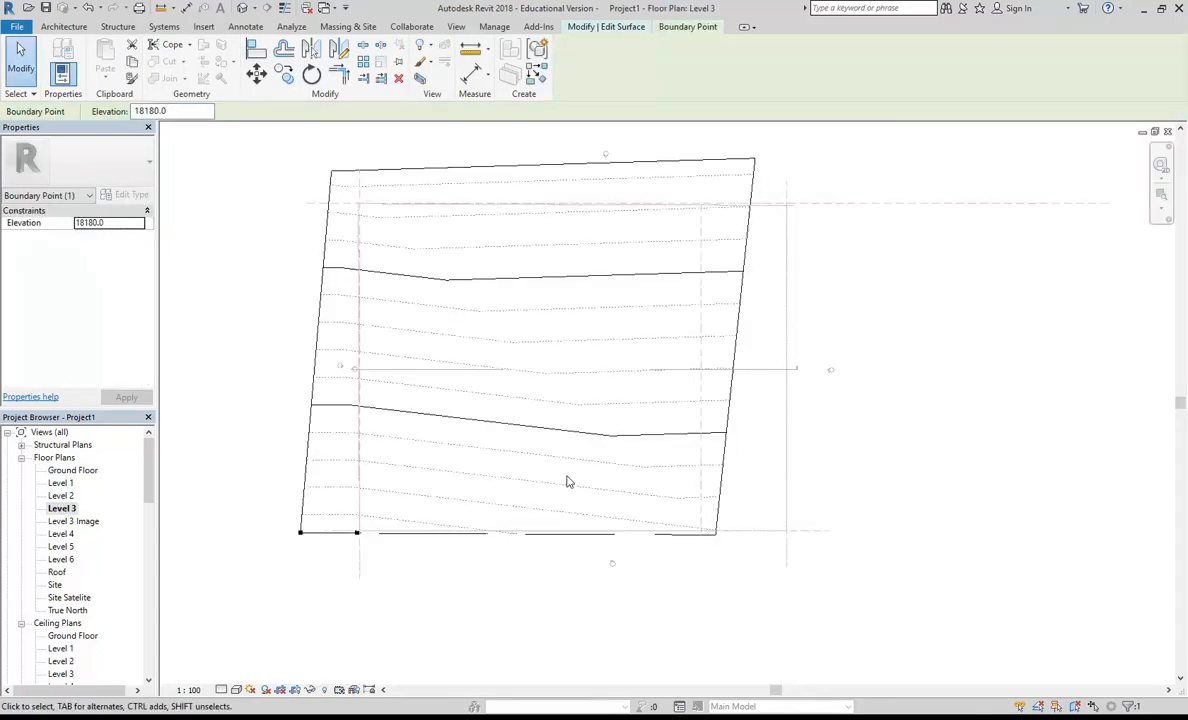
{"action": "middle_click_drag", "start_coordinate": [620, 512], "coordinate": [551, 509]}
{"action": "key", "text": "Escape"}
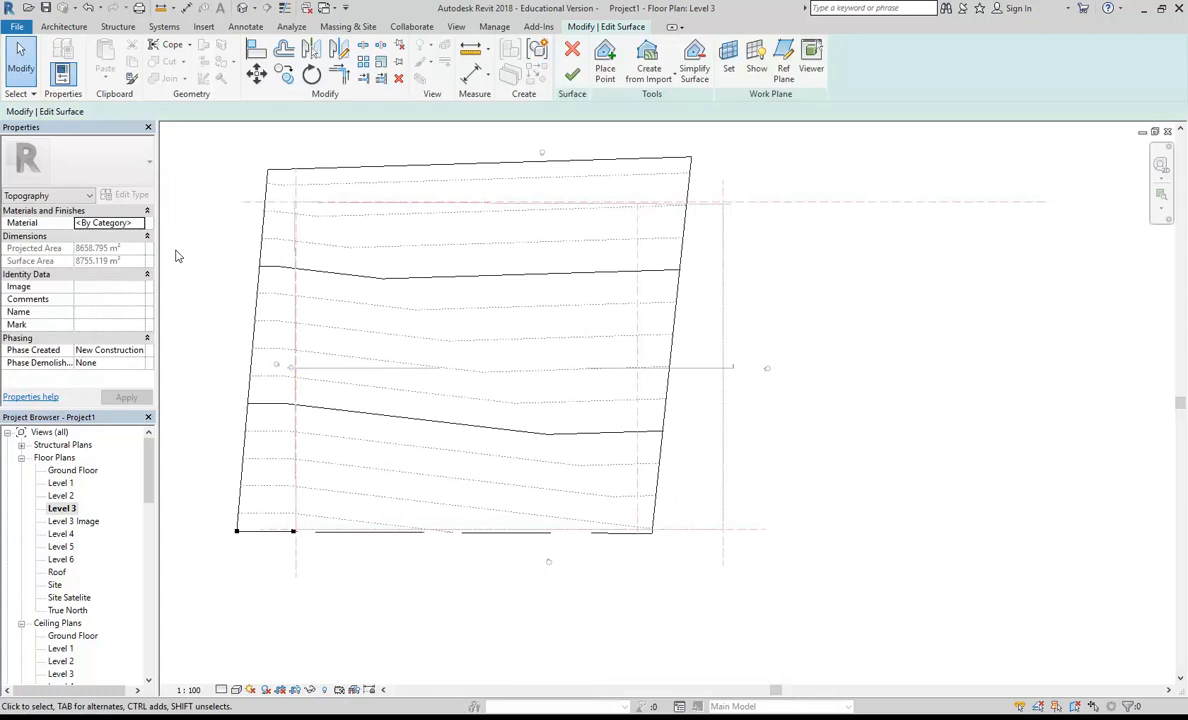
Step: Set both the bottom and the view depth of the Level 3 Image view range to Unlimited
{"action": "double_click", "coordinate": [88, 521]}
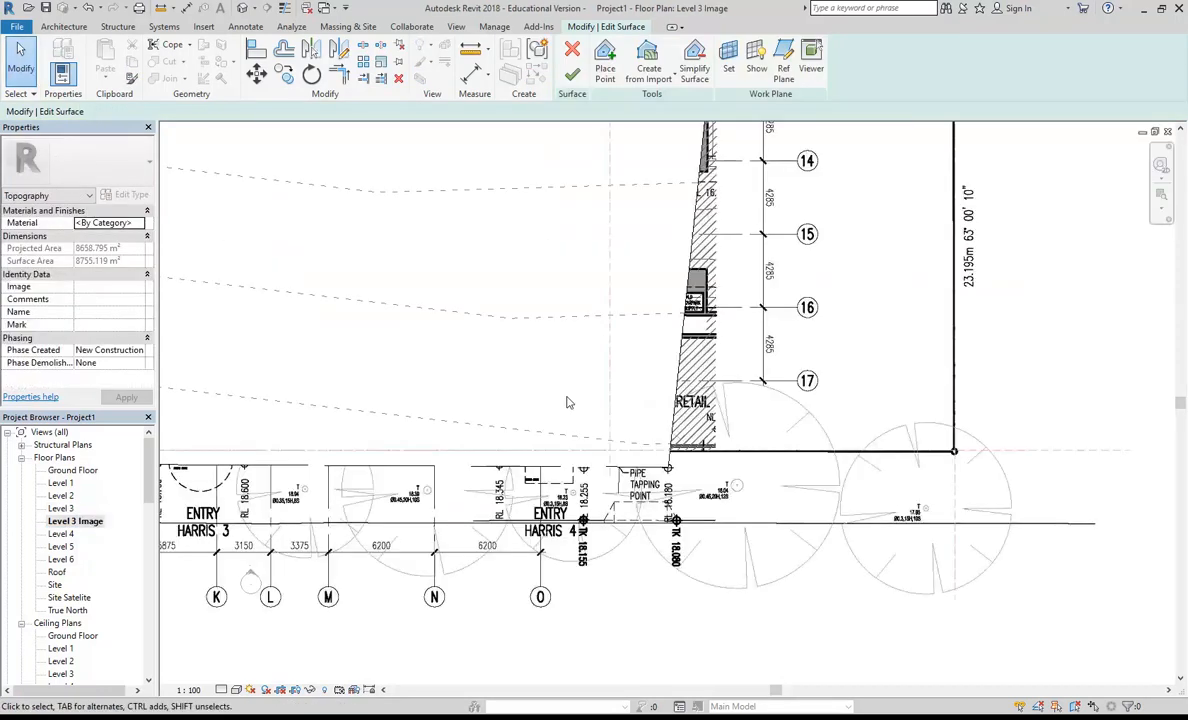
{"action": "left_click", "coordinate": [90, 195]}
{"action": "left_click", "coordinate": [60, 208]}
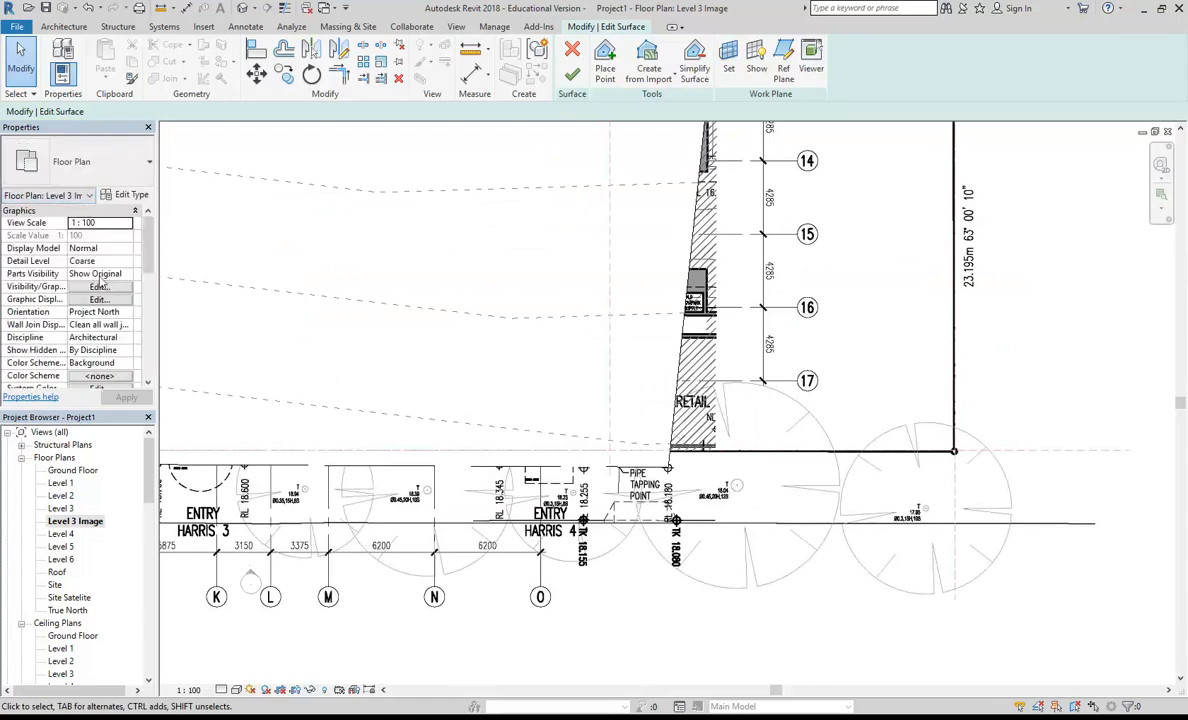
{"action": "scroll", "coordinate": [147, 235], "scroll_direction": "down", "scroll_amount": 5}
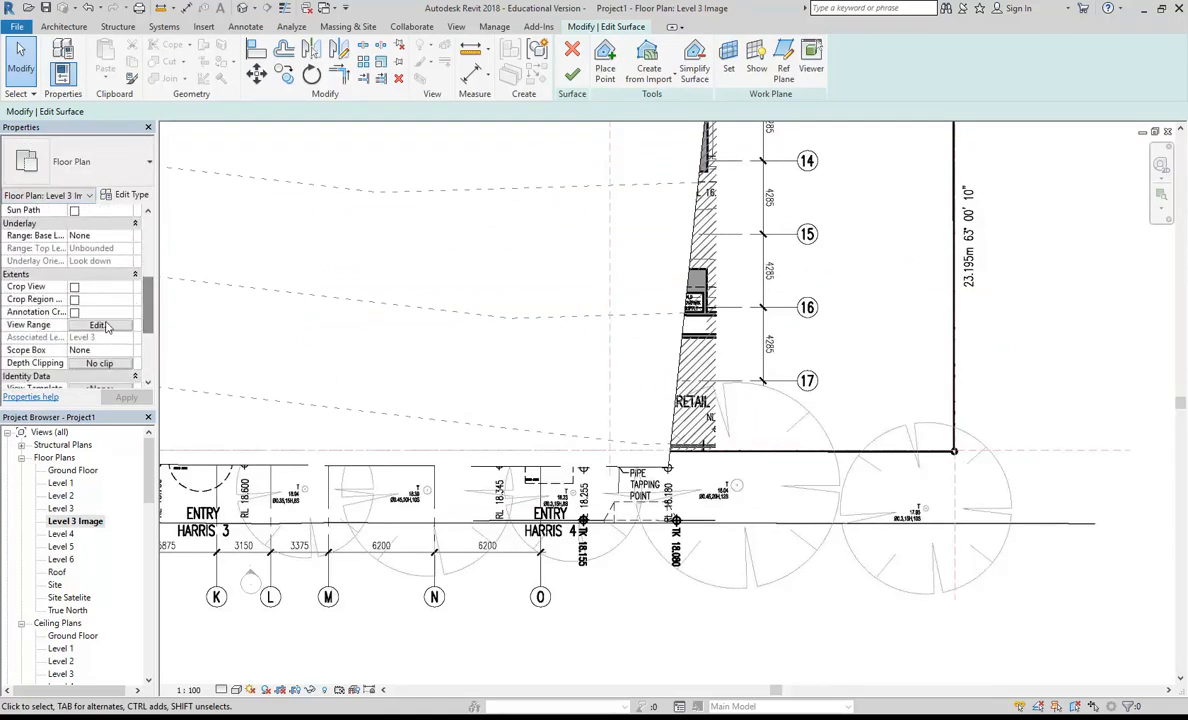
{"action": "left_click", "coordinate": [128, 326]}
{"action": "left_click", "coordinate": [354, 255]}
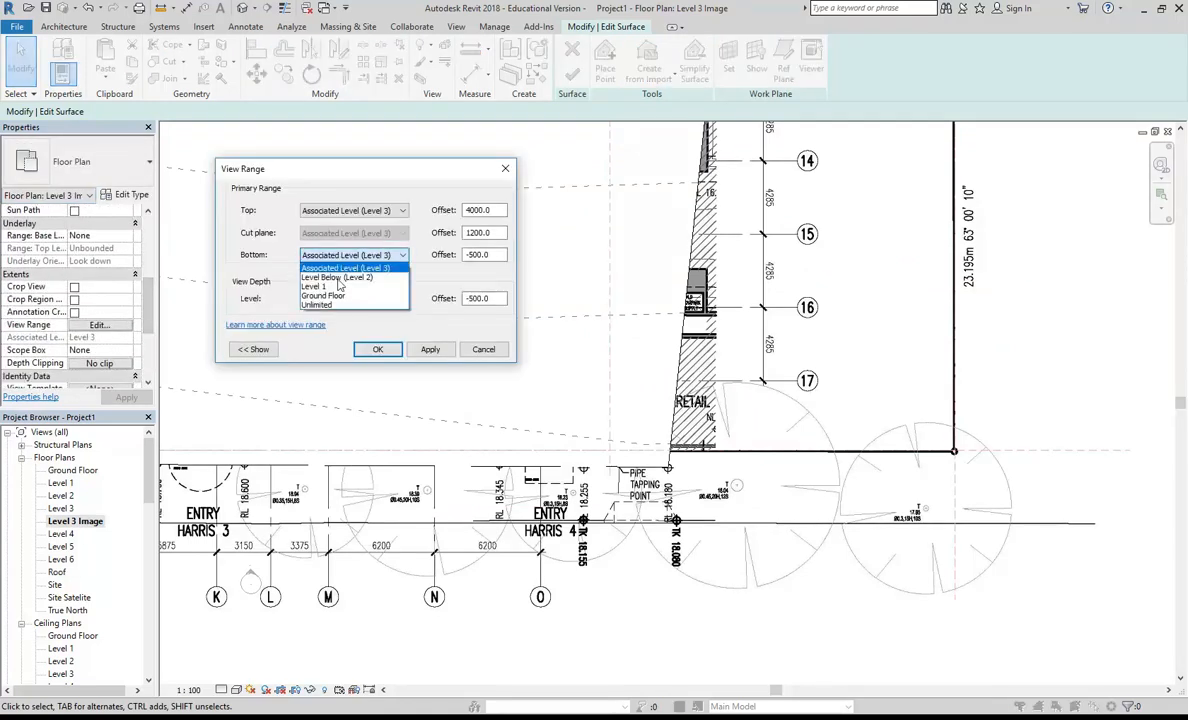
{"action": "left_click", "coordinate": [330, 294]}
{"action": "left_click", "coordinate": [350, 299]}
{"action": "left_click", "coordinate": [330, 346]}
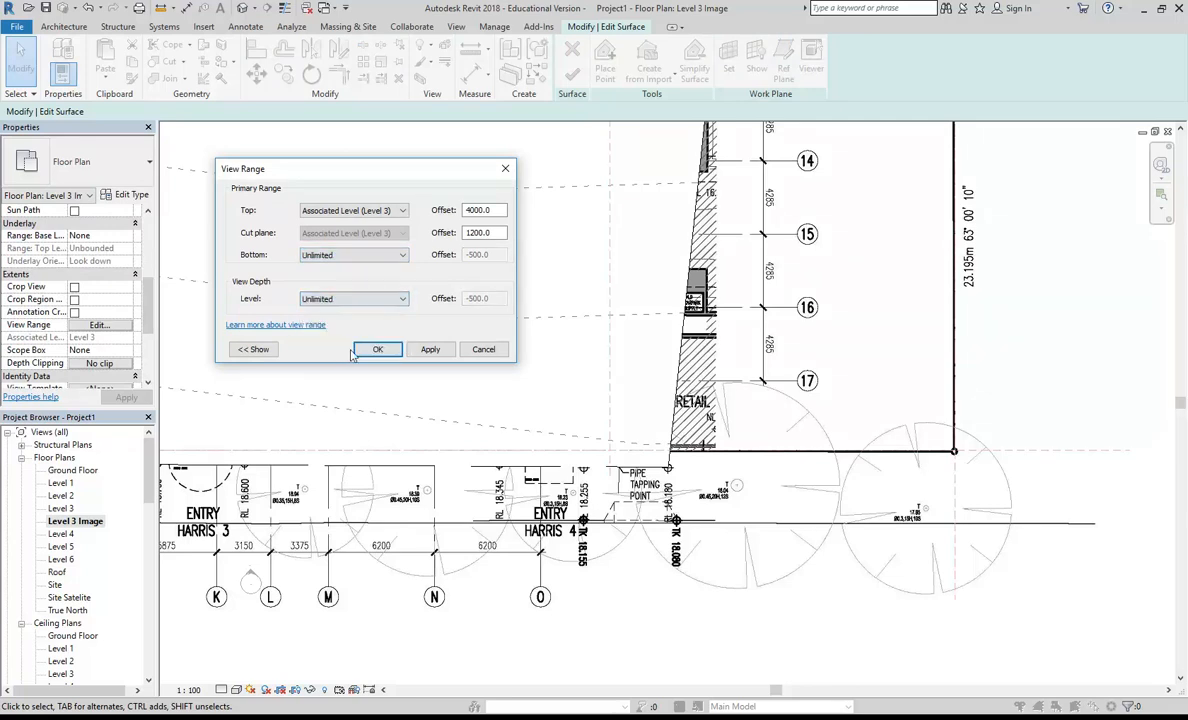
{"action": "left_click", "coordinate": [376, 349]}
Step: Copy the 18180 boundary point outward along Harris Street, away from the building corner near the Harris 4 entry
{"action": "left_click_drag", "start_coordinate": [537, 380], "coordinate": [700, 495]}
{"action": "left_click", "coordinate": [284, 73]}
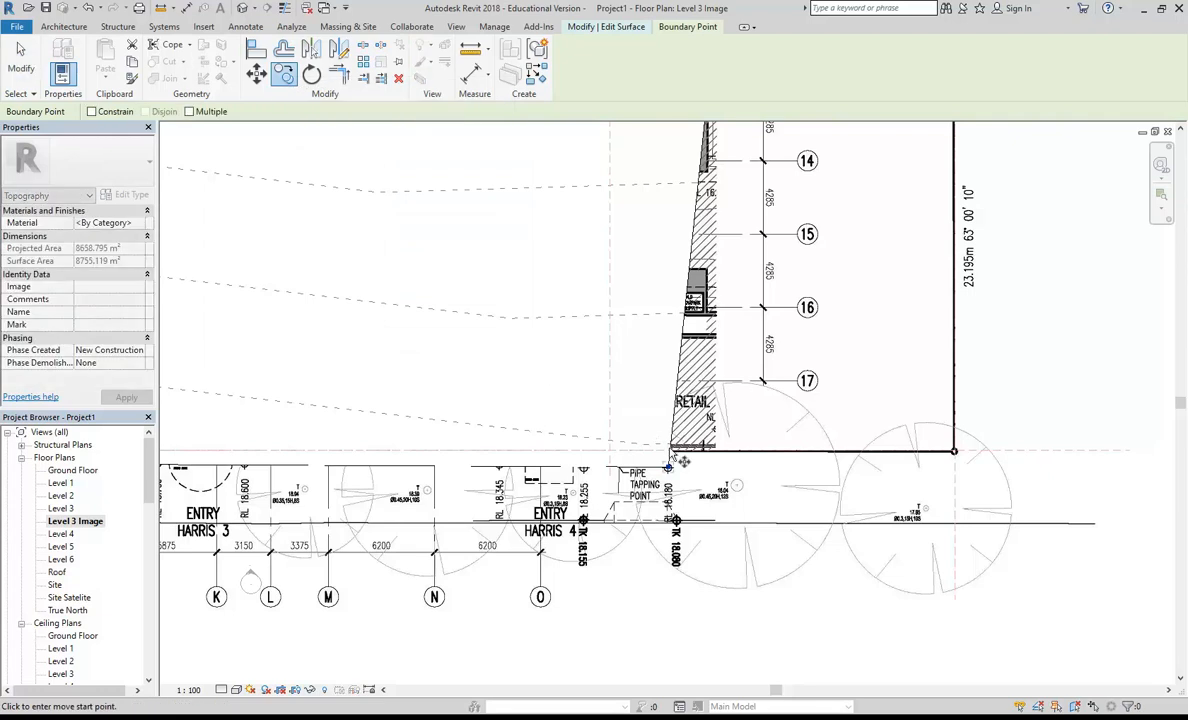
{"action": "left_click", "coordinate": [668, 468]}
{"action": "left_click", "coordinate": [772, 469]}
{"action": "scroll", "coordinate": [694, 400], "scroll_direction": "down", "scroll_amount": 3}
{"action": "scroll", "coordinate": [650, 440], "scroll_direction": "down", "scroll_amount": 2}
Step: Copy the three boundary points at the Harris 4 entry end of the surface about 13 m outward, past the property line
{"action": "middle_click_drag", "start_coordinate": [680, 386], "coordinate": [610, 511]}
{"action": "left_click_drag", "start_coordinate": [565, 208], "coordinate": [670, 672]}
{"action": "scroll", "coordinate": [597, 436], "scroll_direction": "up", "scroll_amount": 1}
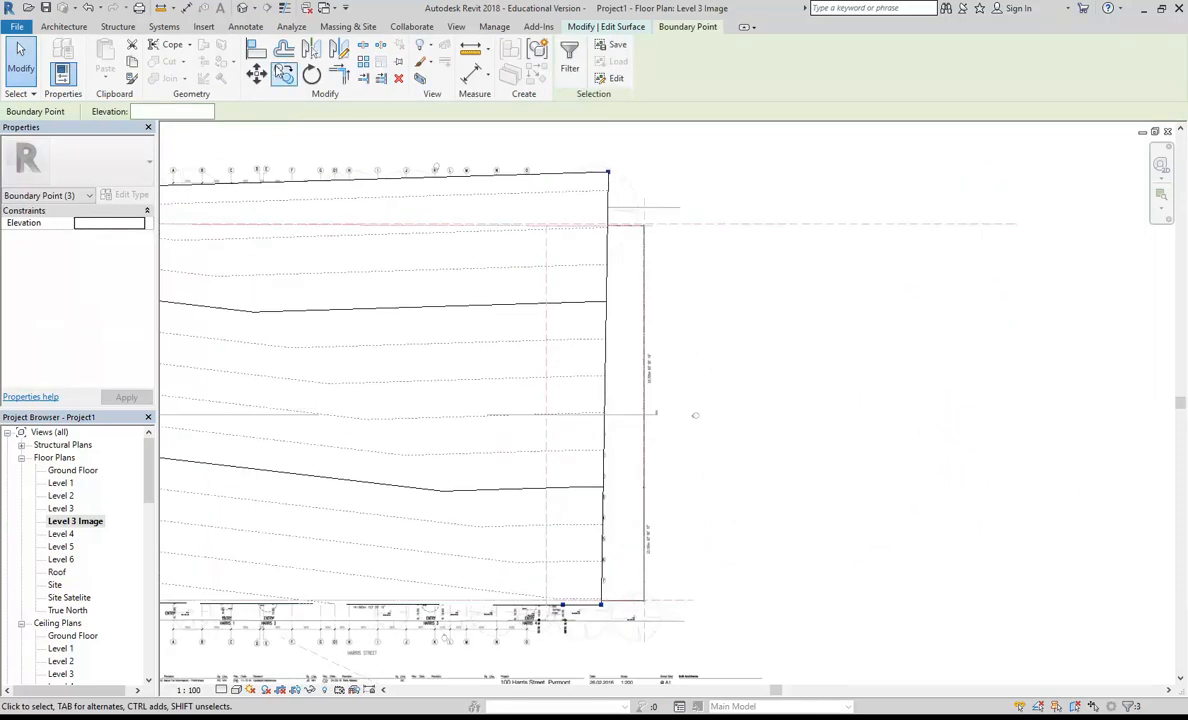
{"action": "left_click", "coordinate": [285, 69]}
{"action": "middle_click_drag", "start_coordinate": [611, 663], "coordinate": [574, 530]}
{"action": "scroll", "coordinate": [575, 535], "scroll_direction": "up", "scroll_amount": 1}
{"action": "left_click", "coordinate": [557, 441]}
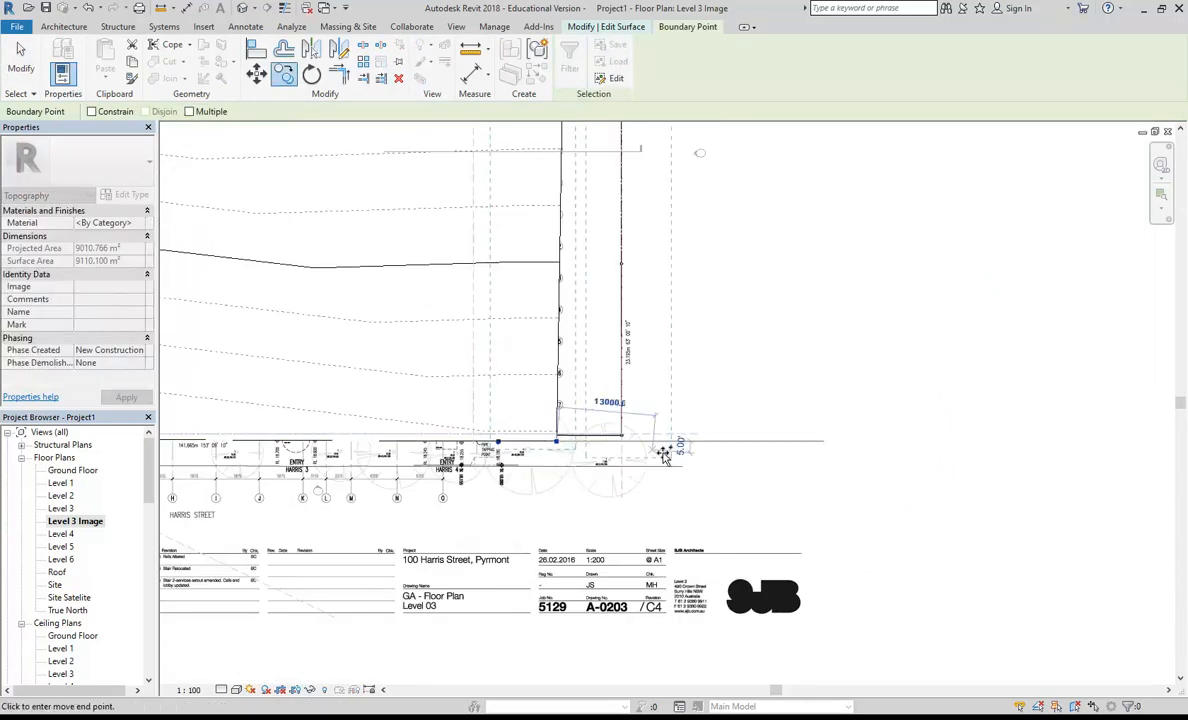
{"action": "left_click", "coordinate": [667, 441]}
{"action": "scroll", "coordinate": [562, 392], "scroll_direction": "down", "scroll_amount": 3}
{"action": "key", "text": "Escape"}
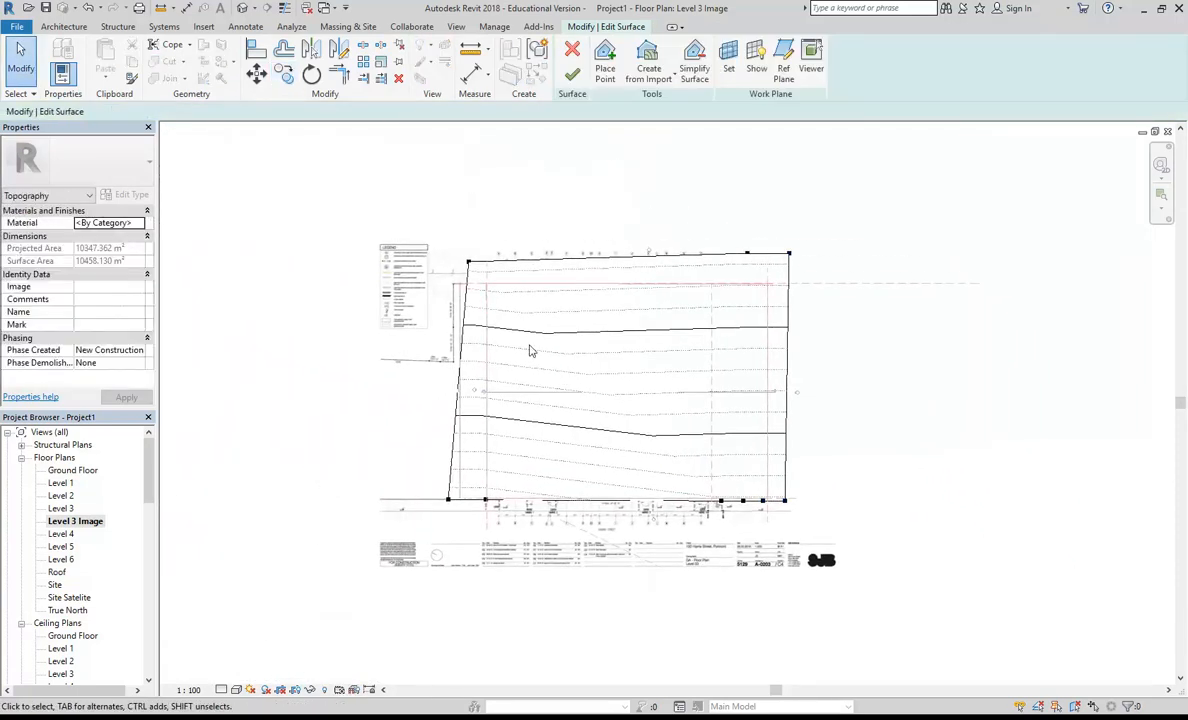
Step: Copy the two corner boundary points at the opposite end of the surface outward, extending the terrain beyond the plan's boundary
{"action": "left_click_drag", "start_coordinate": [480, 515], "coordinate": [489, 551]}
{"action": "left_click", "coordinate": [285, 76]}
{"action": "left_click", "coordinate": [433, 500]}
{"action": "left_click", "coordinate": [385, 496]}
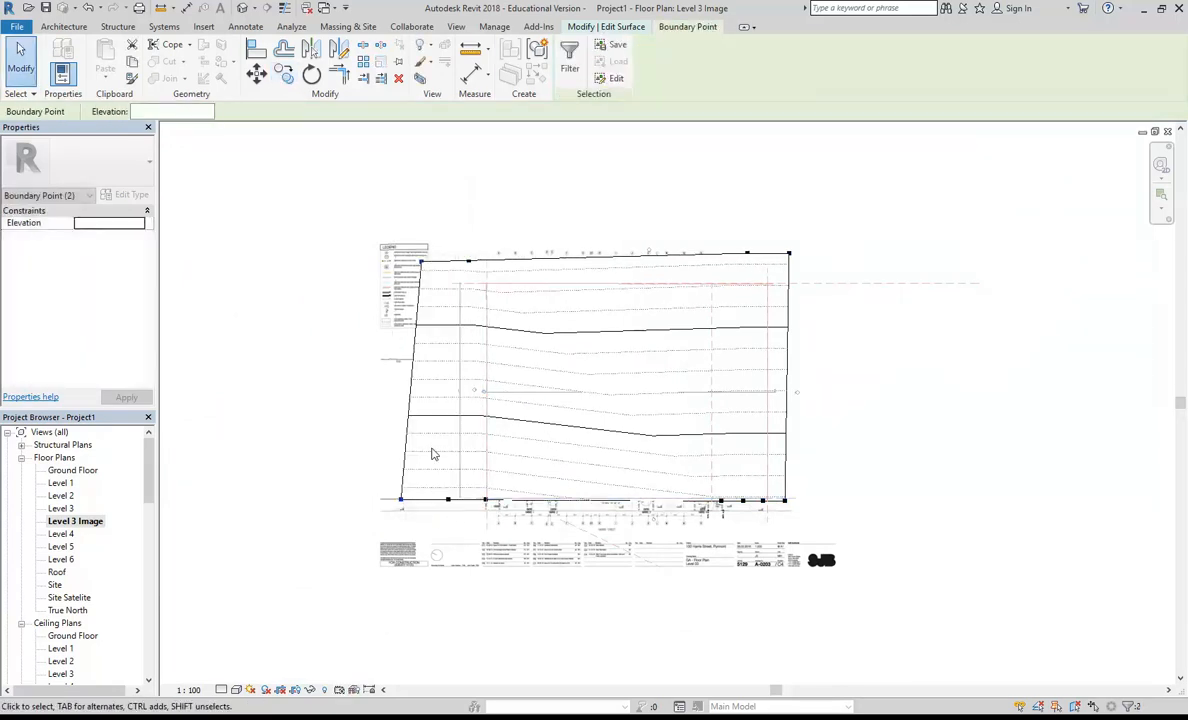
{"action": "key", "text": "Escape"}
Step: Review the extended toposurface in 3D and finish the surface edit
{"action": "scroll", "coordinate": [424, 442], "scroll_direction": "down", "scroll_amount": 1}
{"action": "scroll", "coordinate": [406, 443], "scroll_direction": "up", "scroll_amount": 1}
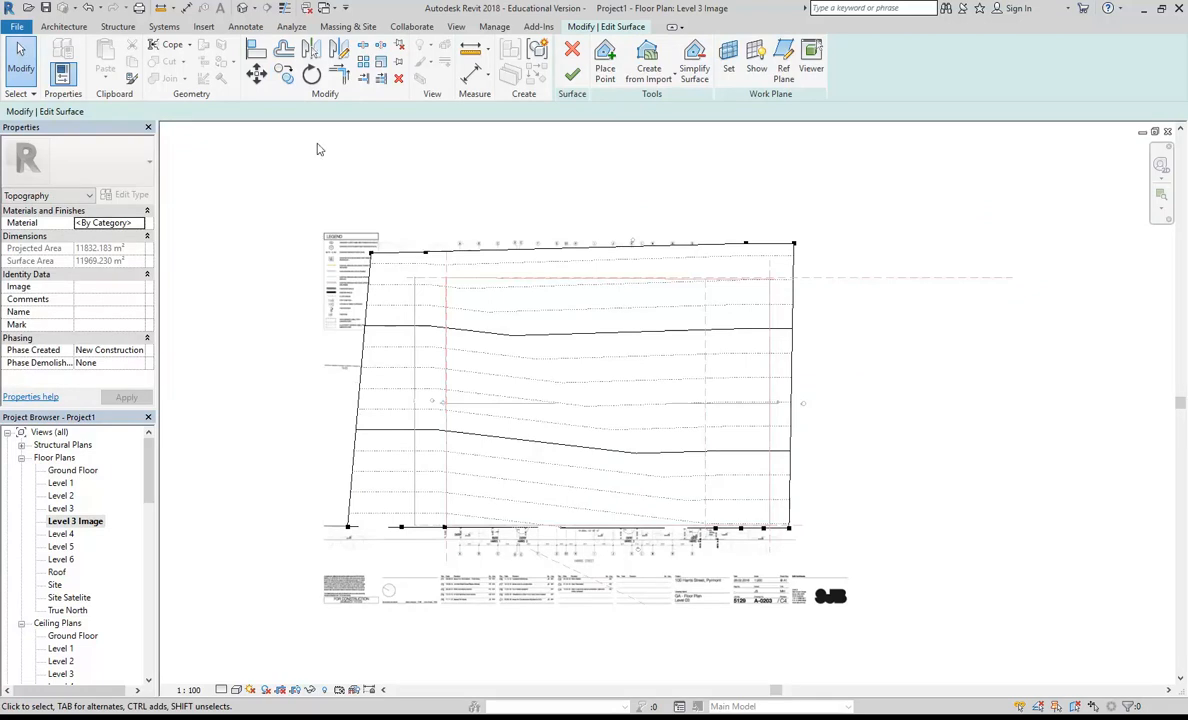
{"action": "left_click", "coordinate": [241, 8]}
{"action": "middle_click_drag", "start_coordinate": [538, 480], "coordinate": [480, 588], "text": "shift"}
{"action": "scroll", "coordinate": [580, 437], "scroll_direction": "up", "scroll_amount": 2}
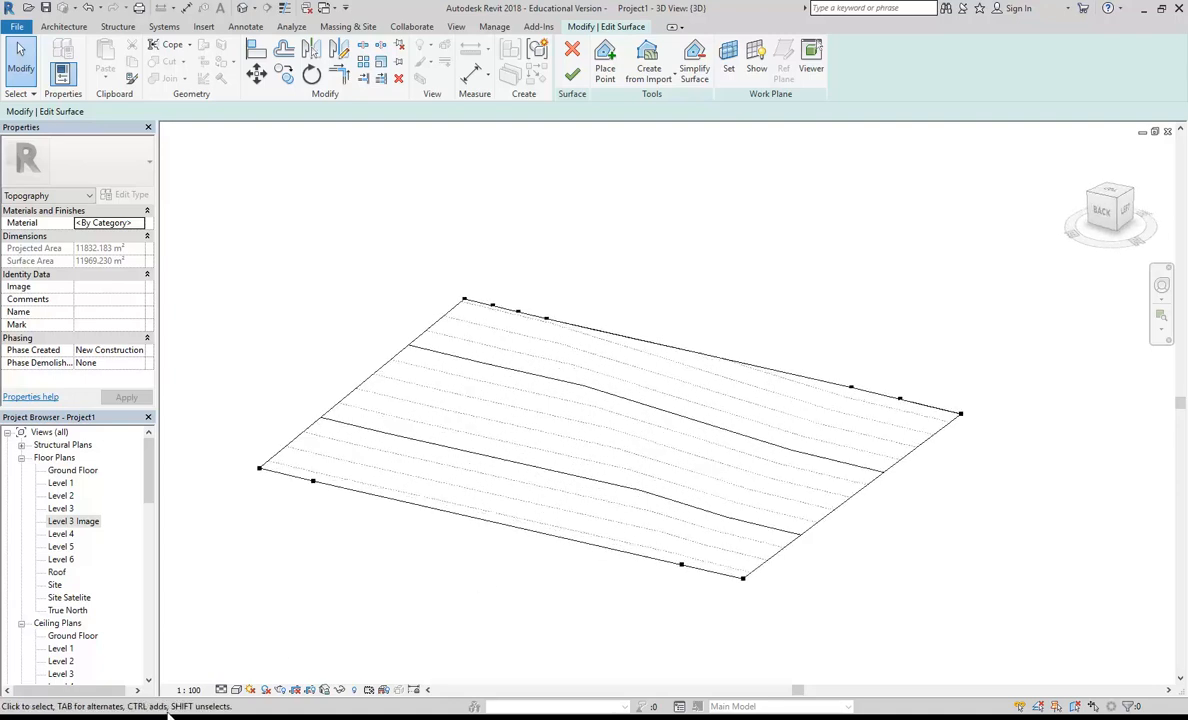
{"action": "middle_click_drag", "start_coordinate": [510, 481], "coordinate": [368, 330], "text": "shift"}
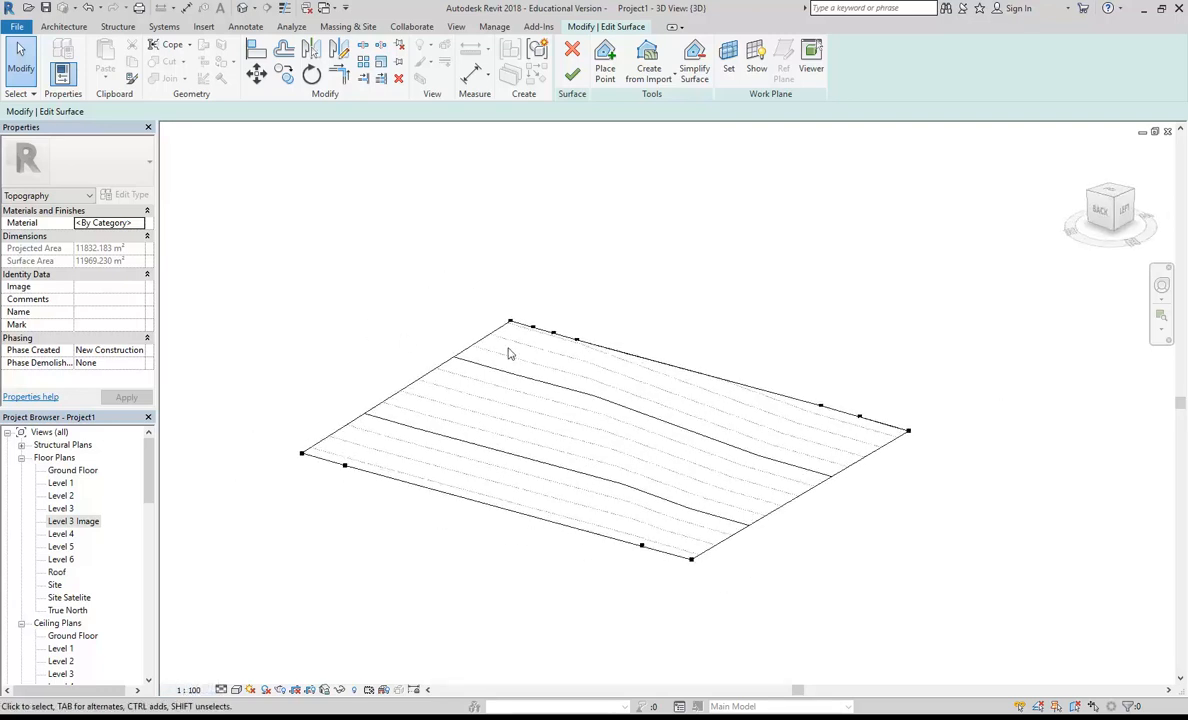
{"action": "left_click", "coordinate": [572, 74]}
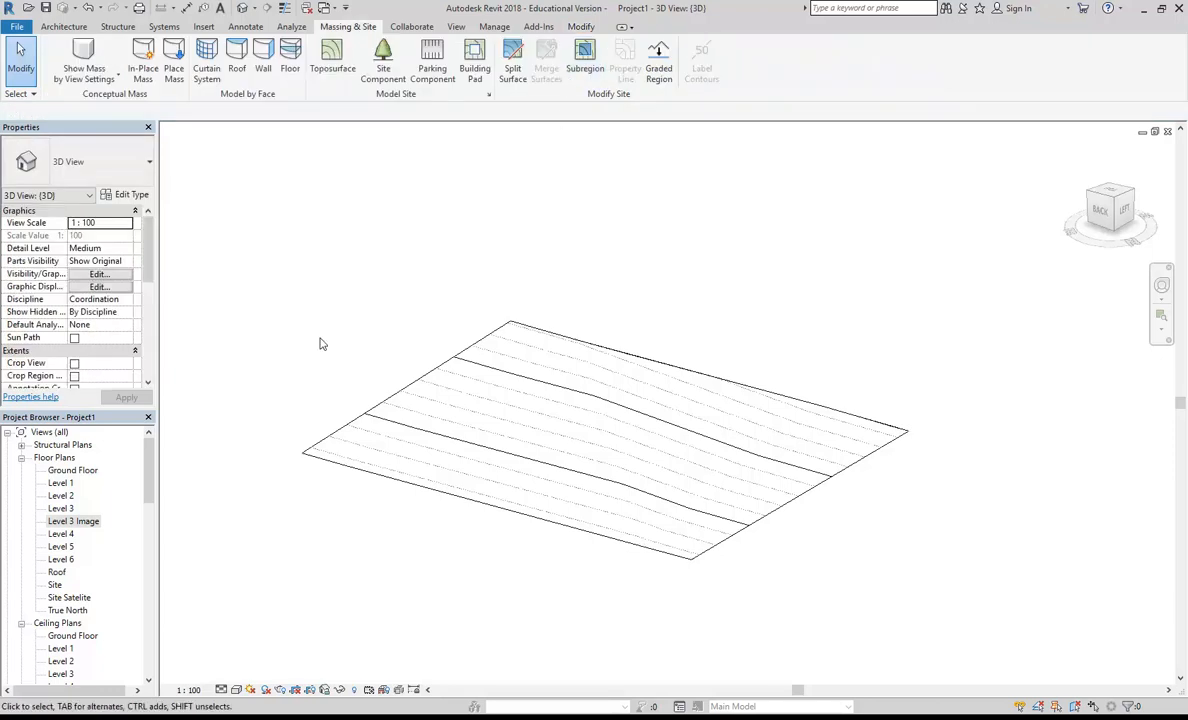
Step: Open the Ground Floor plan view, then switch to Acrobat and export the ground floor PDF as JPEG into the BD3 IDST304A ID Digital Environments folder
{"action": "double_click", "coordinate": [77, 471]}
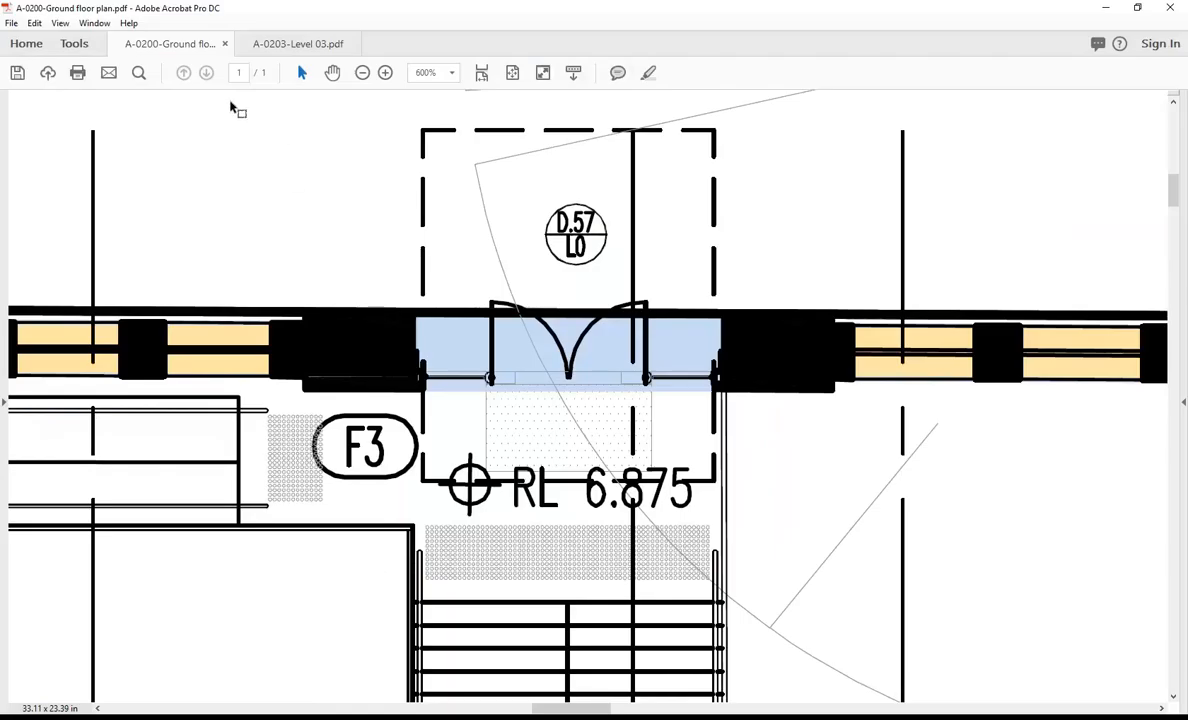
{"action": "left_click", "coordinate": [11, 22]}
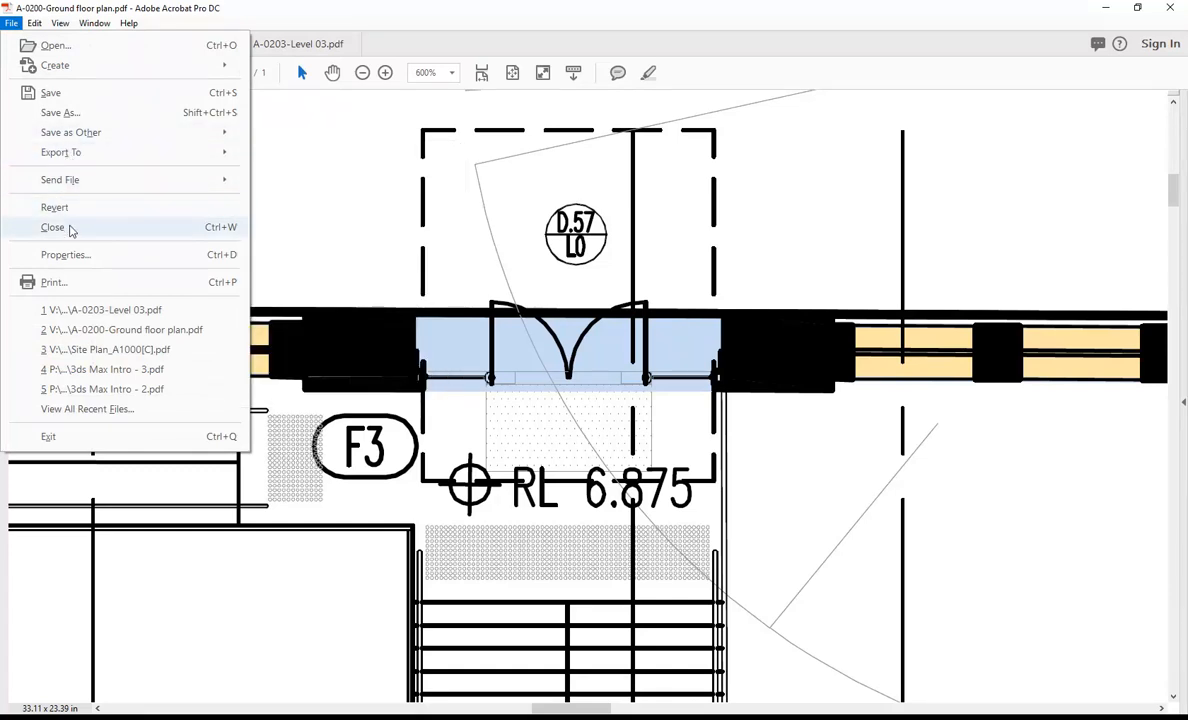
{"action": "mouse_move", "coordinate": [76, 160]}
{"action": "mouse_move", "coordinate": [318, 217]}
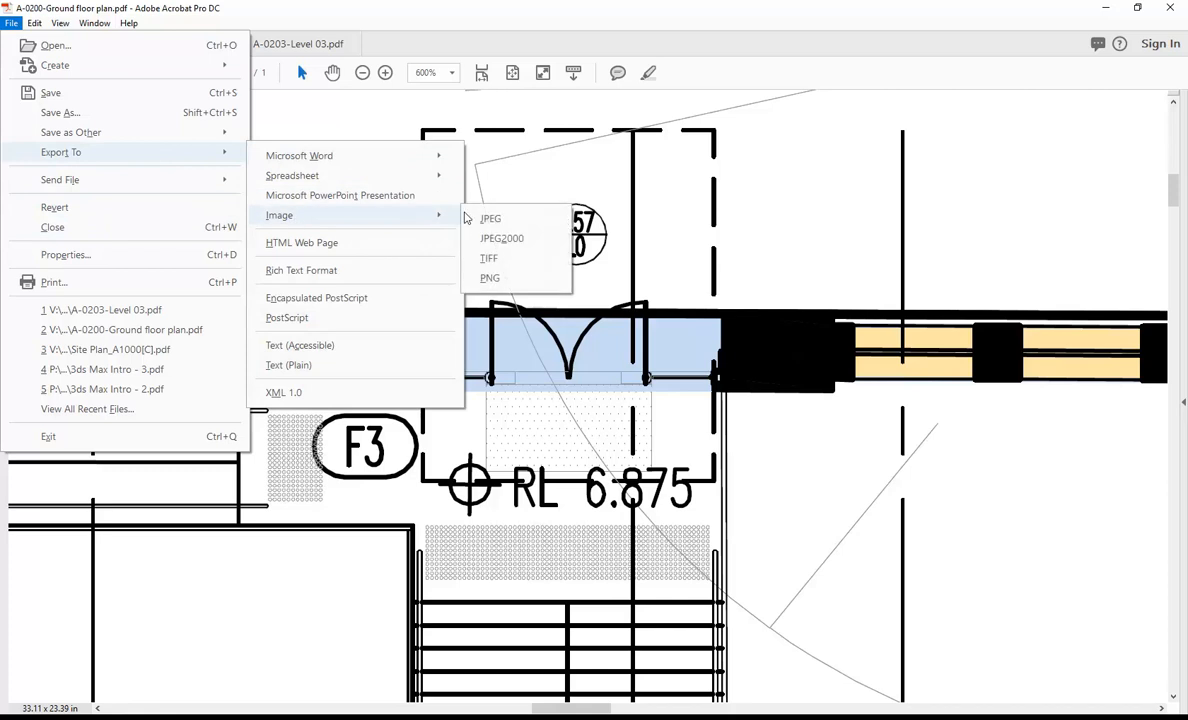
{"action": "left_click", "coordinate": [455, 259]}
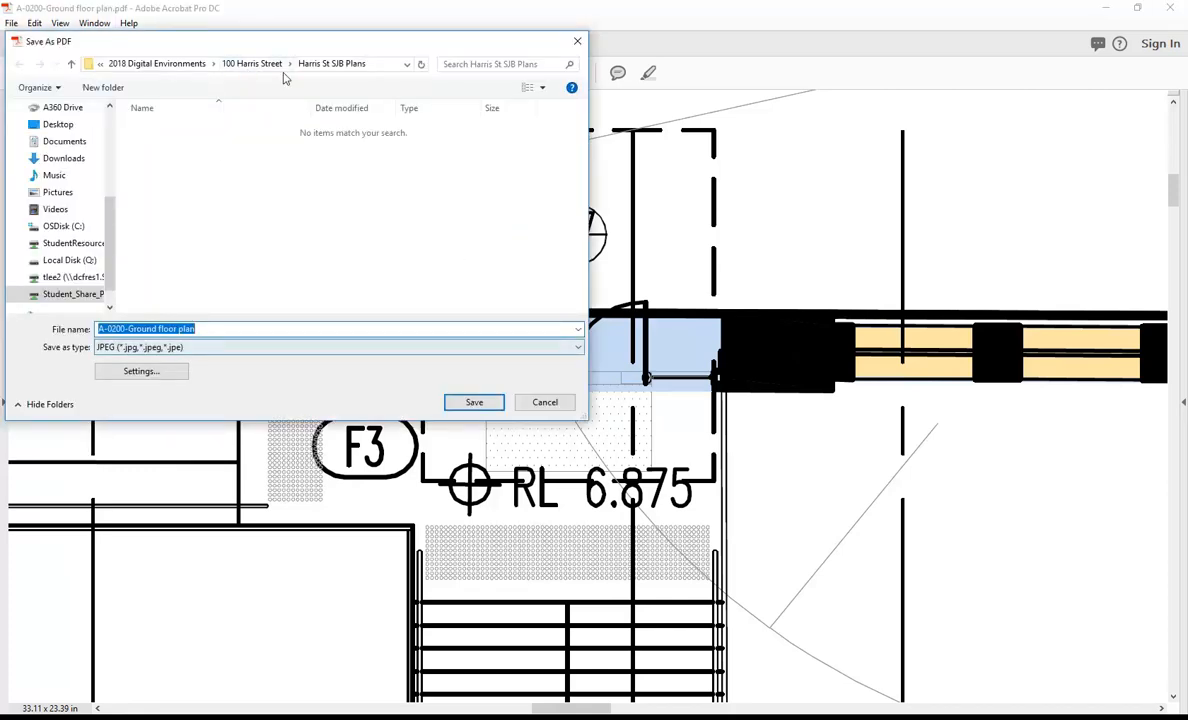
{"action": "left_click", "coordinate": [70, 243]}
{"action": "double_click", "coordinate": [178, 144]}
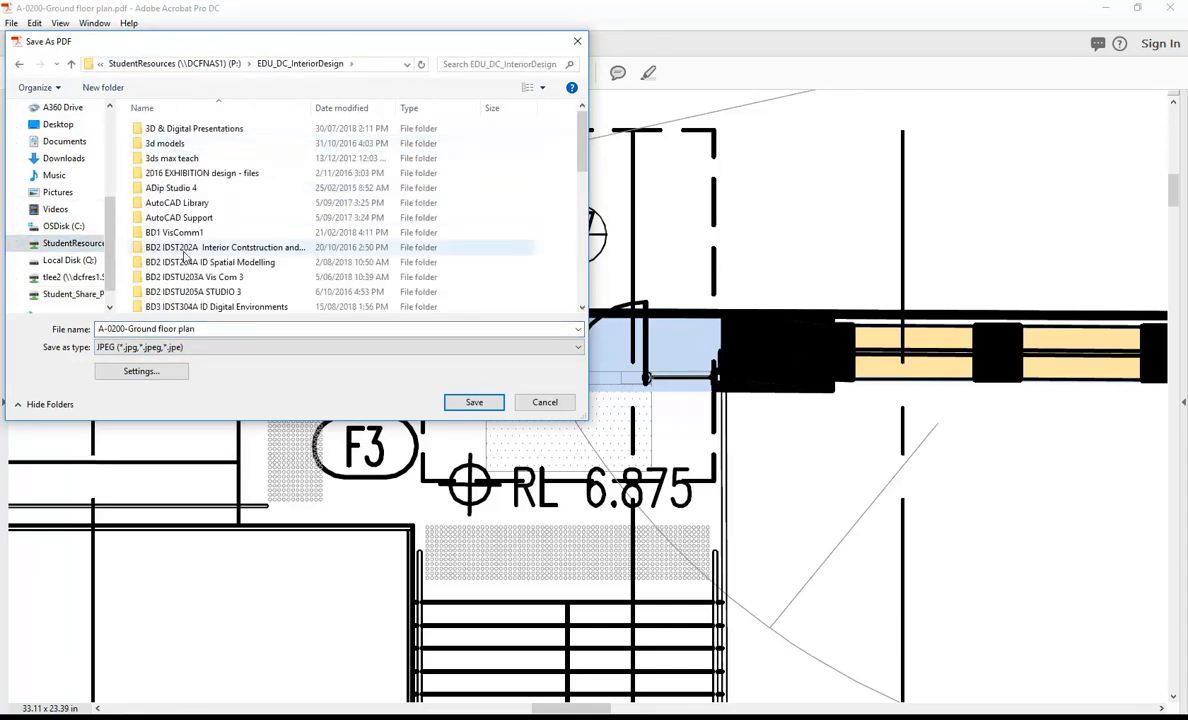
{"action": "double_click", "coordinate": [198, 306]}
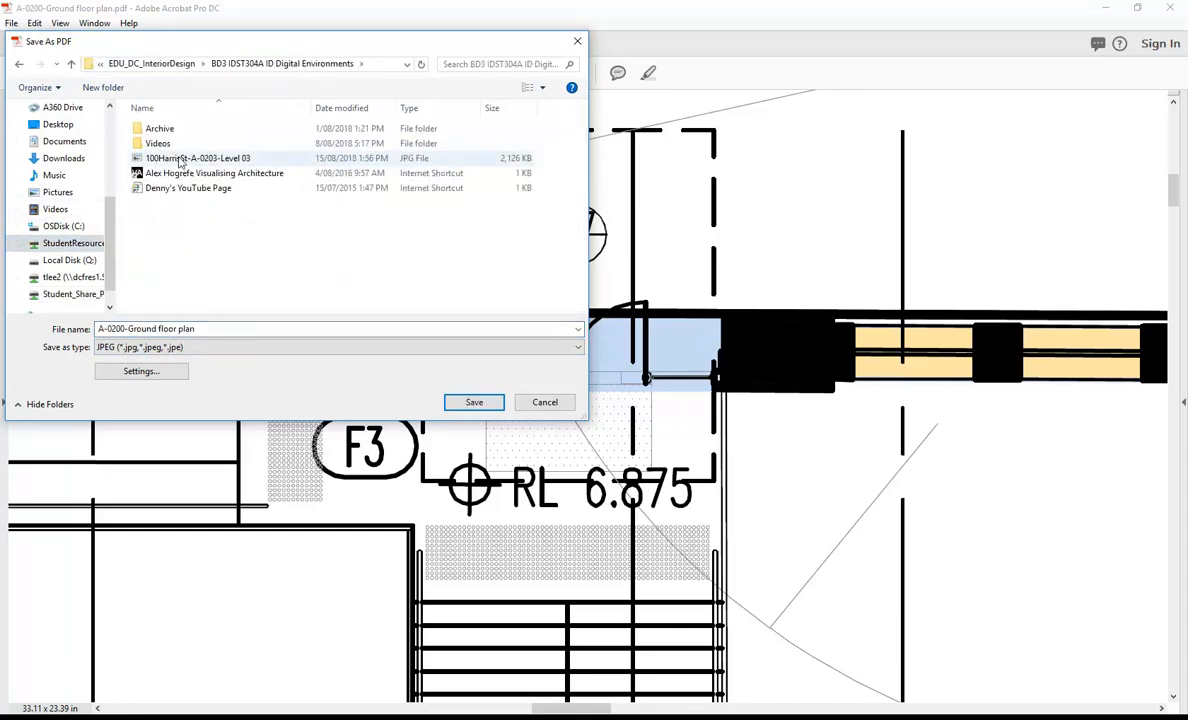
Step: Name the exported JPEG 100HarrisSt-A-0203-Ground, based on the existing Level 03 image's file name, and save it
{"action": "left_click", "coordinate": [182, 160]}
{"action": "left_click", "coordinate": [185, 328]}
{"action": "left_click_drag", "start_coordinate": [174, 328], "coordinate": [297, 328]}
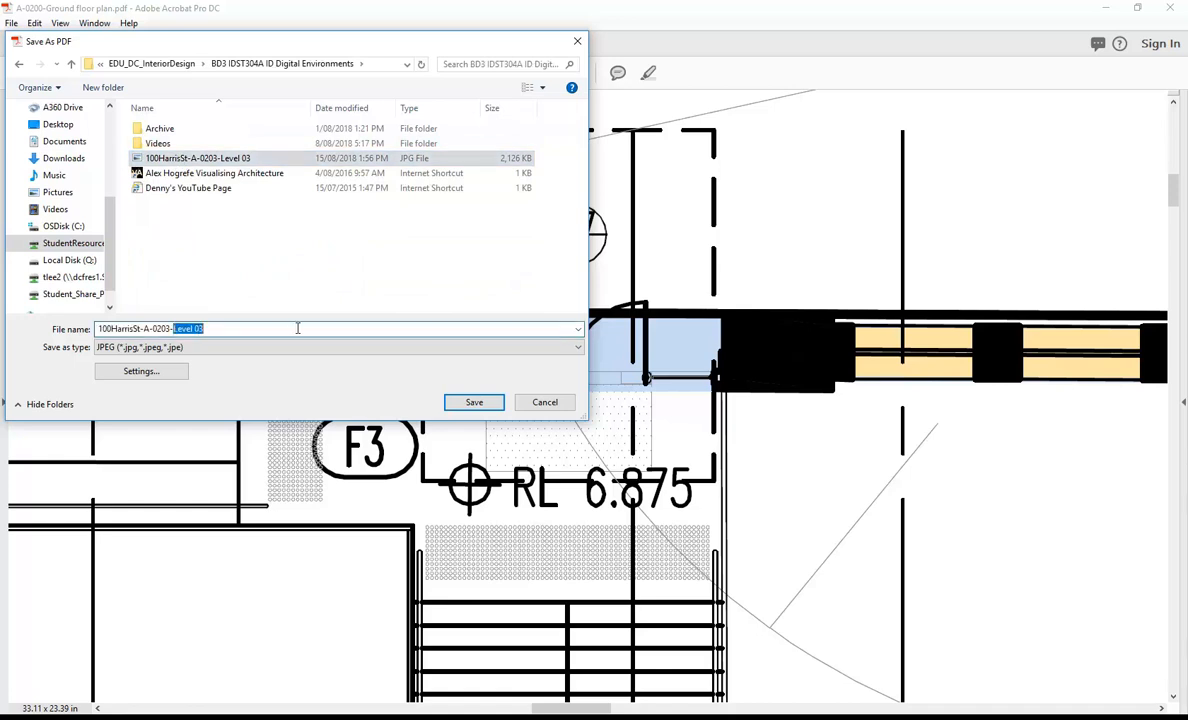
{"action": "type", "text": "Groun"}
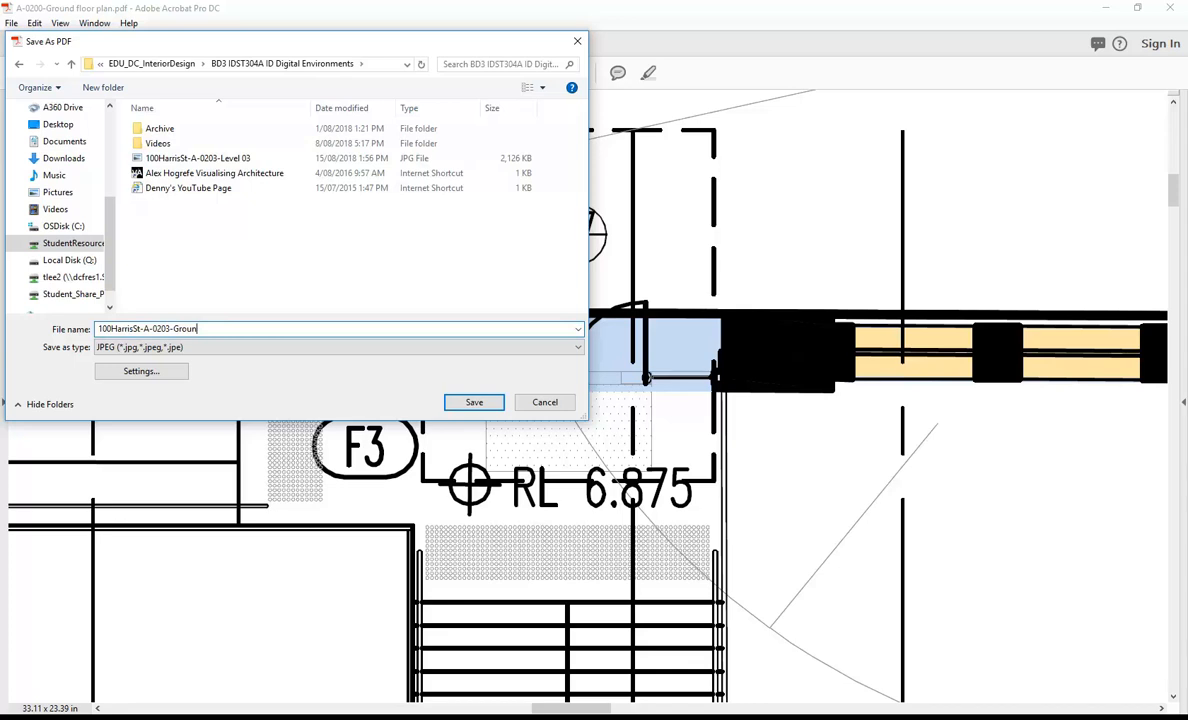
{"action": "type", "text": "d"}
{"action": "left_click", "coordinate": [474, 402]}
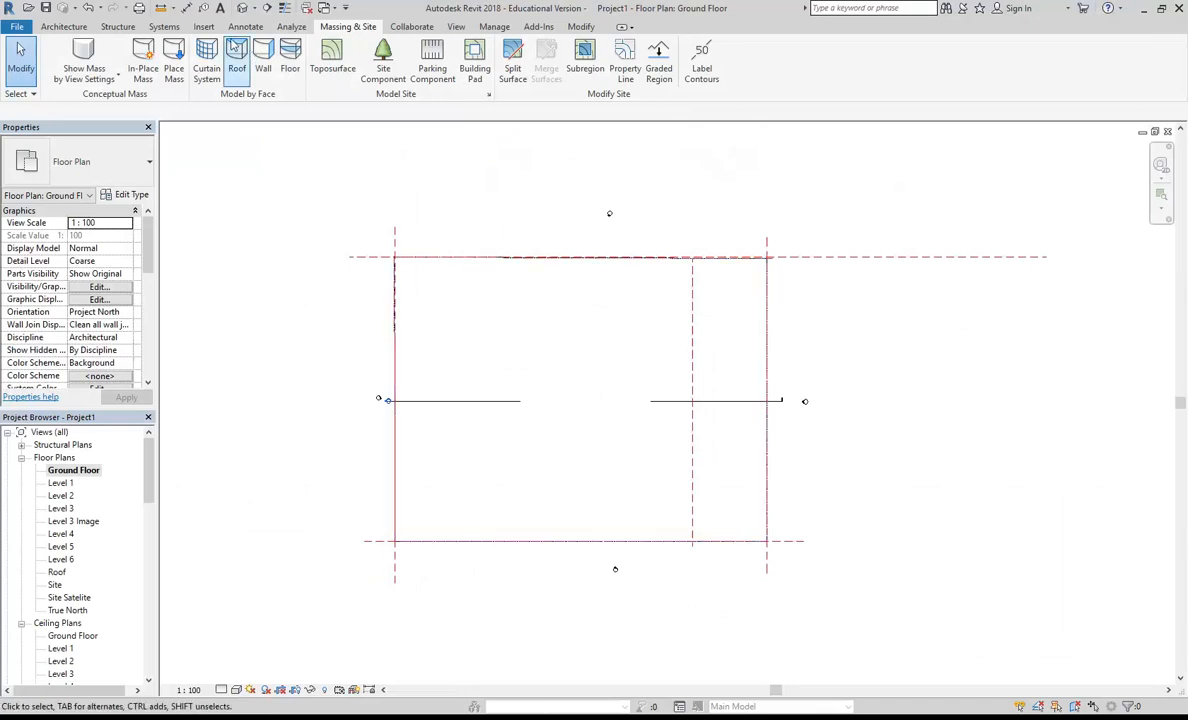
Step: Back in Revit, start an image import, accept saving the project first, and choose the 2018 > IDDE folder on the U: drive
{"action": "left_click", "coordinate": [201, 26]}
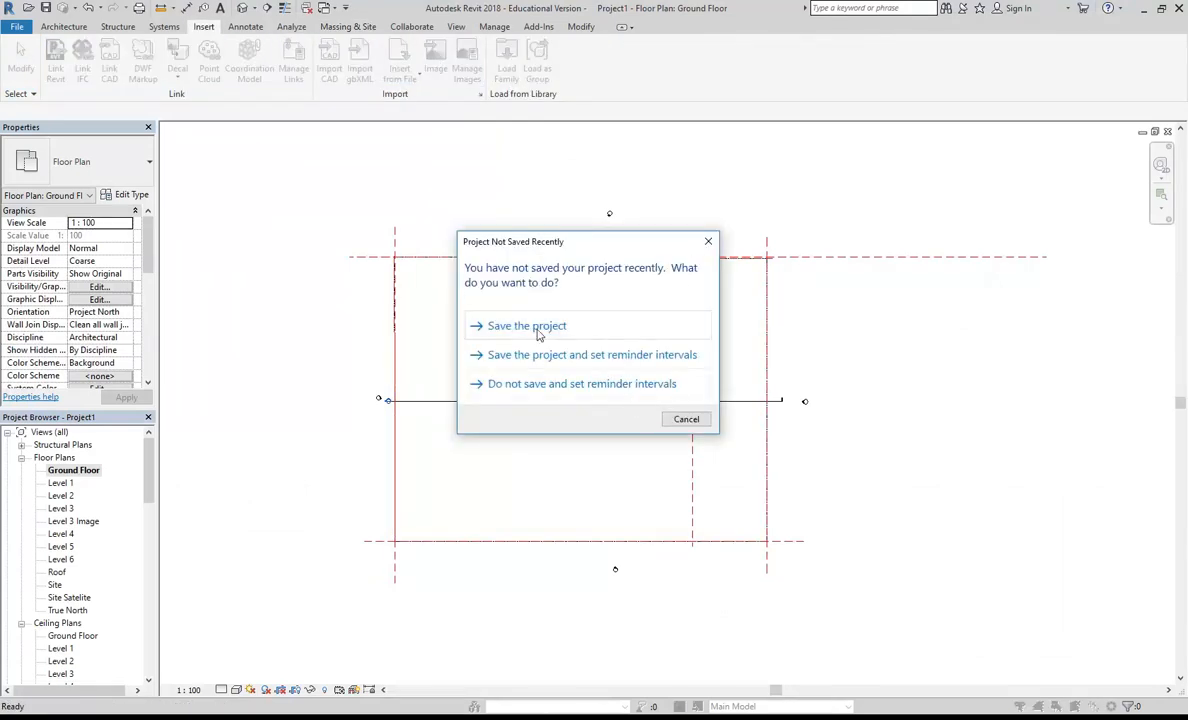
{"action": "left_click", "coordinate": [527, 326]}
{"action": "left_click", "coordinate": [320, 151]}
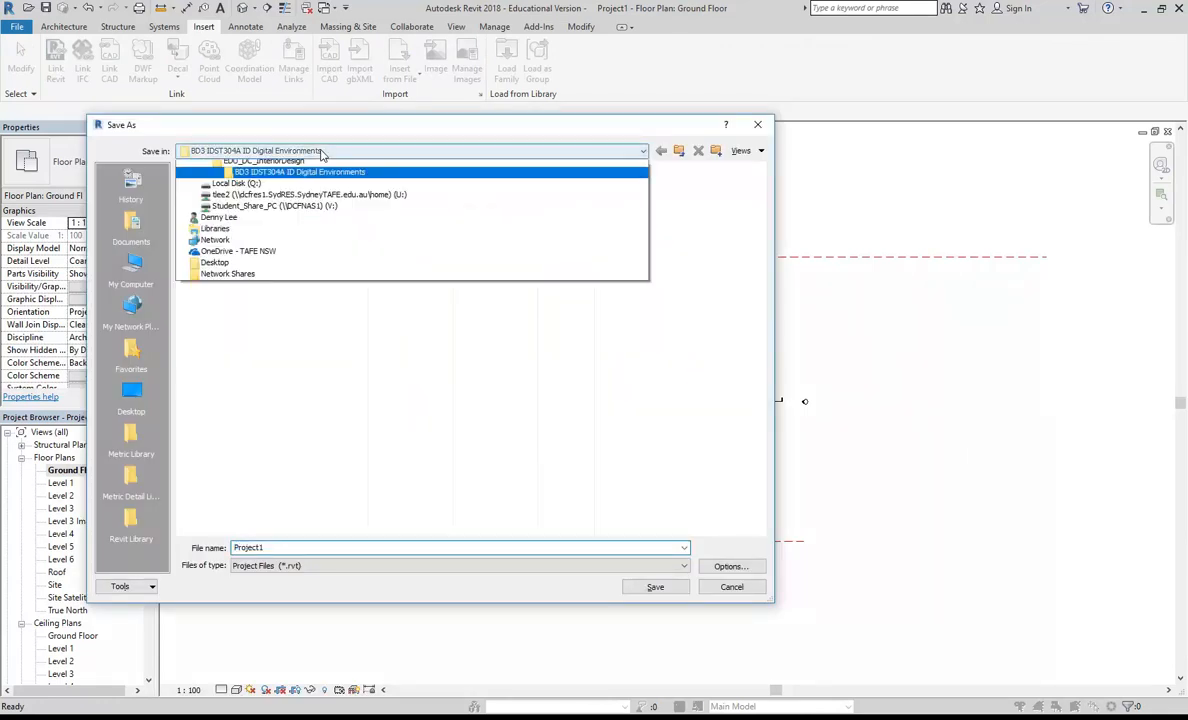
{"action": "left_click", "coordinate": [318, 250]}
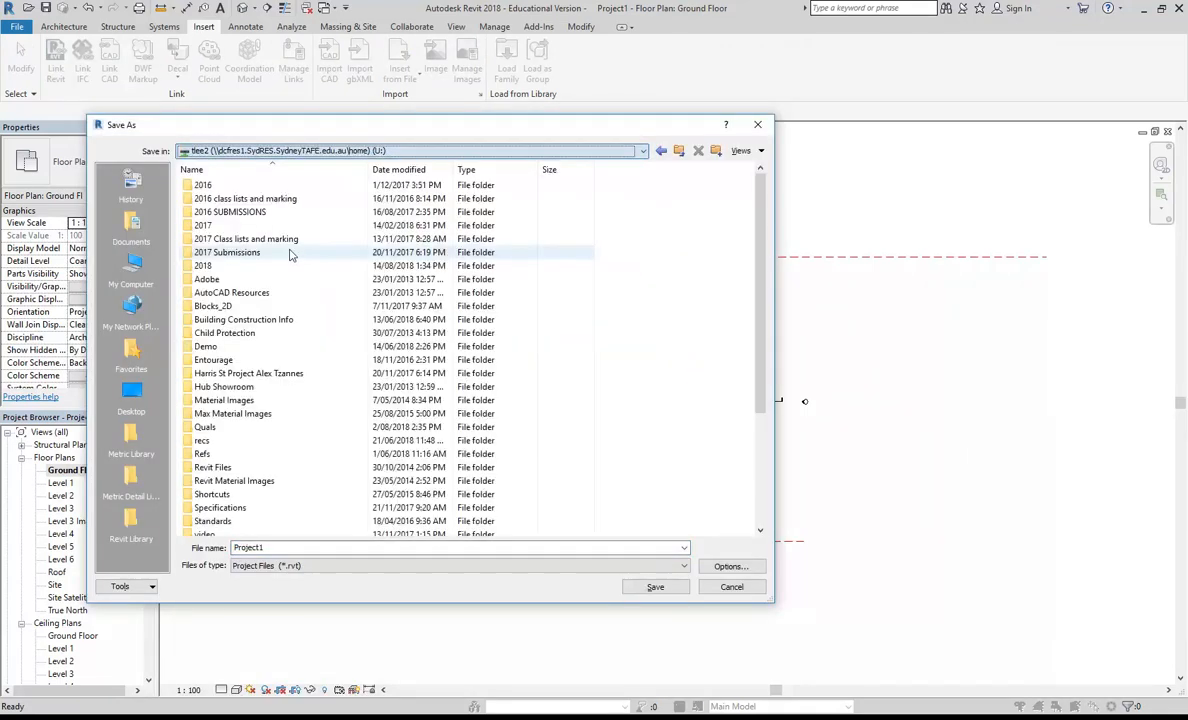
{"action": "double_click", "coordinate": [216, 270]}
{"action": "double_click", "coordinate": [212, 278]}
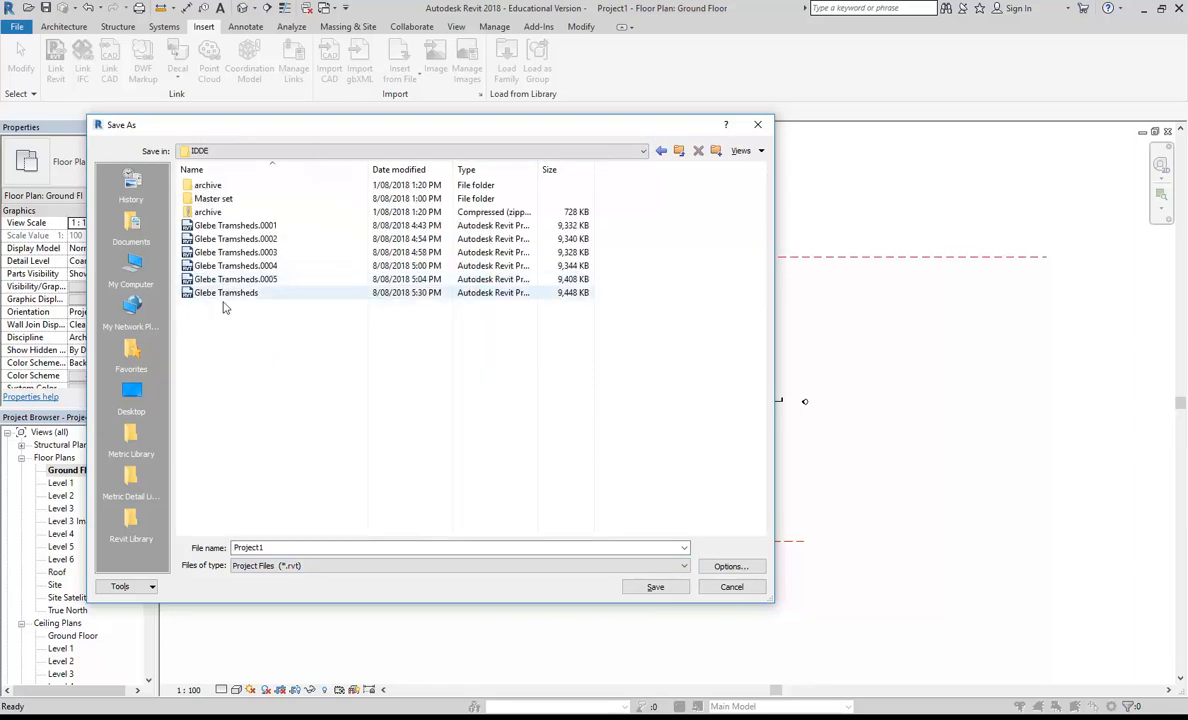
Step: Name the project file 100HarrisSt and save it in the IDDE folder
{"action": "double_click", "coordinate": [280, 547]}
{"action": "type", "text": "100HarrisSt-A-0203-Ground.jpg"}
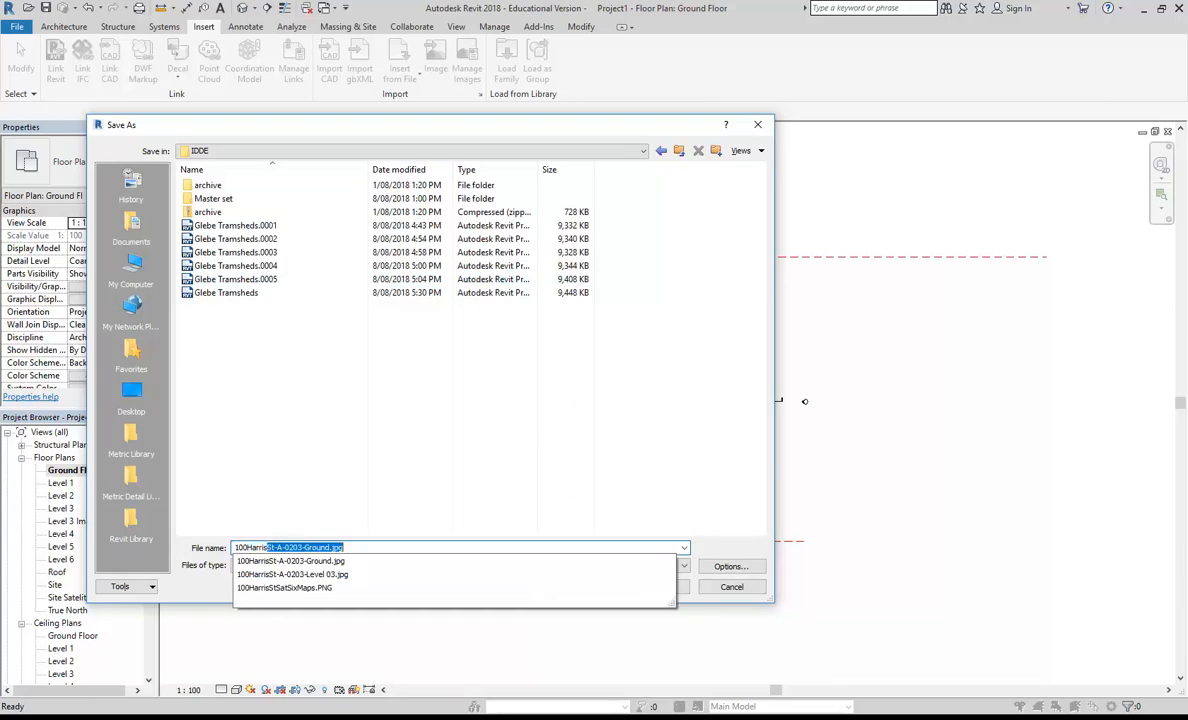
{"action": "left_click", "coordinate": [272, 441]}
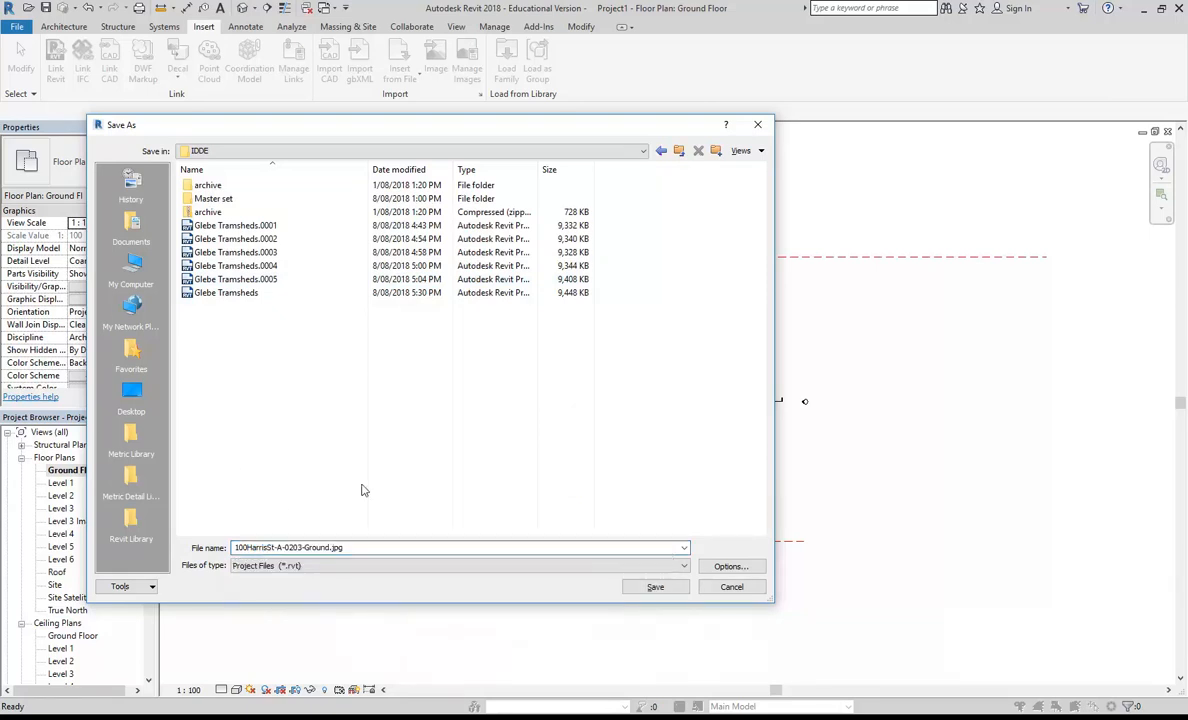
{"action": "left_click", "coordinate": [359, 548]}
{"action": "left_click_drag", "start_coordinate": [274, 547], "coordinate": [398, 545]}
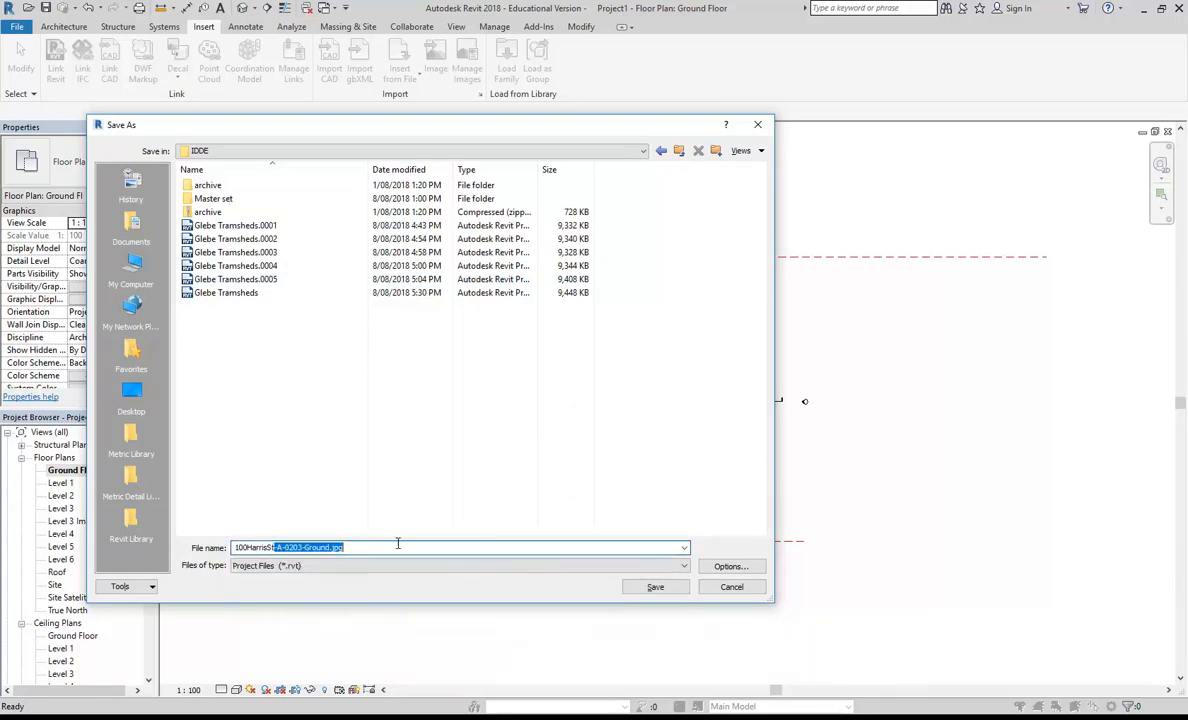
{"action": "key", "text": "Delete"}
{"action": "left_click", "coordinate": [363, 469]}
{"action": "left_click", "coordinate": [651, 586]}
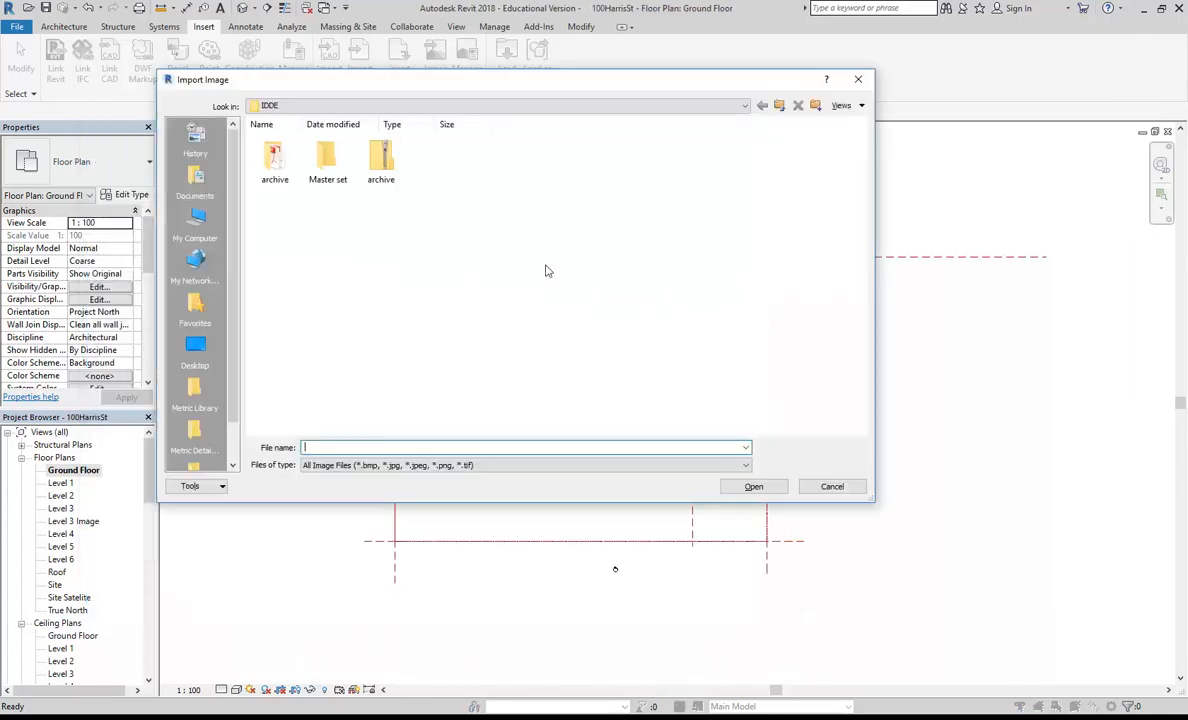
Step: Import 100HarrisSt-A-0203-Ground.jpg from the BD3 IDST304A ID Digital Environments folder on StudentResources and place it over the upper edge of the Ground Floor plan's site boundary
{"action": "left_click", "coordinate": [270, 106]}
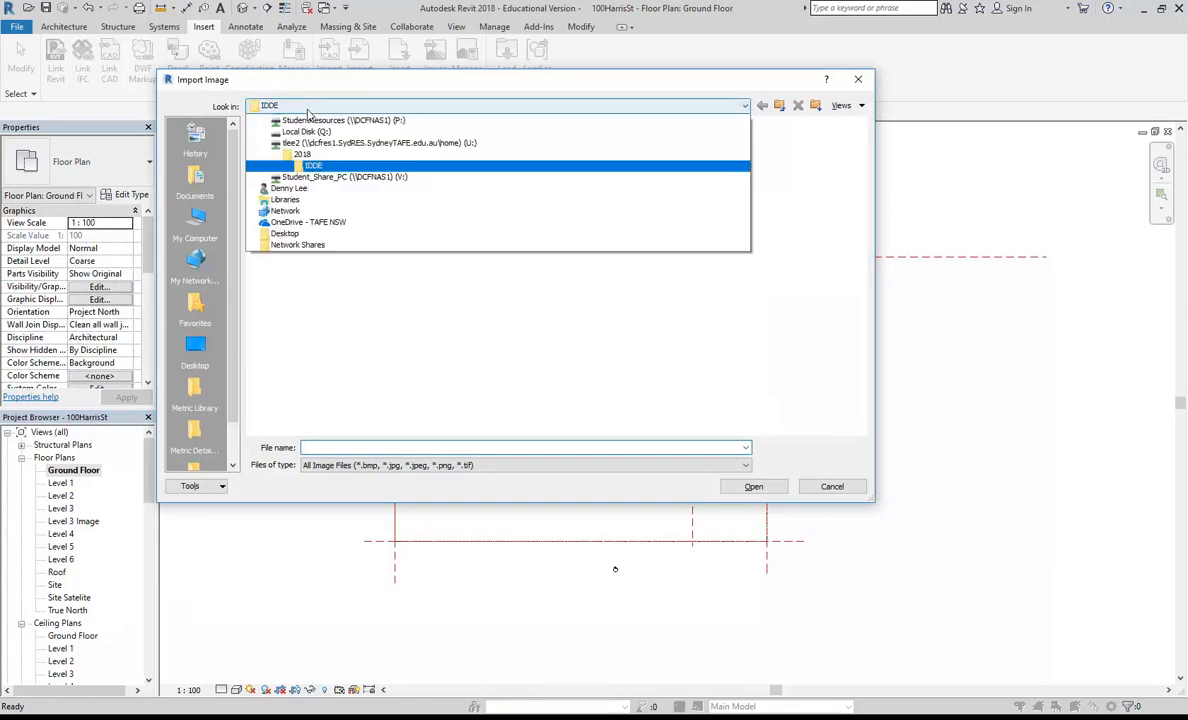
{"action": "left_click", "coordinate": [345, 184]}
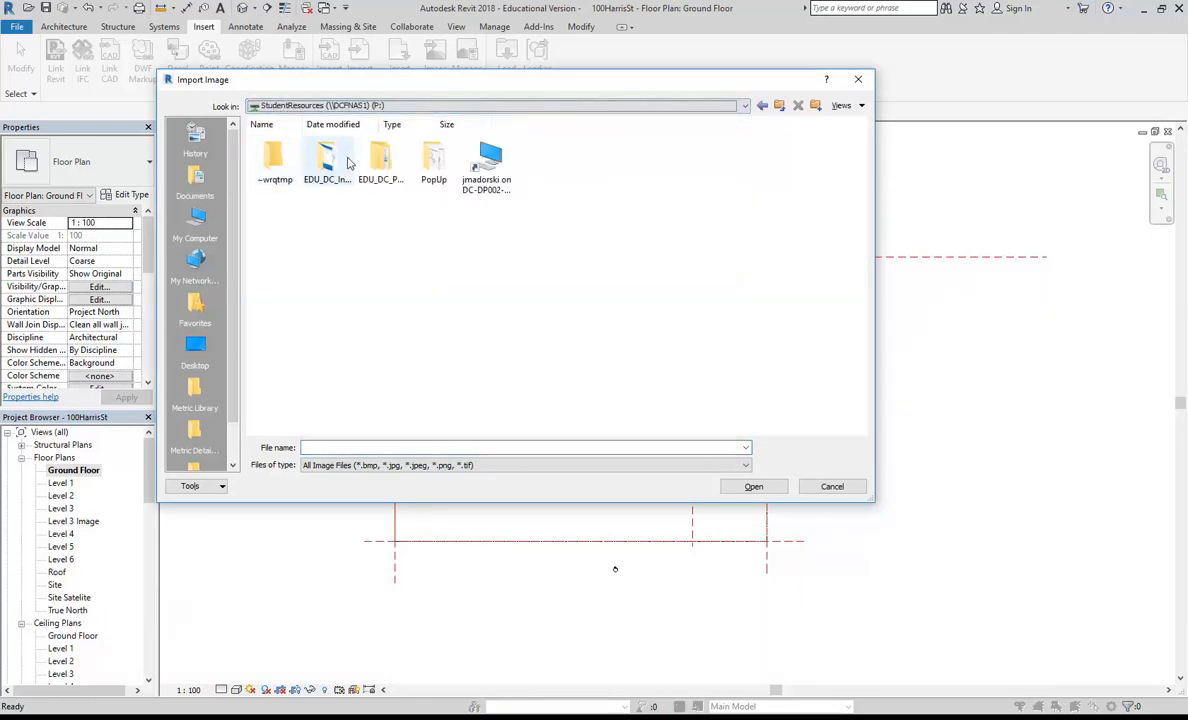
{"action": "left_click", "coordinate": [318, 105]}
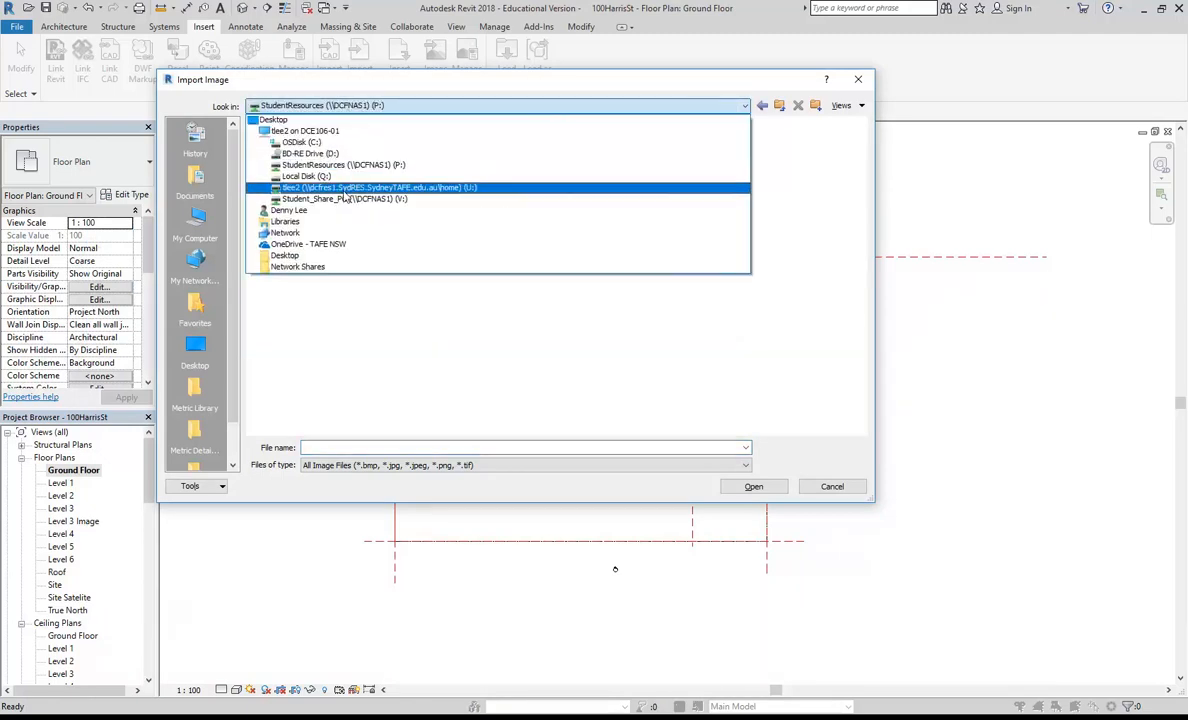
{"action": "left_click", "coordinate": [366, 325]}
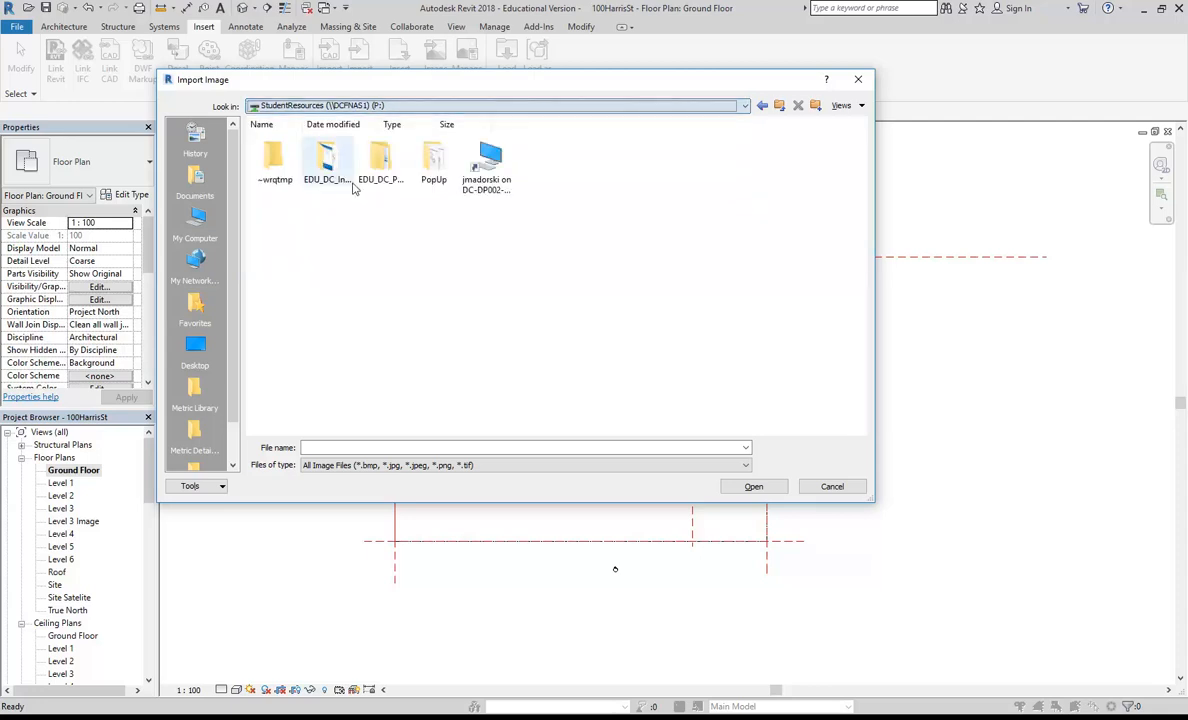
{"action": "double_click", "coordinate": [329, 172]}
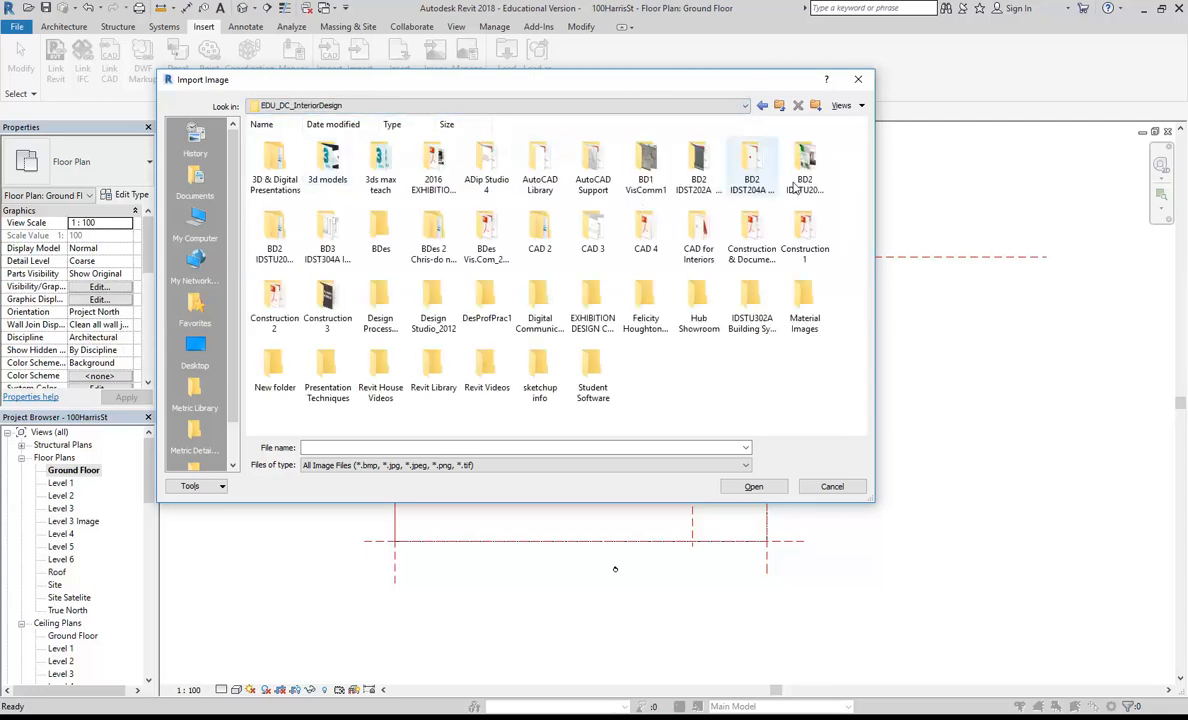
{"action": "double_click", "coordinate": [318, 228]}
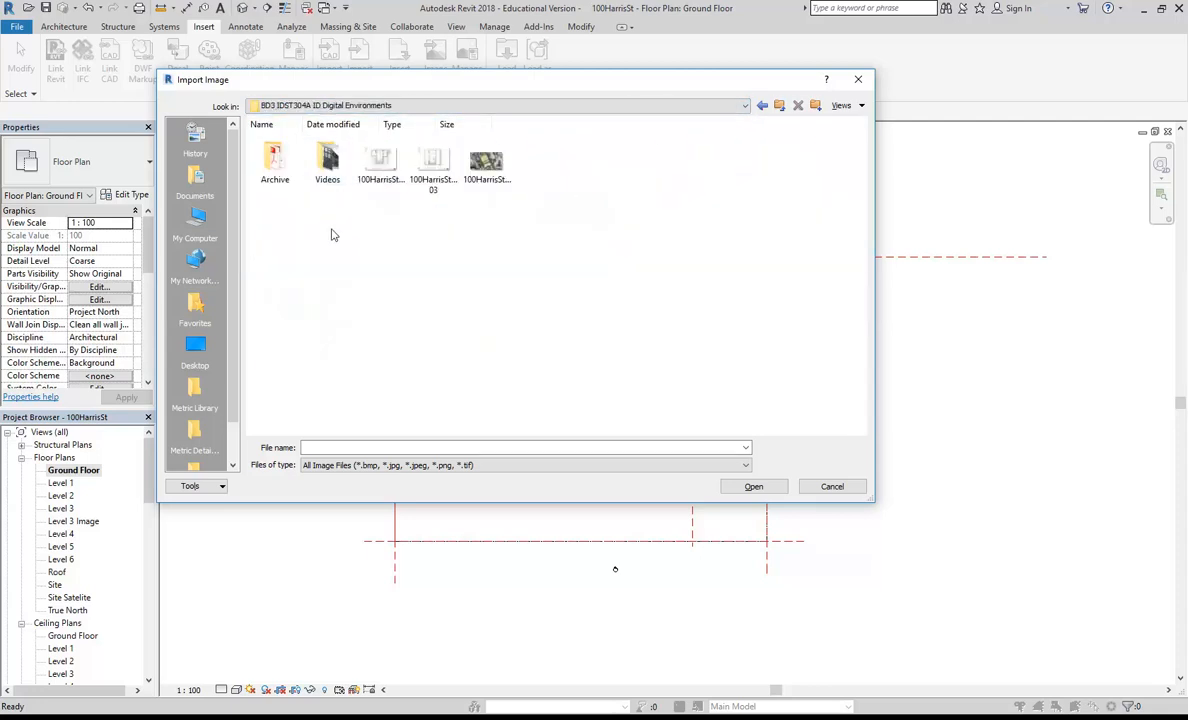
{"action": "double_click", "coordinate": [365, 152]}
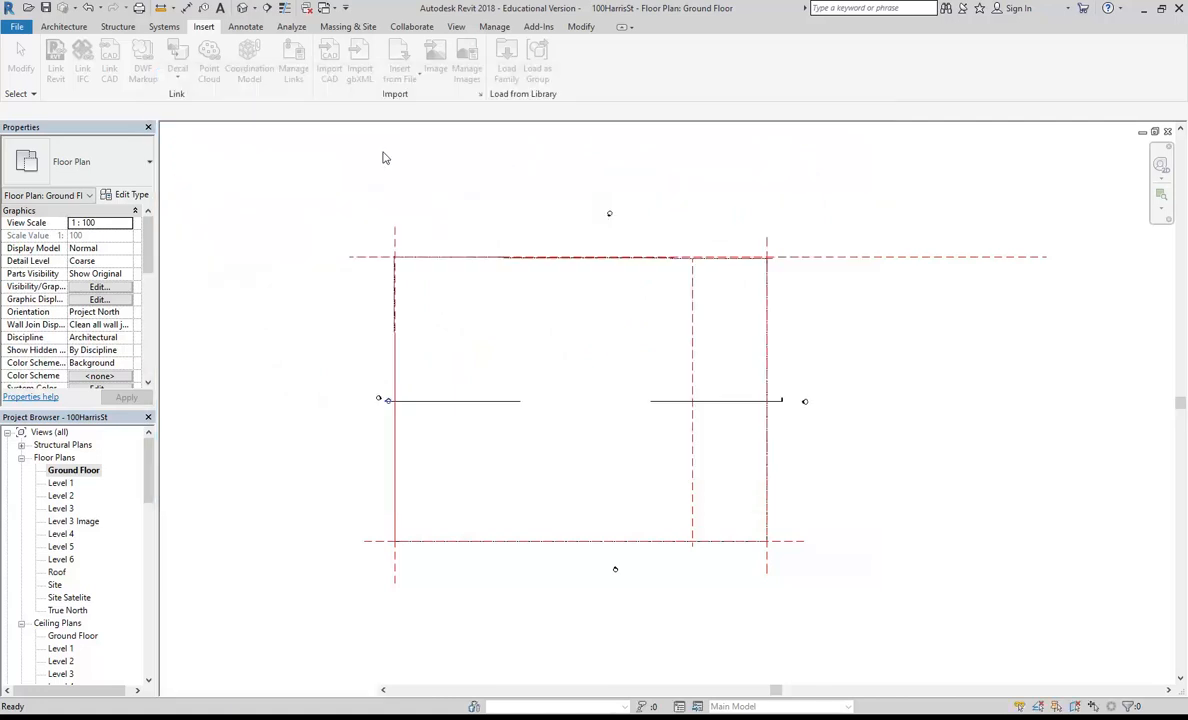
{"action": "scroll", "coordinate": [567, 310], "scroll_direction": "down", "scroll_amount": 4}
{"action": "left_click", "coordinate": [567, 305]}
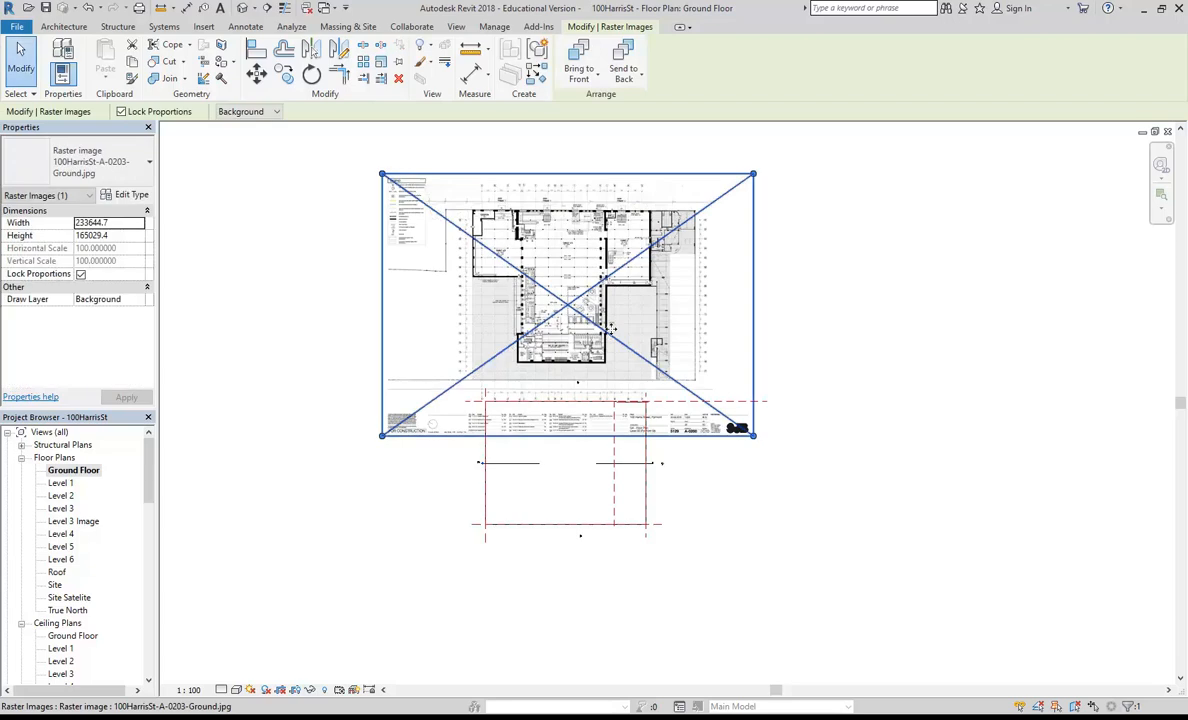
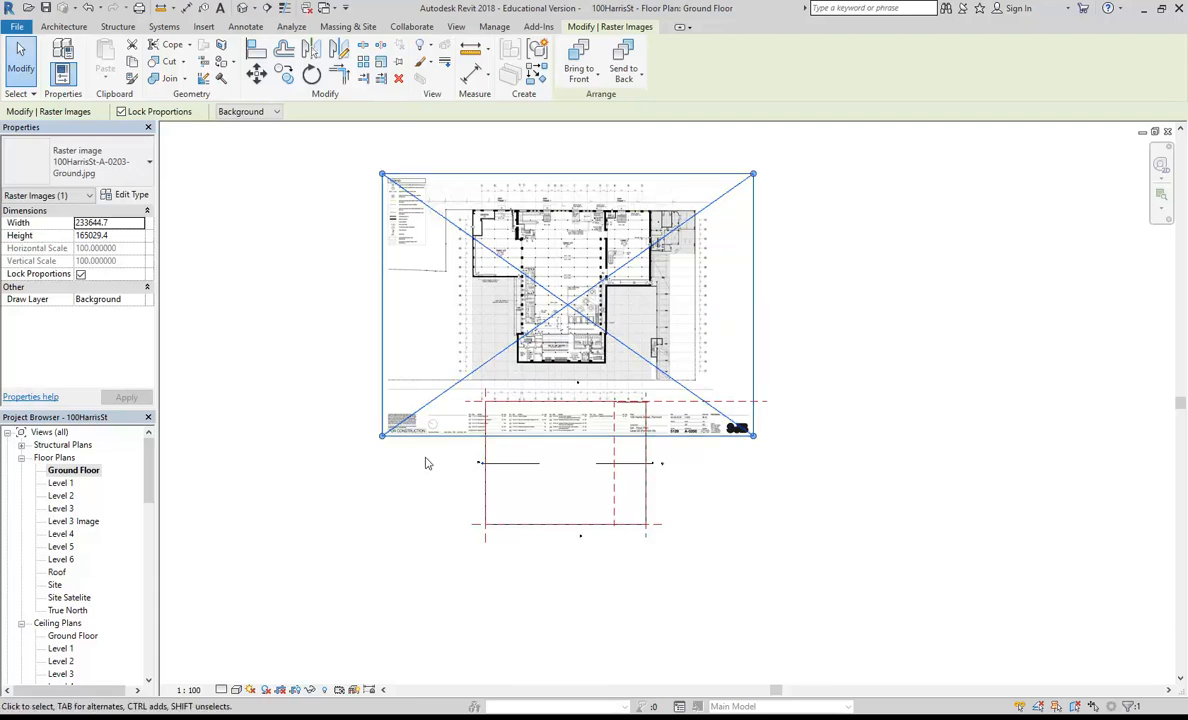
Step: Set the Ground Floor view to Coarse detail and draw a Generic 300mm wall about 57000 mm long across the site's left boundary
{"action": "left_click", "coordinate": [222, 689]}
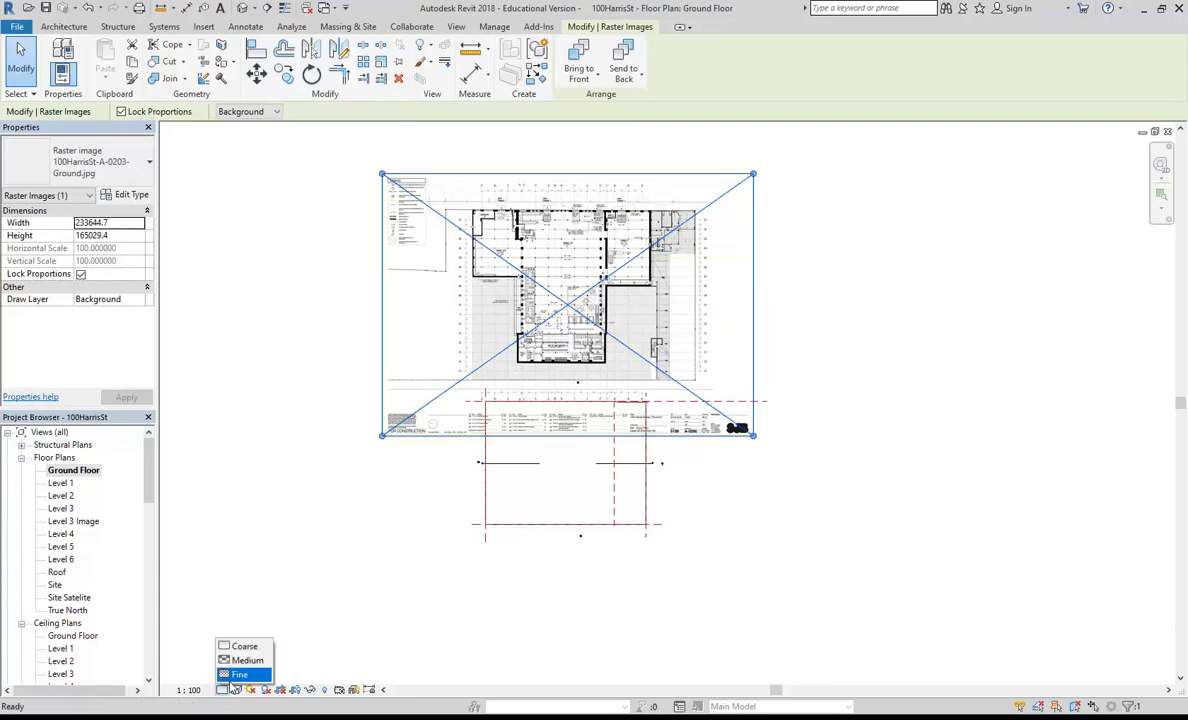
{"action": "left_click", "coordinate": [236, 648]}
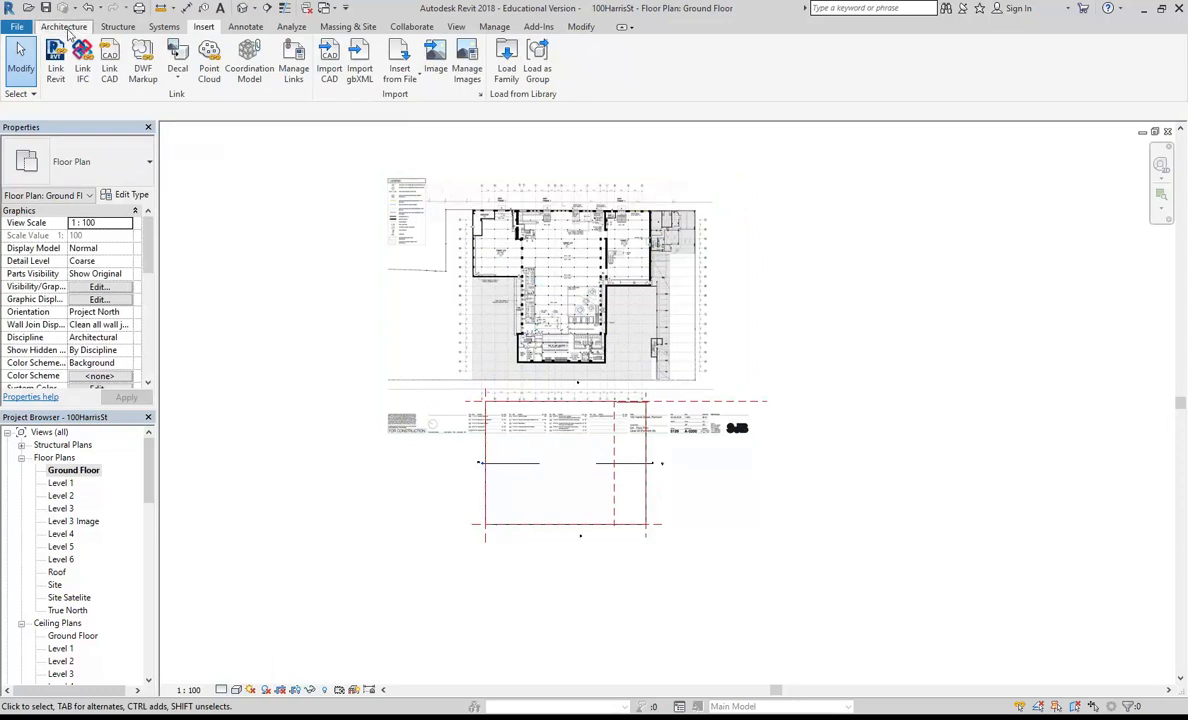
{"action": "left_click", "coordinate": [63, 26]}
{"action": "left_click", "coordinate": [58, 55]}
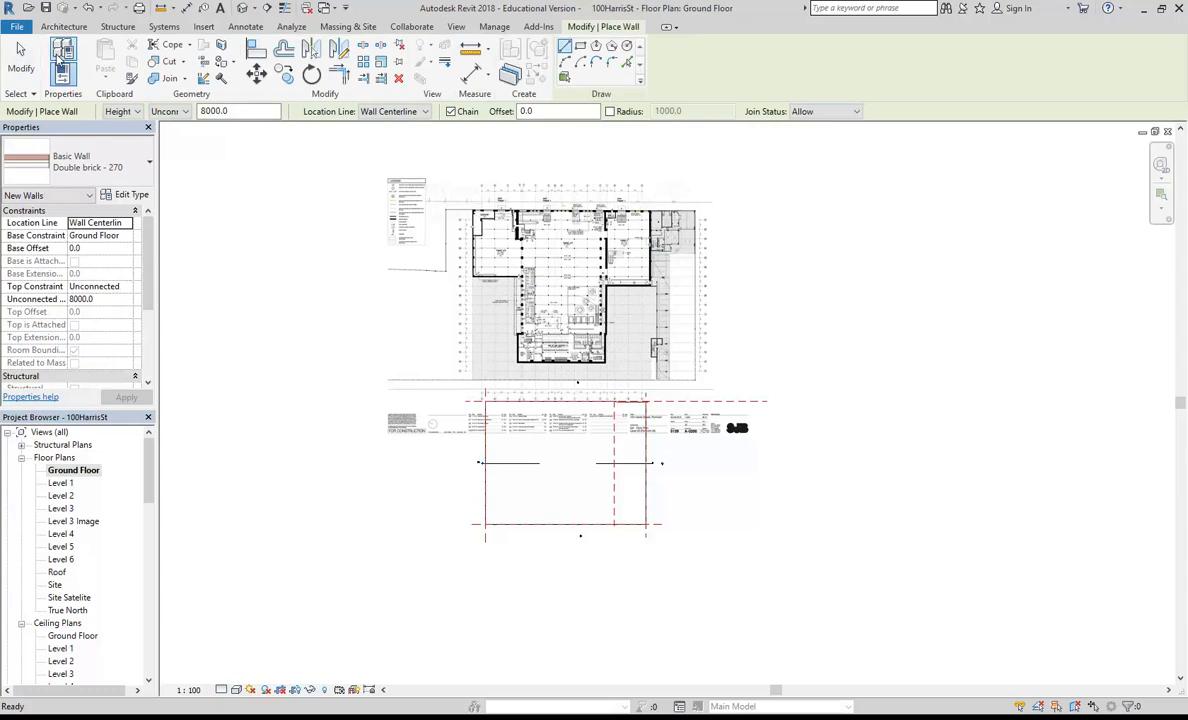
{"action": "left_click", "coordinate": [88, 162]}
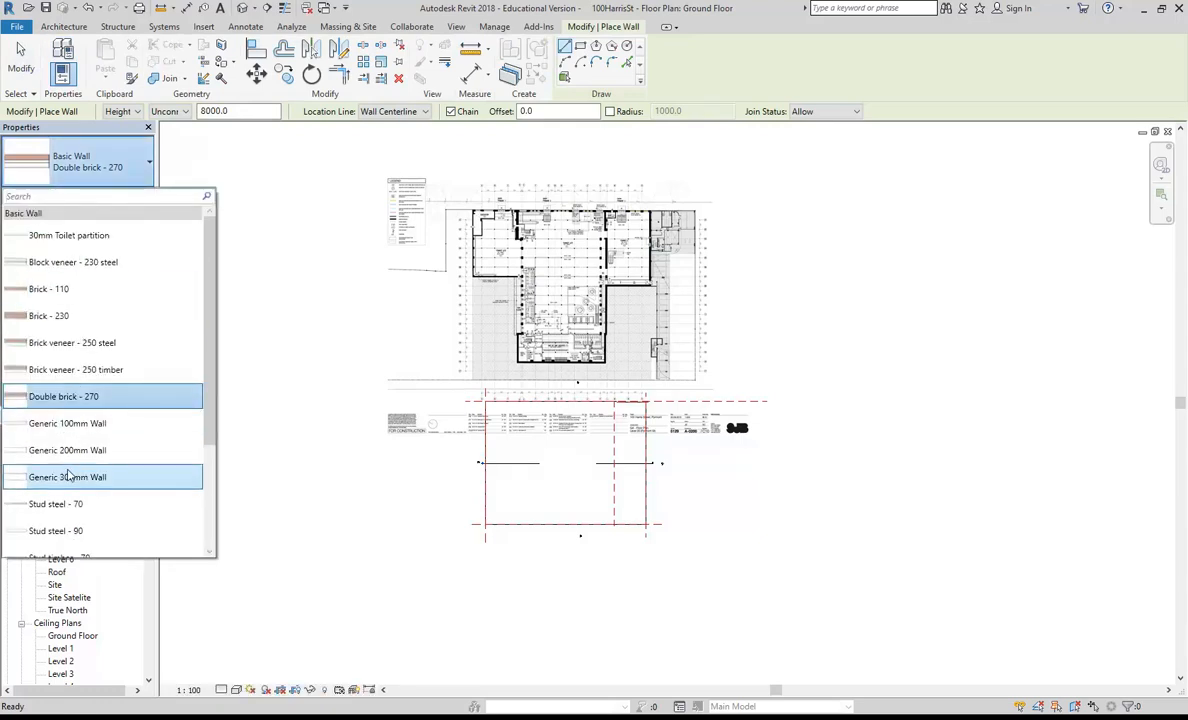
{"action": "left_click", "coordinate": [68, 476]}
{"action": "left_click", "coordinate": [434, 507]}
{"action": "left_click", "coordinate": [524, 499]}
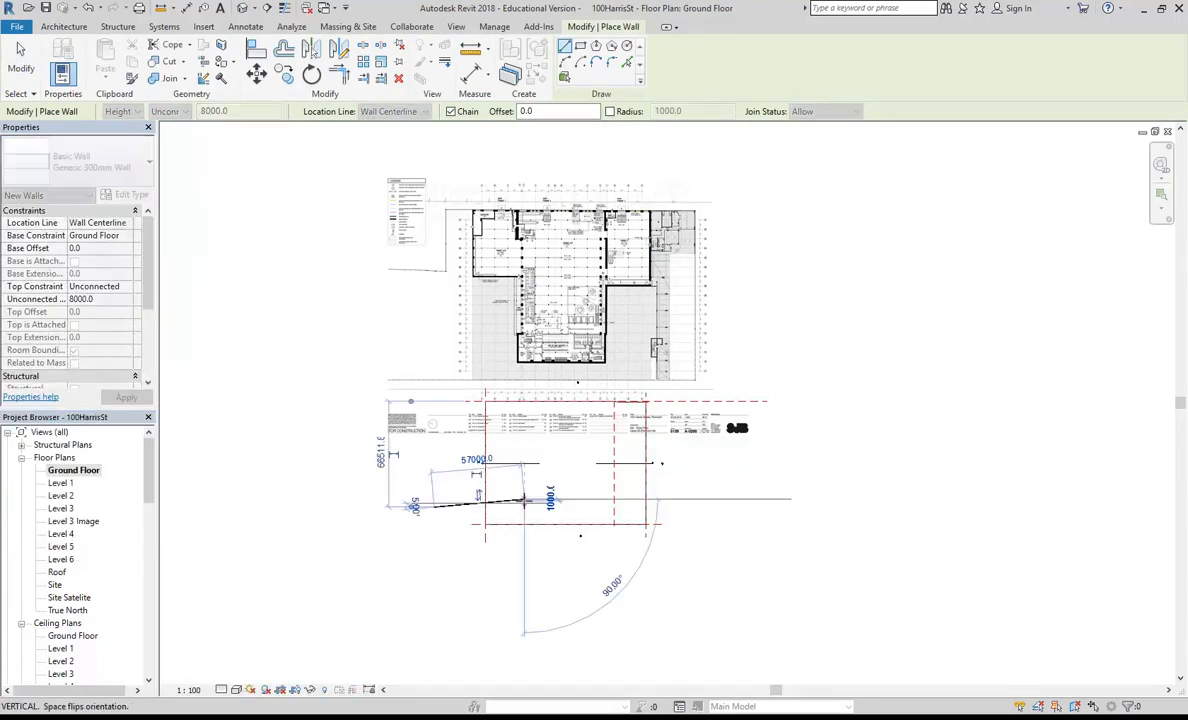
{"action": "key", "text": "Escape"}
{"action": "key", "text": "Escape"}
Step: Change the Generic 300mm wall type's coarse scale fill color to Black
{"action": "scroll", "coordinate": [478, 522], "scroll_direction": "up", "scroll_amount": 8}
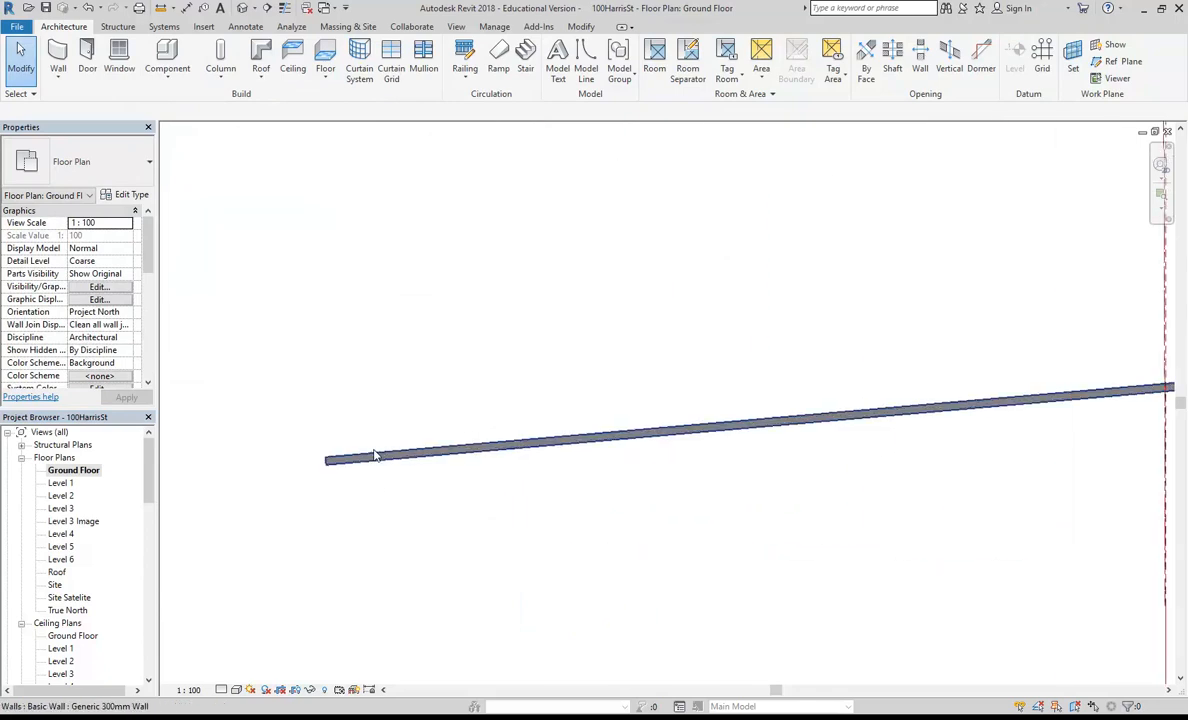
{"action": "left_click", "coordinate": [429, 472]}
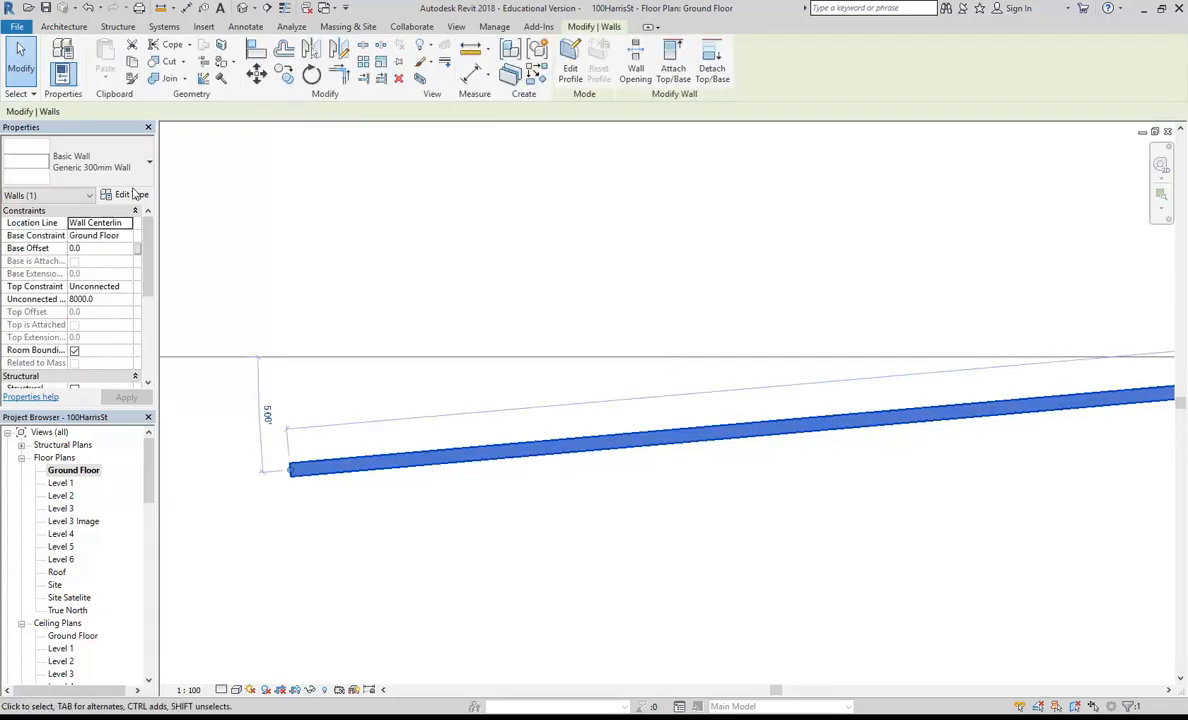
{"action": "left_click", "coordinate": [131, 195]}
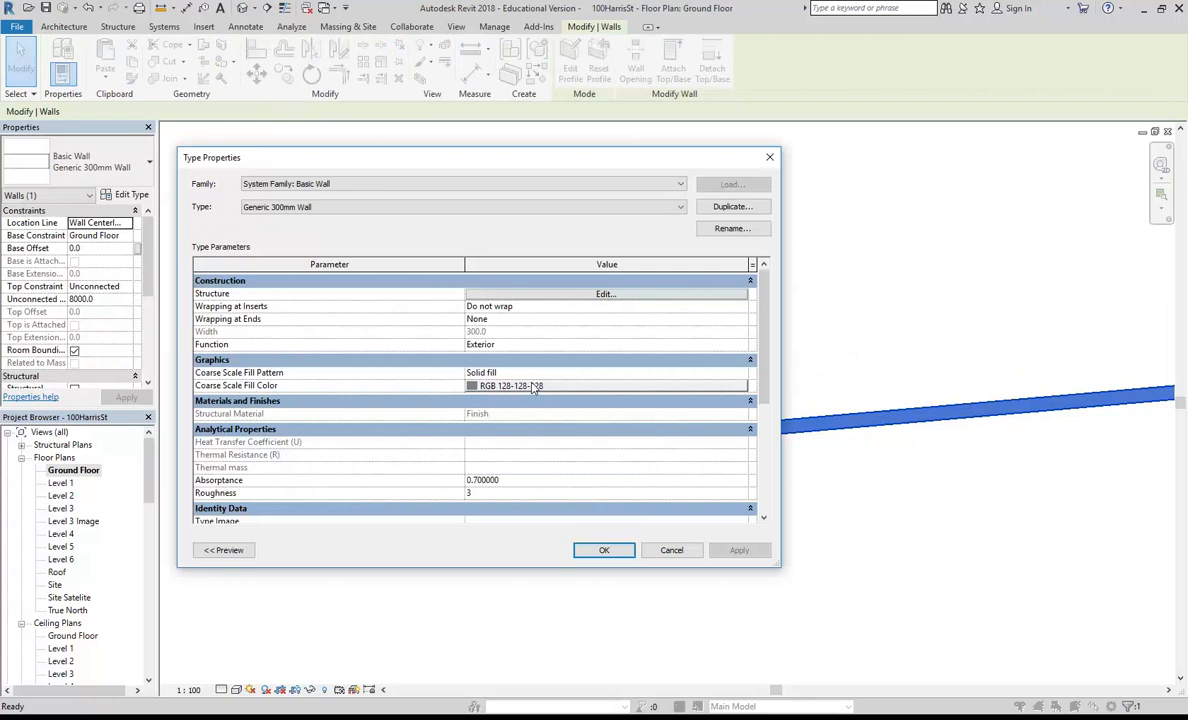
{"action": "left_click", "coordinate": [541, 387]}
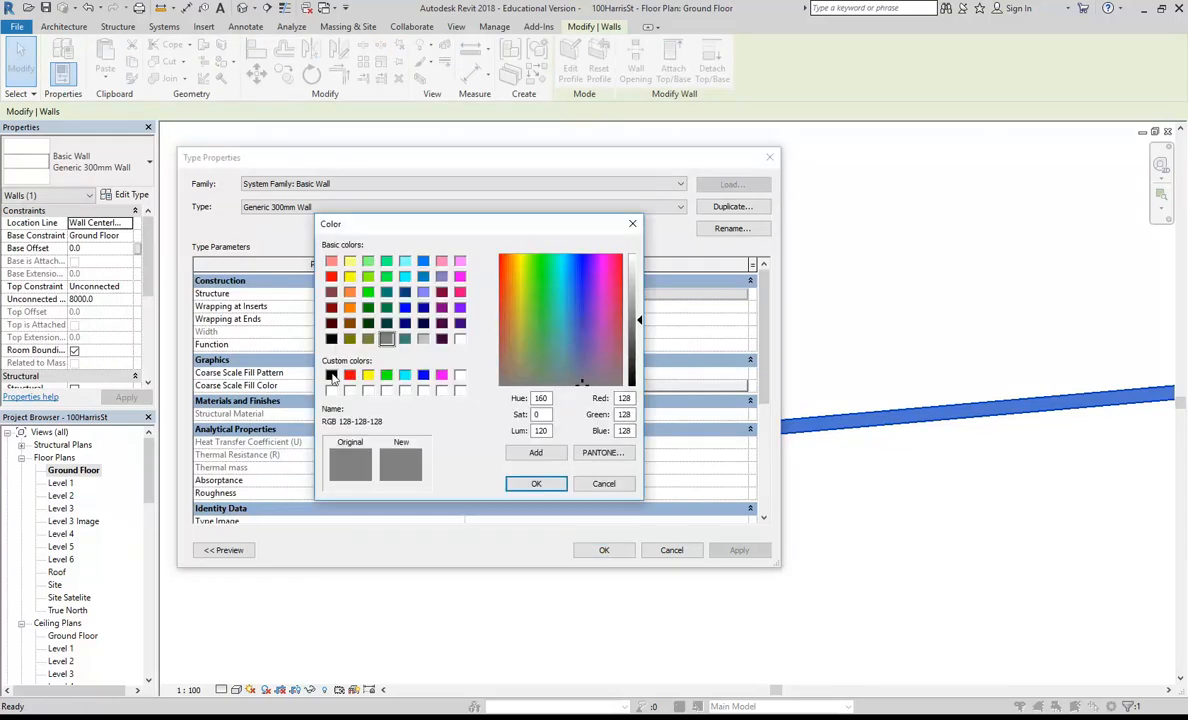
{"action": "left_click", "coordinate": [331, 376]}
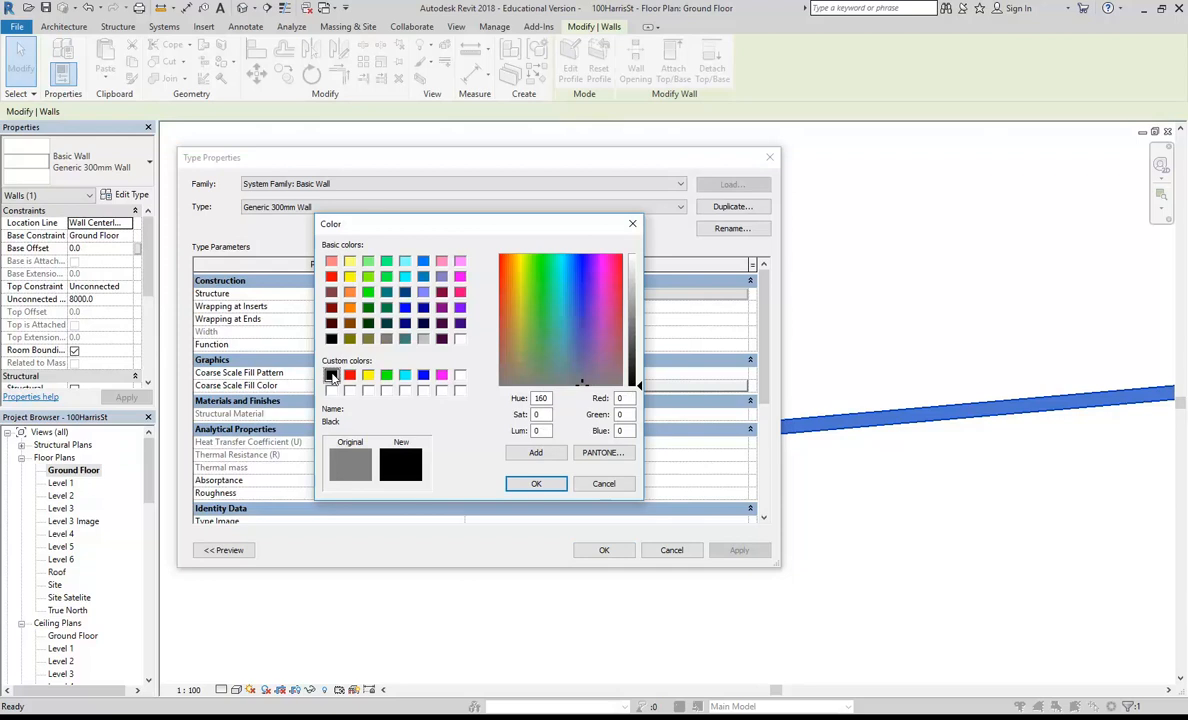
{"action": "left_click", "coordinate": [531, 484]}
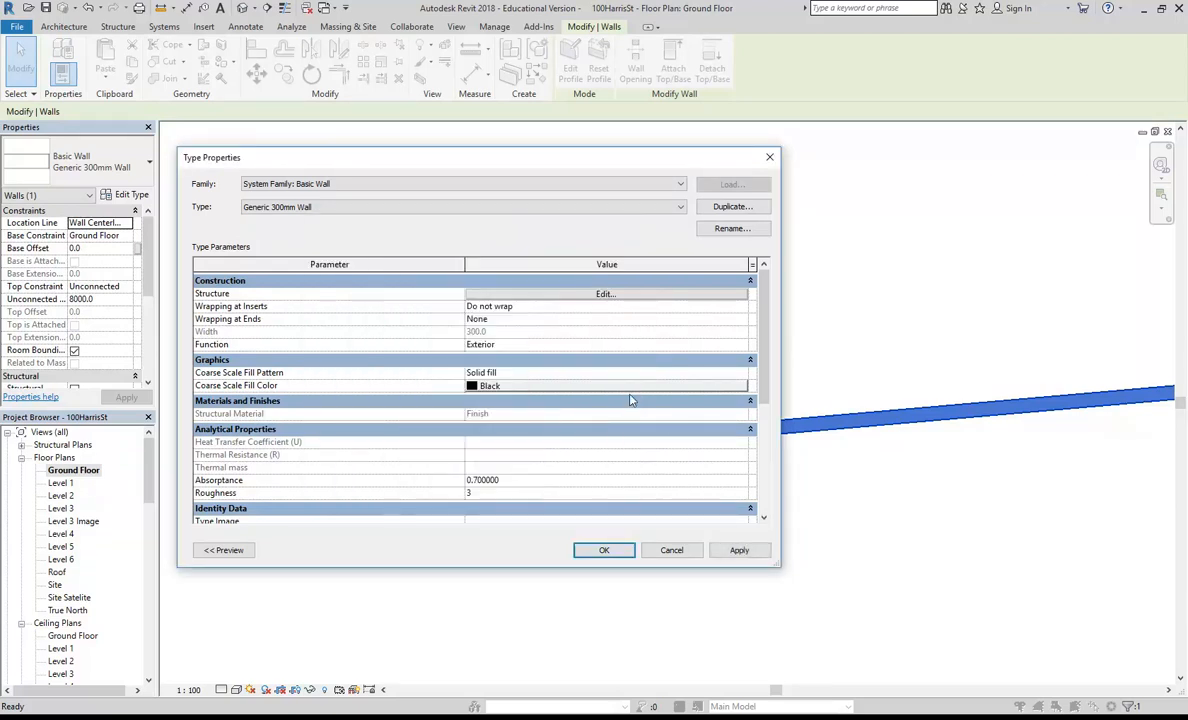
{"action": "left_click", "coordinate": [604, 551]}
{"action": "left_click", "coordinate": [593, 563]}
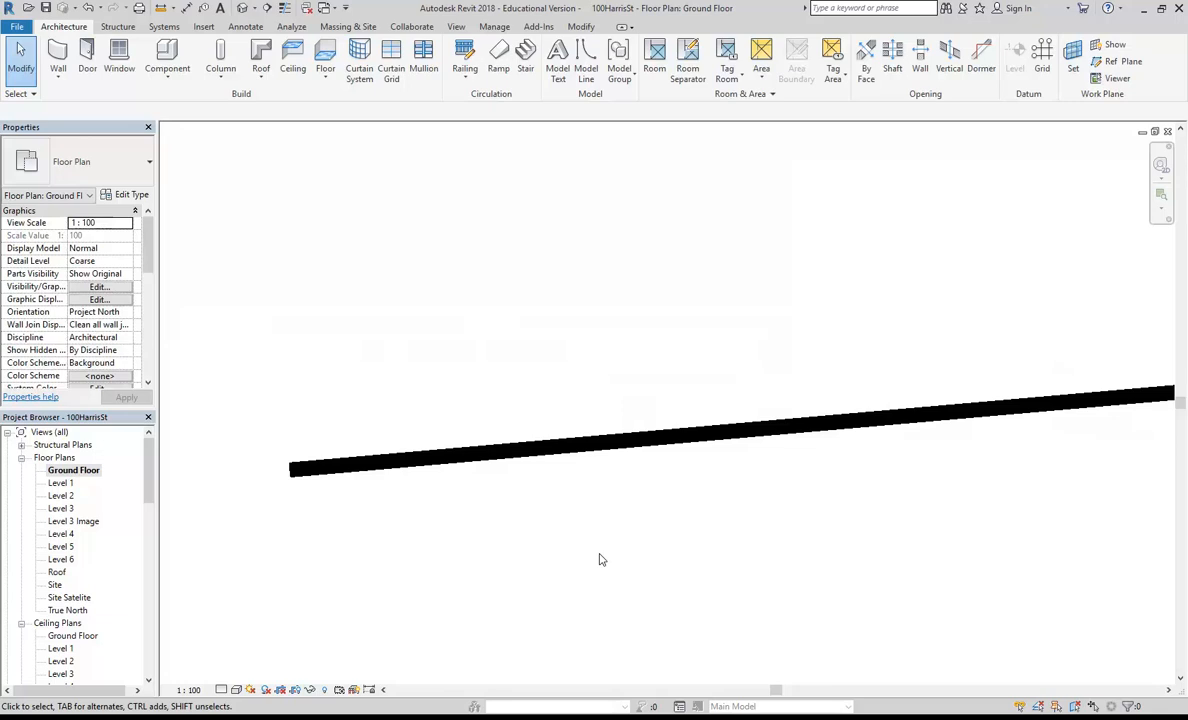
Step: Delete the trial wall crossing the site's left boundary
{"action": "scroll", "coordinate": [591, 418], "scroll_direction": "down", "scroll_amount": 1}
{"action": "scroll", "coordinate": [472, 398], "scroll_direction": "down", "scroll_amount": 5}
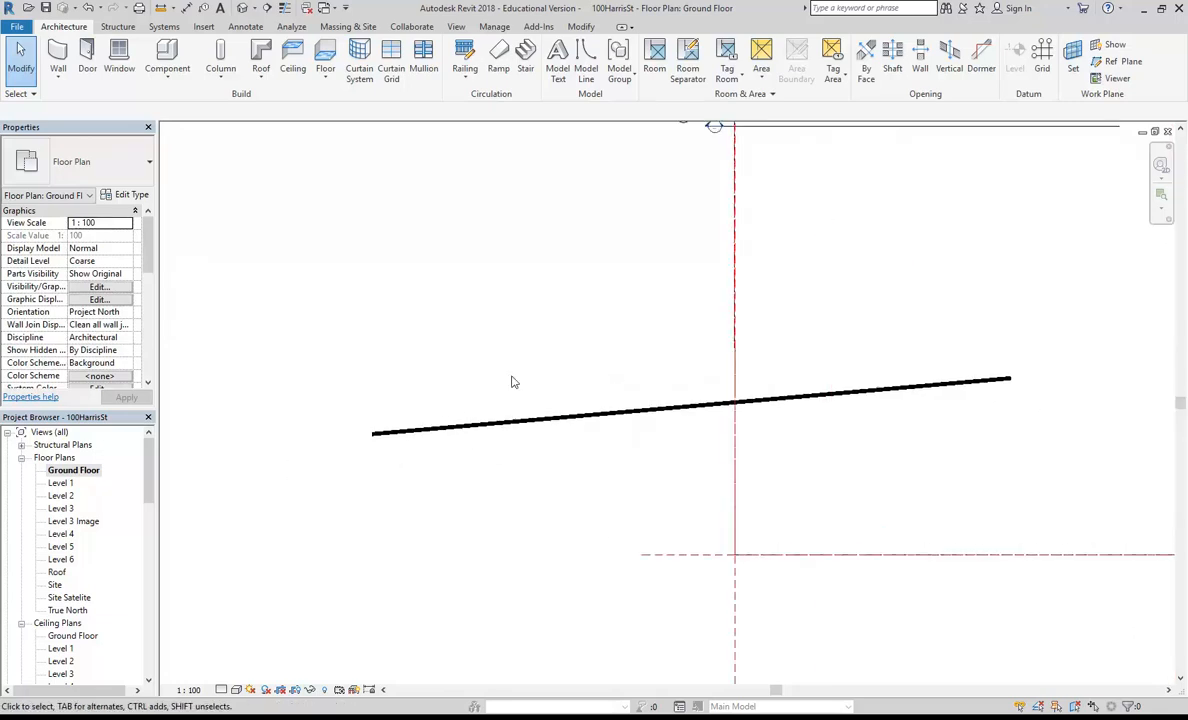
{"action": "left_click", "coordinate": [388, 480]}
{"action": "key", "text": "Delete"}
Step: Select the ground floor plan image and nudge it upward away from the site boundary
{"action": "scroll", "coordinate": [440, 493], "scroll_direction": "down", "scroll_amount": 6}
{"action": "scroll", "coordinate": [305, 428], "scroll_direction": "up", "scroll_amount": 6}
{"action": "left_click", "coordinate": [345, 400]}
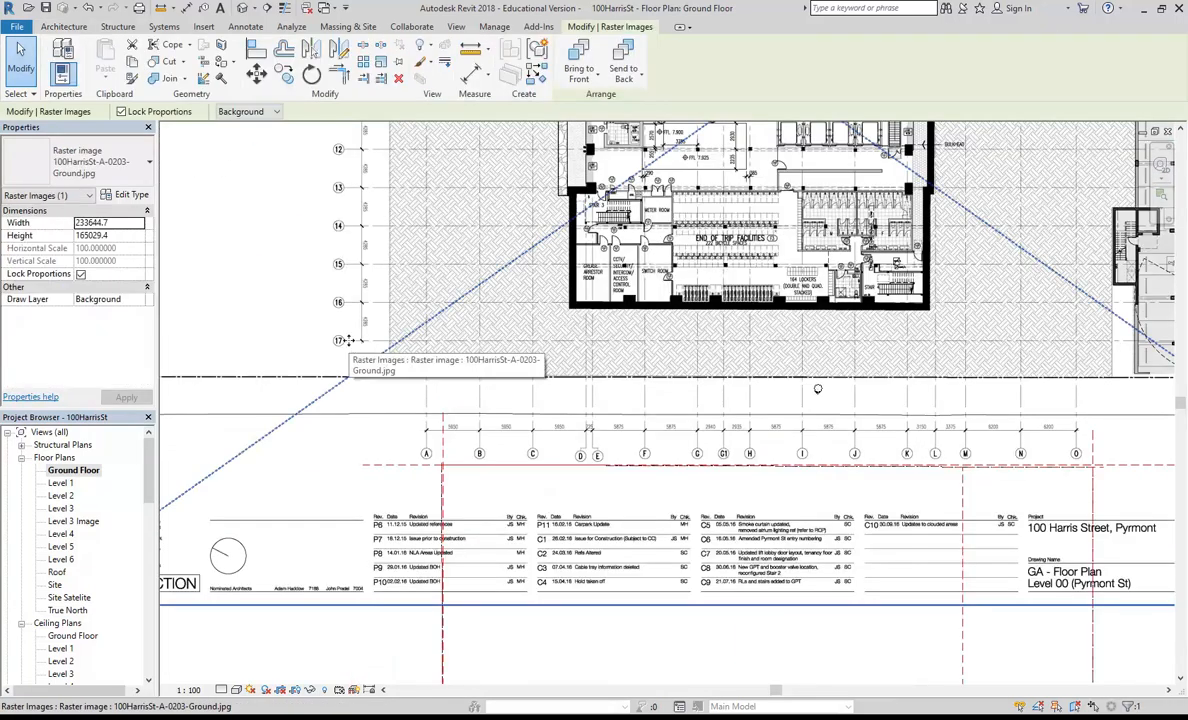
{"action": "key", "text": "Up"}
{"action": "key", "text": "Up"}
{"action": "key", "text": "Up"}
{"action": "key", "text": "Up"}
{"action": "scroll", "coordinate": [449, 315], "scroll_direction": "up", "scroll_amount": 7}
{"action": "middle_click_drag", "start_coordinate": [441, 356], "coordinate": [441, 418]}
Step: Scale the plan image graphically so the distance between gridlines A and B equals 5950 mm
{"action": "left_click", "coordinate": [383, 62]}
{"action": "scroll", "coordinate": [297, 416], "scroll_direction": "up", "scroll_amount": 8}
{"action": "left_click", "coordinate": [248, 447]}
{"action": "scroll", "coordinate": [600, 410], "scroll_direction": "down", "scroll_amount": 3}
{"action": "middle_click_drag", "start_coordinate": [660, 400], "coordinate": [199, 405]}
{"action": "scroll", "coordinate": [800, 385], "scroll_direction": "down", "scroll_amount": 2}
{"action": "middle_click_drag", "start_coordinate": [800, 385], "coordinate": [495, 400]}
{"action": "scroll", "coordinate": [711, 418], "scroll_direction": "up", "scroll_amount": 5}
{"action": "left_click", "coordinate": [725, 457]}
{"action": "scroll", "coordinate": [727, 459], "scroll_direction": "down", "scroll_amount": 4}
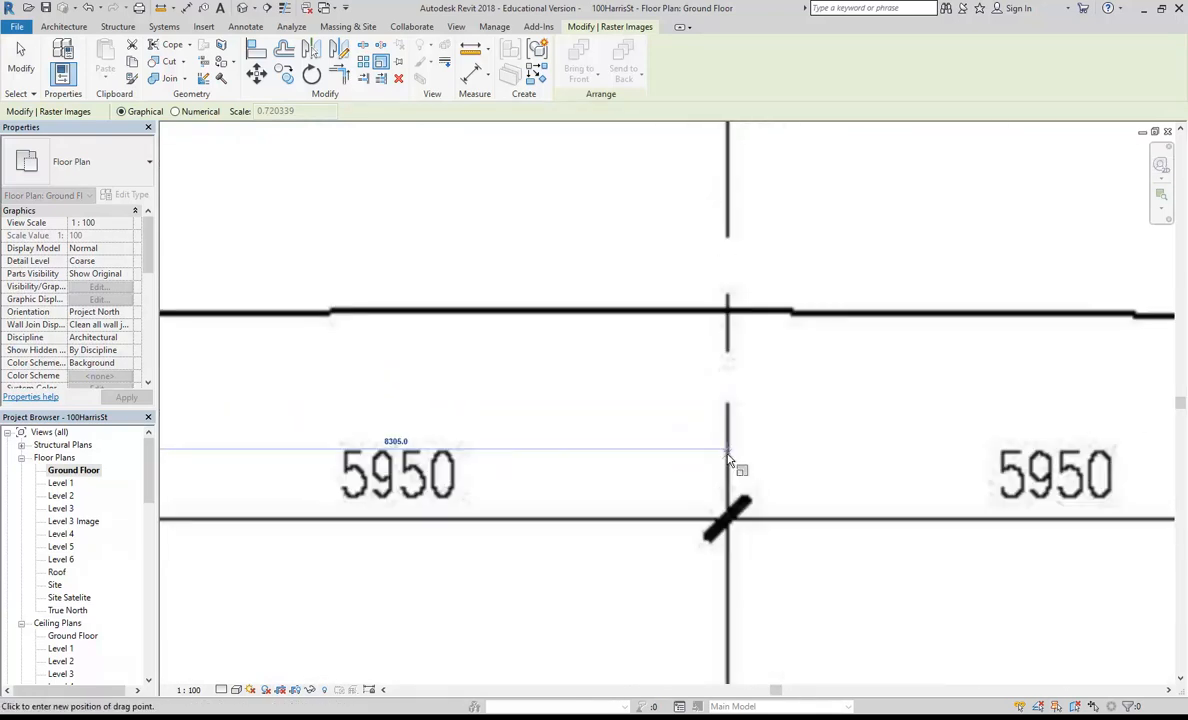
{"action": "left_click", "coordinate": [729, 457]}
{"action": "type", "text": "5950"}
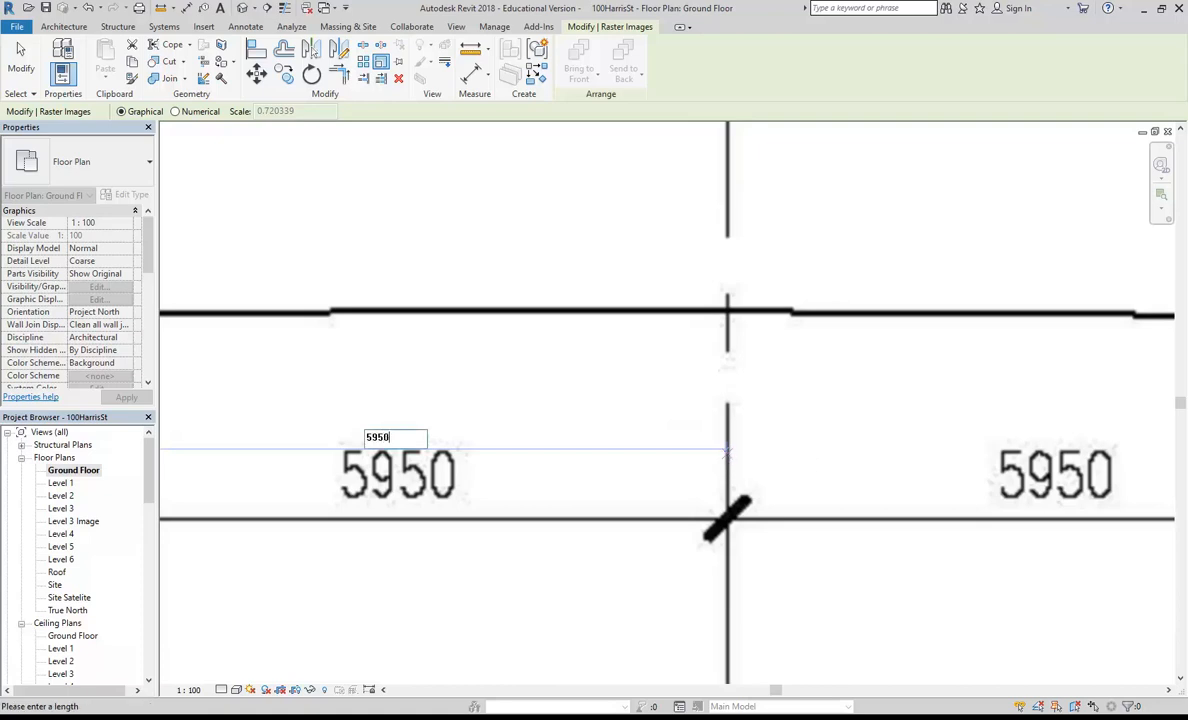
{"action": "key", "text": "Return"}
Step: Move the scaled plan image down over the site's property line
{"action": "scroll", "coordinate": [628, 405], "scroll_direction": "down", "scroll_amount": 8}
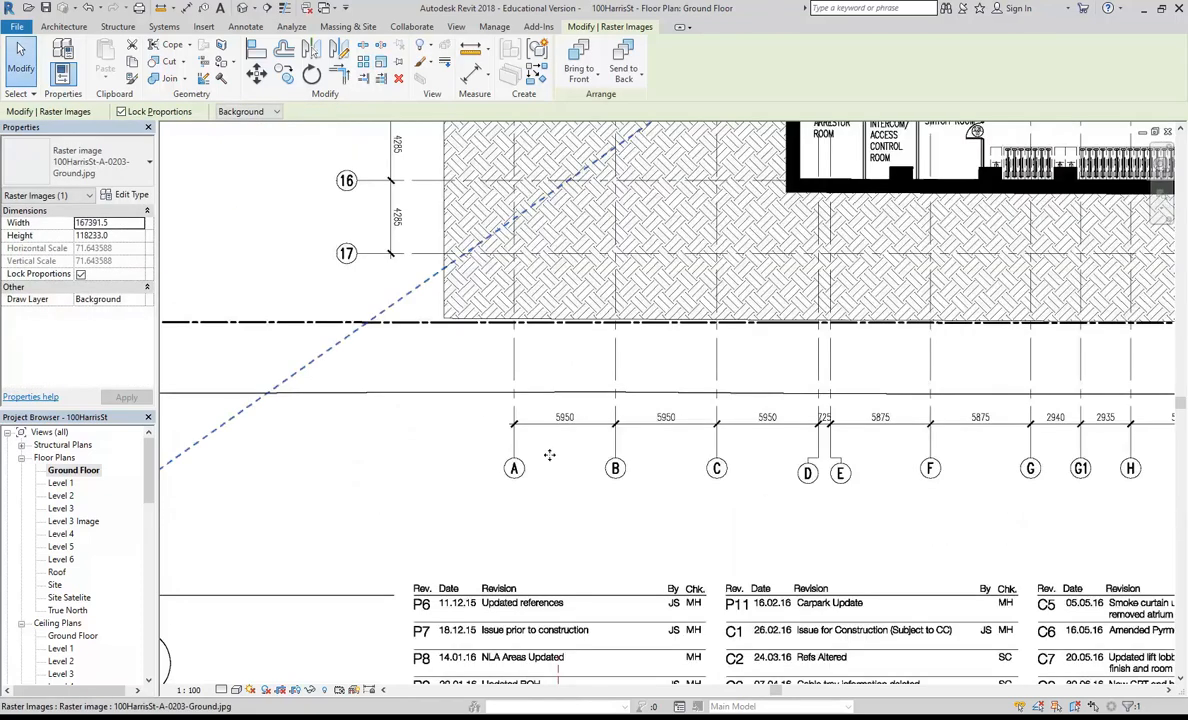
{"action": "scroll", "coordinate": [554, 460], "scroll_direction": "down", "scroll_amount": 2}
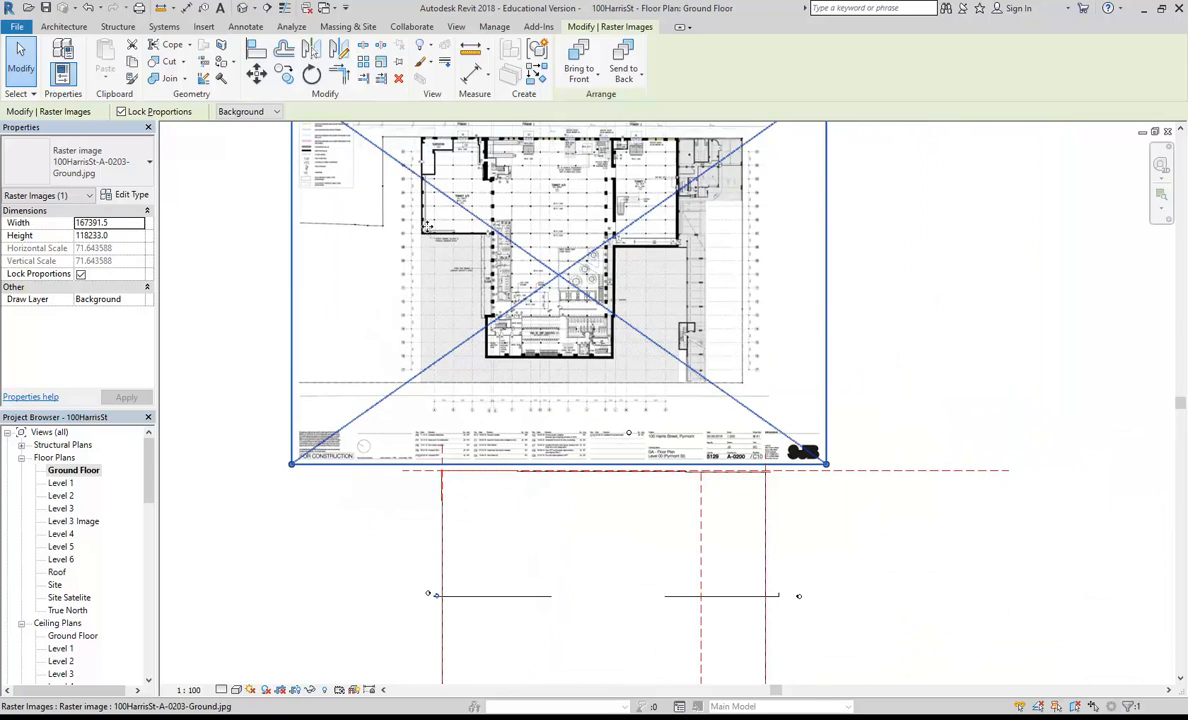
{"action": "middle_click_drag", "start_coordinate": [428, 229], "coordinate": [434, 277]}
{"action": "scroll", "coordinate": [464, 328], "scroll_direction": "down", "scroll_amount": 1}
{"action": "left_click_drag", "start_coordinate": [490, 333], "coordinate": [546, 546]}
{"action": "scroll", "coordinate": [452, 490], "scroll_direction": "up", "scroll_amount": 2}
{"action": "scroll", "coordinate": [479, 413], "scroll_direction": "up", "scroll_amount": 2}
{"action": "scroll", "coordinate": [480, 380], "scroll_direction": "up", "scroll_amount": 1}
{"action": "scroll", "coordinate": [456, 362], "scroll_direction": "up", "scroll_amount": 2}
{"action": "scroll", "coordinate": [456, 362], "scroll_direction": "down", "scroll_amount": 2}
{"action": "scroll", "coordinate": [450, 333], "scroll_direction": "down", "scroll_amount": 3}
{"action": "scroll", "coordinate": [757, 396], "scroll_direction": "down", "scroll_amount": 1}
{"action": "middle_click_drag", "start_coordinate": [760, 398], "coordinate": [642, 366]}
Step: Nudge the plan image down and sideways until the building's upper-left corner sits near the property line's corner
{"action": "key", "text": "Down"}
{"action": "key", "text": "Down"}
{"action": "key", "text": "Down"}
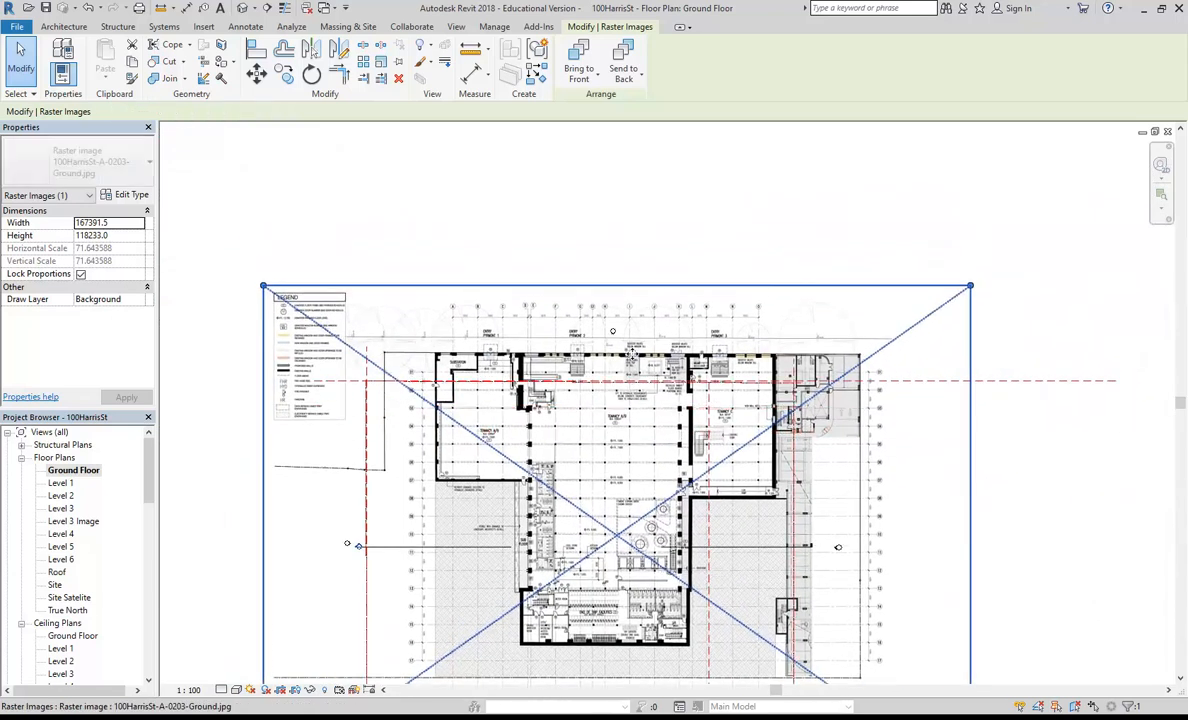
{"action": "key", "text": "Left"}
{"action": "key", "text": "Left"}
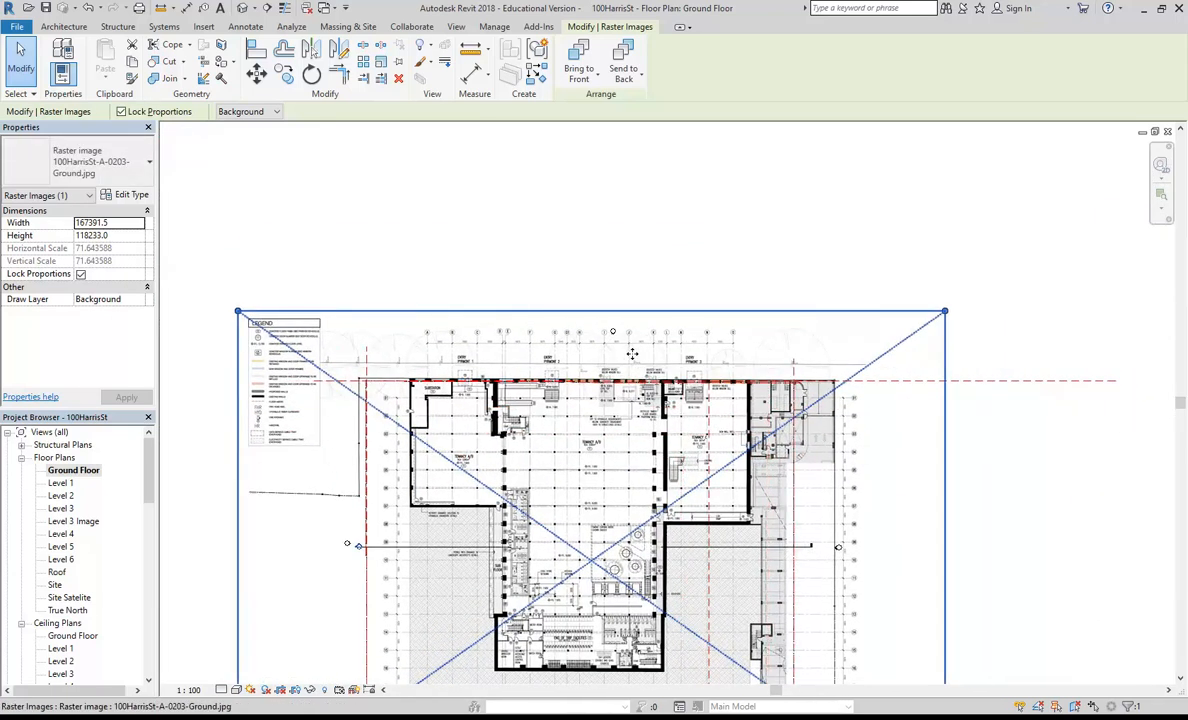
{"action": "scroll", "coordinate": [363, 381], "scroll_direction": "up", "scroll_amount": 10}
{"action": "scroll", "coordinate": [364, 381], "scroll_direction": "up", "scroll_amount": 2}
{"action": "key", "text": "Left"}
{"action": "key", "text": "Left"}
{"action": "key", "text": "Left"}
{"action": "key", "text": "Left"}
{"action": "key", "text": "Left"}
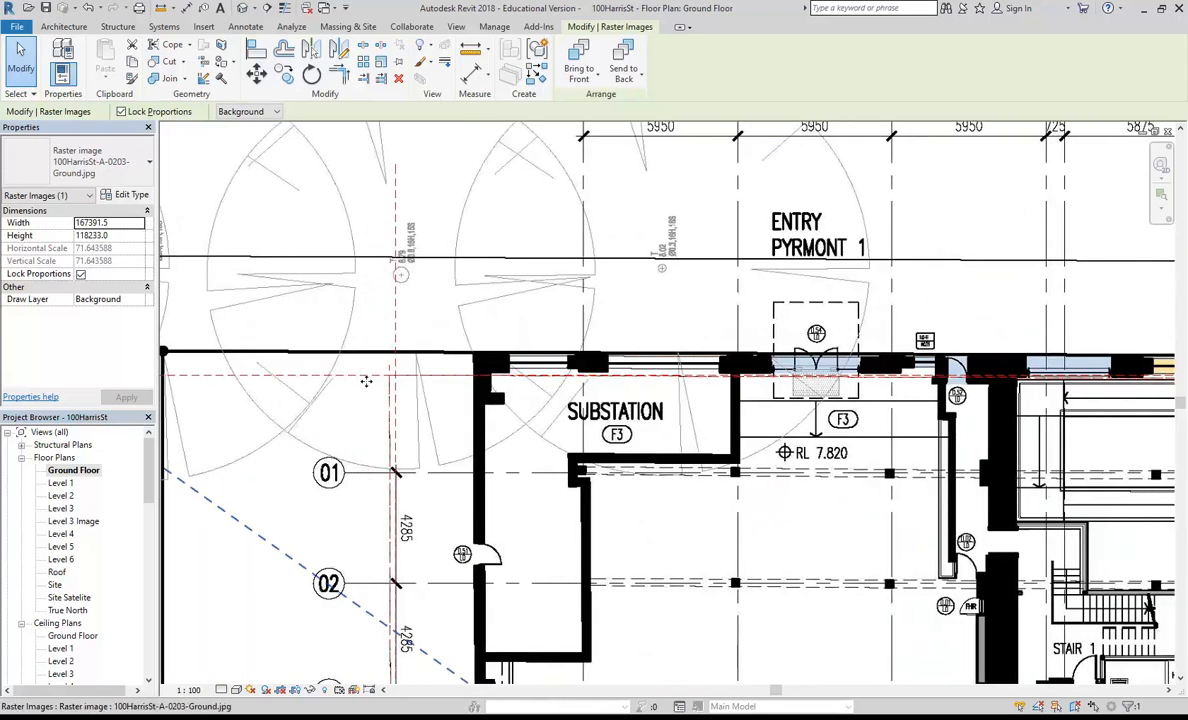
{"action": "key", "text": "Down"}
{"action": "key", "text": "Right"}
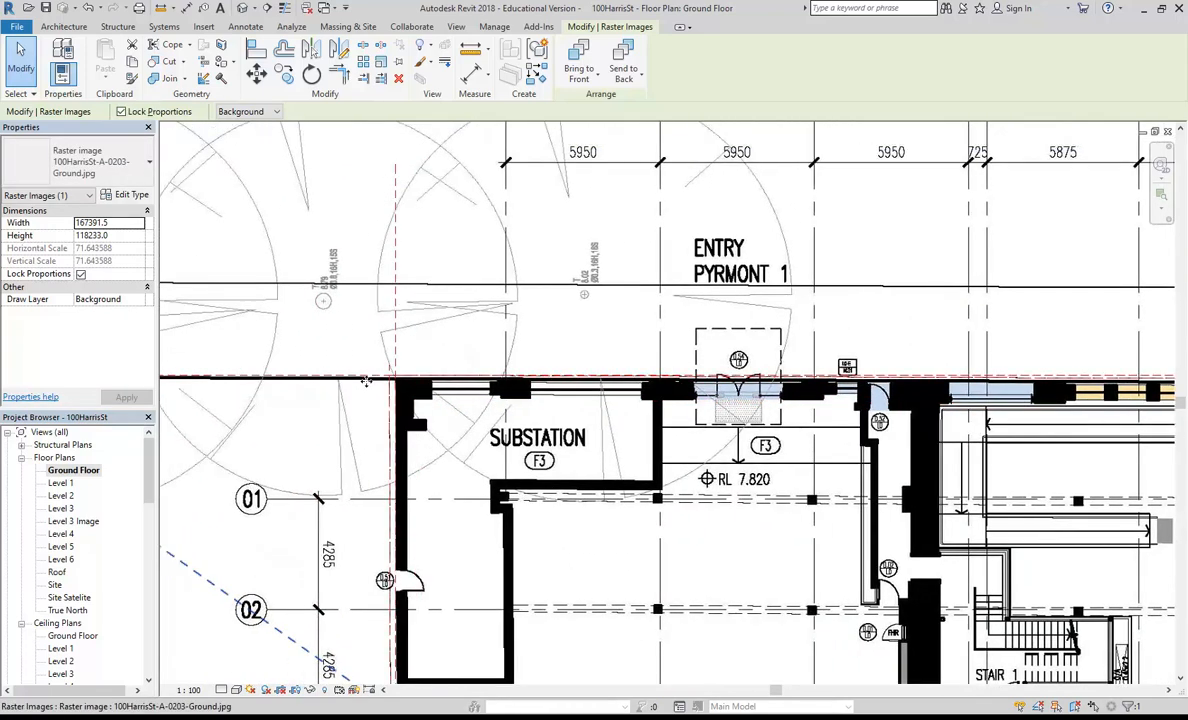
Step: Move the plan image from the building's upper-left corner exactly onto the property line's corner at the reference plane intersection
{"action": "scroll", "coordinate": [367, 381], "scroll_direction": "up", "scroll_amount": 10}
{"action": "left_click", "coordinate": [259, 77]}
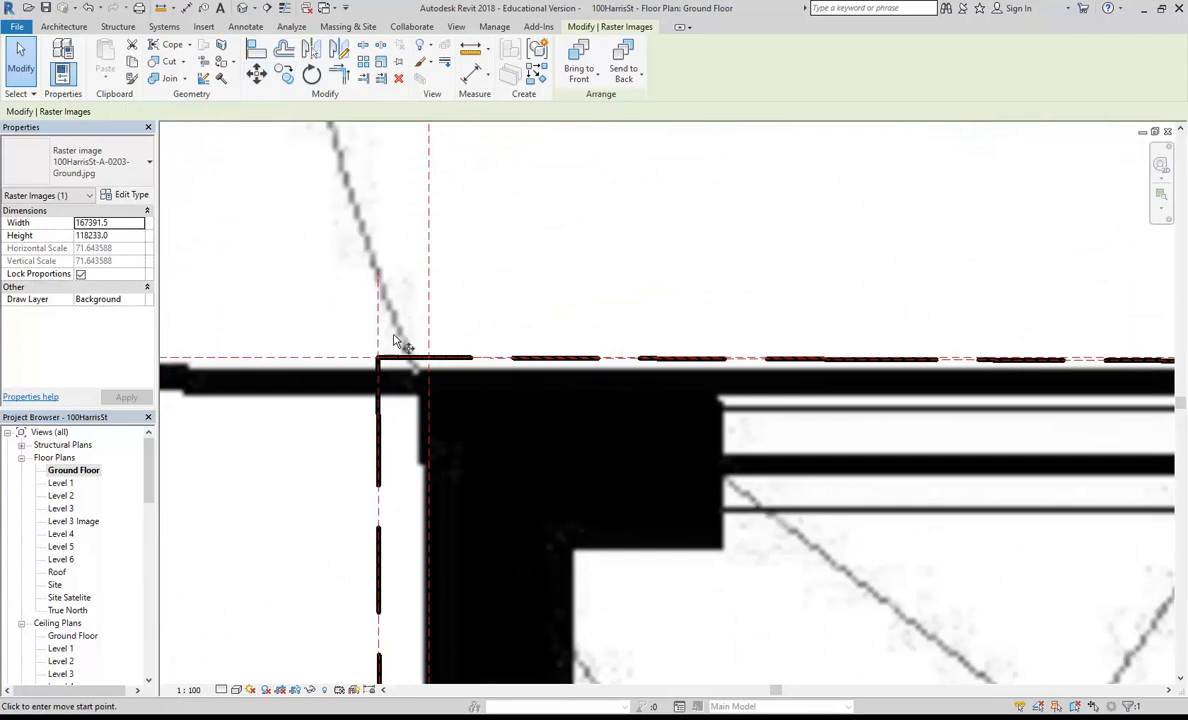
{"action": "scroll", "coordinate": [400, 343], "scroll_direction": "up", "scroll_amount": 3}
{"action": "left_click", "coordinate": [470, 446]}
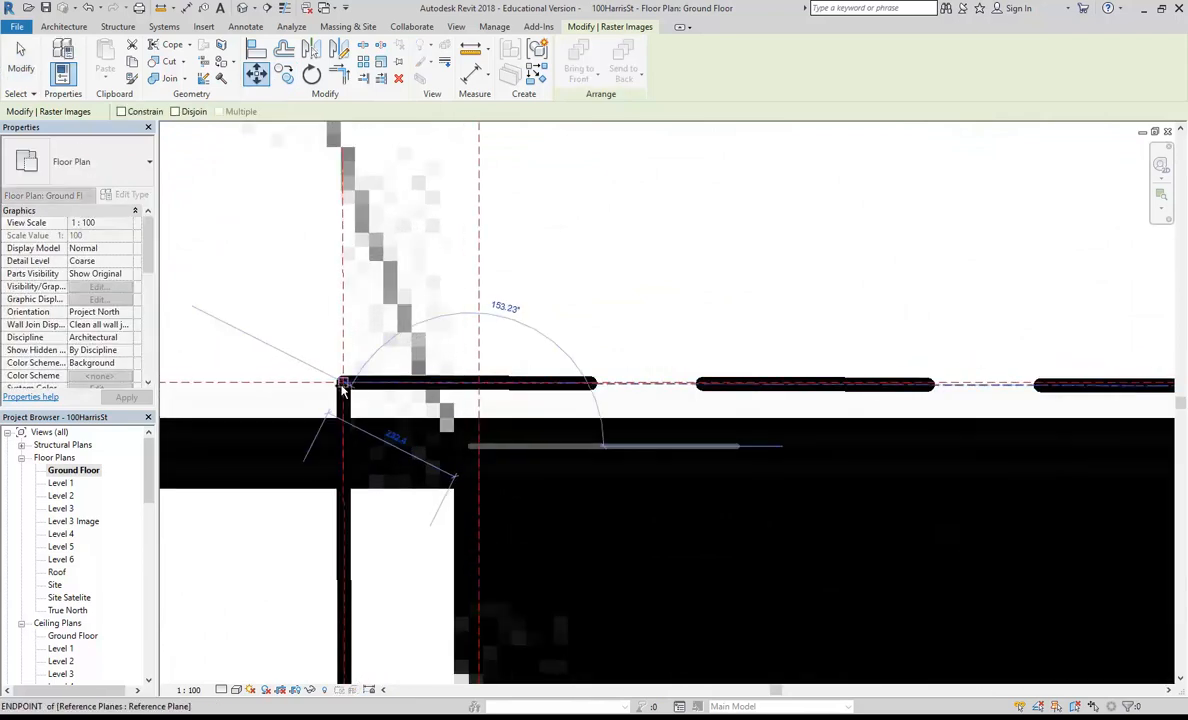
{"action": "left_click", "coordinate": [345, 380]}
Step: Examine how the plan image fits the property line at the site's lower-left and upper-right corners
{"action": "scroll", "coordinate": [344, 379], "scroll_direction": "down", "scroll_amount": 6}
{"action": "scroll", "coordinate": [344, 380], "scroll_direction": "down", "scroll_amount": 4}
{"action": "middle_click_drag", "start_coordinate": [340, 620], "coordinate": [413, 245]}
{"action": "scroll", "coordinate": [411, 406], "scroll_direction": "up", "scroll_amount": 2}
{"action": "scroll", "coordinate": [425, 438], "scroll_direction": "down", "scroll_amount": 3}
{"action": "scroll", "coordinate": [410, 520], "scroll_direction": "down", "scroll_amount": 3}
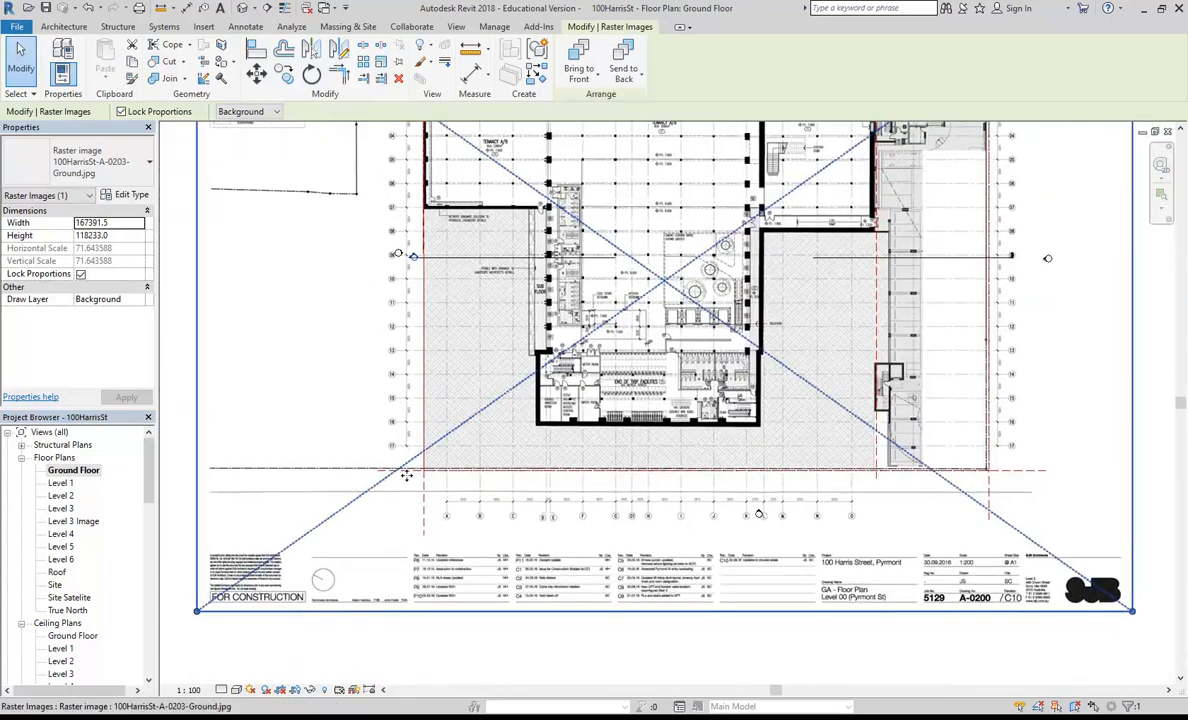
{"action": "scroll", "coordinate": [432, 436], "scroll_direction": "up", "scroll_amount": 8}
{"action": "scroll", "coordinate": [432, 436], "scroll_direction": "up", "scroll_amount": 2}
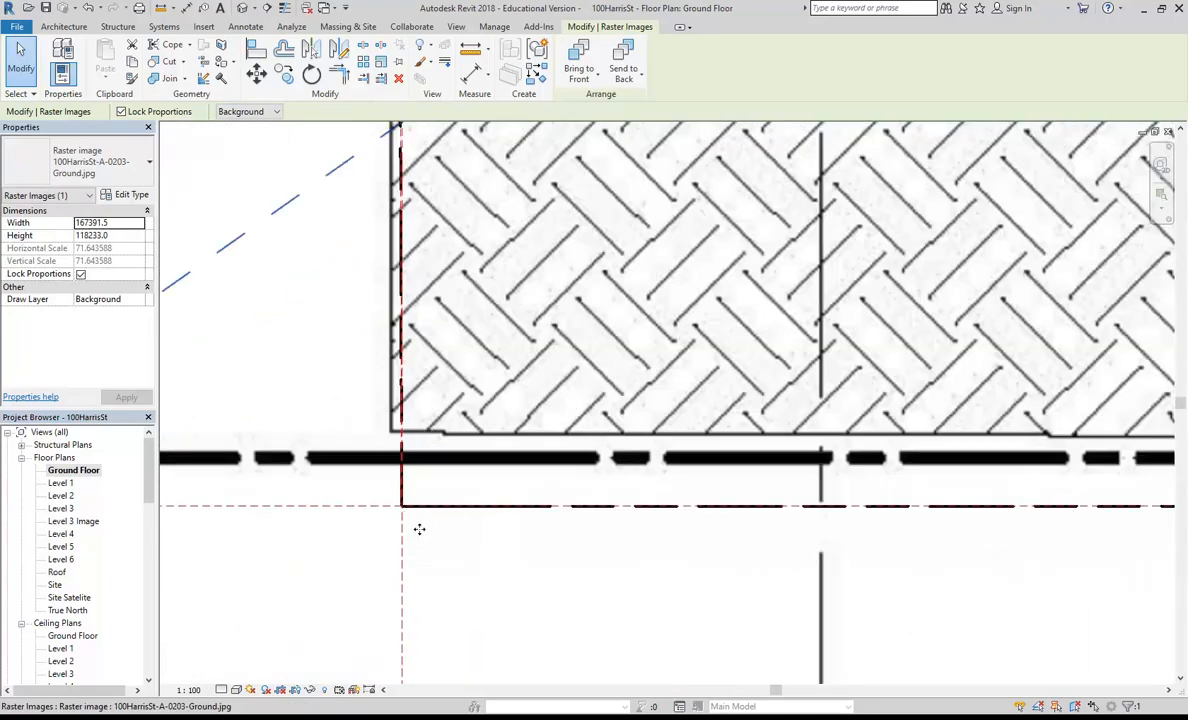
{"action": "scroll", "coordinate": [411, 547], "scroll_direction": "down", "scroll_amount": 6}
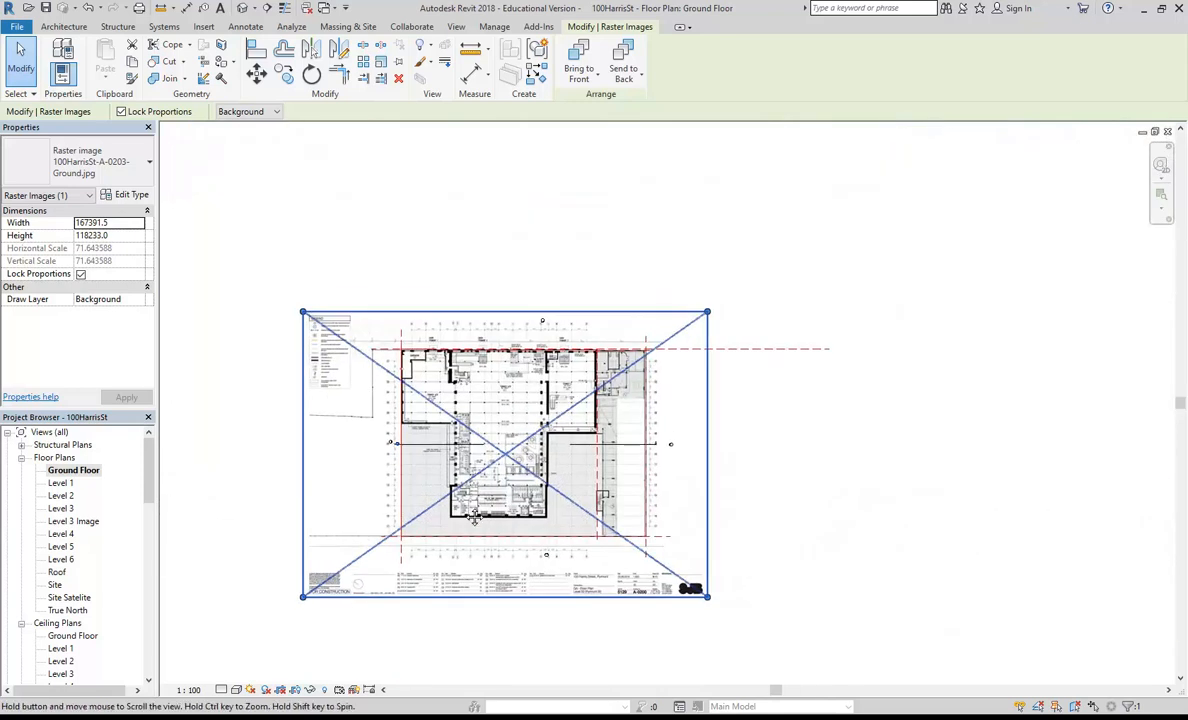
{"action": "scroll", "coordinate": [607, 372], "scroll_direction": "up", "scroll_amount": 5}
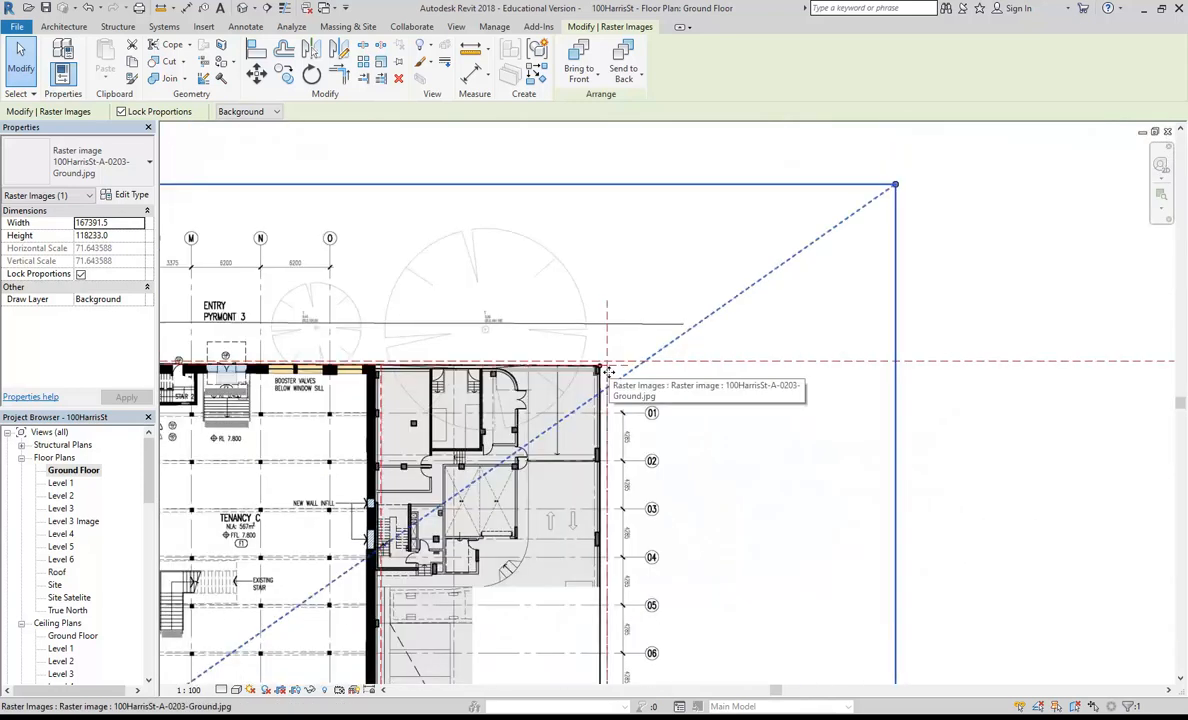
{"action": "scroll", "coordinate": [598, 354], "scroll_direction": "up", "scroll_amount": 1}
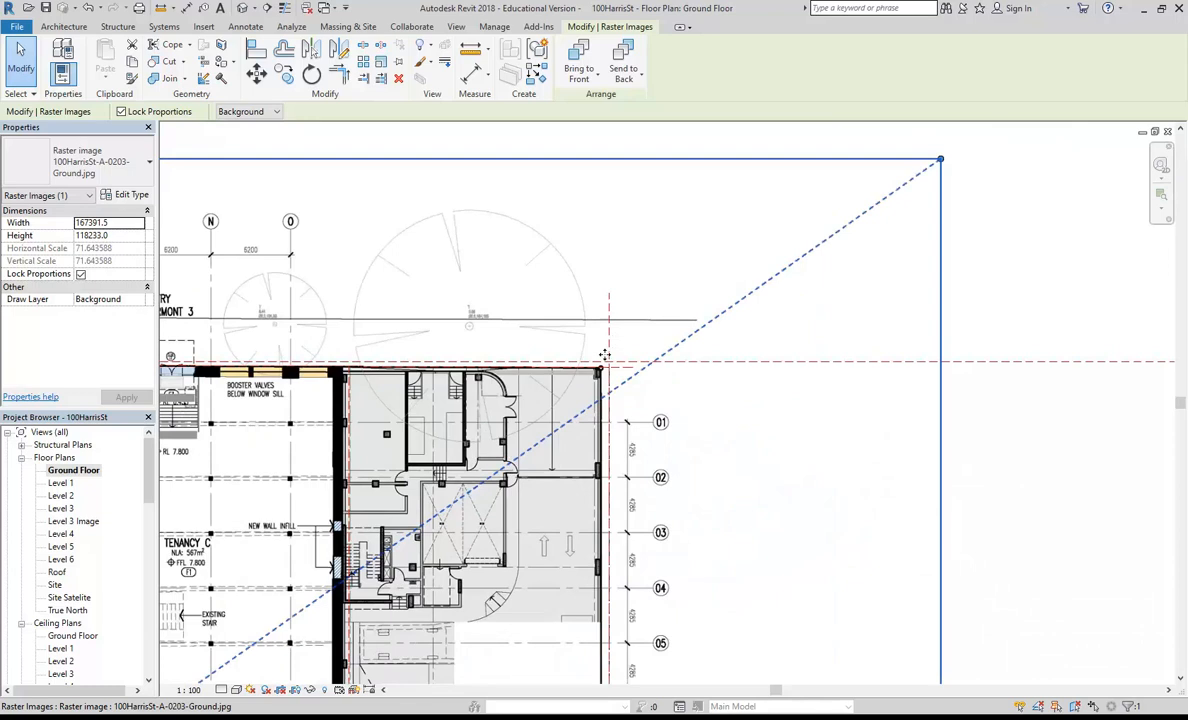
{"action": "scroll", "coordinate": [737, 366], "scroll_direction": "down", "scroll_amount": 7}
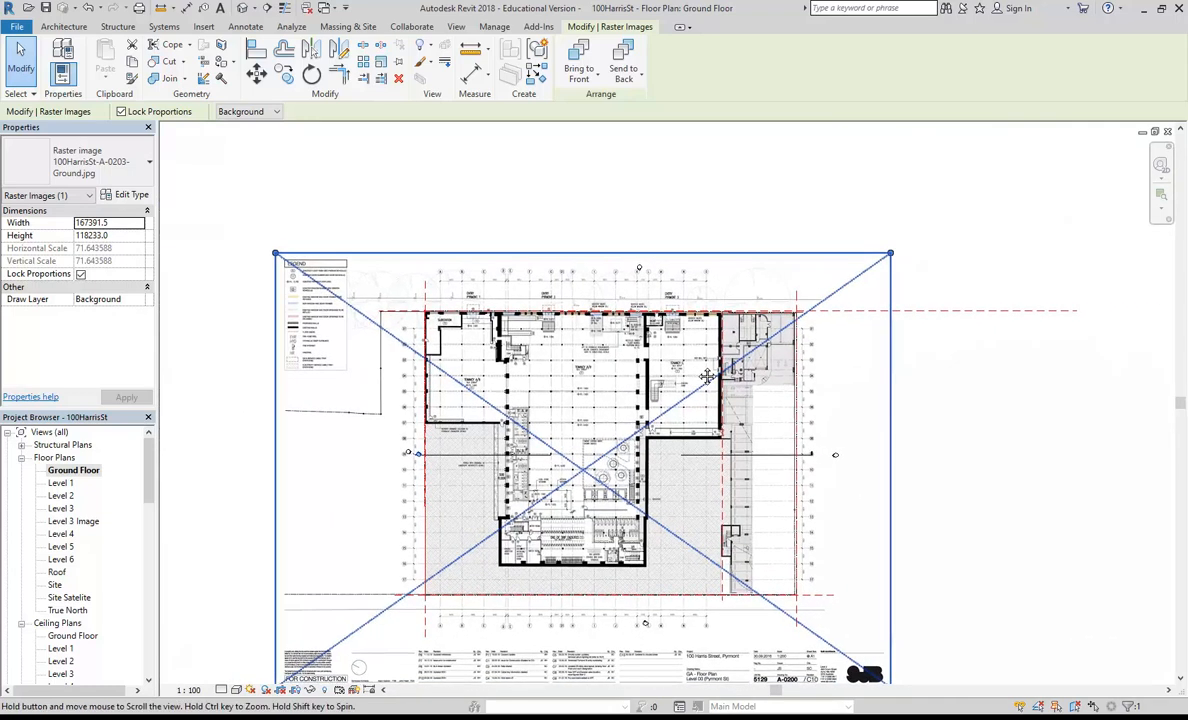
{"action": "middle_click_drag", "start_coordinate": [672, 337], "coordinate": [672, 280]}
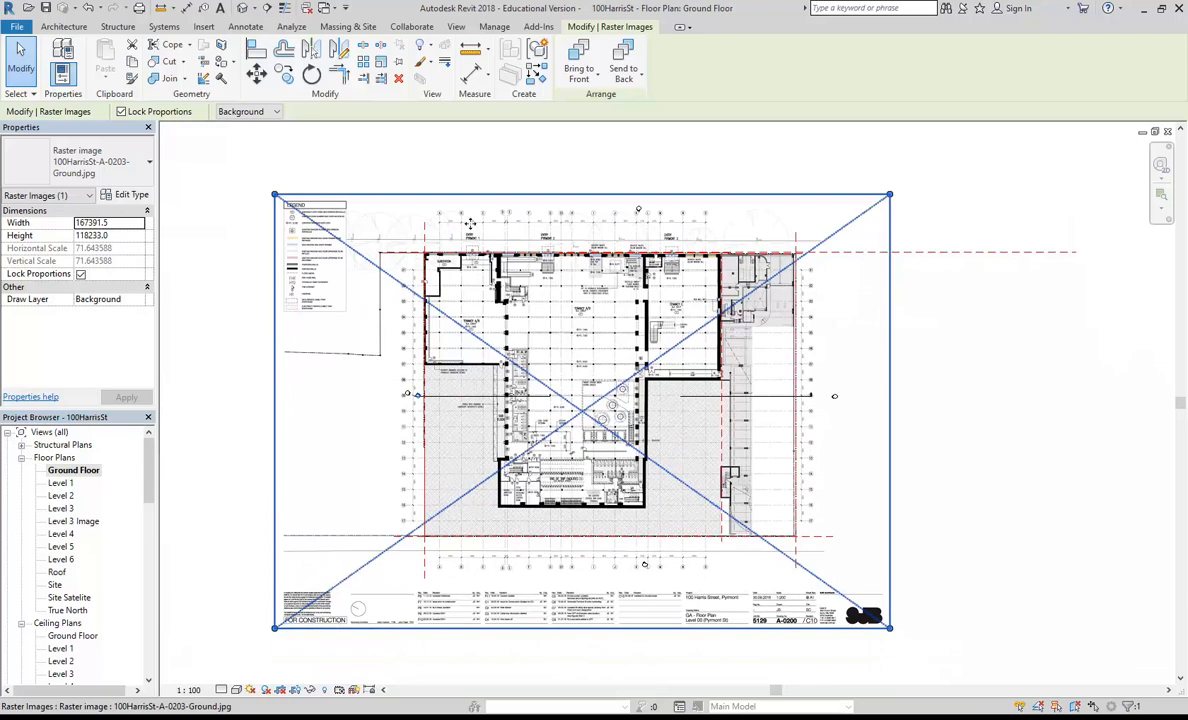
{"action": "key", "text": "Escape"}
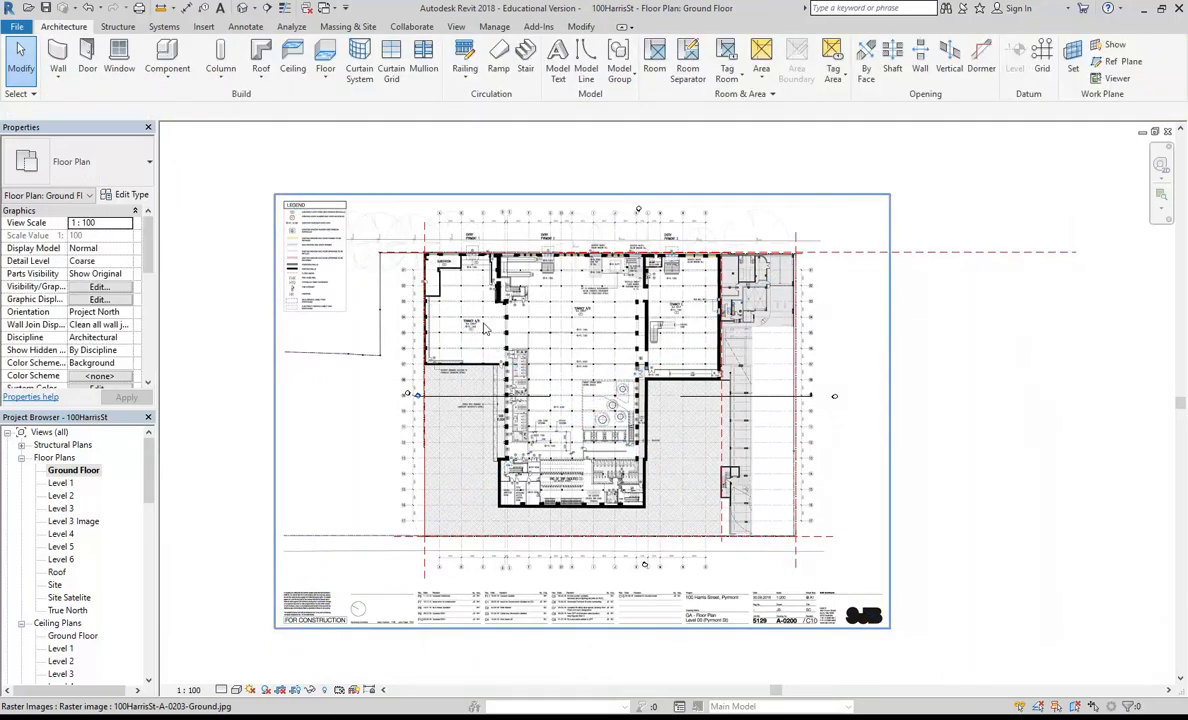
Step: Nudge the plan image down until its lower boundary line lies on the site's lower property line
{"action": "scroll", "coordinate": [350, 538], "scroll_direction": "up", "scroll_amount": 3}
{"action": "scroll", "coordinate": [350, 538], "scroll_direction": "up", "scroll_amount": 4}
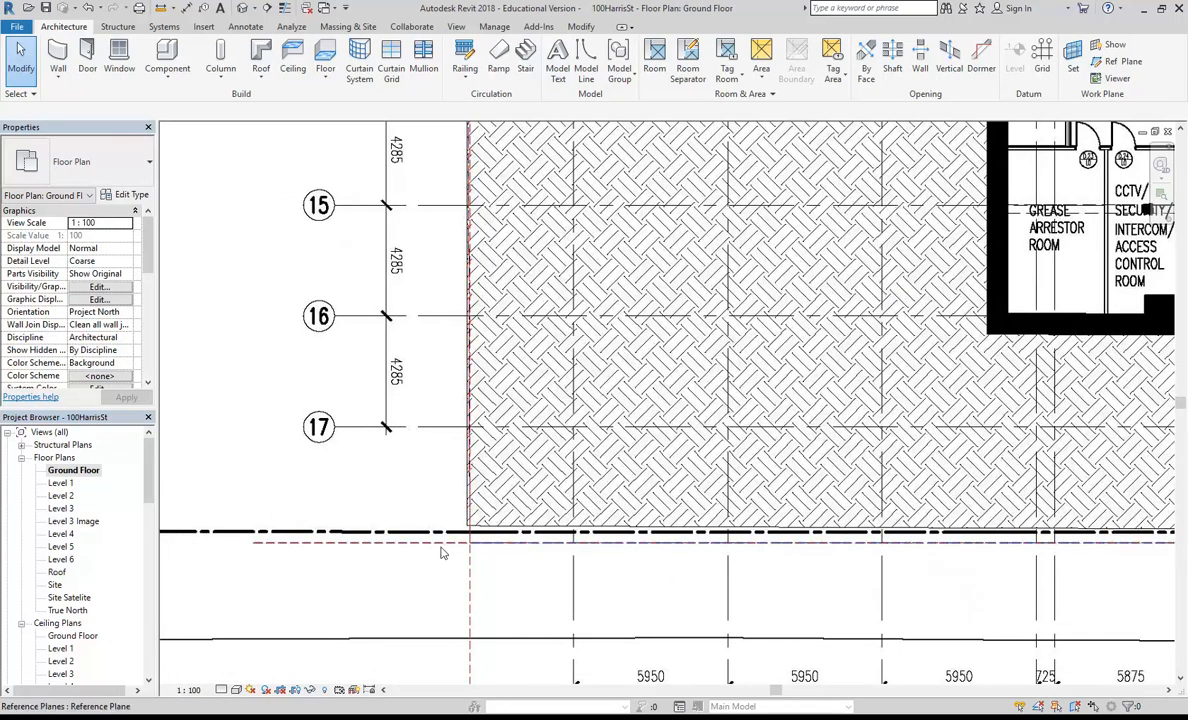
{"action": "scroll", "coordinate": [446, 552], "scroll_direction": "up", "scroll_amount": 3}
{"action": "left_click", "coordinate": [517, 522]}
{"action": "scroll", "coordinate": [500, 528], "scroll_direction": "up", "scroll_amount": 3}
{"action": "key", "text": "Down"}
{"action": "key", "text": "Down"}
{"action": "key", "text": "Down"}
{"action": "key", "text": "Down"}
{"action": "key", "text": "Down"}
{"action": "key", "text": "Down"}
{"action": "key", "text": "Down"}
{"action": "key", "text": "Down"}
{"action": "key", "text": "Down"}
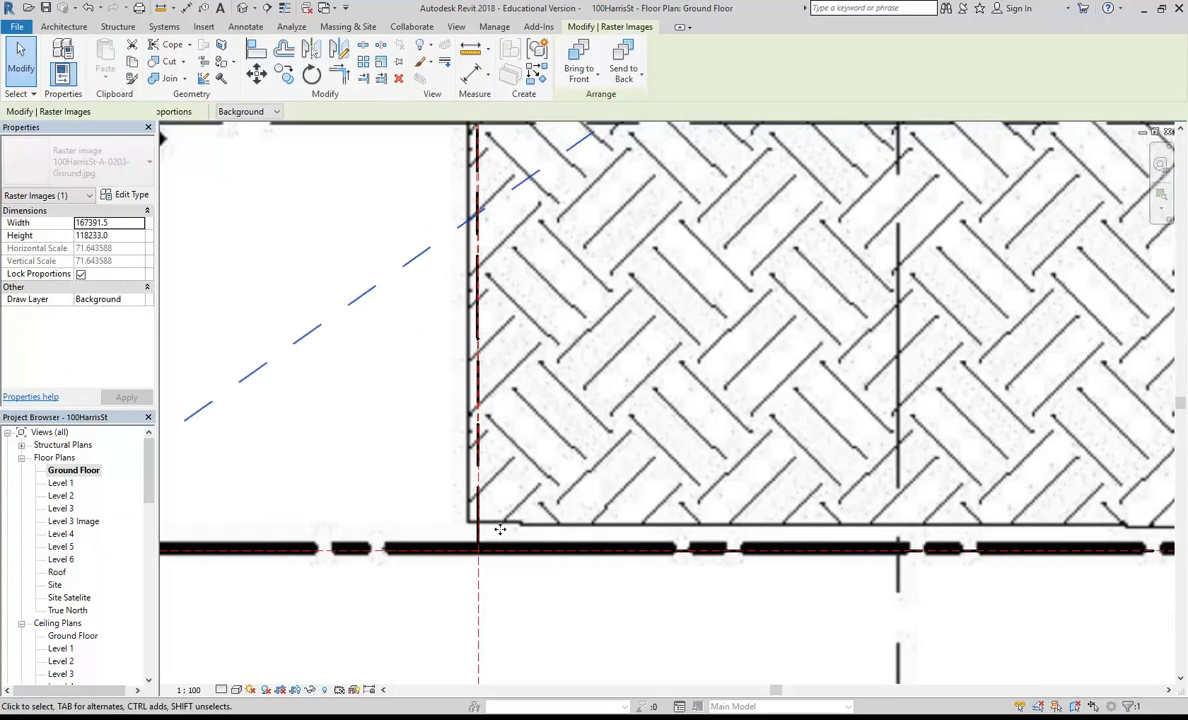
{"action": "scroll", "coordinate": [502, 527], "scroll_direction": "down", "scroll_amount": 5}
{"action": "scroll", "coordinate": [575, 396], "scroll_direction": "down", "scroll_amount": 2}
{"action": "middle_click_drag", "start_coordinate": [575, 396], "coordinate": [559, 651]}
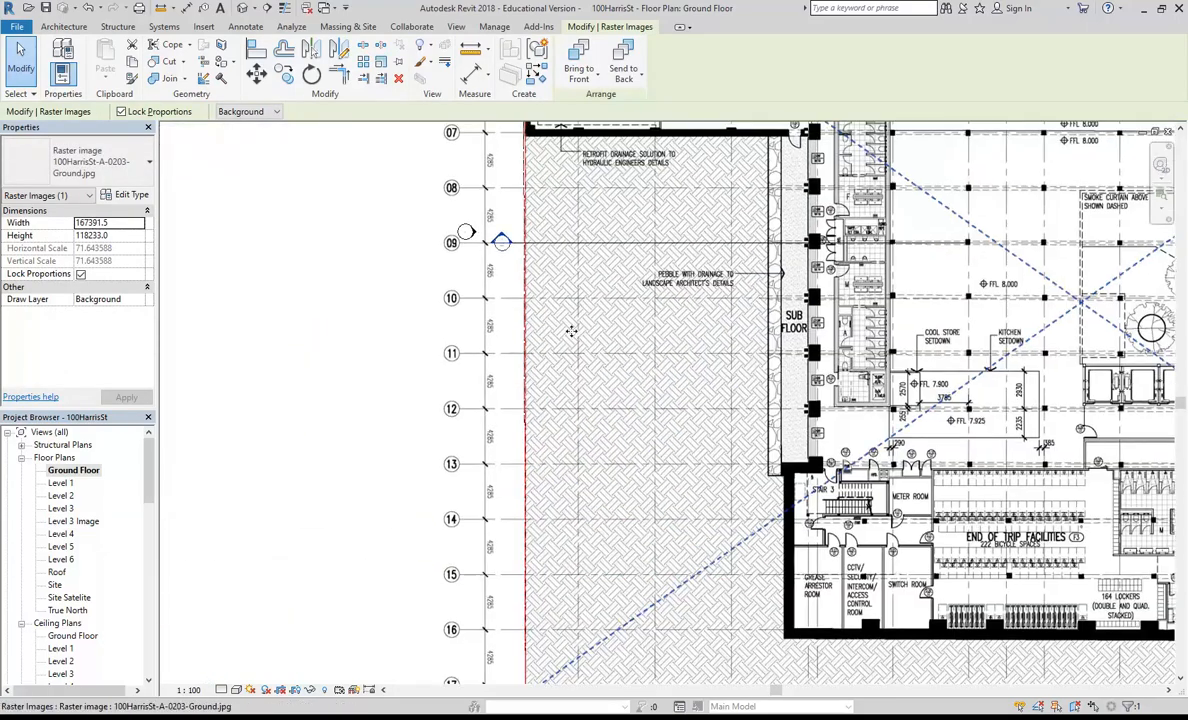
Step: Examine how the plan image fits the property line at the building's upper-left corner and the site's upper-right corner
{"action": "scroll", "coordinate": [570, 334], "scroll_direction": "down", "scroll_amount": 3}
{"action": "middle_click_drag", "start_coordinate": [570, 334], "coordinate": [546, 480]}
{"action": "scroll", "coordinate": [526, 173], "scroll_direction": "up", "scroll_amount": 1}
{"action": "middle_click_drag", "start_coordinate": [526, 173], "coordinate": [509, 386]}
{"action": "scroll", "coordinate": [484, 299], "scroll_direction": "up", "scroll_amount": 8}
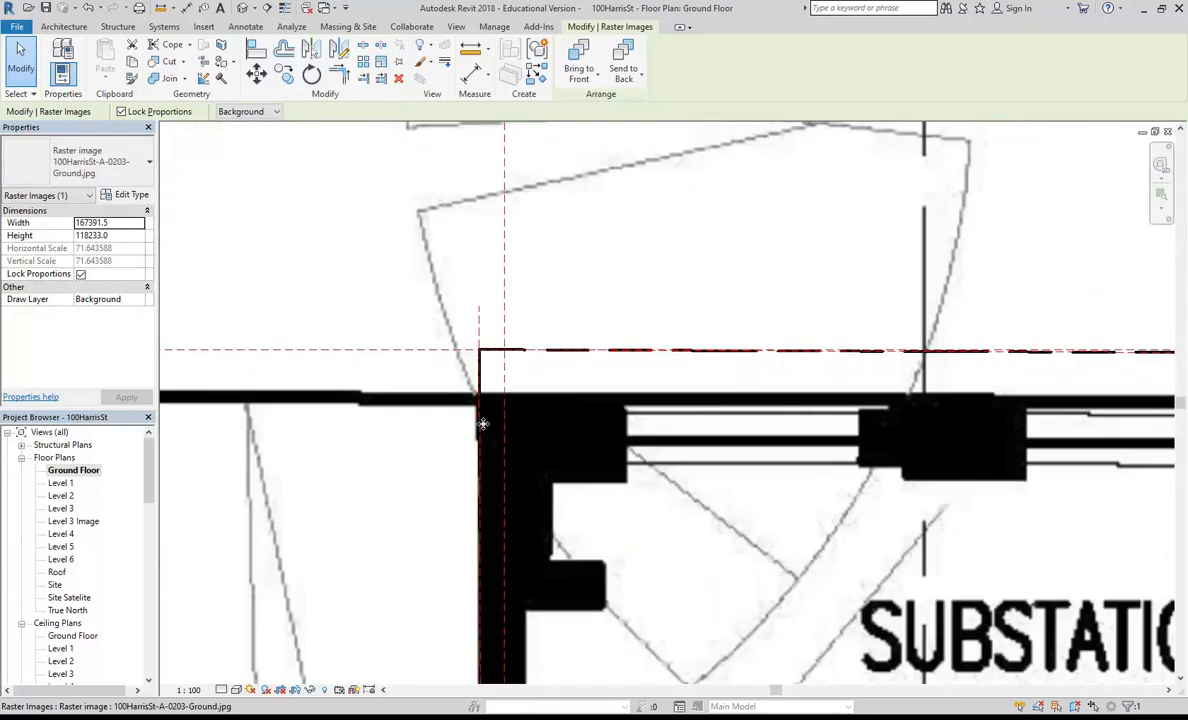
{"action": "scroll", "coordinate": [483, 424], "scroll_direction": "down", "scroll_amount": 8}
{"action": "middle_click_drag", "start_coordinate": [757, 431], "coordinate": [253, 371]}
{"action": "middle_click_drag", "start_coordinate": [773, 376], "coordinate": [344, 362]}
{"action": "scroll", "coordinate": [682, 290], "scroll_direction": "up", "scroll_amount": 6}
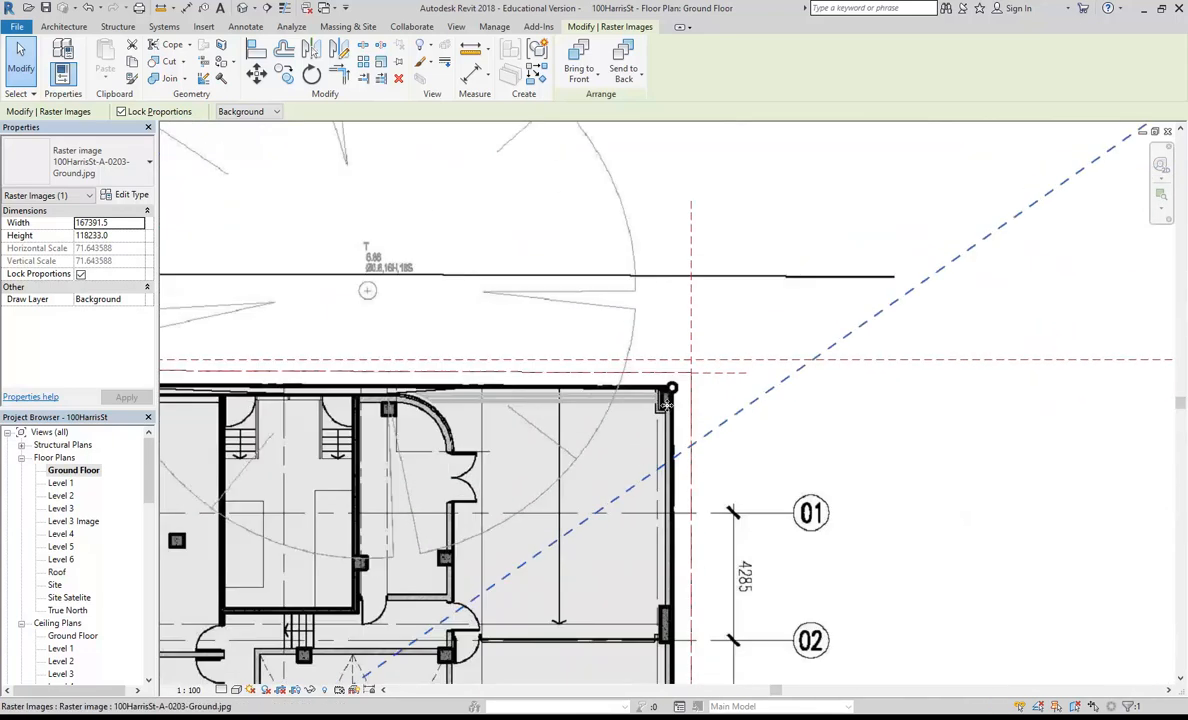
{"action": "scroll", "coordinate": [669, 362], "scroll_direction": "down", "scroll_amount": 6}
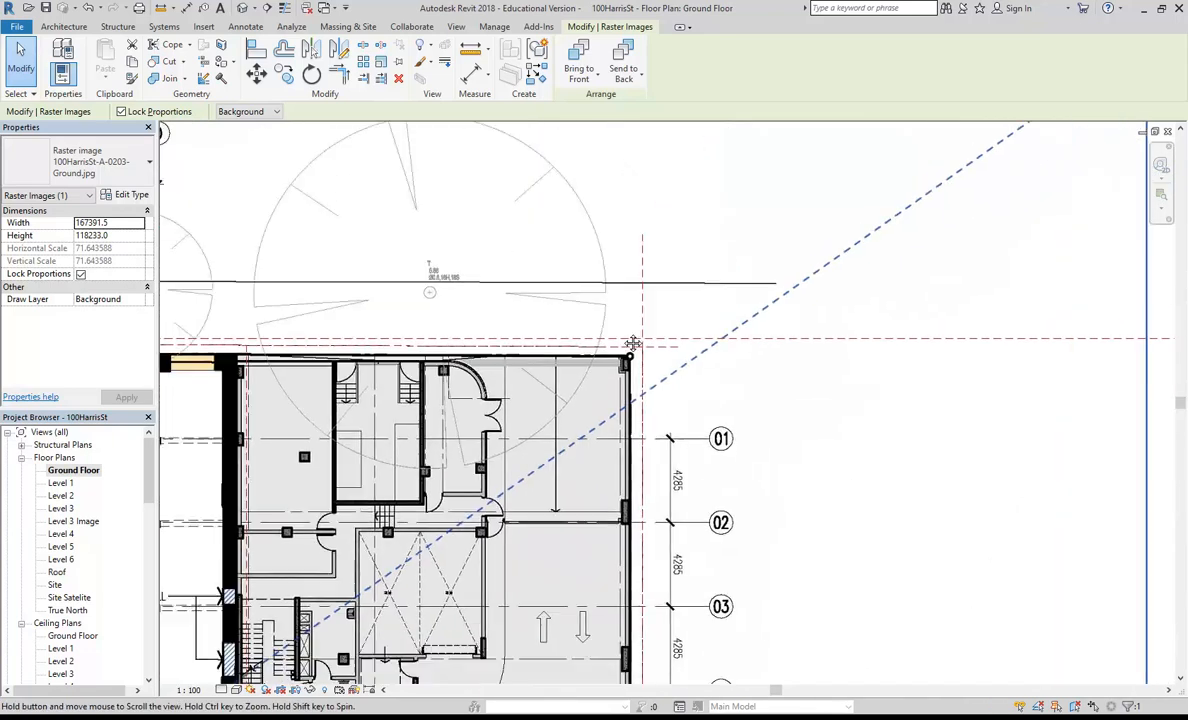
{"action": "scroll", "coordinate": [720, 316], "scroll_direction": "up", "scroll_amount": 8}
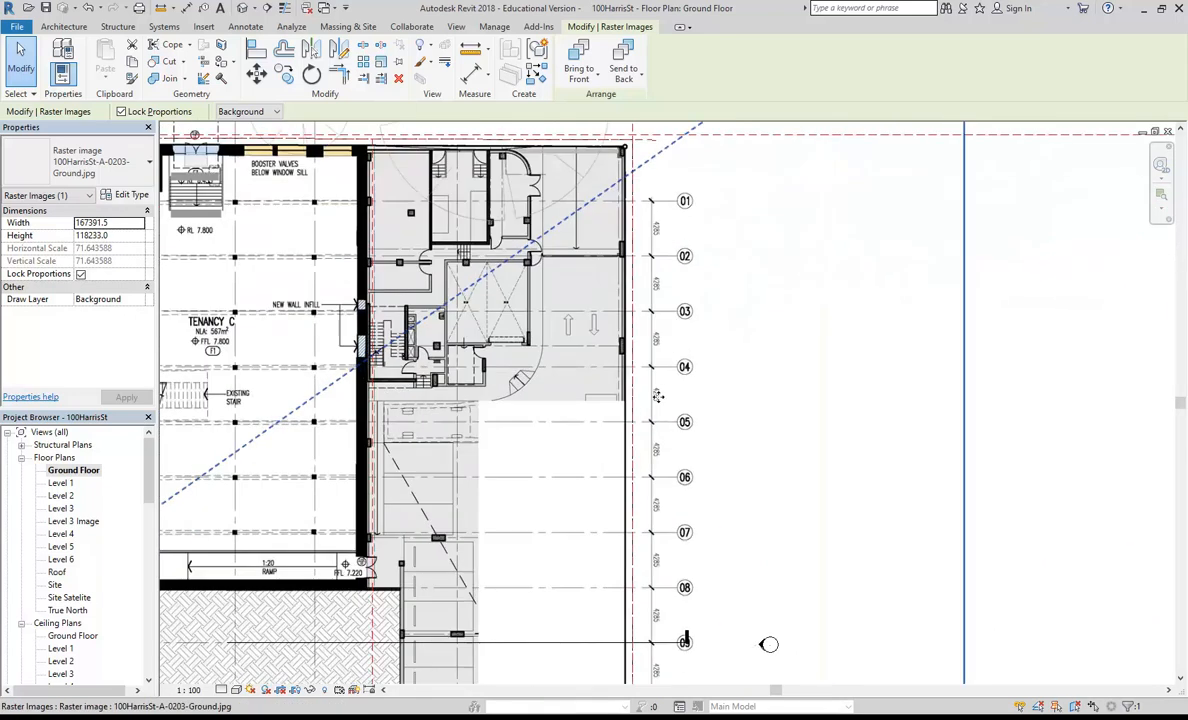
Step: Measure the spacing between grid lines 04 and 05 along the plan image's dimension line
{"action": "left_click", "coordinate": [474, 50]}
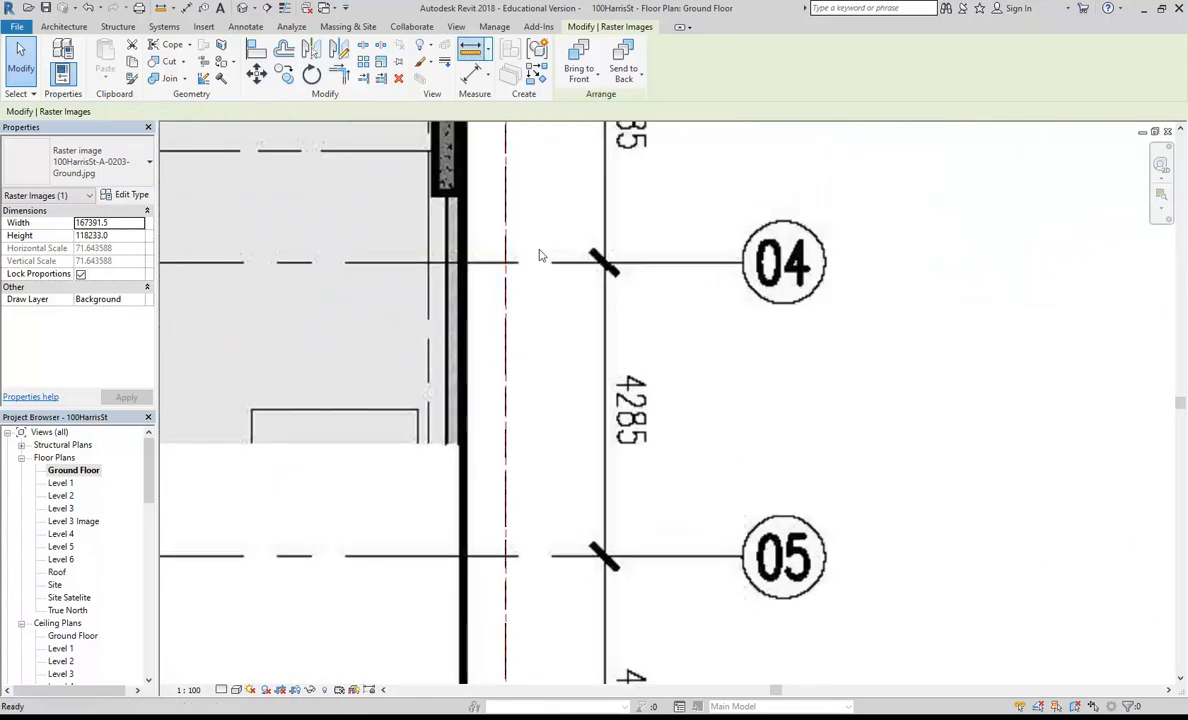
{"action": "scroll", "coordinate": [568, 205], "scroll_direction": "up", "scroll_amount": 5}
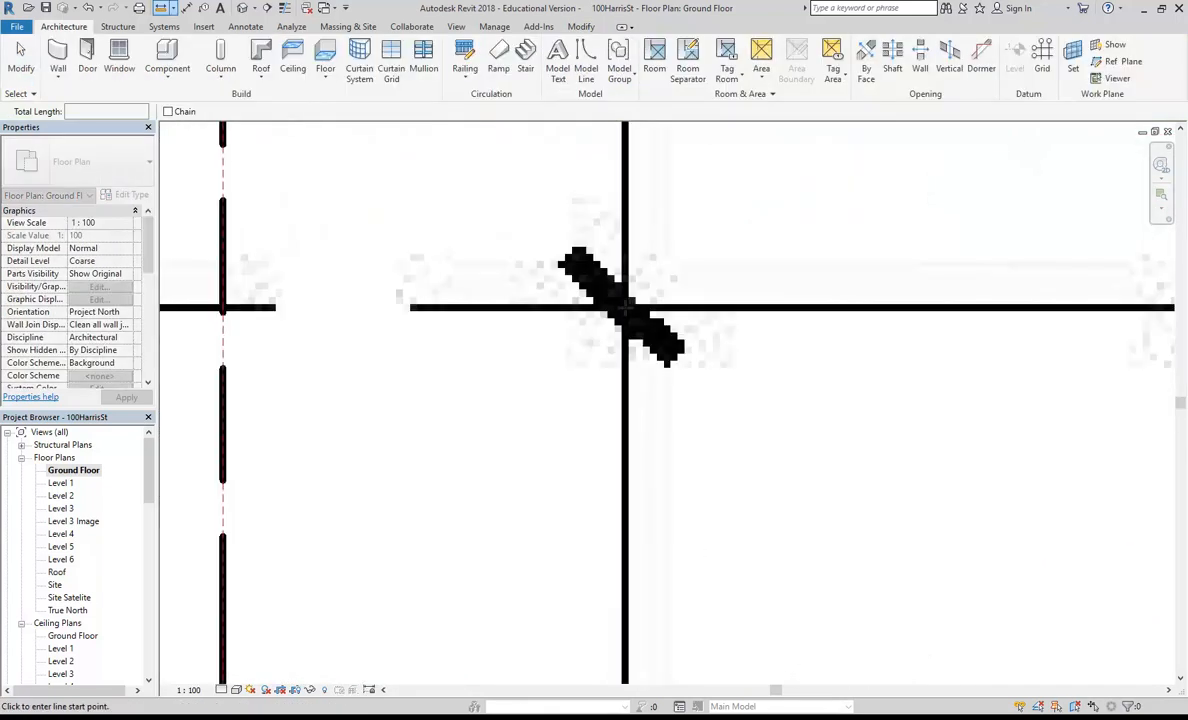
{"action": "left_click", "coordinate": [623, 310]}
{"action": "scroll", "coordinate": [630, 320], "scroll_direction": "down", "scroll_amount": 3}
{"action": "scroll", "coordinate": [590, 400], "scroll_direction": "up", "scroll_amount": 3}
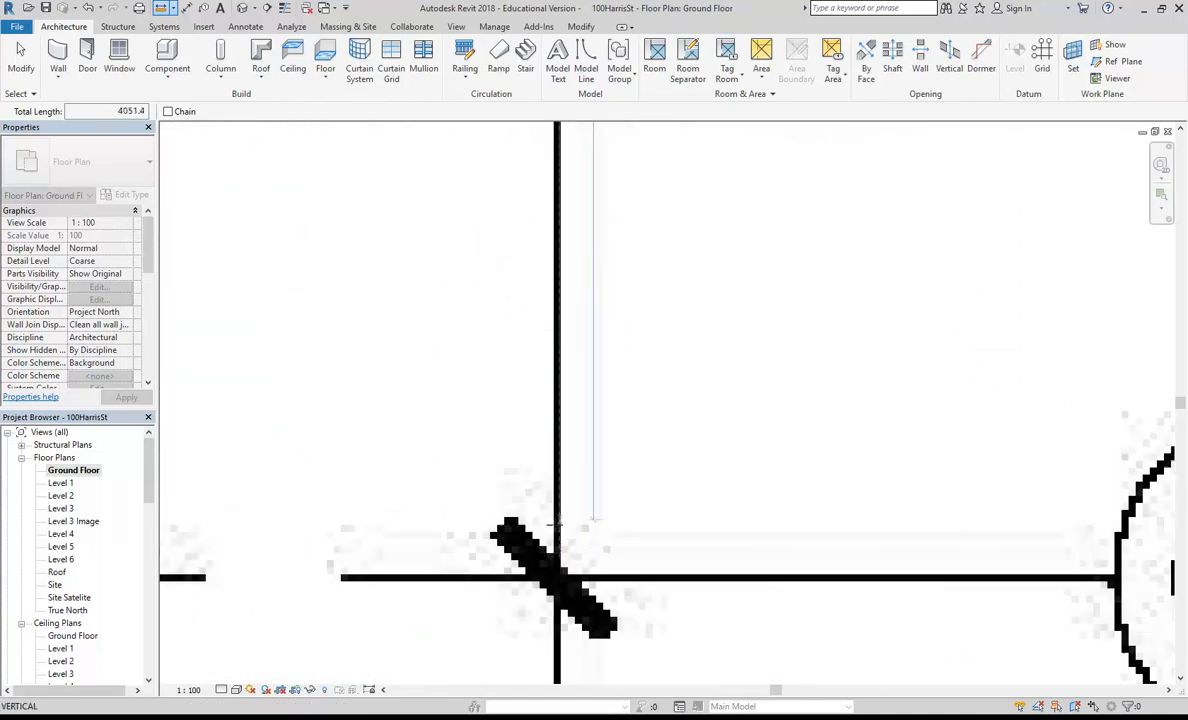
{"action": "scroll", "coordinate": [535, 420], "scroll_direction": "down", "scroll_amount": 4}
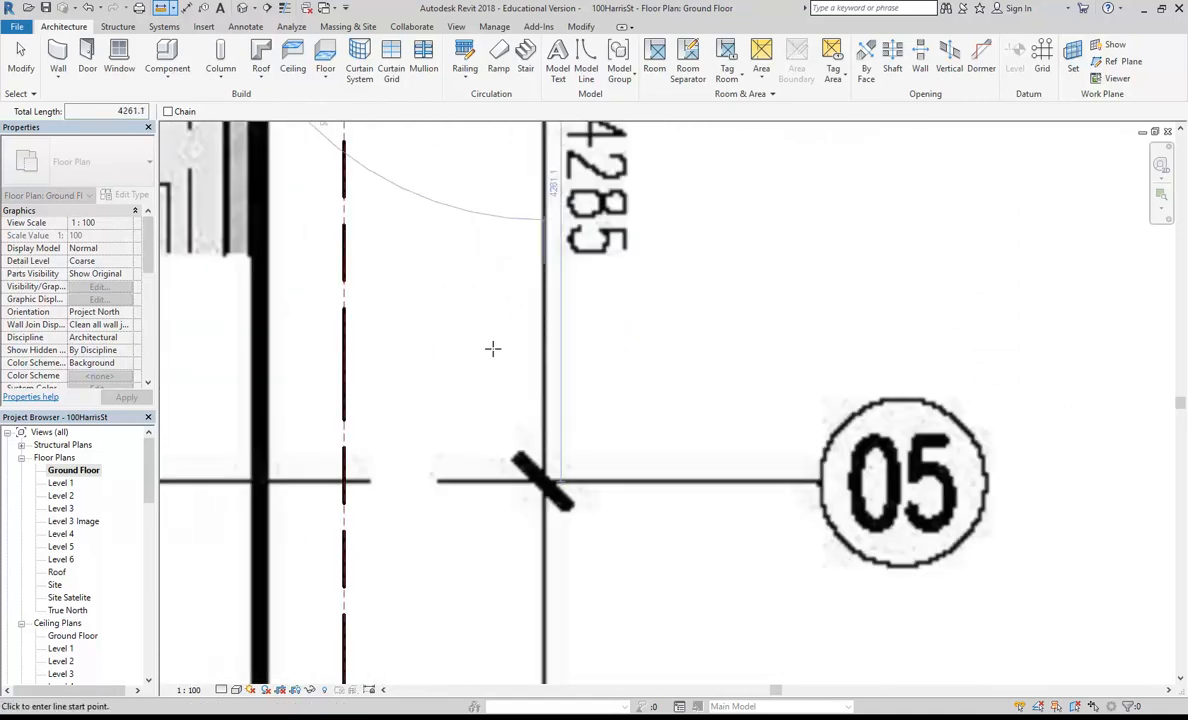
{"action": "middle_click_drag", "start_coordinate": [485, 424], "coordinate": [490, 507]}
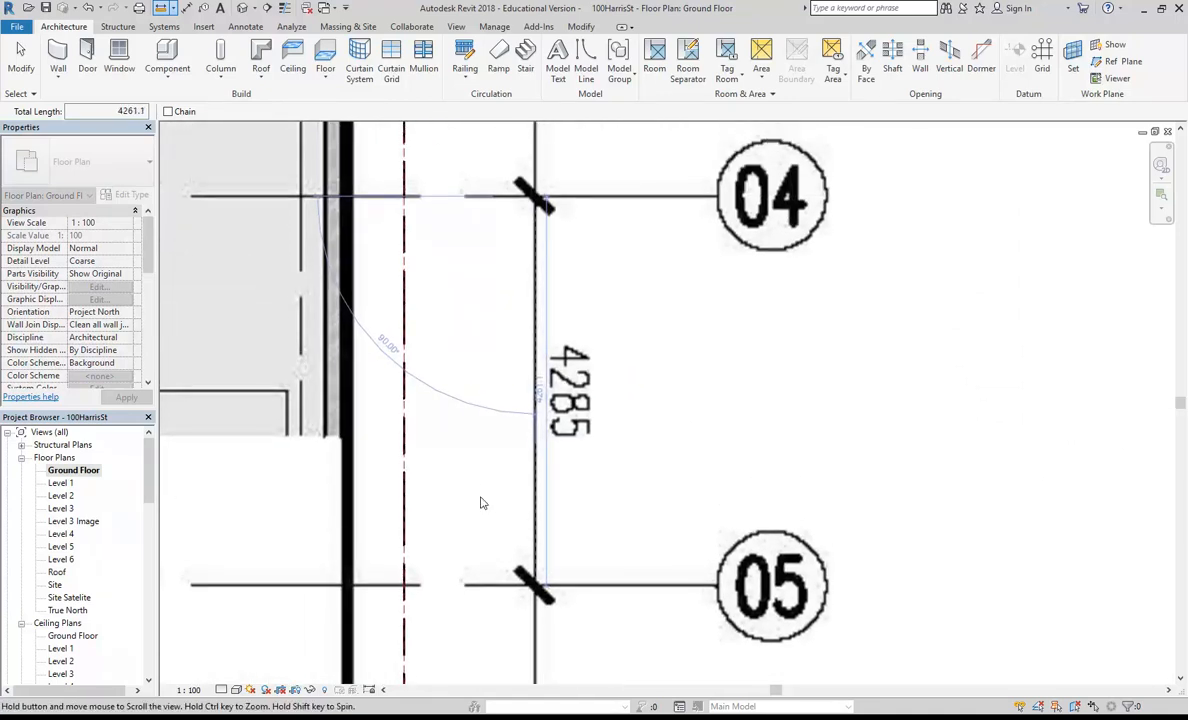
{"action": "key", "text": "Escape"}
{"action": "key", "text": "Escape"}
Step: Scale the plan image graphically from grid line 04 so the spacing to grid line 05 becomes 4285 mm
{"action": "left_click", "coordinate": [494, 386]}
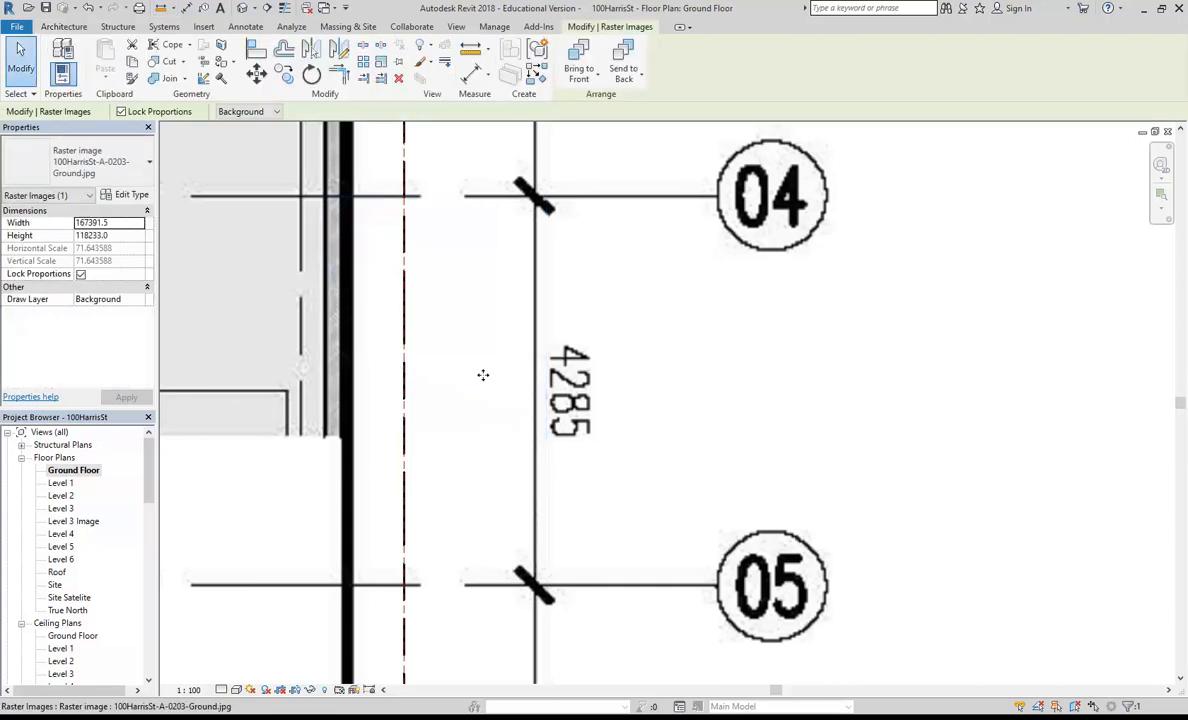
{"action": "left_click", "coordinate": [381, 62]}
{"action": "scroll", "coordinate": [536, 203], "scroll_direction": "up", "scroll_amount": 5}
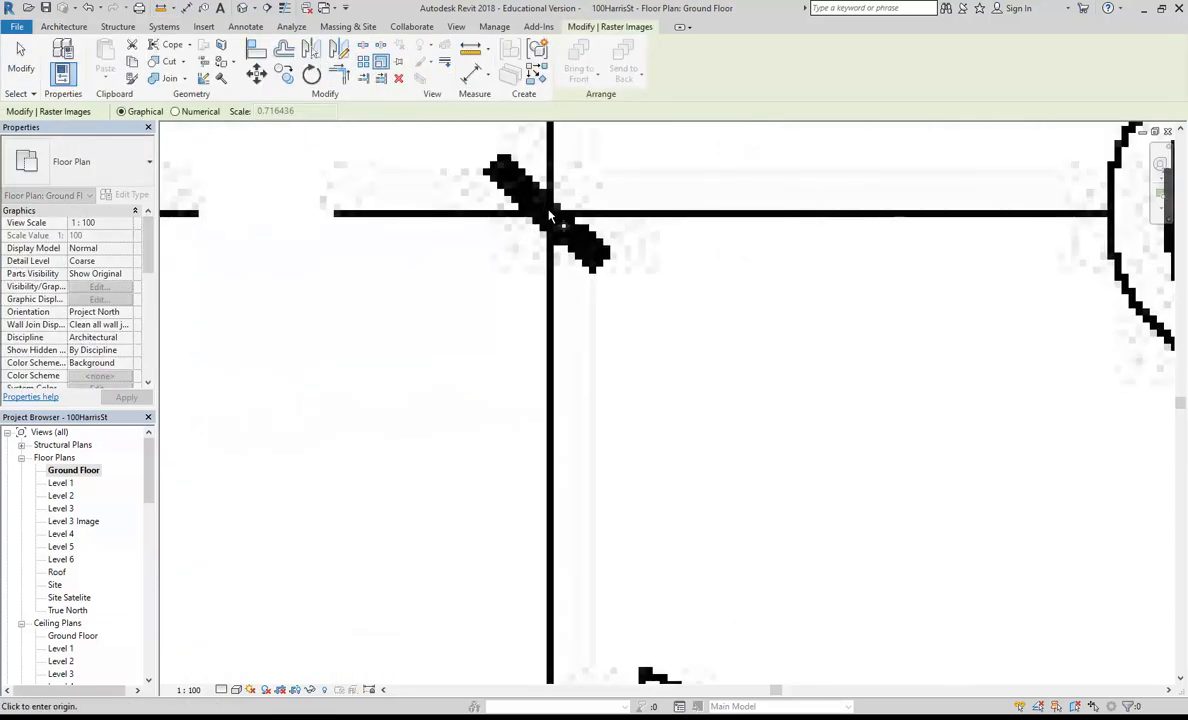
{"action": "scroll", "coordinate": [547, 216], "scroll_direction": "down", "scroll_amount": 3}
{"action": "middle_click_drag", "start_coordinate": [556, 504], "coordinate": [556, 305]}
{"action": "scroll", "coordinate": [546, 549], "scroll_direction": "up", "scroll_amount": 2}
{"action": "scroll", "coordinate": [545, 522], "scroll_direction": "down", "scroll_amount": 3}
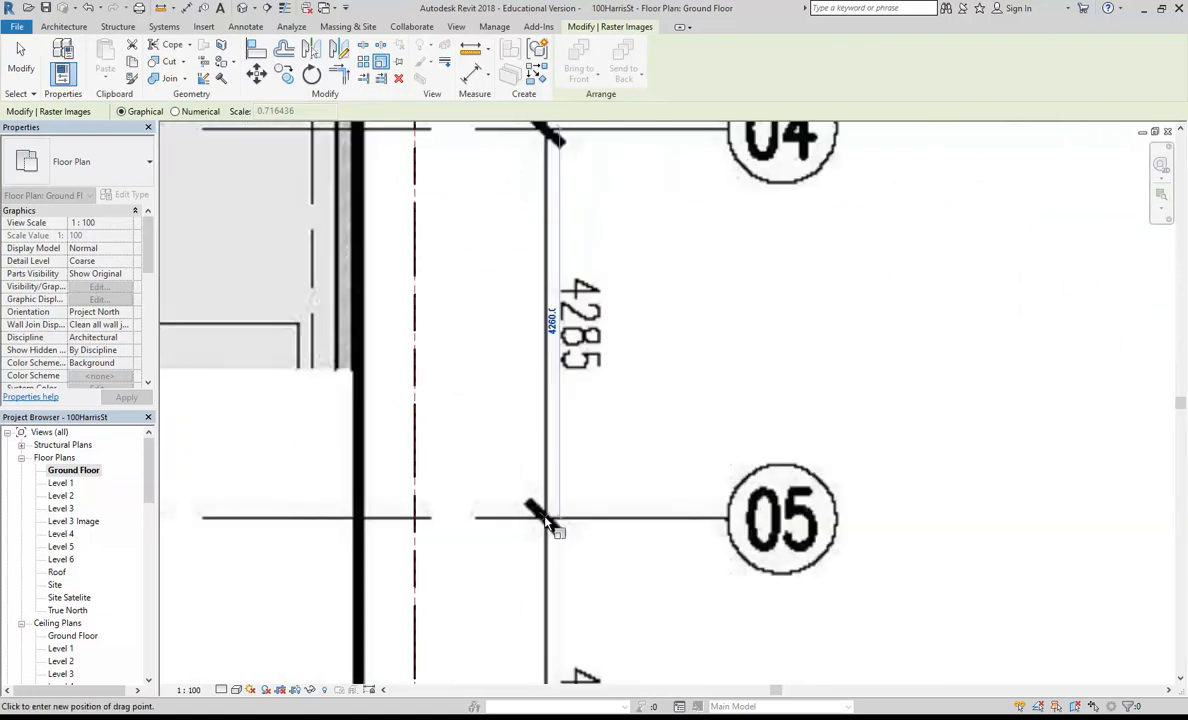
{"action": "type", "text": "2"}
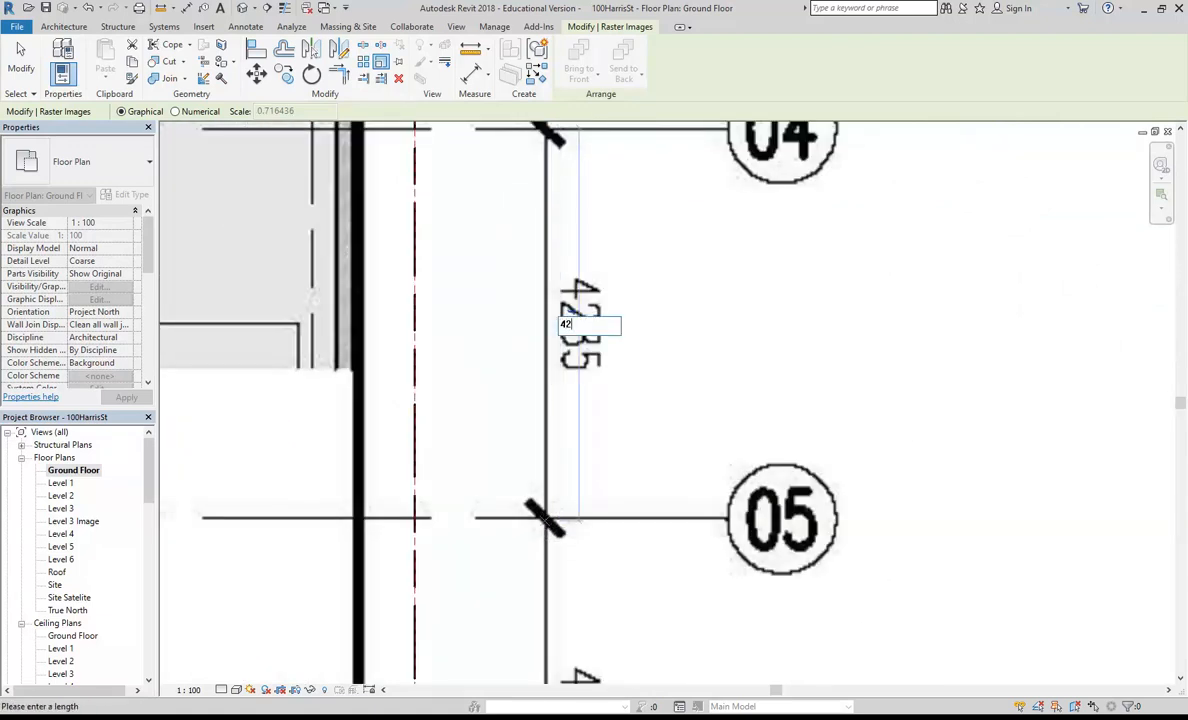
{"action": "type", "text": "85"}
{"action": "key", "text": "Return"}
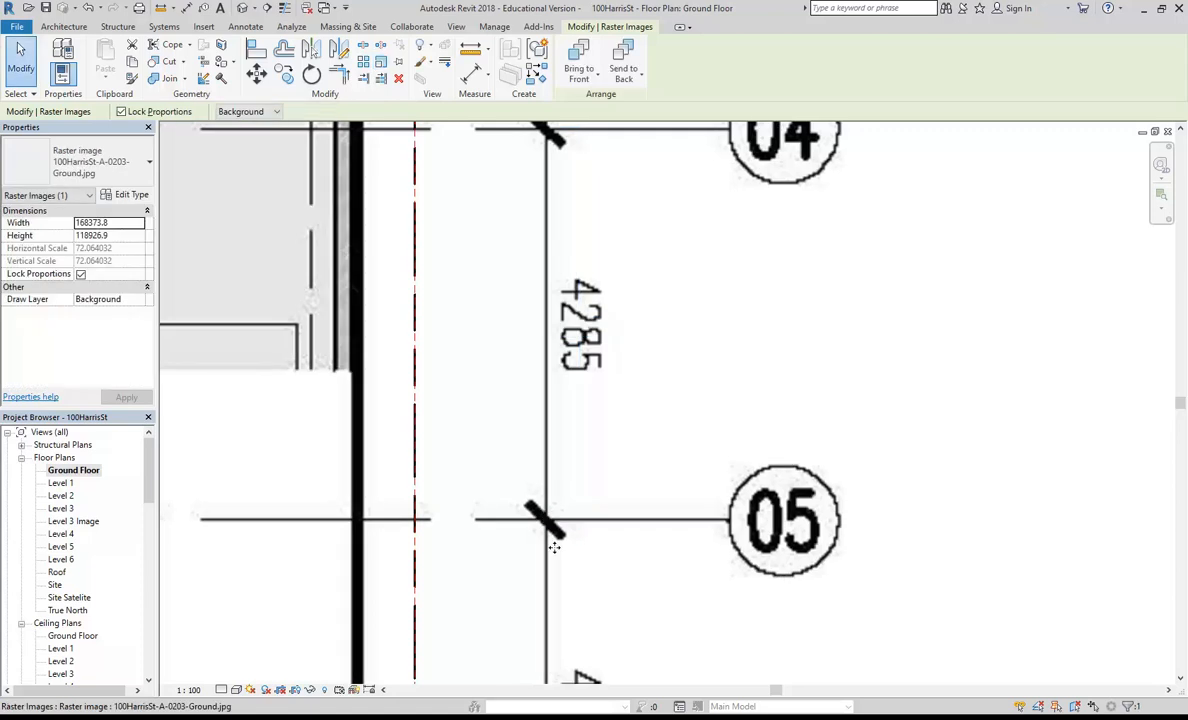
Step: Move the plan image from the hatched area's lower-left corner onto the property line's lower-left corner
{"action": "scroll", "coordinate": [544, 530], "scroll_direction": "down", "scroll_amount": 4}
{"action": "middle_click_drag", "start_coordinate": [321, 370], "coordinate": [640, 200]}
{"action": "scroll", "coordinate": [494, 422], "scroll_direction": "down", "scroll_amount": 3}
{"action": "middle_click_drag", "start_coordinate": [248, 620], "coordinate": [483, 477]}
{"action": "middle_click_drag", "start_coordinate": [384, 525], "coordinate": [393, 525]}
{"action": "scroll", "coordinate": [390, 510], "scroll_direction": "up", "scroll_amount": 10}
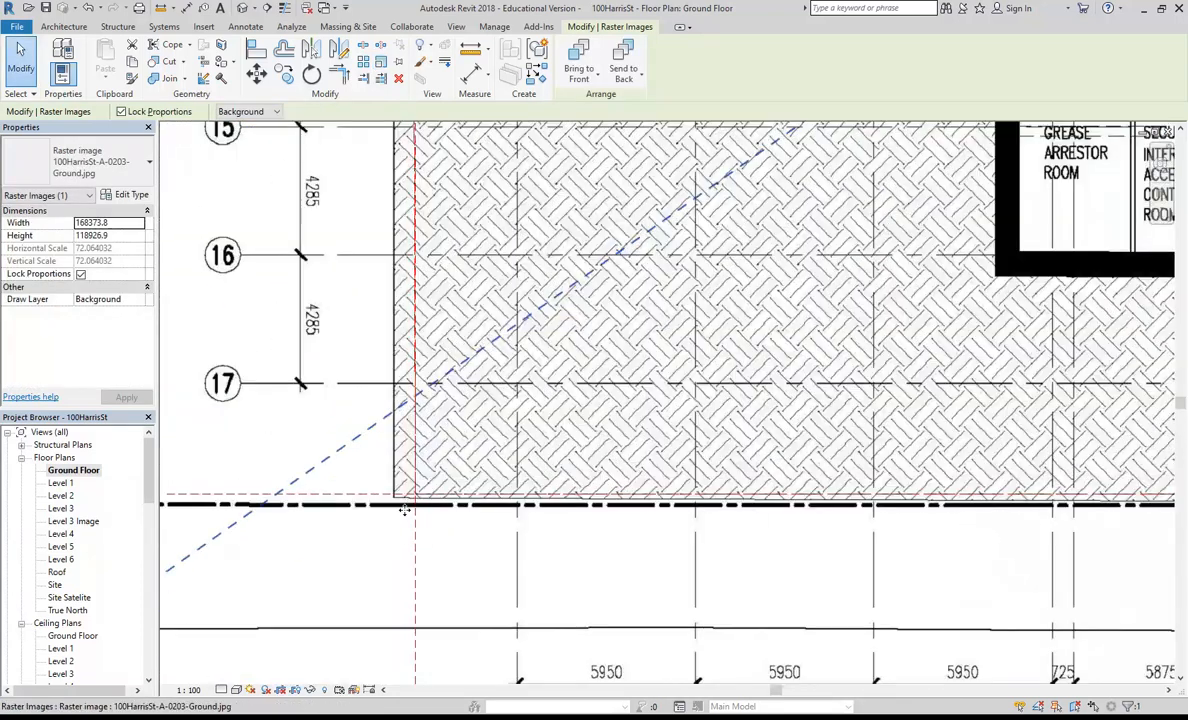
{"action": "left_click_drag", "start_coordinate": [333, 452], "coordinate": [457, 445]}
{"action": "scroll", "coordinate": [461, 445], "scroll_direction": "up", "scroll_amount": 2}
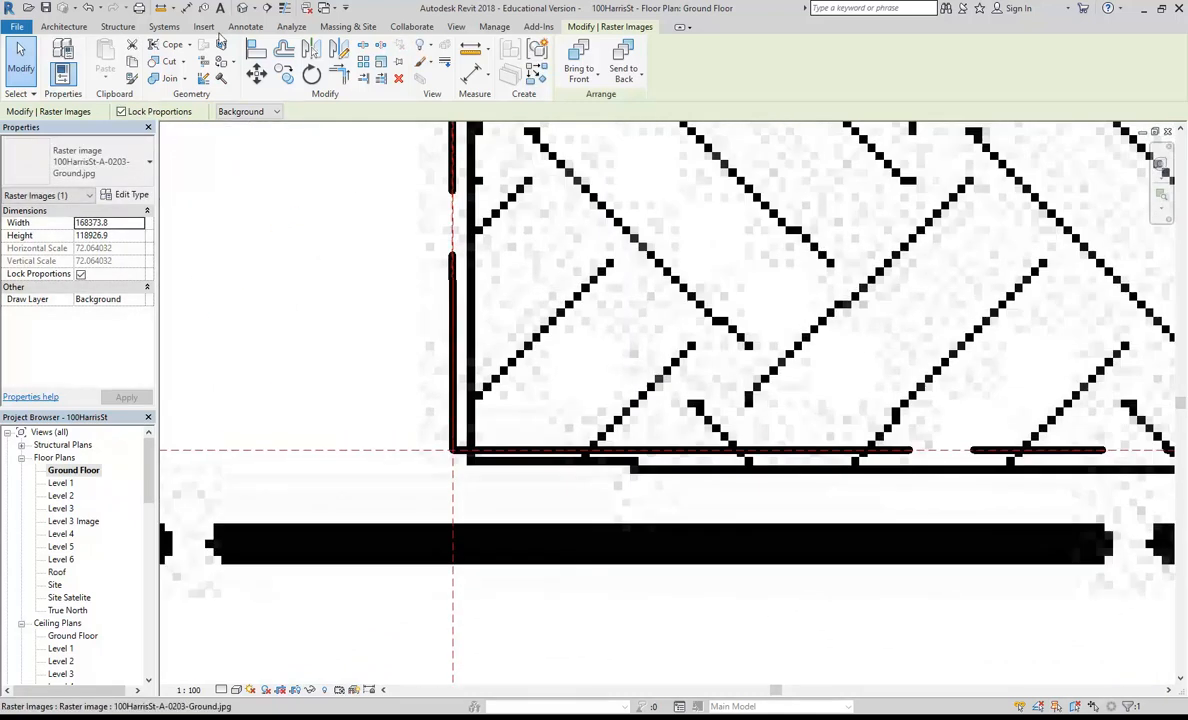
{"action": "key", "text": "m"}
{"action": "key", "text": "v"}
{"action": "scroll", "coordinate": [470, 480], "scroll_direction": "up", "scroll_amount": 2}
{"action": "left_click", "coordinate": [490, 482]}
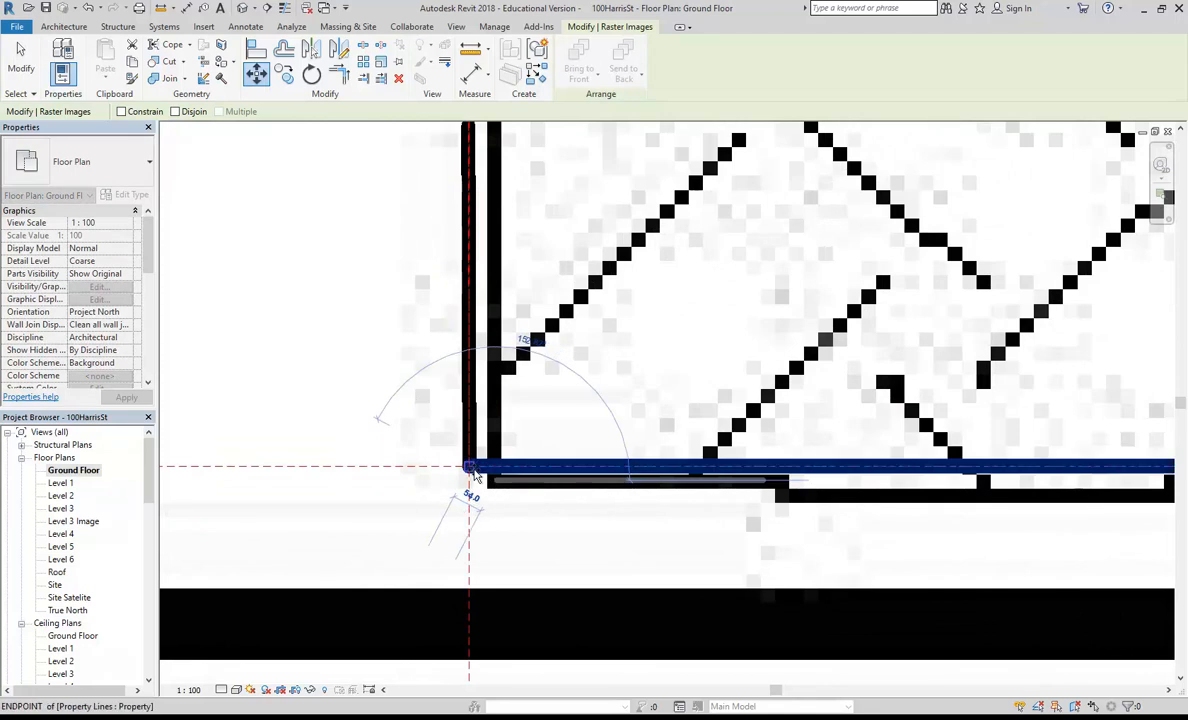
{"action": "left_click", "coordinate": [468, 472]}
{"action": "scroll", "coordinate": [470, 476], "scroll_direction": "down", "scroll_amount": 5}
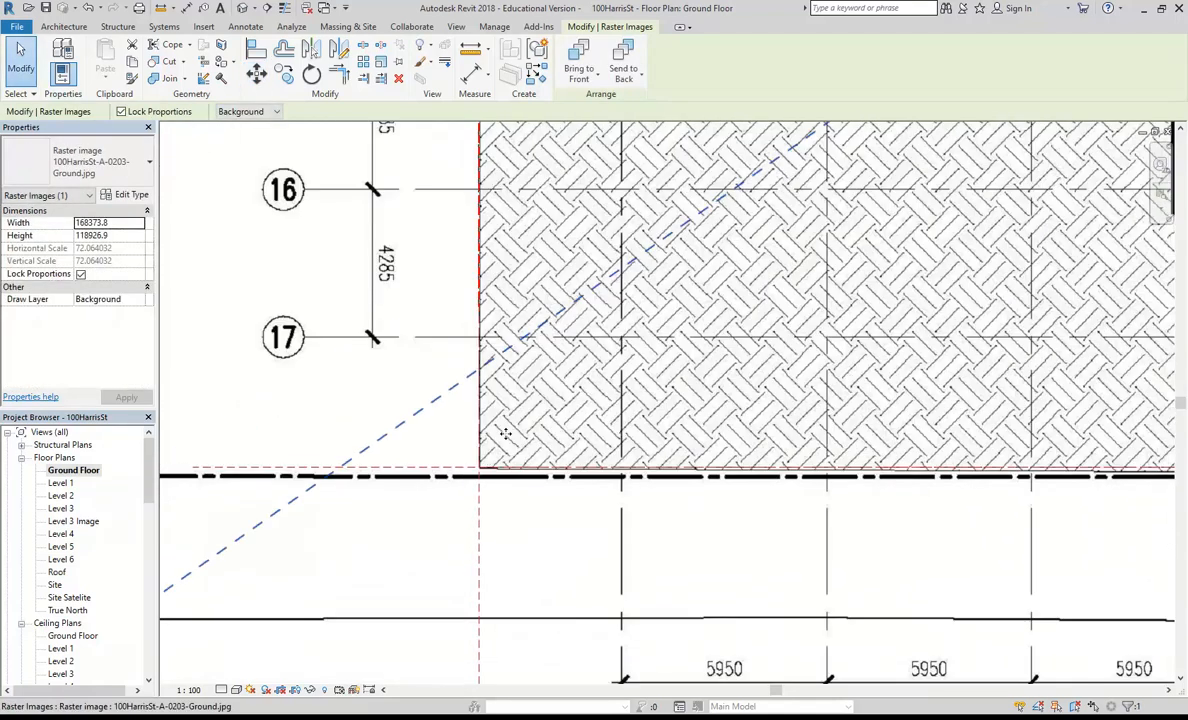
Step: Move the plan image from the building's upper-left wall corner onto the property line's corner at the reference plane endpoint
{"action": "scroll", "coordinate": [504, 613], "scroll_direction": "down", "scroll_amount": 2}
{"action": "middle_click_drag", "start_coordinate": [509, 388], "coordinate": [515, 672]}
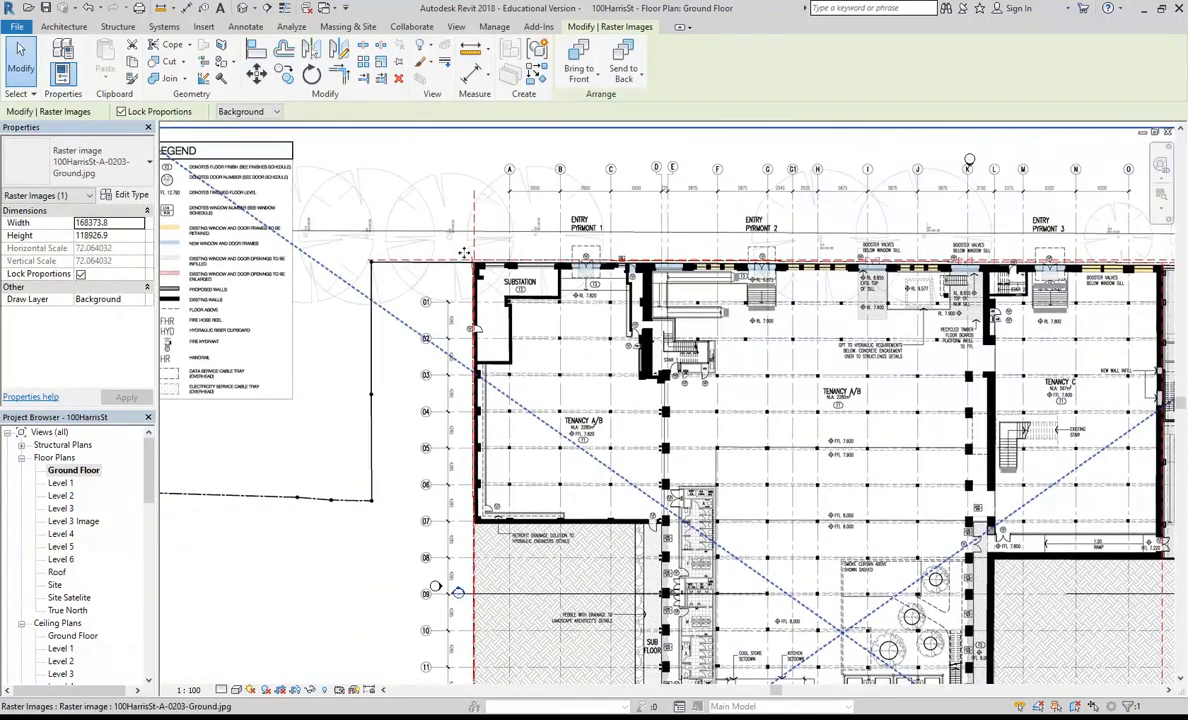
{"action": "scroll", "coordinate": [479, 257], "scroll_direction": "up", "scroll_amount": 3}
{"action": "scroll", "coordinate": [480, 258], "scroll_direction": "up", "scroll_amount": 5}
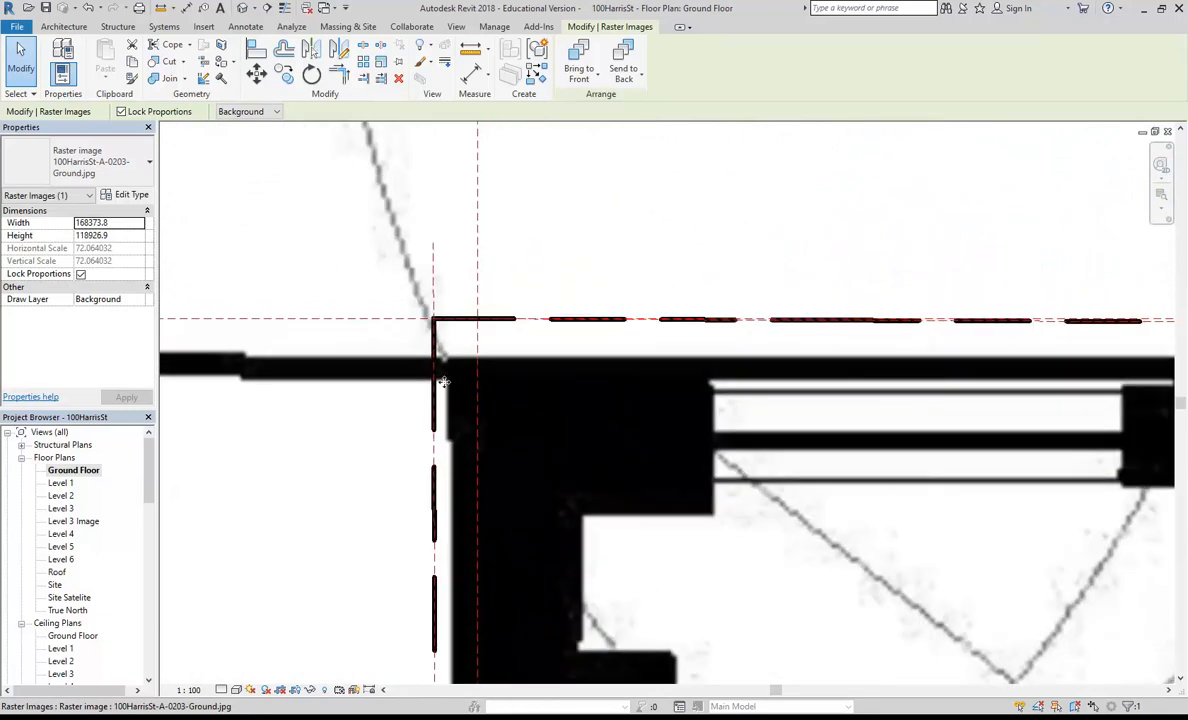
{"action": "left_click", "coordinate": [256, 73]}
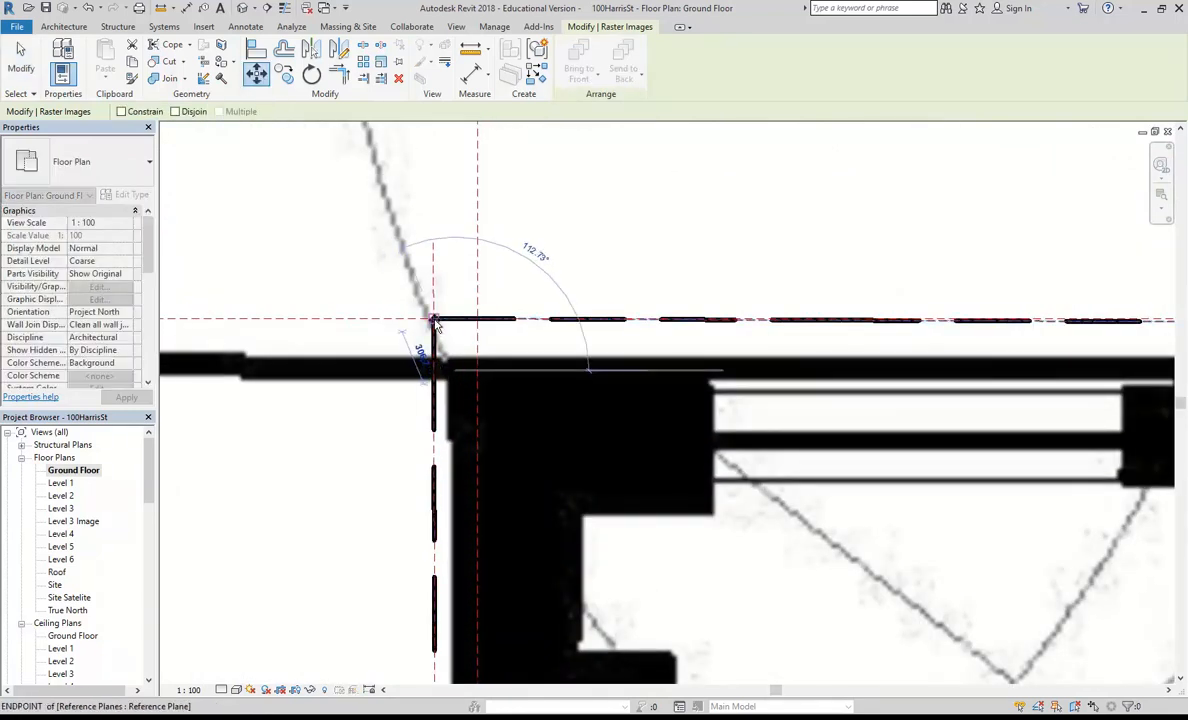
{"action": "left_click", "coordinate": [434, 322]}
{"action": "scroll", "coordinate": [445, 325], "scroll_direction": "down", "scroll_amount": 4}
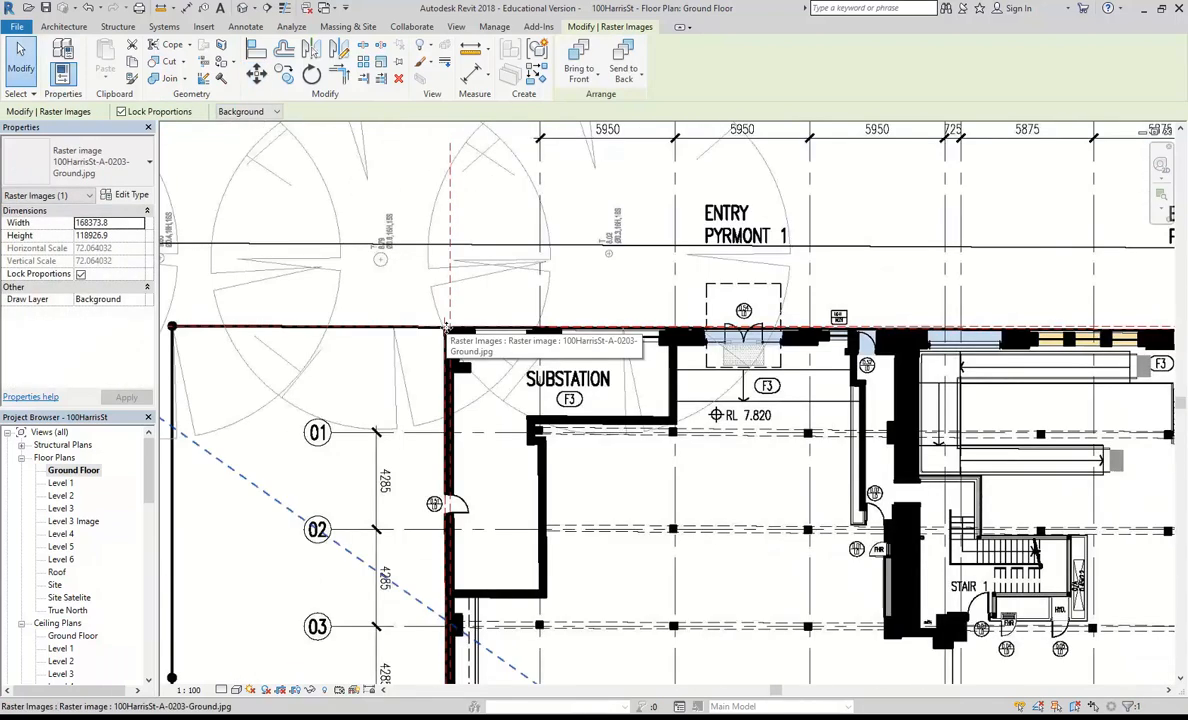
Step: Examine how the rescaled plan image fits the property line at the site's upper-right and lower-right corners
{"action": "scroll", "coordinate": [446, 325], "scroll_direction": "down", "scroll_amount": 5}
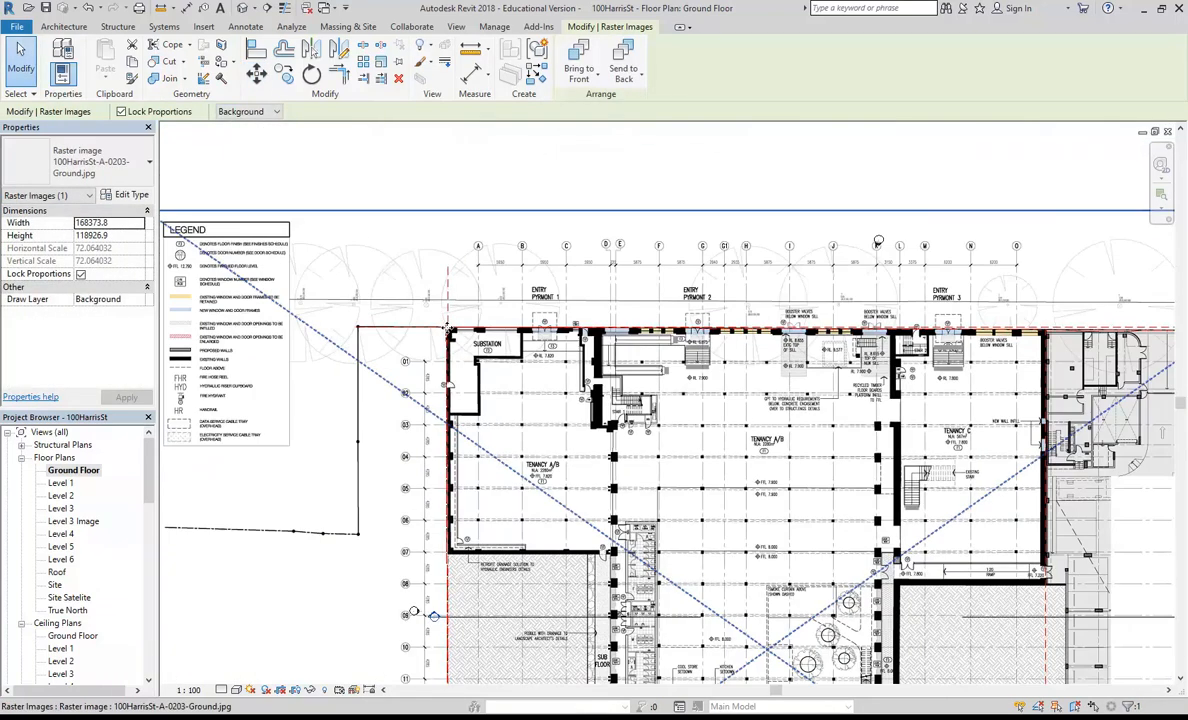
{"action": "scroll", "coordinate": [715, 328], "scroll_direction": "up", "scroll_amount": 5}
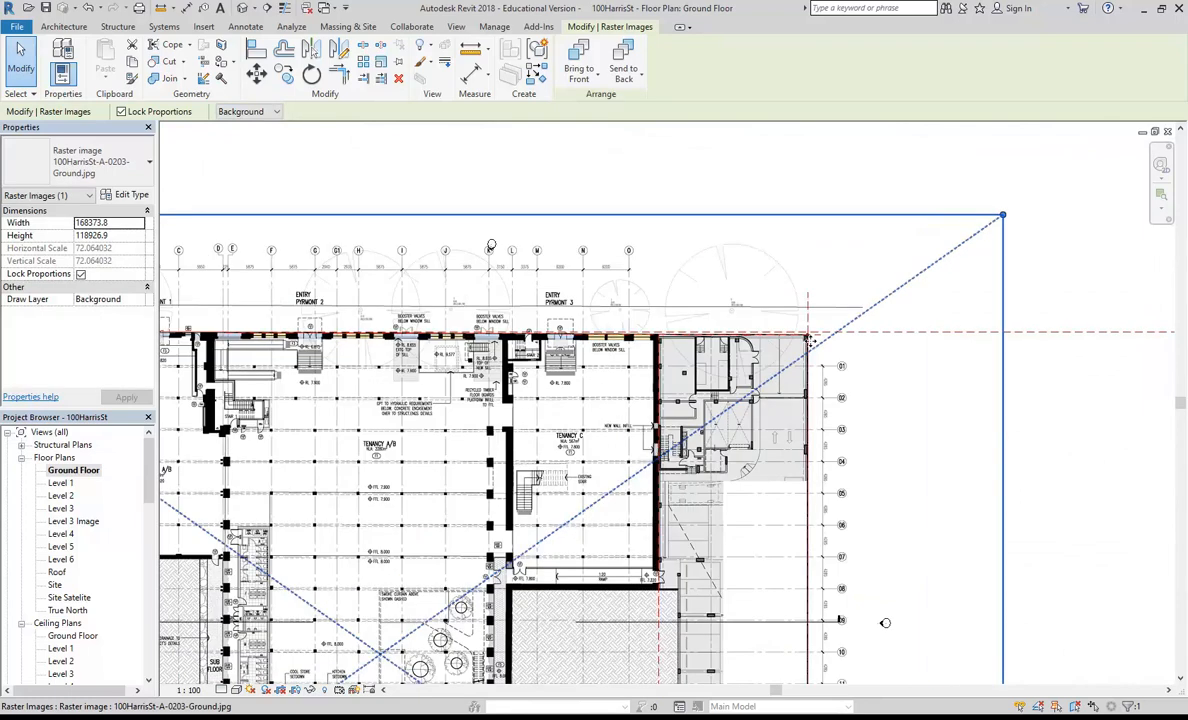
{"action": "scroll", "coordinate": [833, 335], "scroll_direction": "up", "scroll_amount": 7}
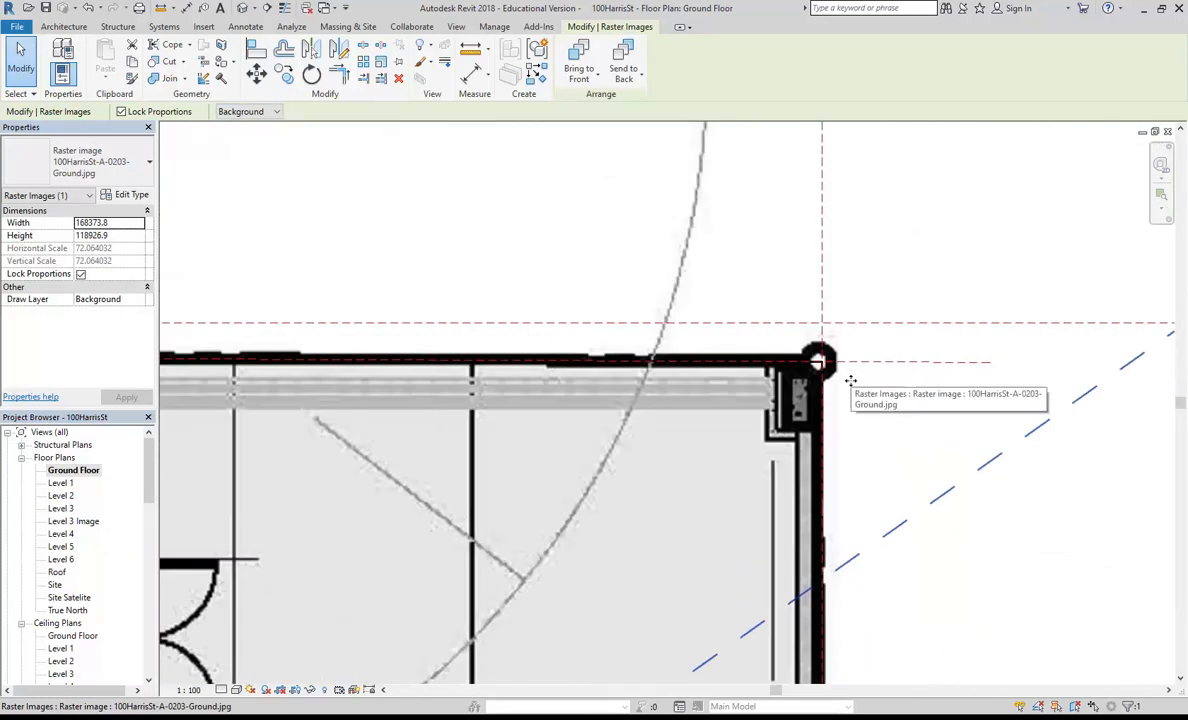
{"action": "scroll", "coordinate": [850, 380], "scroll_direction": "down", "scroll_amount": 8}
{"action": "scroll", "coordinate": [694, 560], "scroll_direction": "up", "scroll_amount": 5}
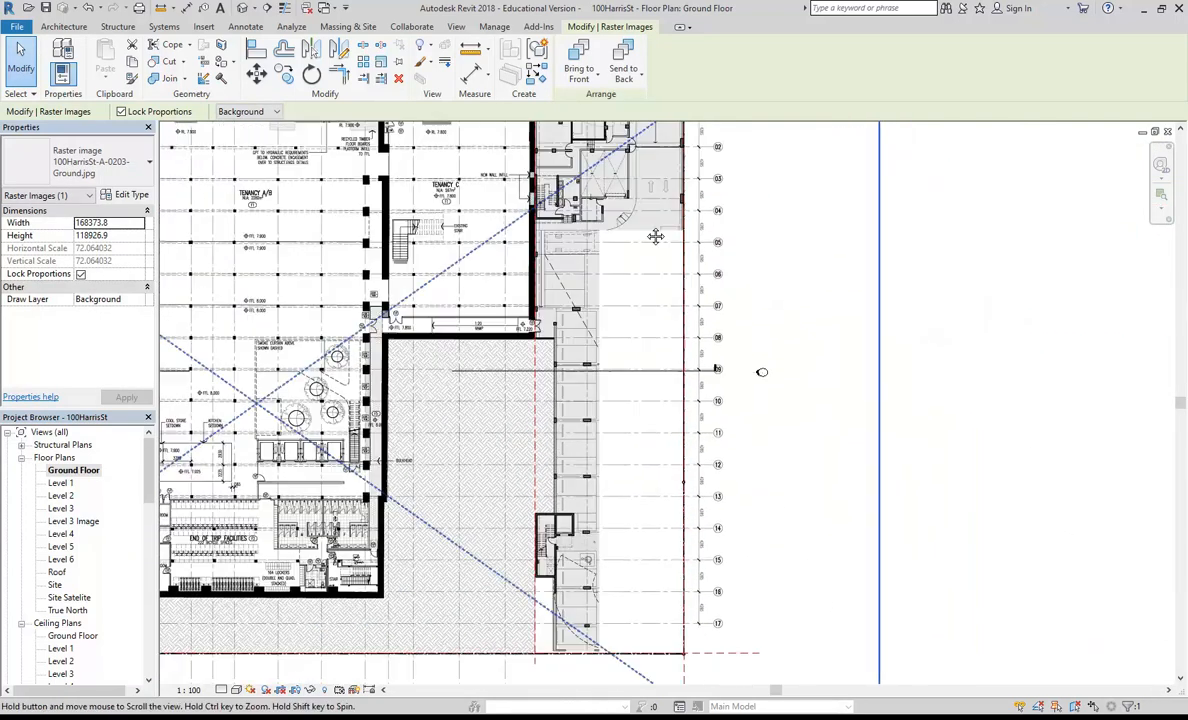
{"action": "scroll", "coordinate": [650, 600], "scroll_direction": "up", "scroll_amount": 6}
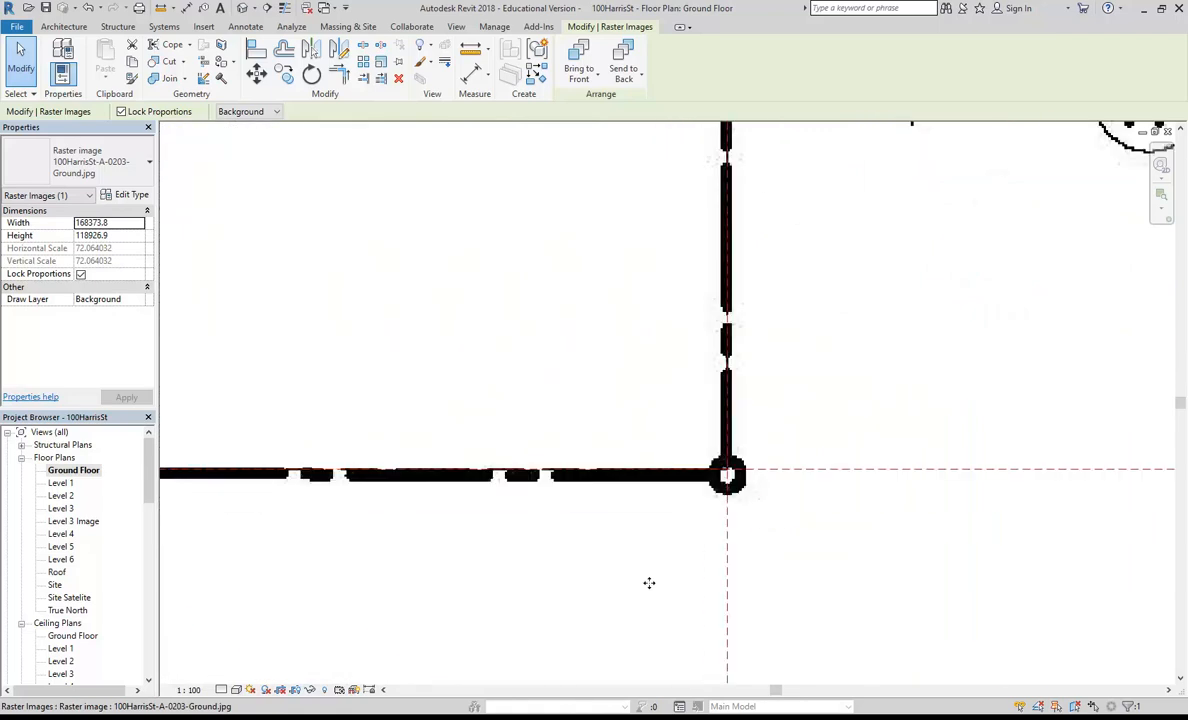
{"action": "scroll", "coordinate": [649, 583], "scroll_direction": "down", "scroll_amount": 8}
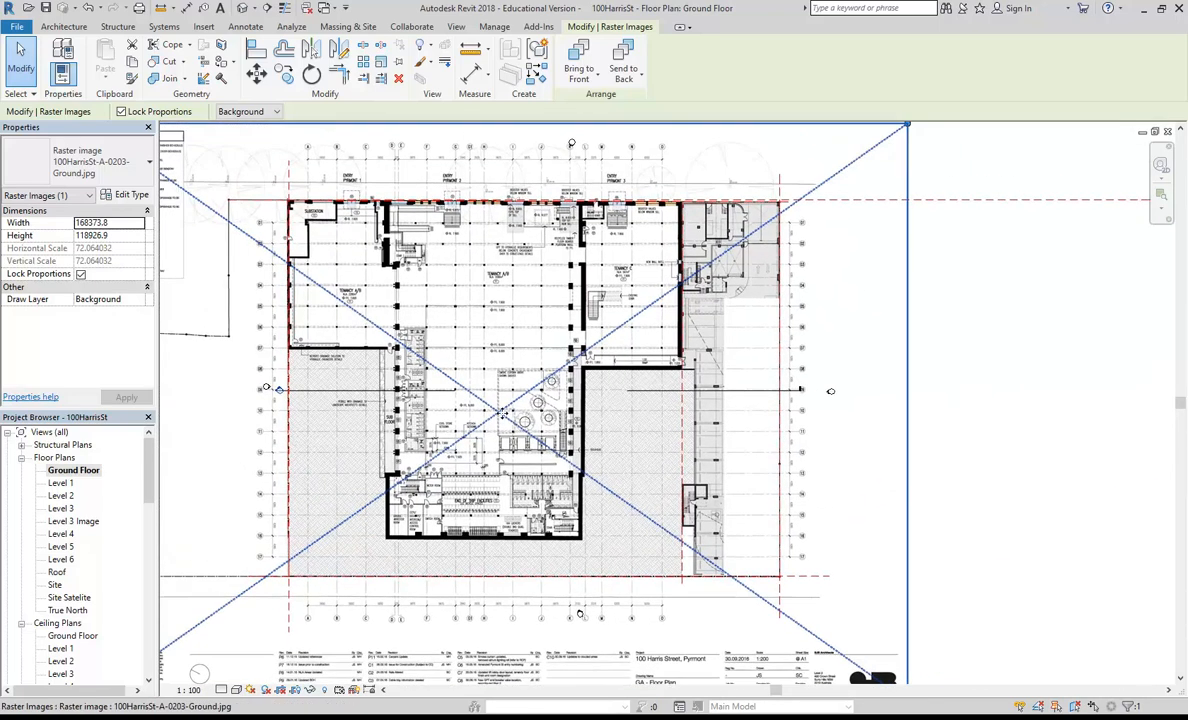
{"action": "middle_click_drag", "start_coordinate": [582, 480], "coordinate": [606, 488]}
Step: Pin the ground floor plan image in place and clear the selection
{"action": "left_click", "coordinate": [444, 220]}
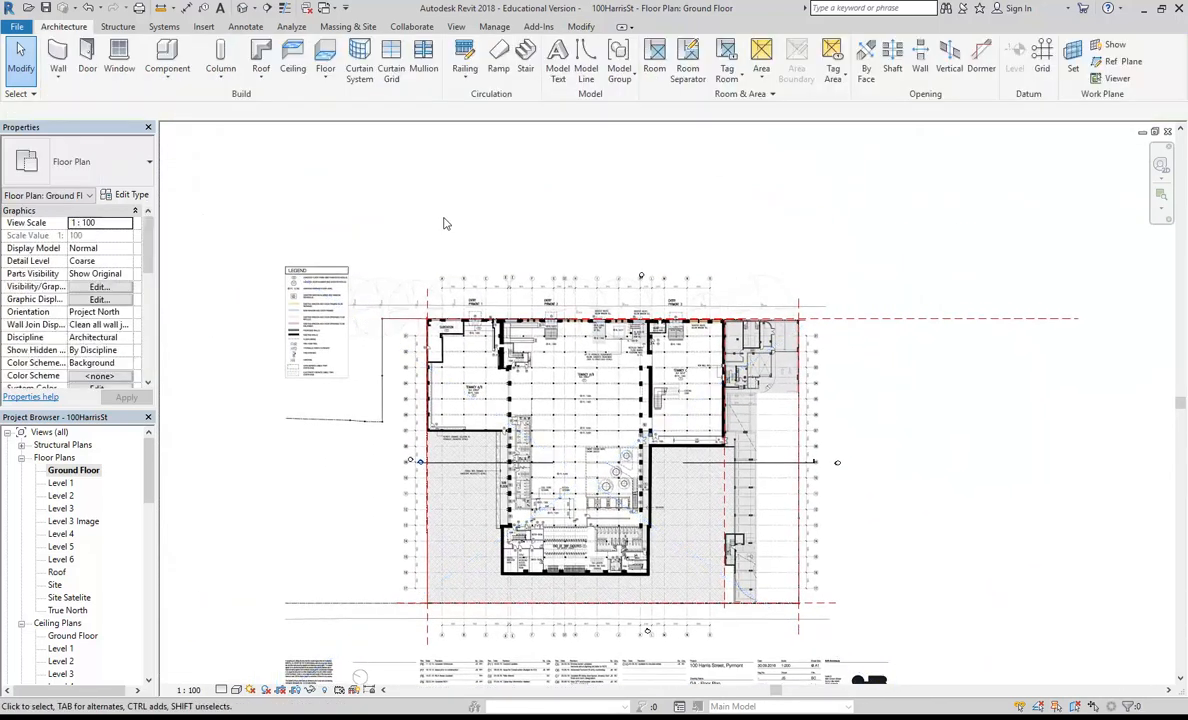
{"action": "middle_click_drag", "start_coordinate": [446, 223], "coordinate": [409, 208]}
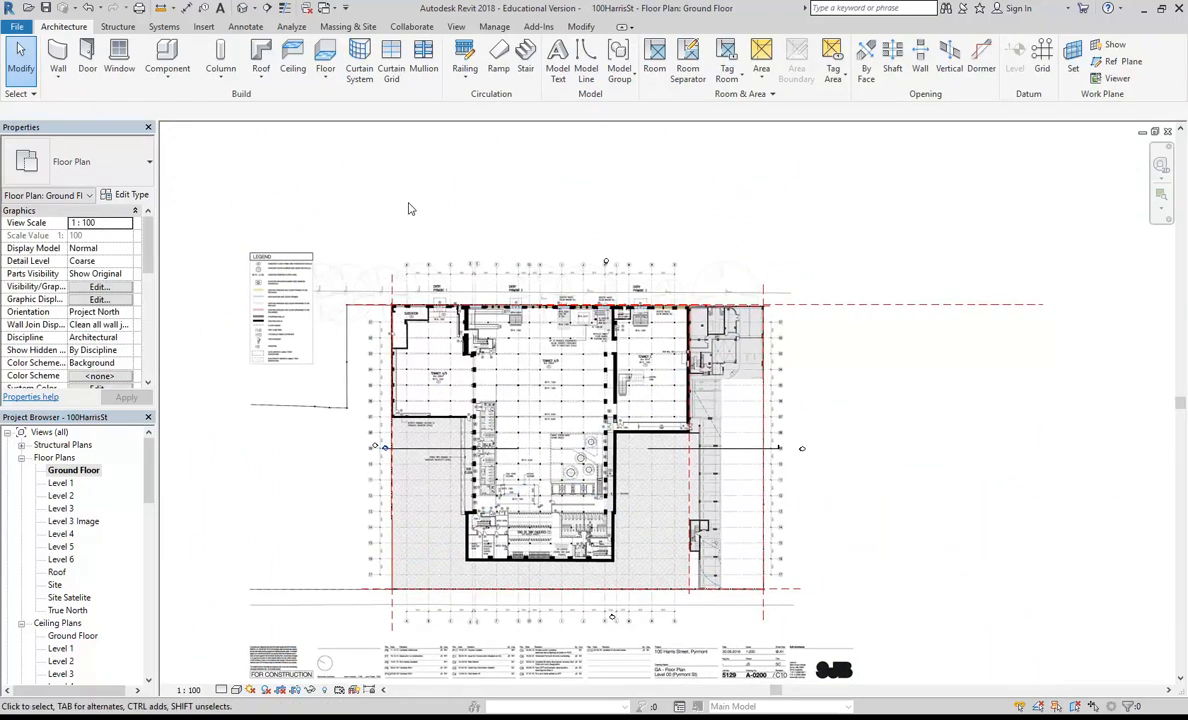
{"action": "left_click", "coordinate": [412, 252]}
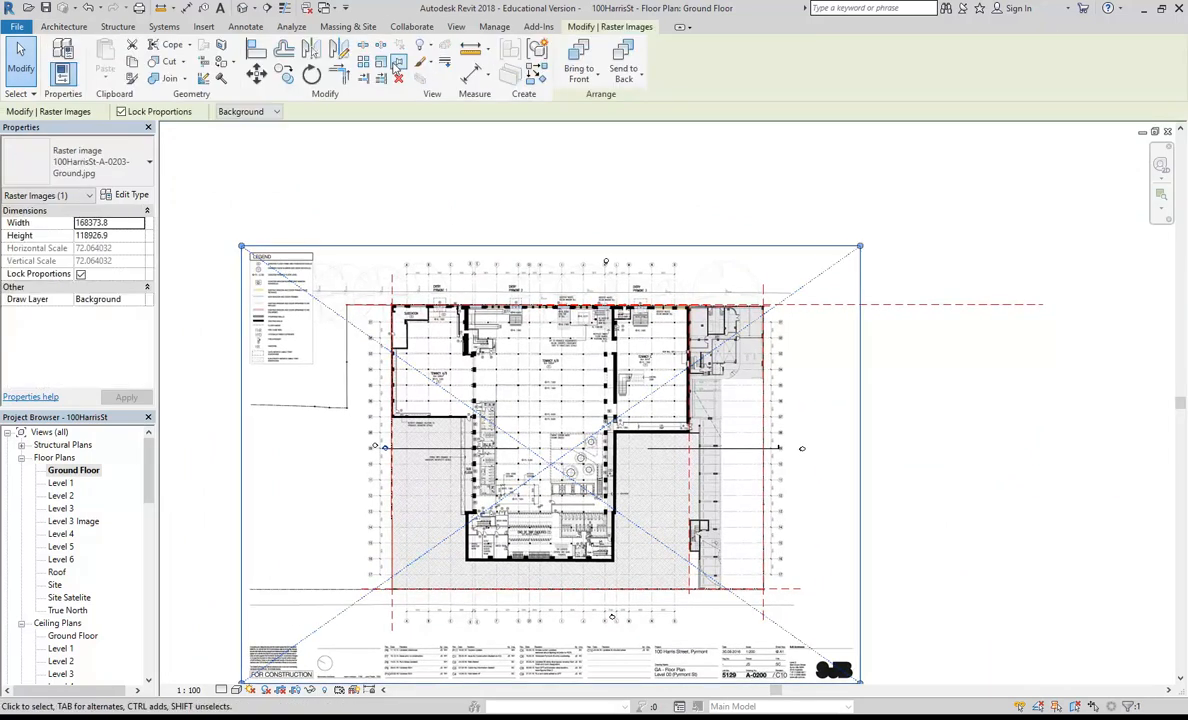
{"action": "left_click", "coordinate": [432, 222]}
{"action": "middle_click_drag", "start_coordinate": [432, 222], "coordinate": [409, 191]}
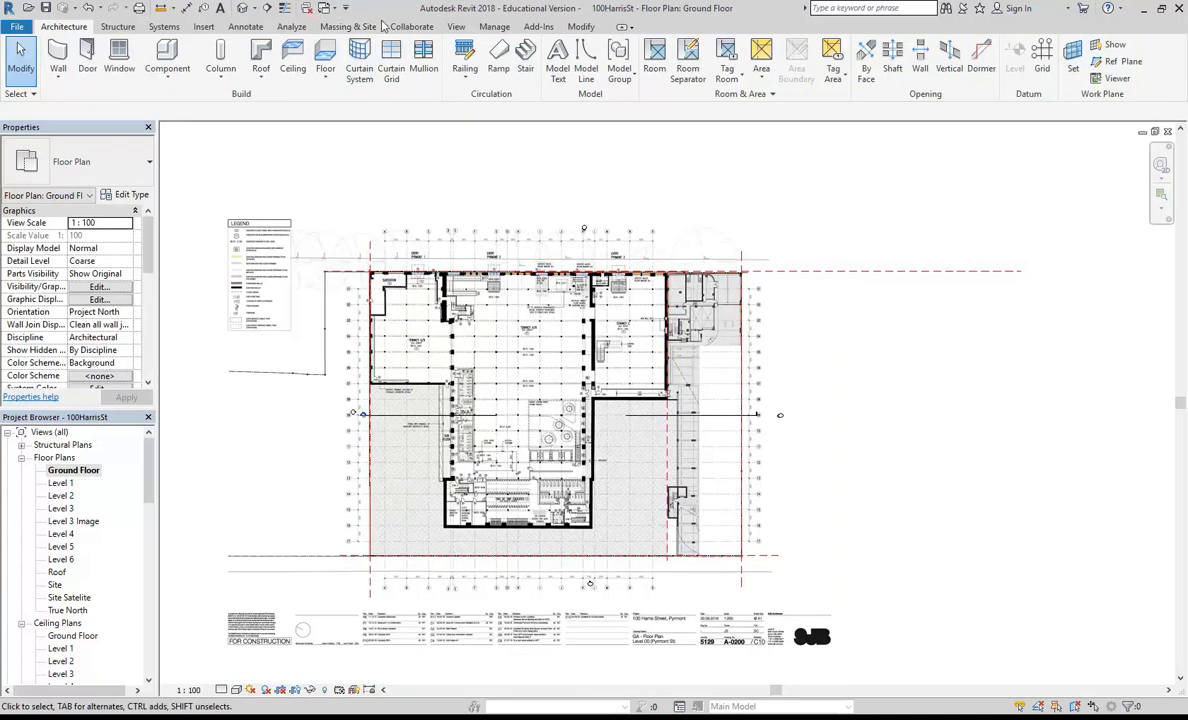
Step: Start a building pad on the Ground Floor level with a height offset of -150
{"action": "left_click", "coordinate": [339, 27]}
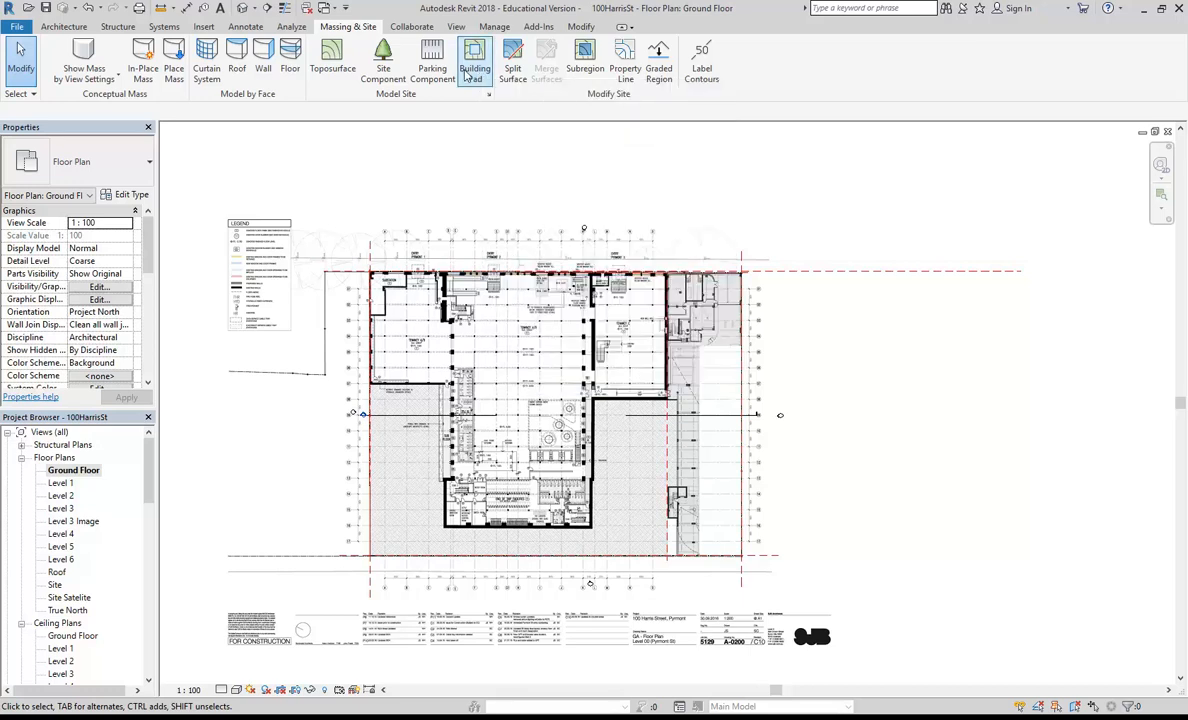
{"action": "left_click", "coordinate": [473, 66]}
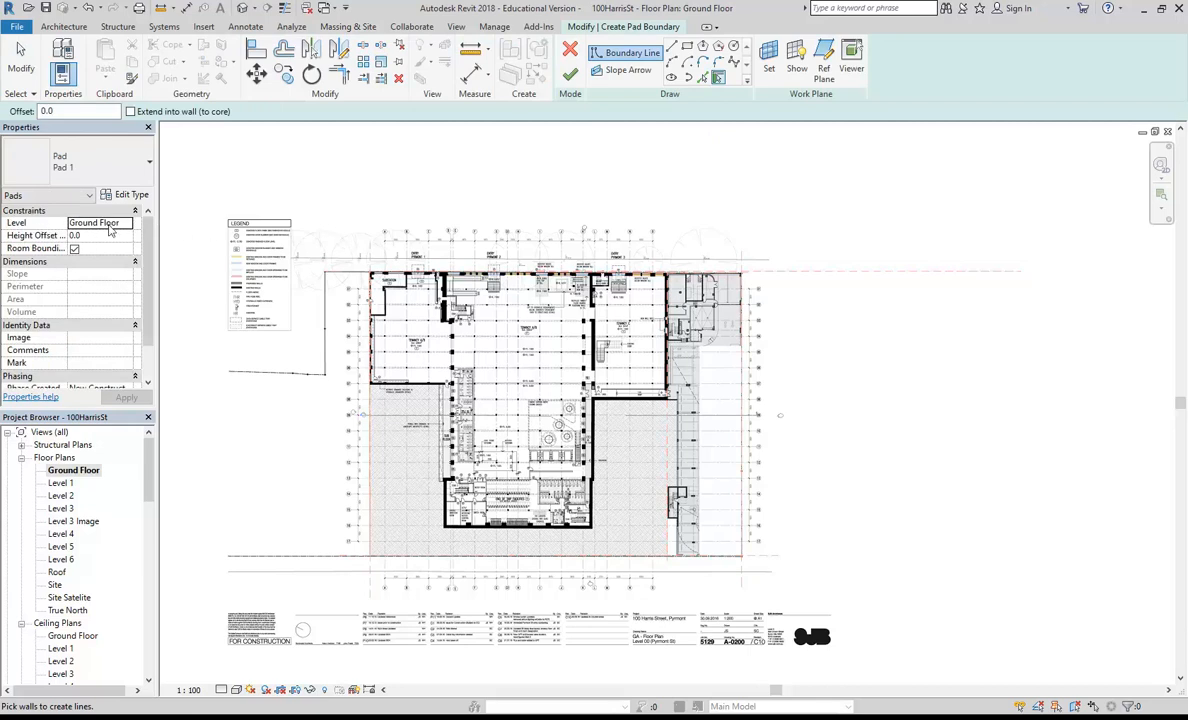
{"action": "left_click", "coordinate": [101, 238]}
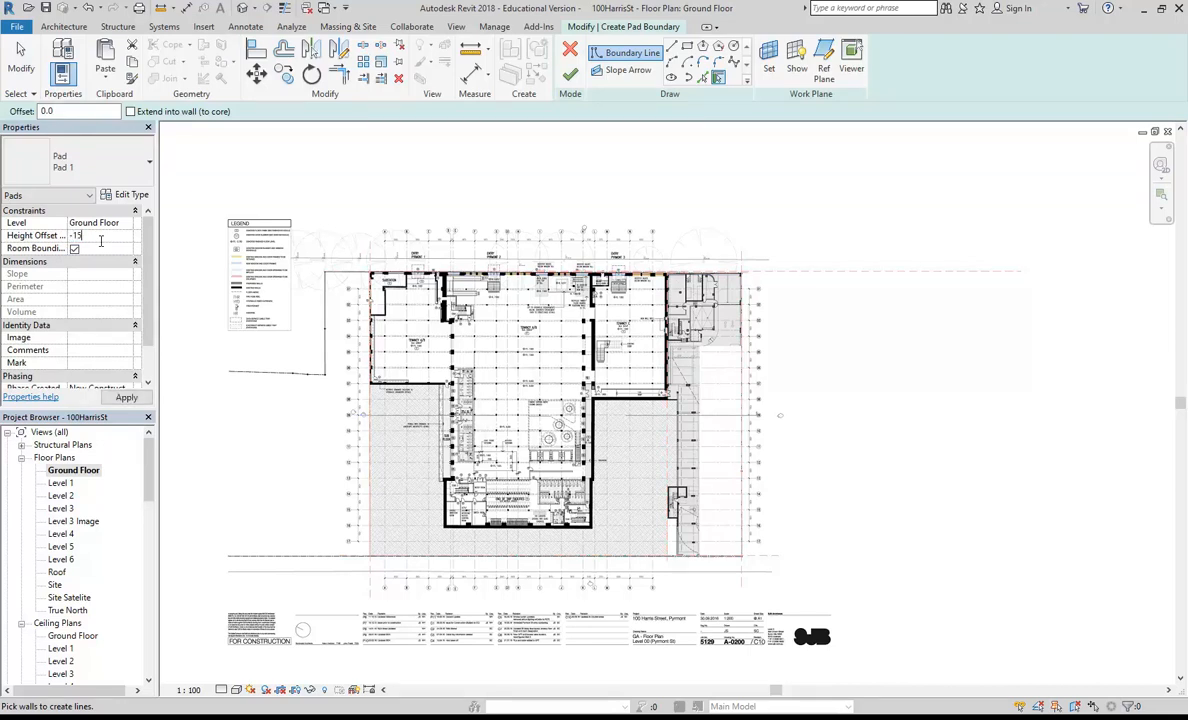
{"action": "type", "text": "-150"}
{"action": "key", "text": "Return"}
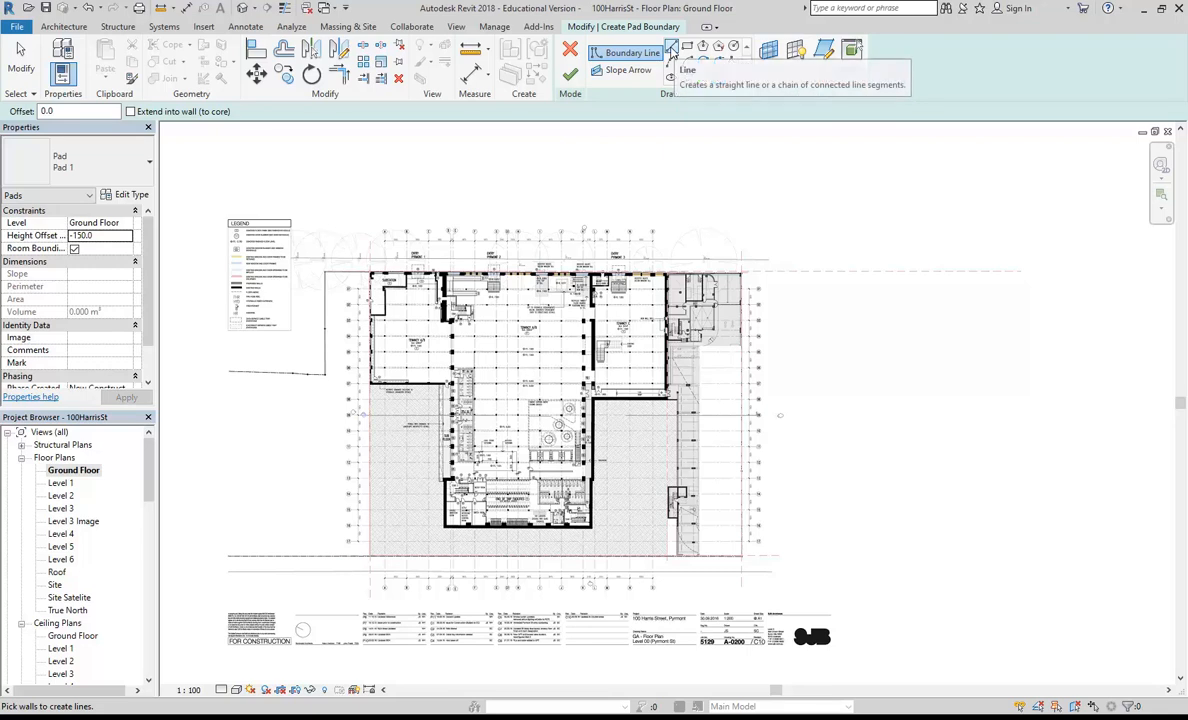
Step: Sketch the pad's upper boundary line from the property line's upper-left corner to its upper-right corner
{"action": "left_click", "coordinate": [704, 77]}
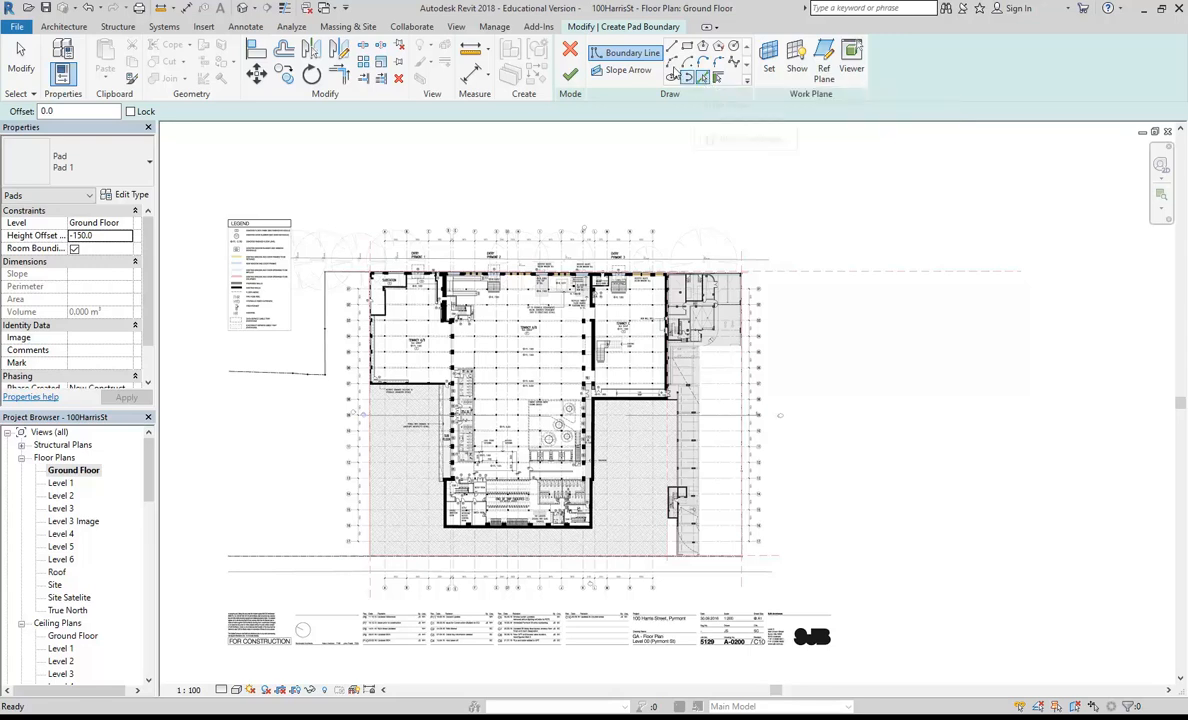
{"action": "left_click", "coordinate": [672, 46]}
{"action": "scroll", "coordinate": [368, 268], "scroll_direction": "up", "scroll_amount": 8}
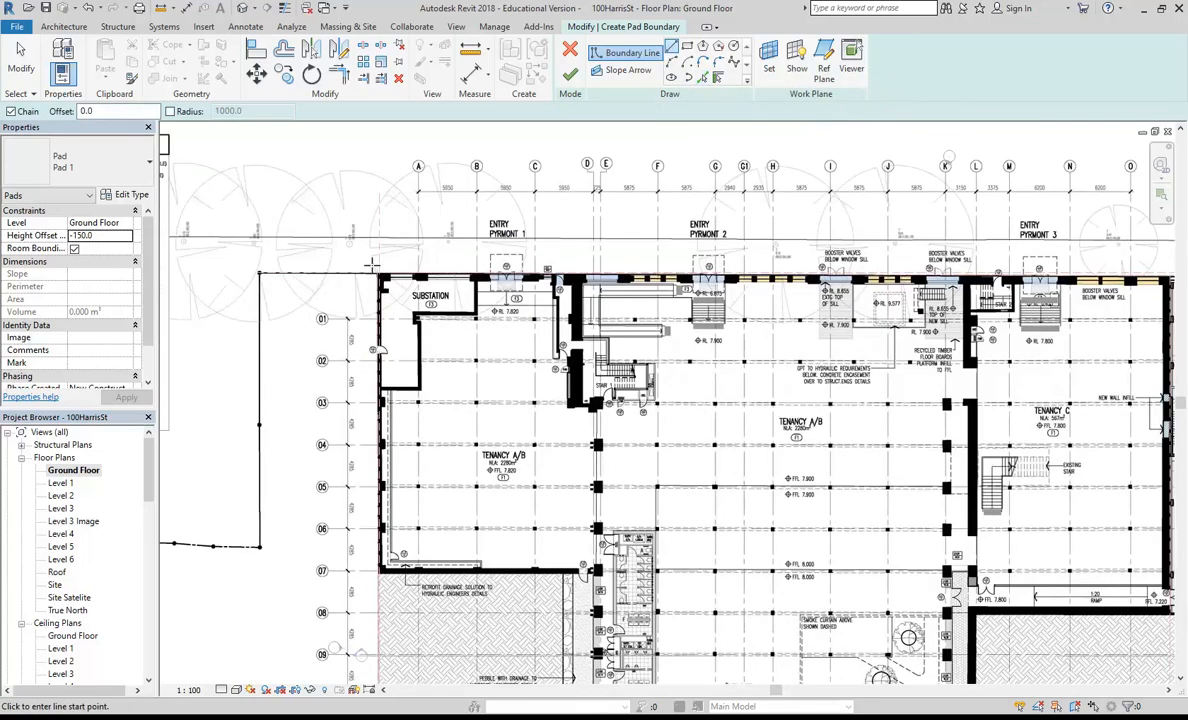
{"action": "left_click", "coordinate": [404, 308]}
{"action": "scroll", "coordinate": [519, 262], "scroll_direction": "down", "scroll_amount": 8}
{"action": "scroll", "coordinate": [519, 262], "scroll_direction": "up", "scroll_amount": 8}
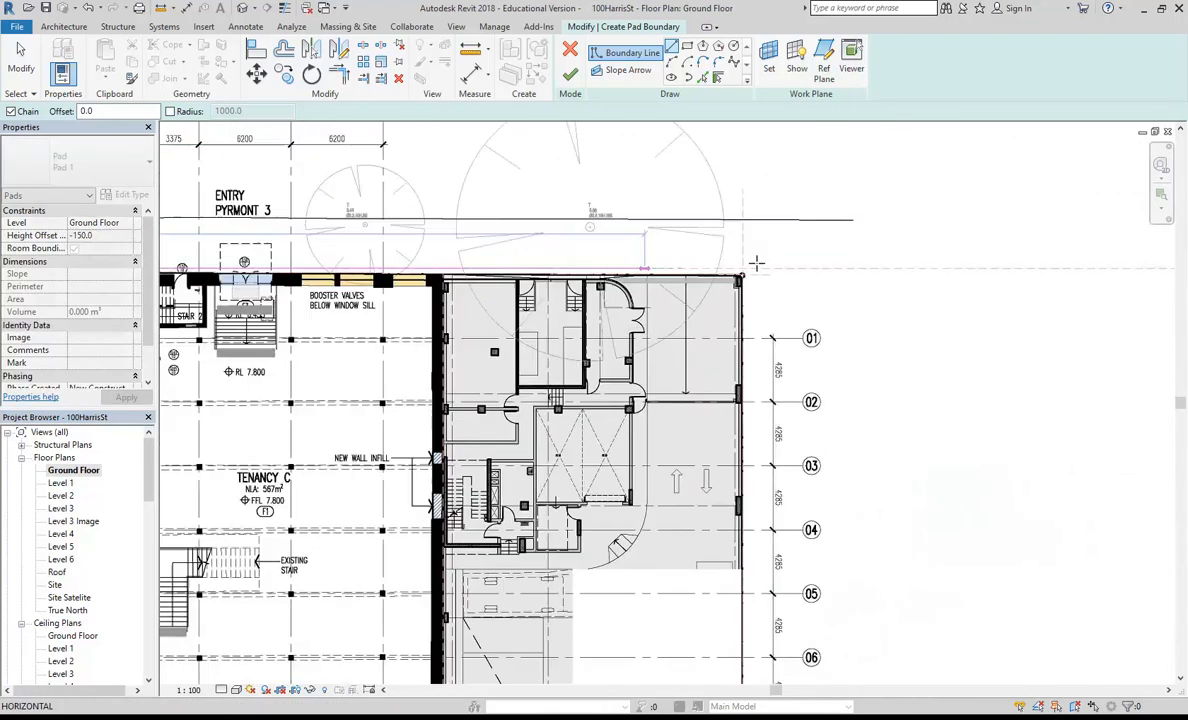
{"action": "scroll", "coordinate": [719, 296], "scroll_direction": "up", "scroll_amount": 3}
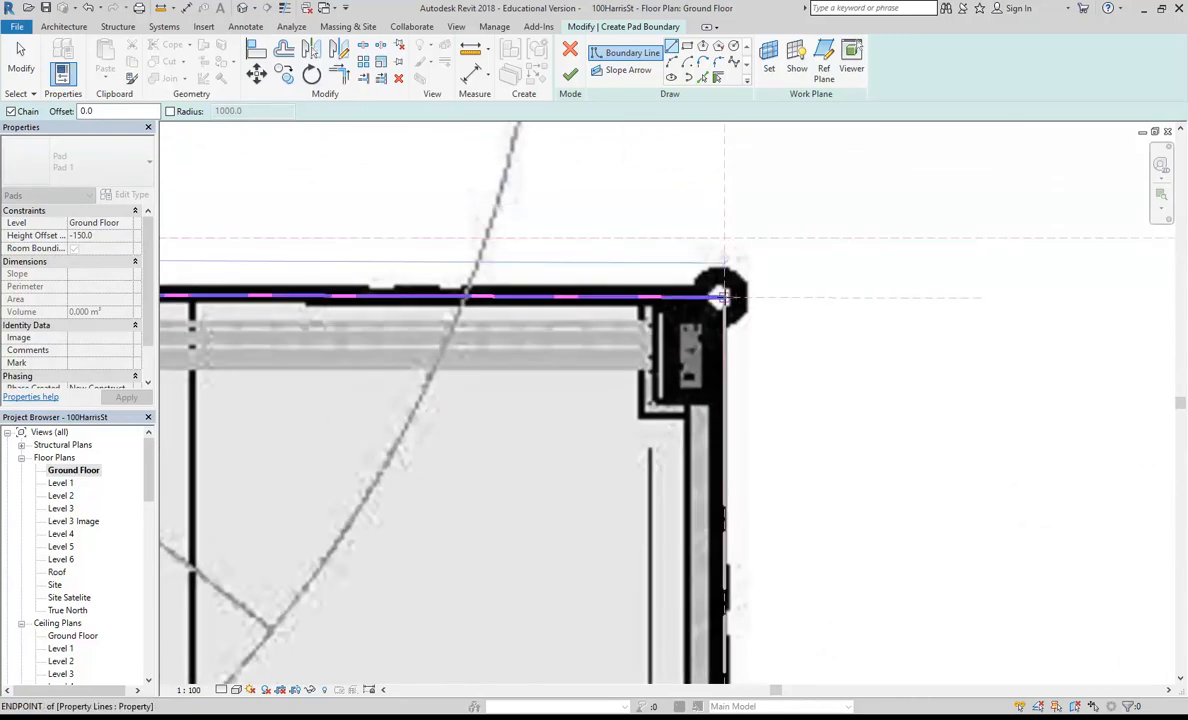
{"action": "left_click", "coordinate": [719, 296]}
Step: Continue the pad boundary down the site's right edge to the property line's lower-right corner
{"action": "scroll", "coordinate": [719, 296], "scroll_direction": "down", "scroll_amount": 6}
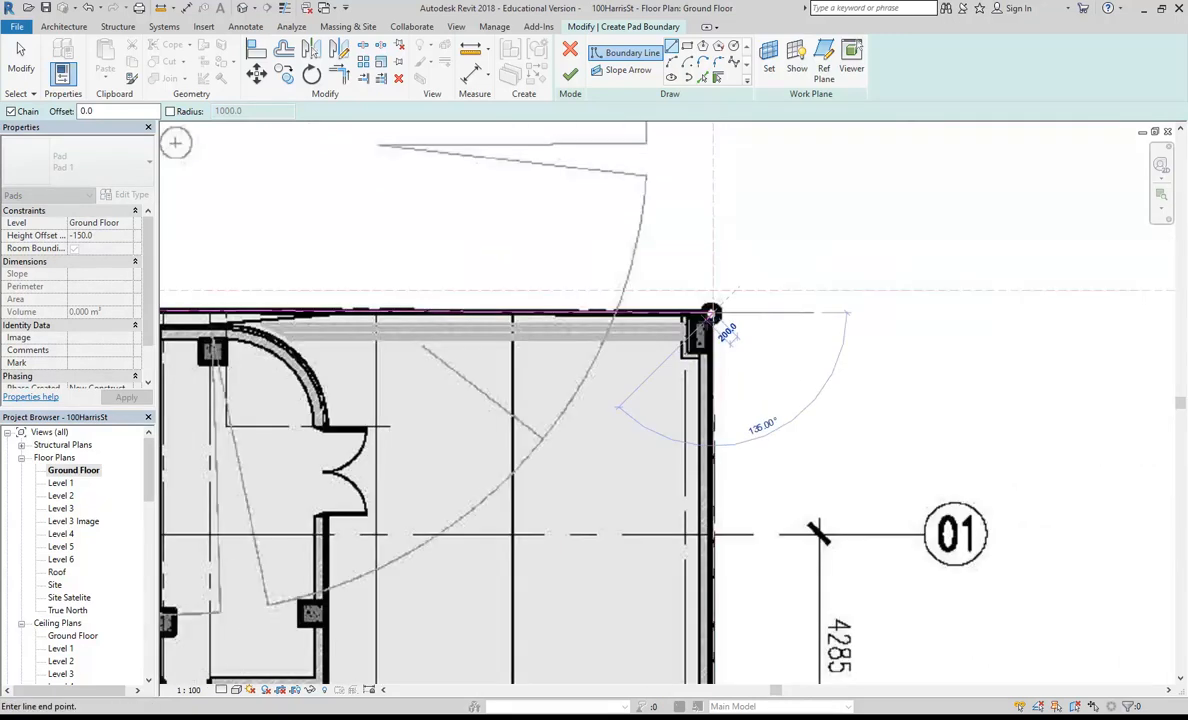
{"action": "scroll", "coordinate": [709, 320], "scroll_direction": "down", "scroll_amount": 4}
{"action": "middle_click_drag", "start_coordinate": [716, 575], "coordinate": [653, 281]}
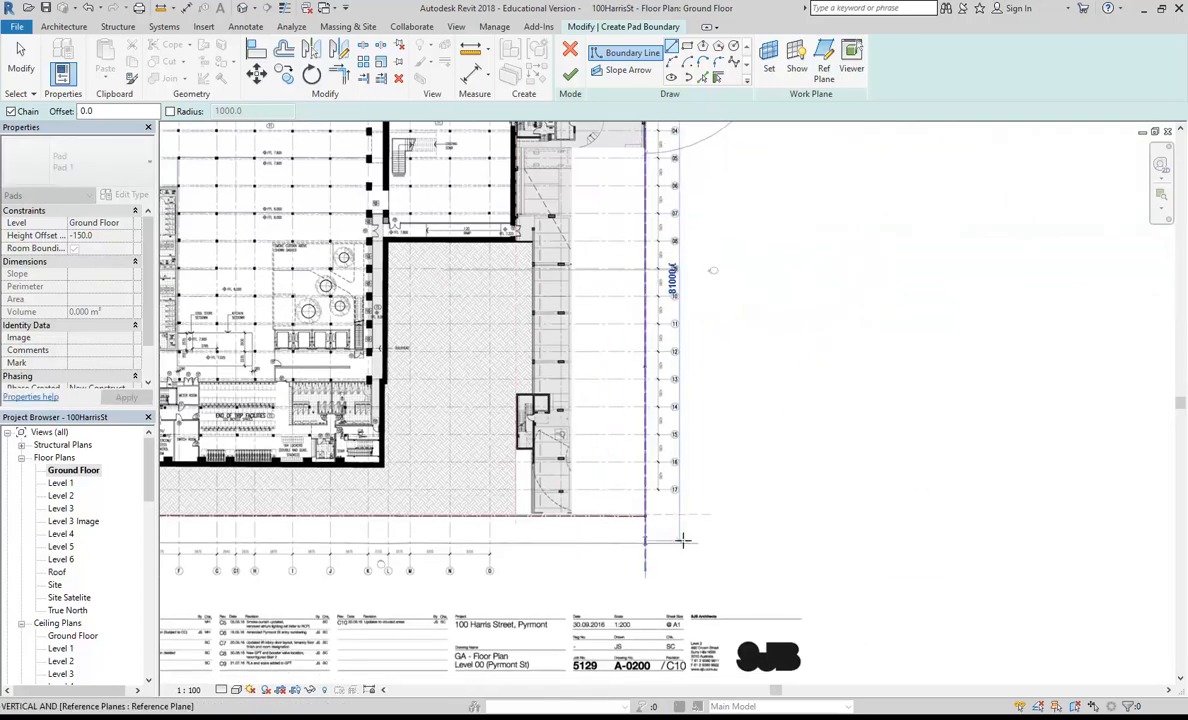
{"action": "scroll", "coordinate": [652, 522], "scroll_direction": "up", "scroll_amount": 5}
{"action": "scroll", "coordinate": [608, 488], "scroll_direction": "up", "scroll_amount": 5}
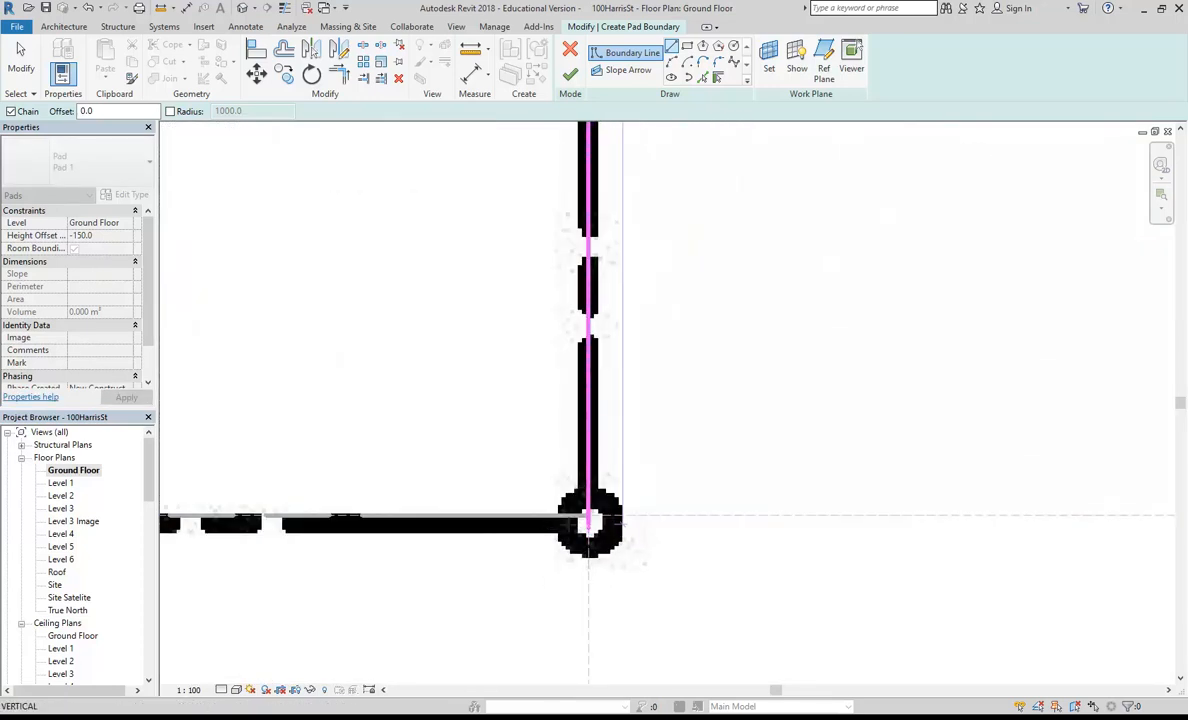
{"action": "left_click", "coordinate": [588, 516]}
{"action": "scroll", "coordinate": [520, 438], "scroll_direction": "down", "scroll_amount": 7}
{"action": "middle_click_drag", "start_coordinate": [424, 451], "coordinate": [692, 446]}
{"action": "middle_click_drag", "start_coordinate": [504, 430], "coordinate": [716, 406]}
{"action": "scroll", "coordinate": [716, 406], "scroll_direction": "down", "scroll_amount": 2}
{"action": "middle_click_drag", "start_coordinate": [434, 434], "coordinate": [883, 446]}
{"action": "scroll", "coordinate": [337, 382], "scroll_direction": "down", "scroll_amount": 2}
{"action": "mouse_move", "coordinate": [337, 382]}
{"action": "middle_mouse_down"}
{"action": "mouse_move", "coordinate": [622, 387]}
{"action": "mouse_move", "coordinate": [570, 411]}
{"action": "mouse_move", "coordinate": [504, 473]}
{"action": "mouse_move", "coordinate": [469, 567]}
{"action": "middle_mouse_up"}
{"action": "scroll", "coordinate": [440, 402], "scroll_direction": "up", "scroll_amount": 3}
{"action": "scroll", "coordinate": [506, 411], "scroll_direction": "up", "scroll_amount": 4}
{"action": "scroll", "coordinate": [575, 379], "scroll_direction": "down", "scroll_amount": 7}
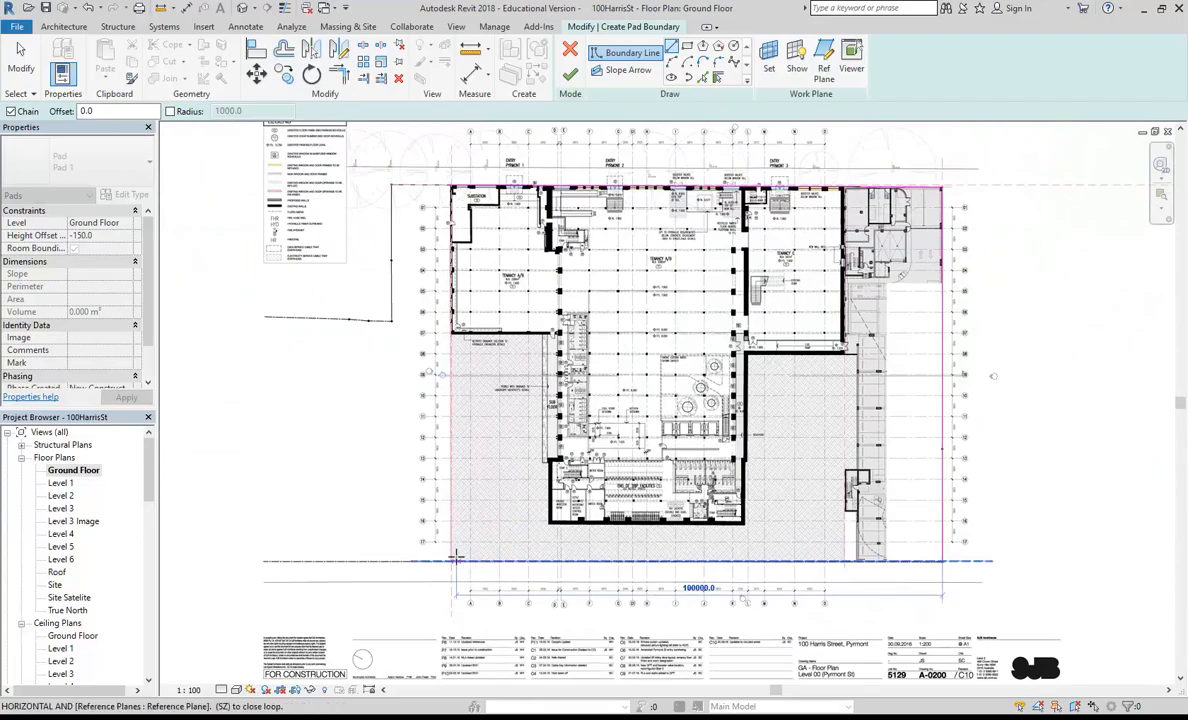
{"action": "scroll", "coordinate": [451, 566], "scroll_direction": "up", "scroll_amount": 6}
{"action": "scroll", "coordinate": [444, 583], "scroll_direction": "up", "scroll_amount": 3}
{"action": "scroll", "coordinate": [320, 530], "scroll_direction": "down", "scroll_amount": 3}
{"action": "middle_click_drag", "start_coordinate": [326, 546], "coordinate": [656, 527]}
{"action": "scroll", "coordinate": [469, 554], "scroll_direction": "down", "scroll_amount": 3}
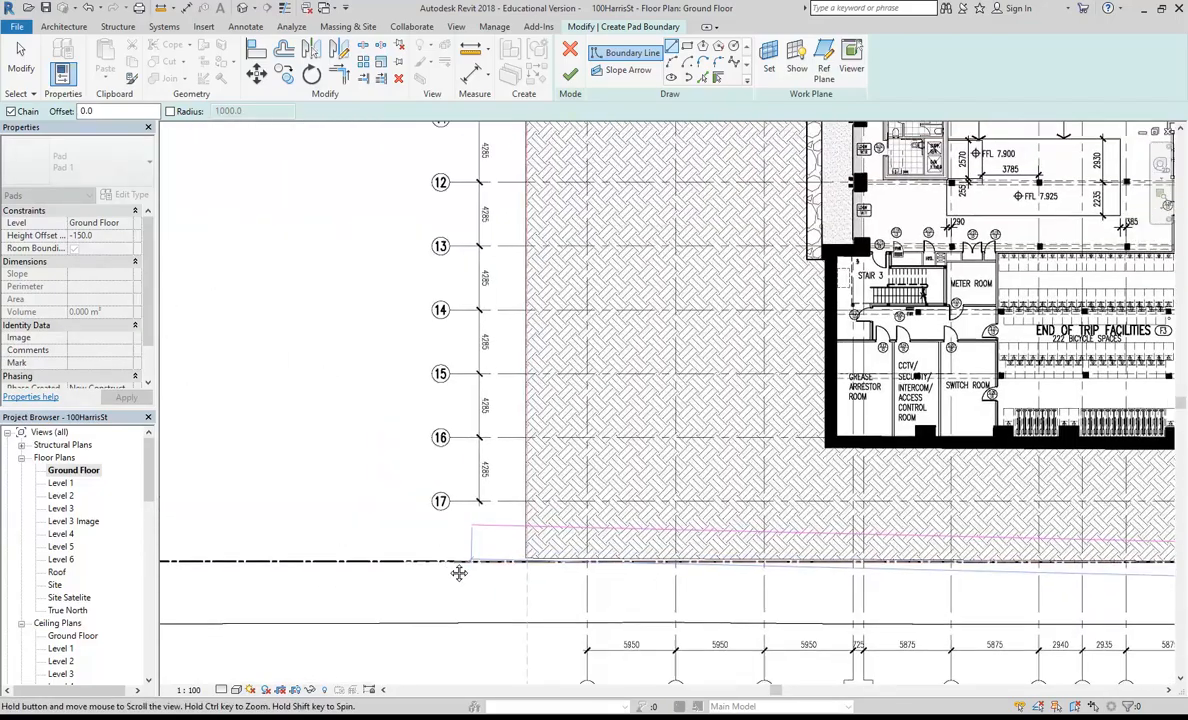
{"action": "scroll", "coordinate": [397, 546], "scroll_direction": "down", "scroll_amount": 3}
{"action": "scroll", "coordinate": [430, 535], "scroll_direction": "down", "scroll_amount": 1}
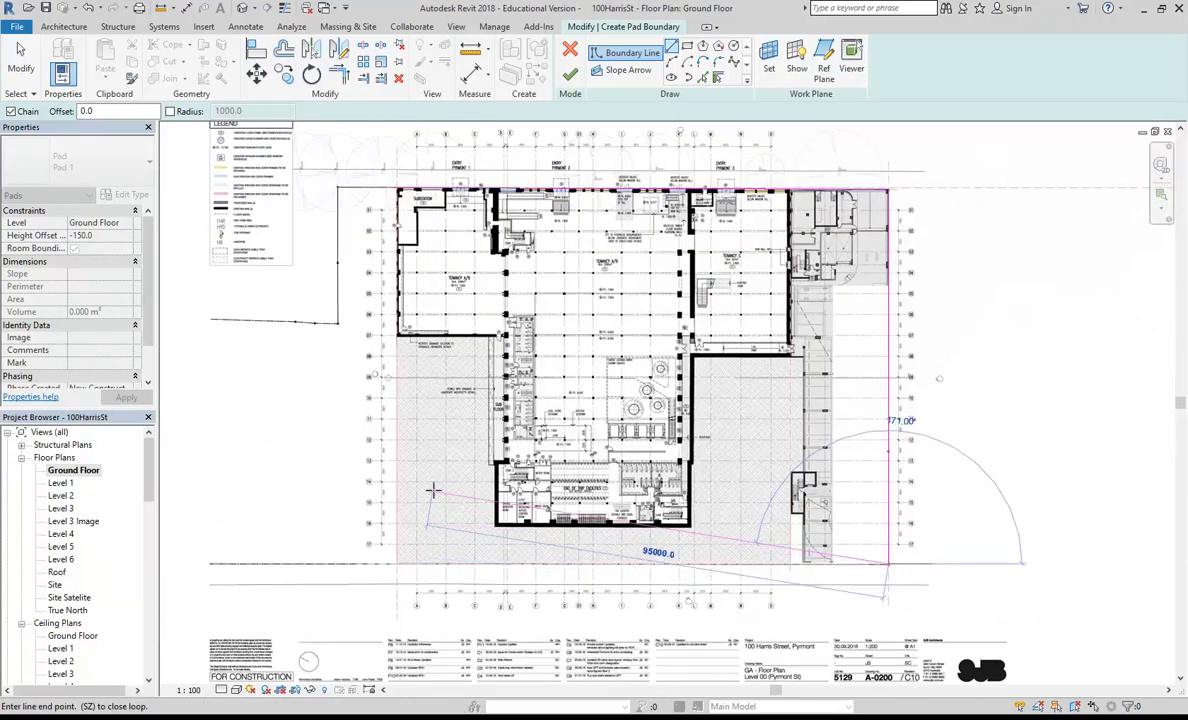
{"action": "middle_click_drag", "start_coordinate": [435, 496], "coordinate": [419, 512]}
{"action": "key", "text": "Escape"}
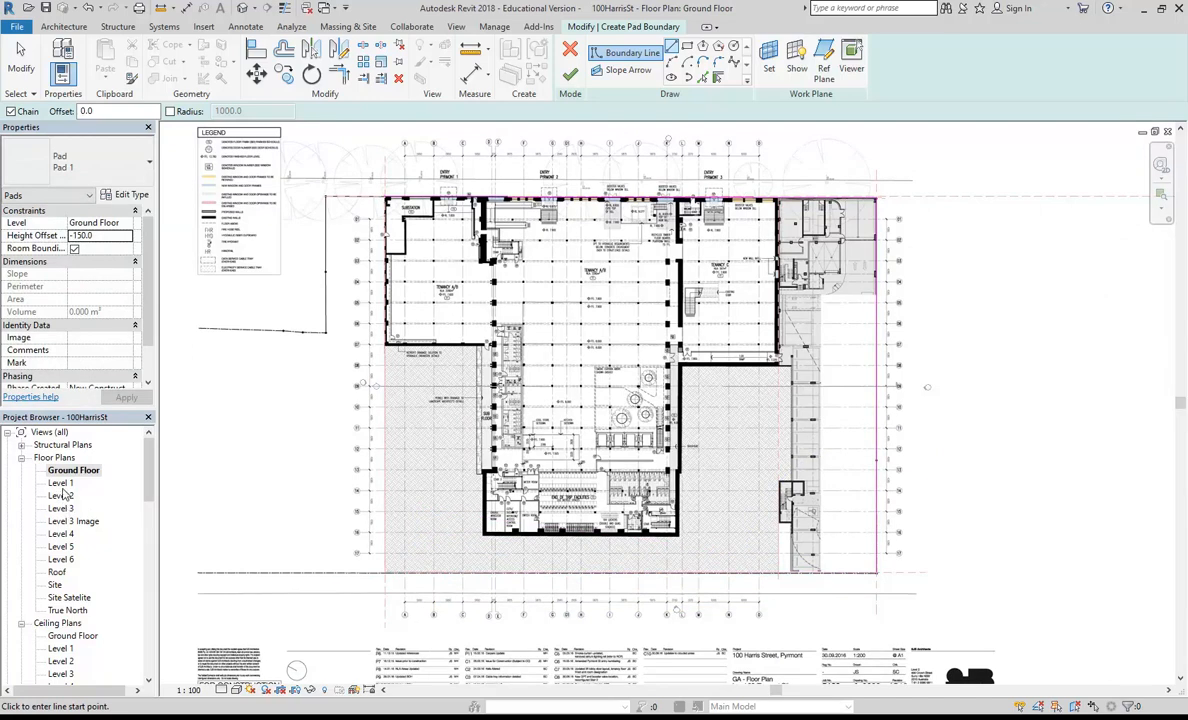
Step: Open the Level 1 floor plan and sketch the pad's lower boundary line from the lower-right to the lower-left corner
{"action": "double_click", "coordinate": [61, 483]}
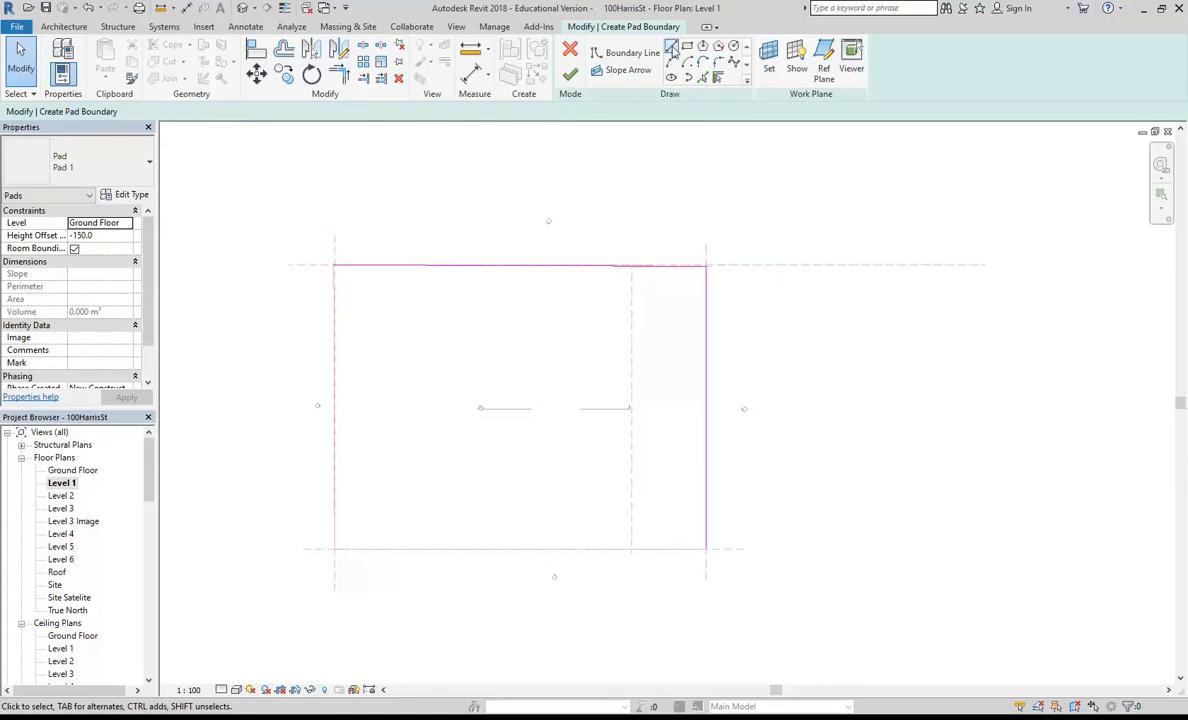
{"action": "left_click", "coordinate": [627, 53]}
{"action": "scroll", "coordinate": [706, 545], "scroll_direction": "up", "scroll_amount": 2}
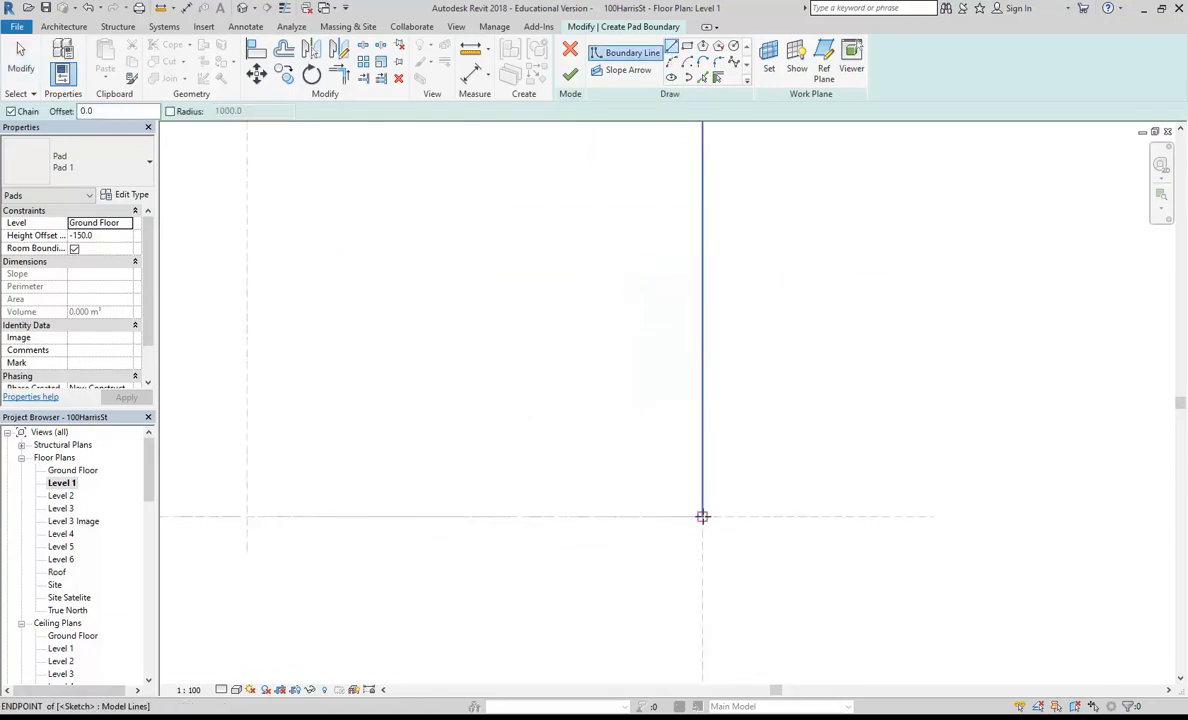
{"action": "left_click", "coordinate": [704, 516]}
{"action": "middle_click_drag", "start_coordinate": [679, 505], "coordinate": [903, 449]}
{"action": "middle_click_drag", "start_coordinate": [575, 463], "coordinate": [1021, 440]}
{"action": "scroll", "coordinate": [403, 441], "scroll_direction": "up", "scroll_amount": 5}
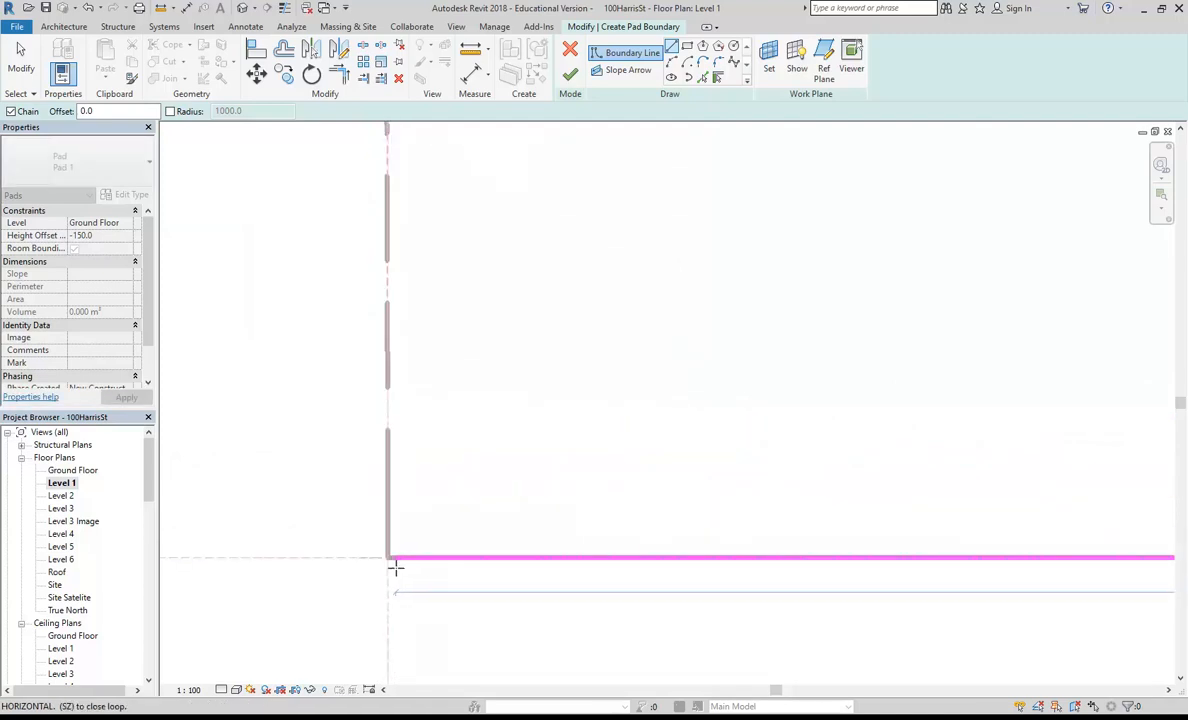
{"action": "left_click", "coordinate": [387, 557]}
Step: Close the pad boundary up the site's left edge to the endpoint of the upper boundary line and dismiss the warning
{"action": "scroll", "coordinate": [460, 411], "scroll_direction": "down", "scroll_amount": 5}
{"action": "middle_click_drag", "start_coordinate": [483, 380], "coordinate": [520, 496]}
{"action": "middle_click_drag", "start_coordinate": [536, 289], "coordinate": [552, 429]}
{"action": "scroll", "coordinate": [550, 303], "scroll_direction": "down", "scroll_amount": 2}
{"action": "middle_click_drag", "start_coordinate": [550, 315], "coordinate": [503, 522]}
{"action": "scroll", "coordinate": [446, 266], "scroll_direction": "up", "scroll_amount": 6}
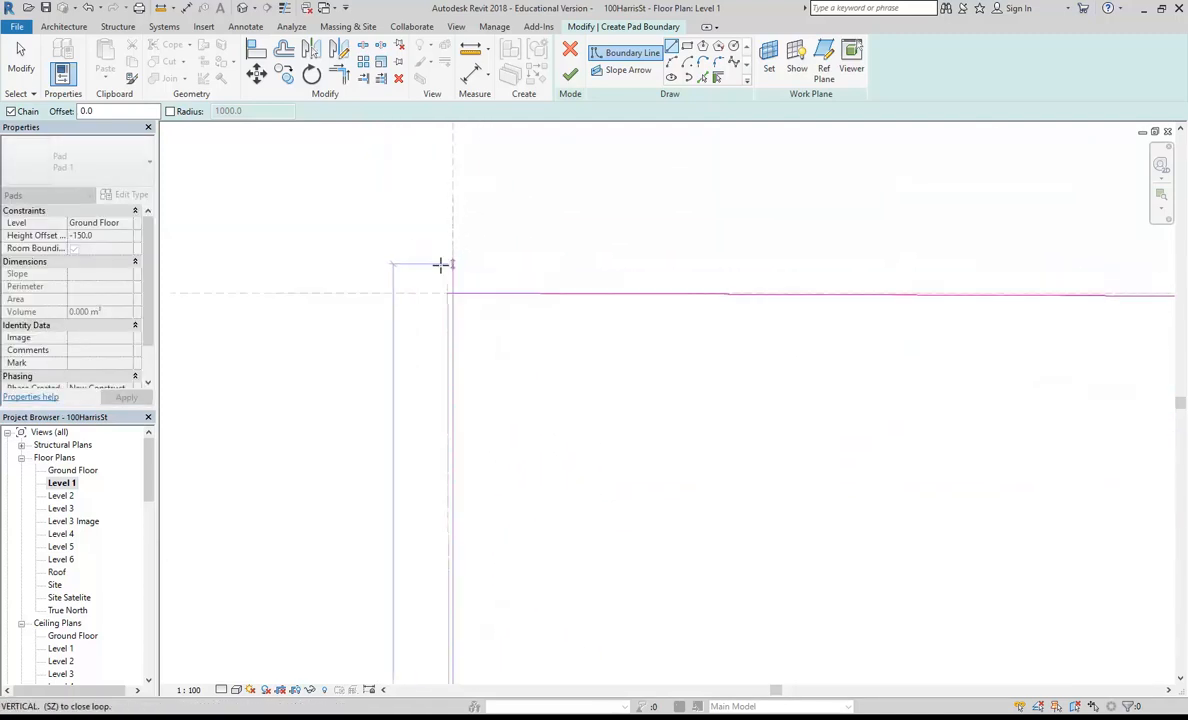
{"action": "scroll", "coordinate": [476, 298], "scroll_direction": "up", "scroll_amount": 2}
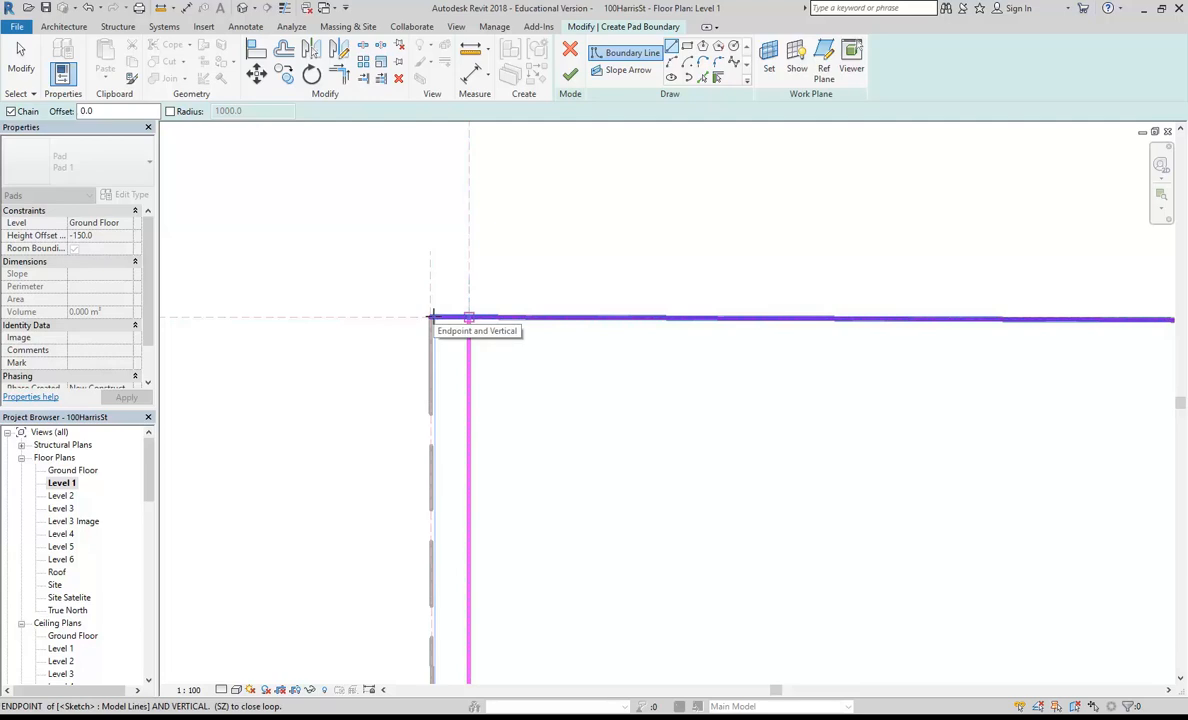
{"action": "left_click", "coordinate": [432, 318]}
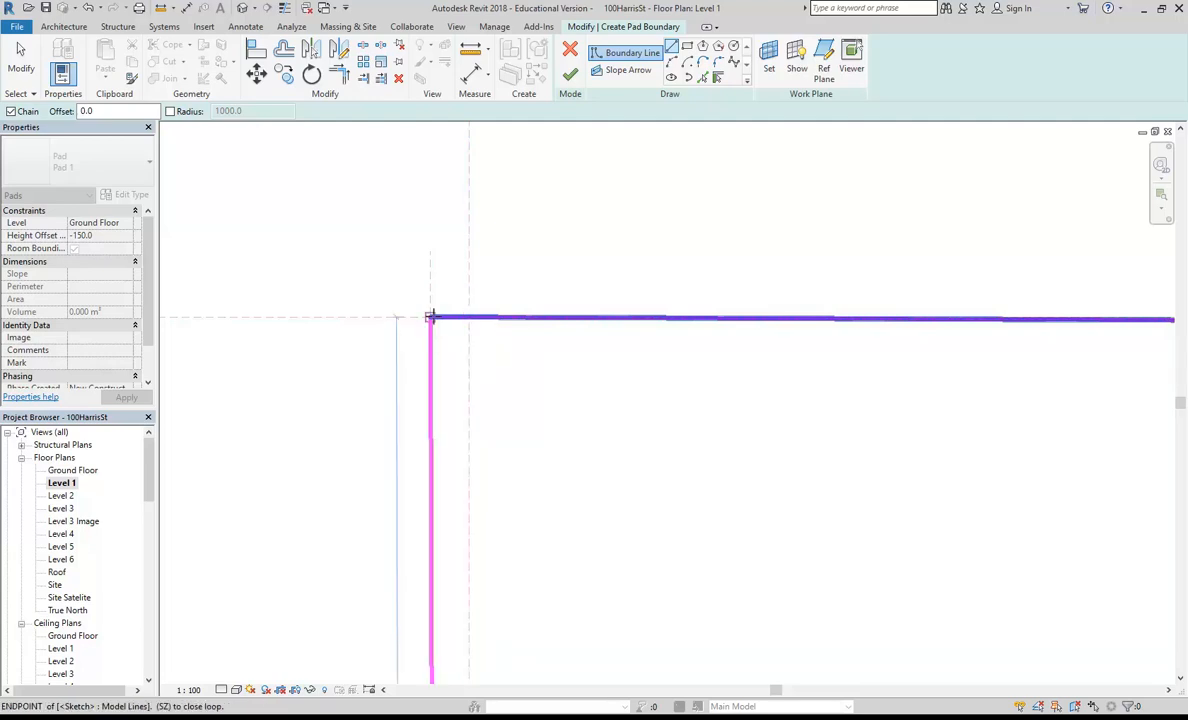
{"action": "left_click", "coordinate": [430, 317]}
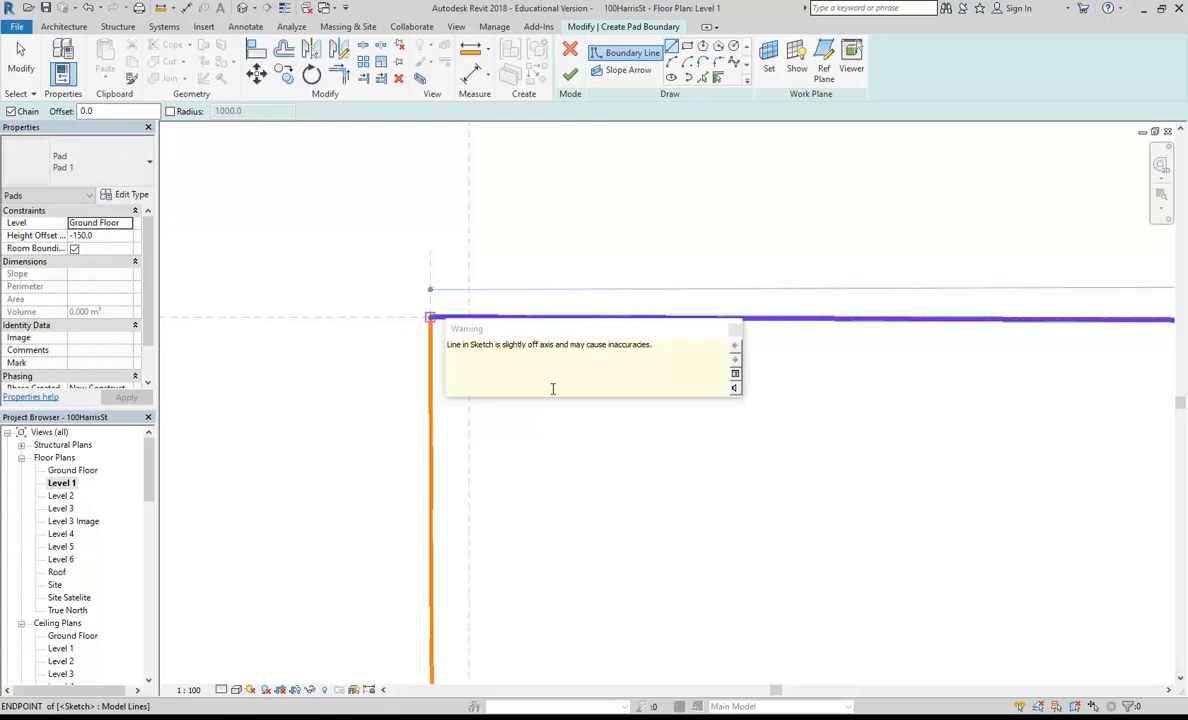
{"action": "left_click", "coordinate": [735, 328]}
Step: Check the closed rectangular boundary and finish the sketch to create the building pad
{"action": "scroll", "coordinate": [440, 316], "scroll_direction": "down", "scroll_amount": 5}
{"action": "middle_click_drag", "start_coordinate": [440, 316], "coordinate": [420, 302]}
{"action": "scroll", "coordinate": [459, 318], "scroll_direction": "down", "scroll_amount": 10}
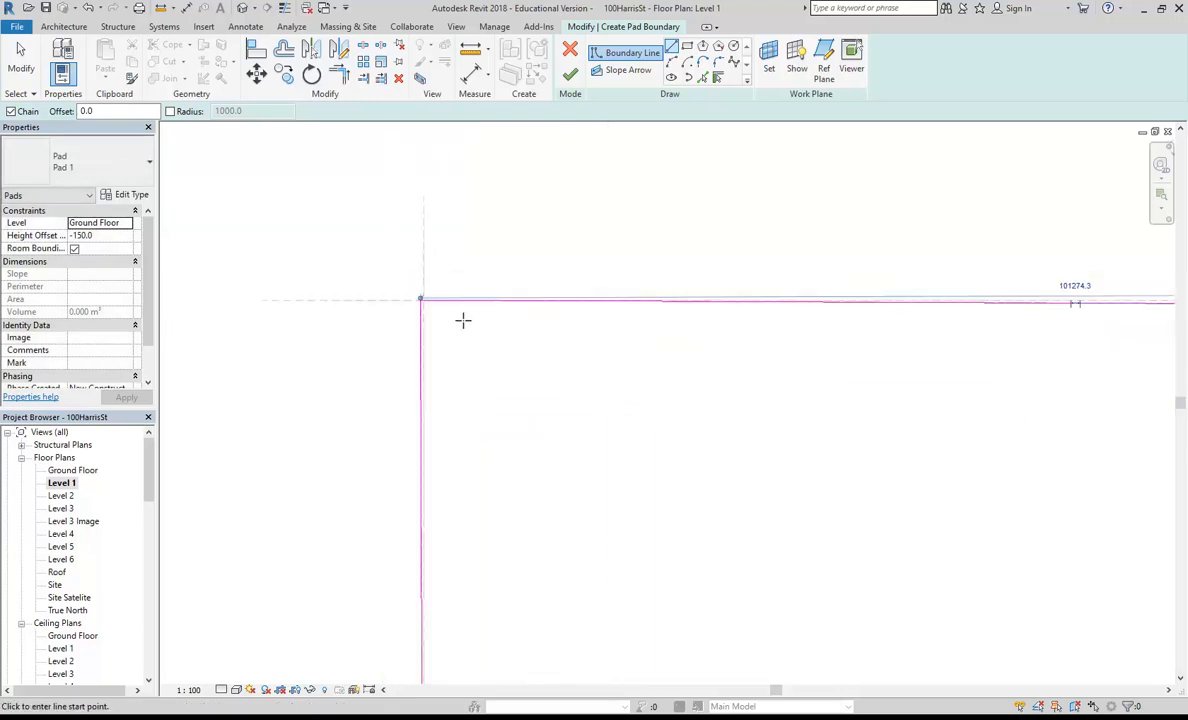
{"action": "middle_click_drag", "start_coordinate": [530, 396], "coordinate": [423, 351]}
{"action": "scroll", "coordinate": [660, 418], "scroll_direction": "up", "scroll_amount": 1}
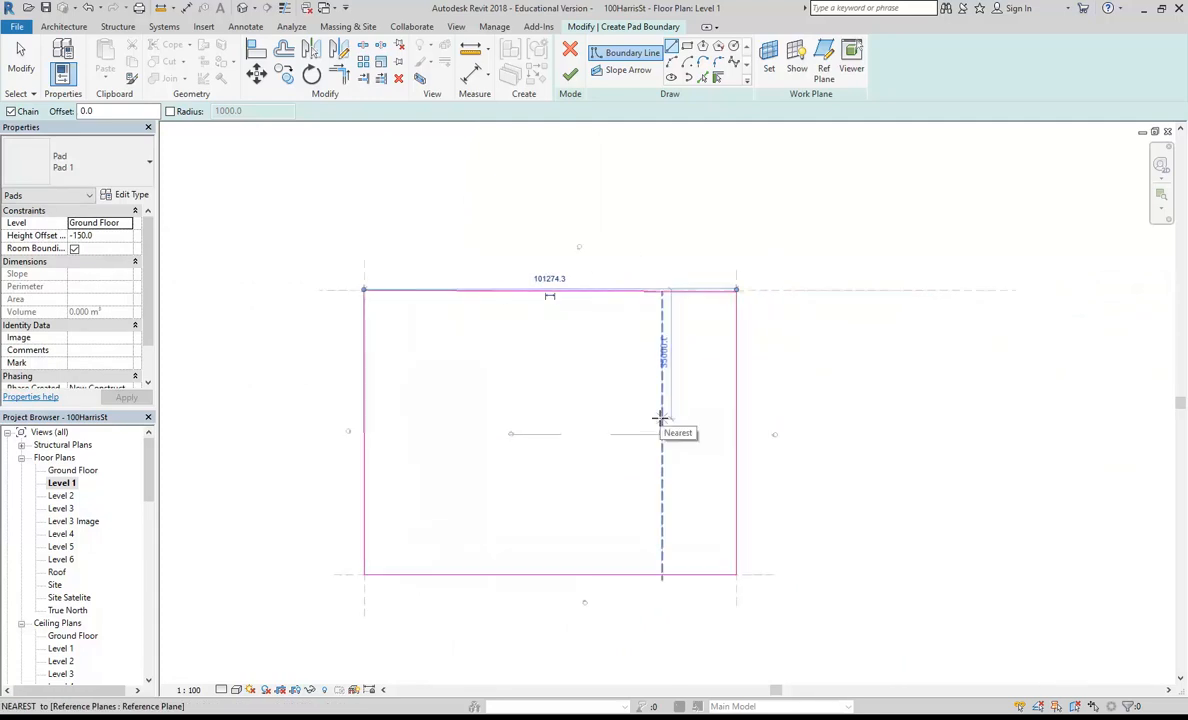
{"action": "left_click", "coordinate": [571, 76]}
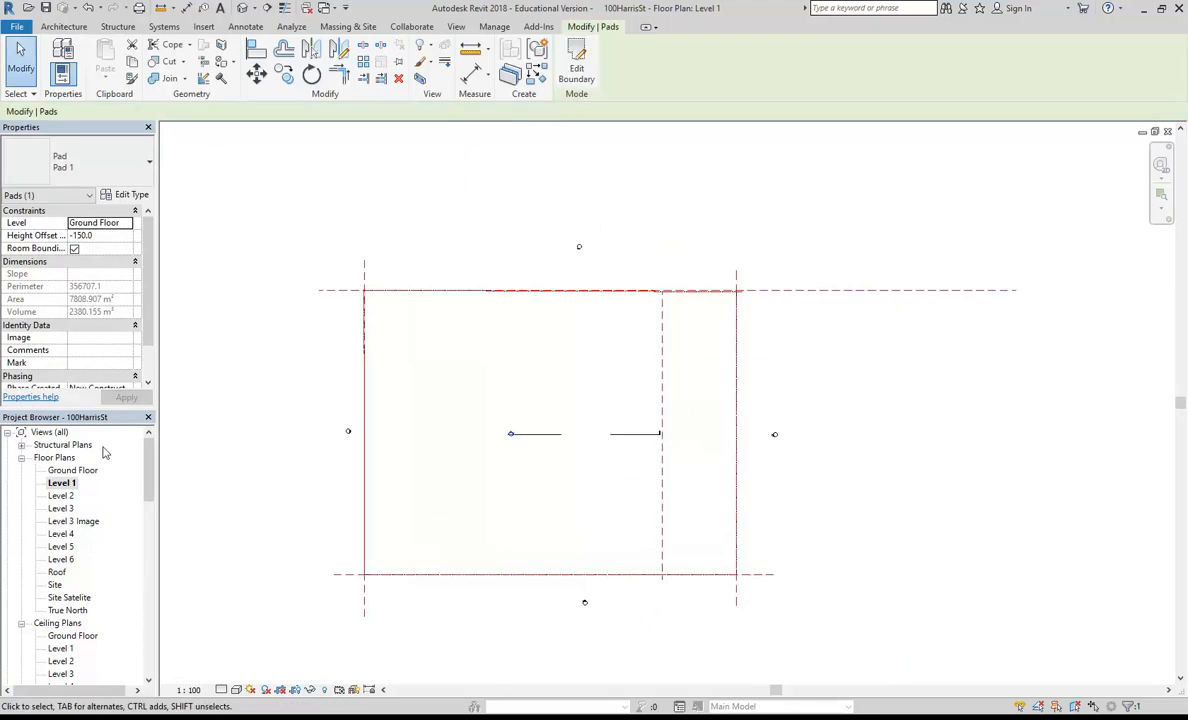
Step: Open the {3D} view and examine how the building pad cuts into the toposurface, selecting the surface to inspect its edges
{"action": "left_click_drag", "start_coordinate": [149, 458], "coordinate": [149, 508]}
{"action": "left_click", "coordinate": [53, 535]}
{"action": "double_click", "coordinate": [53, 535]}
{"action": "double_click", "coordinate": [56, 546]}
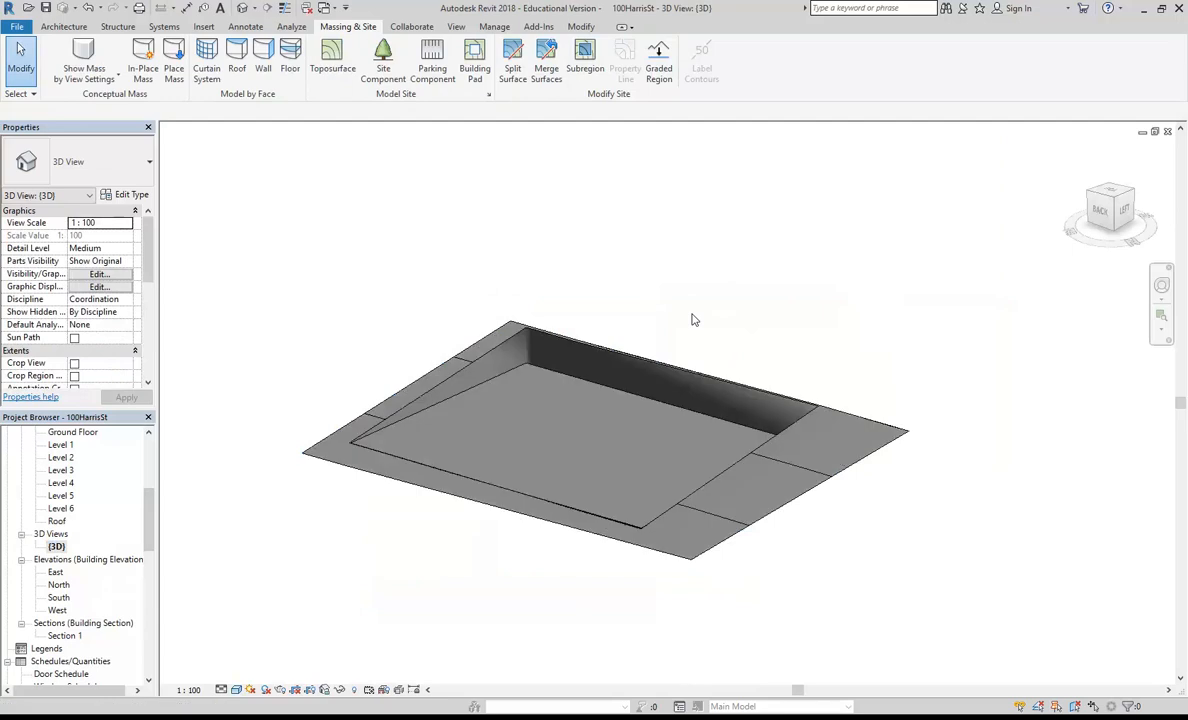
{"action": "mouse_move", "coordinate": [498, 416]}
{"action": "middle_mouse_down", "text": "shift"}
{"action": "mouse_move", "coordinate": [631, 485]}
{"action": "mouse_move", "coordinate": [782, 447]}
{"action": "mouse_move", "coordinate": [788, 466]}
{"action": "mouse_move", "coordinate": [753, 455]}
{"action": "mouse_move", "coordinate": [700, 498]}
{"action": "mouse_move", "coordinate": [464, 461]}
{"action": "mouse_move", "coordinate": [557, 479]}
{"action": "mouse_move", "coordinate": [560, 446]}
{"action": "middle_mouse_up", "text": "shift"}
{"action": "scroll", "coordinate": [563, 445], "scroll_direction": "up", "scroll_amount": 2}
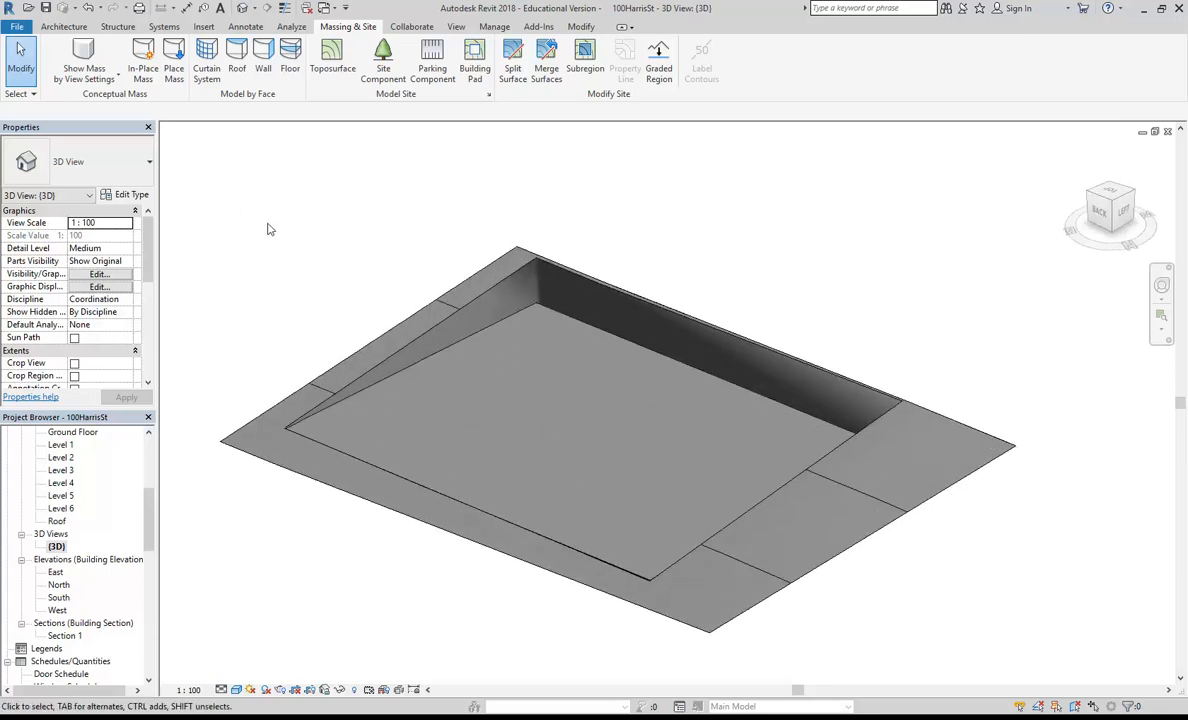
{"action": "middle_click_drag", "start_coordinate": [279, 224], "coordinate": [278, 220]}
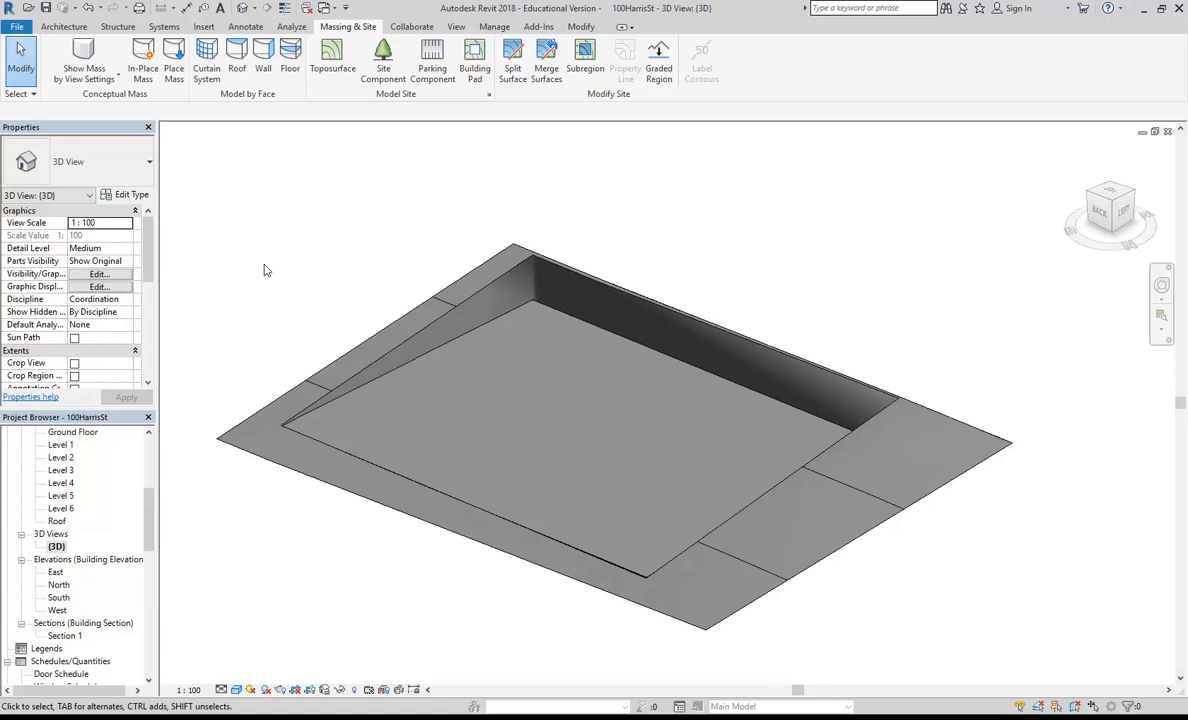
{"action": "middle_click_drag", "start_coordinate": [925, 596], "coordinate": [877, 594], "text": "shift"}
{"action": "left_click", "coordinate": [840, 543]}
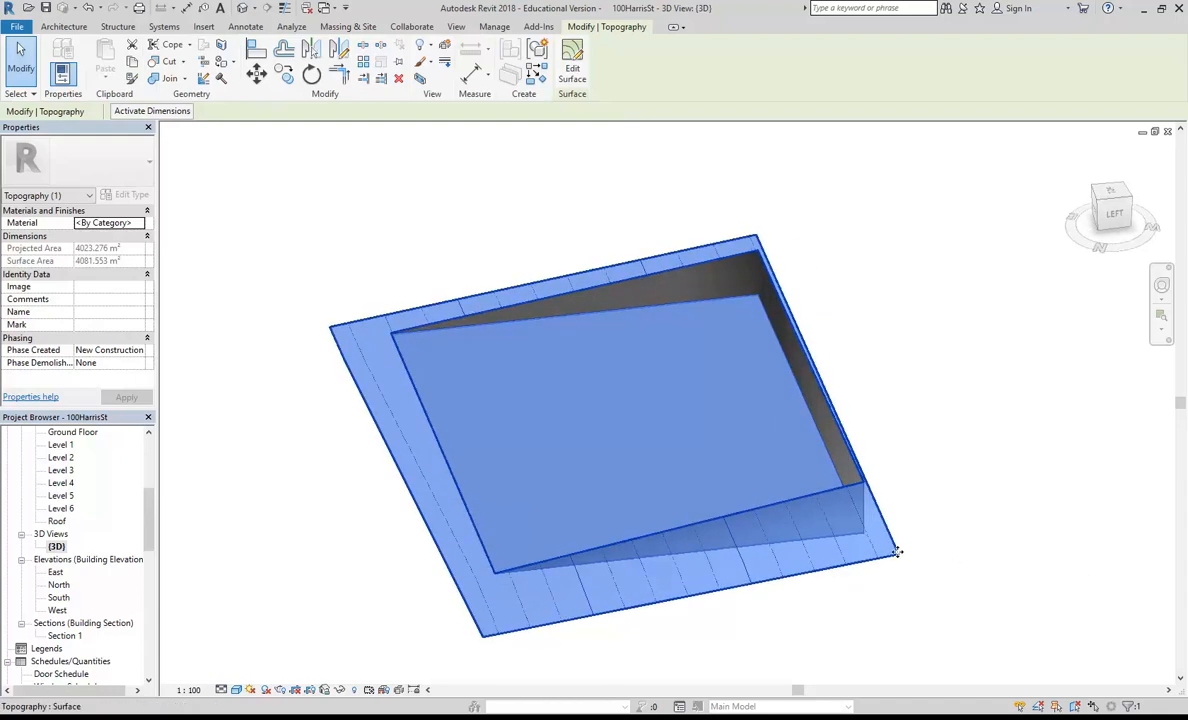
{"action": "middle_click_drag", "start_coordinate": [586, 610], "coordinate": [604, 524]}
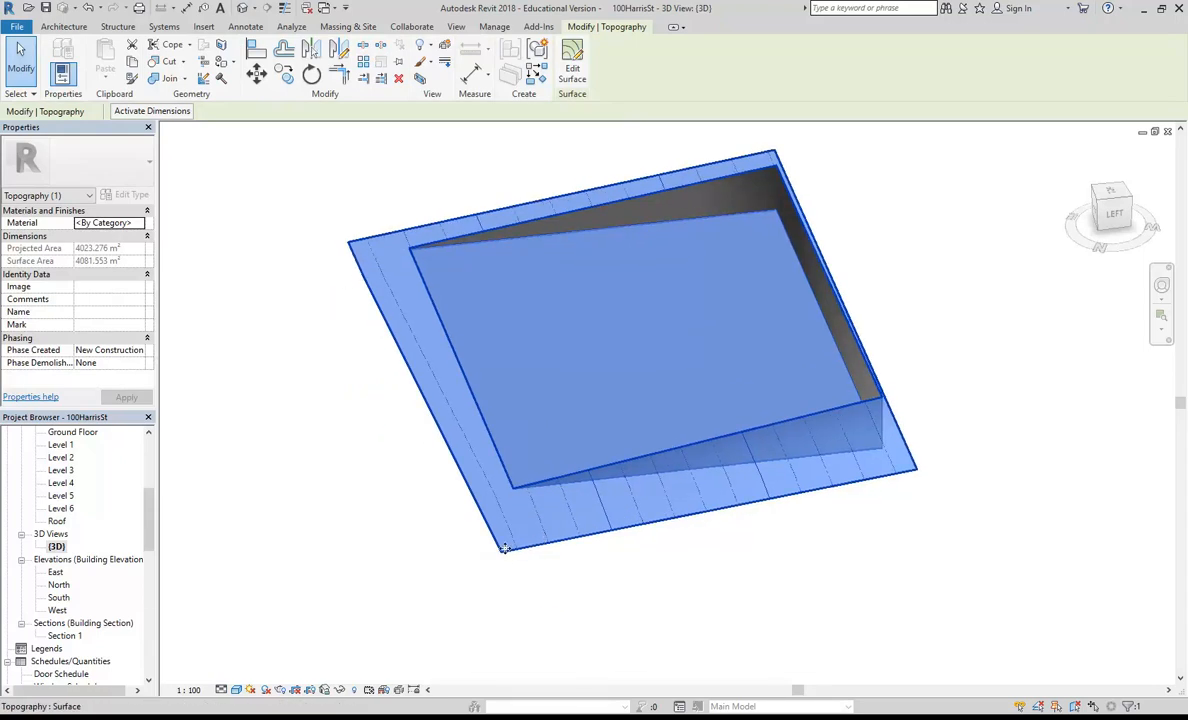
Step: Open the Site floor plan and start editing the toposurface
{"action": "left_click_drag", "start_coordinate": [149, 530], "coordinate": [151, 479]}
{"action": "double_click", "coordinate": [56, 585]}
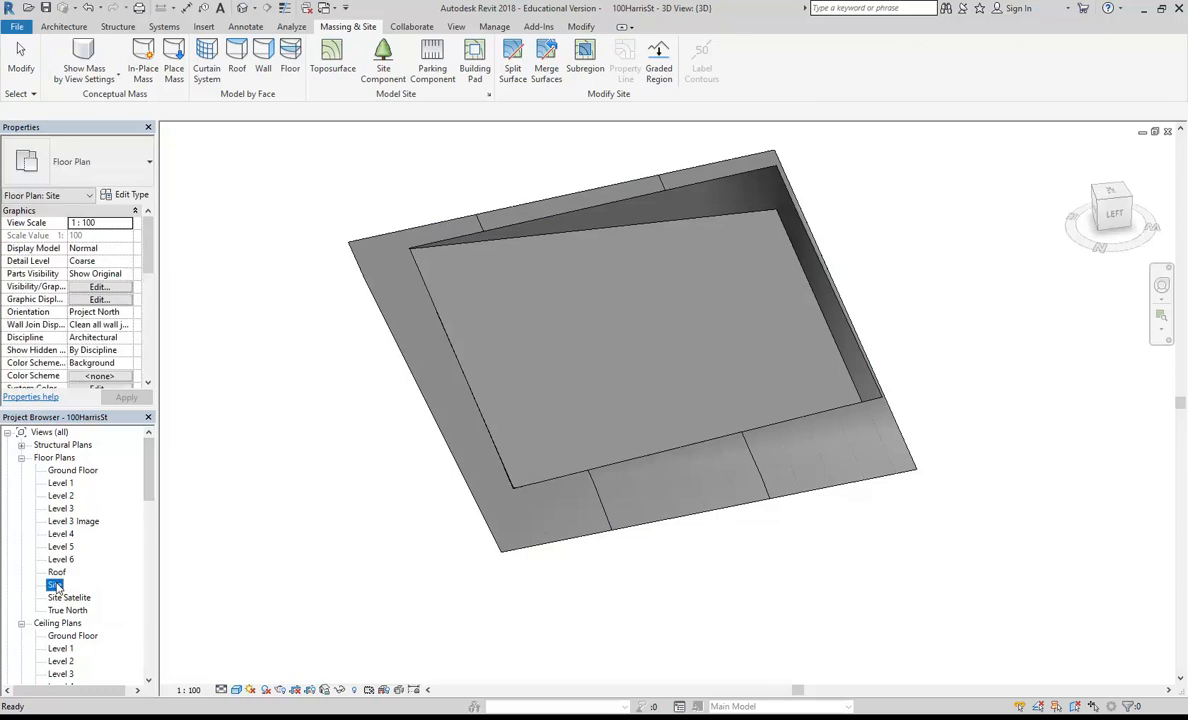
{"action": "left_click", "coordinate": [474, 427]}
{"action": "middle_click_drag", "start_coordinate": [474, 427], "coordinate": [519, 439]}
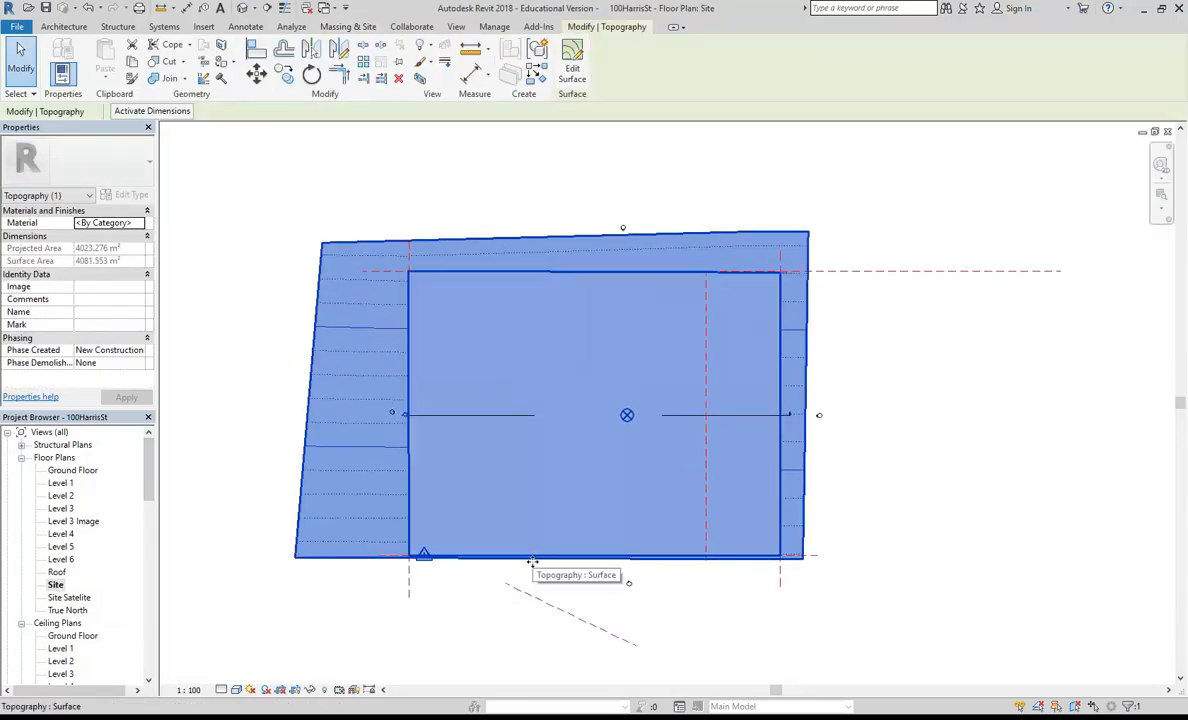
{"action": "left_click", "coordinate": [587, 80]}
Step: Open the Site Satelite floor plan to show the surface's lower edge points against the street in the aerial image
{"action": "middle_click_drag", "start_coordinate": [470, 534], "coordinate": [490, 453]}
{"action": "double_click", "coordinate": [69, 597]}
{"action": "middle_click_drag", "start_coordinate": [440, 462], "coordinate": [501, 339]}
{"action": "scroll", "coordinate": [460, 410], "scroll_direction": "up", "scroll_amount": 2}
{"action": "middle_click_drag", "start_coordinate": [414, 441], "coordinate": [382, 488]}
{"action": "scroll", "coordinate": [382, 488], "scroll_direction": "up", "scroll_amount": 1}
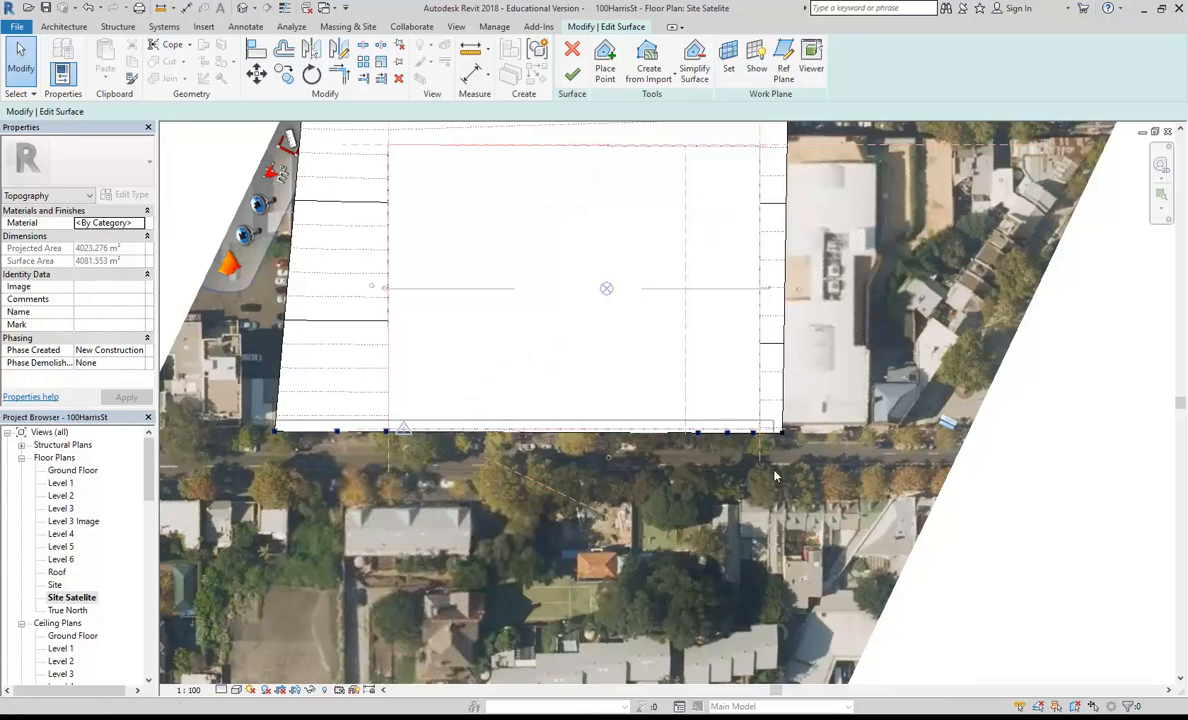
Step: Select the seven points on the toposurface's lower edge and copy them vertically down to the far side of the street in the aerial image
{"action": "left_click_drag", "start_coordinate": [820, 482], "coordinate": [820, 483]}
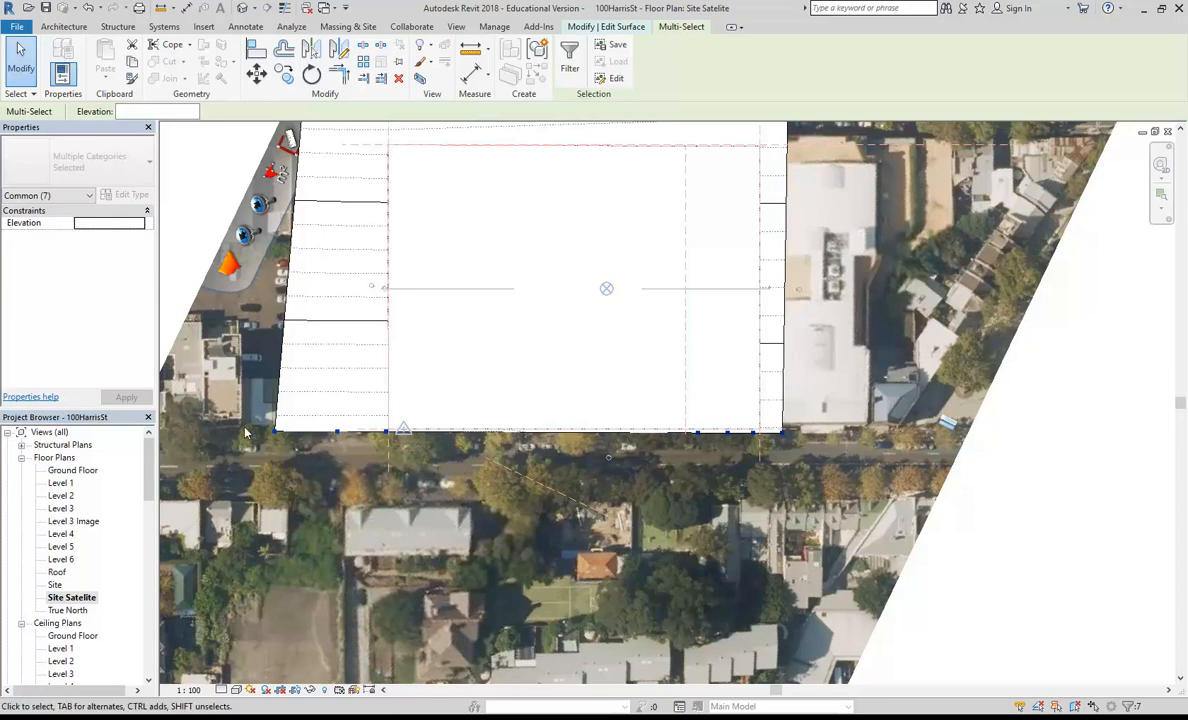
{"action": "left_click", "coordinate": [284, 74]}
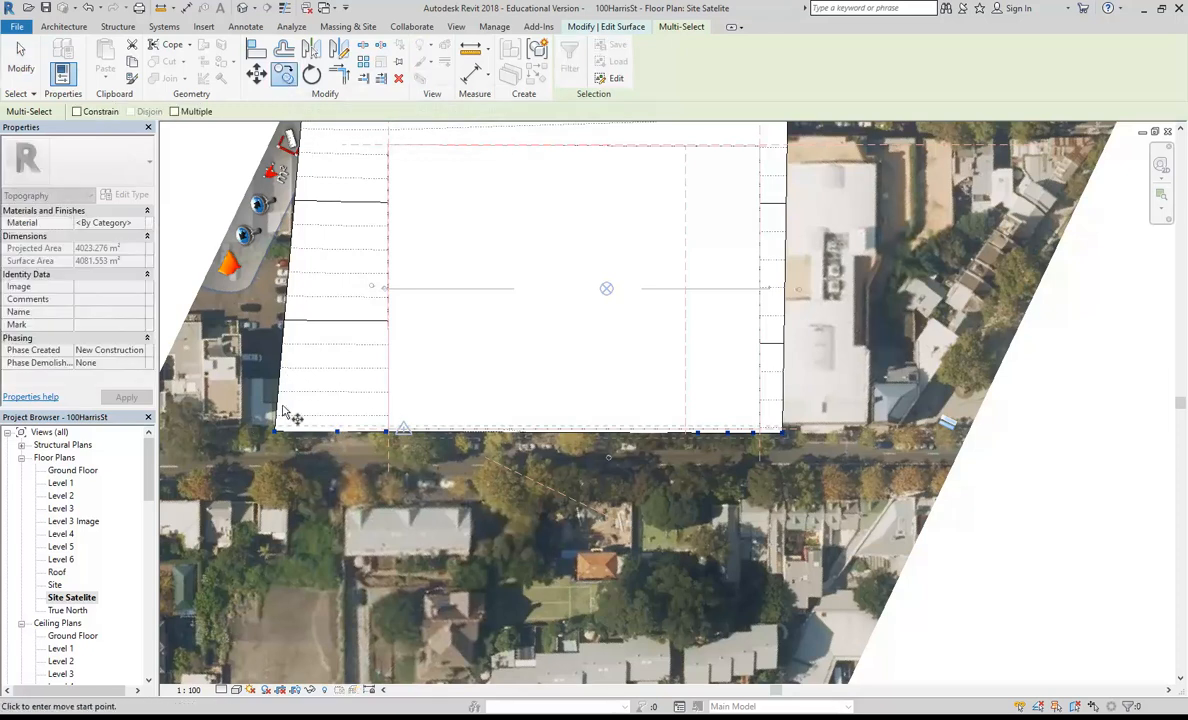
{"action": "left_click", "coordinate": [277, 434]}
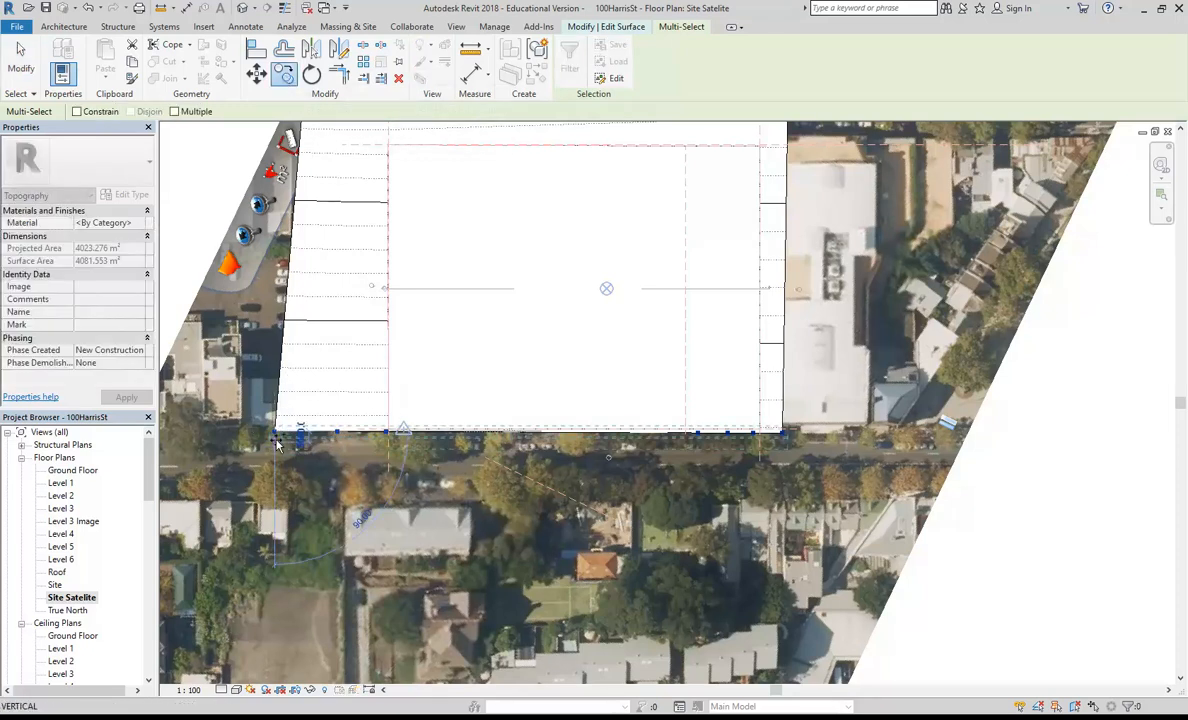
{"action": "left_click", "coordinate": [278, 500]}
{"action": "scroll", "coordinate": [282, 504], "scroll_direction": "down", "scroll_amount": 1}
{"action": "mouse_move", "coordinate": [300, 540]}
{"action": "middle_mouse_down"}
{"action": "mouse_move", "coordinate": [374, 472]}
{"action": "mouse_move", "coordinate": [441, 458]}
{"action": "middle_mouse_up"}
{"action": "scroll", "coordinate": [381, 481], "scroll_direction": "up", "scroll_amount": 1}
{"action": "scroll", "coordinate": [383, 482], "scroll_direction": "down", "scroll_amount": 2}
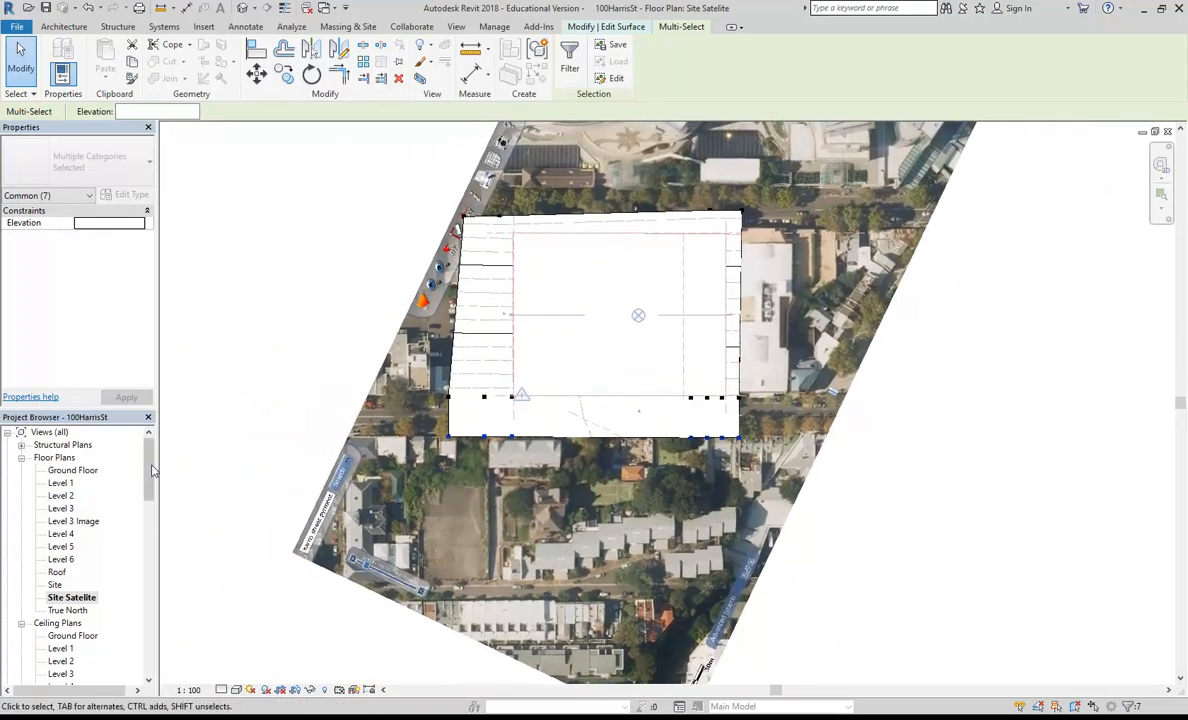
{"action": "key", "text": "Escape"}
Step: Open the West elevation and frame the points at the uphill end of the toposurface, selecting the seven outermost ones
{"action": "scroll", "coordinate": [150, 482], "scroll_direction": "down", "scroll_amount": 5}
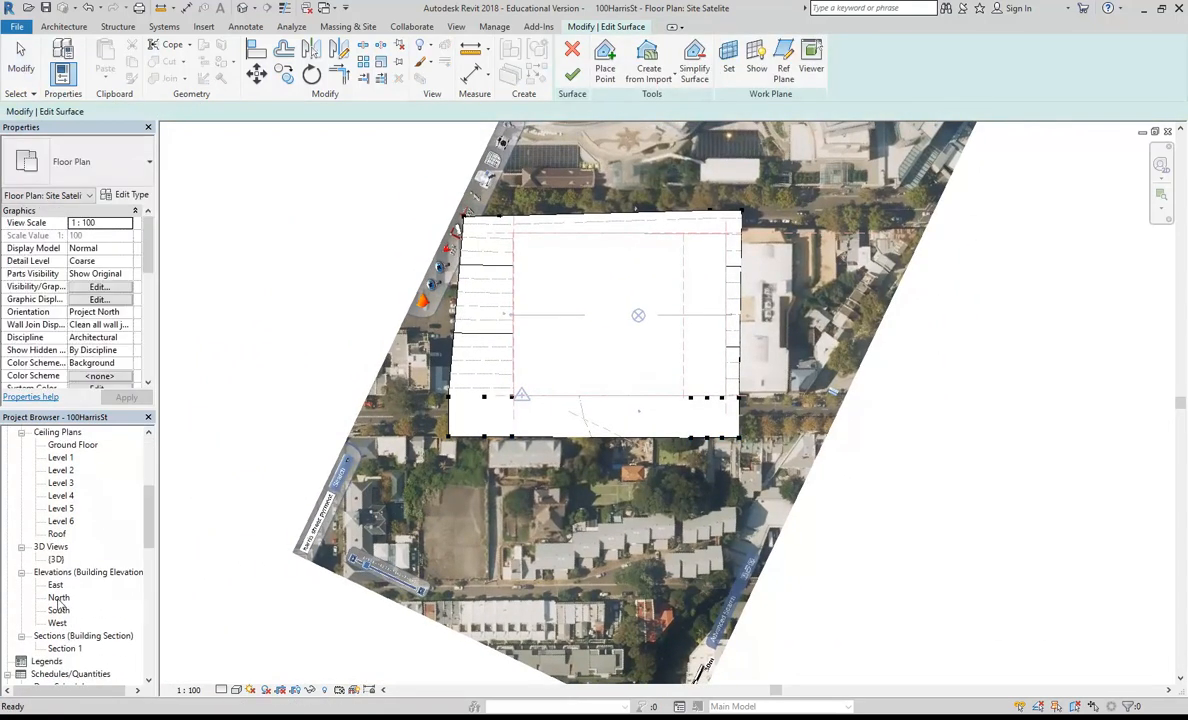
{"action": "double_click", "coordinate": [57, 623]}
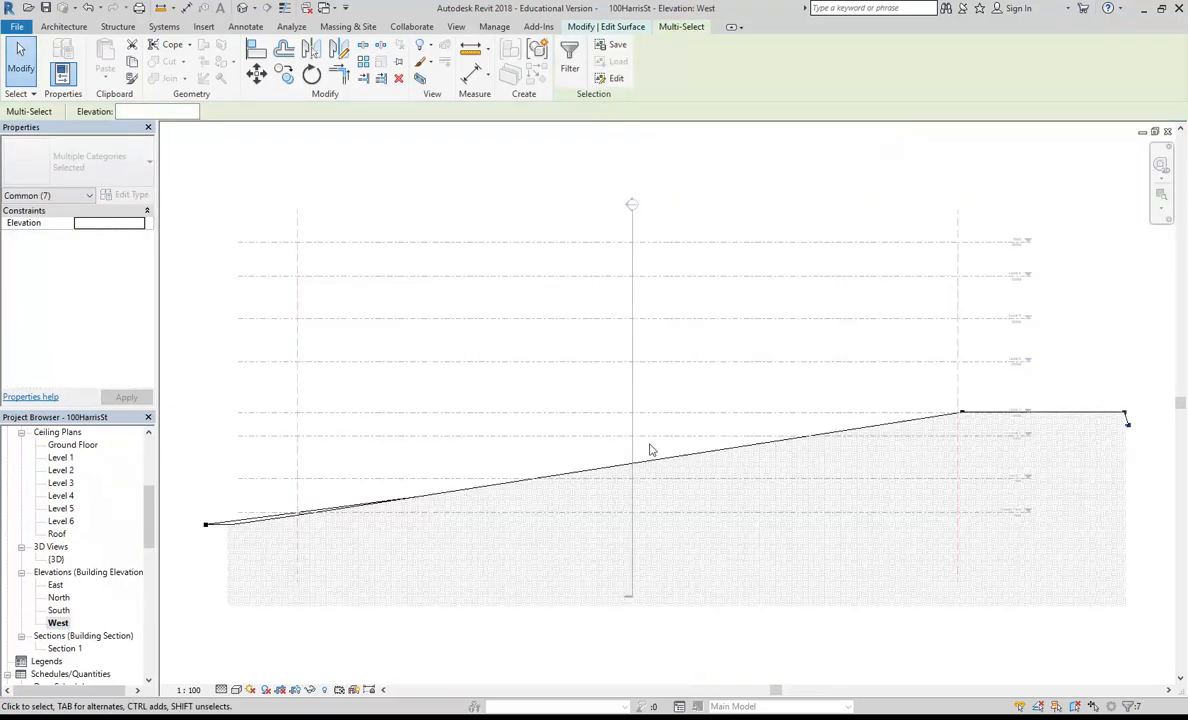
{"action": "scroll", "coordinate": [615, 463], "scroll_direction": "down", "scroll_amount": 3}
{"action": "middle_click_drag", "start_coordinate": [658, 458], "coordinate": [379, 480]}
{"action": "scroll", "coordinate": [650, 483], "scroll_direction": "up", "scroll_amount": 4}
{"action": "middle_click_drag", "start_coordinate": [665, 483], "coordinate": [636, 500]}
{"action": "scroll", "coordinate": [698, 469], "scroll_direction": "up", "scroll_amount": 4}
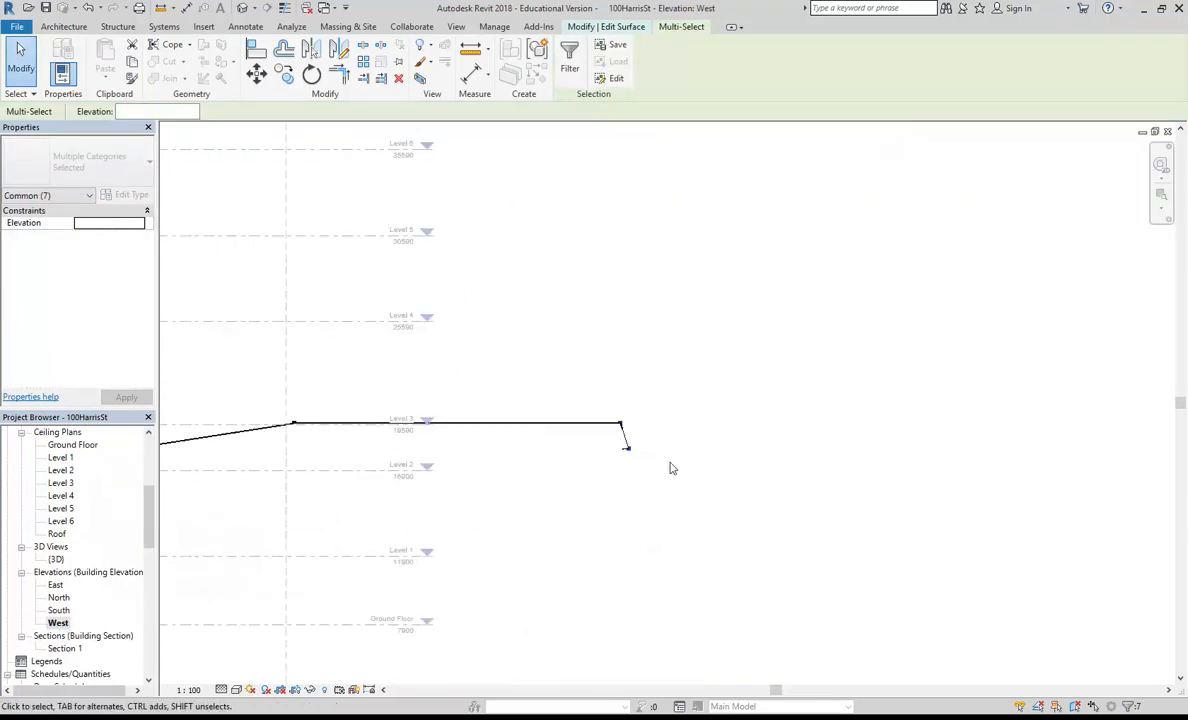
{"action": "scroll", "coordinate": [640, 455], "scroll_direction": "up", "scroll_amount": 3}
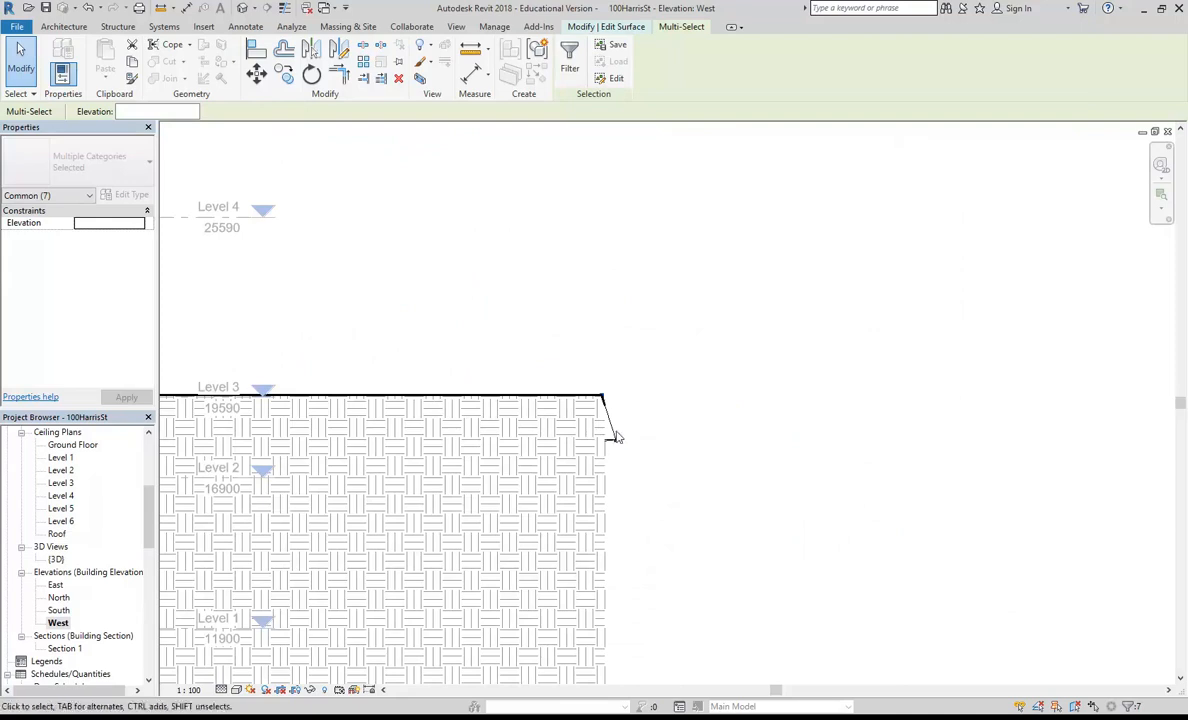
{"action": "scroll", "coordinate": [610, 455], "scroll_direction": "down", "scroll_amount": 4}
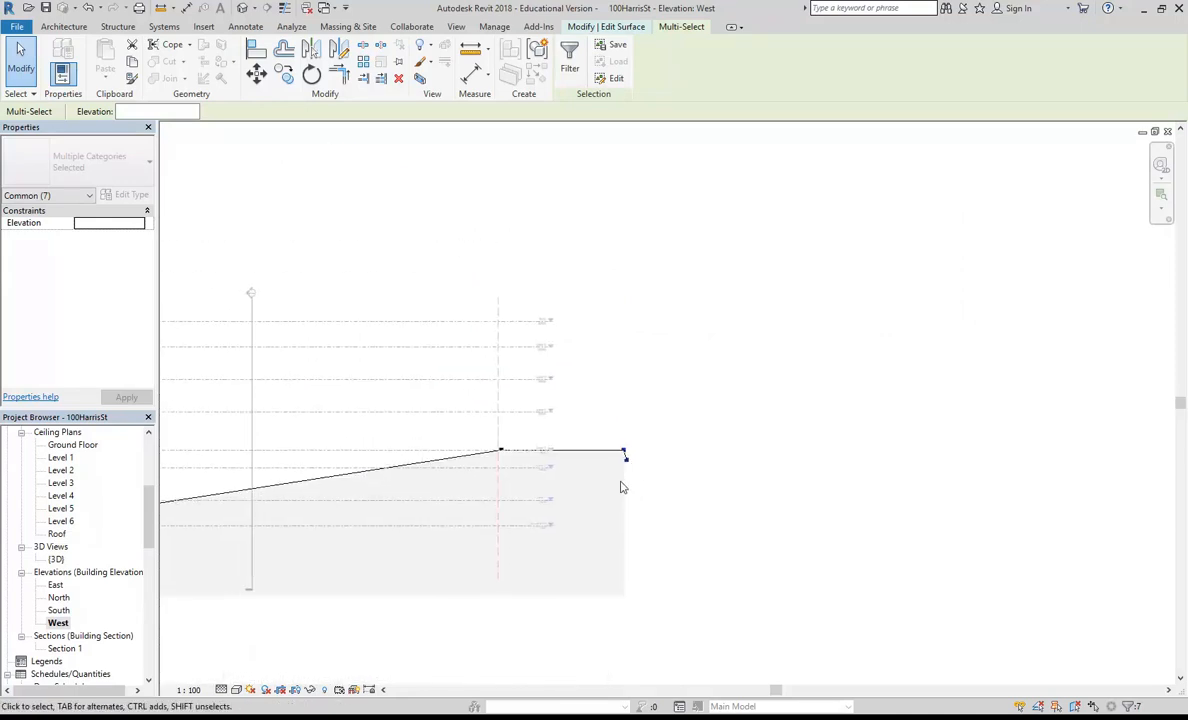
{"action": "scroll", "coordinate": [625, 500], "scroll_direction": "down", "scroll_amount": 1}
{"action": "middle_click_drag", "start_coordinate": [631, 451], "coordinate": [660, 419]}
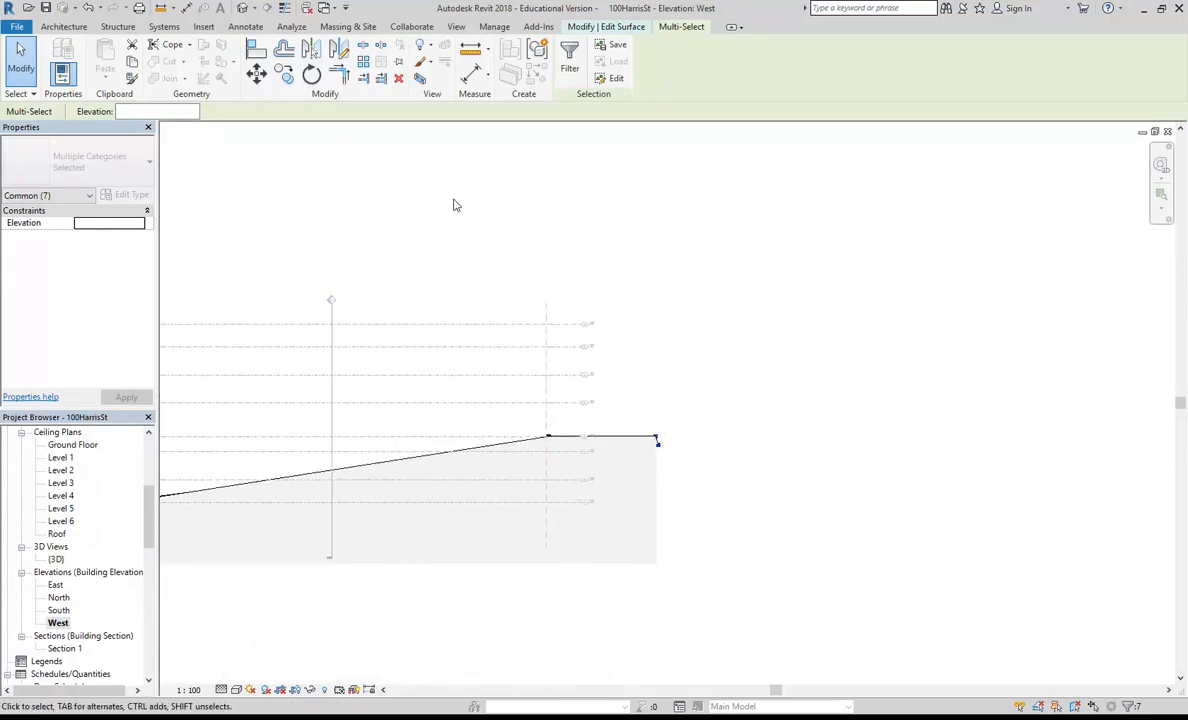
Step: Copy the seven uphill end points outward and upward by about 16000 mm at about 20°
{"action": "left_click", "coordinate": [284, 77]}
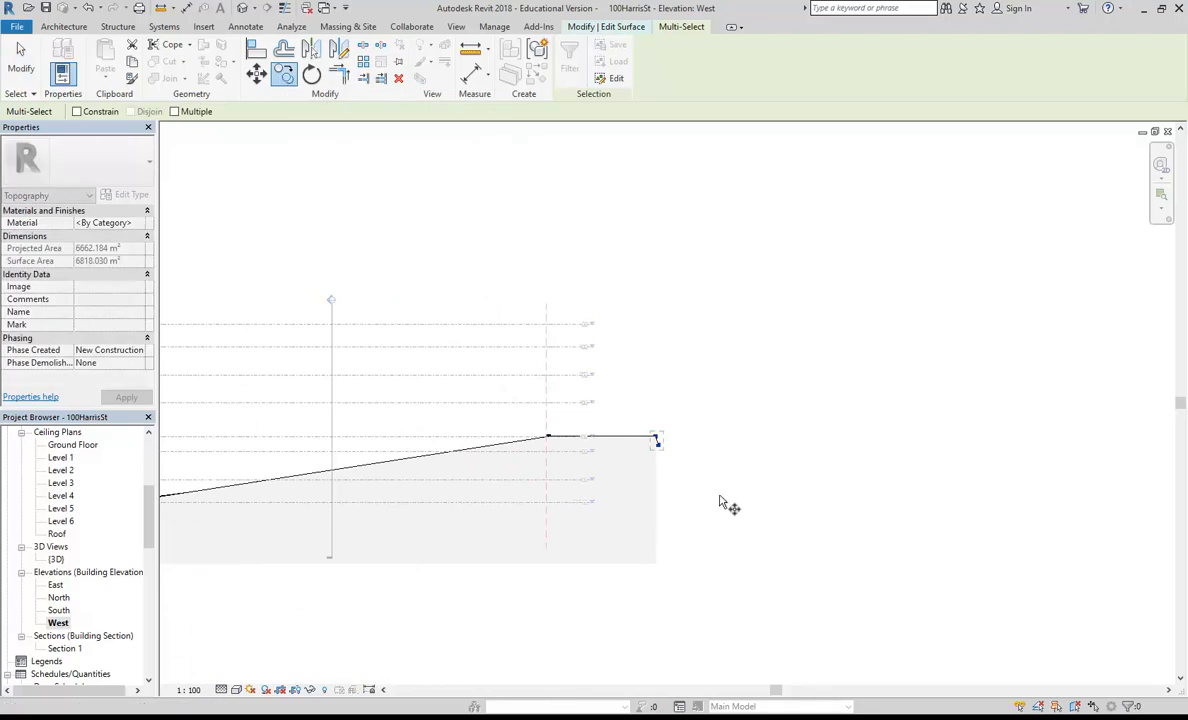
{"action": "left_click", "coordinate": [657, 442]}
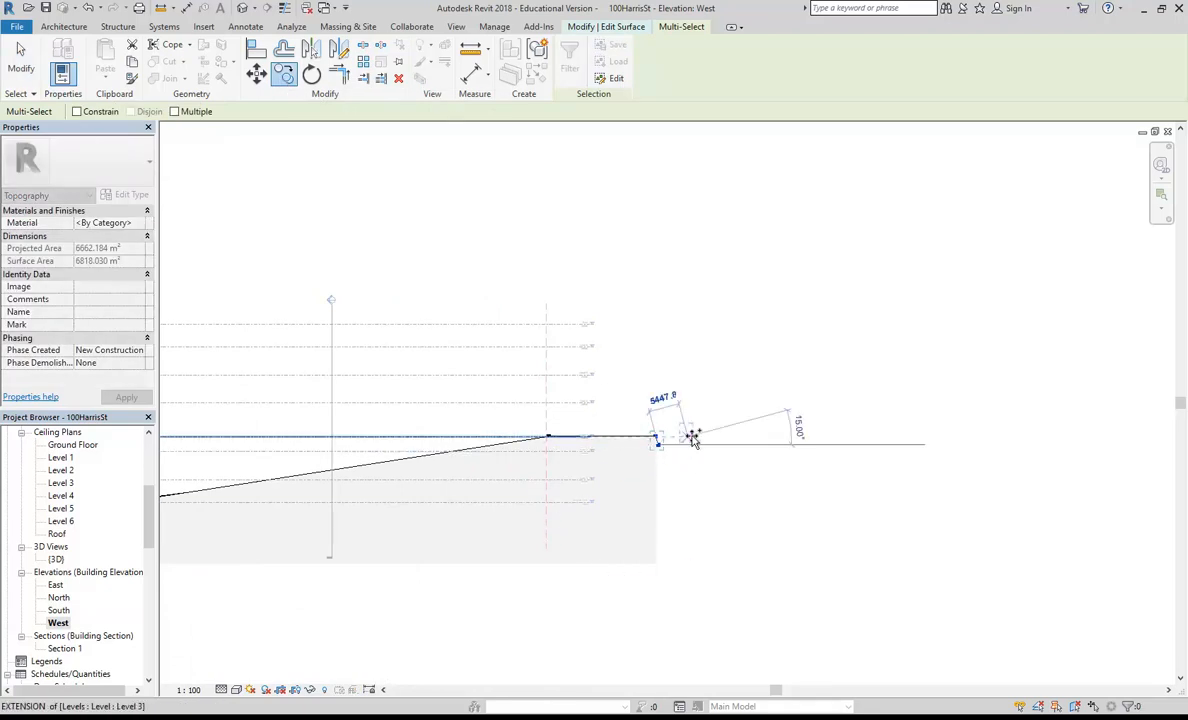
{"action": "left_click", "coordinate": [740, 419]}
{"action": "scroll", "coordinate": [520, 428], "scroll_direction": "down", "scroll_amount": 2}
{"action": "middle_click_drag", "start_coordinate": [510, 438], "coordinate": [678, 436]}
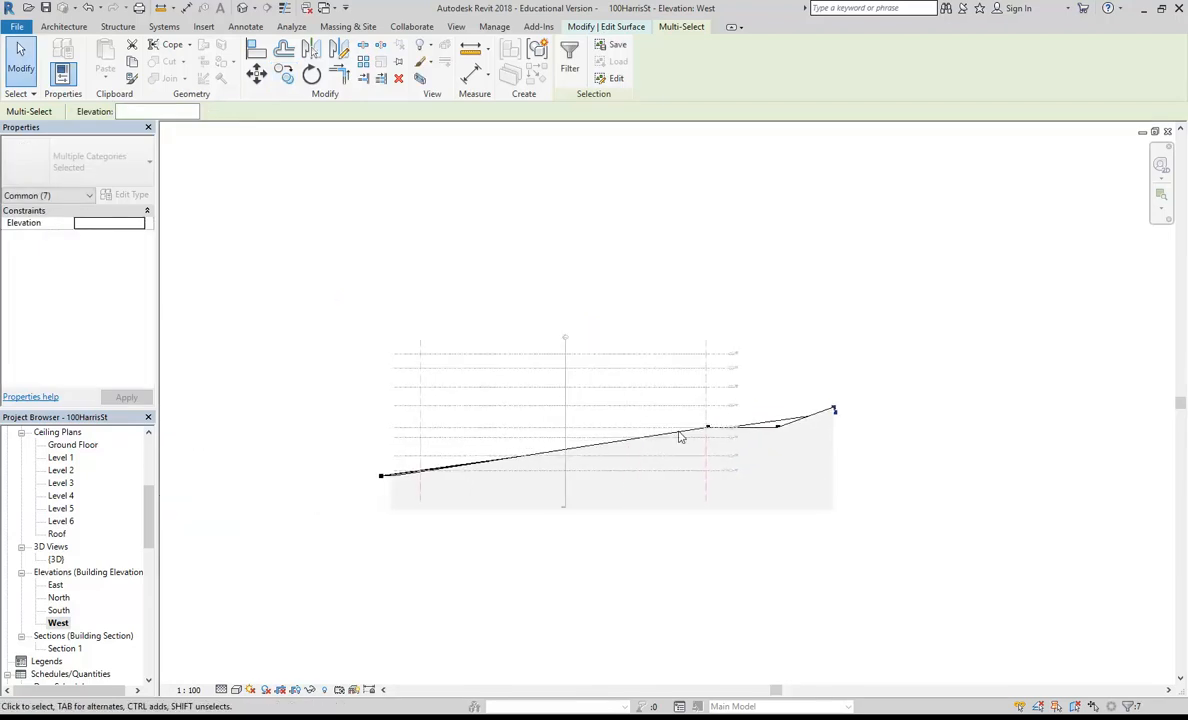
Step: Open the {3D} view and select the four points along the downhill end of the toposurface
{"action": "double_click", "coordinate": [56, 559]}
{"action": "middle_click_drag", "start_coordinate": [517, 345], "coordinate": [571, 438]}
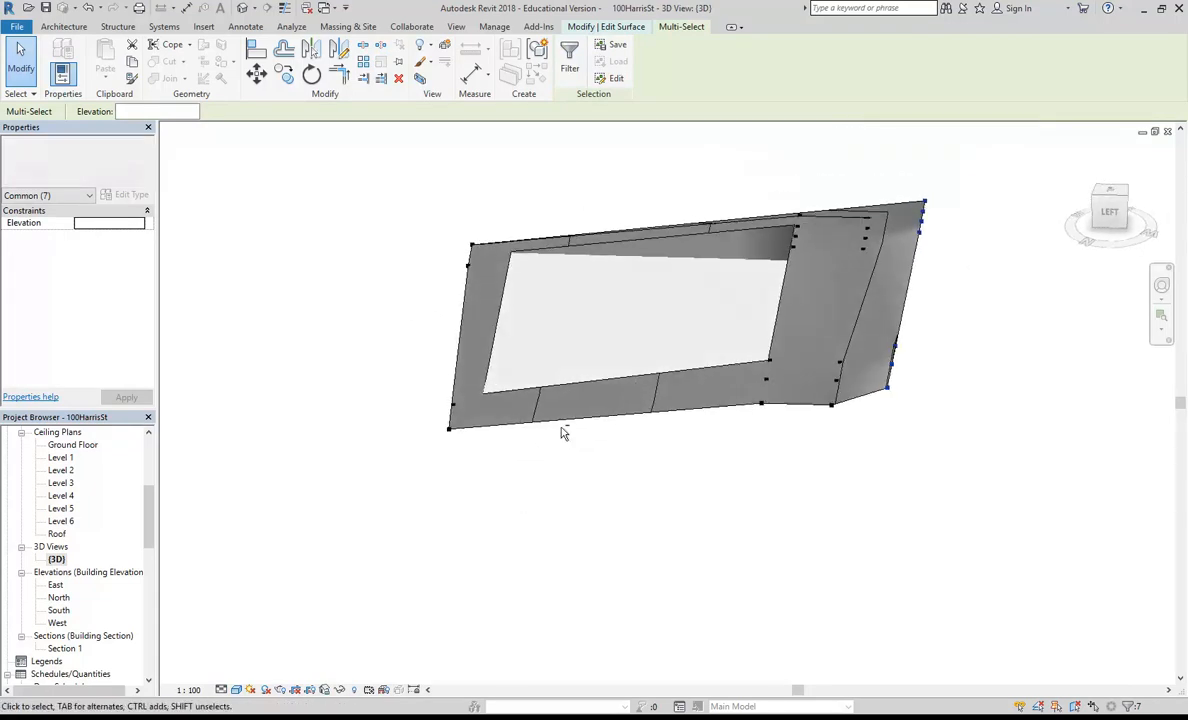
{"action": "left_click_drag", "start_coordinate": [375, 187], "coordinate": [514, 520]}
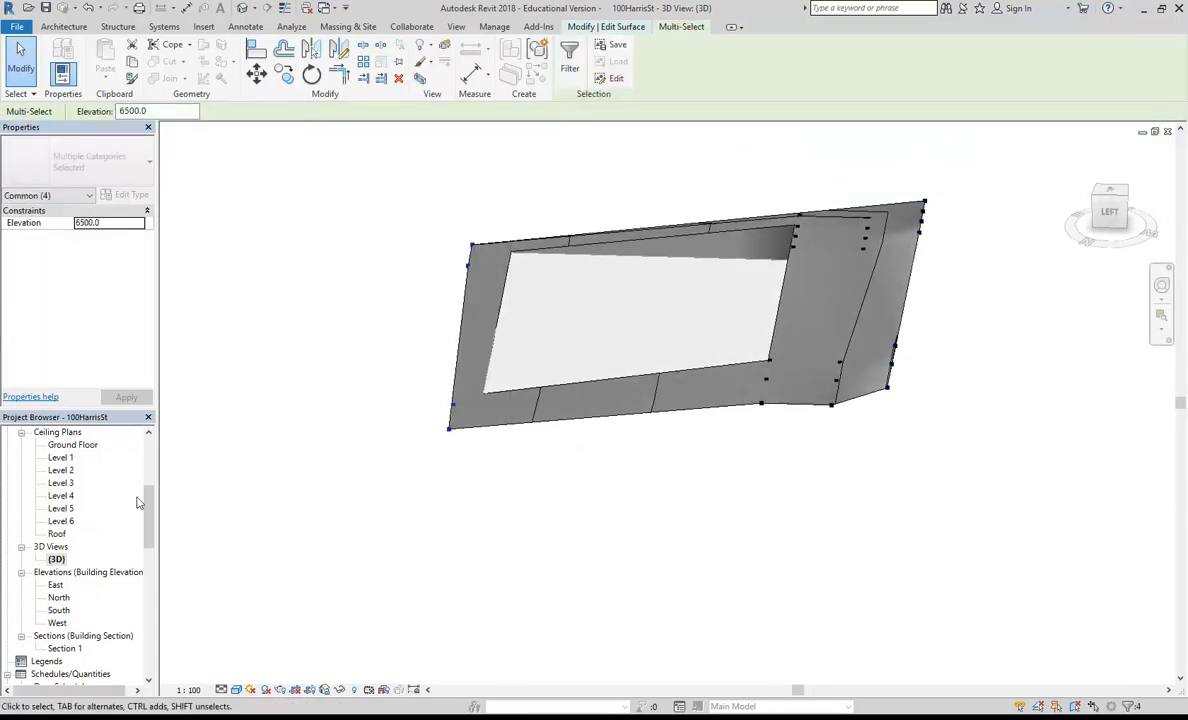
{"action": "key", "text": "Escape"}
{"action": "left_click_drag", "start_coordinate": [150, 544], "coordinate": [150, 498]}
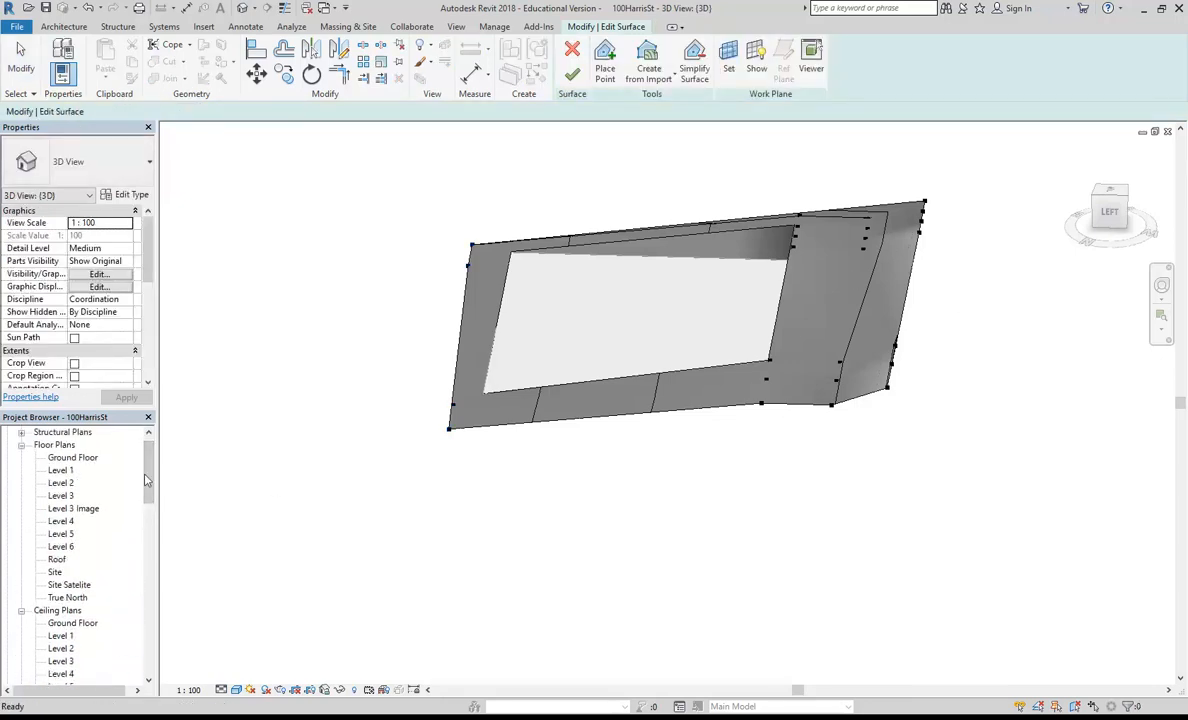
Step: In the Site Satelite floor plan, copy the four downhill edge points up across the street beyond the surface's upper edge
{"action": "double_click", "coordinate": [69, 585]}
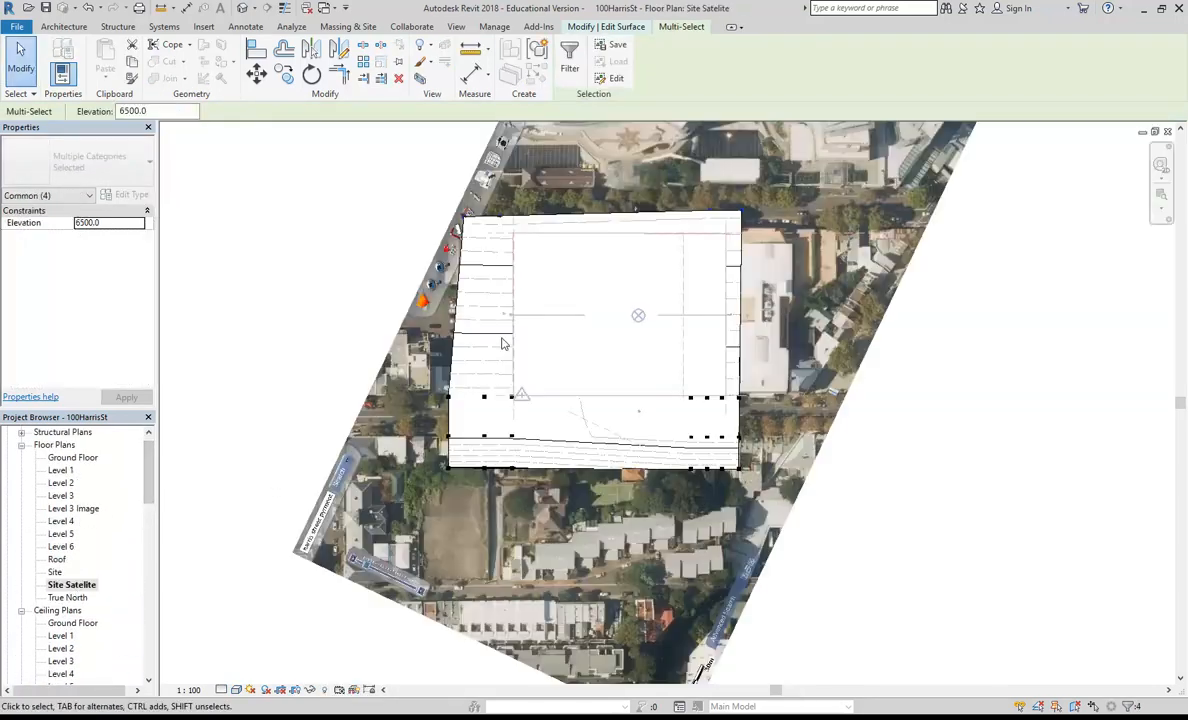
{"action": "scroll", "coordinate": [504, 345], "scroll_direction": "down", "scroll_amount": 2}
{"action": "middle_click_drag", "start_coordinate": [504, 373], "coordinate": [507, 409]}
{"action": "scroll", "coordinate": [507, 409], "scroll_direction": "up", "scroll_amount": 5}
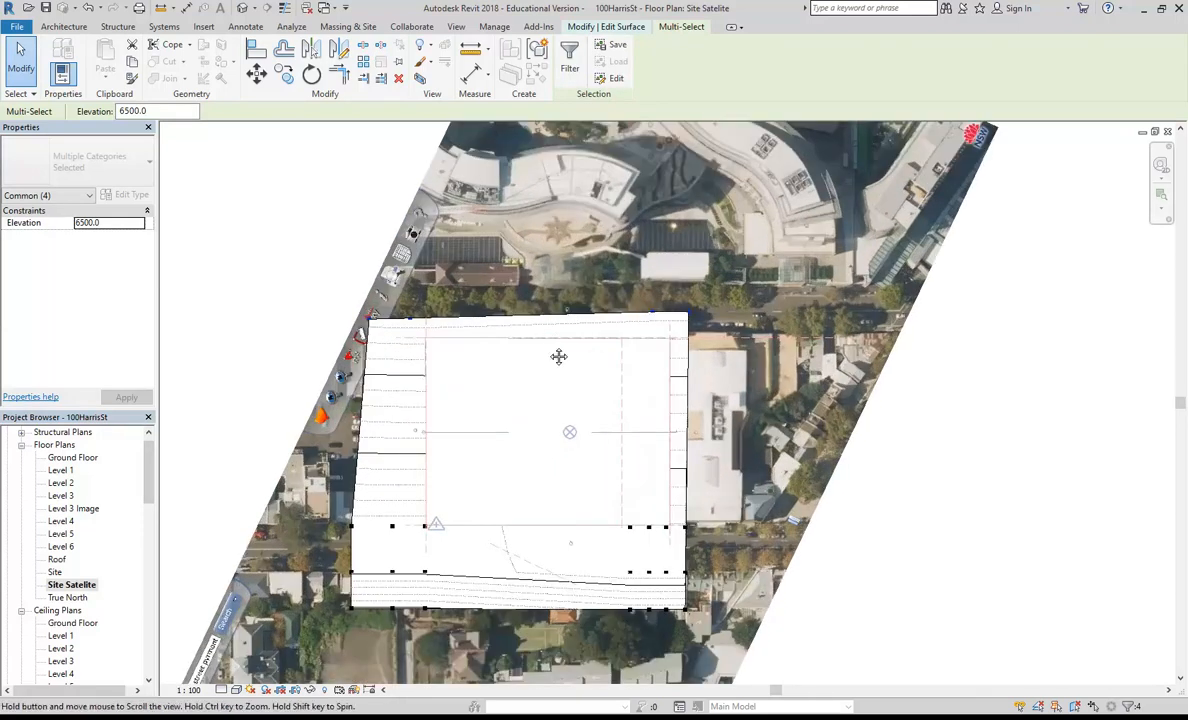
{"action": "middle_click_drag", "start_coordinate": [556, 344], "coordinate": [531, 358]}
{"action": "left_click", "coordinate": [257, 73]}
{"action": "scroll", "coordinate": [645, 340], "scroll_direction": "up", "scroll_amount": 5}
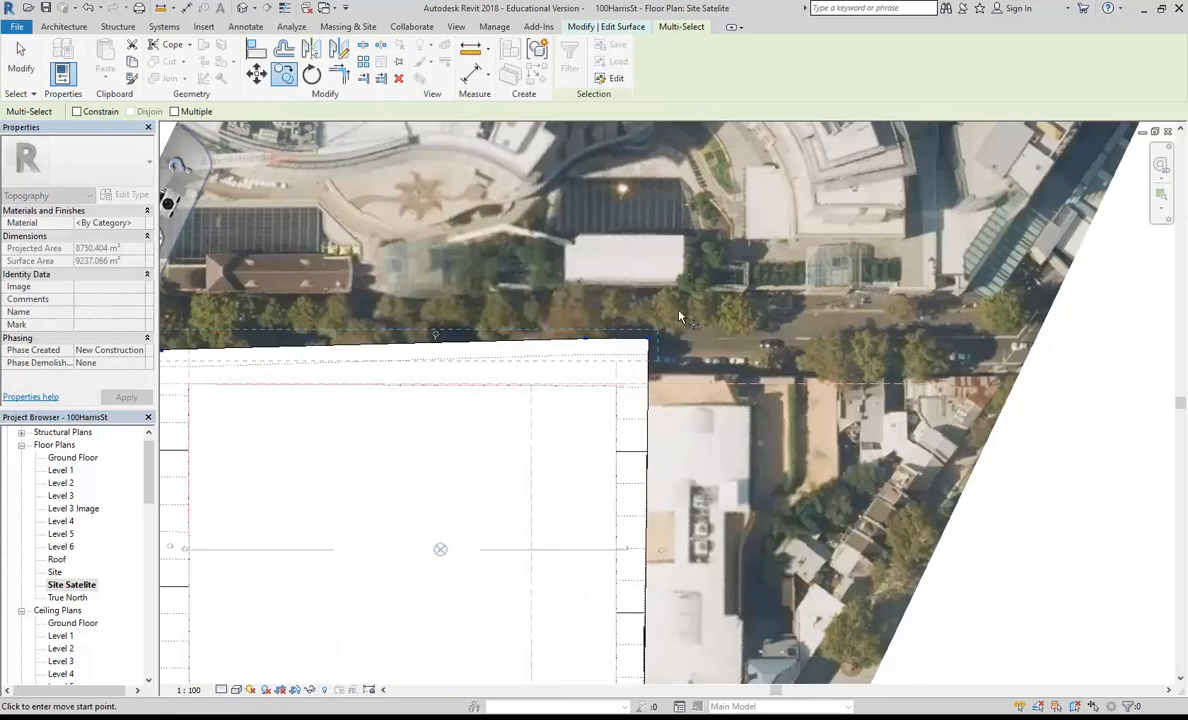
{"action": "left_click", "coordinate": [629, 360]}
{"action": "left_click", "coordinate": [628, 261]}
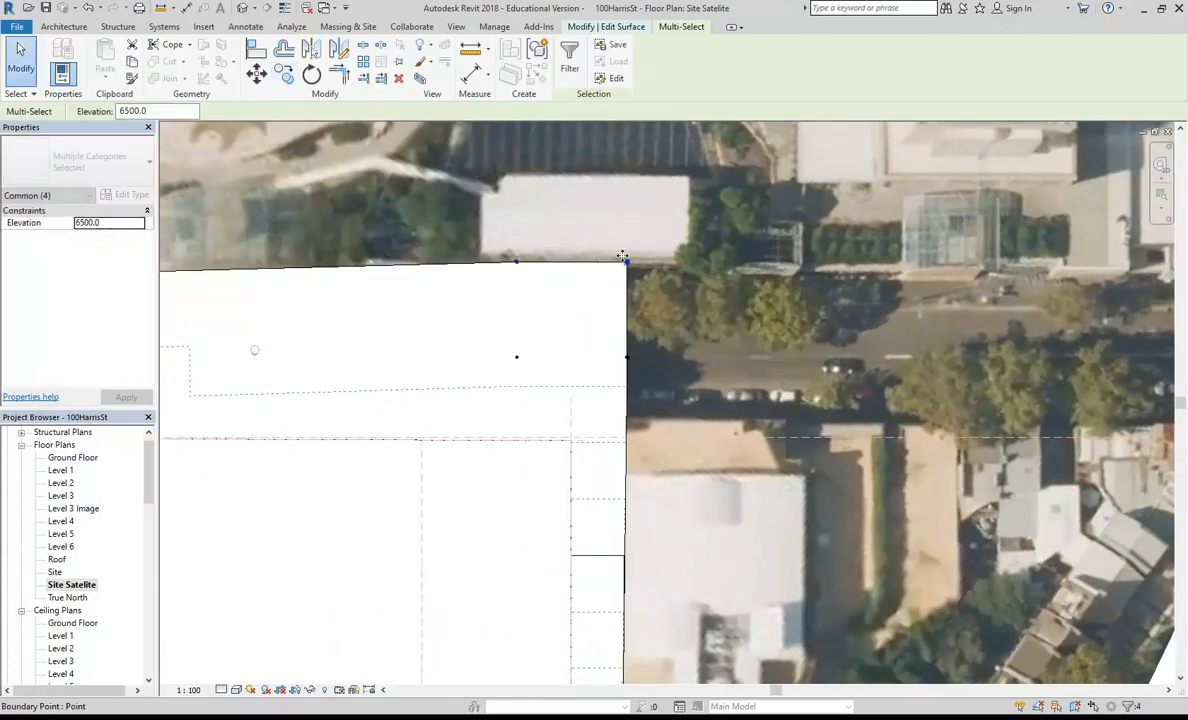
{"action": "scroll", "coordinate": [517, 240], "scroll_direction": "down", "scroll_amount": 2}
{"action": "middle_click_drag", "start_coordinate": [404, 216], "coordinate": [565, 272]}
{"action": "scroll", "coordinate": [540, 280], "scroll_direction": "down", "scroll_amount": 1}
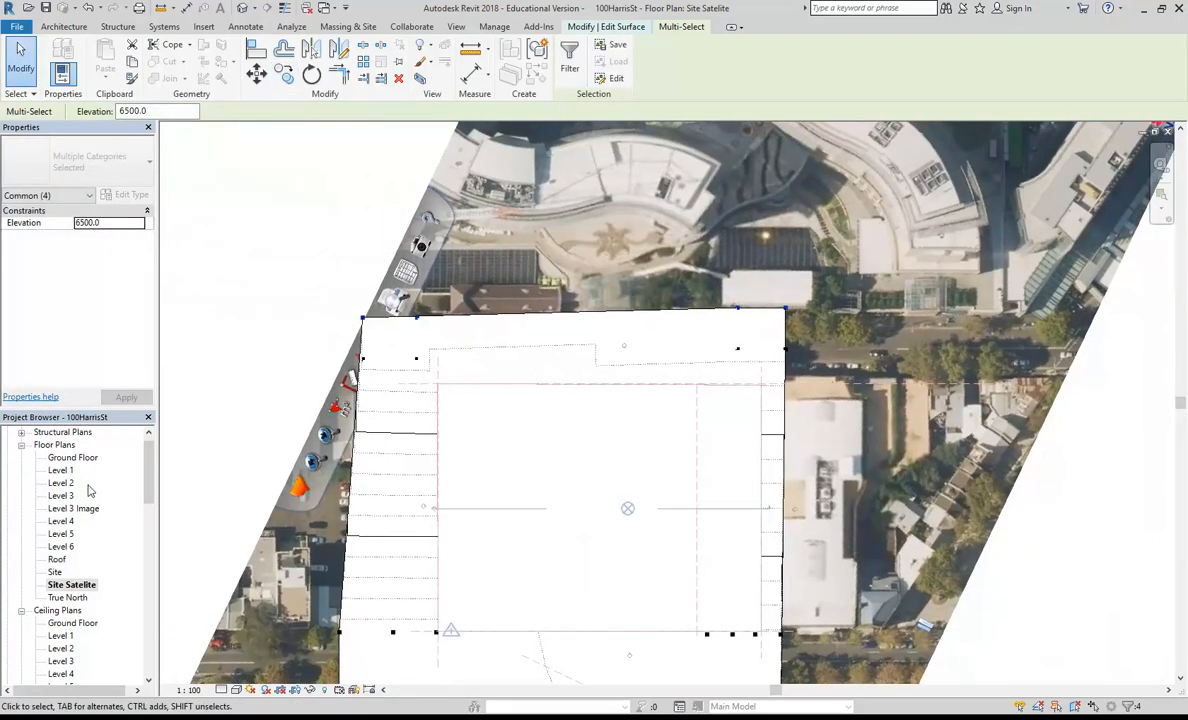
{"action": "key", "text": "Escape"}
Step: In the West elevation, copy the four downhill end points outward and down to an elevation of 3683.8 mm
{"action": "scroll", "coordinate": [72, 574], "scroll_direction": "down", "scroll_amount": 6}
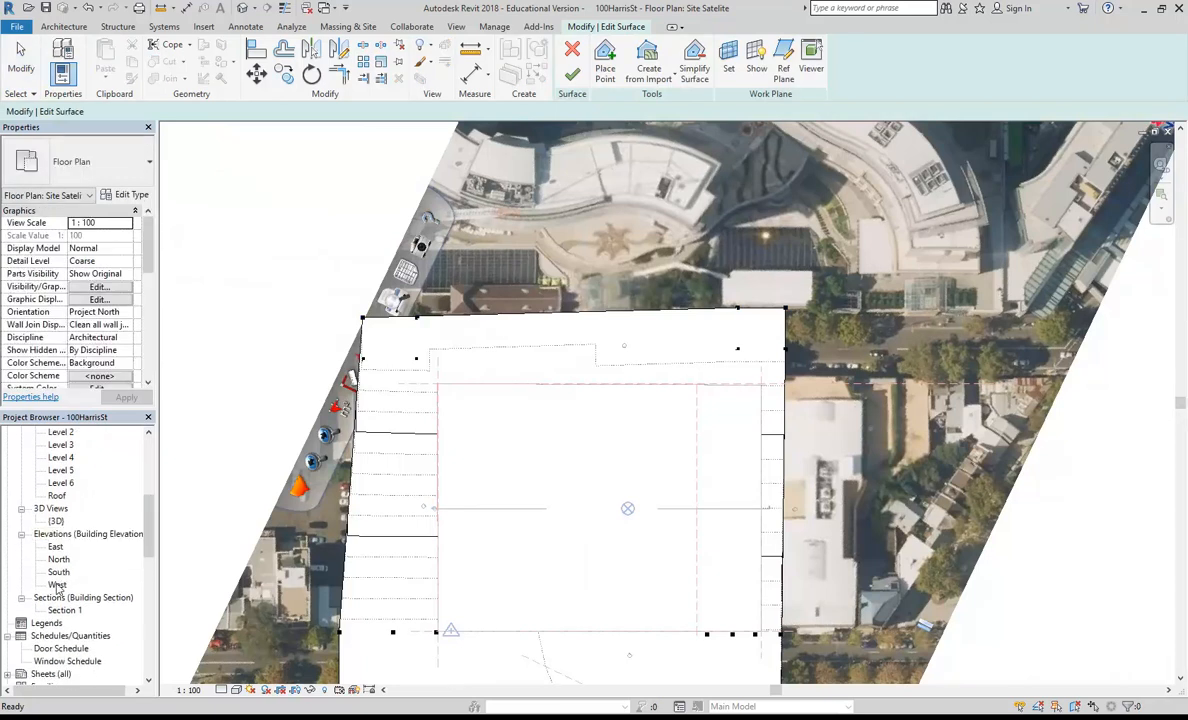
{"action": "double_click", "coordinate": [57, 585]}
{"action": "scroll", "coordinate": [389, 412], "scroll_direction": "up", "scroll_amount": 1}
{"action": "middle_click_drag", "start_coordinate": [272, 452], "coordinate": [400, 422]}
{"action": "scroll", "coordinate": [425, 430], "scroll_direction": "up", "scroll_amount": 2}
{"action": "left_click", "coordinate": [257, 75]}
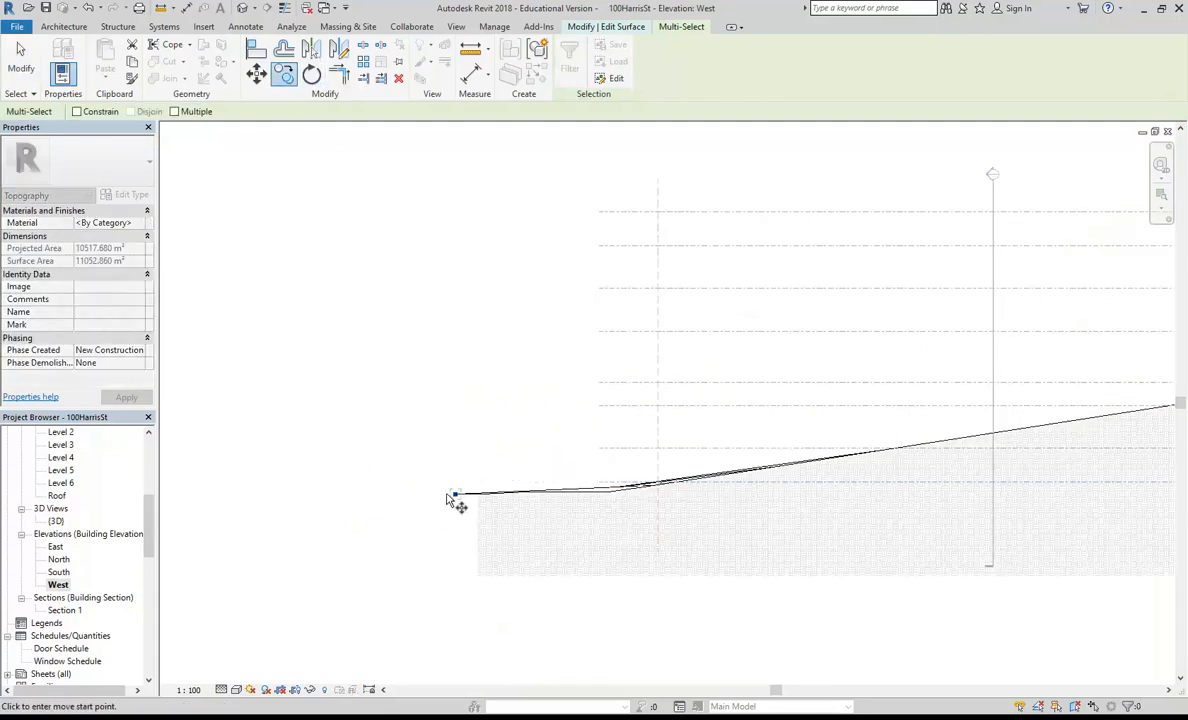
{"action": "left_click", "coordinate": [286, 529]}
{"action": "scroll", "coordinate": [372, 379], "scroll_direction": "down", "scroll_amount": 2}
{"action": "middle_click_drag", "start_coordinate": [372, 379], "coordinate": [332, 392]}
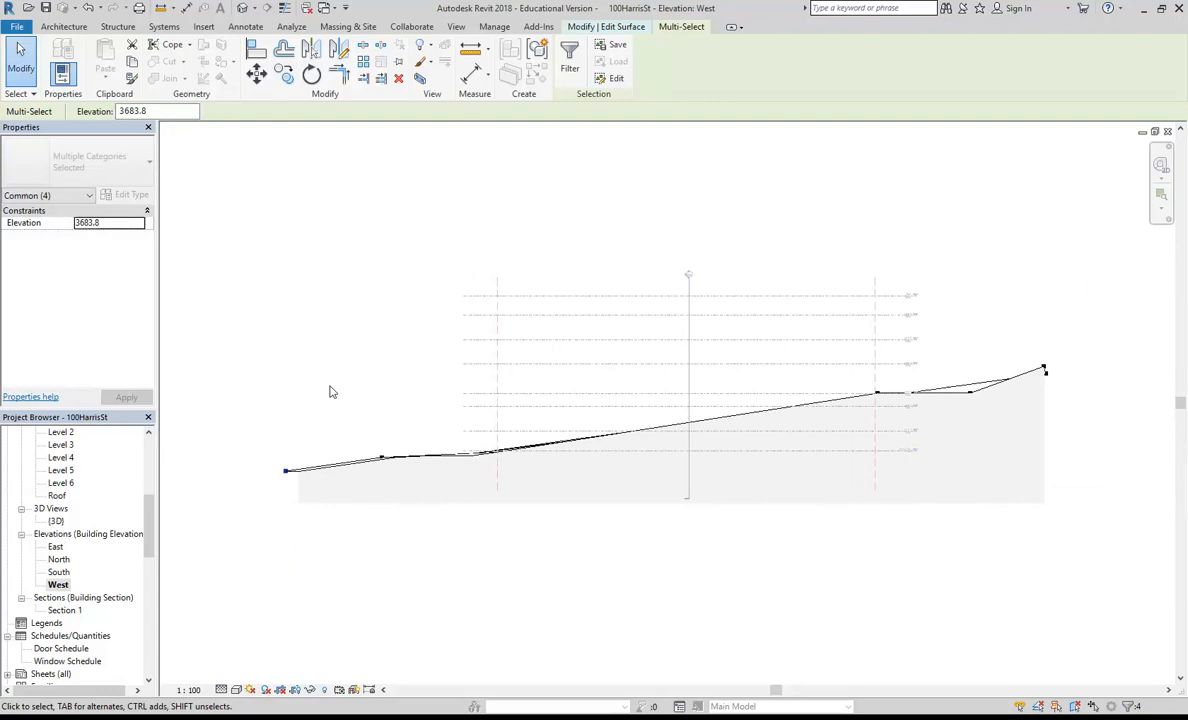
Step: Select the seven outermost uphill points in the {3D} view and lower them slightly in the West elevation to flatten the slope
{"action": "middle_click_drag", "start_coordinate": [806, 337], "coordinate": [542, 372]}
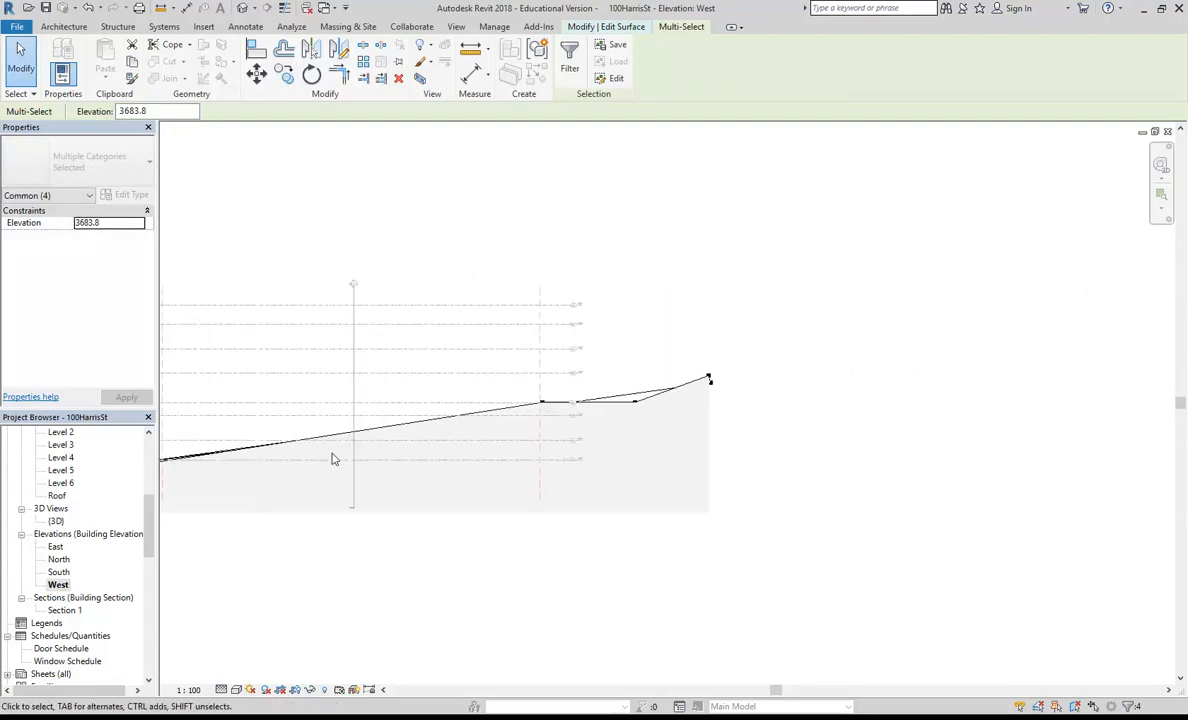
{"action": "double_click", "coordinate": [56, 520]}
{"action": "middle_click_drag", "start_coordinate": [600, 398], "coordinate": [660, 251], "text": "shift"}
{"action": "left_click_drag", "start_coordinate": [659, 242], "coordinate": [713, 441]}
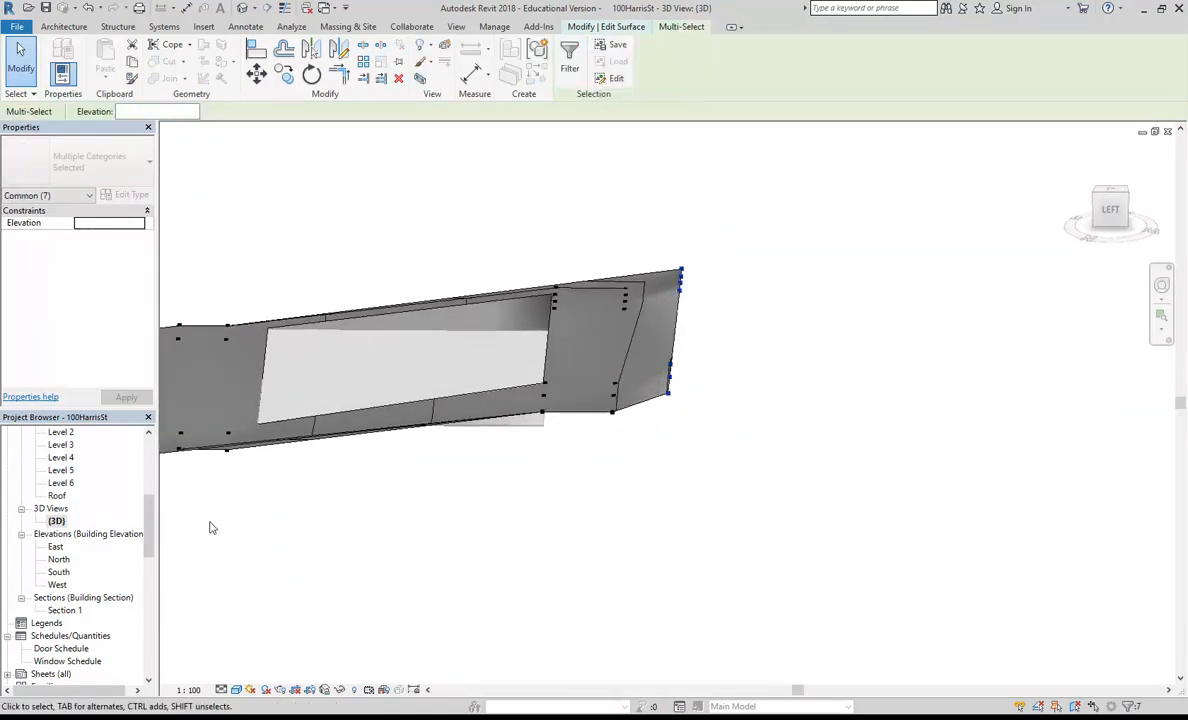
{"action": "double_click", "coordinate": [57, 585]}
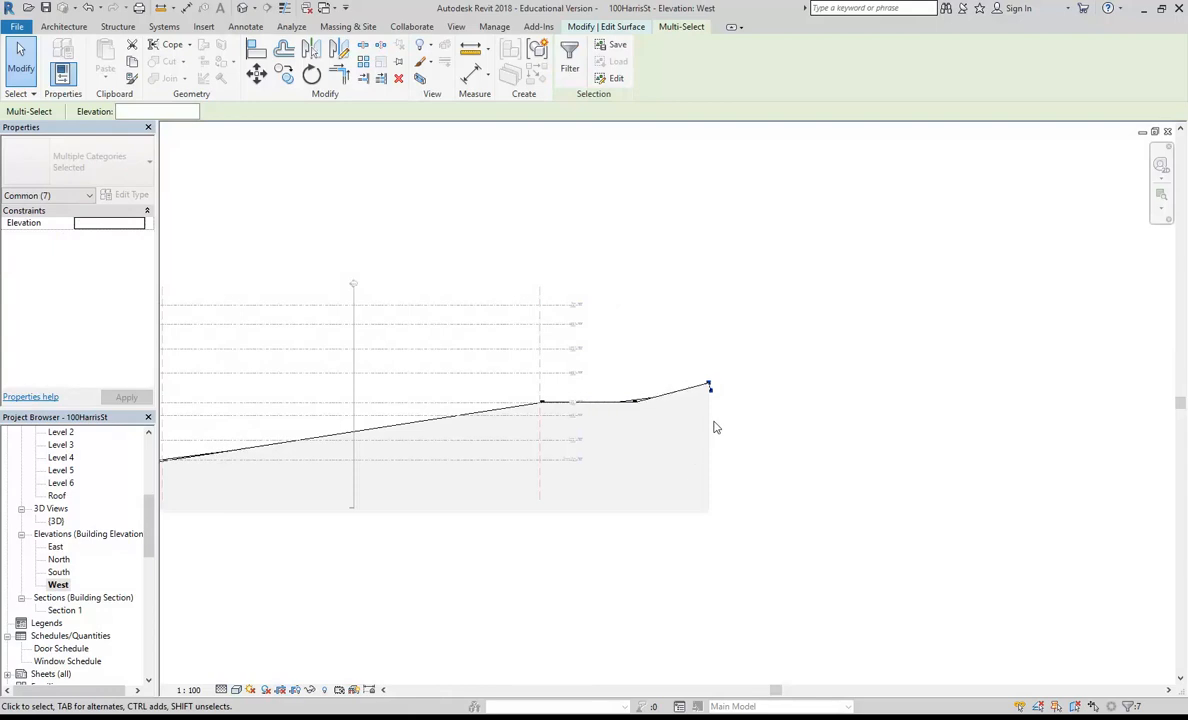
{"action": "middle_click_drag", "start_coordinate": [641, 356], "coordinate": [678, 368]}
Step: In the {3D} view from the back, copy the six points on the surface's western edge outward by about 27000 mm
{"action": "double_click", "coordinate": [56, 521]}
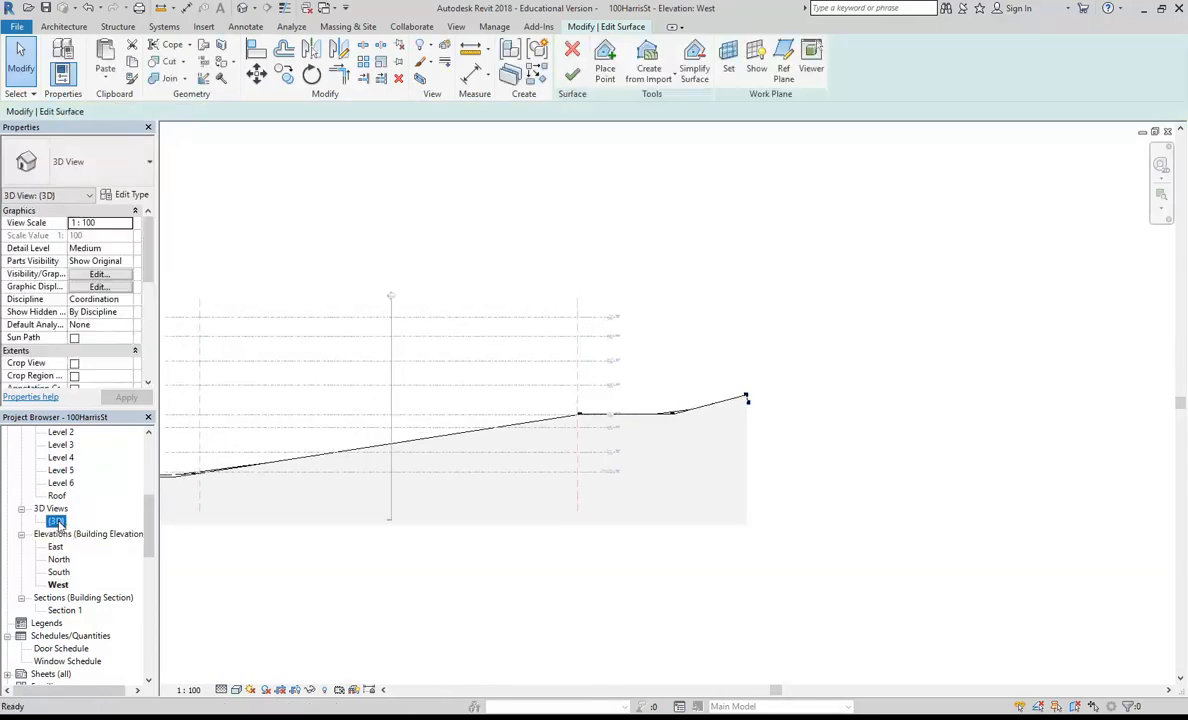
{"action": "left_click", "coordinate": [473, 259]}
{"action": "middle_click_drag", "start_coordinate": [473, 259], "coordinate": [322, 246], "text": "ctrl"}
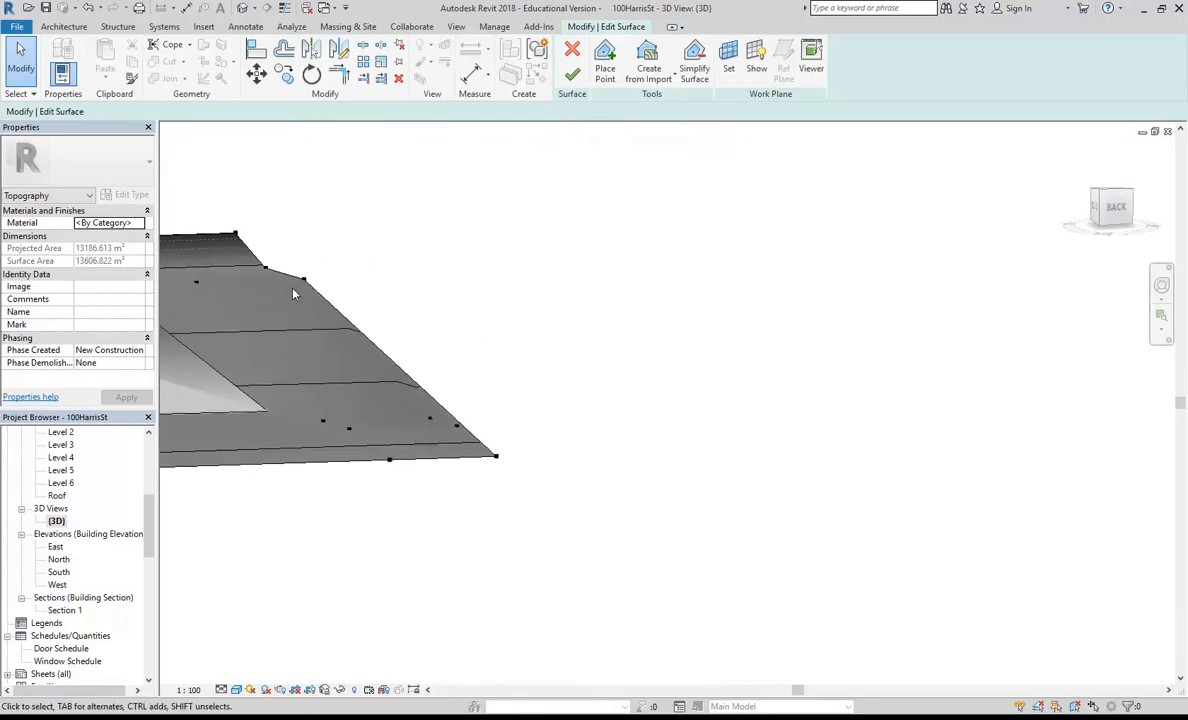
{"action": "middle_click_drag", "start_coordinate": [400, 419], "coordinate": [448, 313], "text": "shift"}
{"action": "left_click_drag", "start_coordinate": [529, 444], "coordinate": [505, 443]}
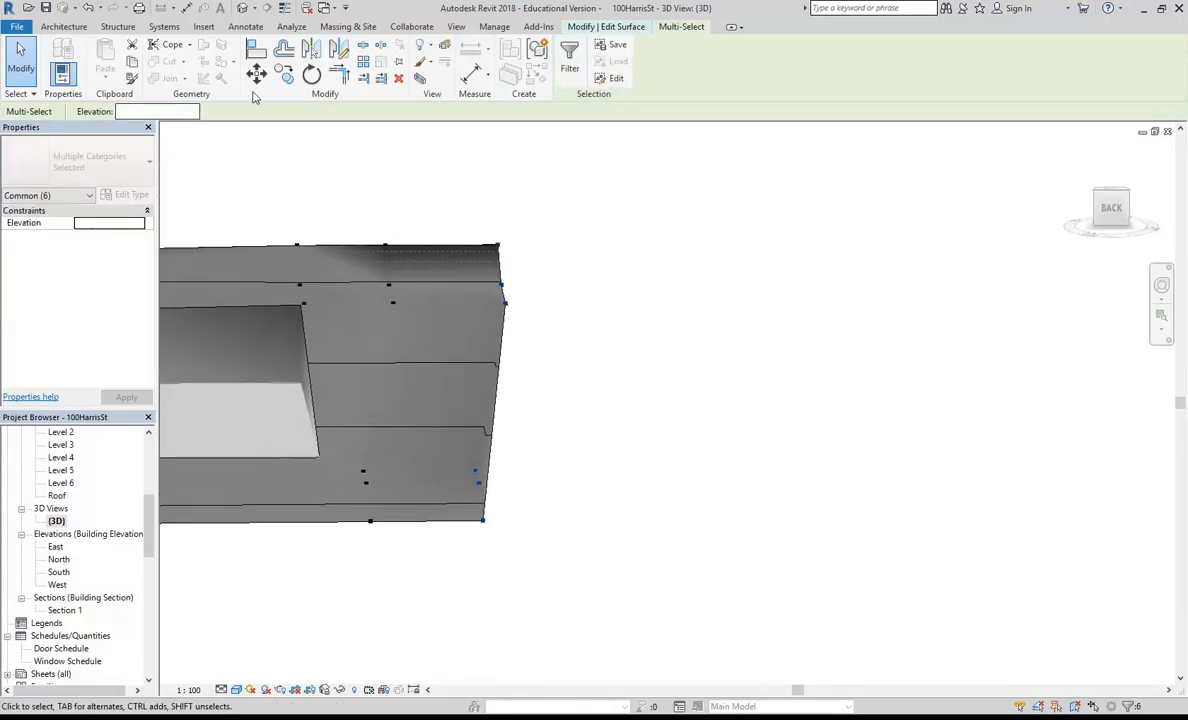
{"action": "left_click", "coordinate": [292, 81]}
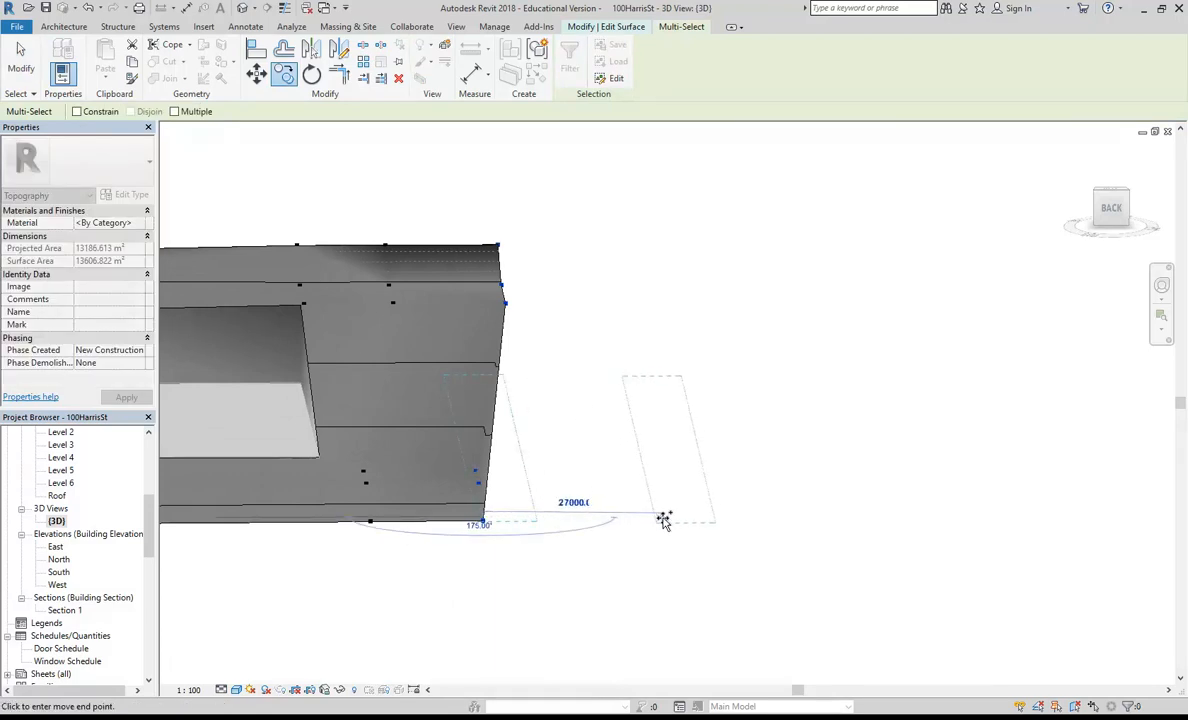
{"action": "left_click", "coordinate": [664, 521]}
Step: Select the six points on the surface's opposite, eastern edge and copy them horizontally outward to extend the terrain on that side
{"action": "middle_click_drag", "start_coordinate": [381, 412], "coordinate": [804, 420]}
{"action": "left_click_drag", "start_coordinate": [443, 238], "coordinate": [504, 517]}
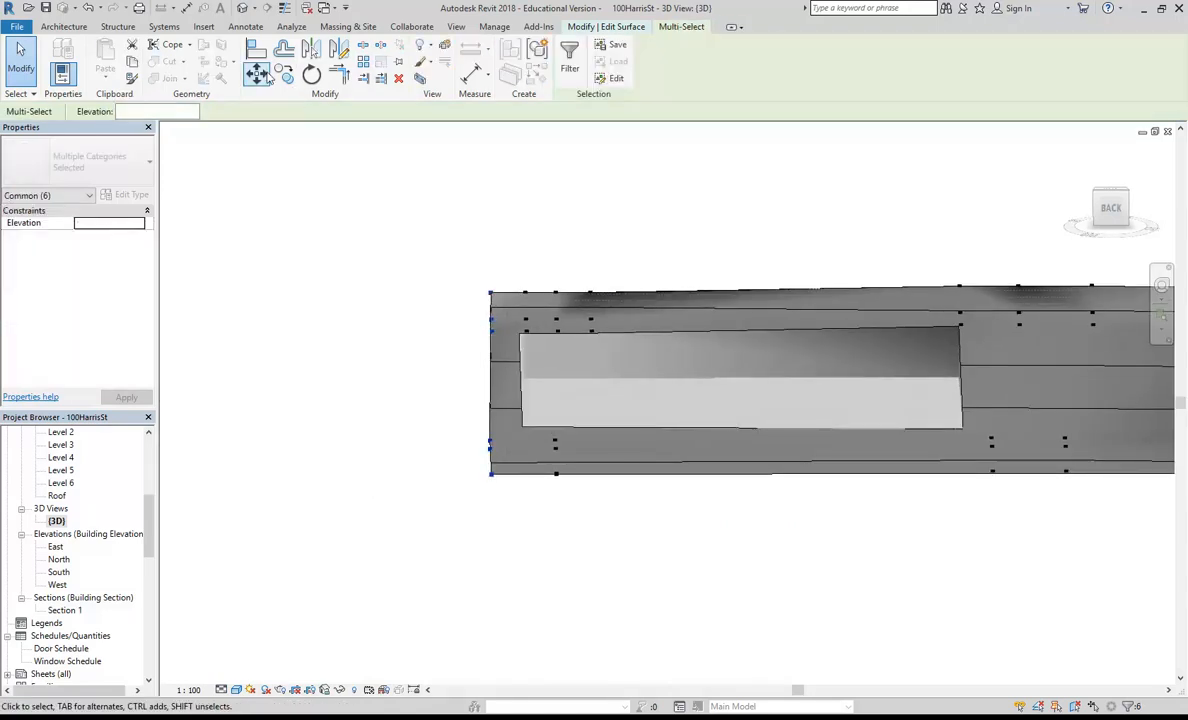
{"action": "left_click", "coordinate": [288, 78]}
{"action": "left_click", "coordinate": [490, 476]}
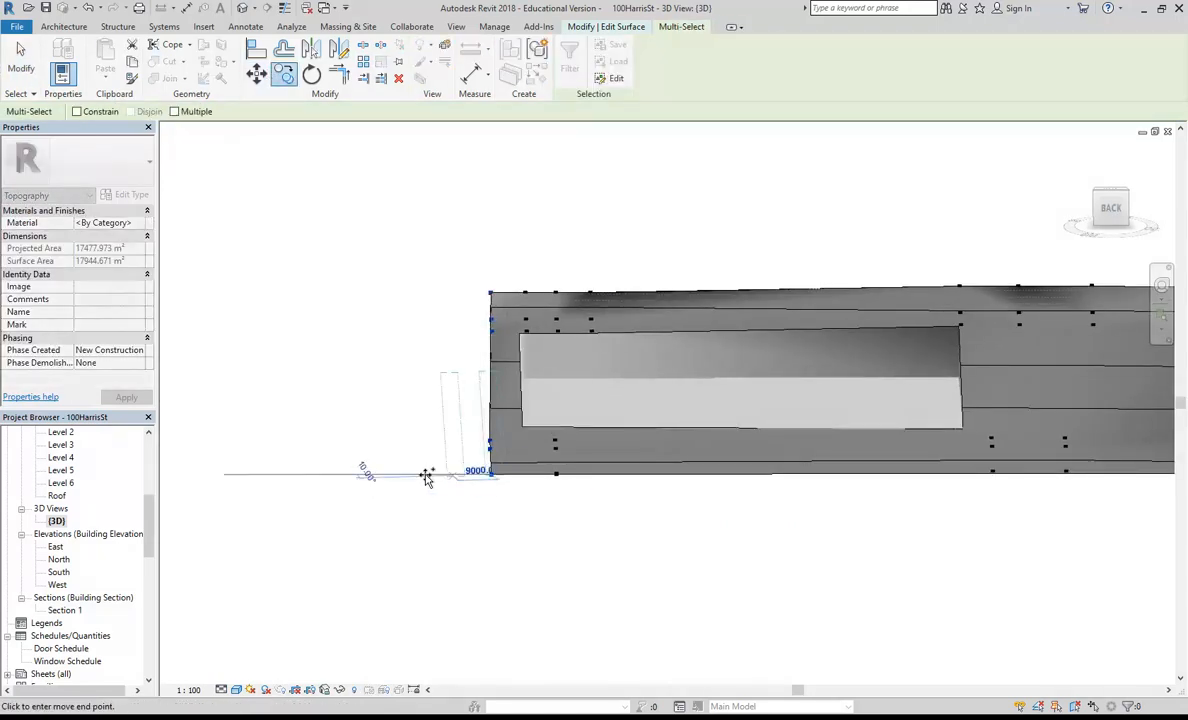
{"action": "left_click", "coordinate": [322, 474]}
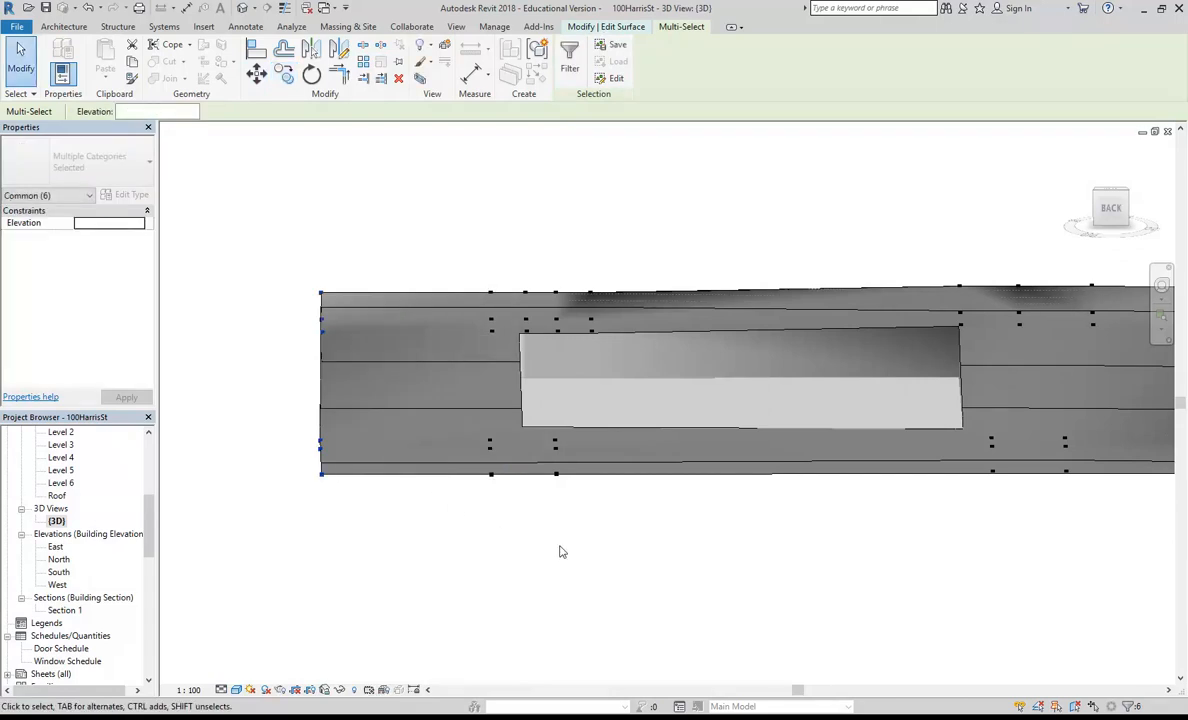
Step: Finish editing the toposurface and examine the extended terrain around the building pad in the {3D} view
{"action": "left_click", "coordinate": [560, 552]}
{"action": "scroll", "coordinate": [750, 488], "scroll_direction": "down", "scroll_amount": 2}
{"action": "middle_click_drag", "start_coordinate": [750, 488], "coordinate": [476, 541], "text": "shift"}
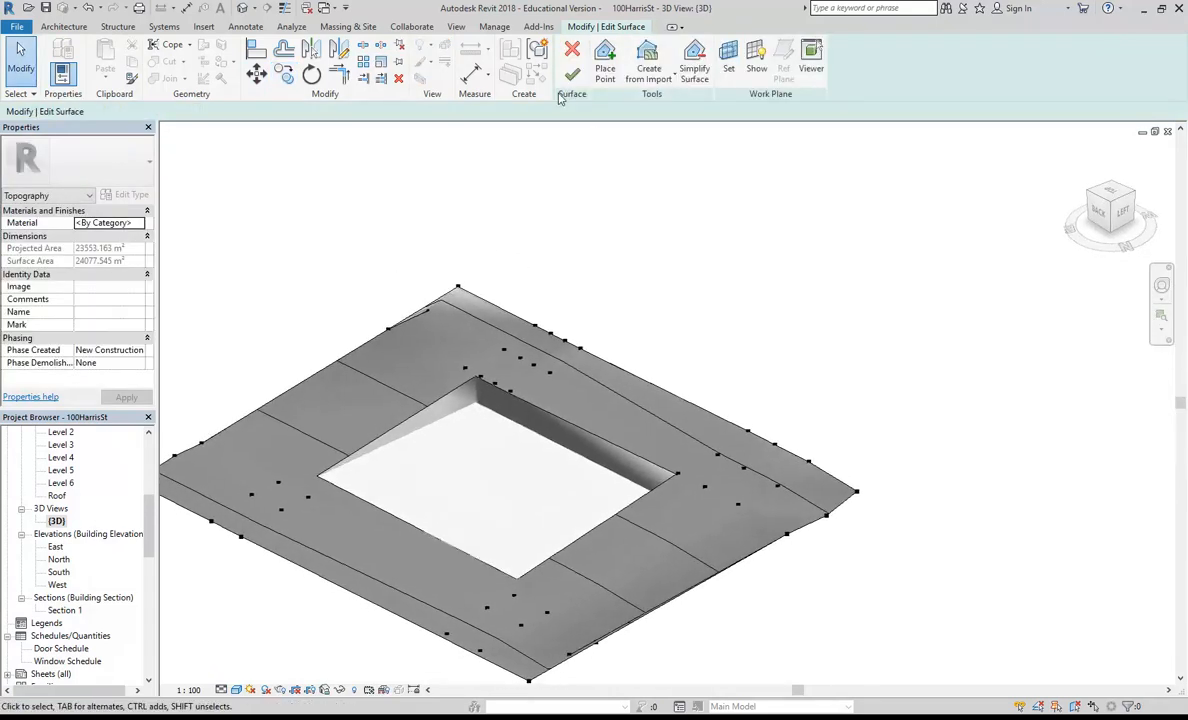
{"action": "left_click", "coordinate": [572, 76]}
{"action": "middle_click_drag", "start_coordinate": [501, 294], "coordinate": [533, 222]}
{"action": "scroll", "coordinate": [512, 388], "scroll_direction": "up", "scroll_amount": 2}
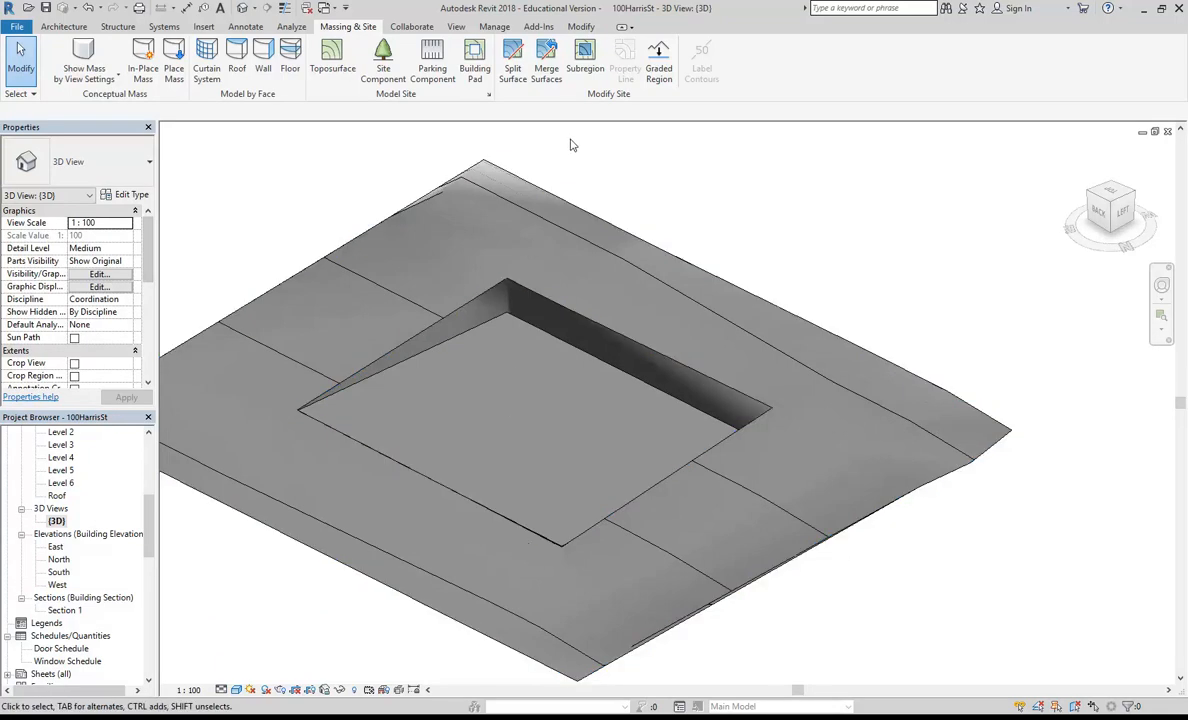
{"action": "mouse_move", "coordinate": [475, 443]}
{"action": "middle_mouse_down", "text": "shift"}
{"action": "mouse_move", "coordinate": [483, 454]}
{"action": "mouse_move", "coordinate": [469, 424]}
{"action": "mouse_move", "coordinate": [488, 443]}
{"action": "middle_mouse_up", "text": "shift"}
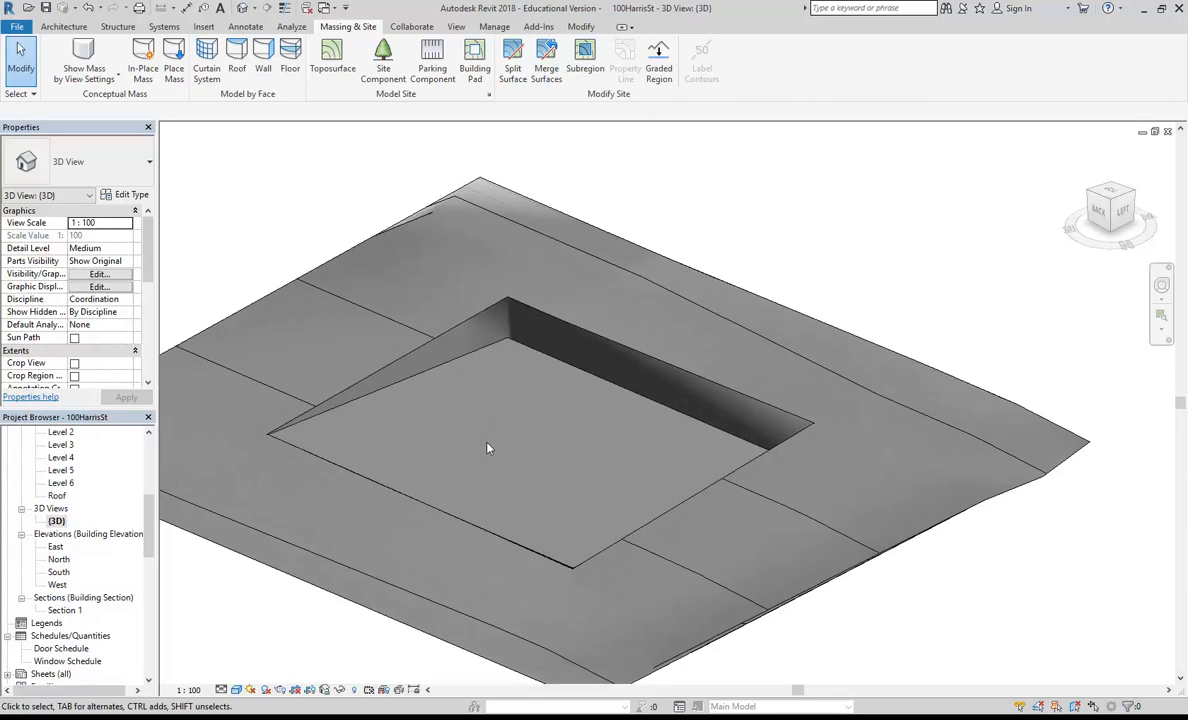
{"action": "scroll", "coordinate": [488, 462], "scroll_direction": "down", "scroll_amount": 3}
{"action": "middle_click_drag", "start_coordinate": [504, 464], "coordinate": [589, 456]}
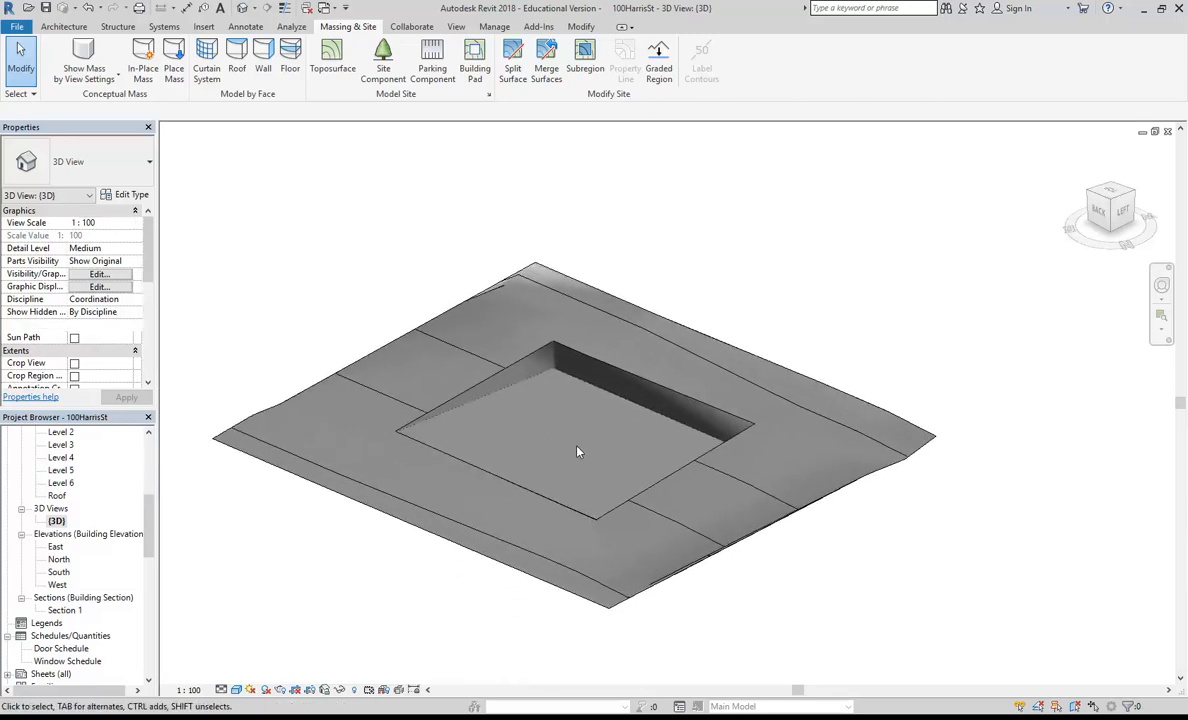